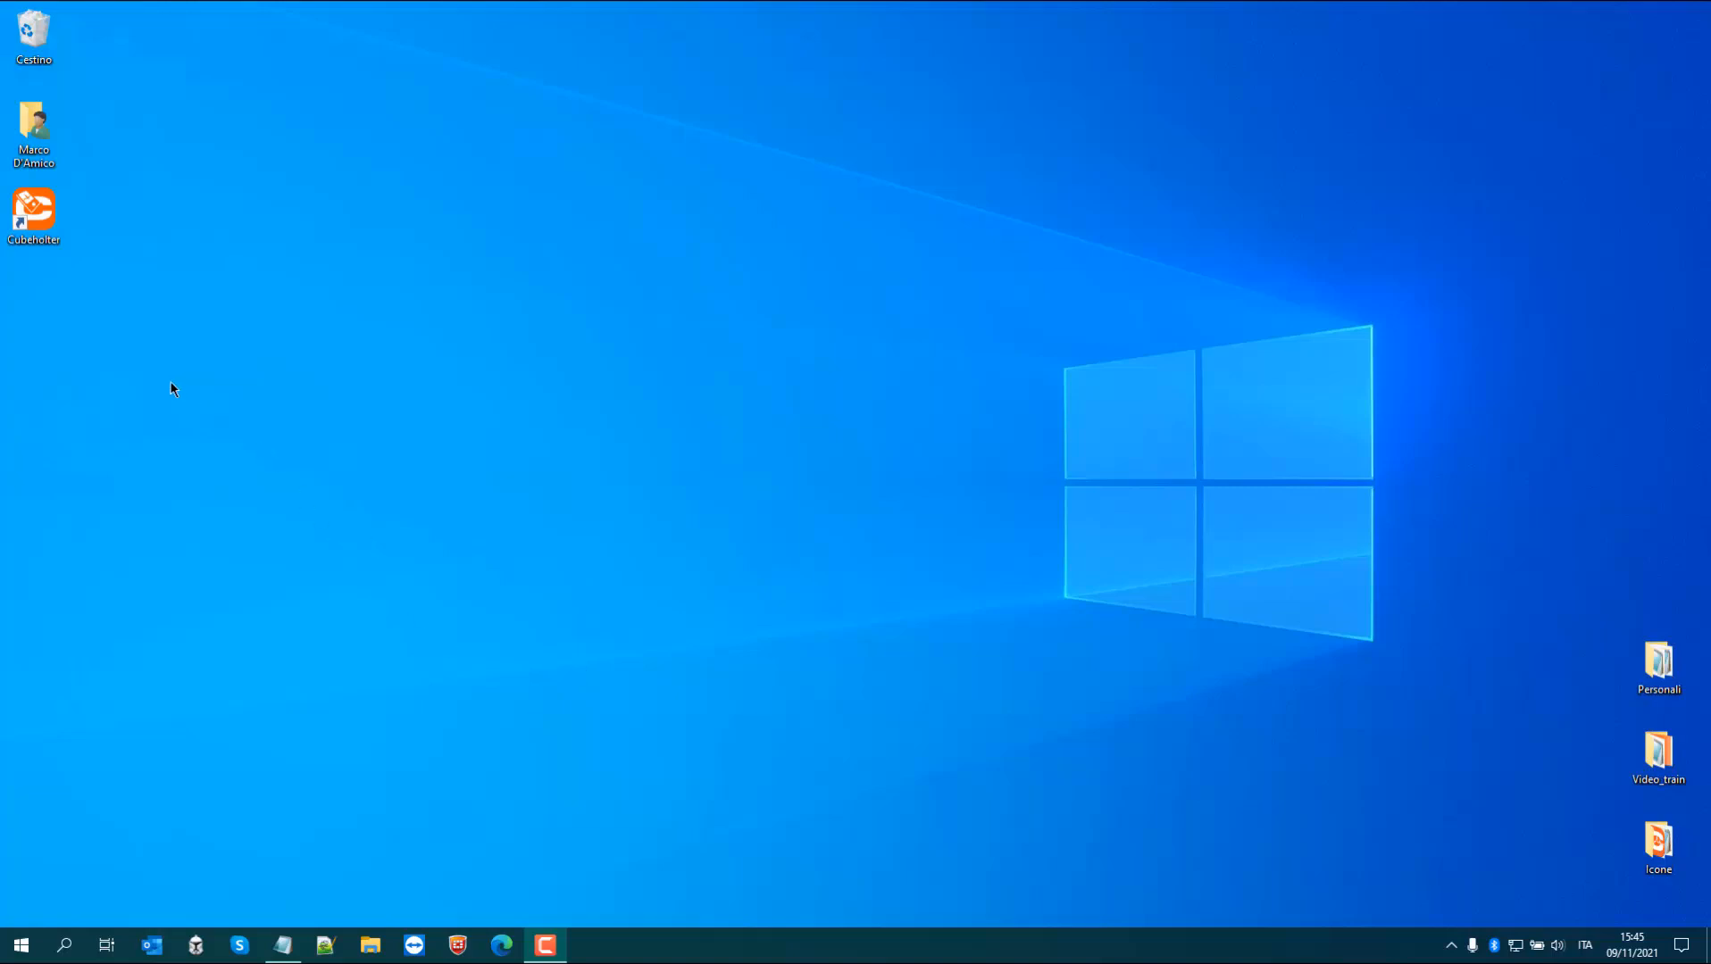
Step: Start Cubeholter and look through the list of recorded exams in the Holter archive
double_click(42, 212)
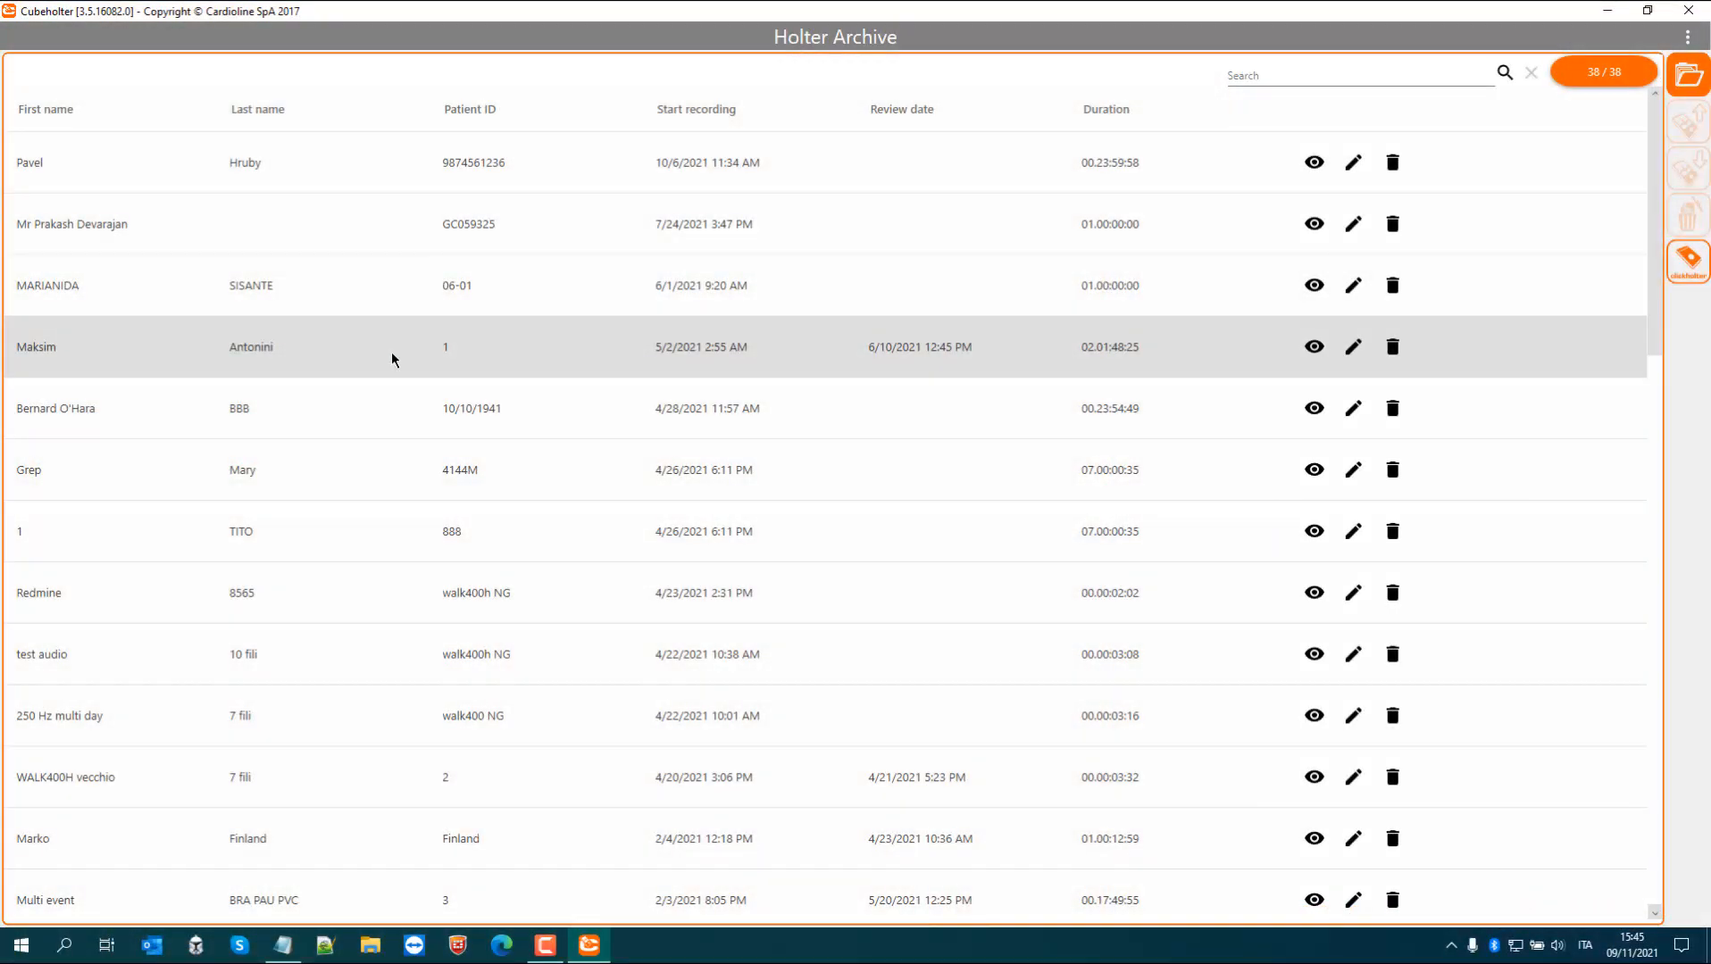
scroll(392, 352, down, 10)
scroll(411, 458, up, 10)
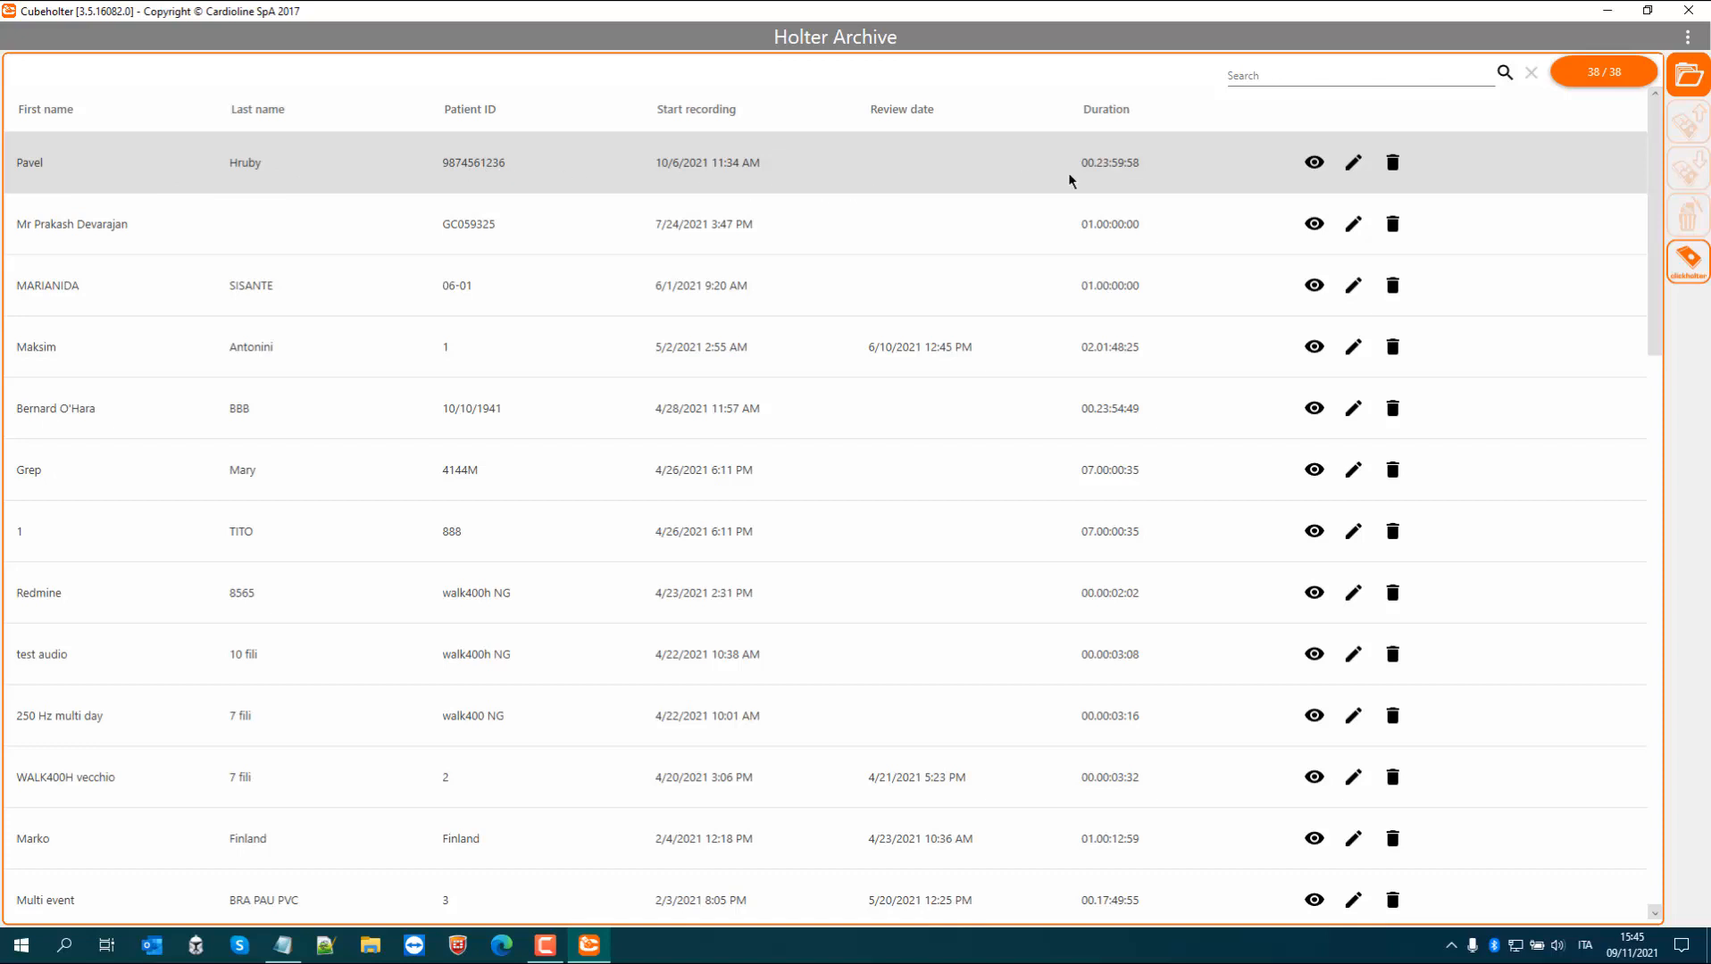
Step: View the patient data form of the first exam in the archive and close it without saving
click(1354, 164)
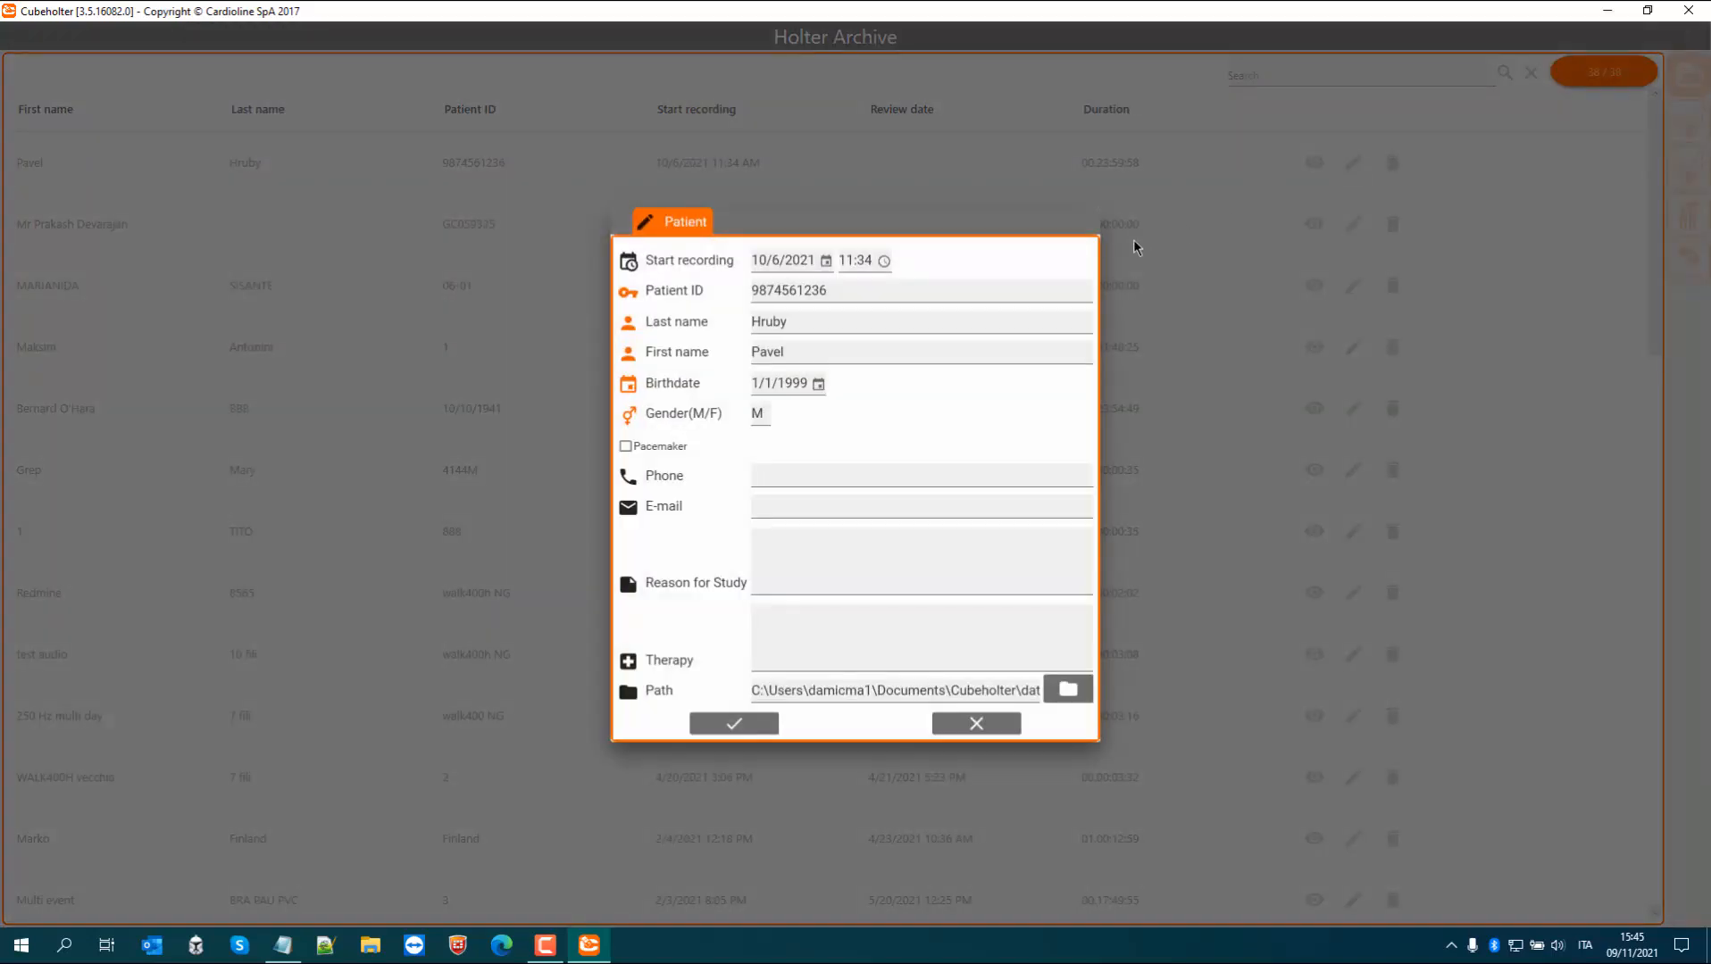
click(976, 724)
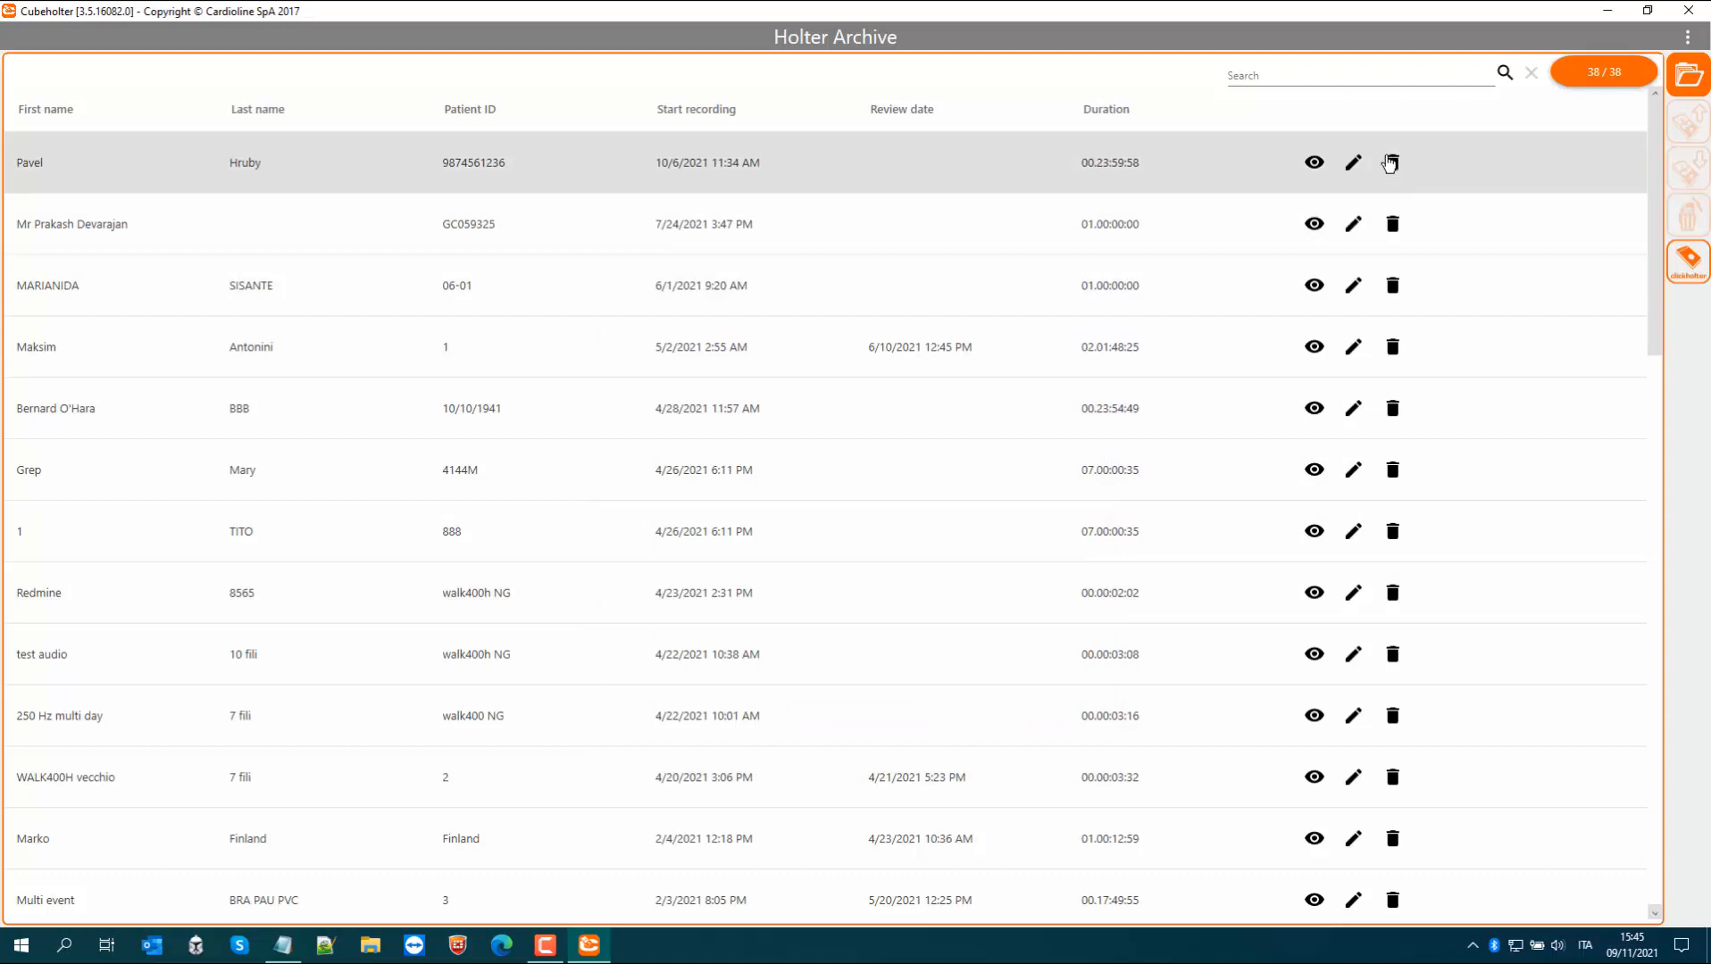
click(1337, 72)
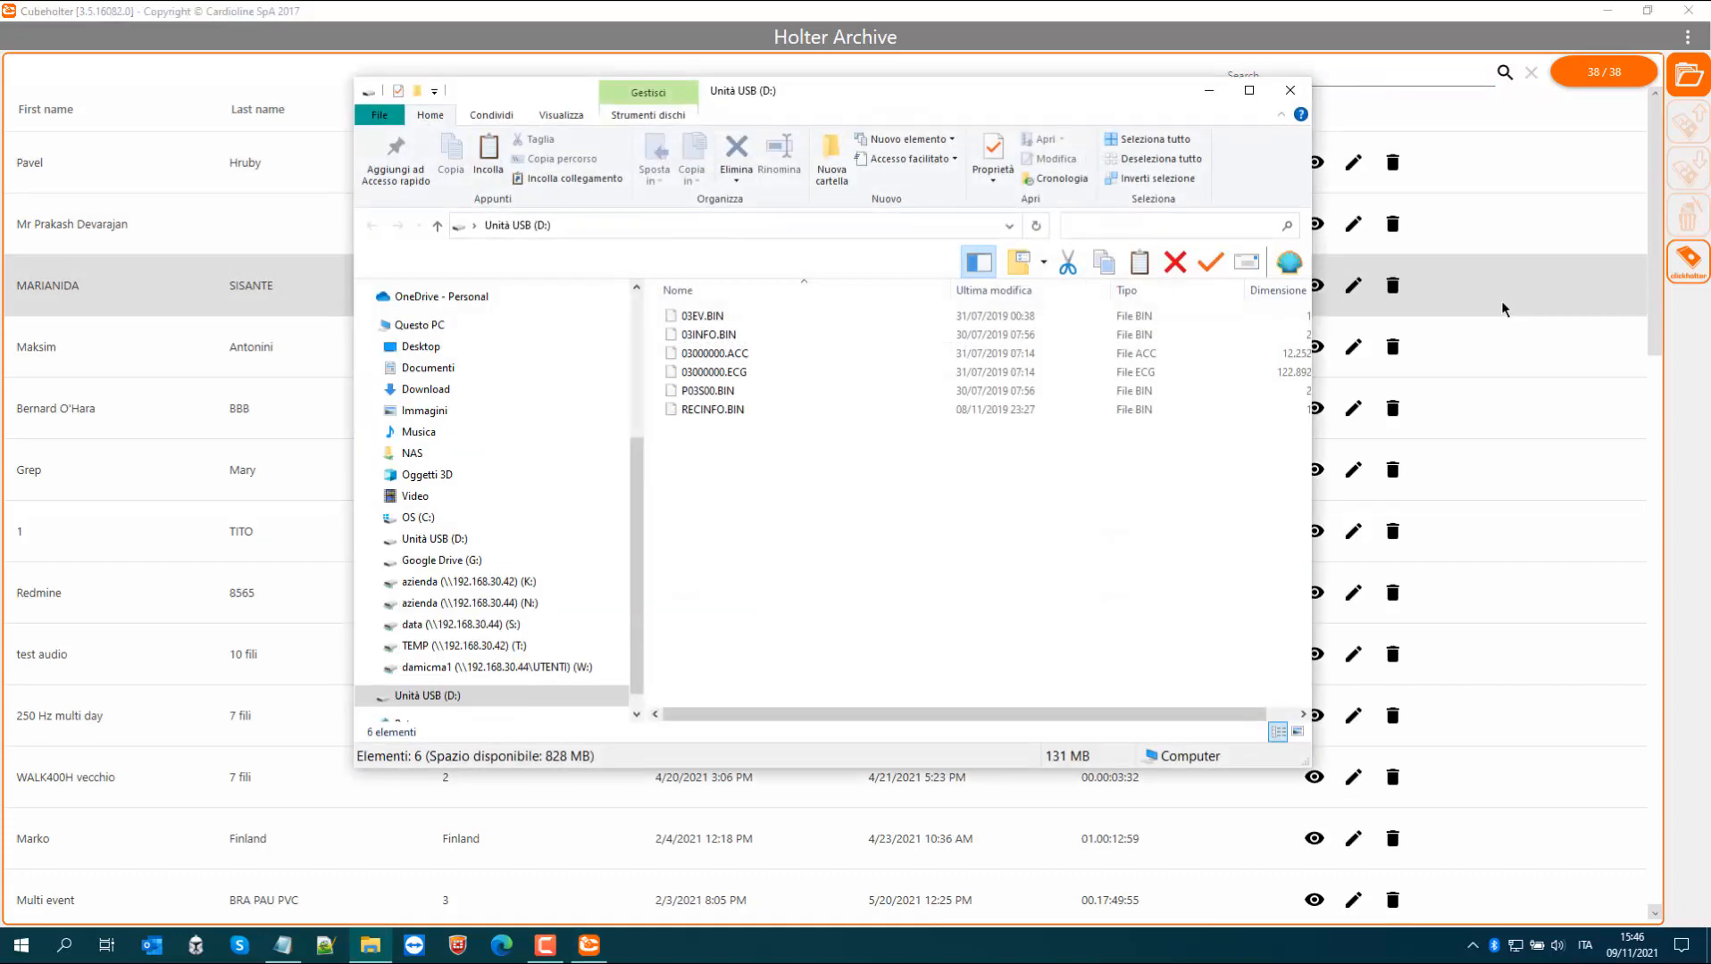
Step: Close the USB drive window and open the import form for the Holter exam on the connected card
click(1290, 90)
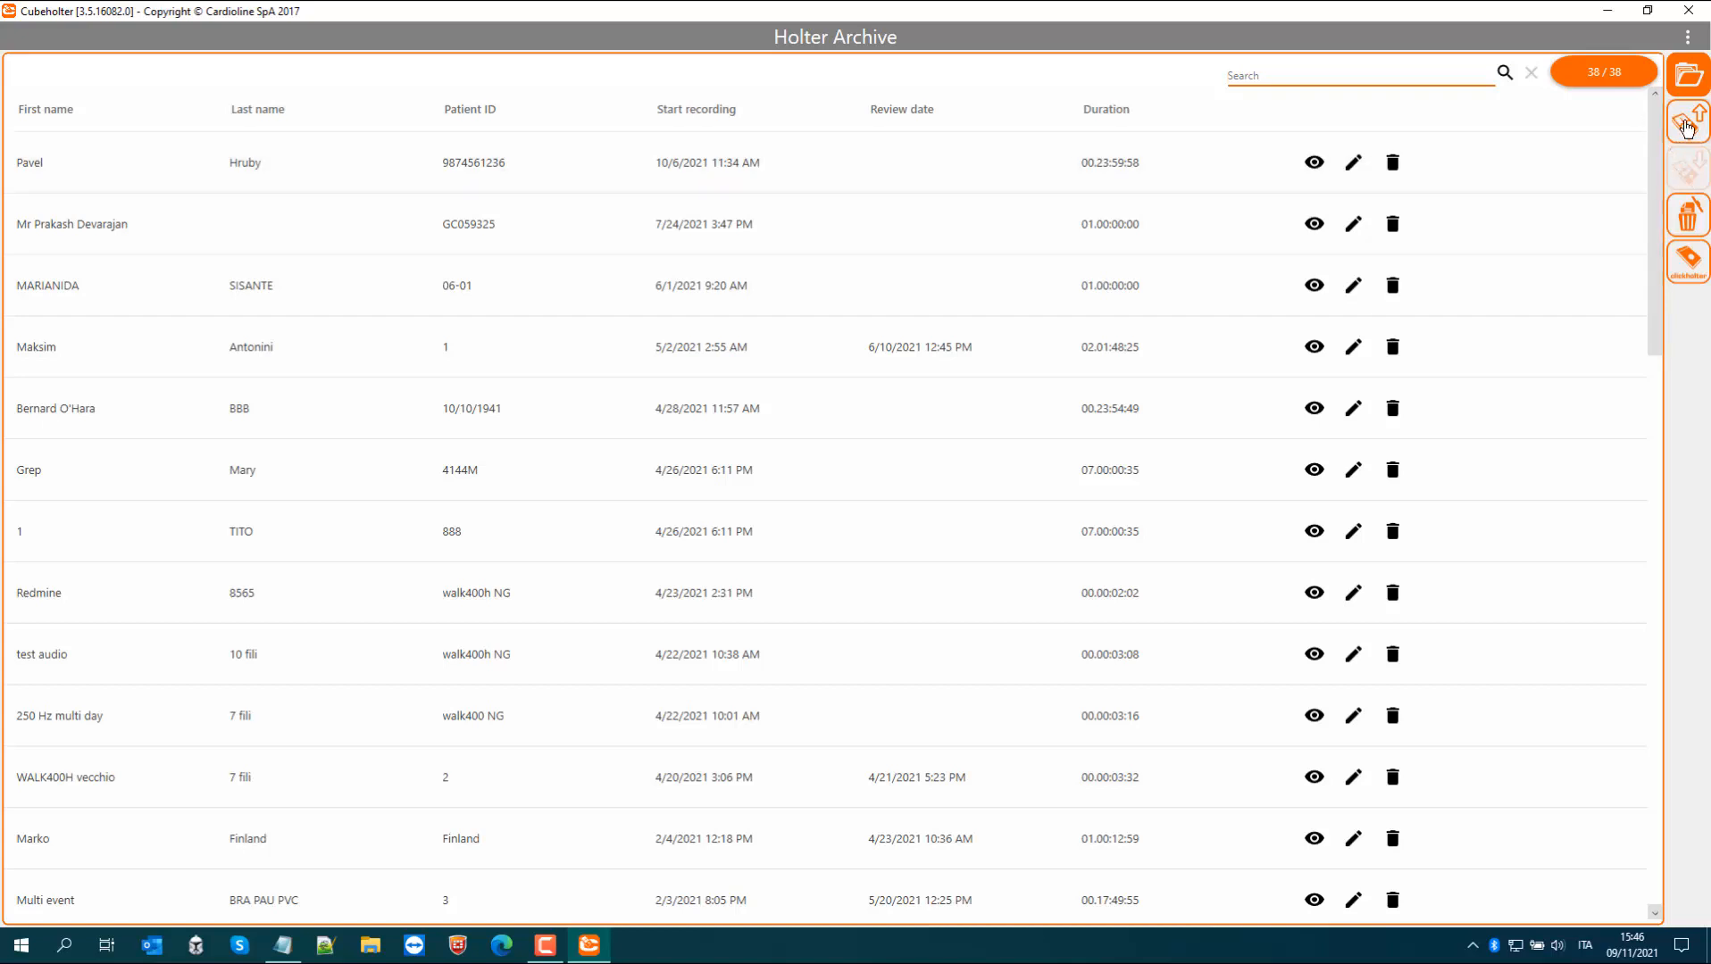
click(1686, 127)
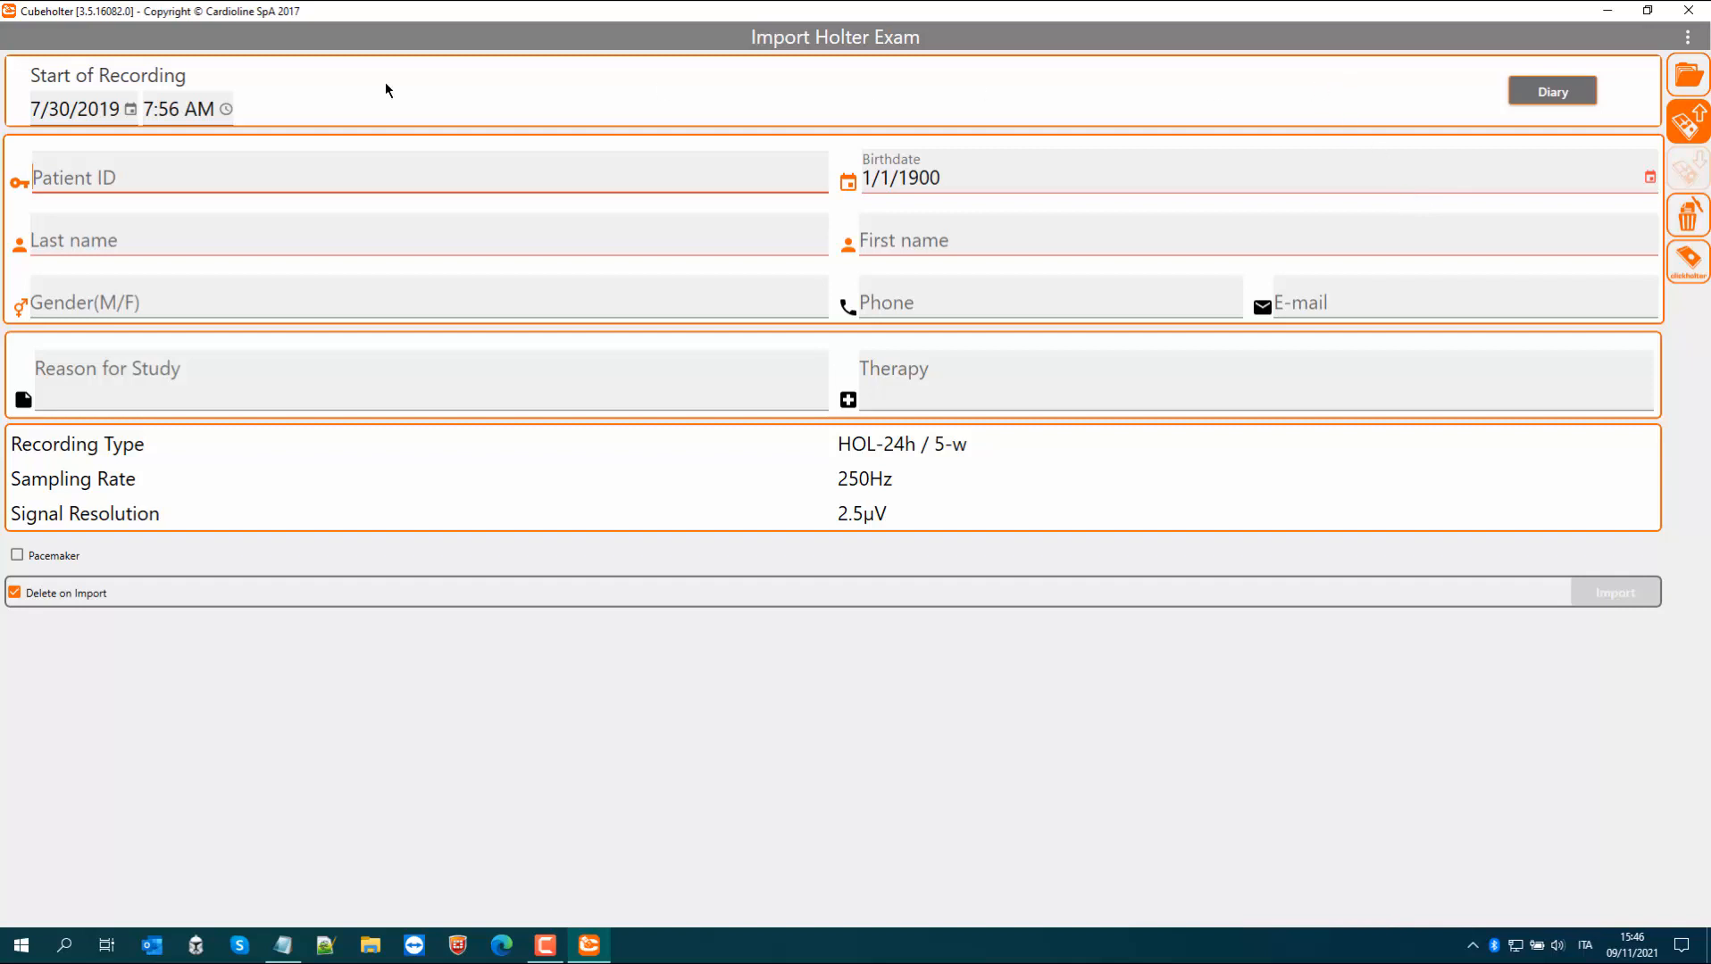
Step: Add an "Eating meal" event at 7:56 AM on 7/30/2019 to the exam's diary
click(1550, 92)
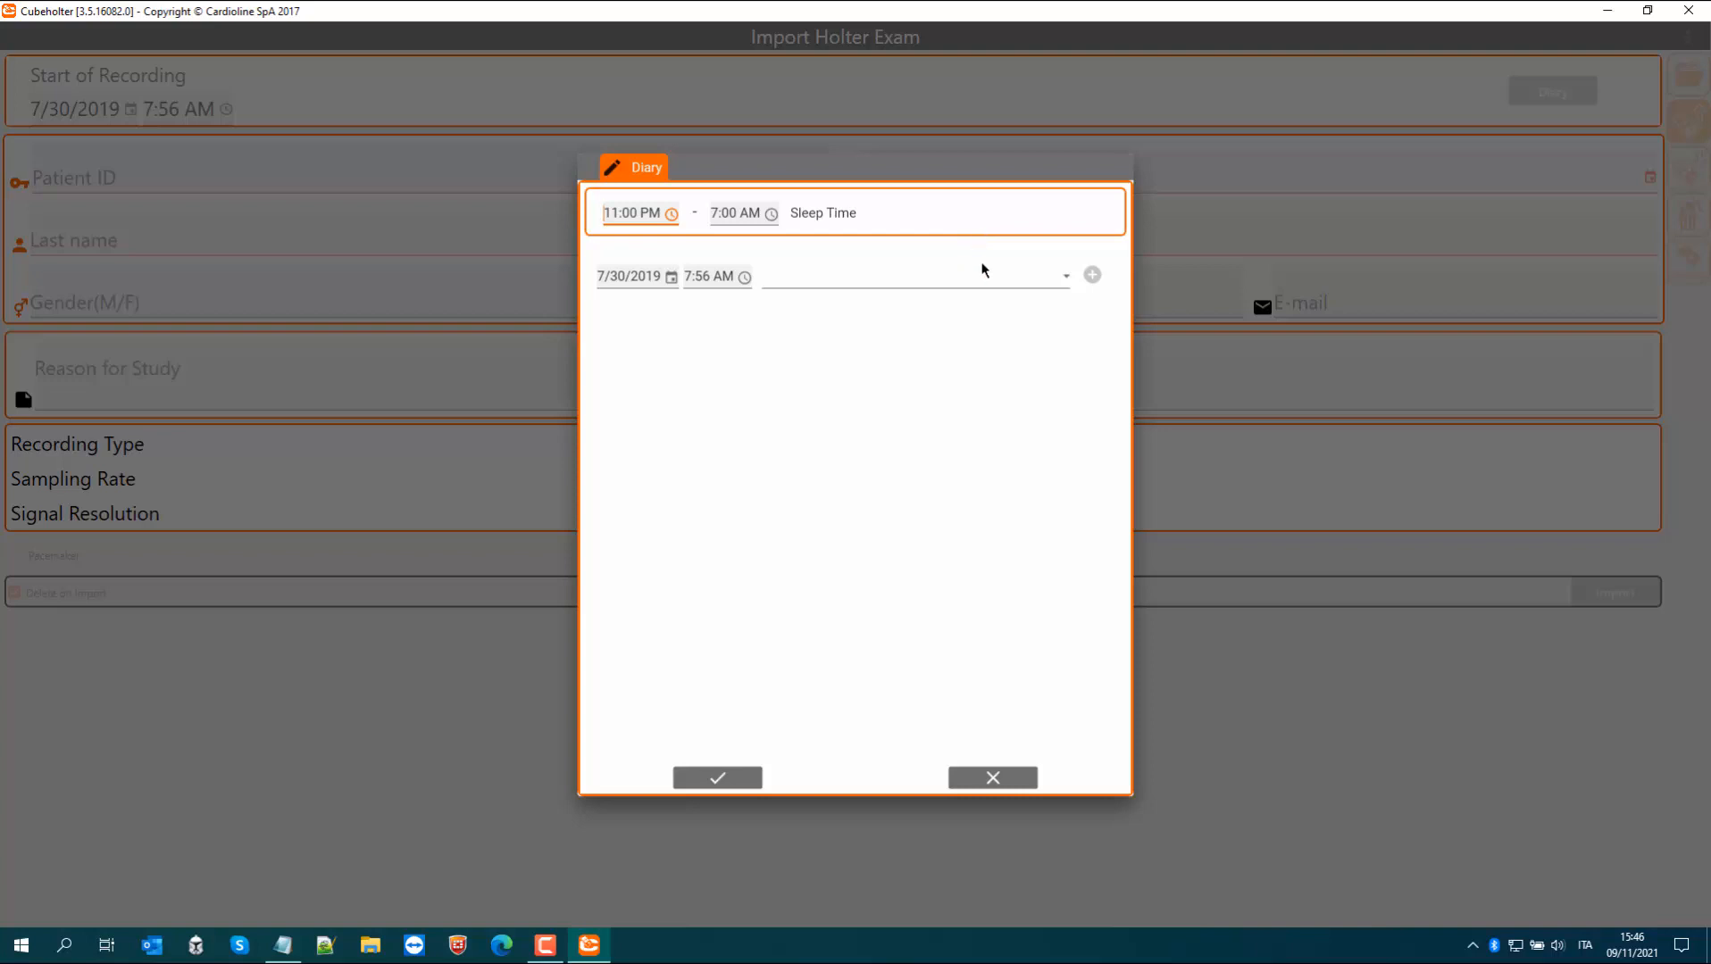
click(1066, 278)
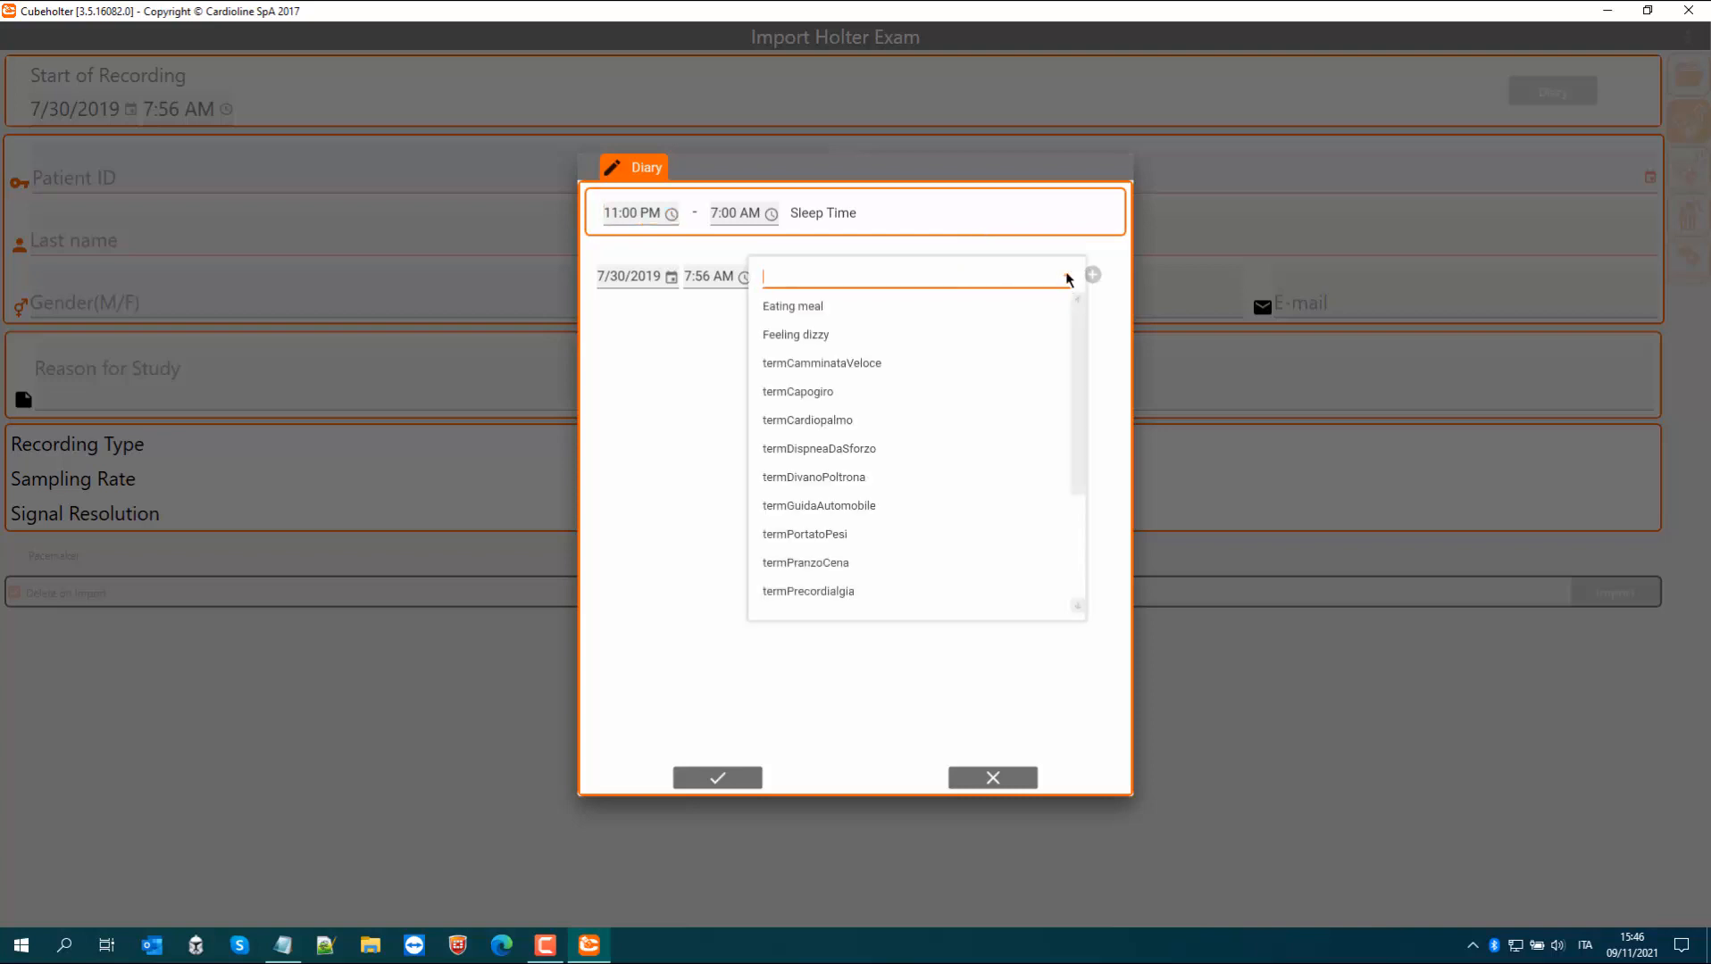
click(862, 304)
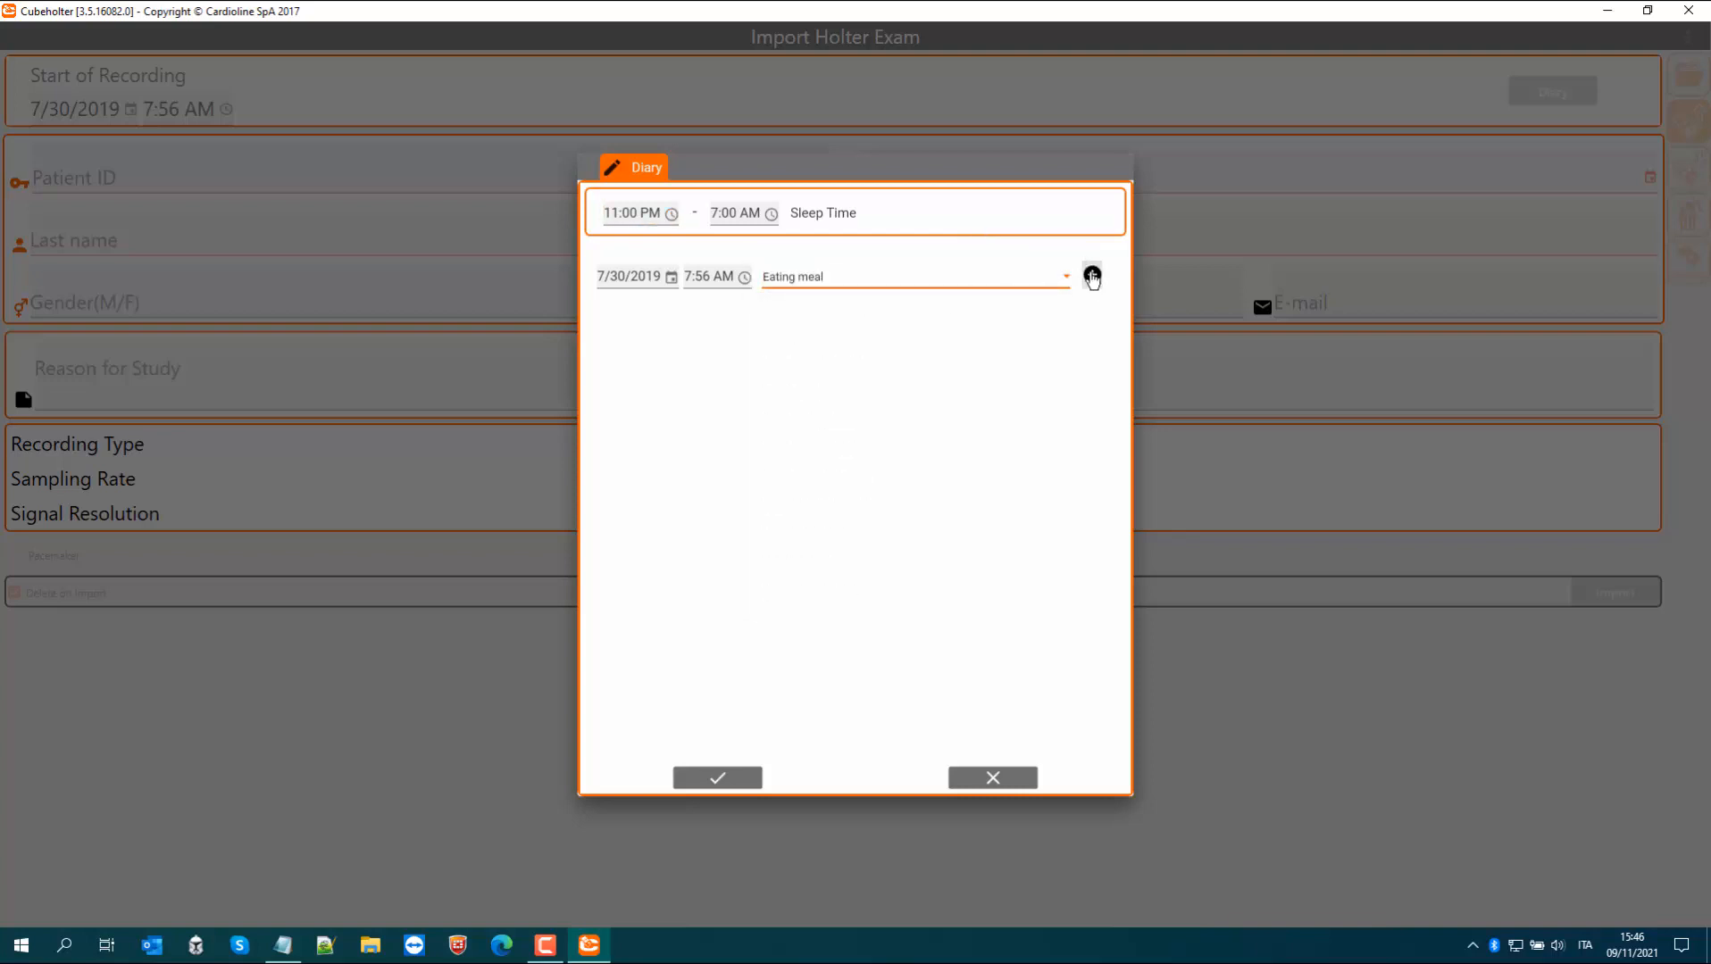
click(1092, 277)
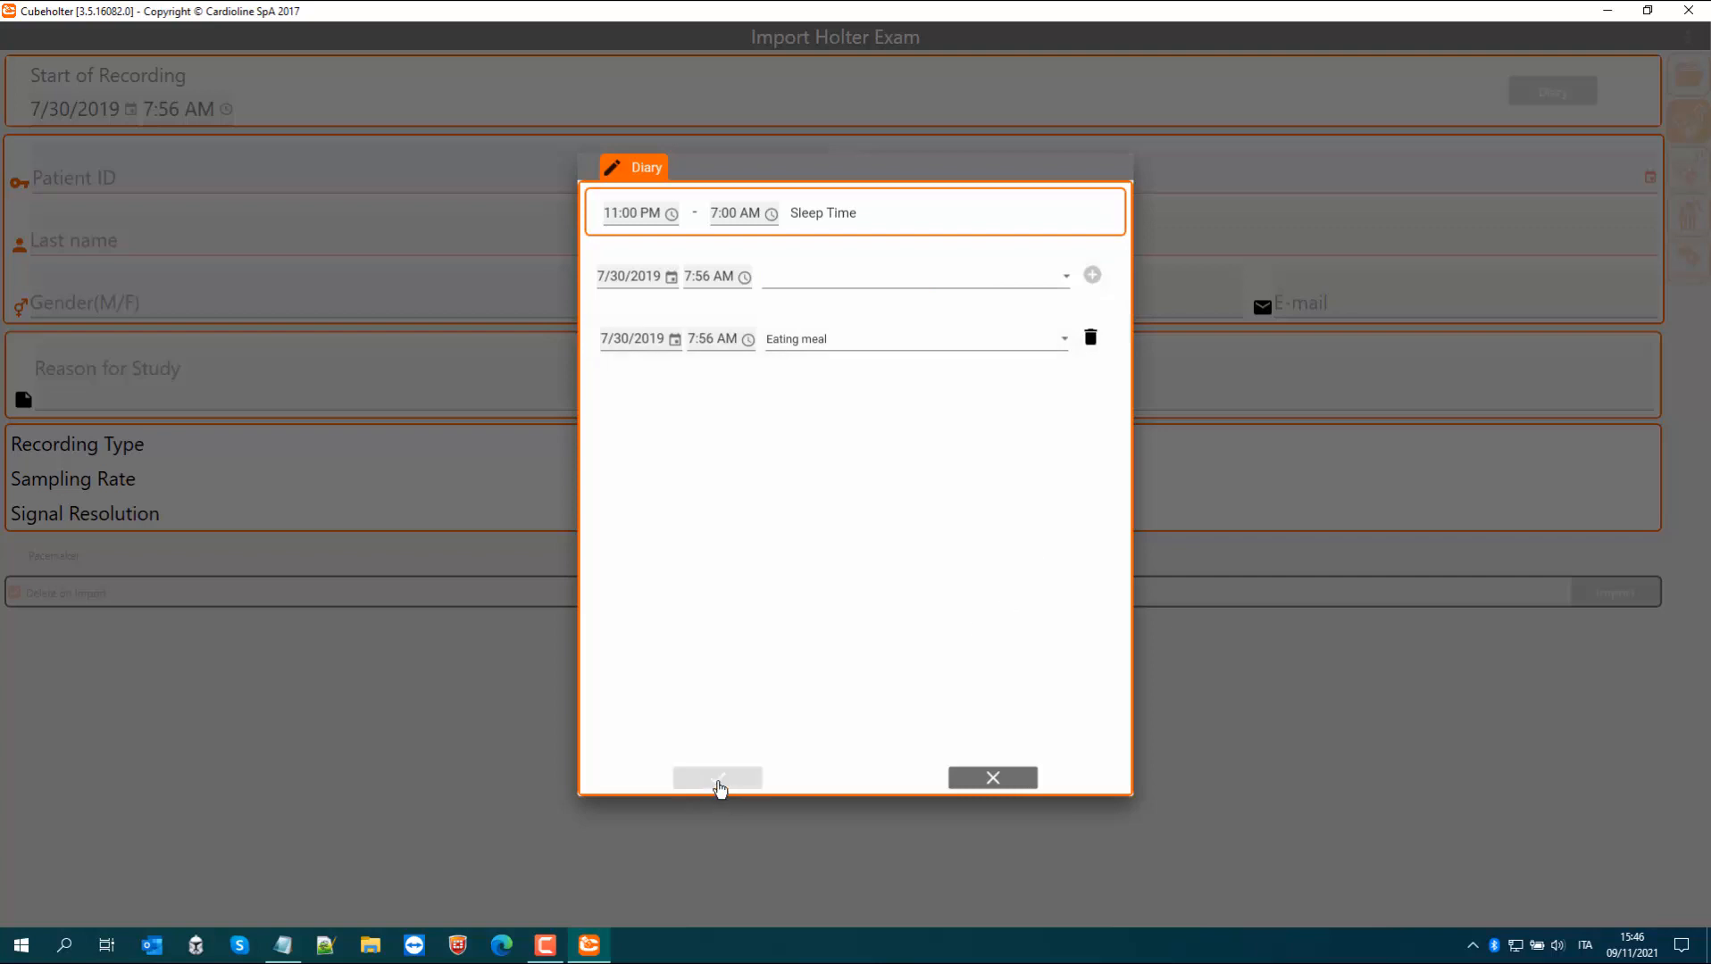
click(718, 779)
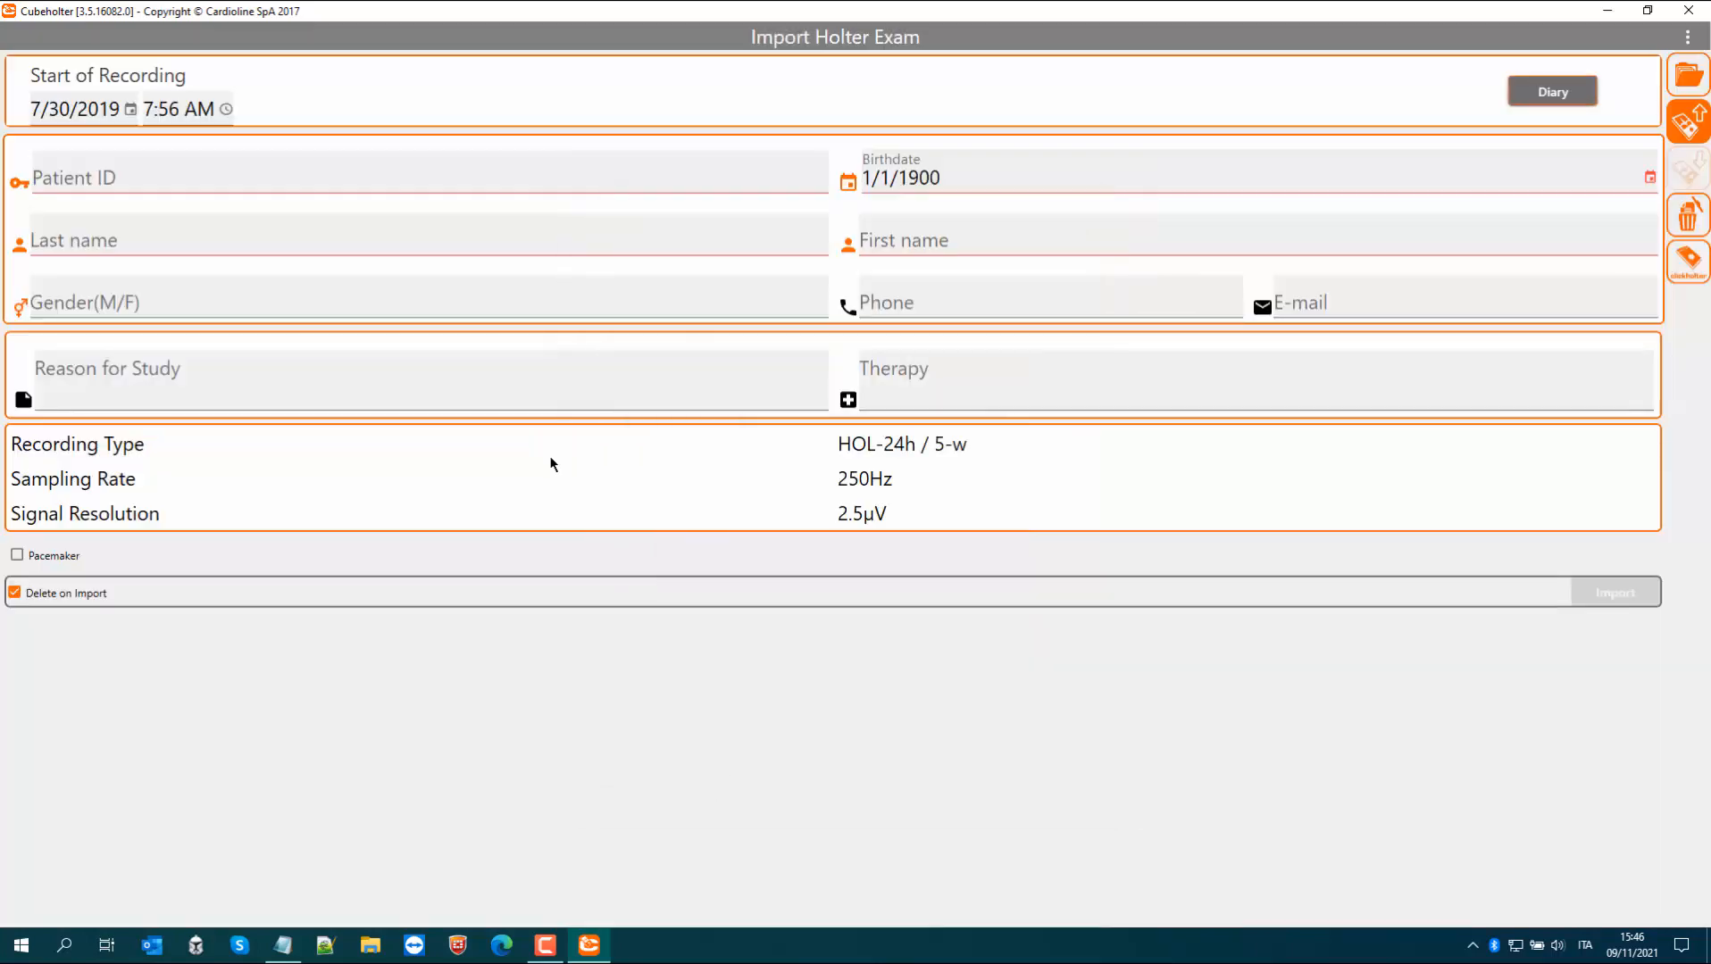
Step: Fill in the patient ID and birthdate, last name "test", first name "exam" and gender M
click(108, 176)
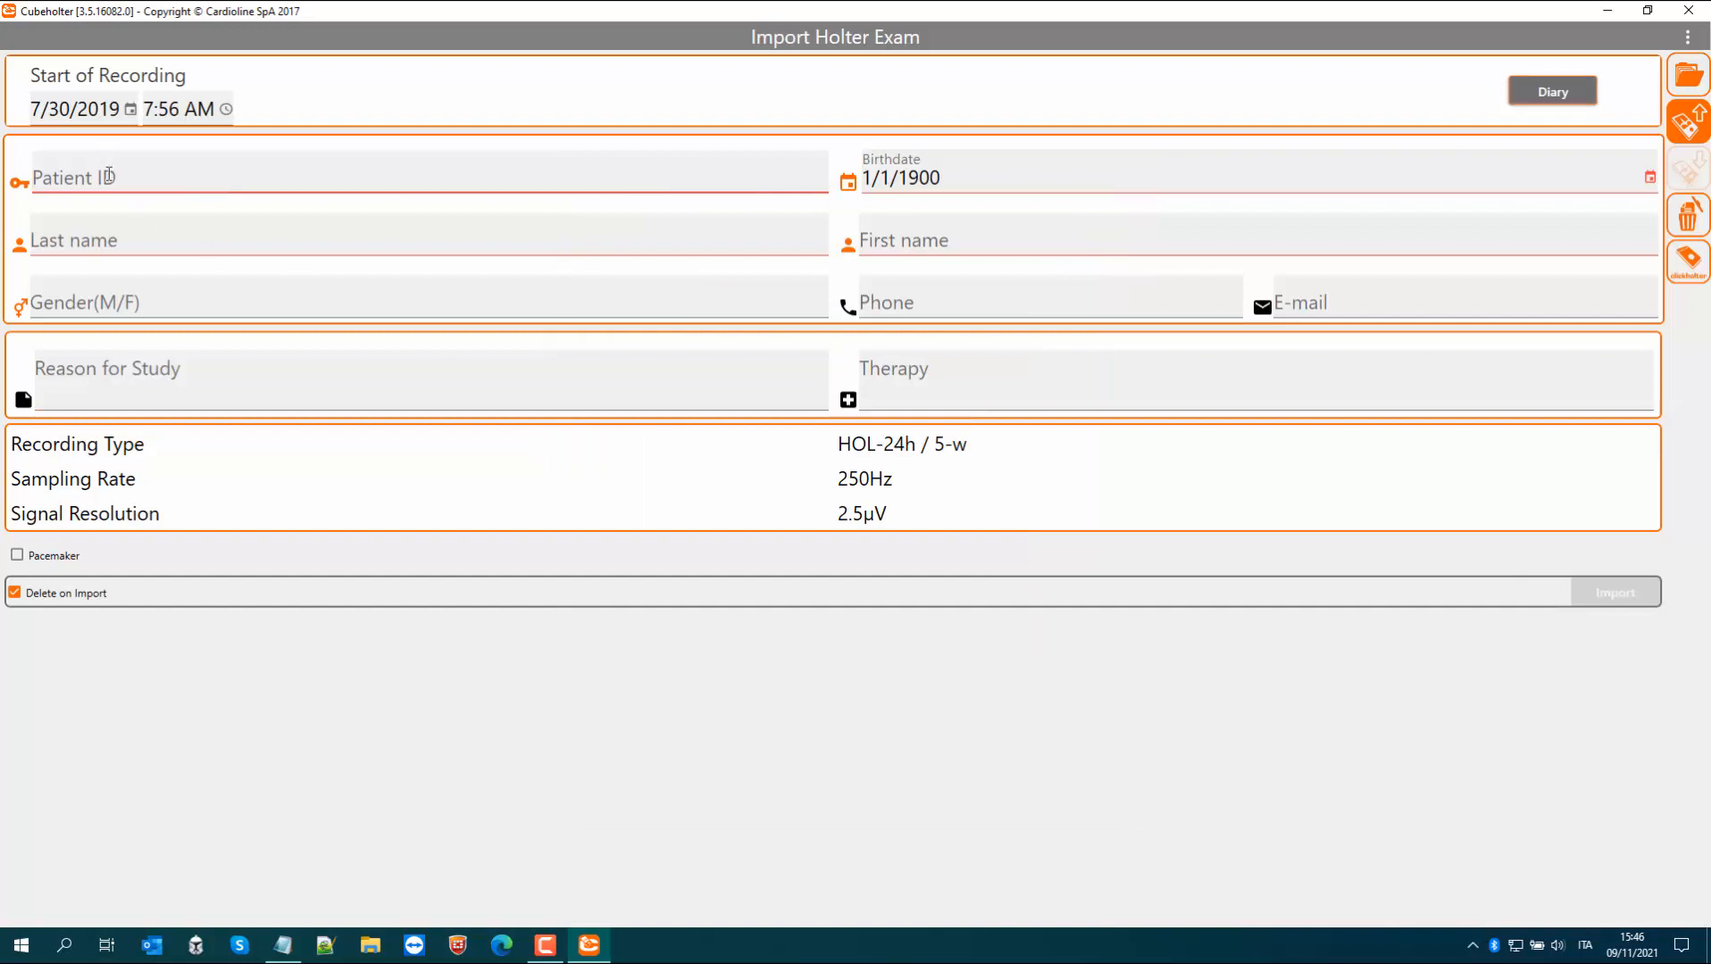
text(12)
key(Tab)
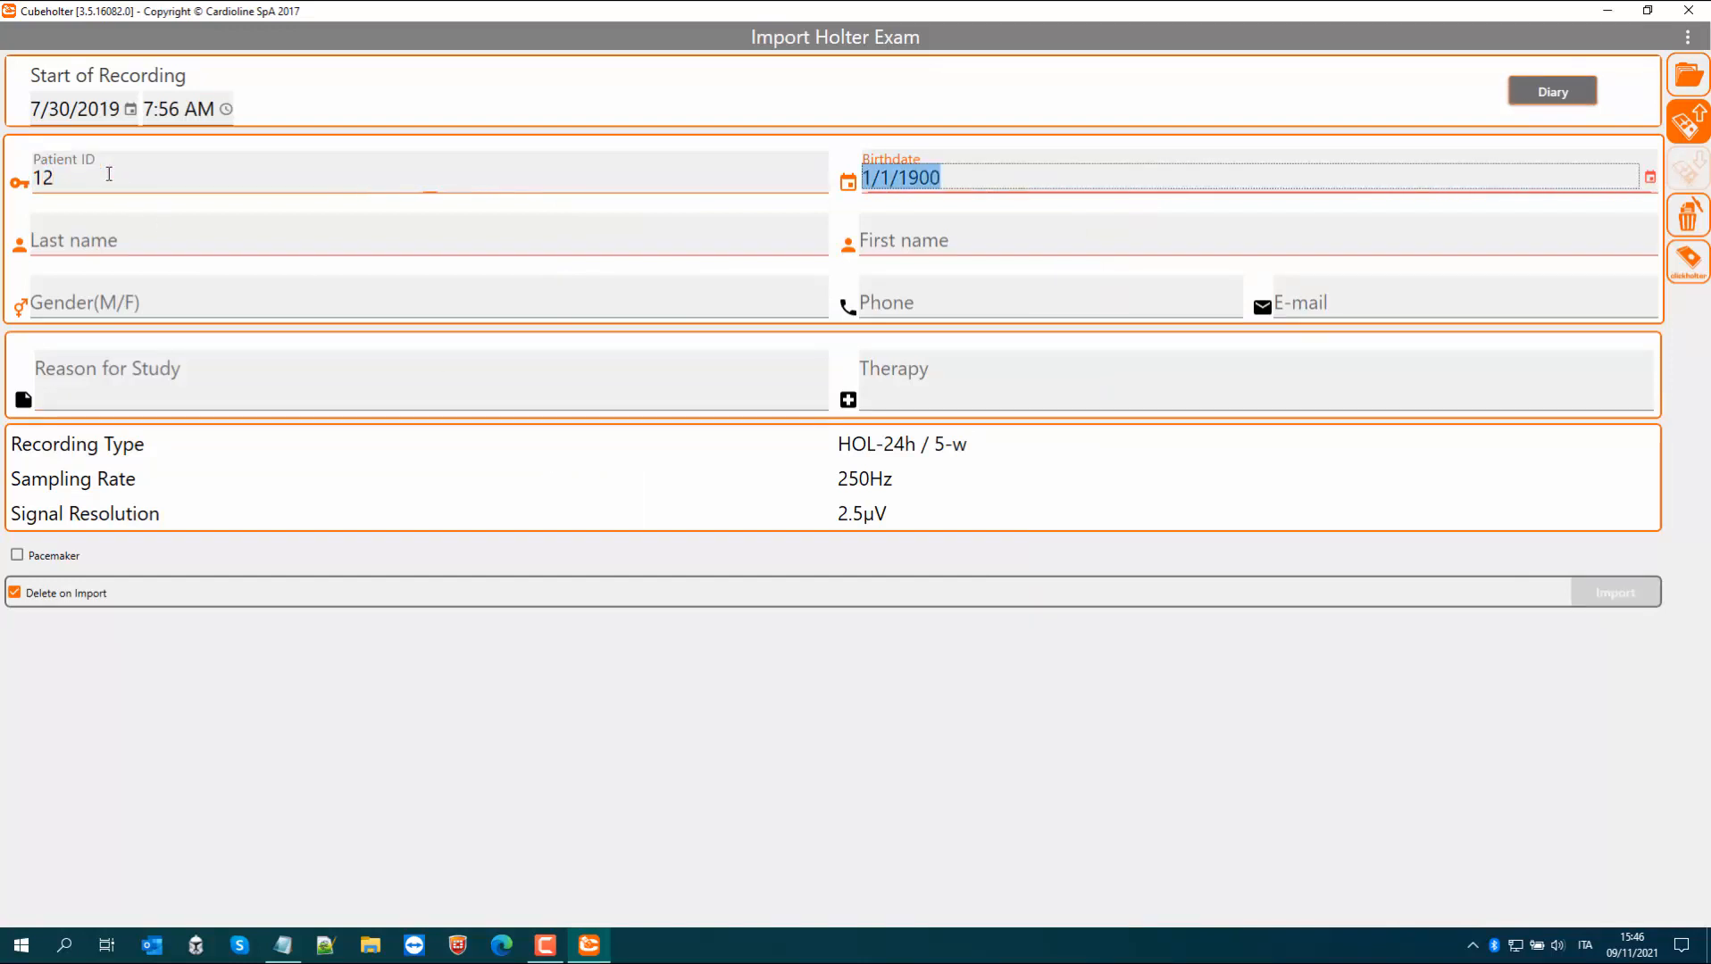
key(BackSpace)
key(BackSpace)
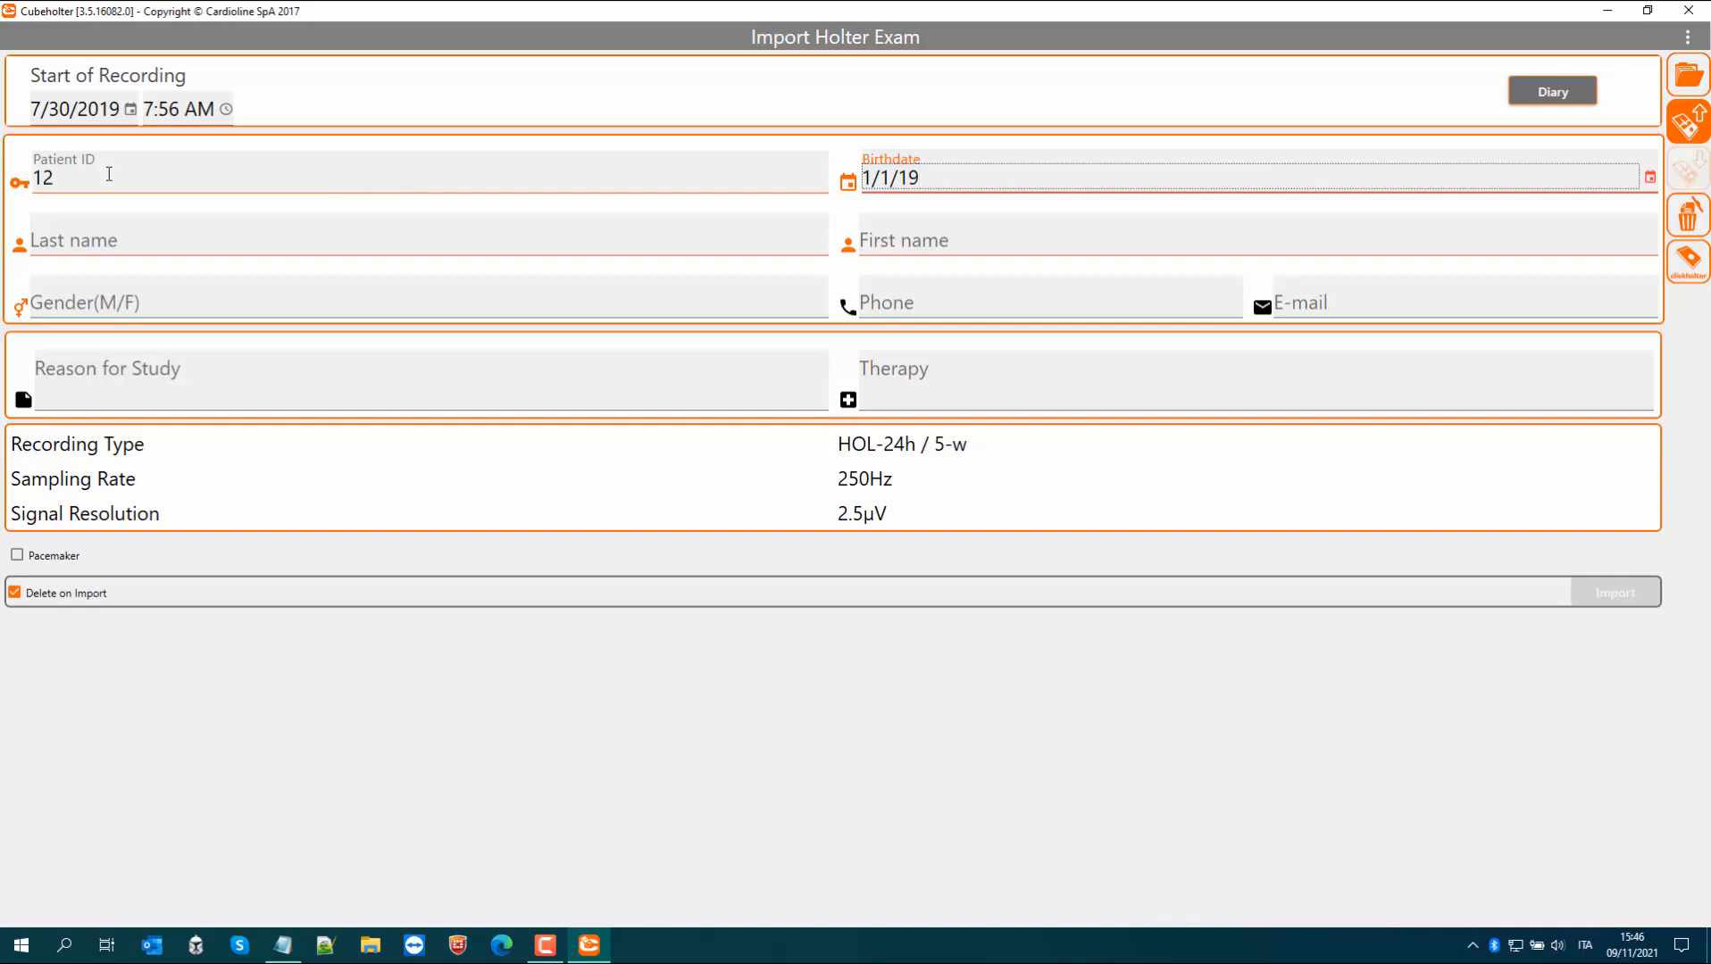
text(80)
key(Tab)
text(test)
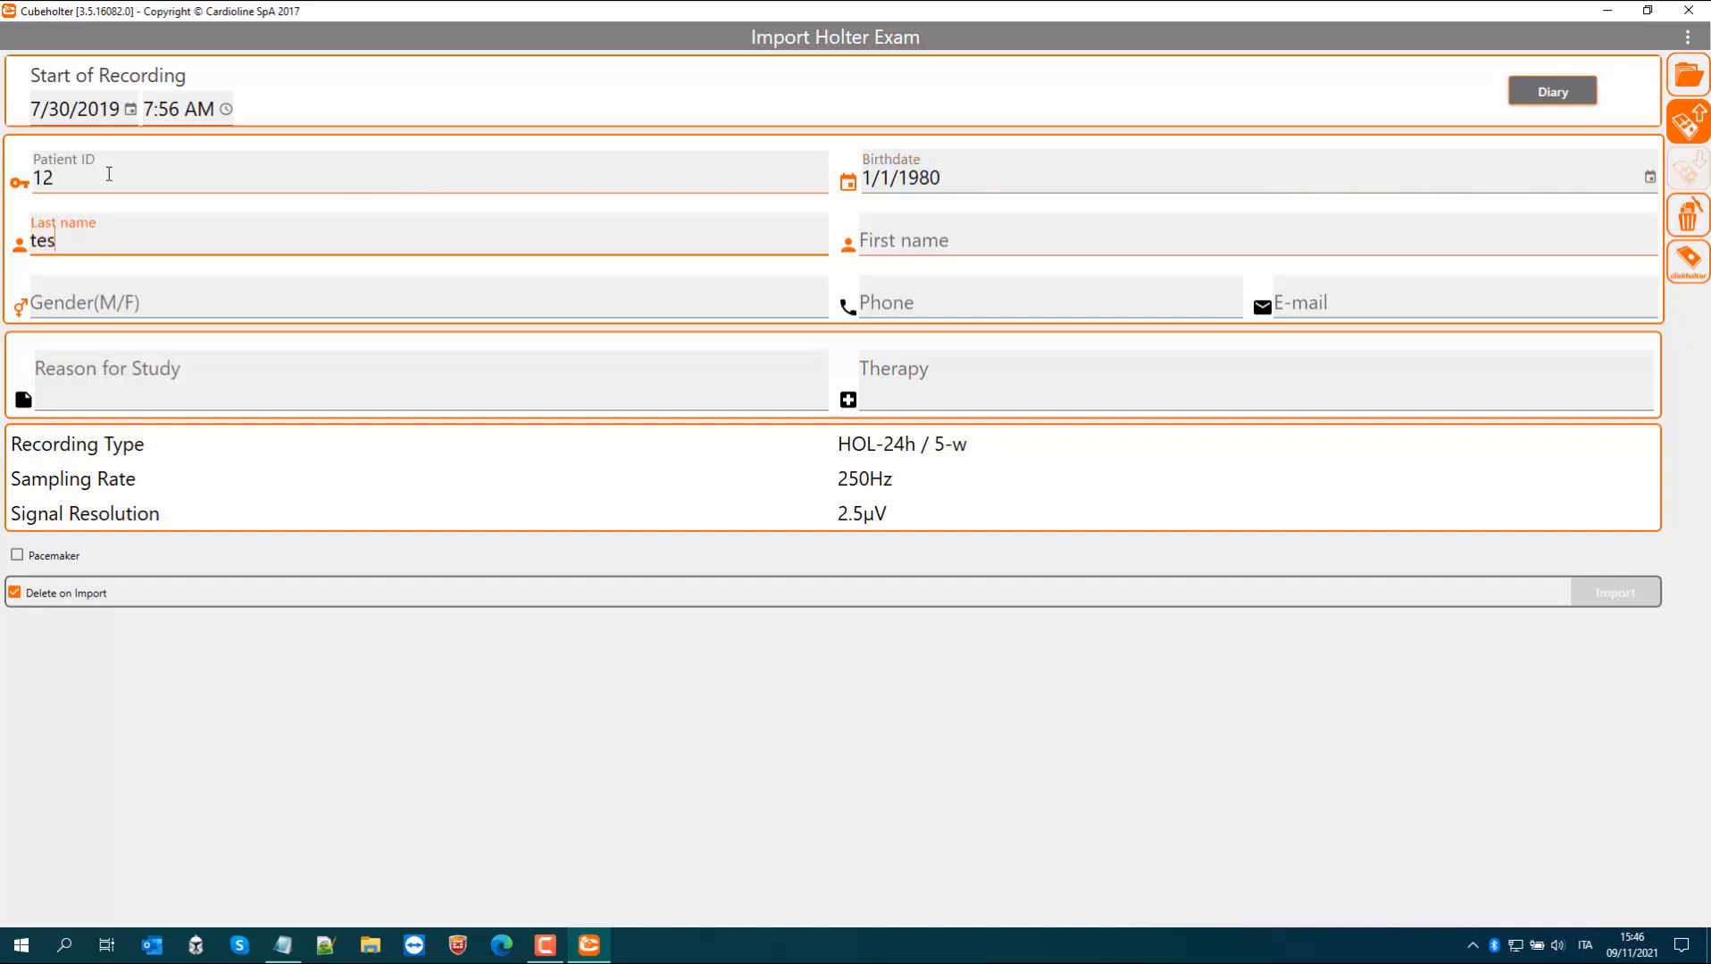
key(Tab)
text(exam)
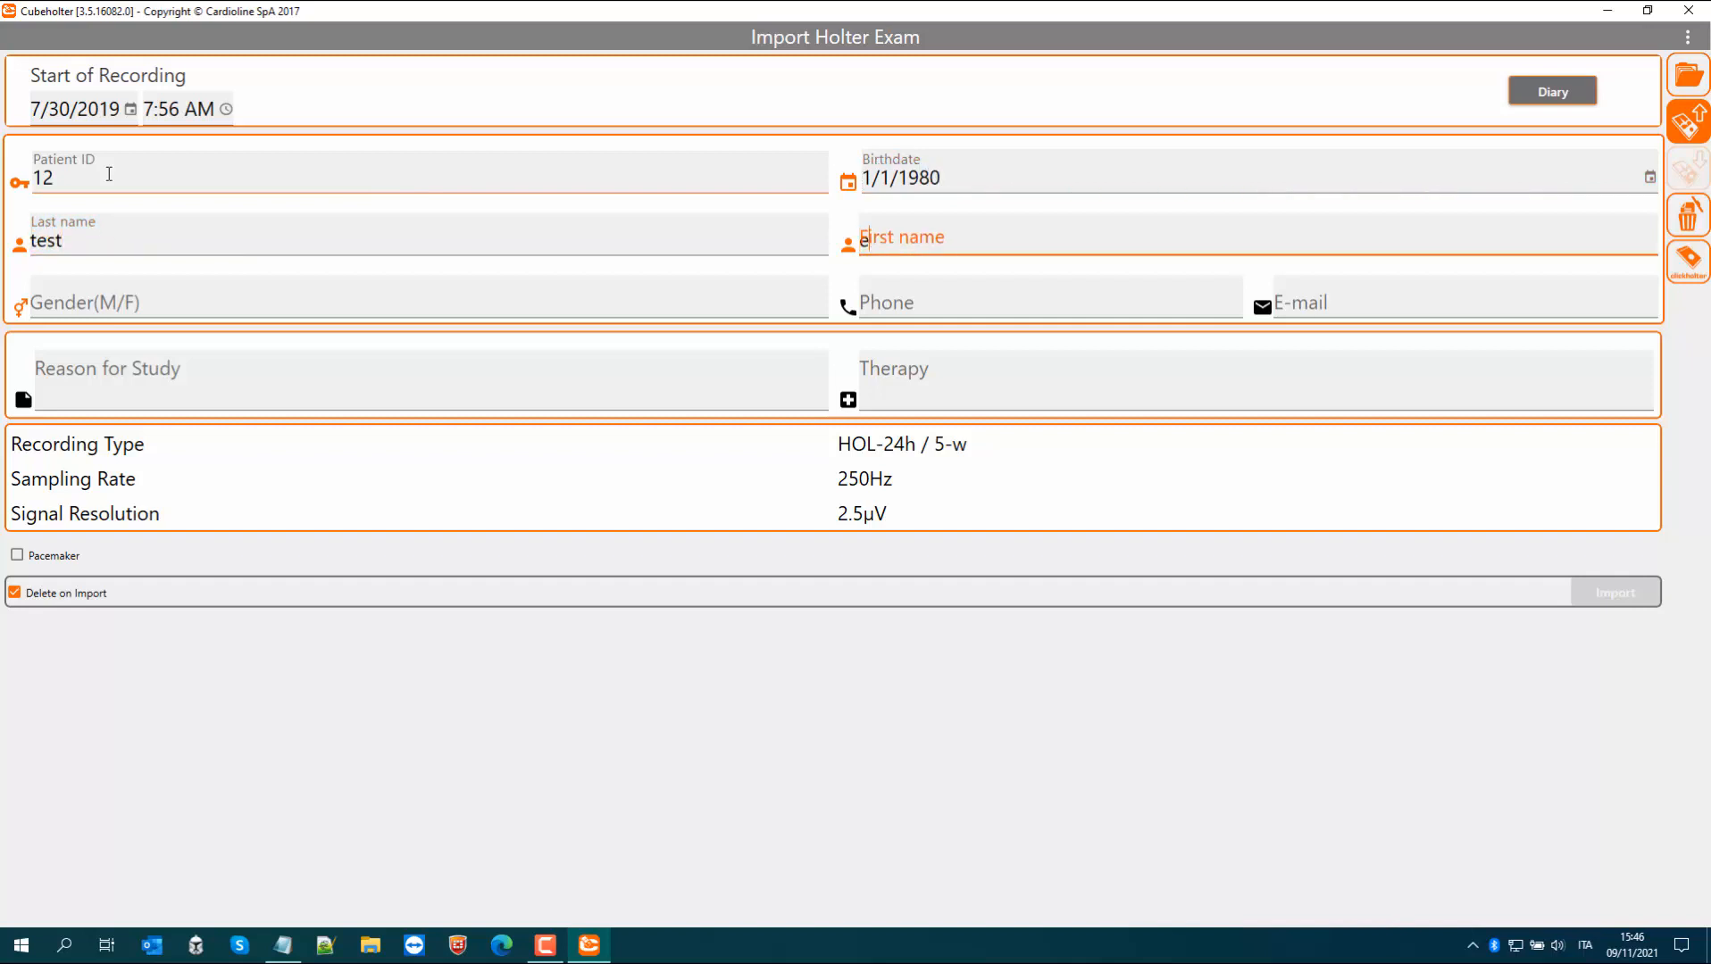
key(Tab)
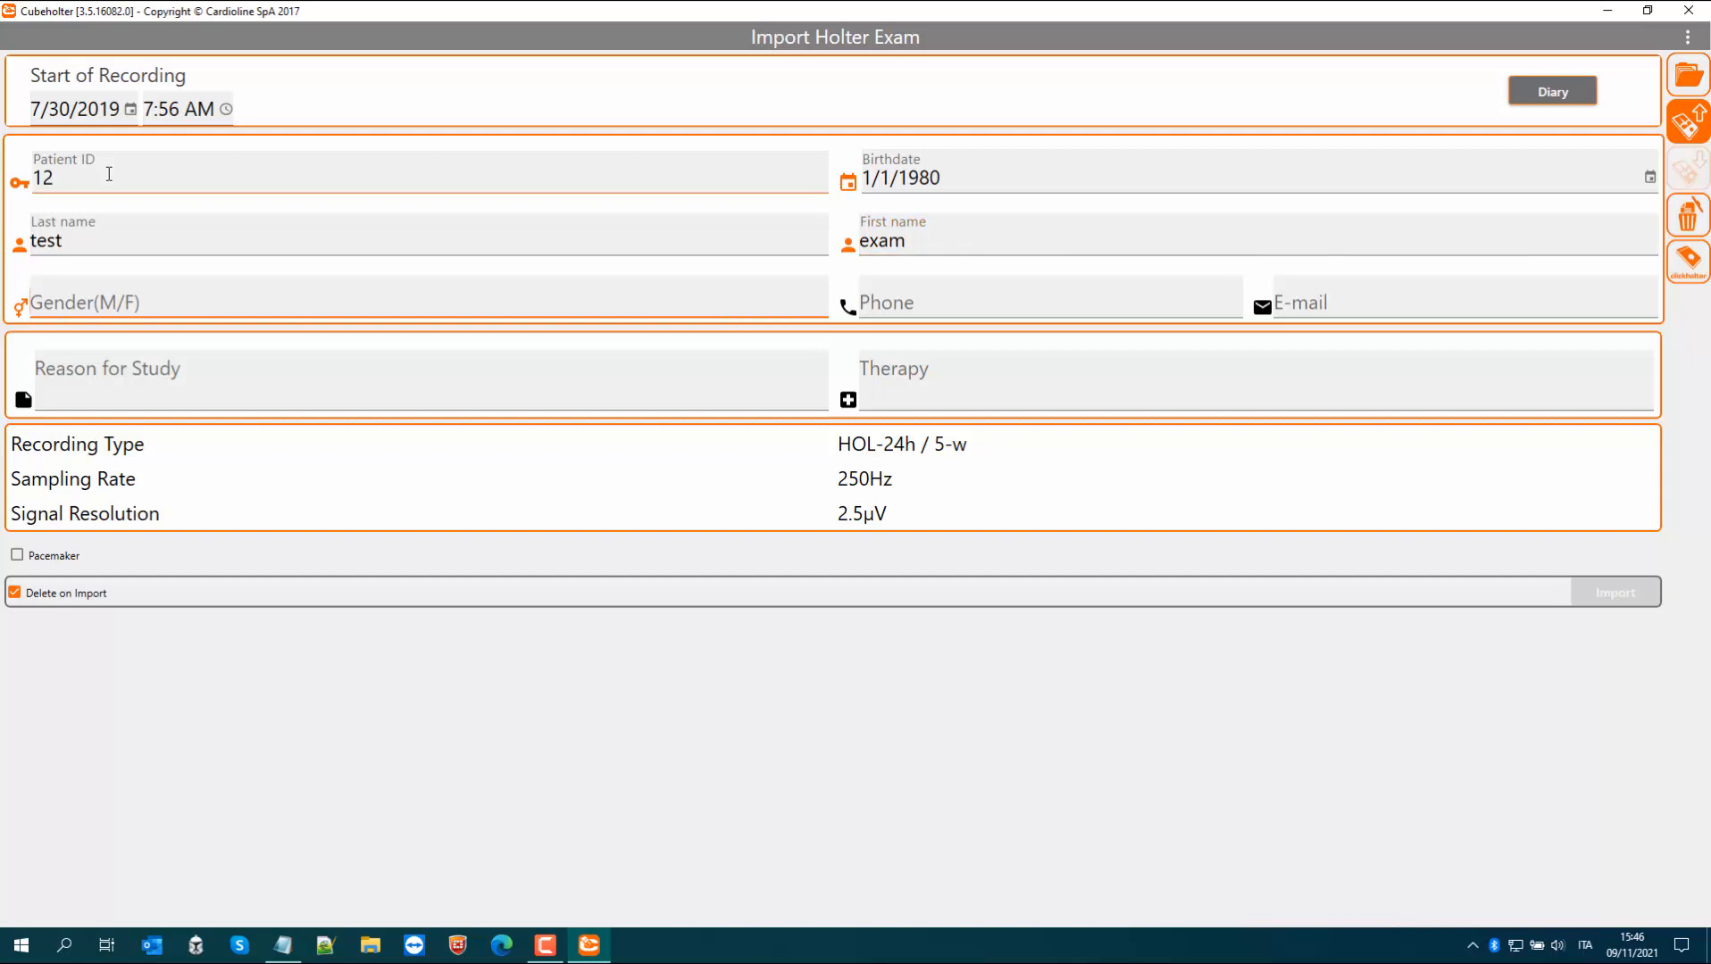
text(M)
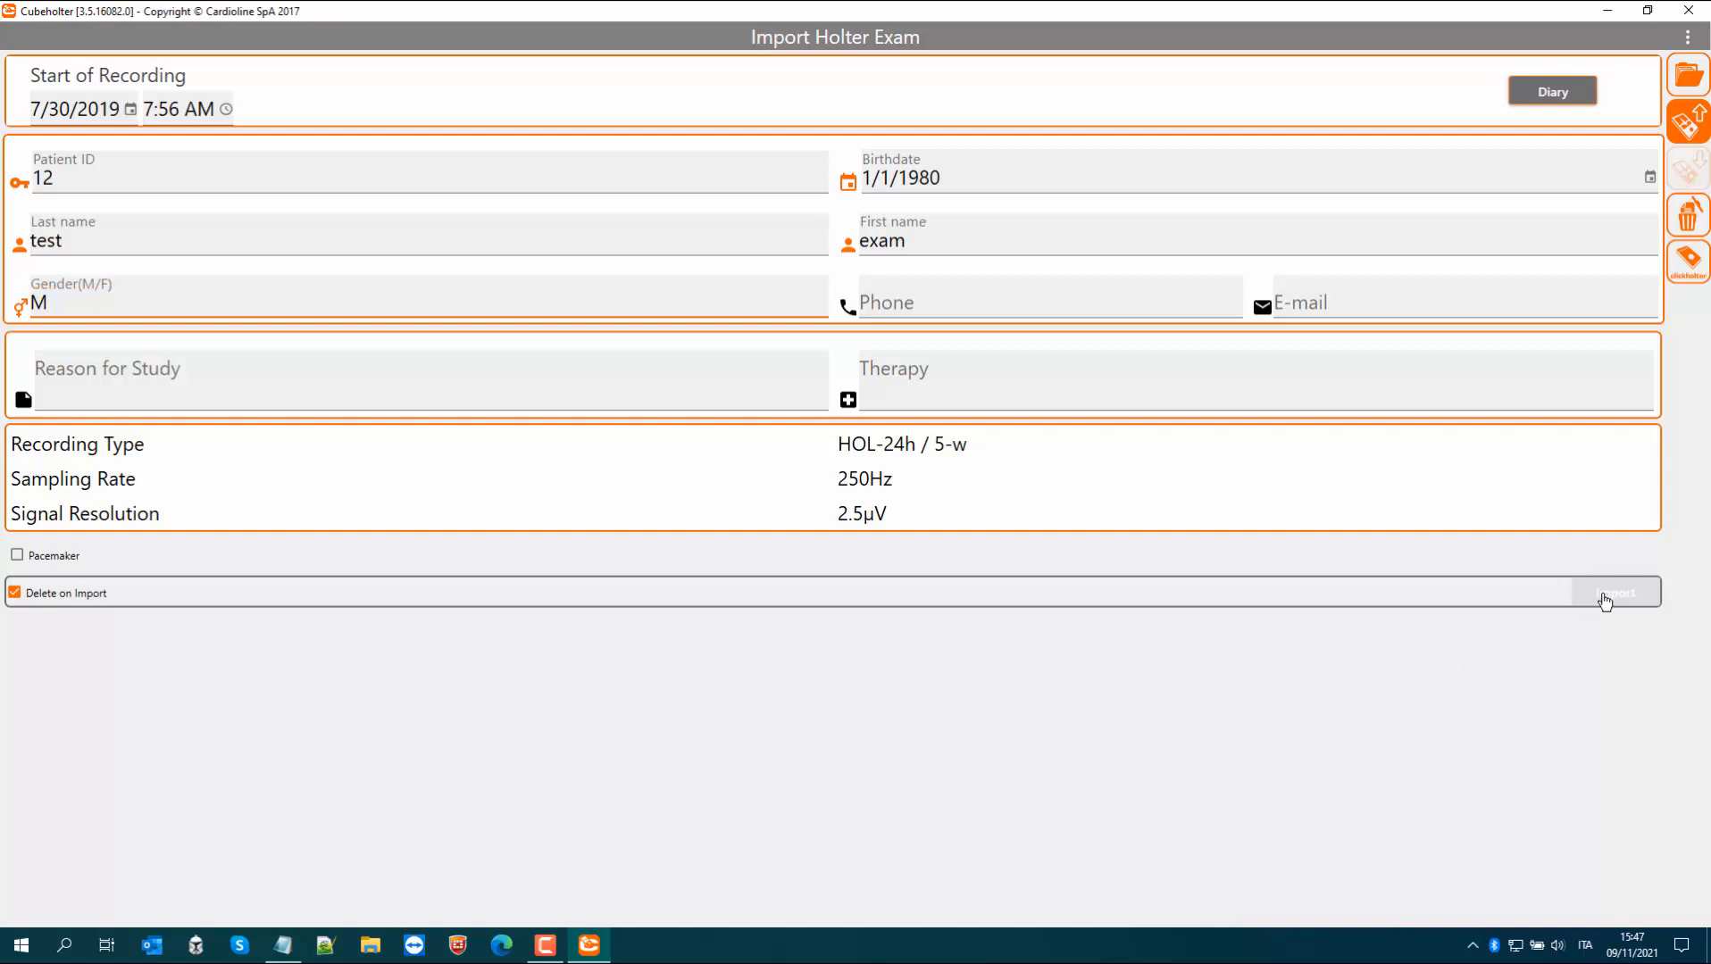
Step: Import the exam and interrupt its automatic analysis to go to the ECG trace
click(1604, 600)
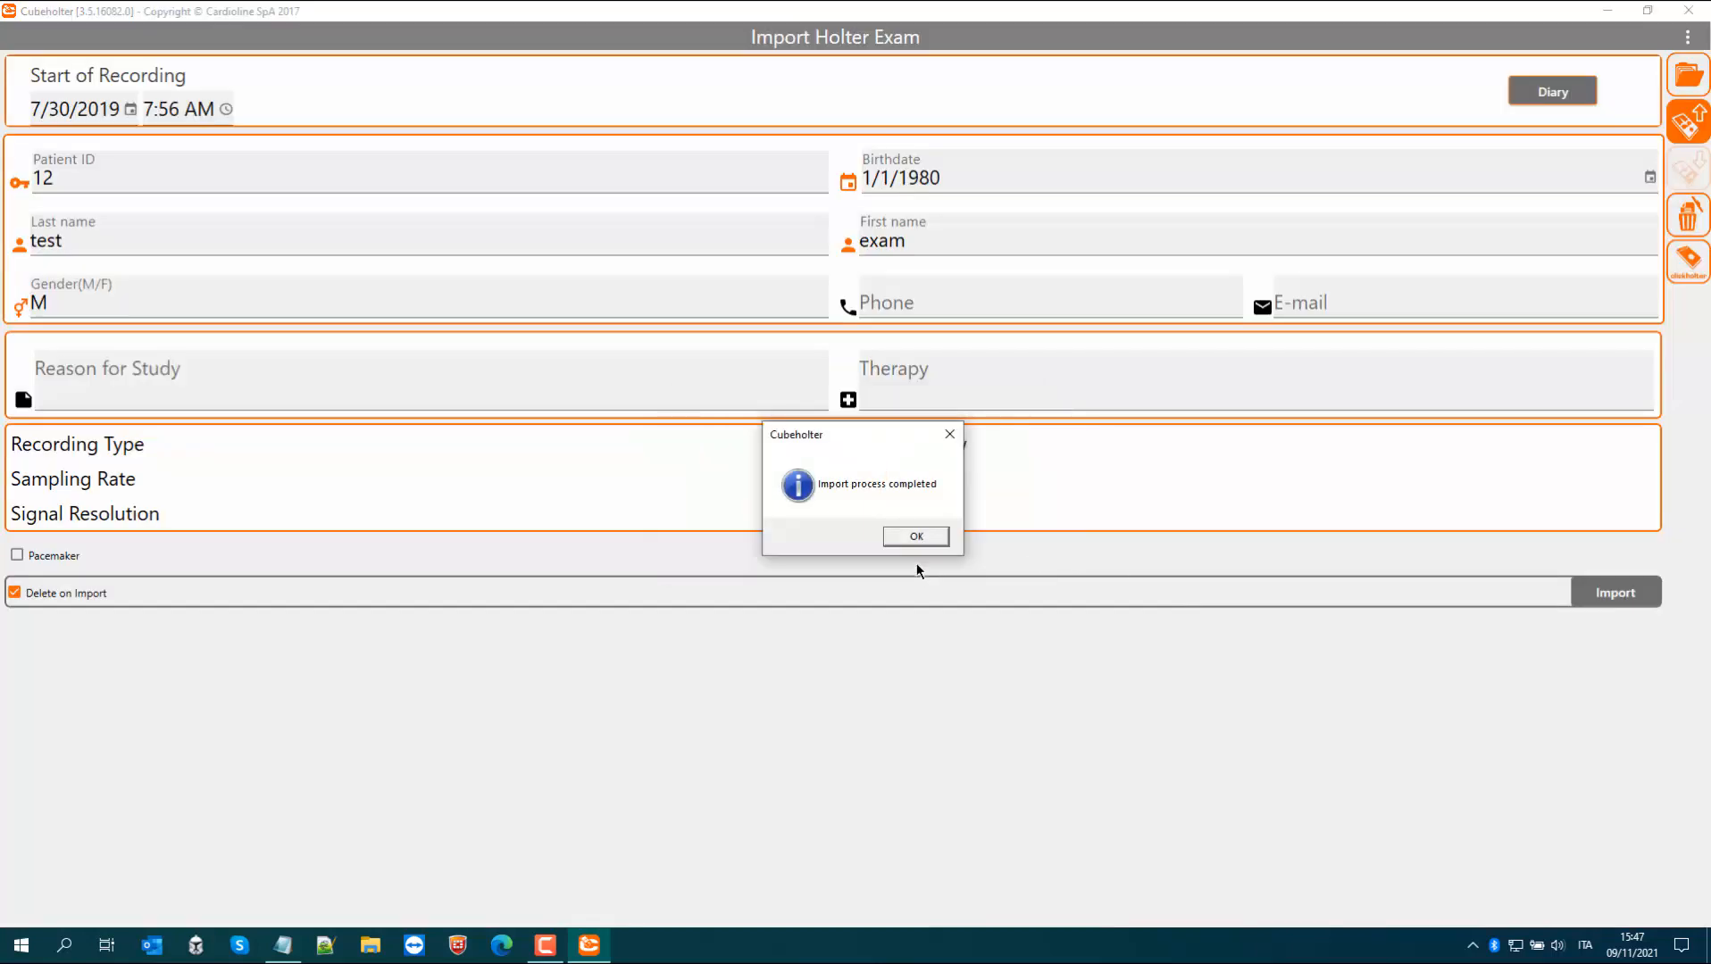
click(907, 537)
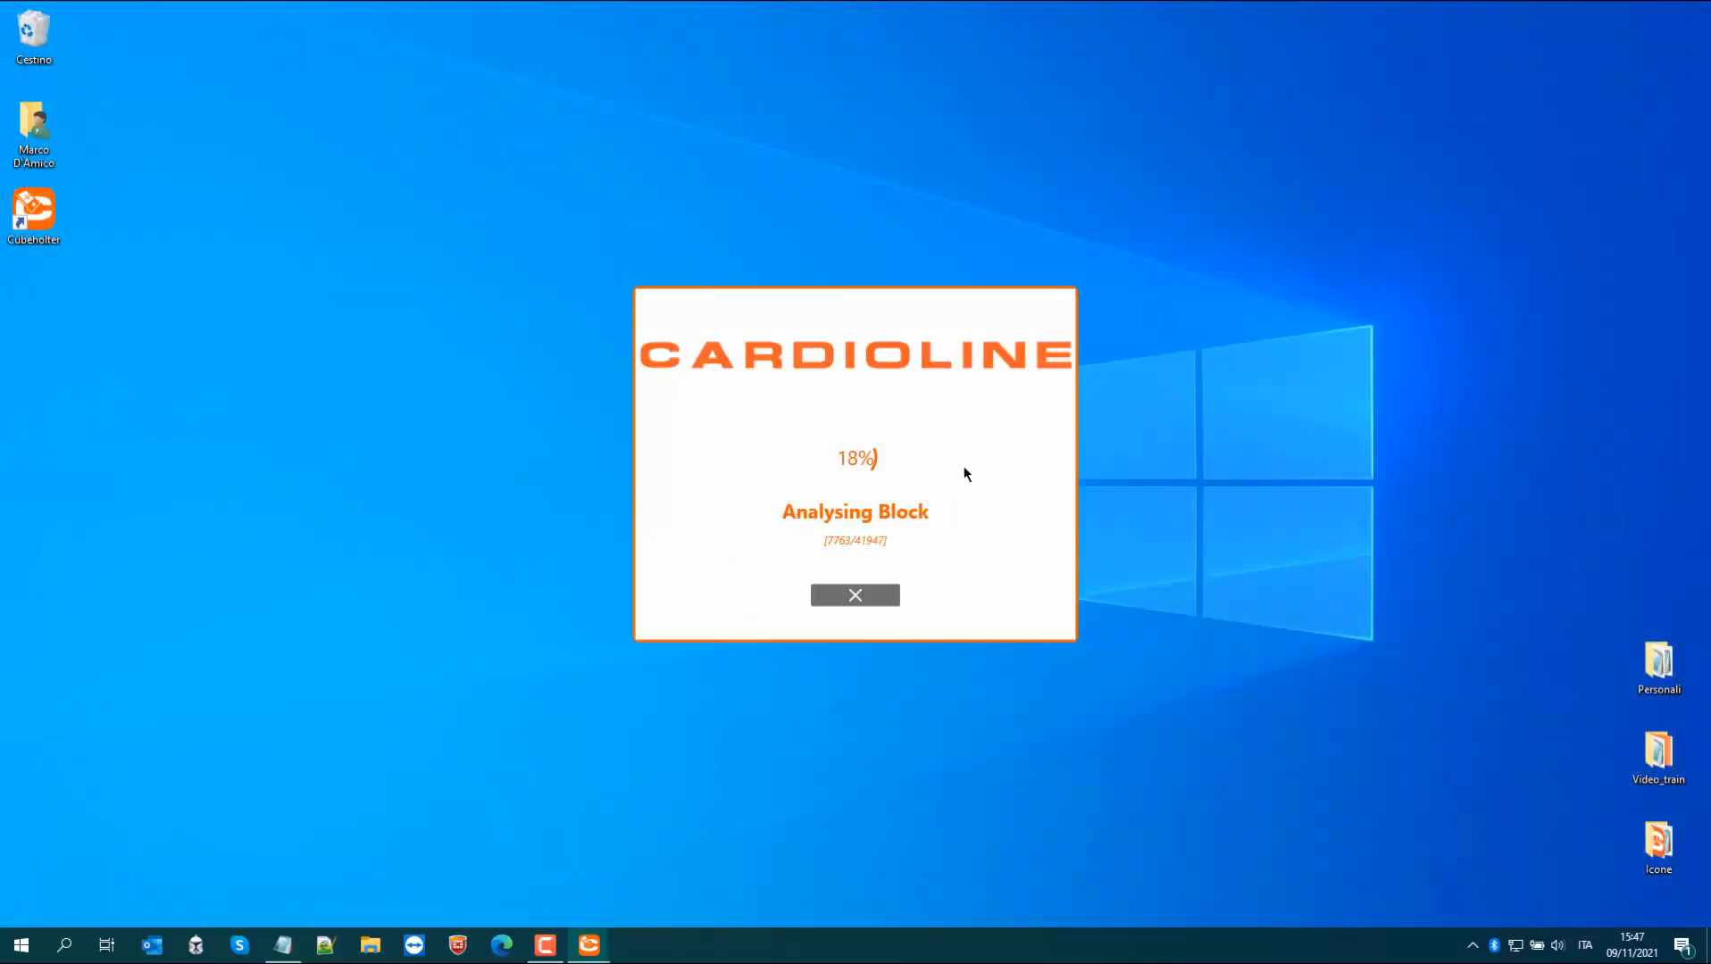
click(853, 596)
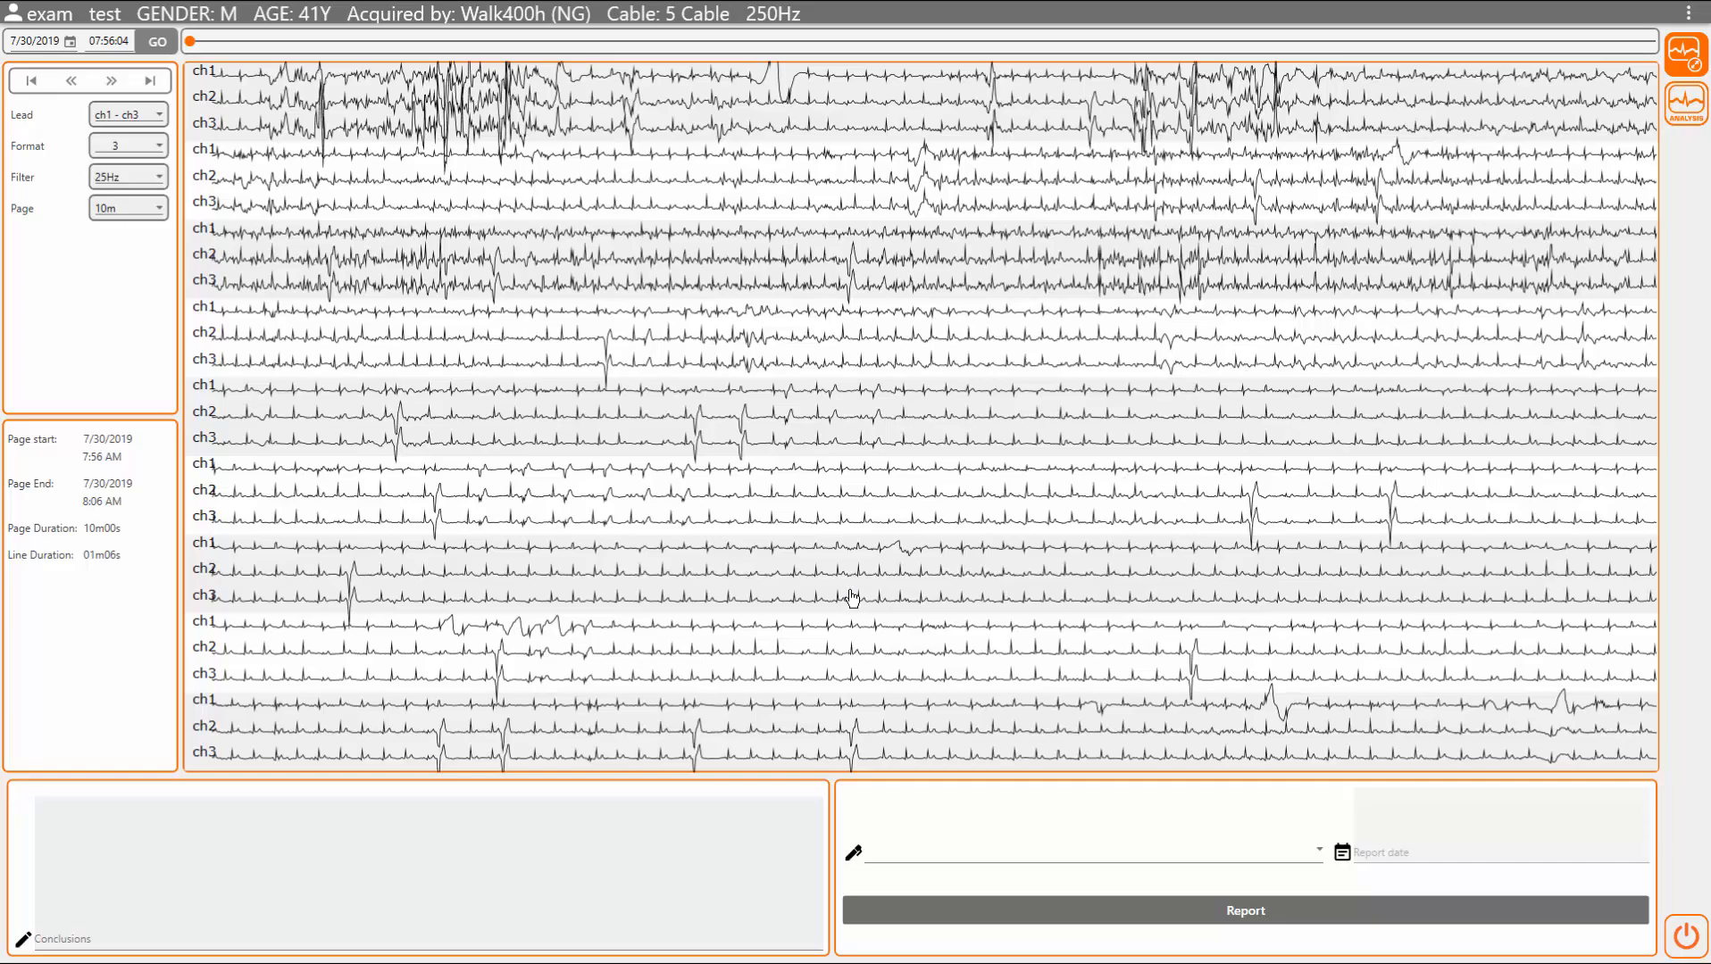
Step: Page forward through the ECG recording to the page starting at 8:46 AM
click(147, 82)
click(146, 82)
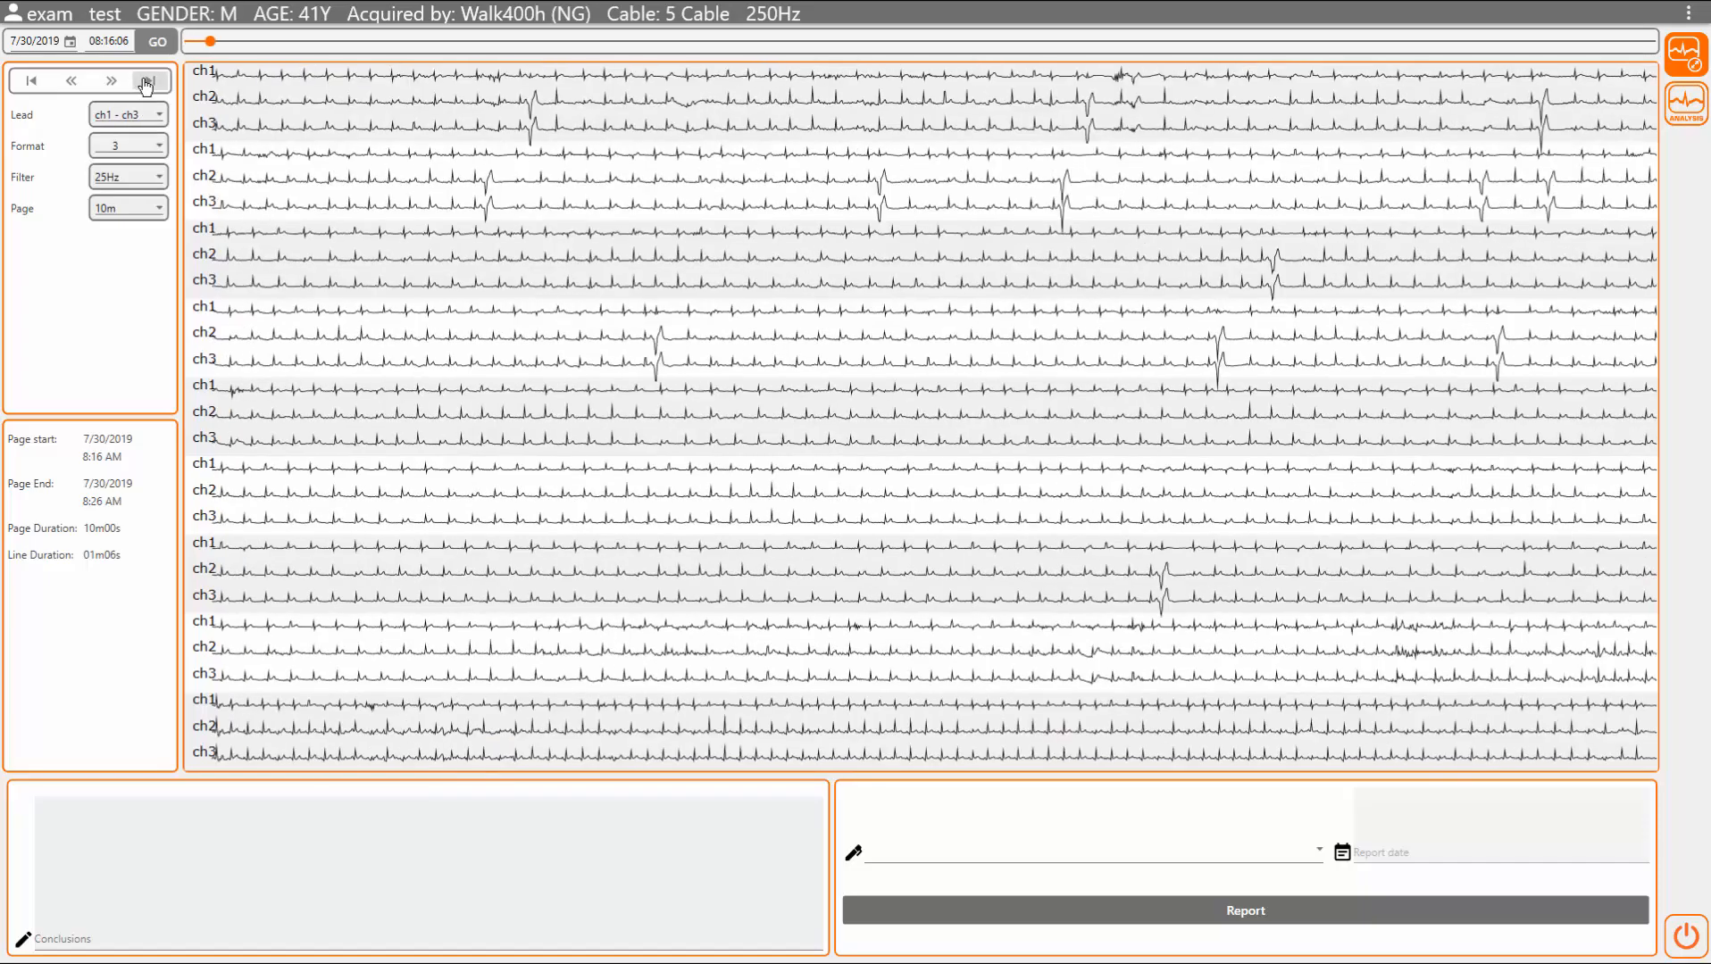
click(146, 82)
click(146, 82)
click(147, 82)
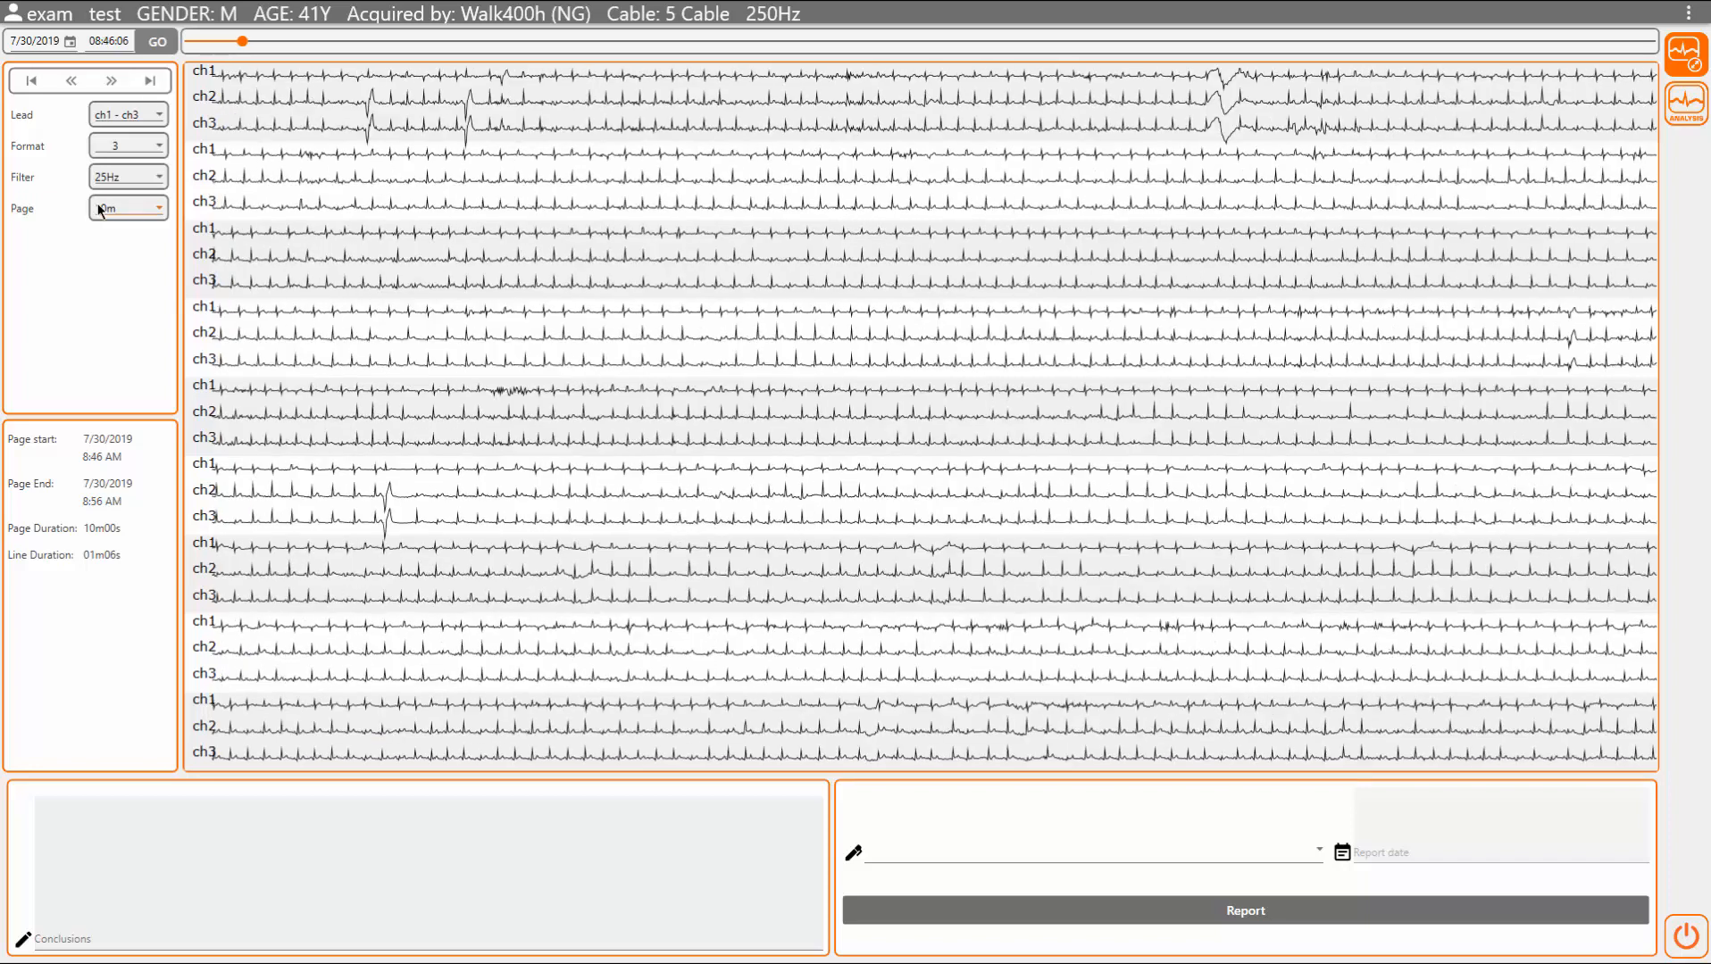
Step: Set the ECG view to the one-channel format with a page duration of 30 minutes
click(100, 206)
click(102, 365)
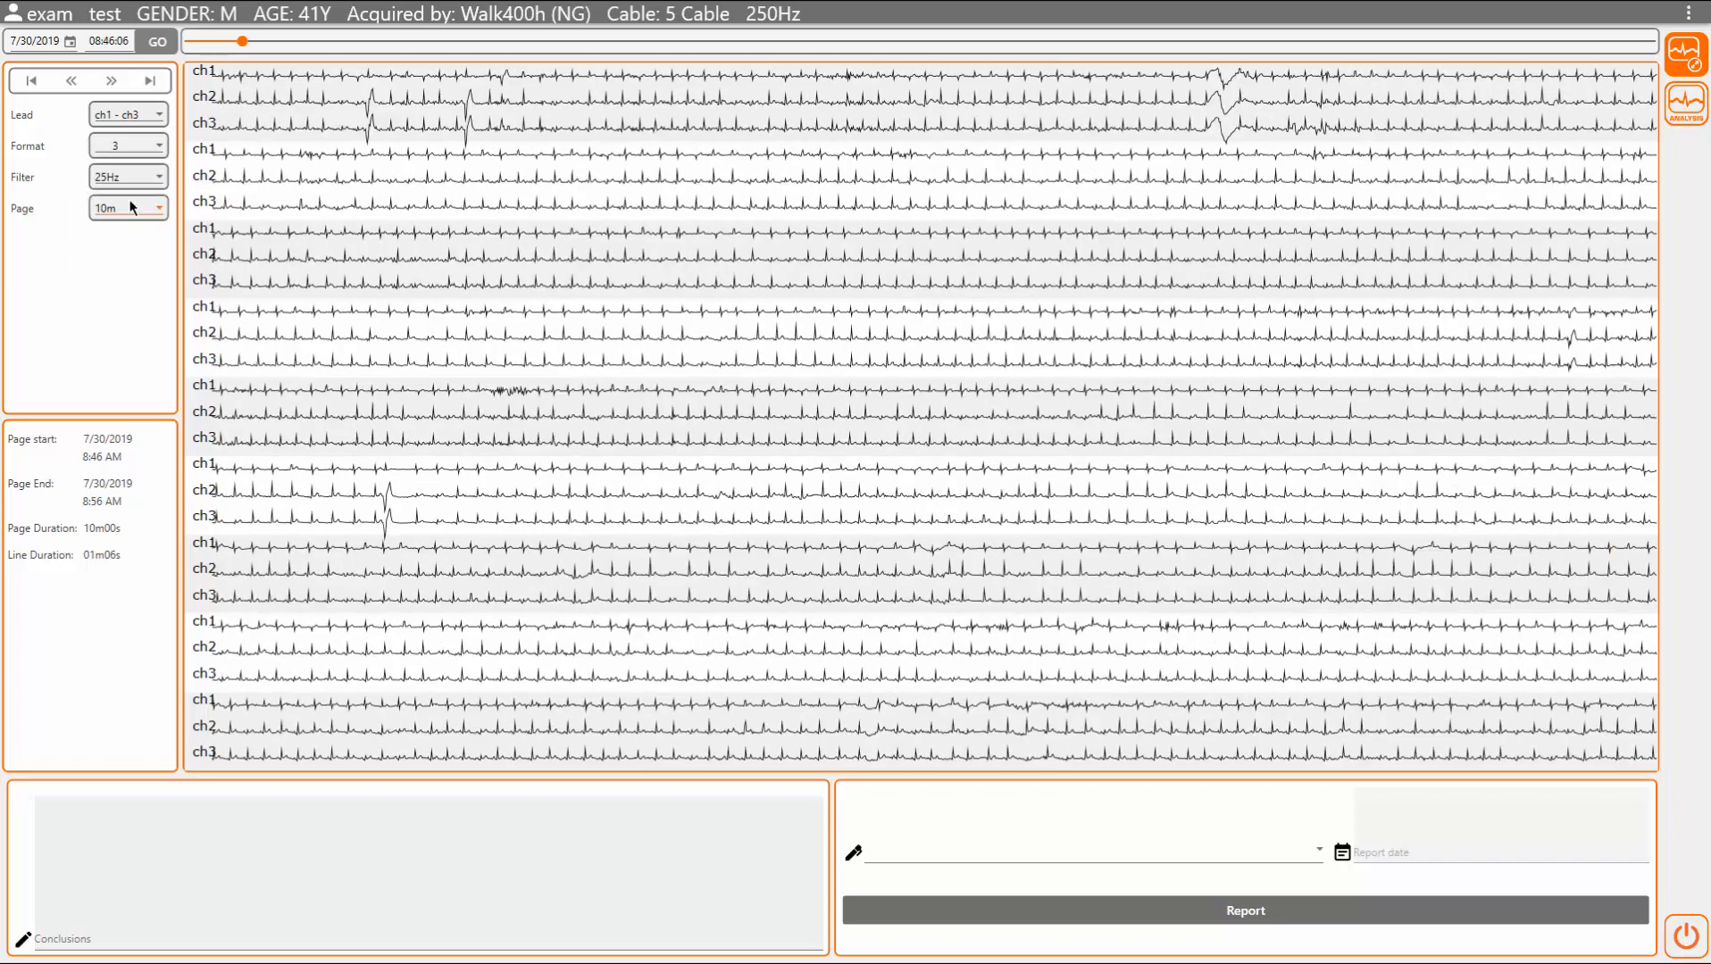
click(141, 145)
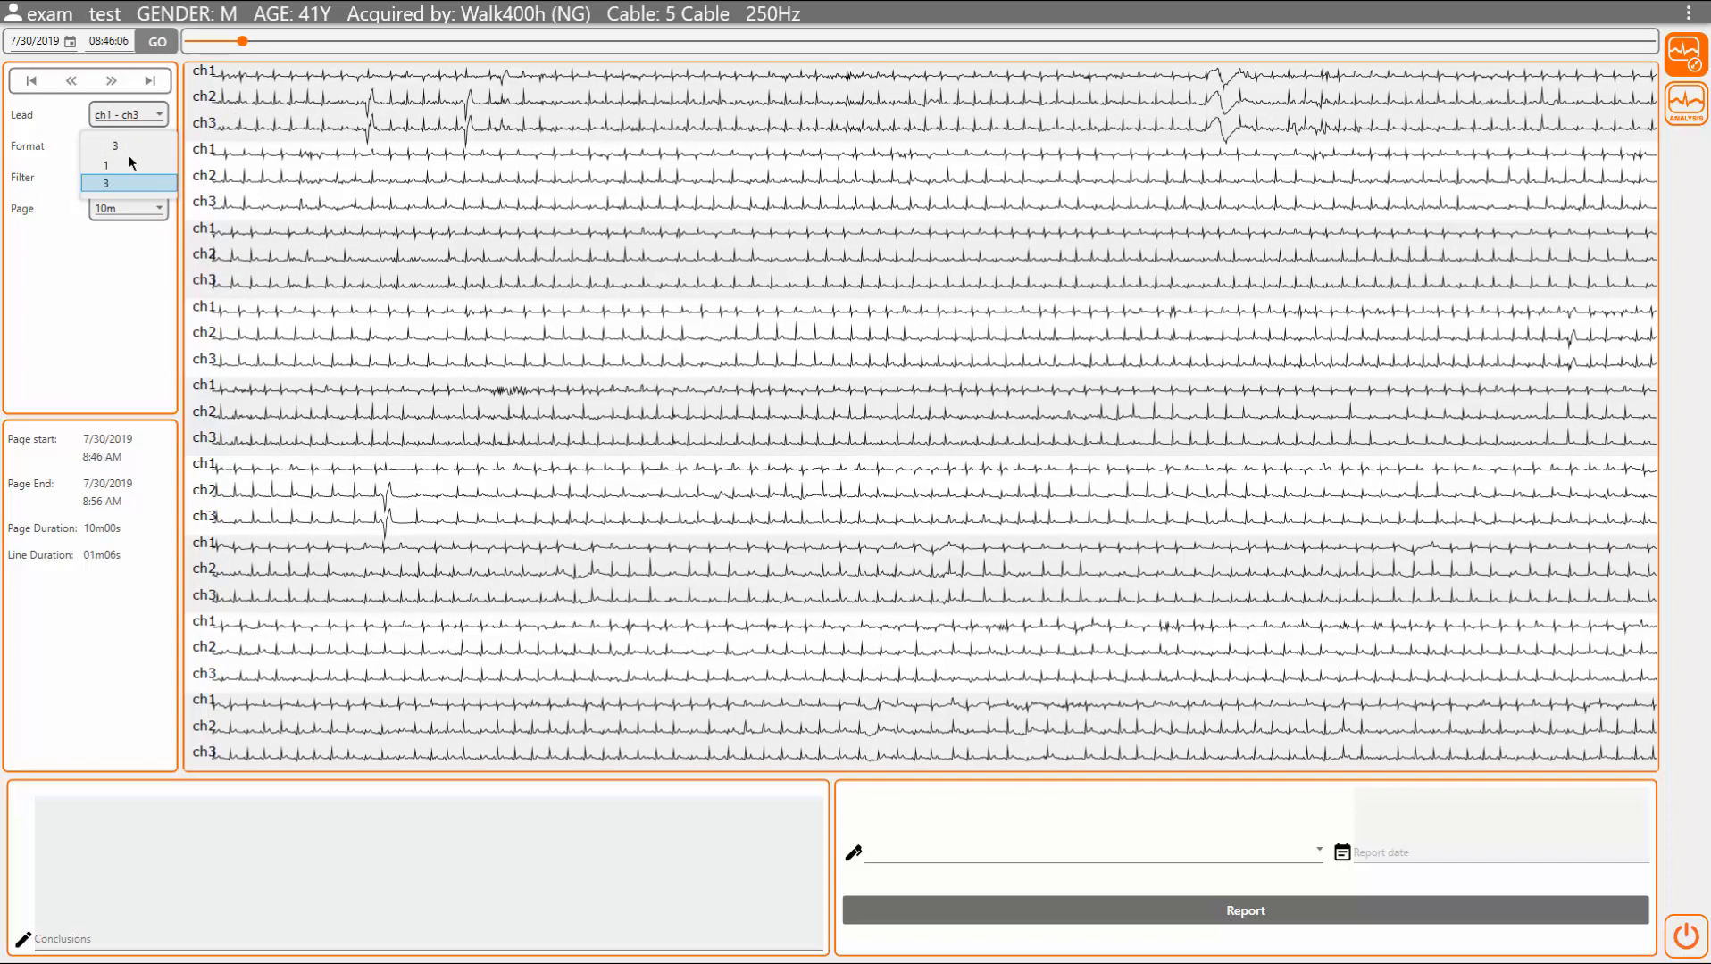
click(130, 166)
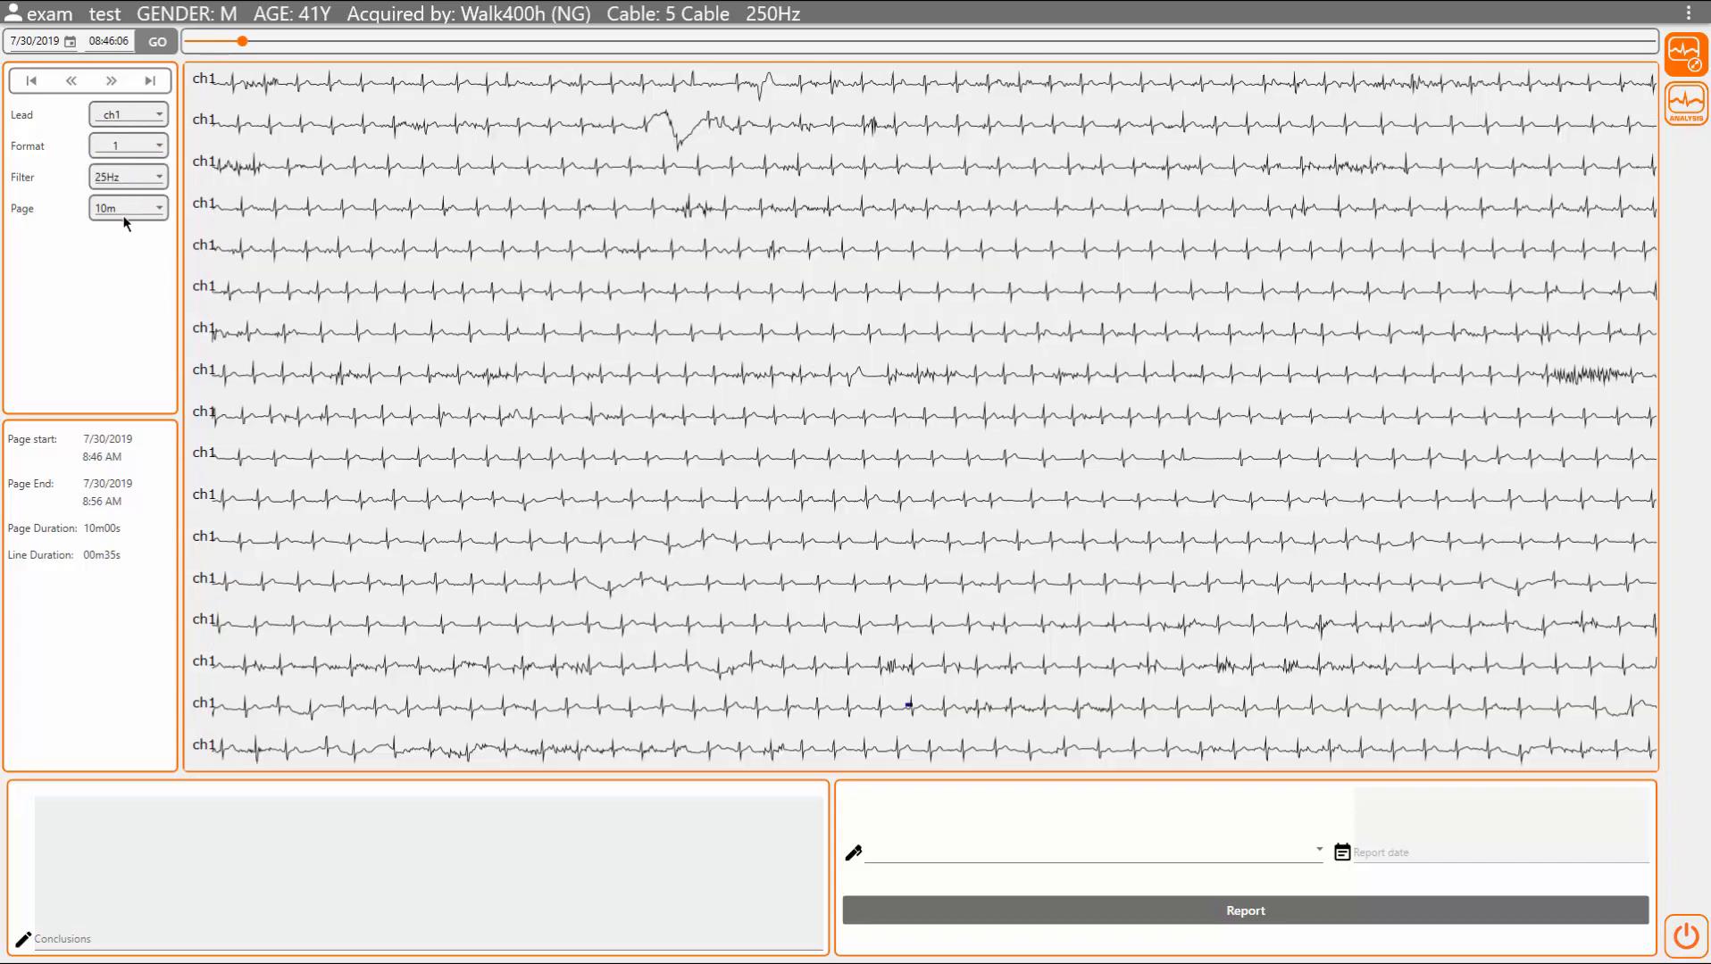
click(124, 209)
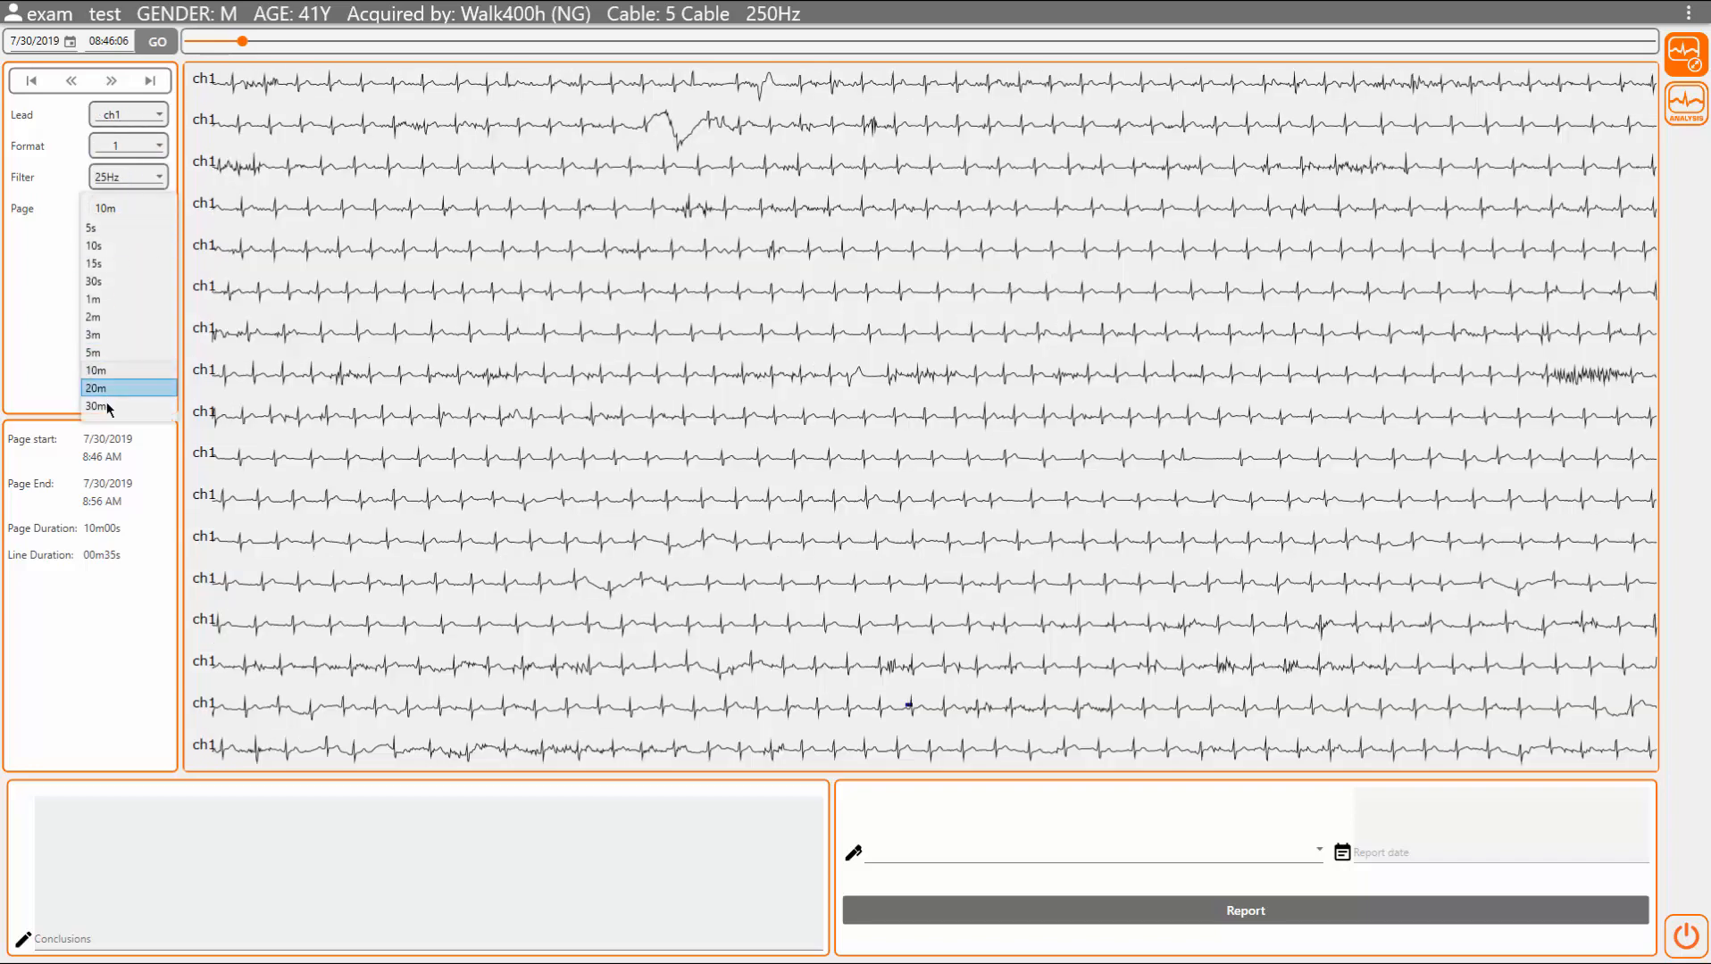
click(105, 406)
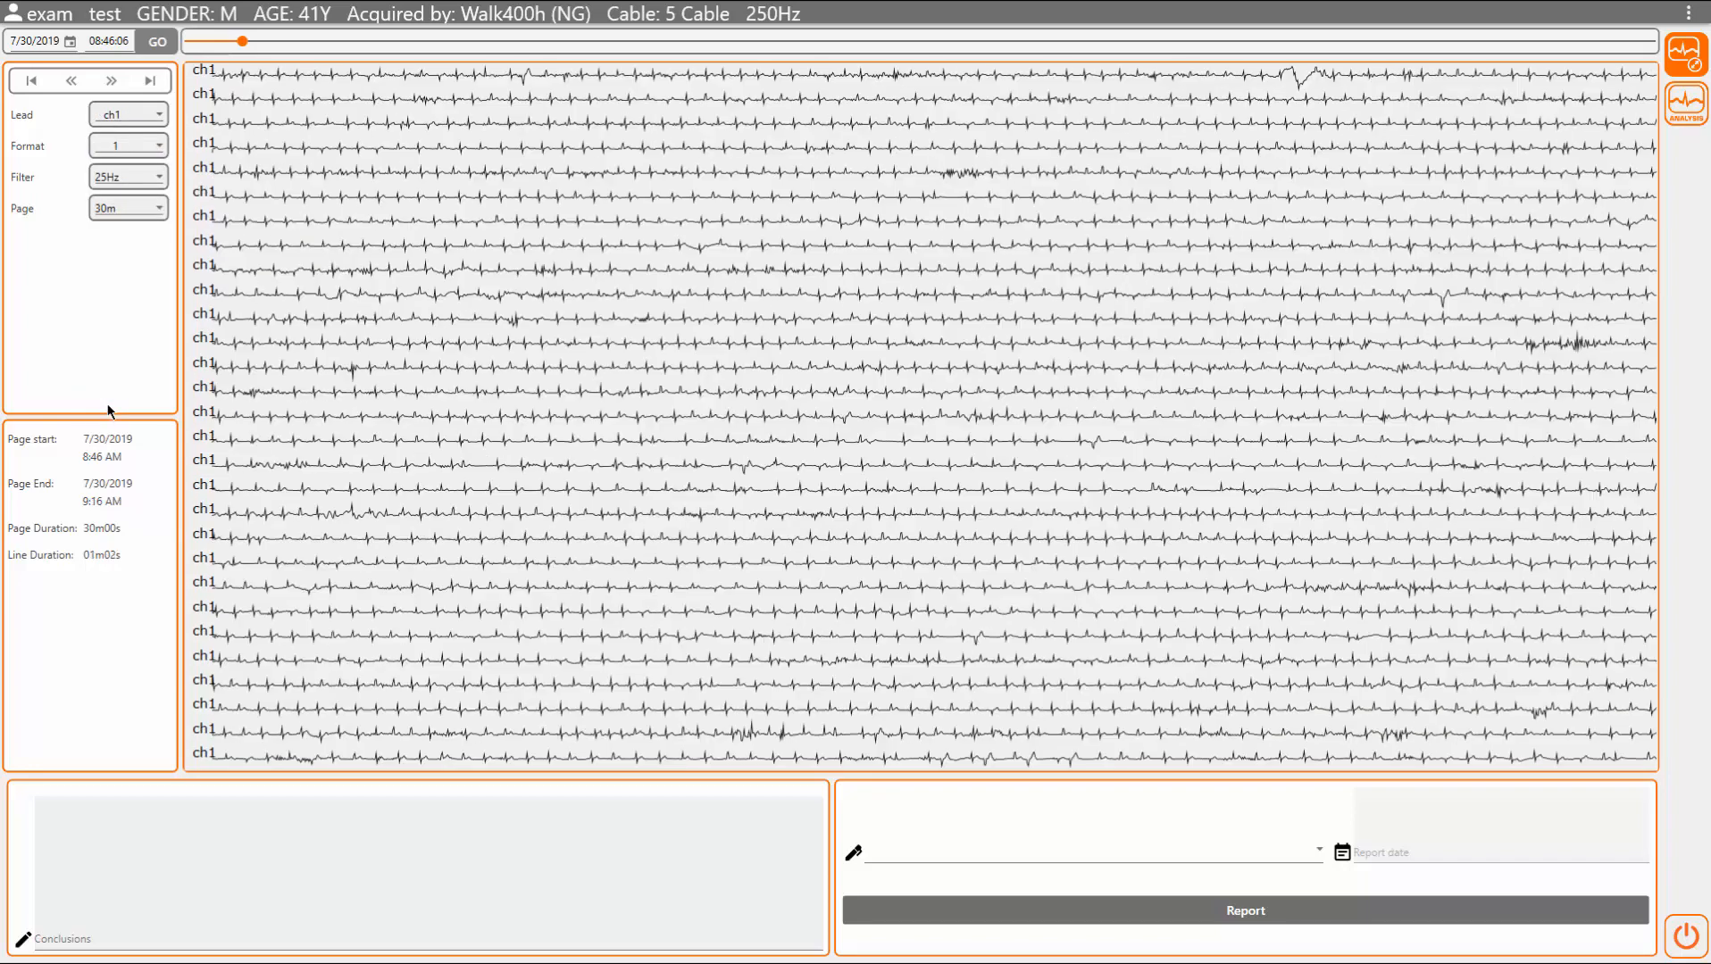
Step: Page further through the 30-minute ECG pages and return to the start of the recording
click(151, 85)
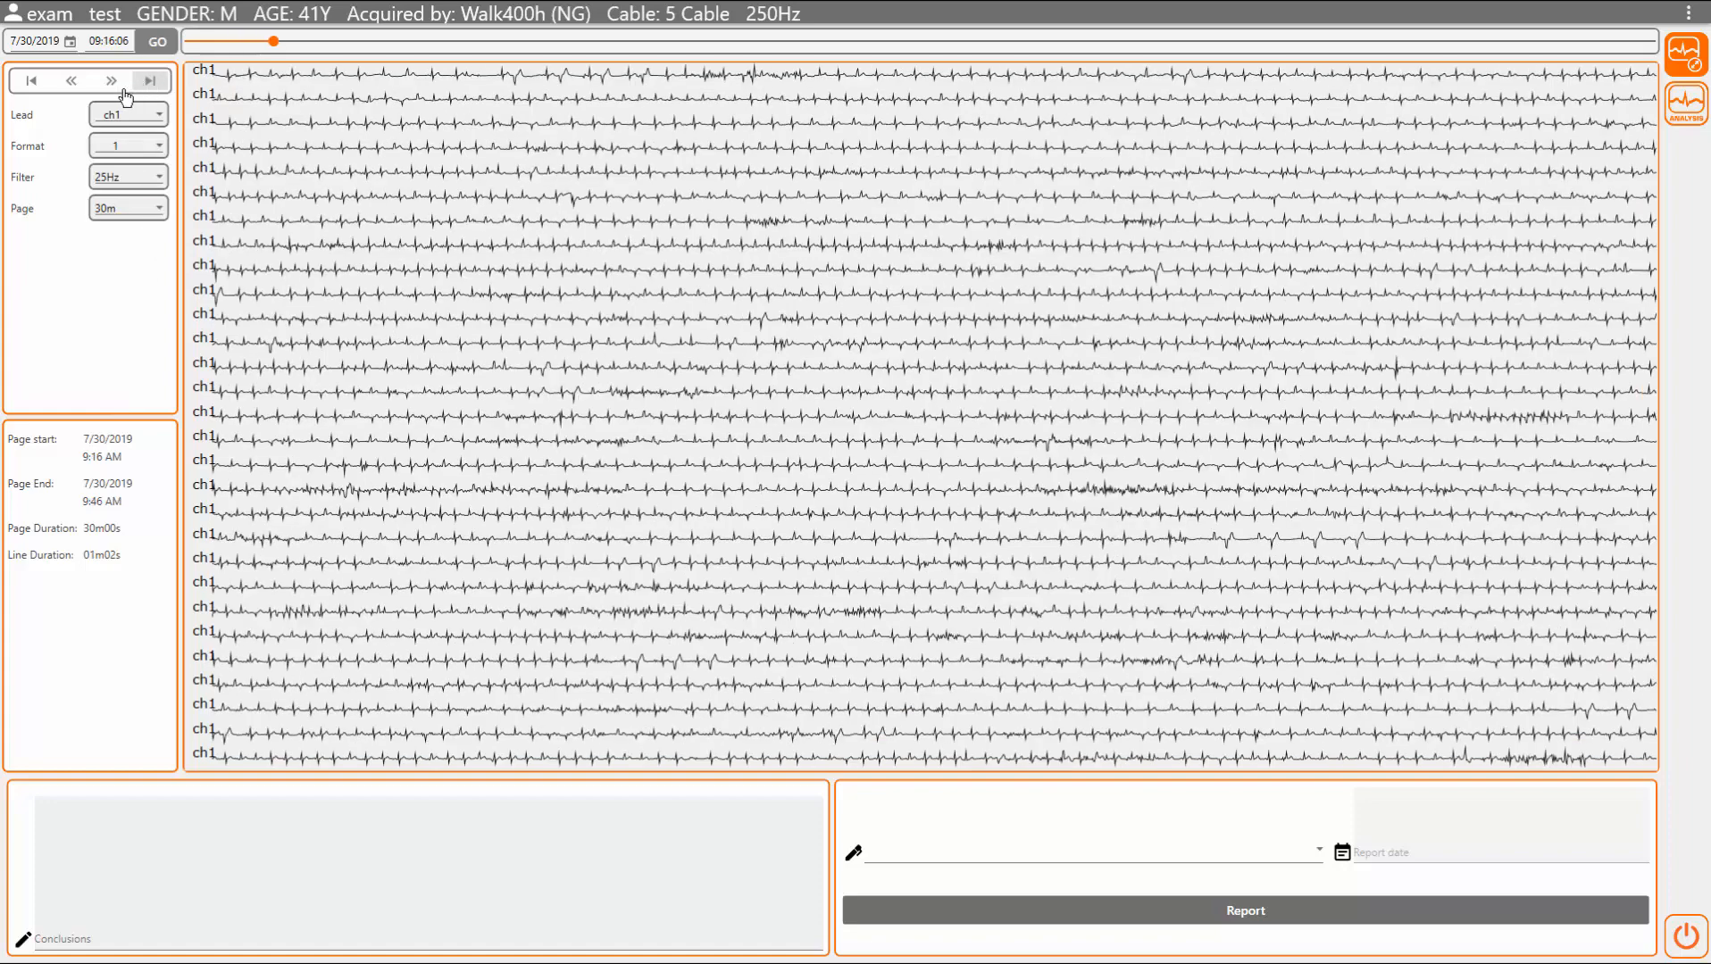
click(111, 89)
click(32, 85)
click(31, 87)
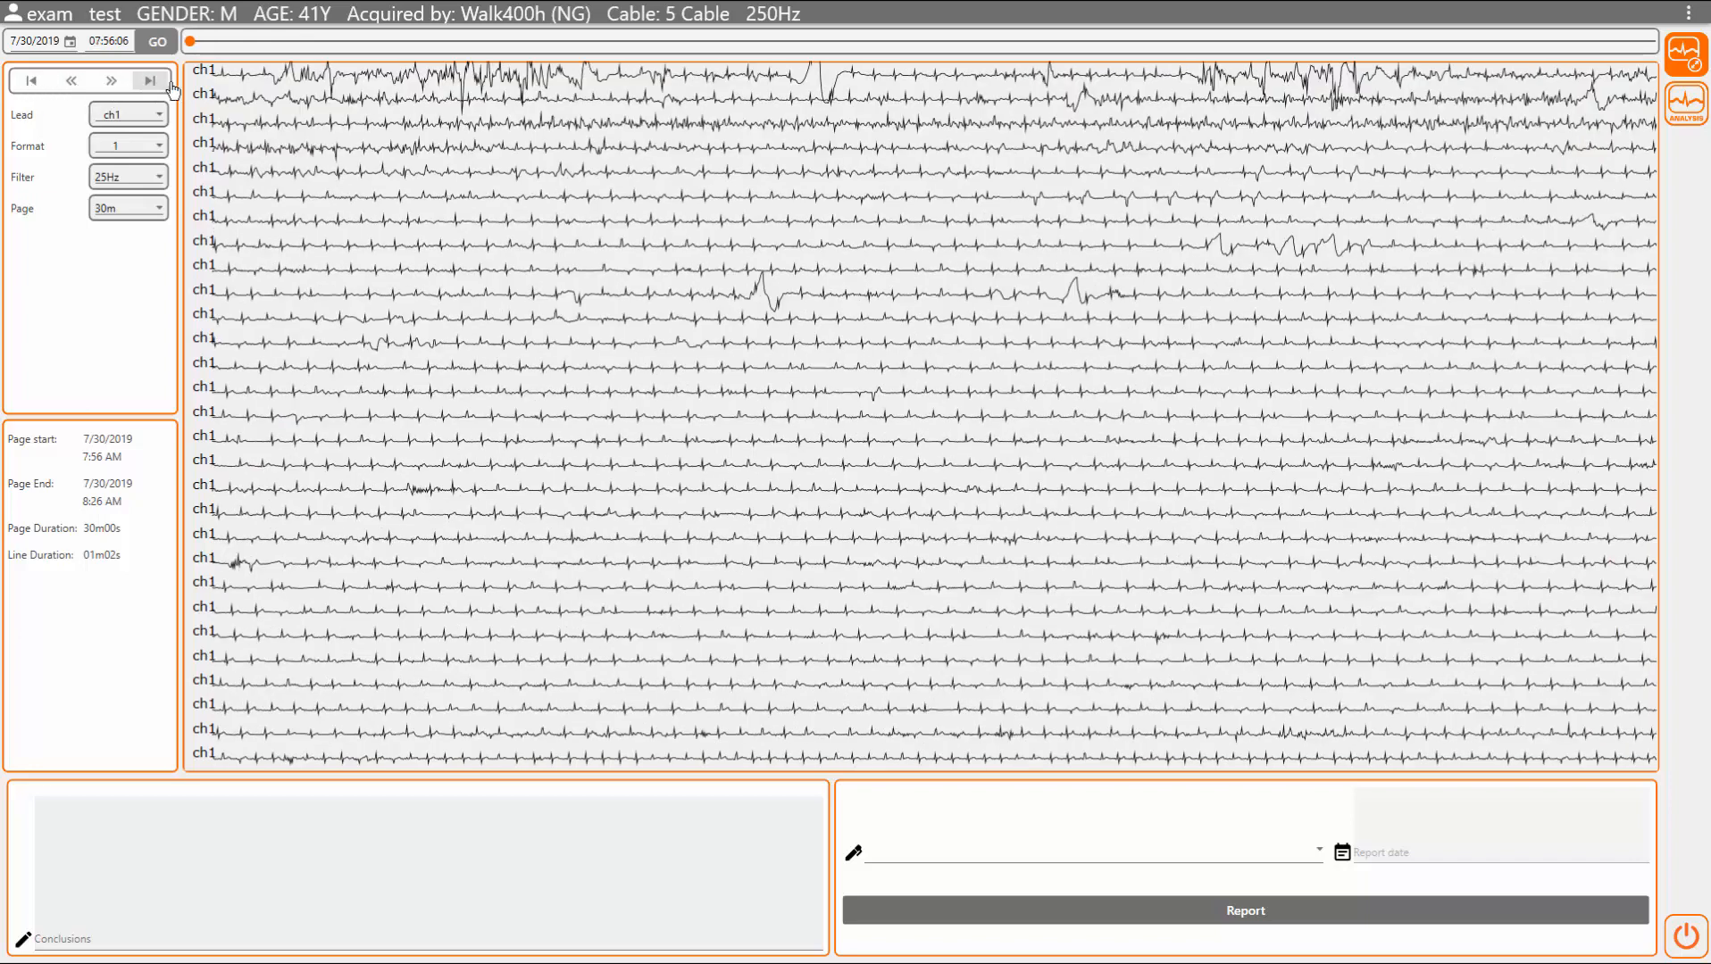
Step: Mark about the first 3 min 21 s of the recording as an artifact and start the exam's analysis
drag(235, 79, 580, 147)
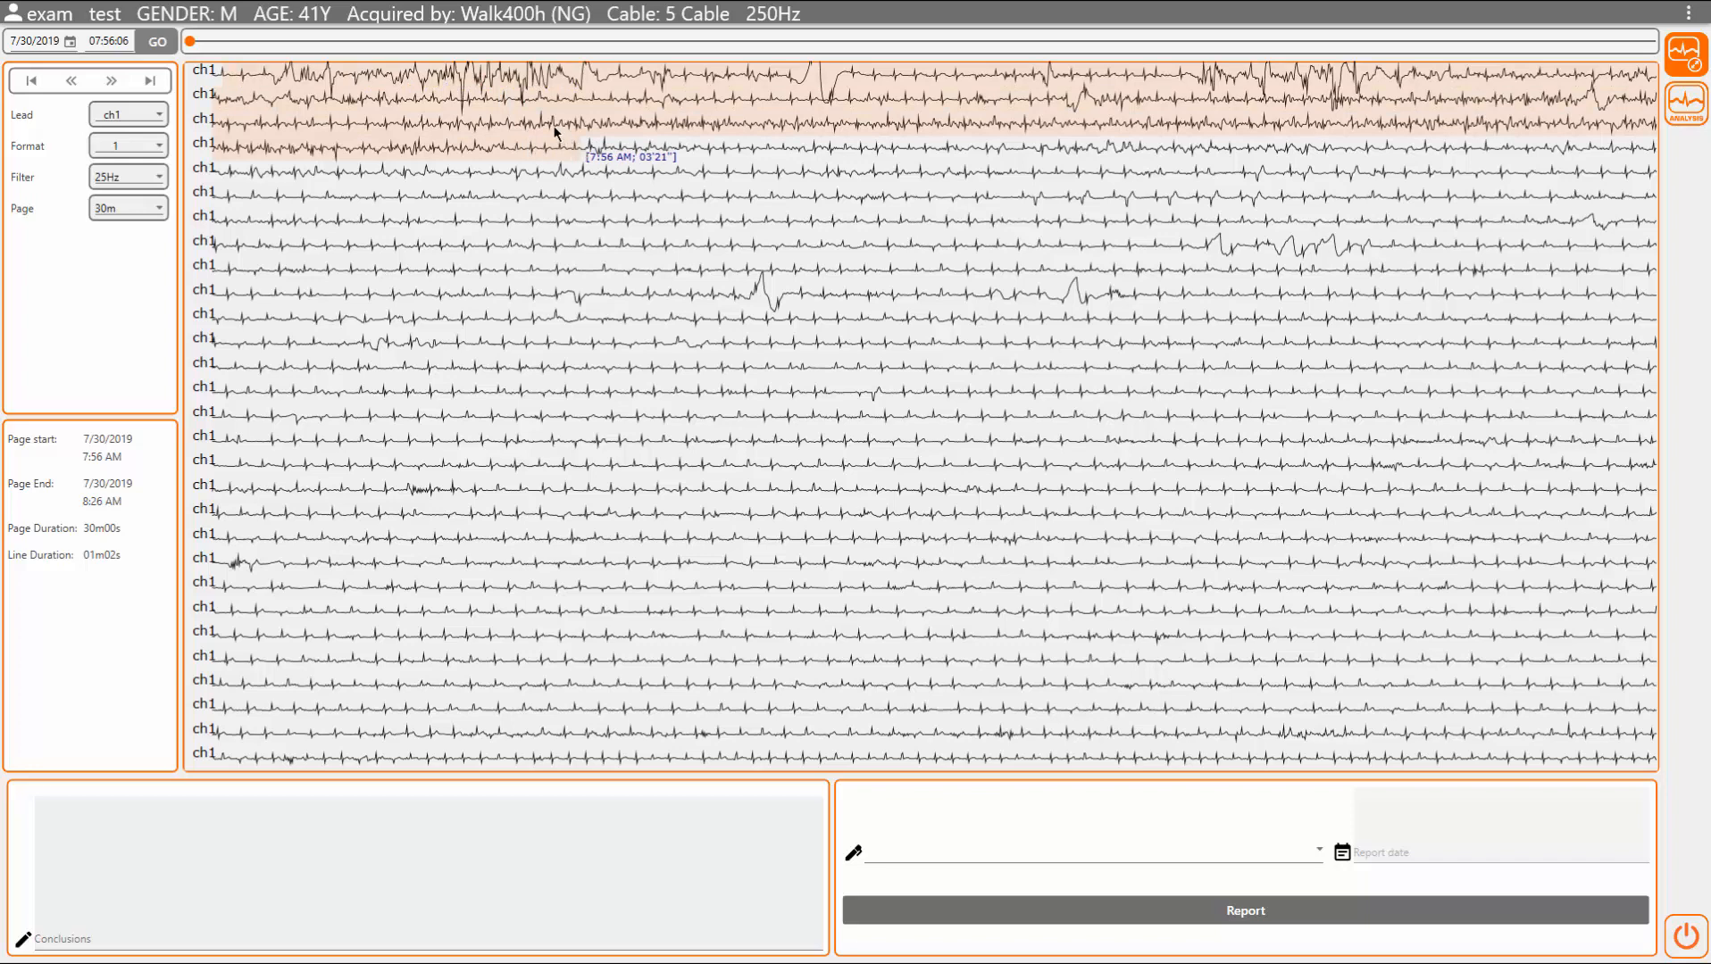
right_click(554, 131)
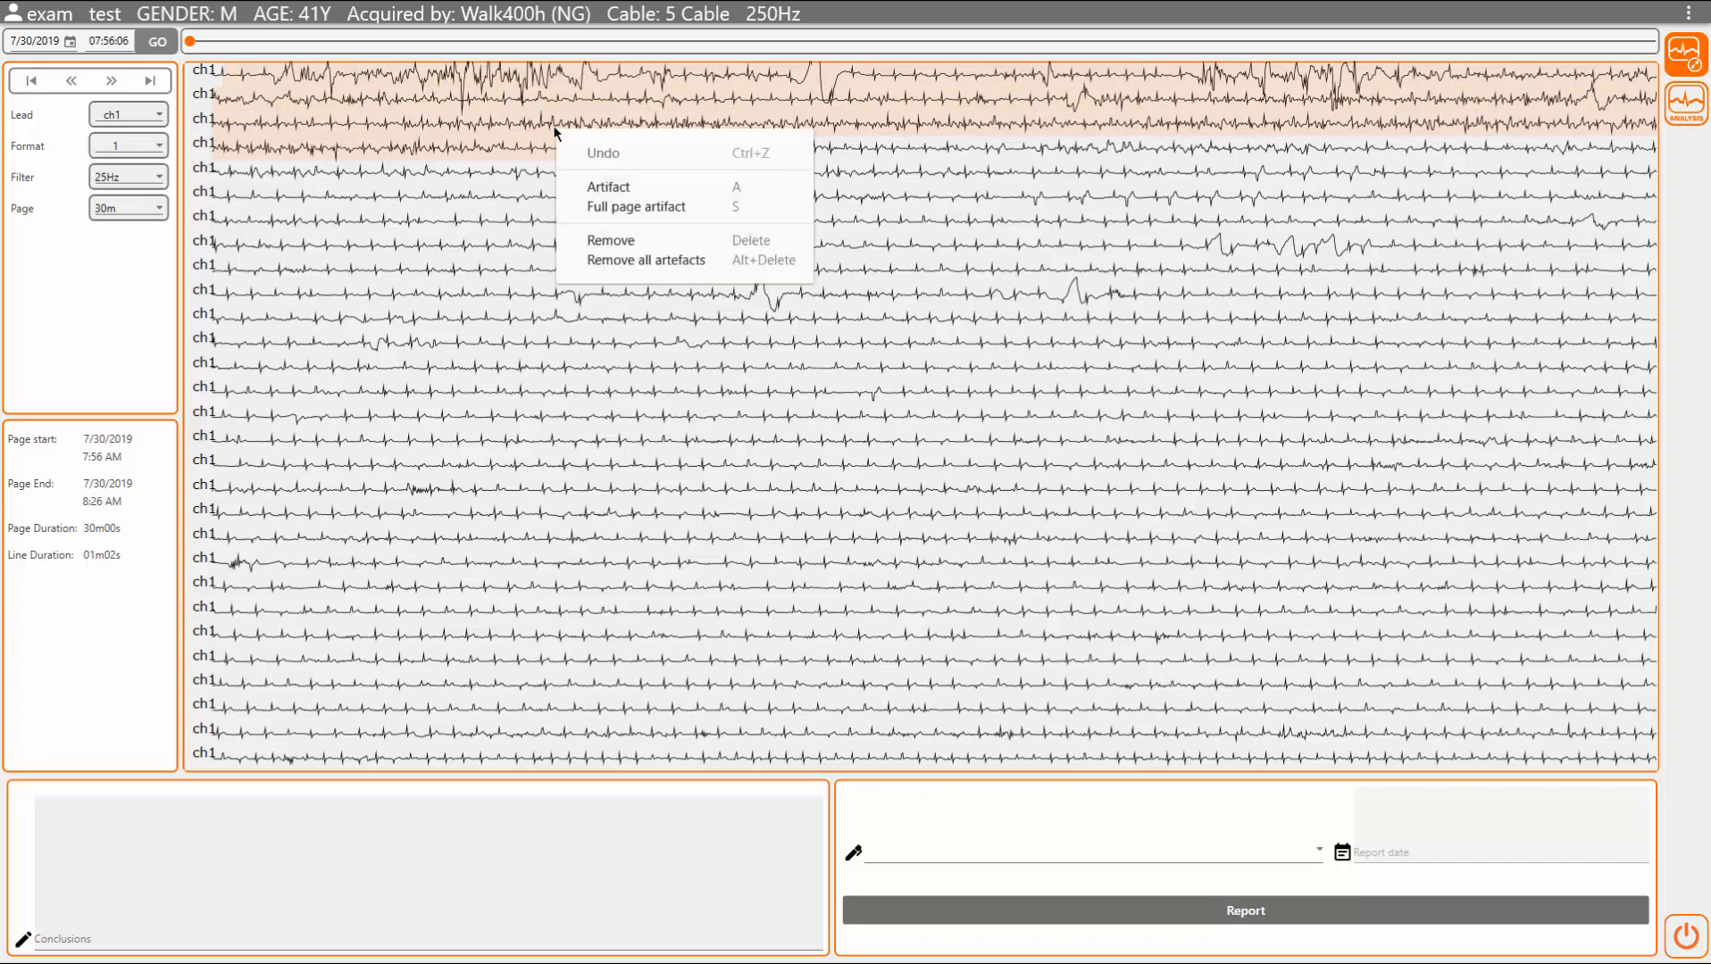
click(616, 187)
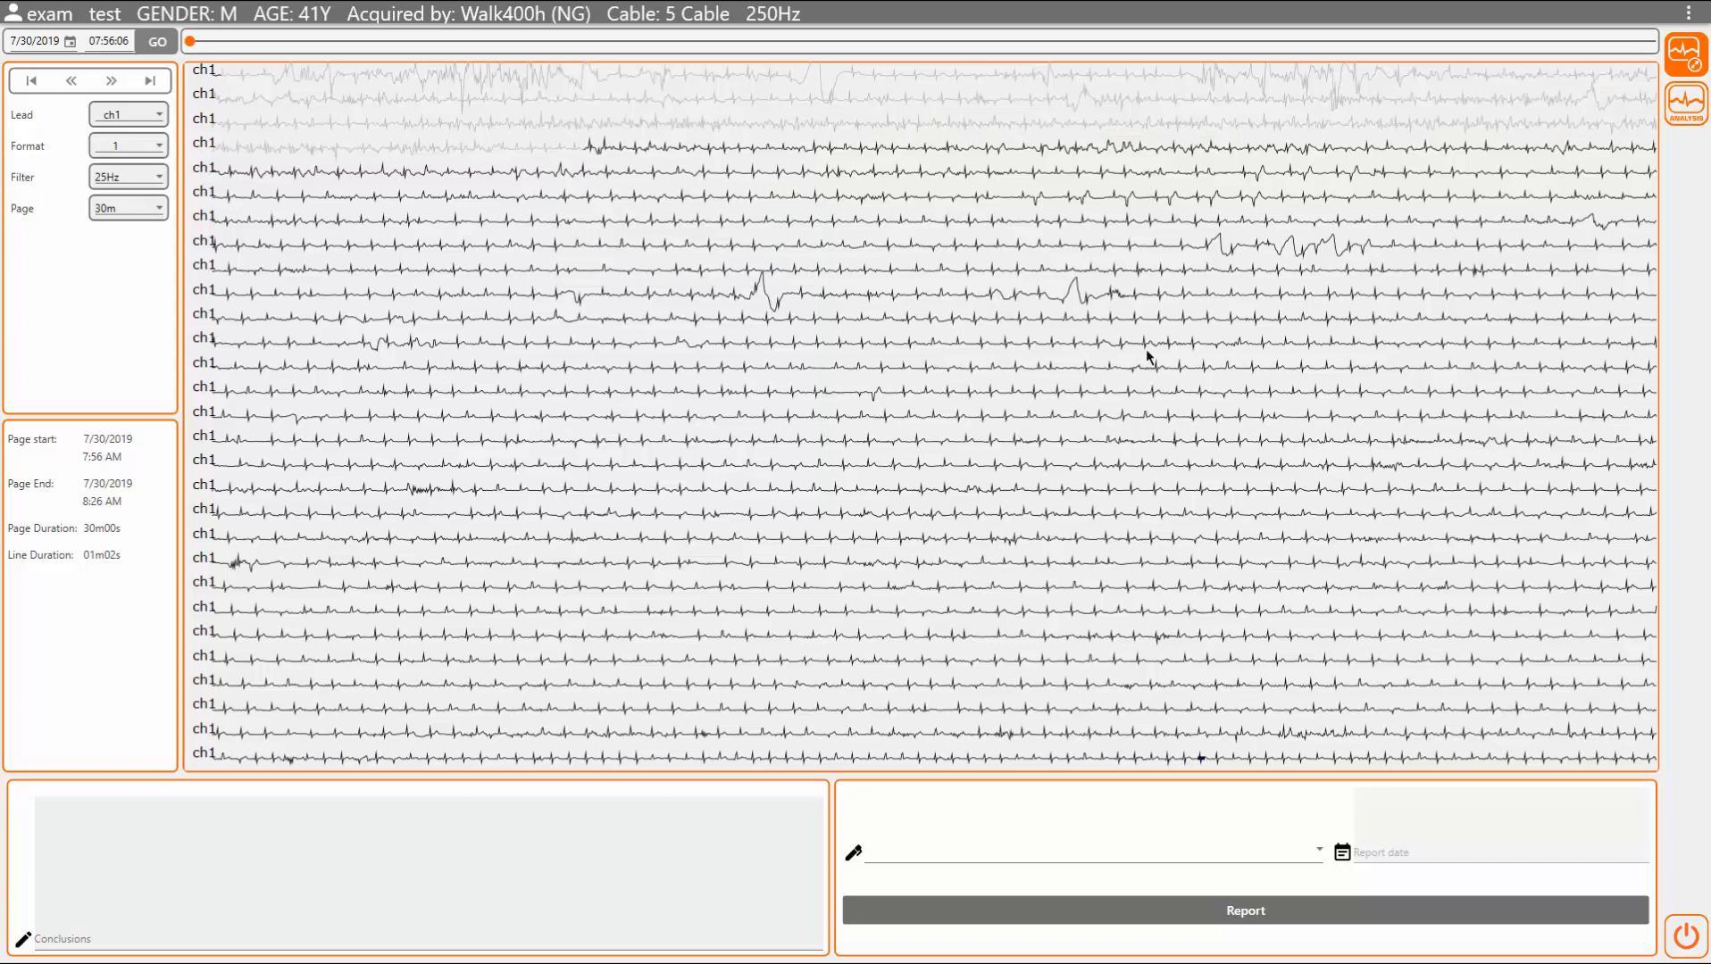
click(1685, 101)
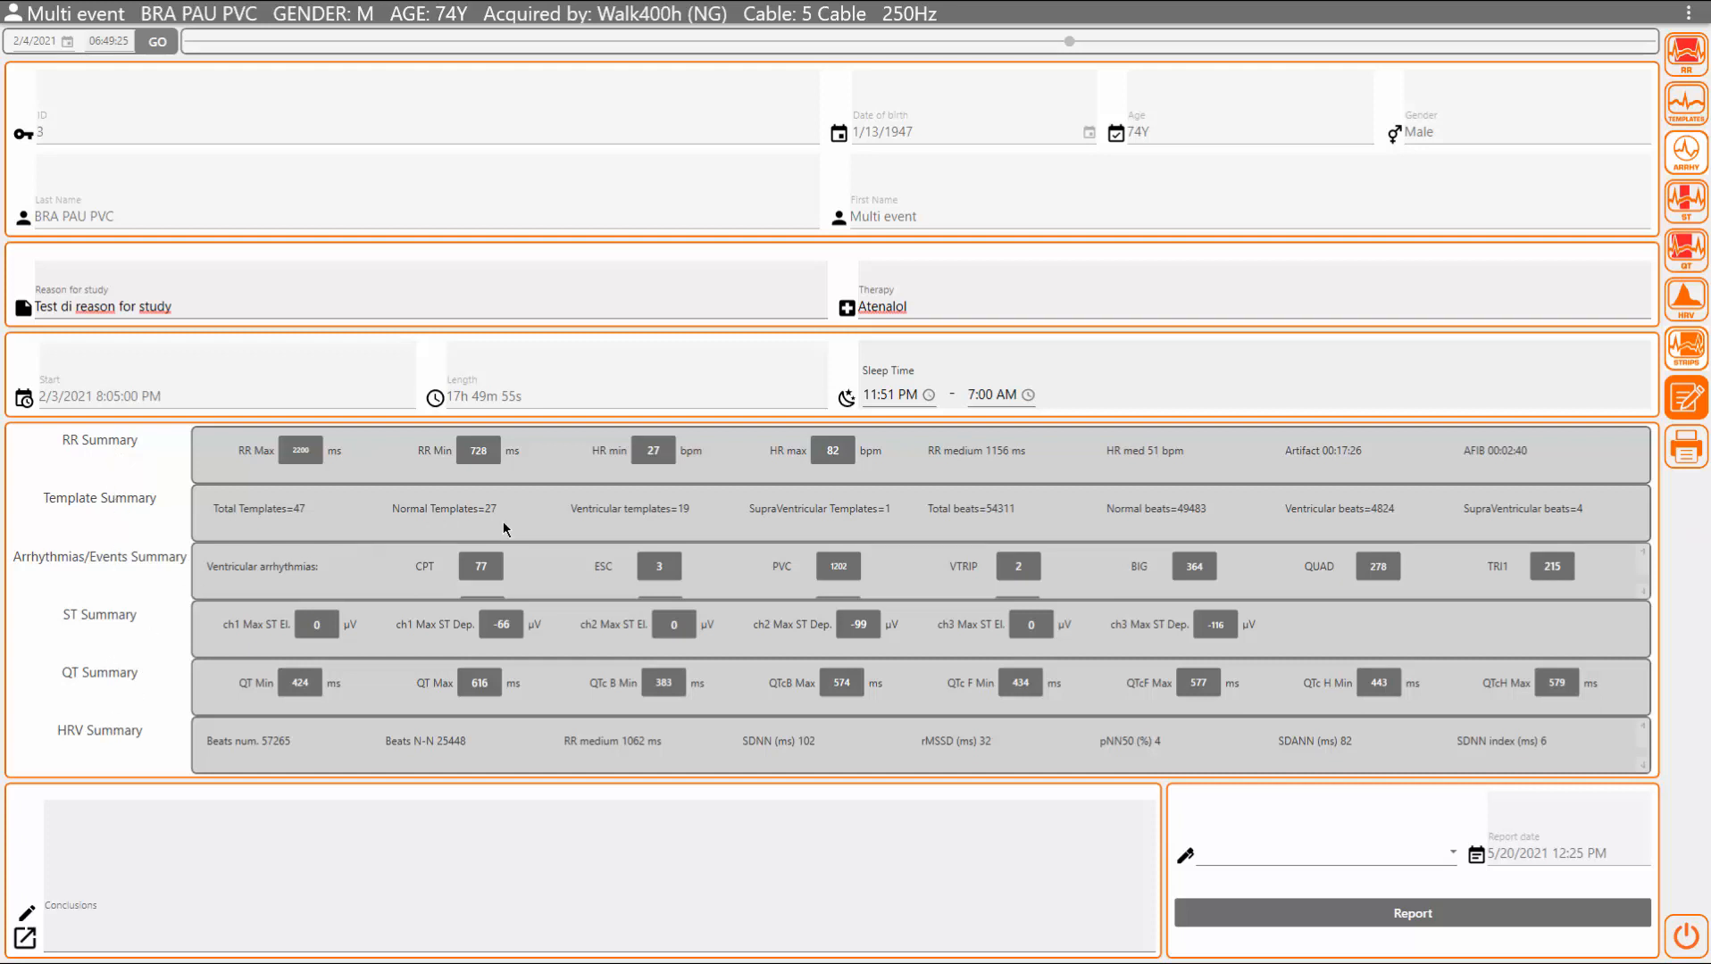
Step: Inspect the ECG at the minimum heart rate from the RR summary and return to the exam's summary page
click(659, 452)
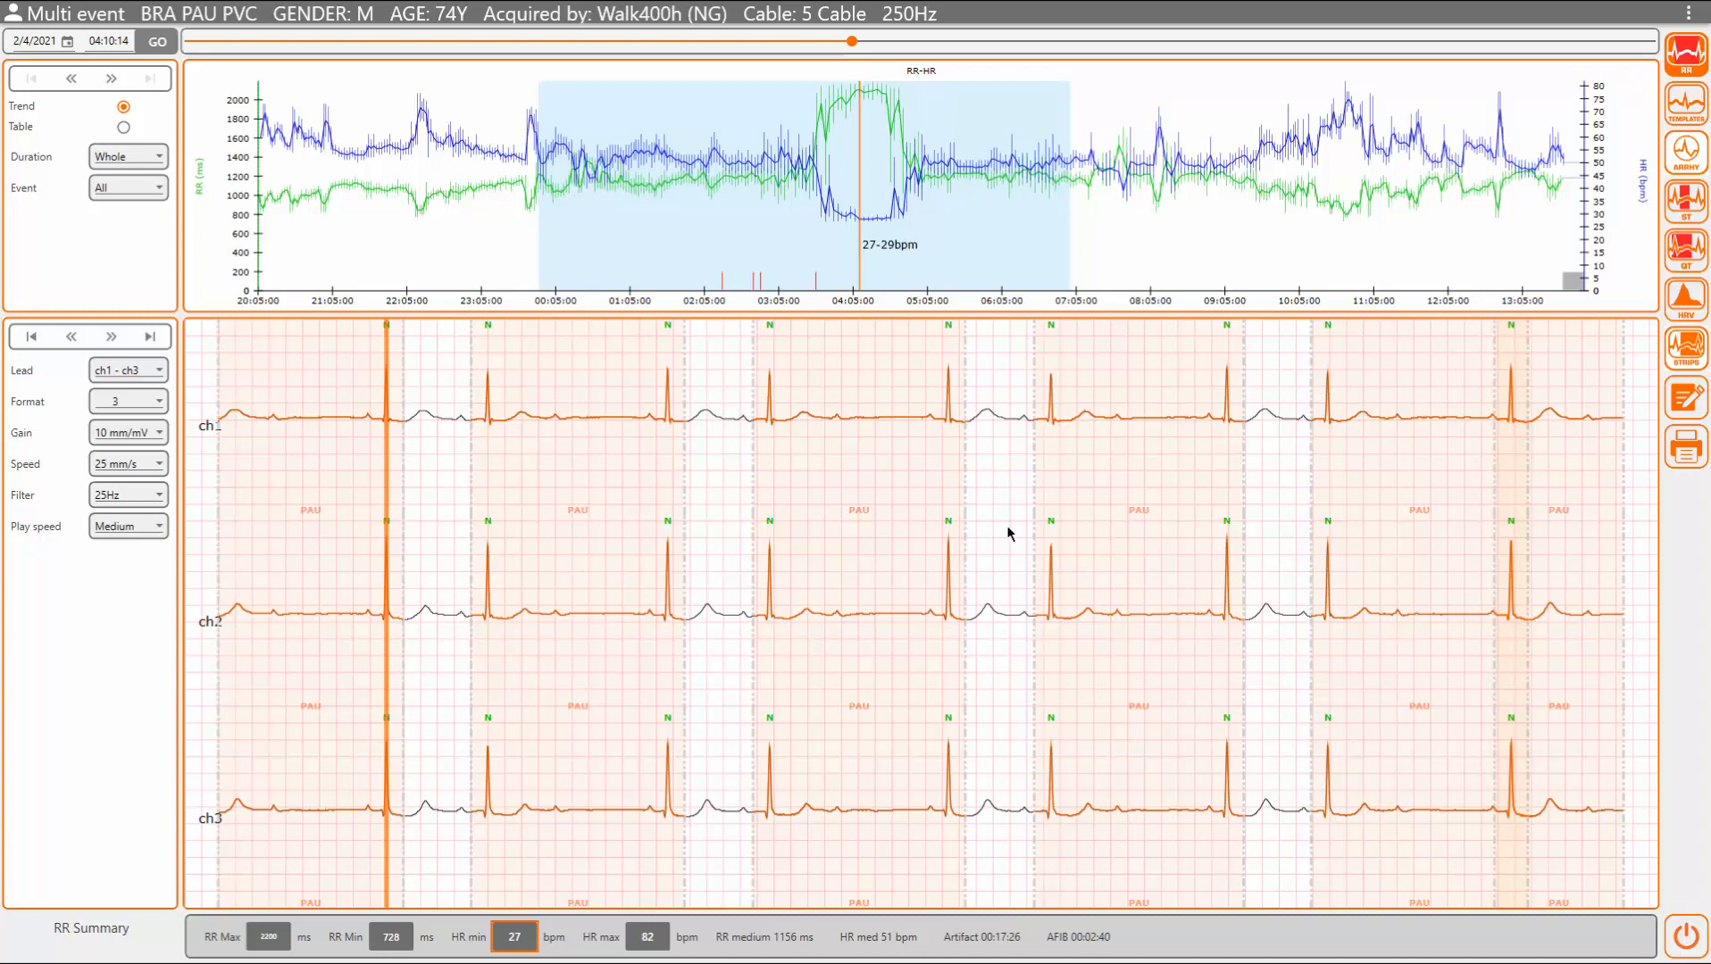
click(1685, 409)
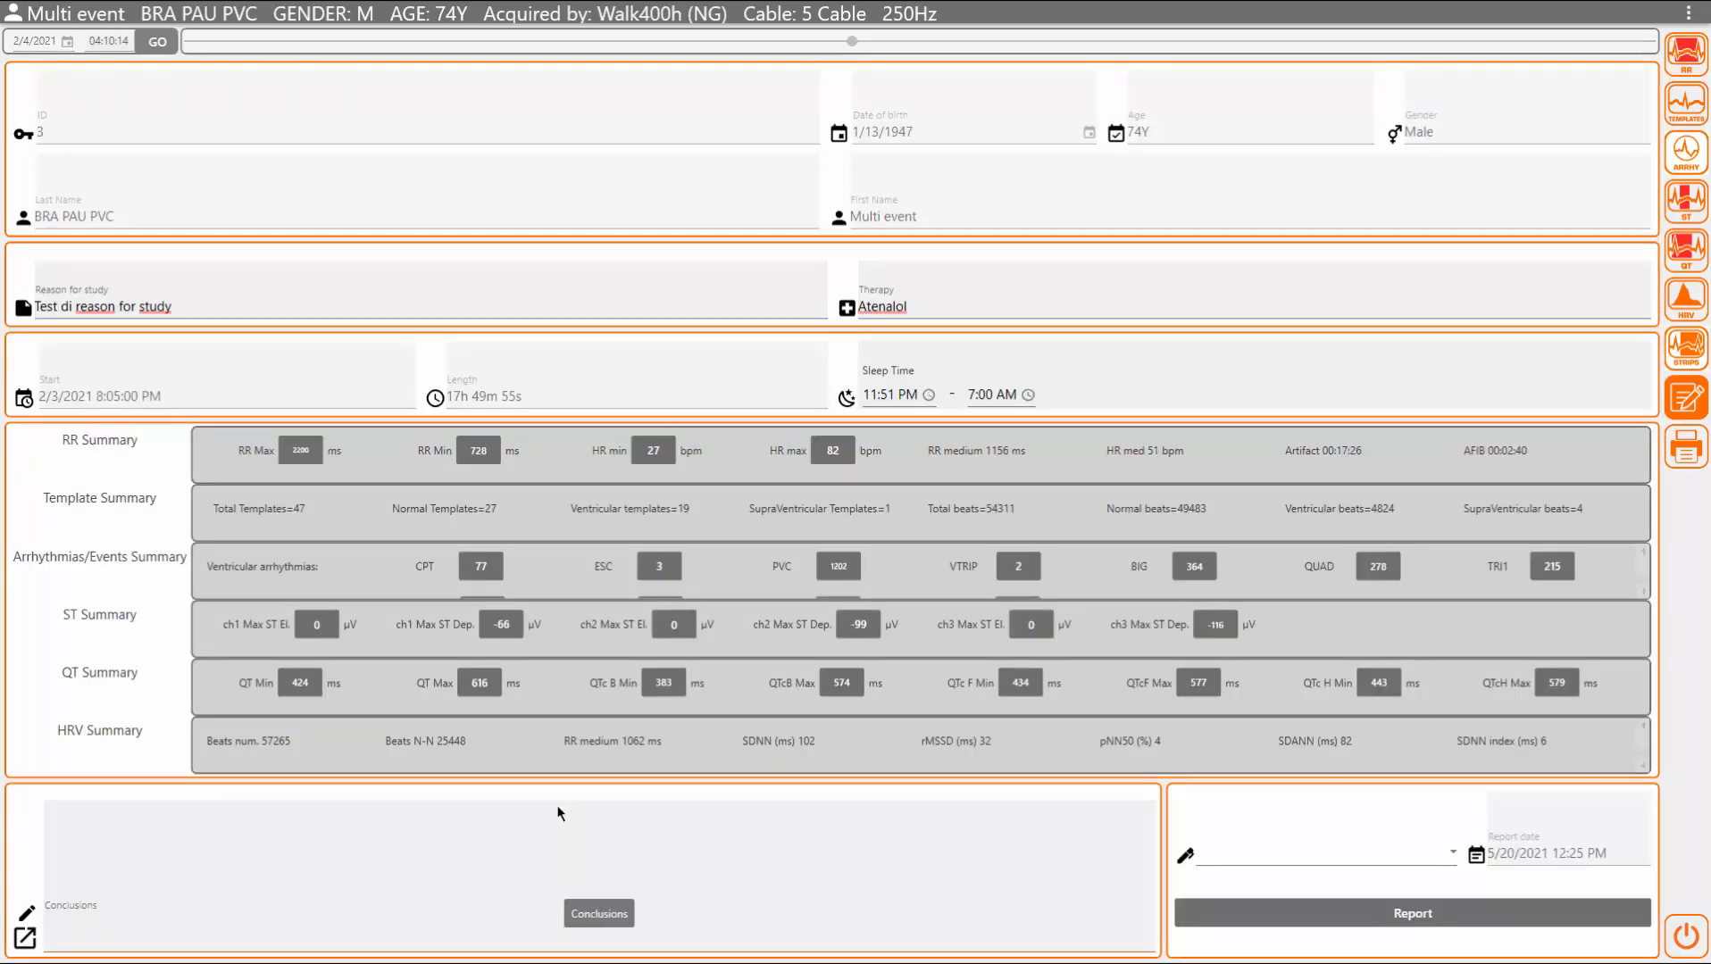
Step: Examine the conclusions area and the list of reporting physicians without choosing one
click(79, 937)
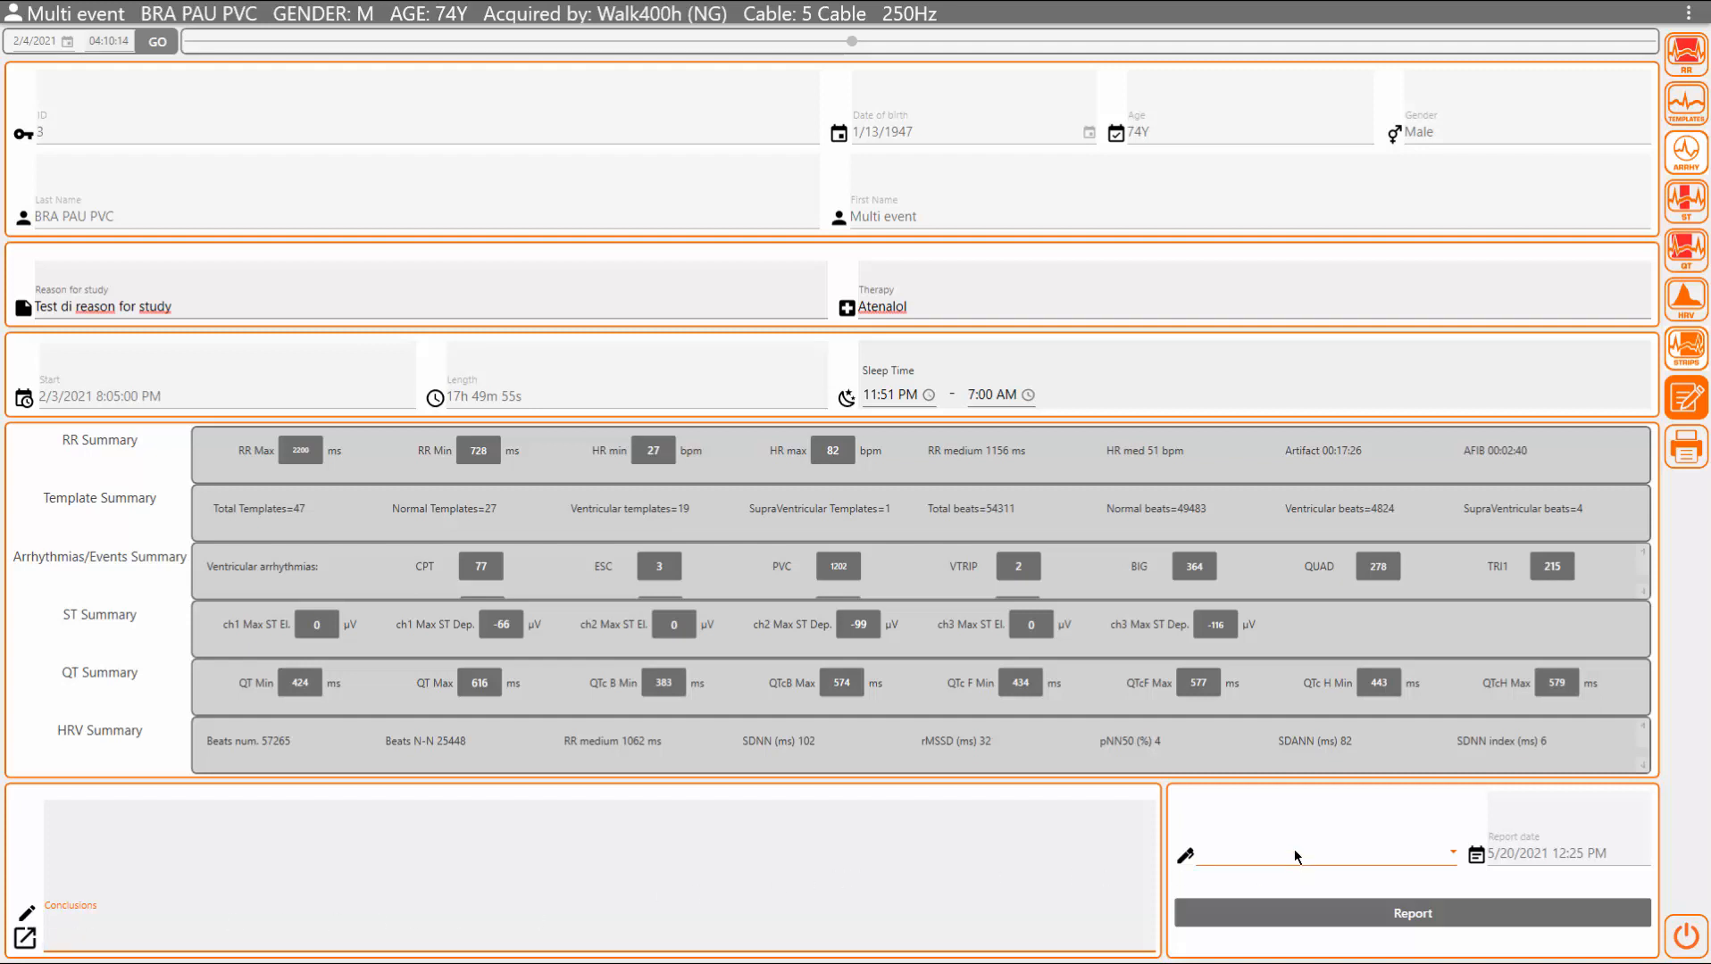
click(1385, 852)
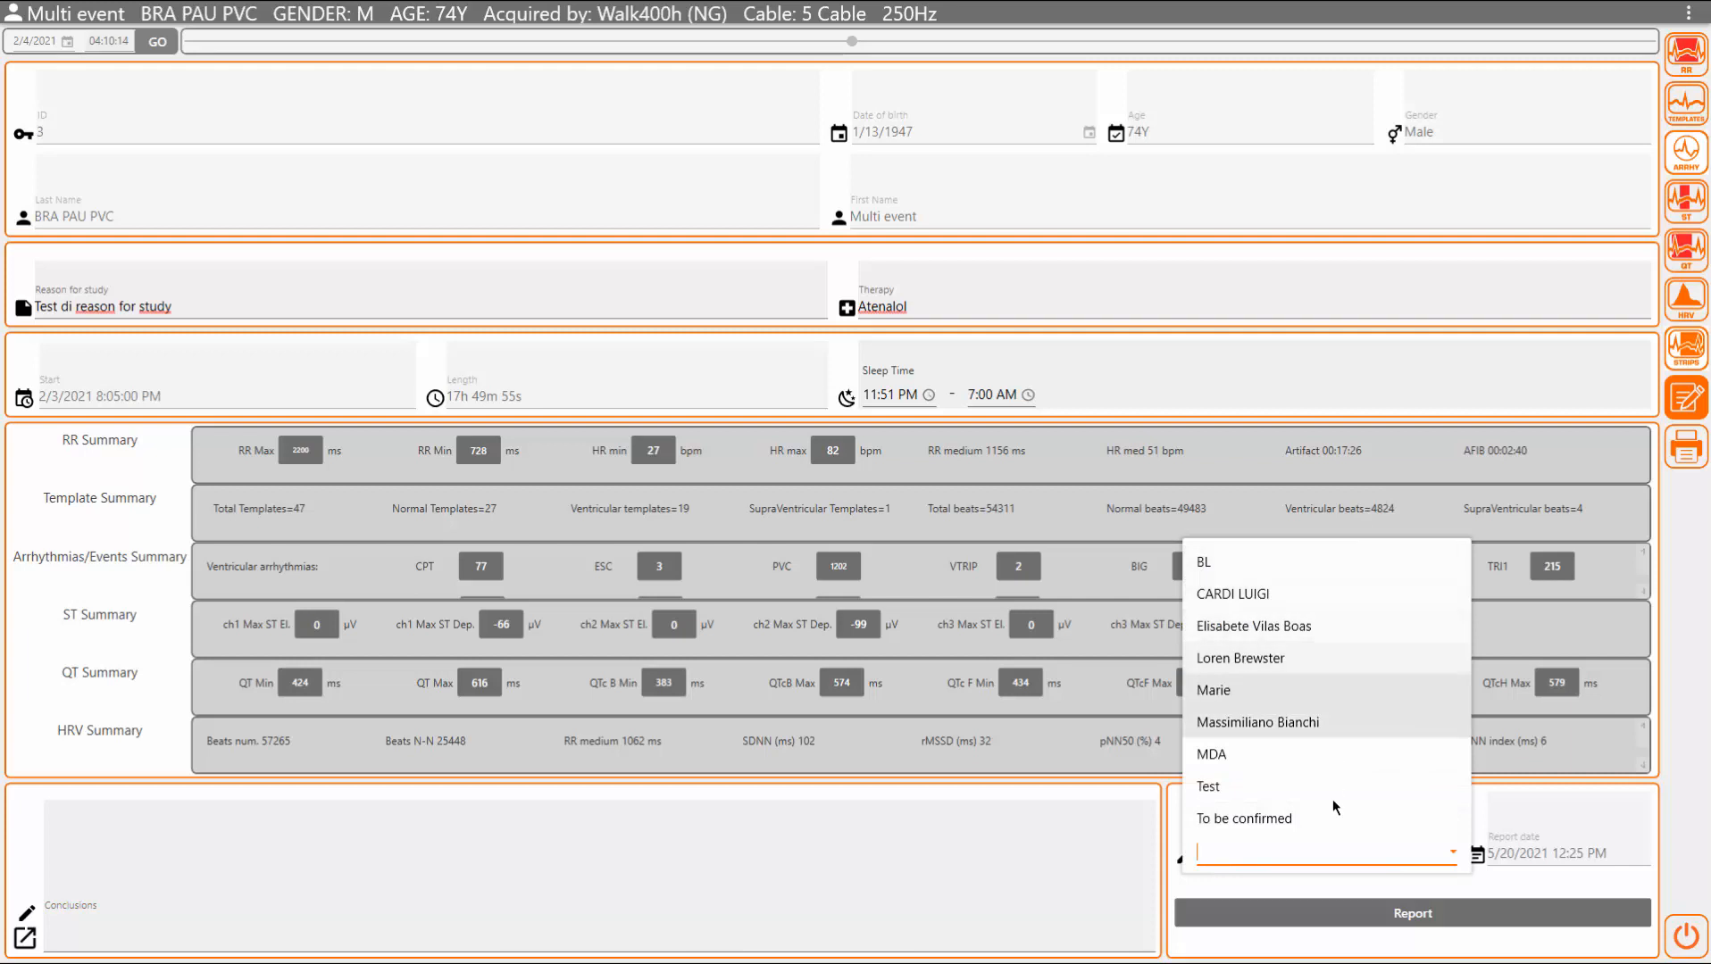
click(1362, 855)
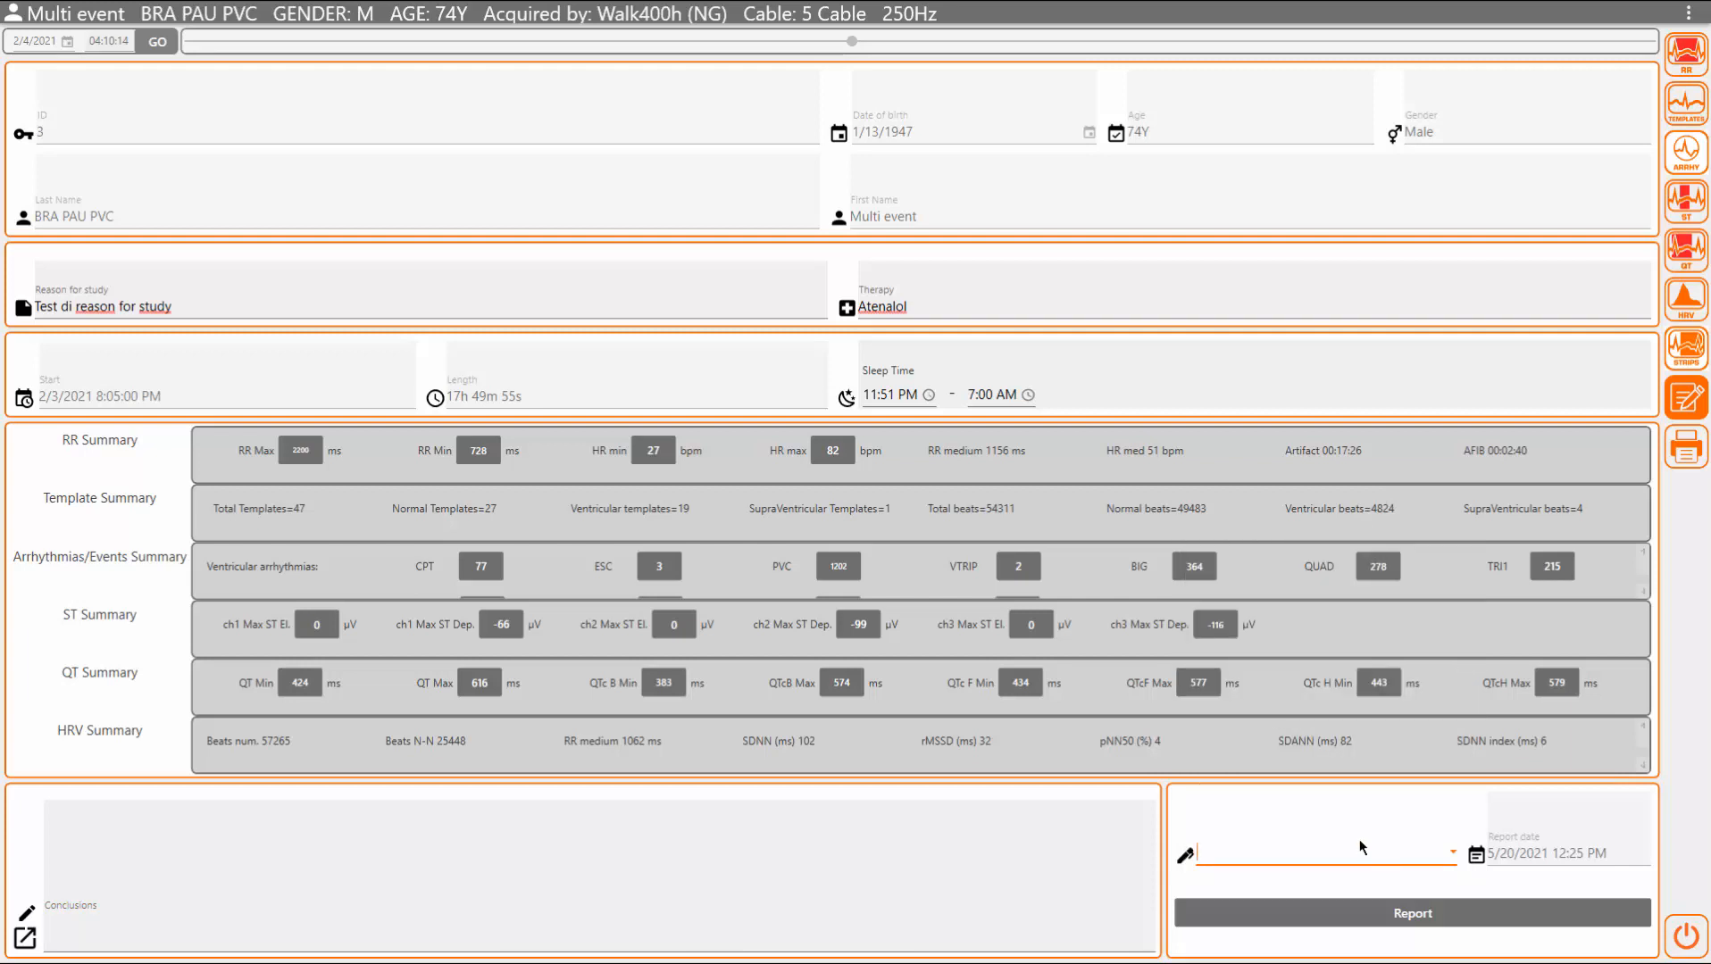
click(1361, 915)
Step: Open the RR analysis and view the ECG at the artifact section near the recording's end and at 06:33:36
click(1689, 63)
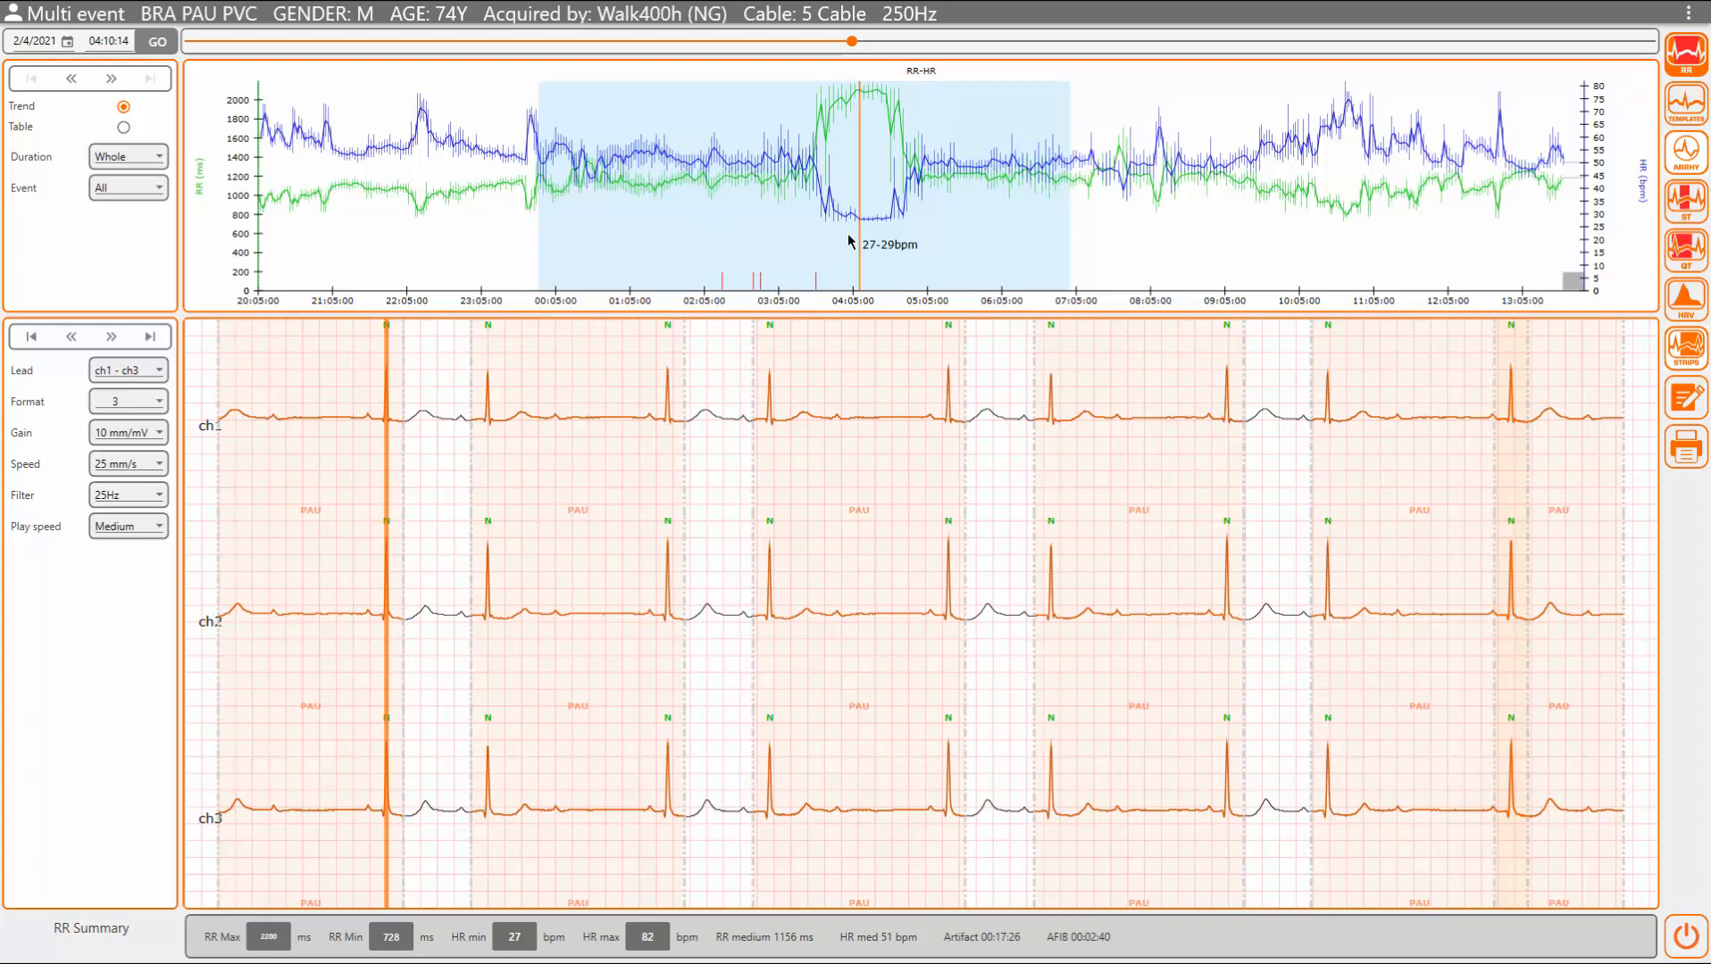
click(1571, 283)
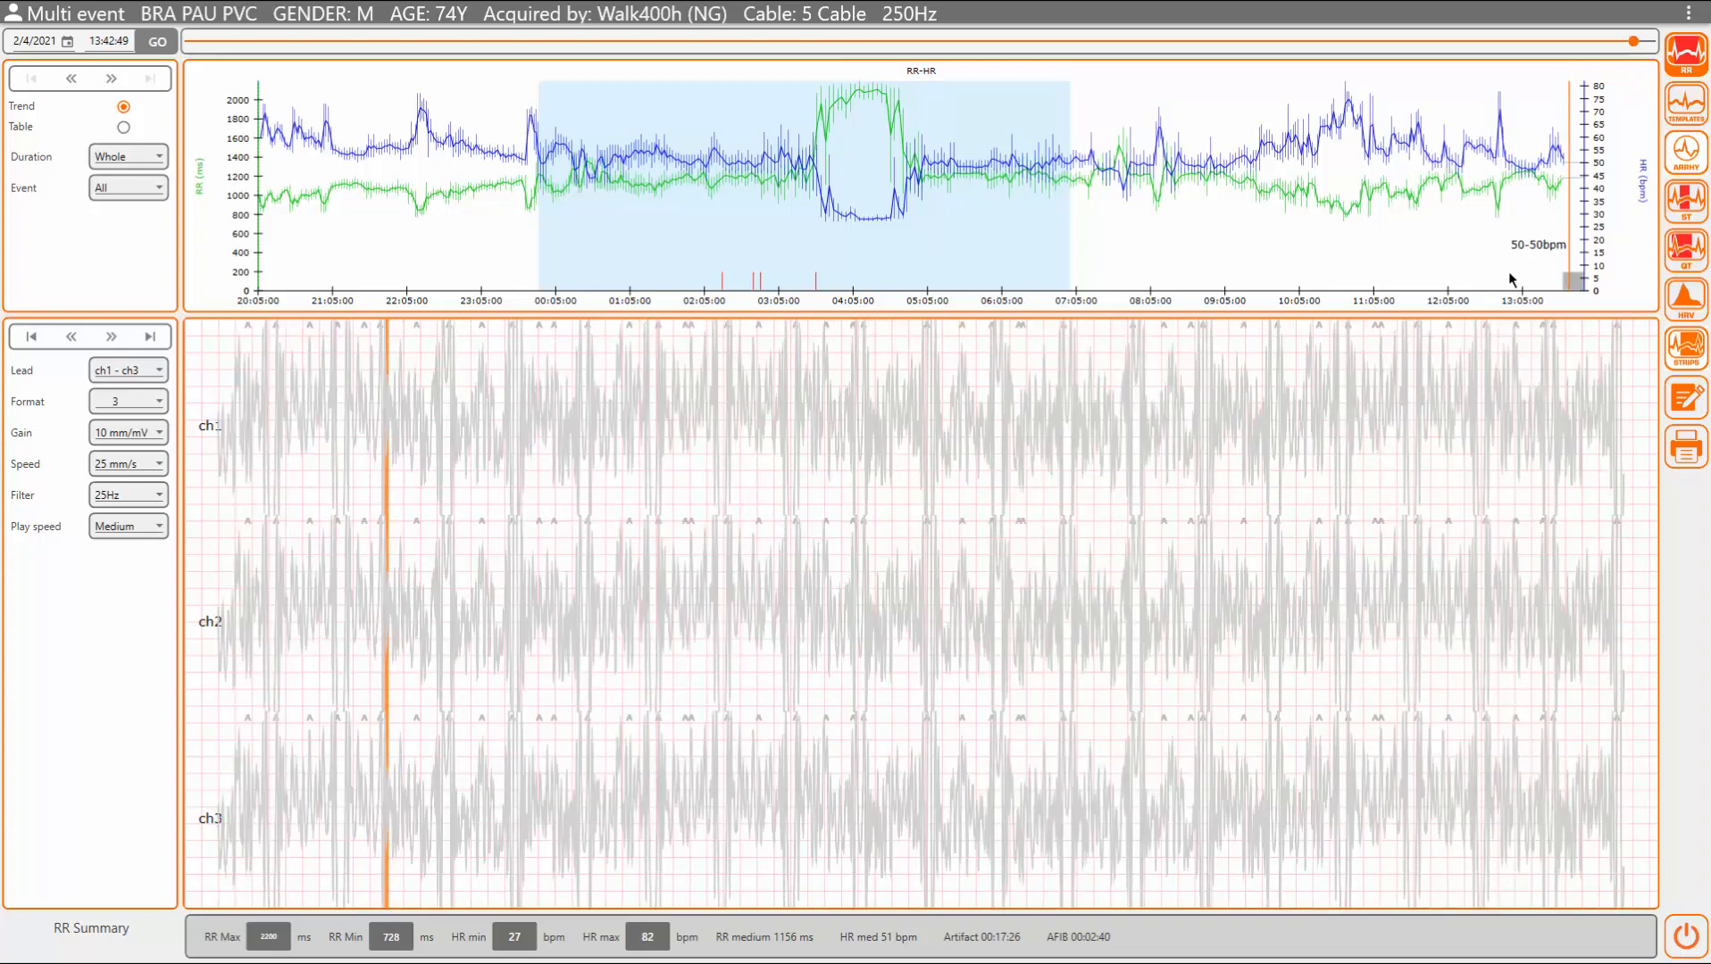
click(1038, 233)
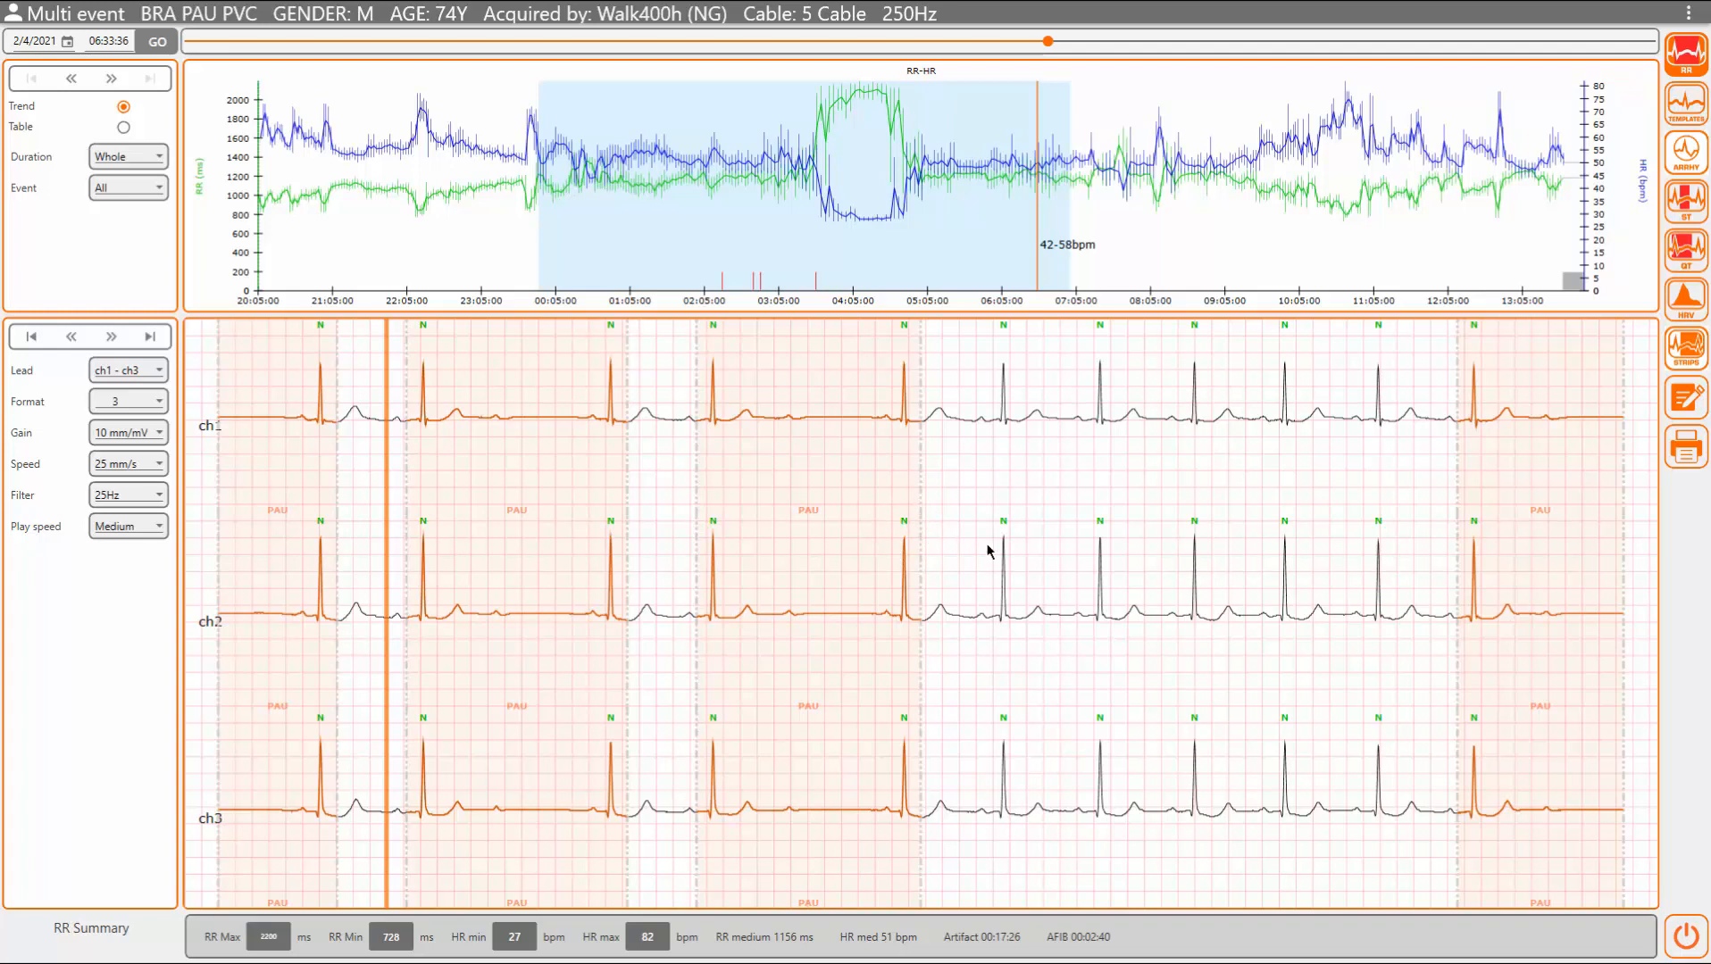
Step: Try reclassifying the first beat after the third pause as Ventricular and undo the change
drag(1004, 525, 1002, 525)
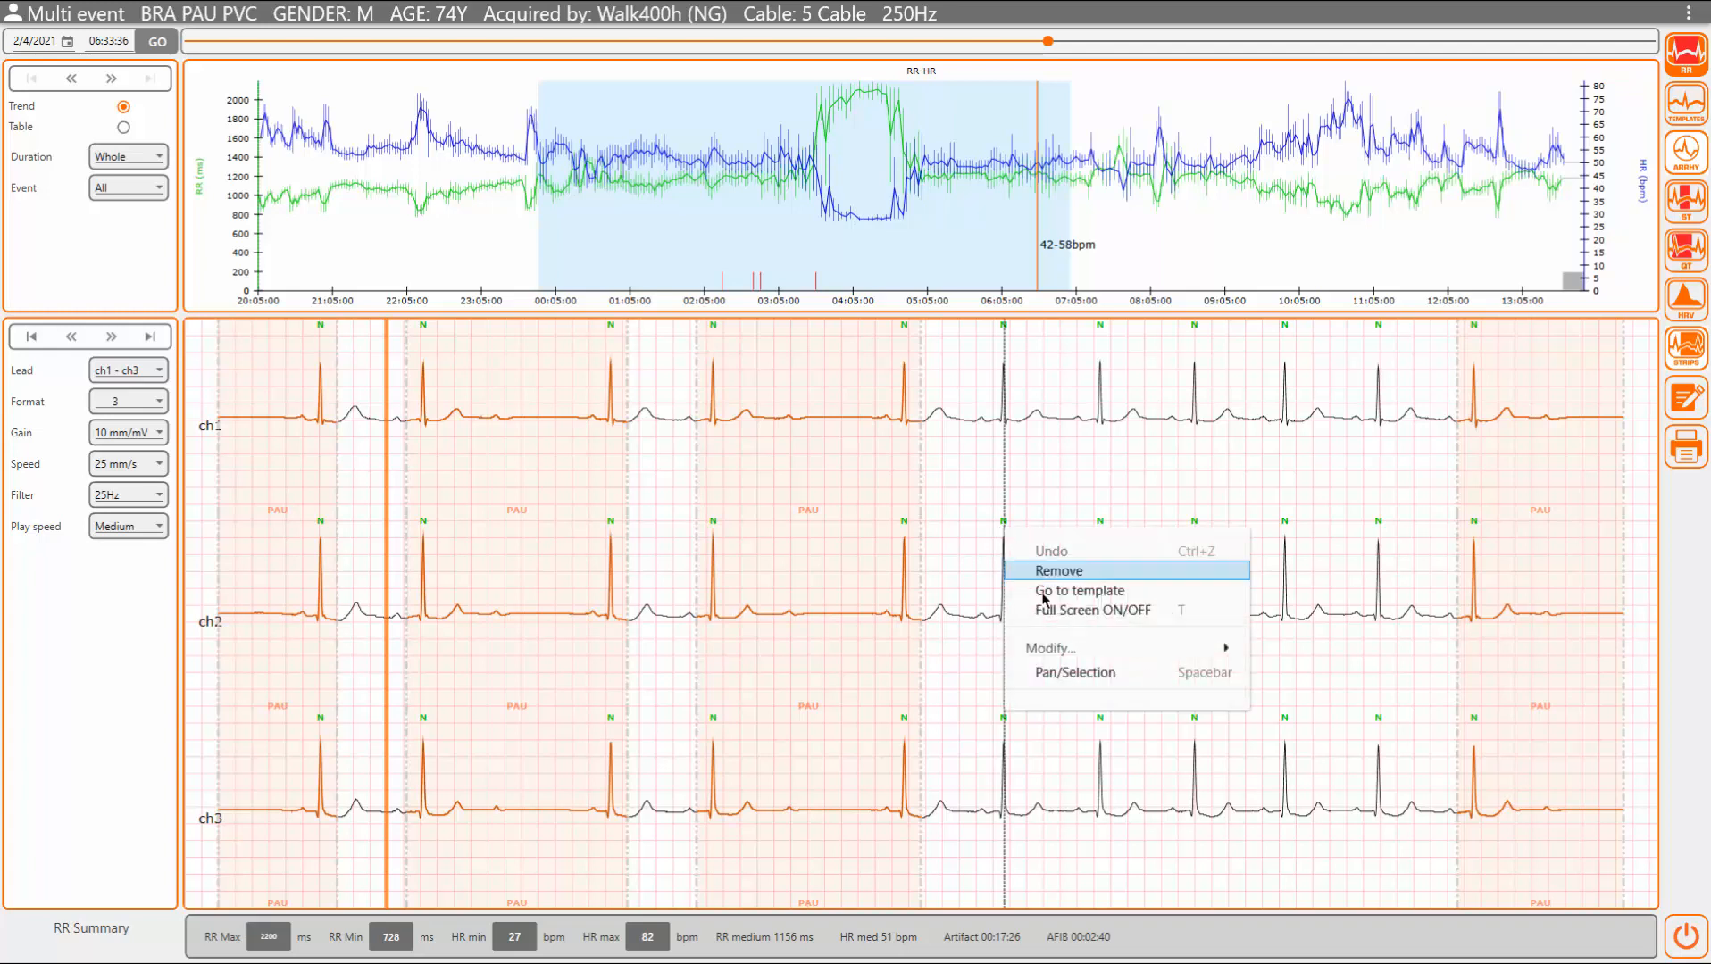
mouse_move(1222, 654)
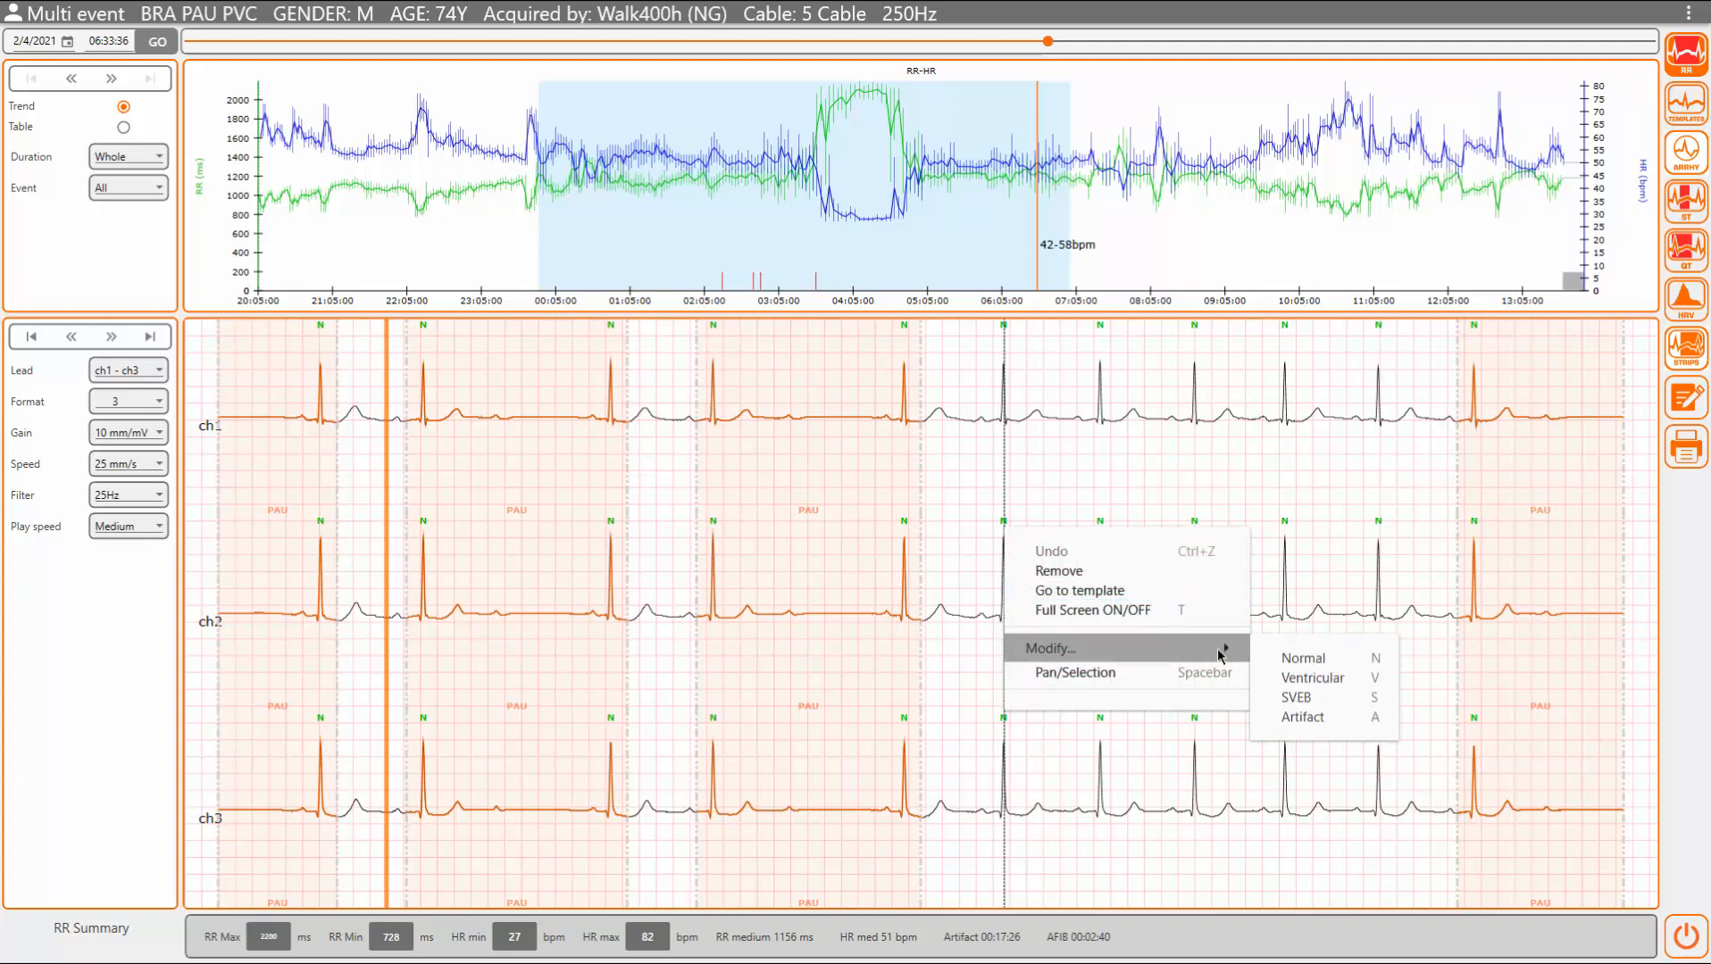
click(1311, 677)
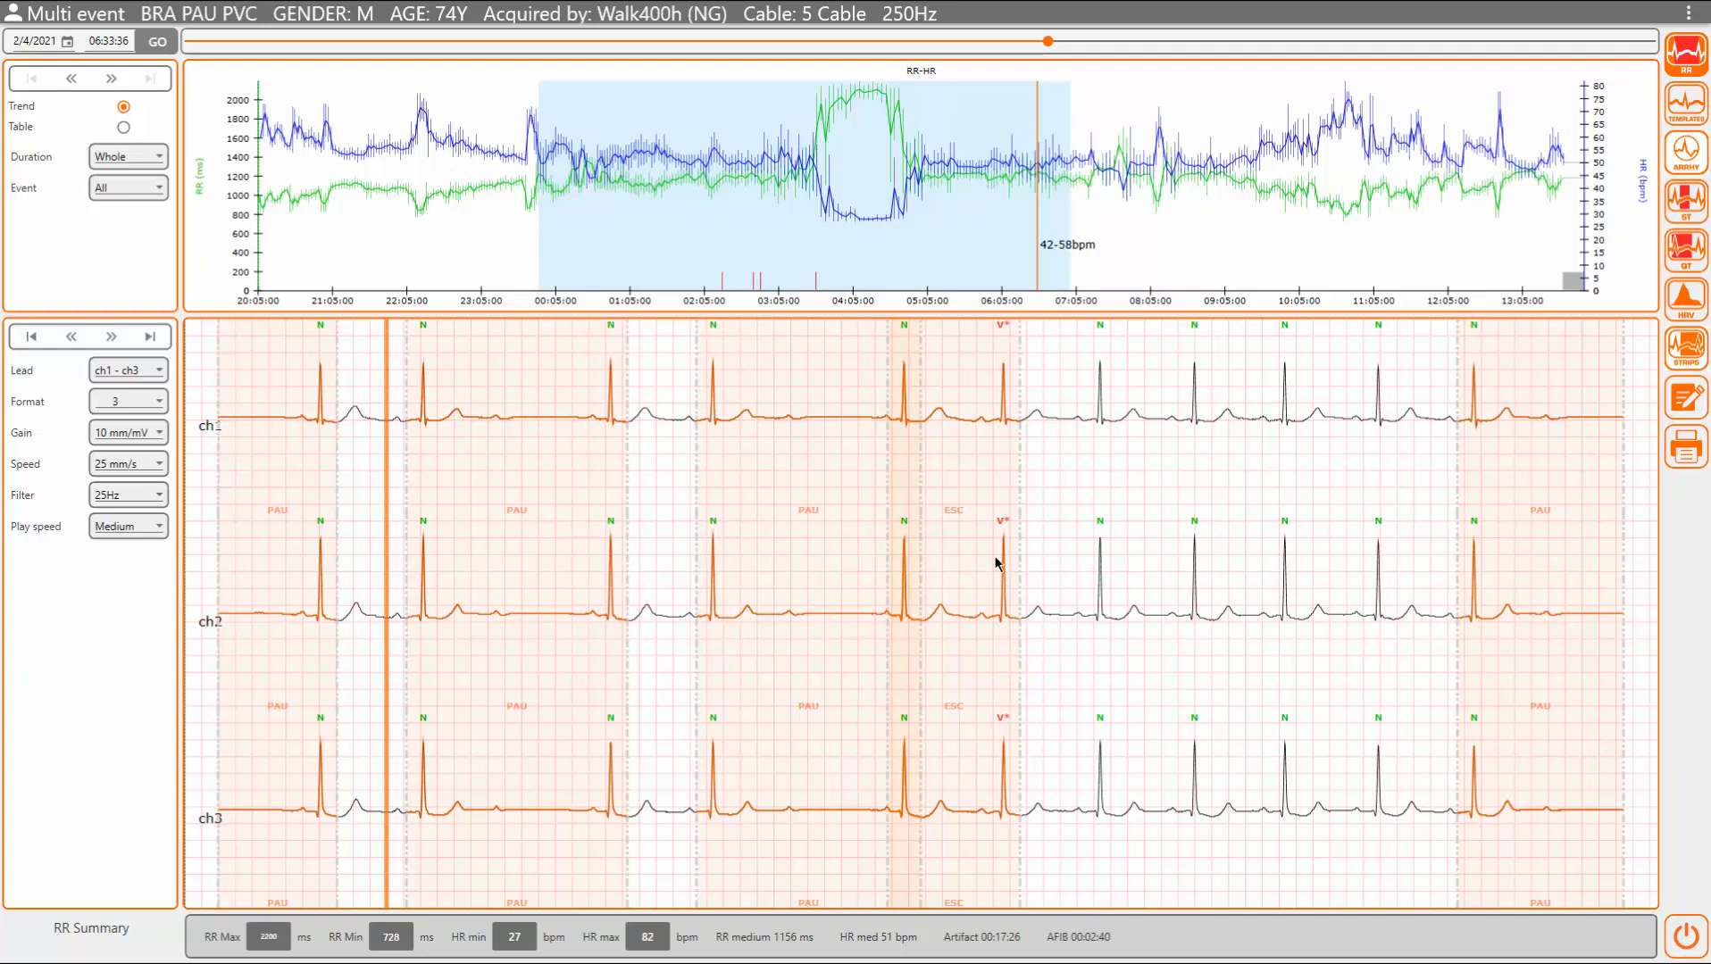
key(ctrl+z)
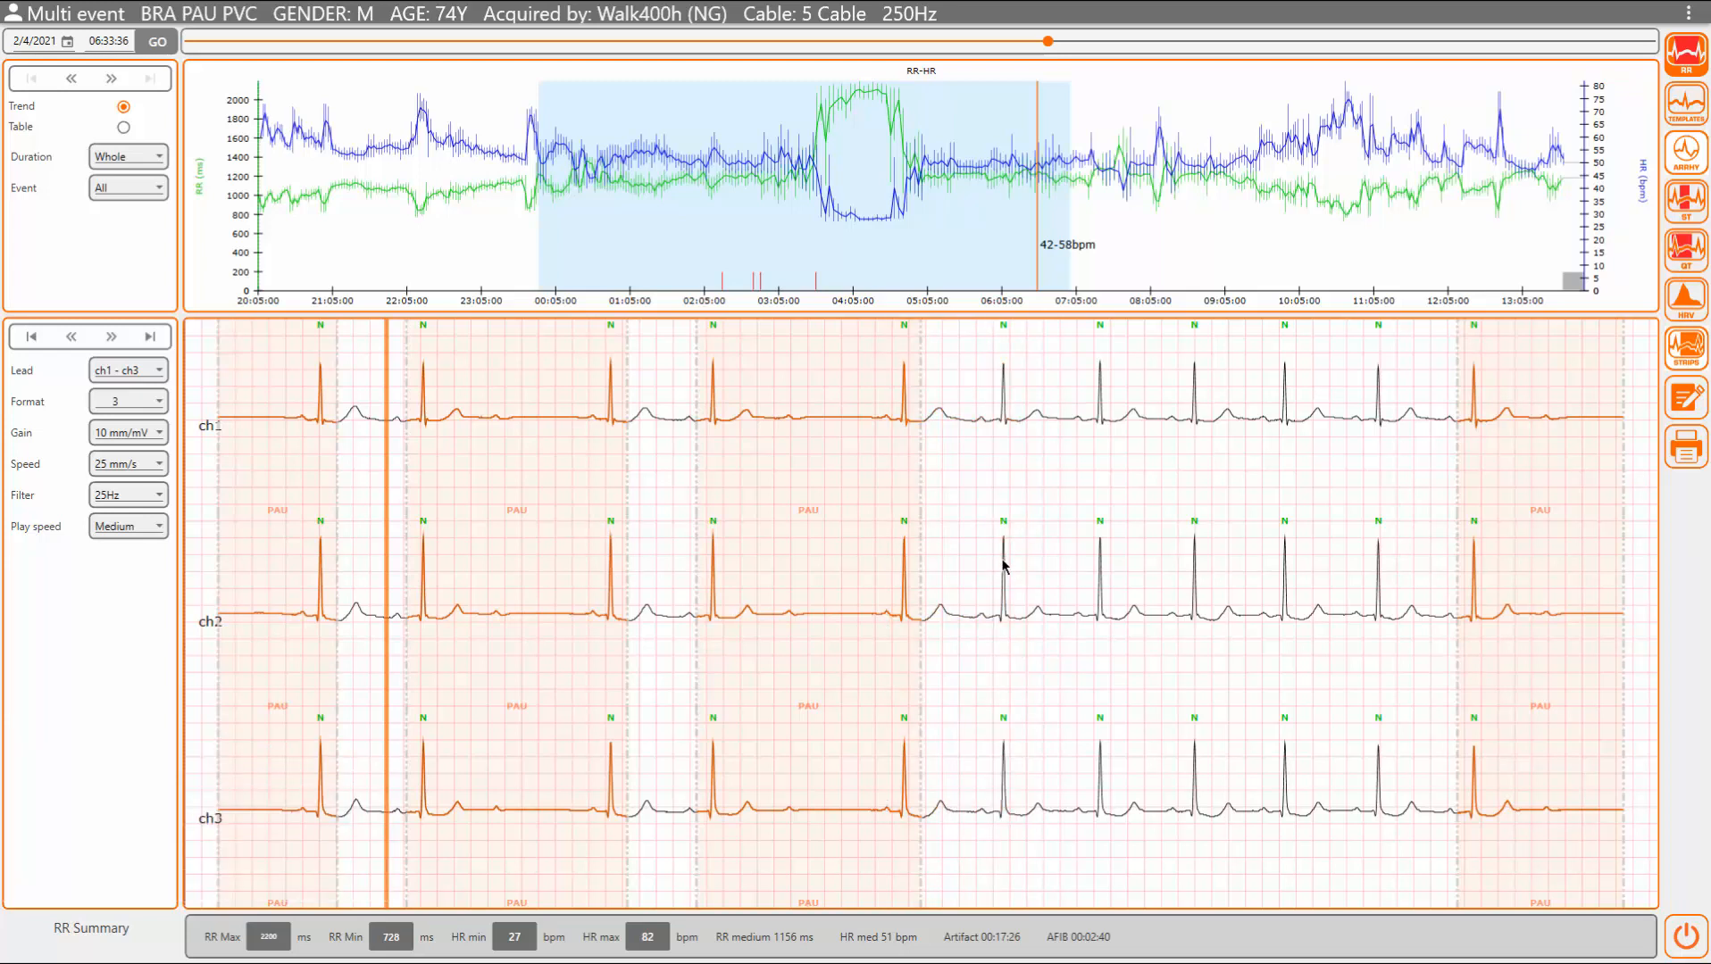
Step: Reclassify the first beat after the third pause as SVEB
click(1002, 561)
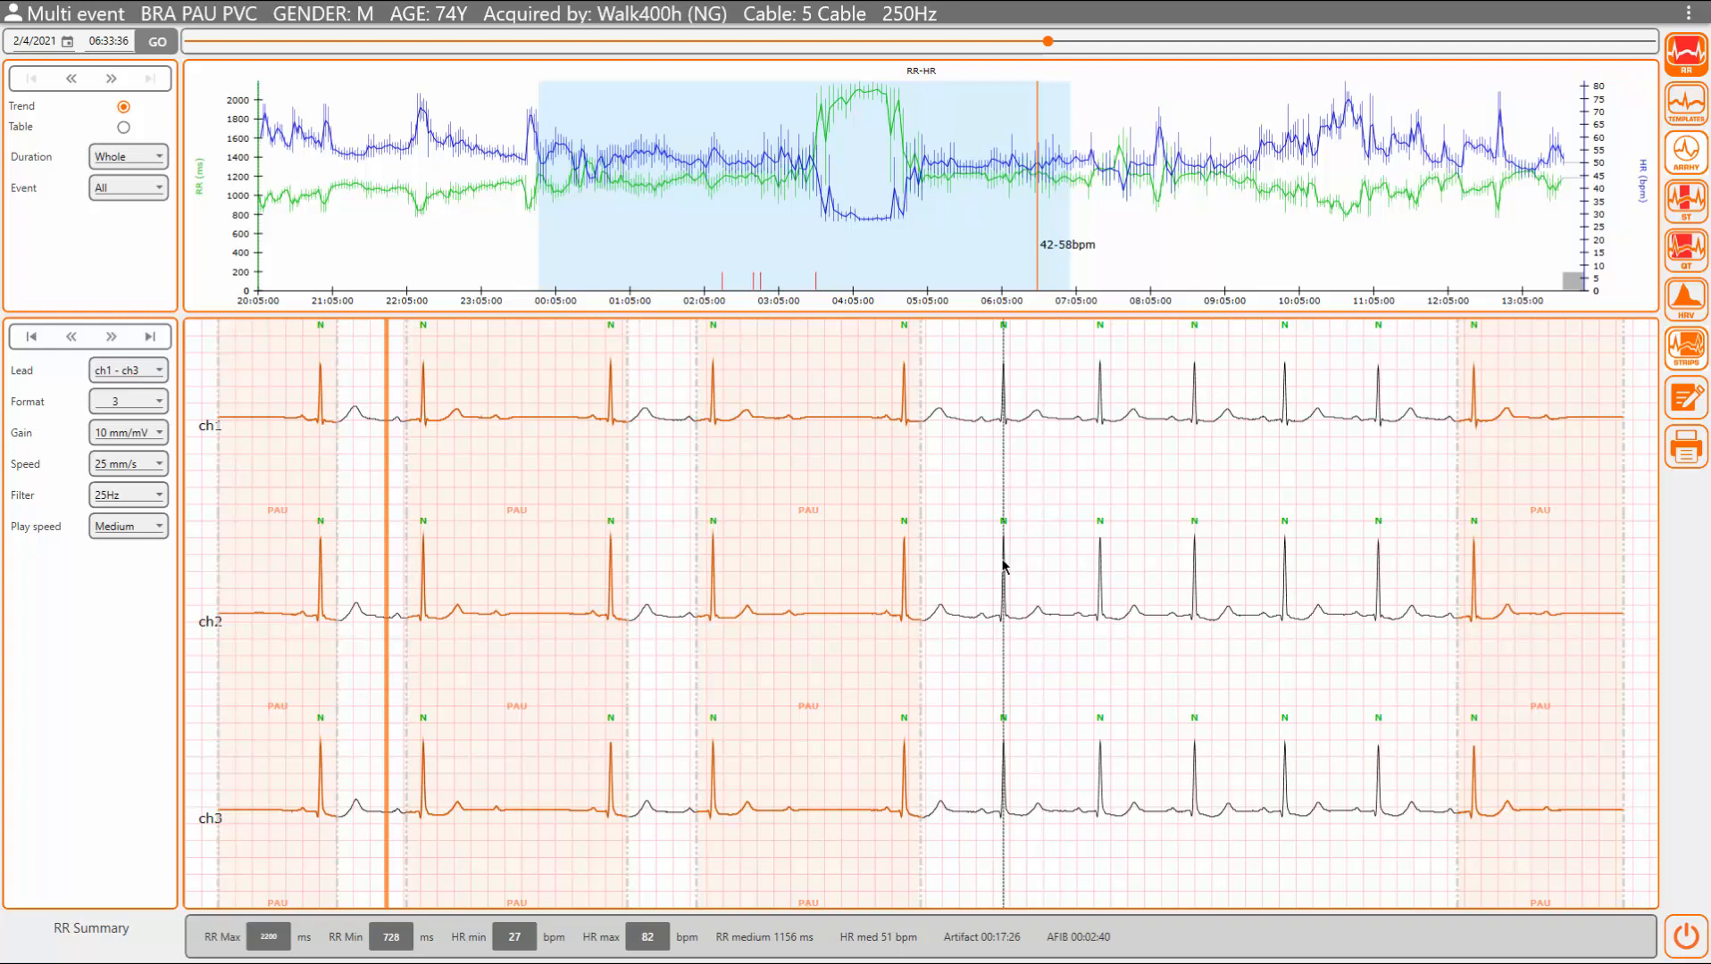
right_click(1003, 564)
mouse_move(1133, 685)
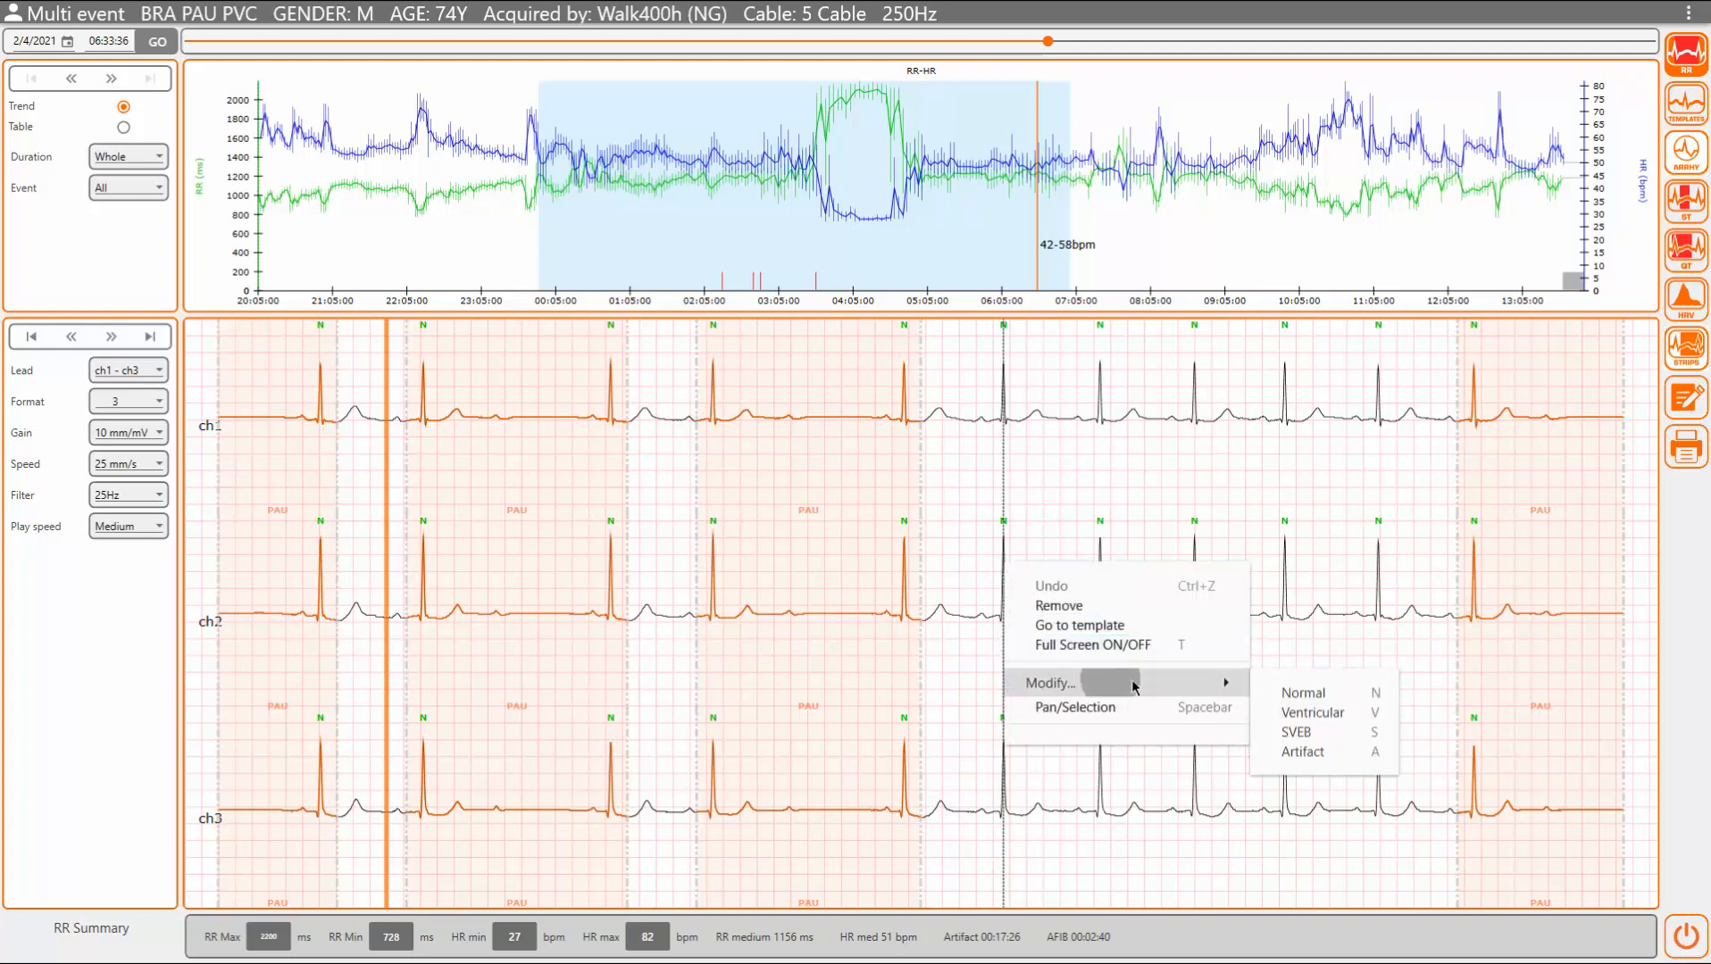
click(1309, 733)
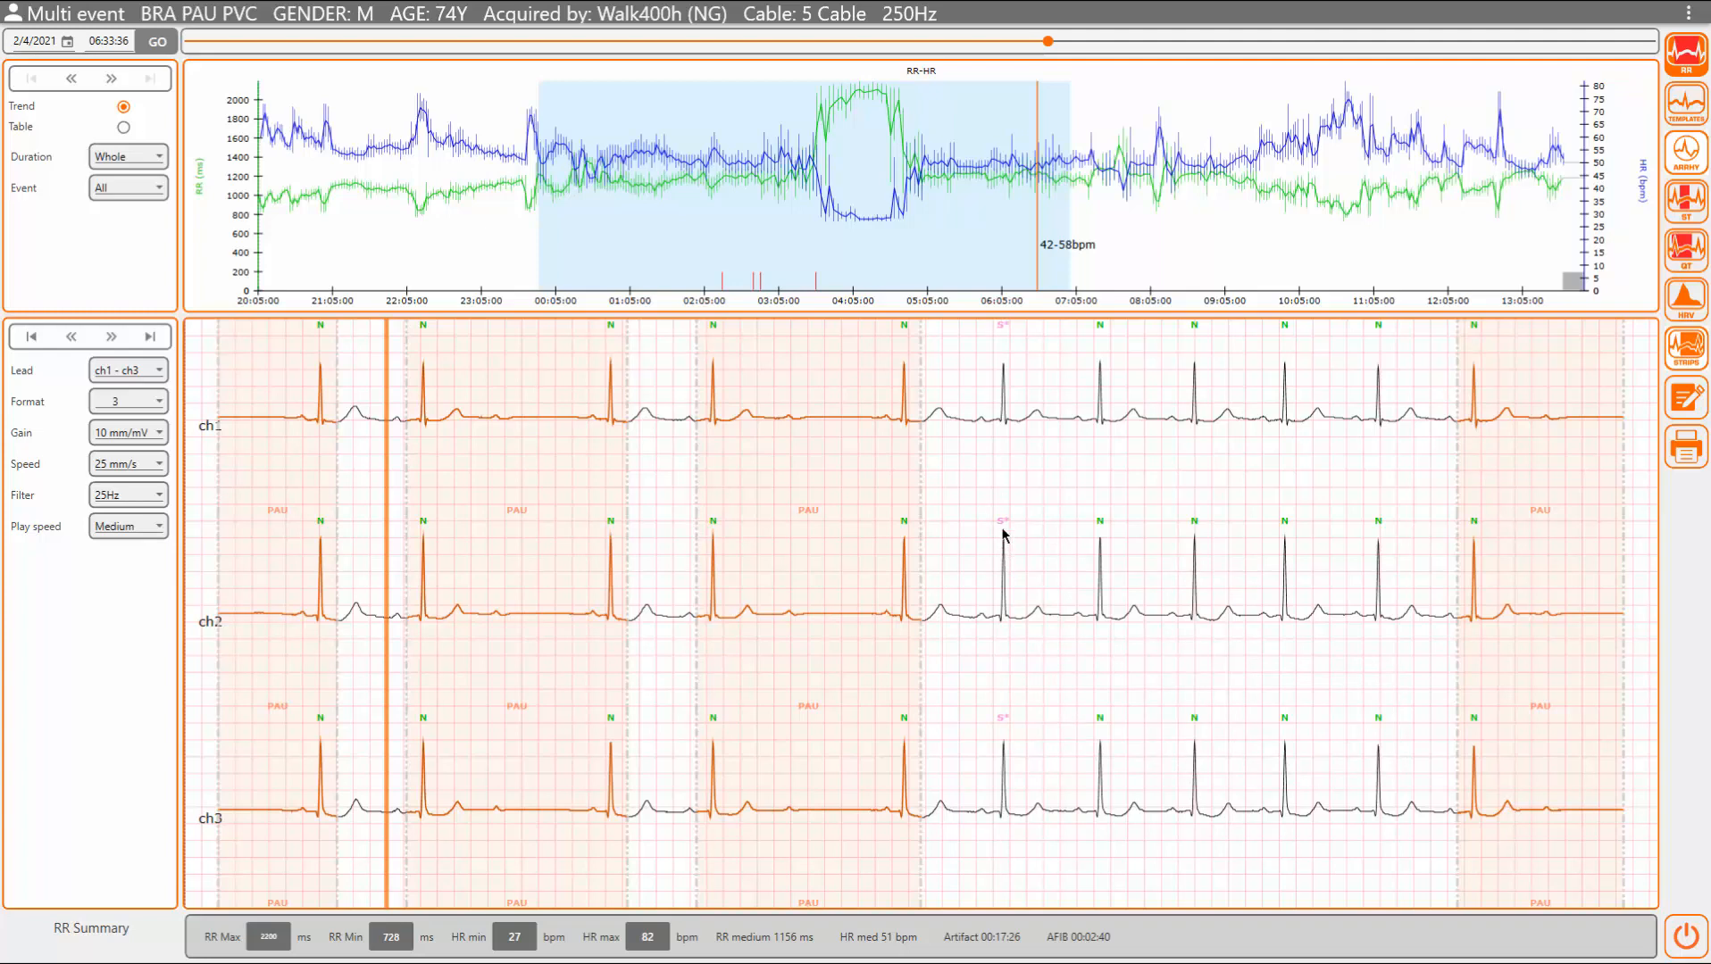
Step: Zoom in on the reclassified SVEB beat, measure the interval just before it and clear the measurement
scroll(1001, 536, up, 3)
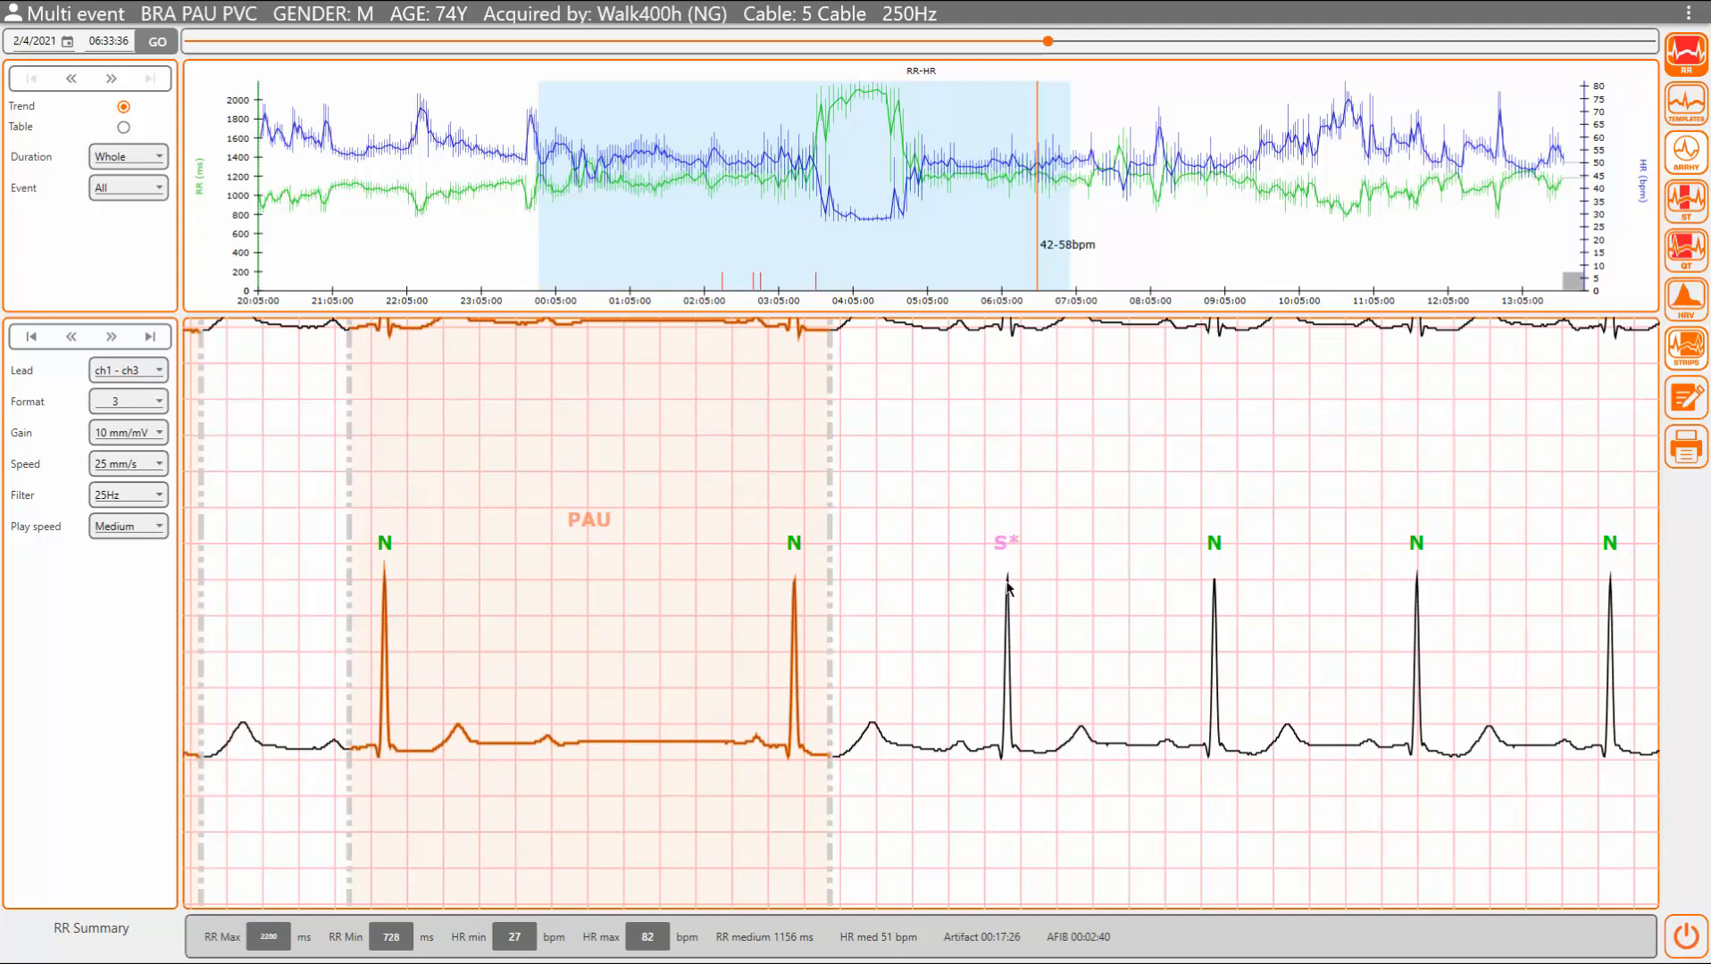
scroll(1006, 585, down, 7)
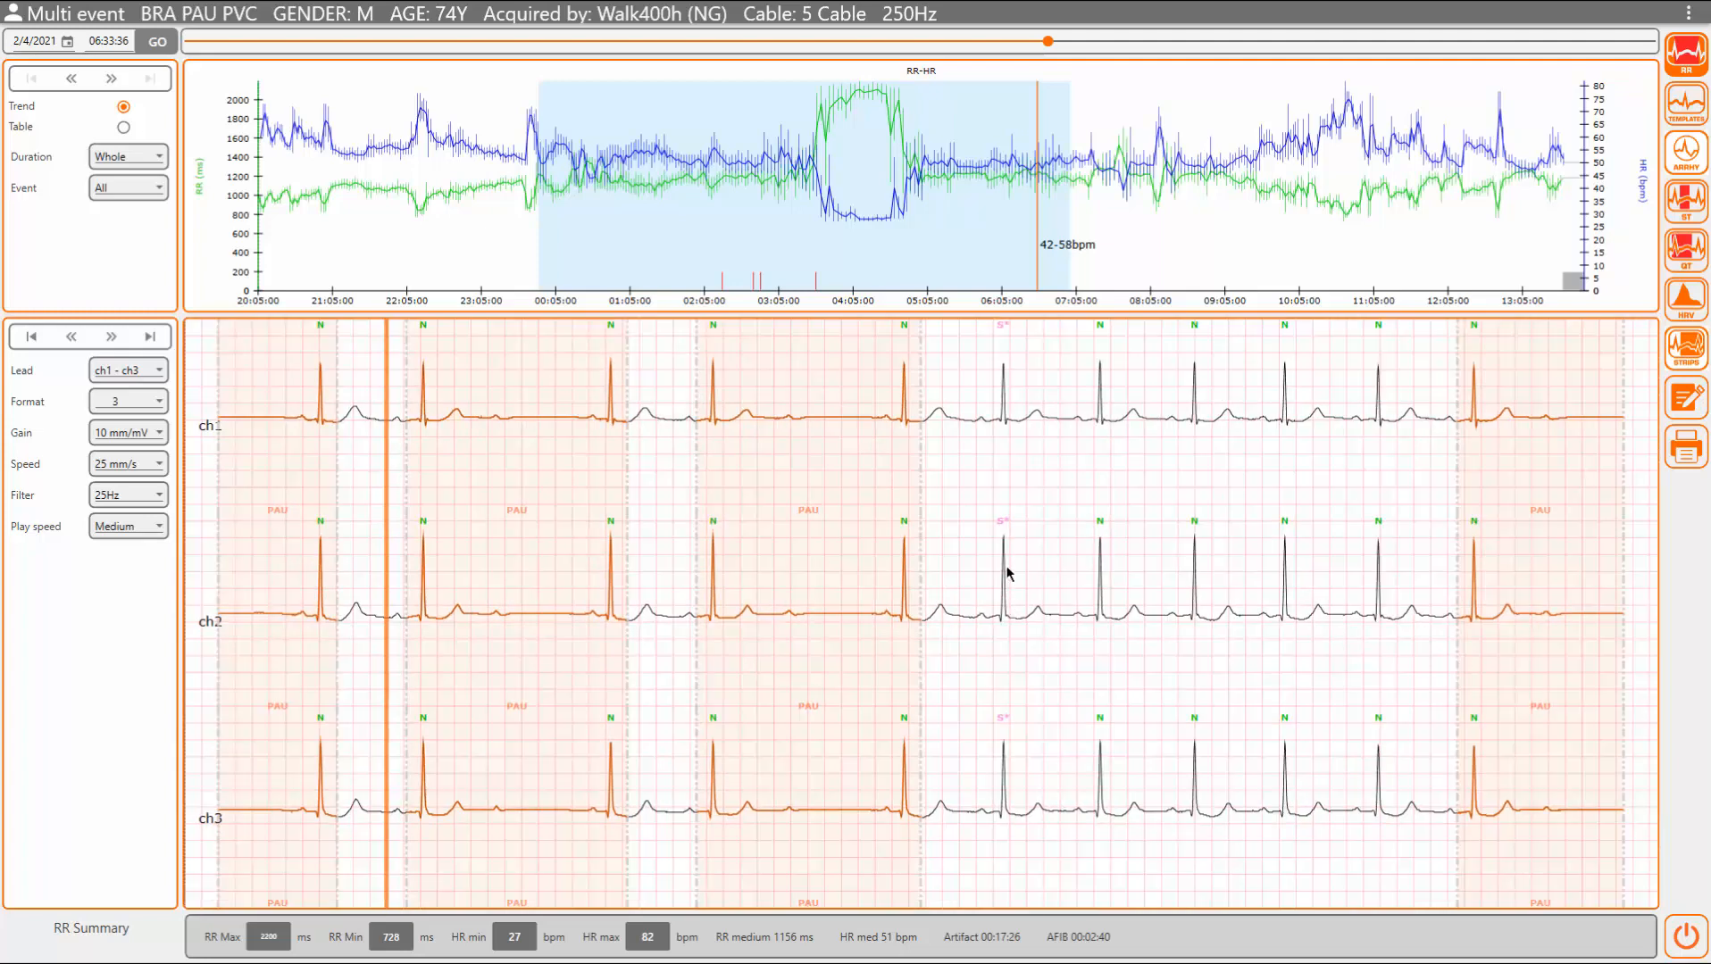
scroll(1006, 572, up, 5)
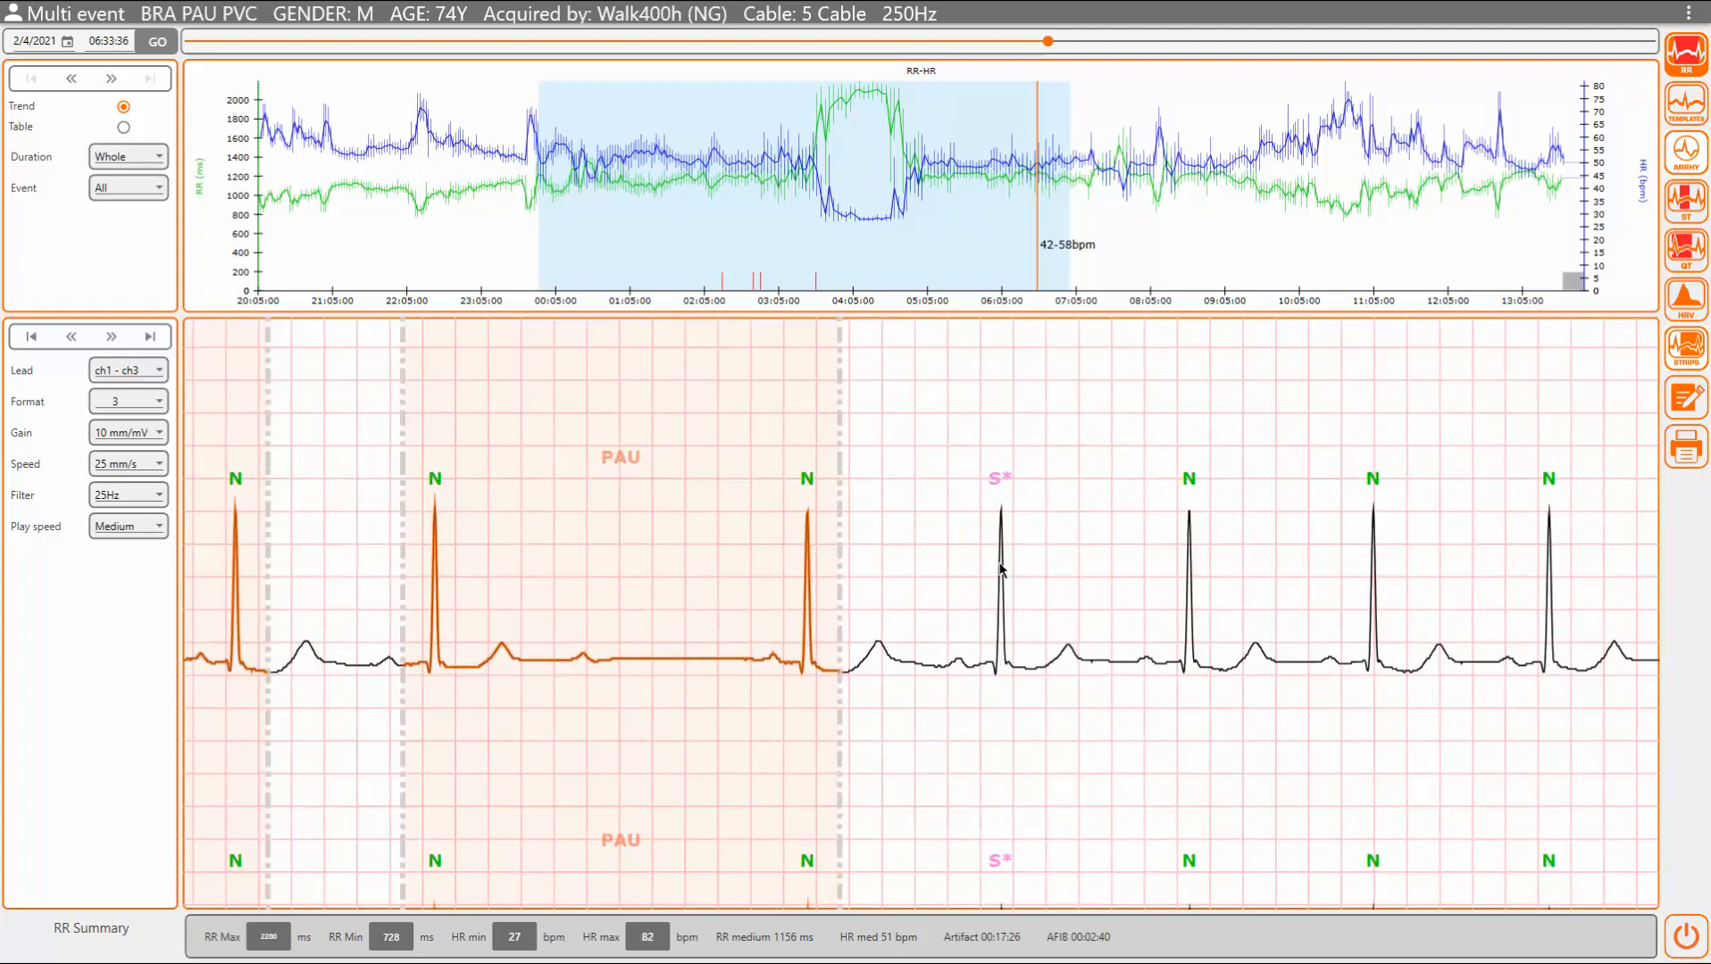
scroll(998, 567, down, 5)
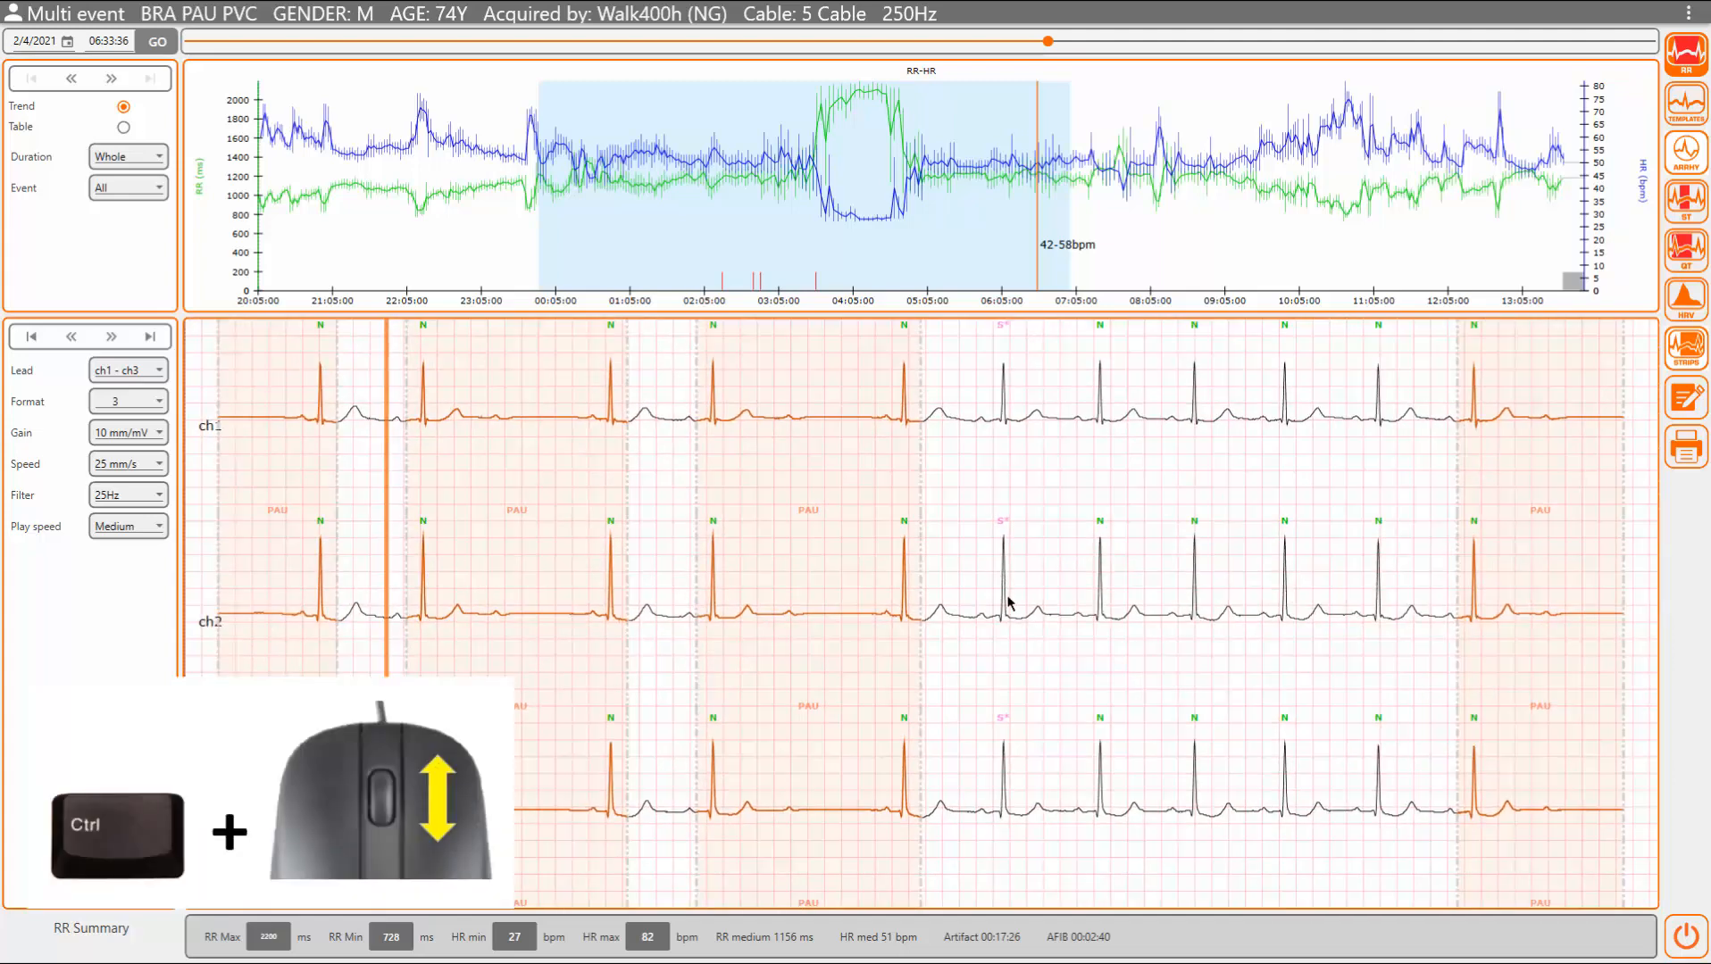
scroll(1009, 600, up, 1)
scroll(1008, 603, up, 1)
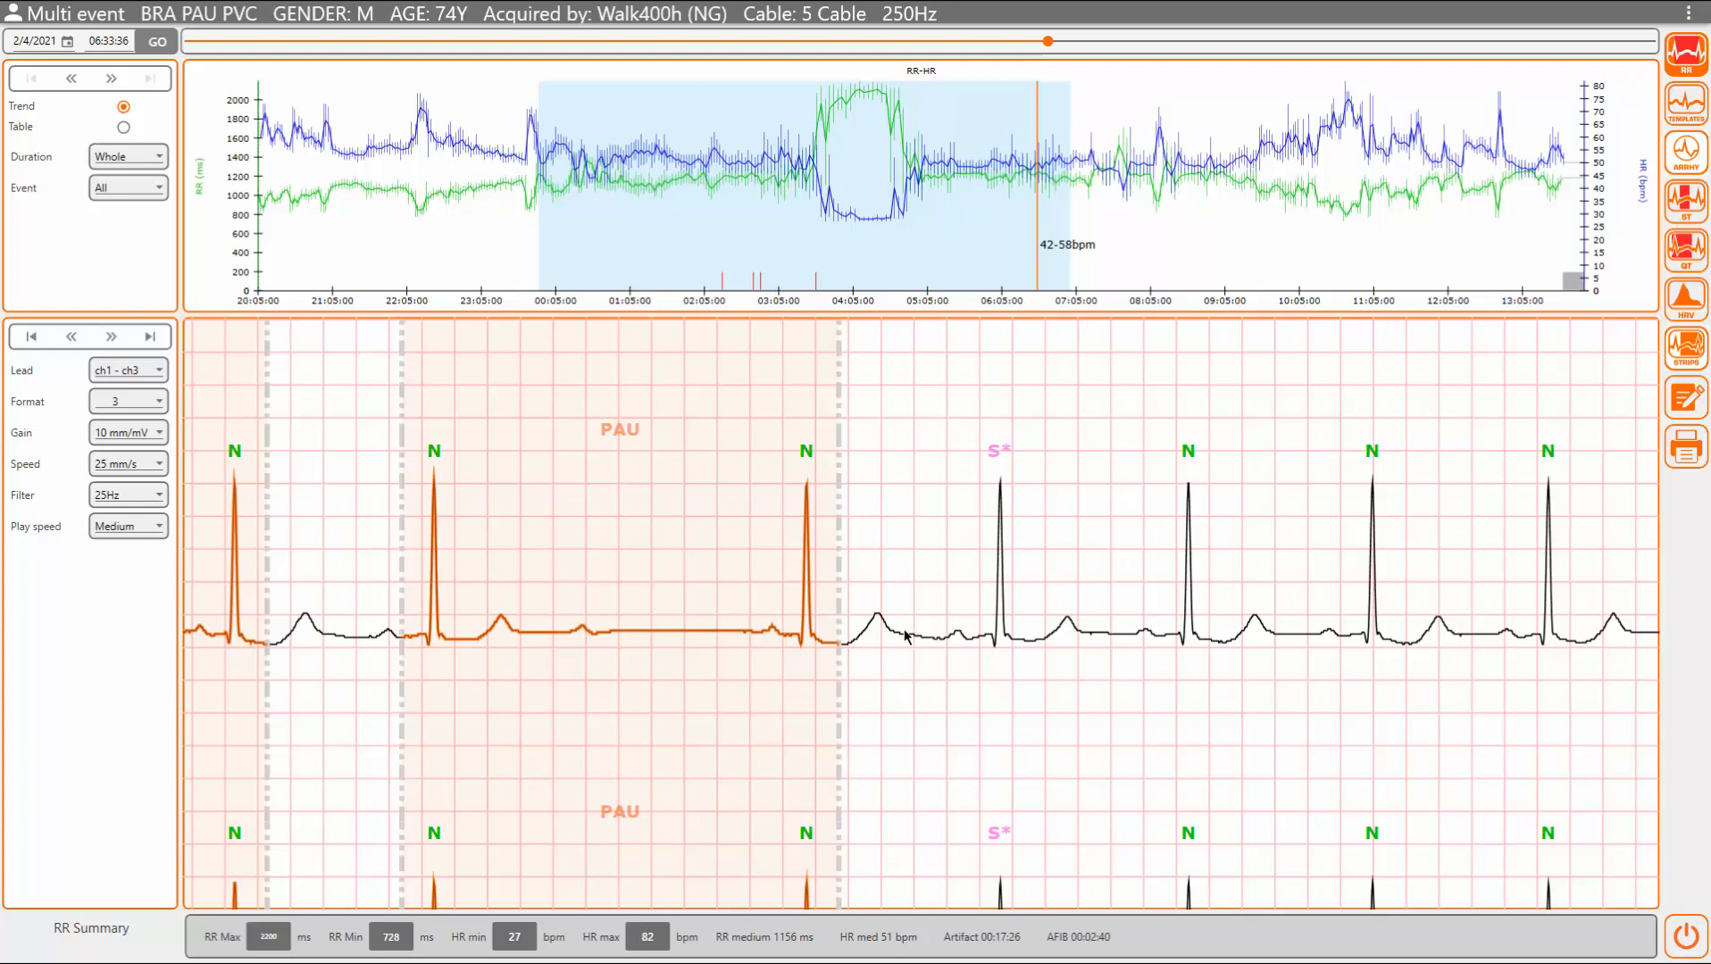
drag(909, 637, 1002, 636)
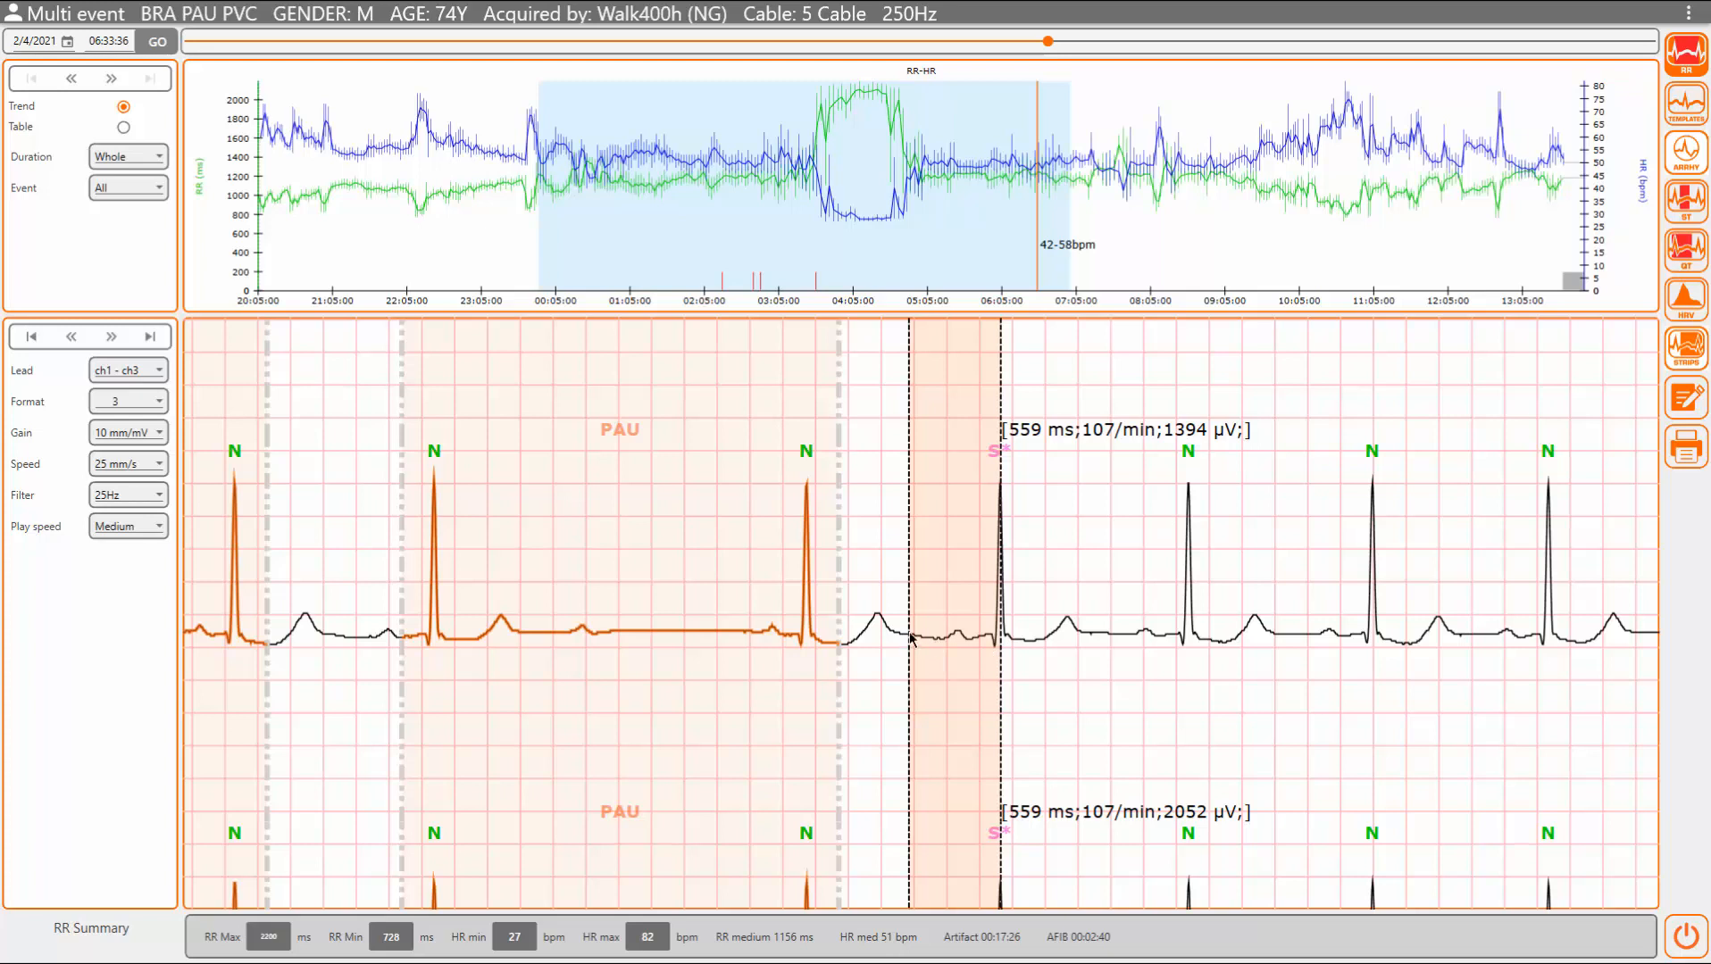
click(960, 568)
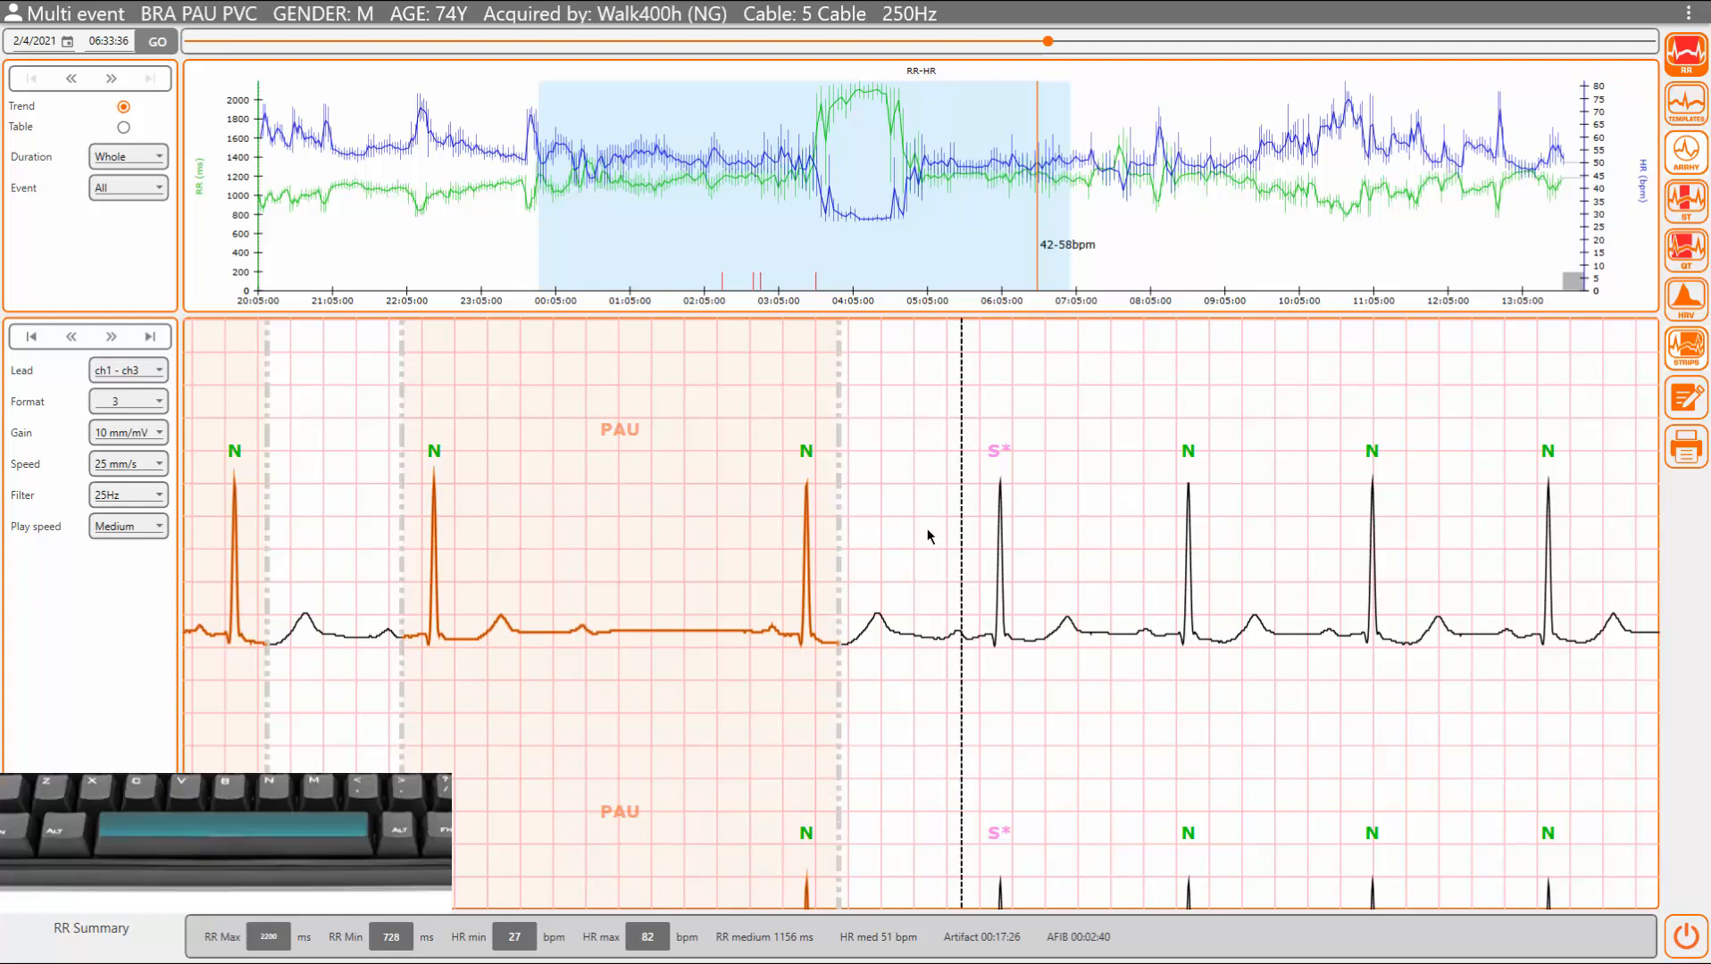
Step: Pan the zoomed ECG, measure the interval before the next normal beat, and return to the full three-channel view
mouse_move(879, 534)
mouse_down()
mouse_move(946, 637)
mouse_move(1217, 618)
mouse_move(1123, 409)
mouse_move(829, 465)
mouse_move(816, 580)
mouse_up()
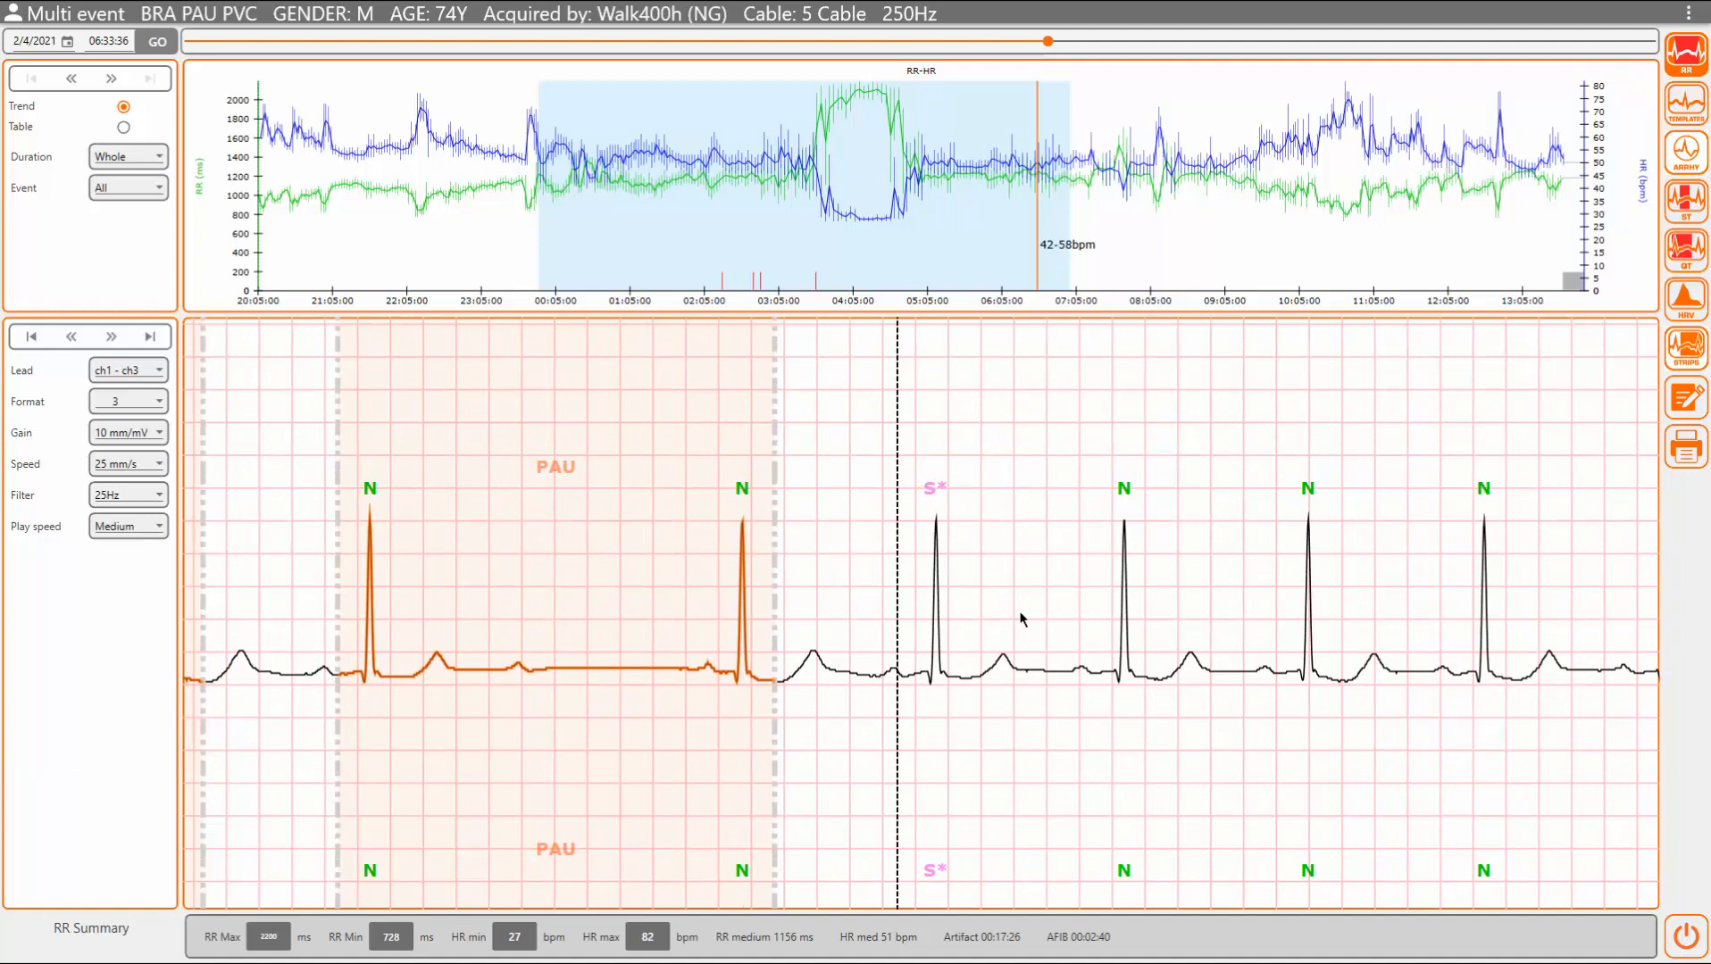
drag(1022, 618, 1121, 618)
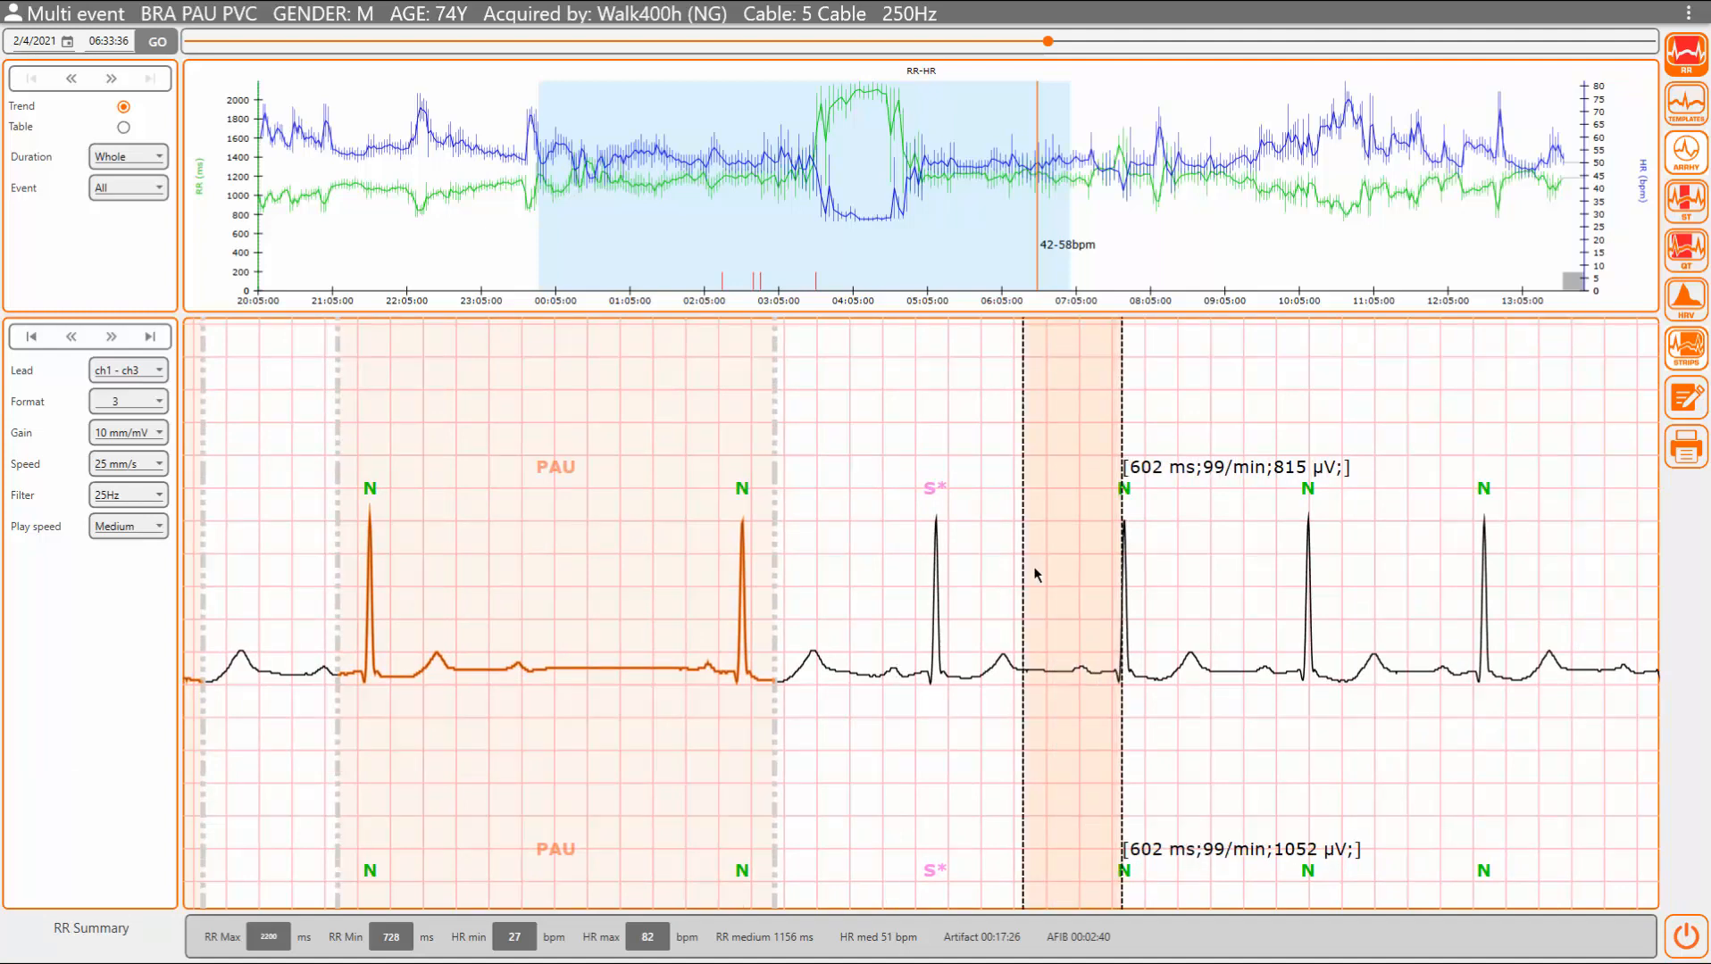
click(999, 555)
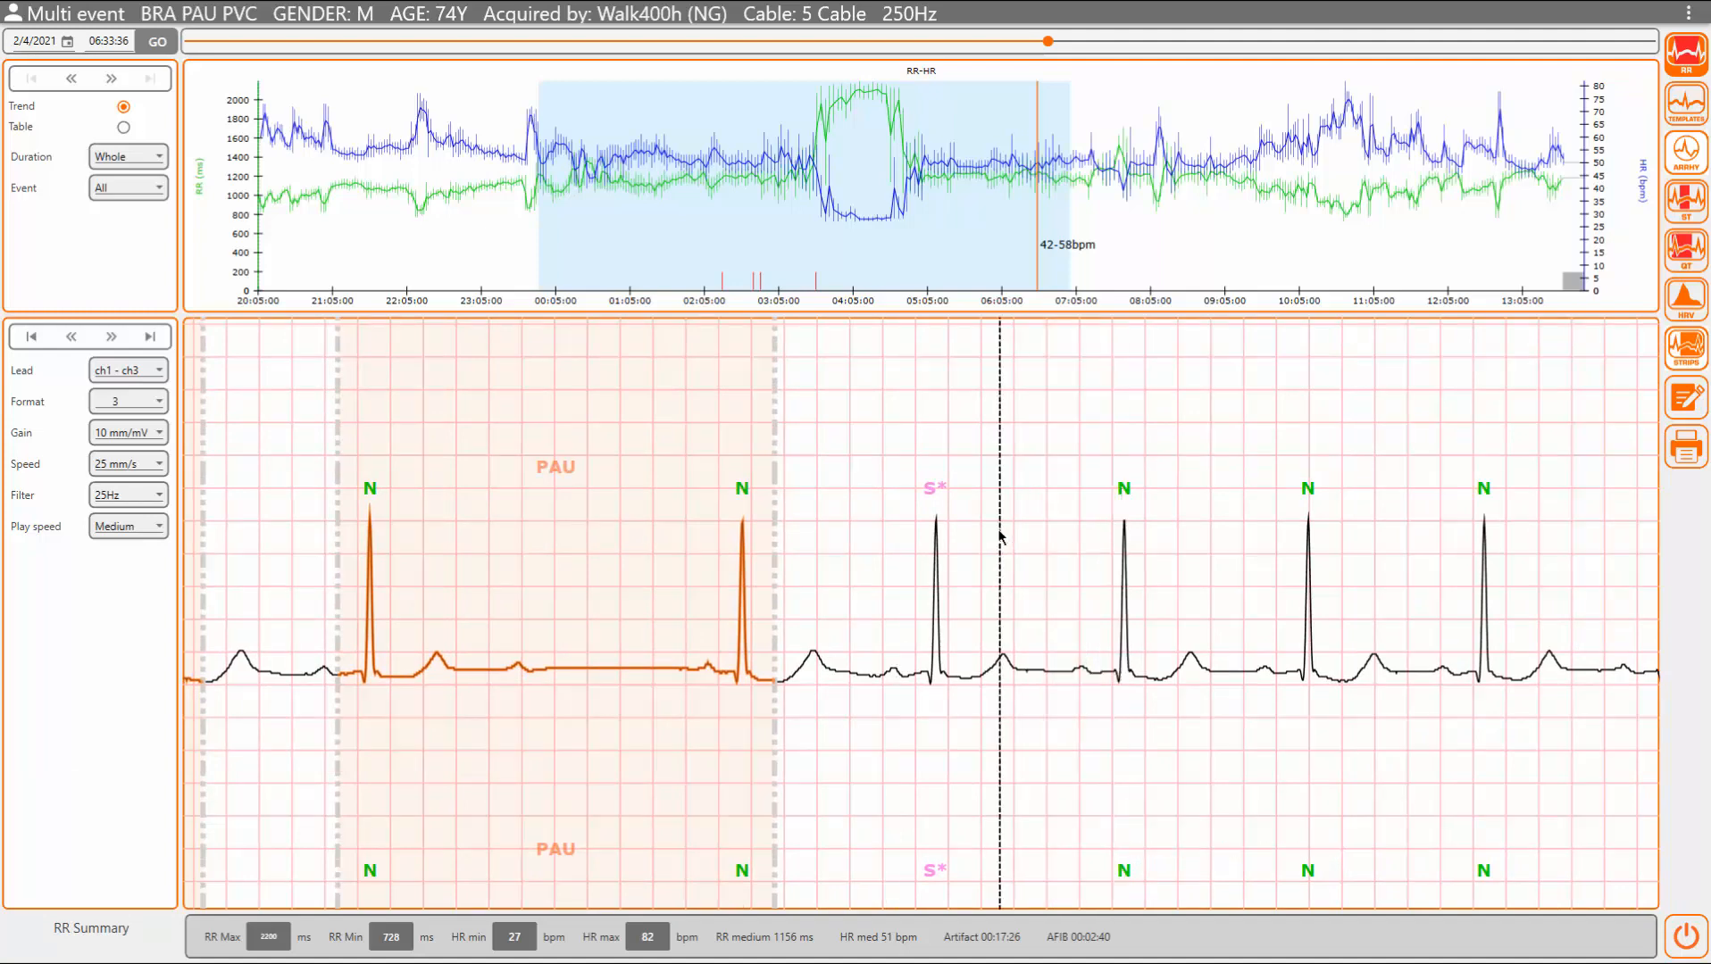
scroll(1000, 537, down, 7)
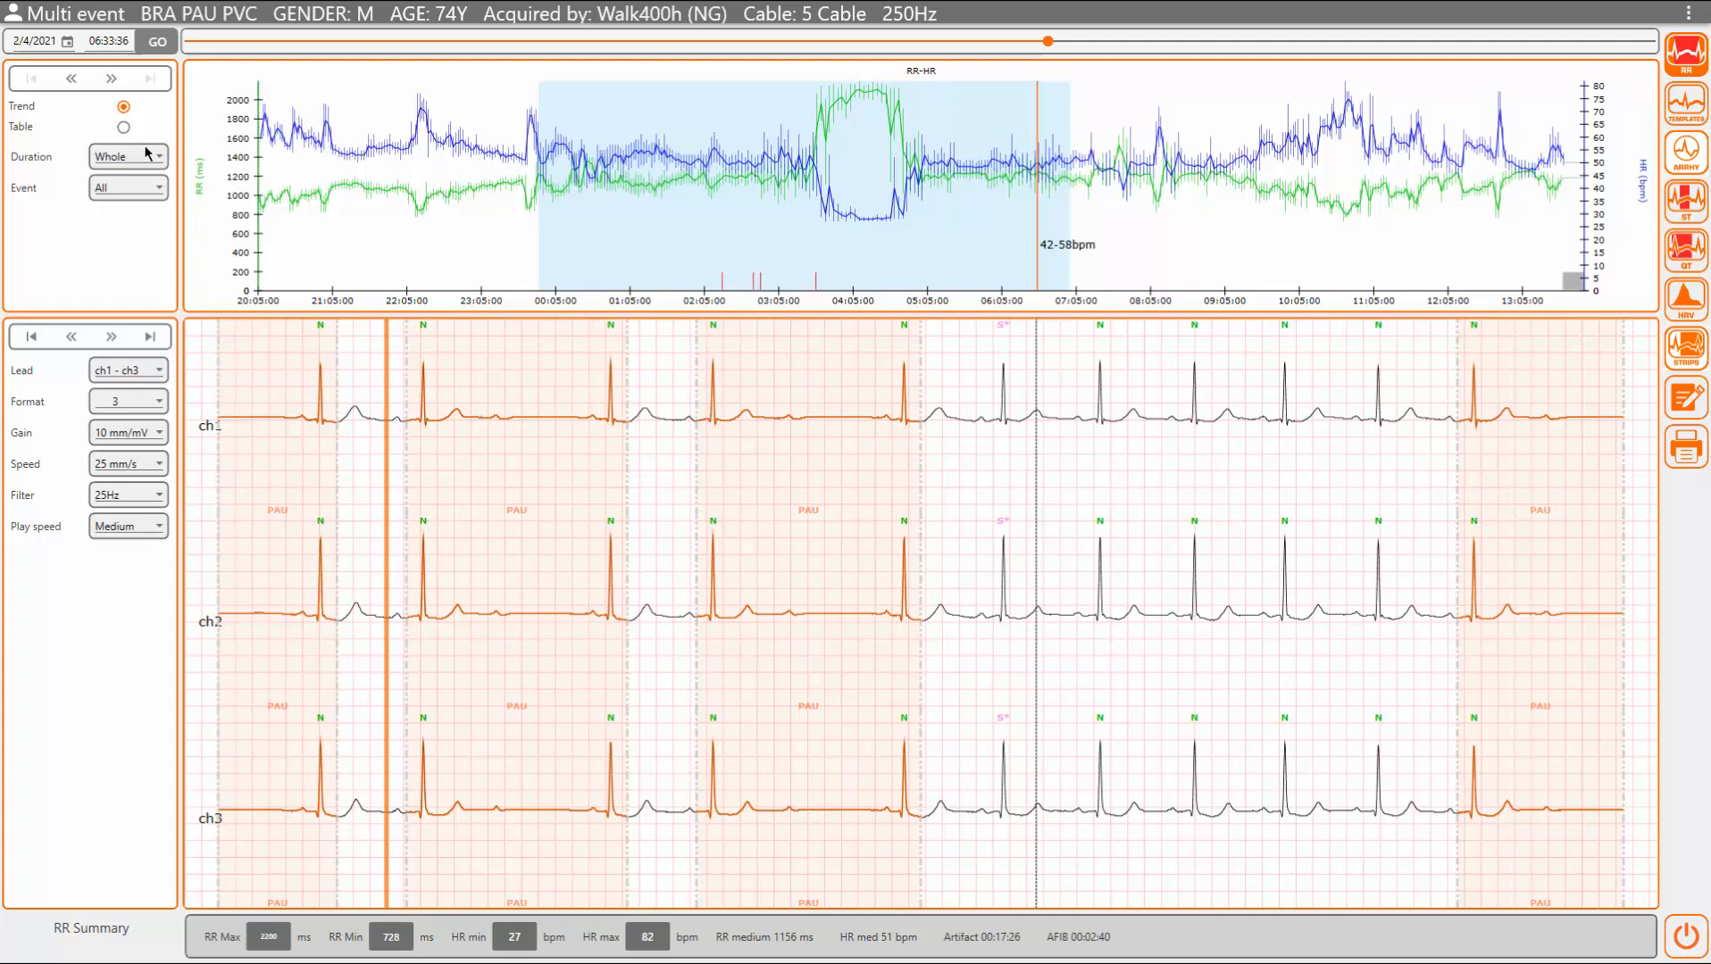
Step: Jump to the preceding AFIB episode, and insert AFIB on the RR trend from 07:25:22 to about 7:38 AM
click(72, 80)
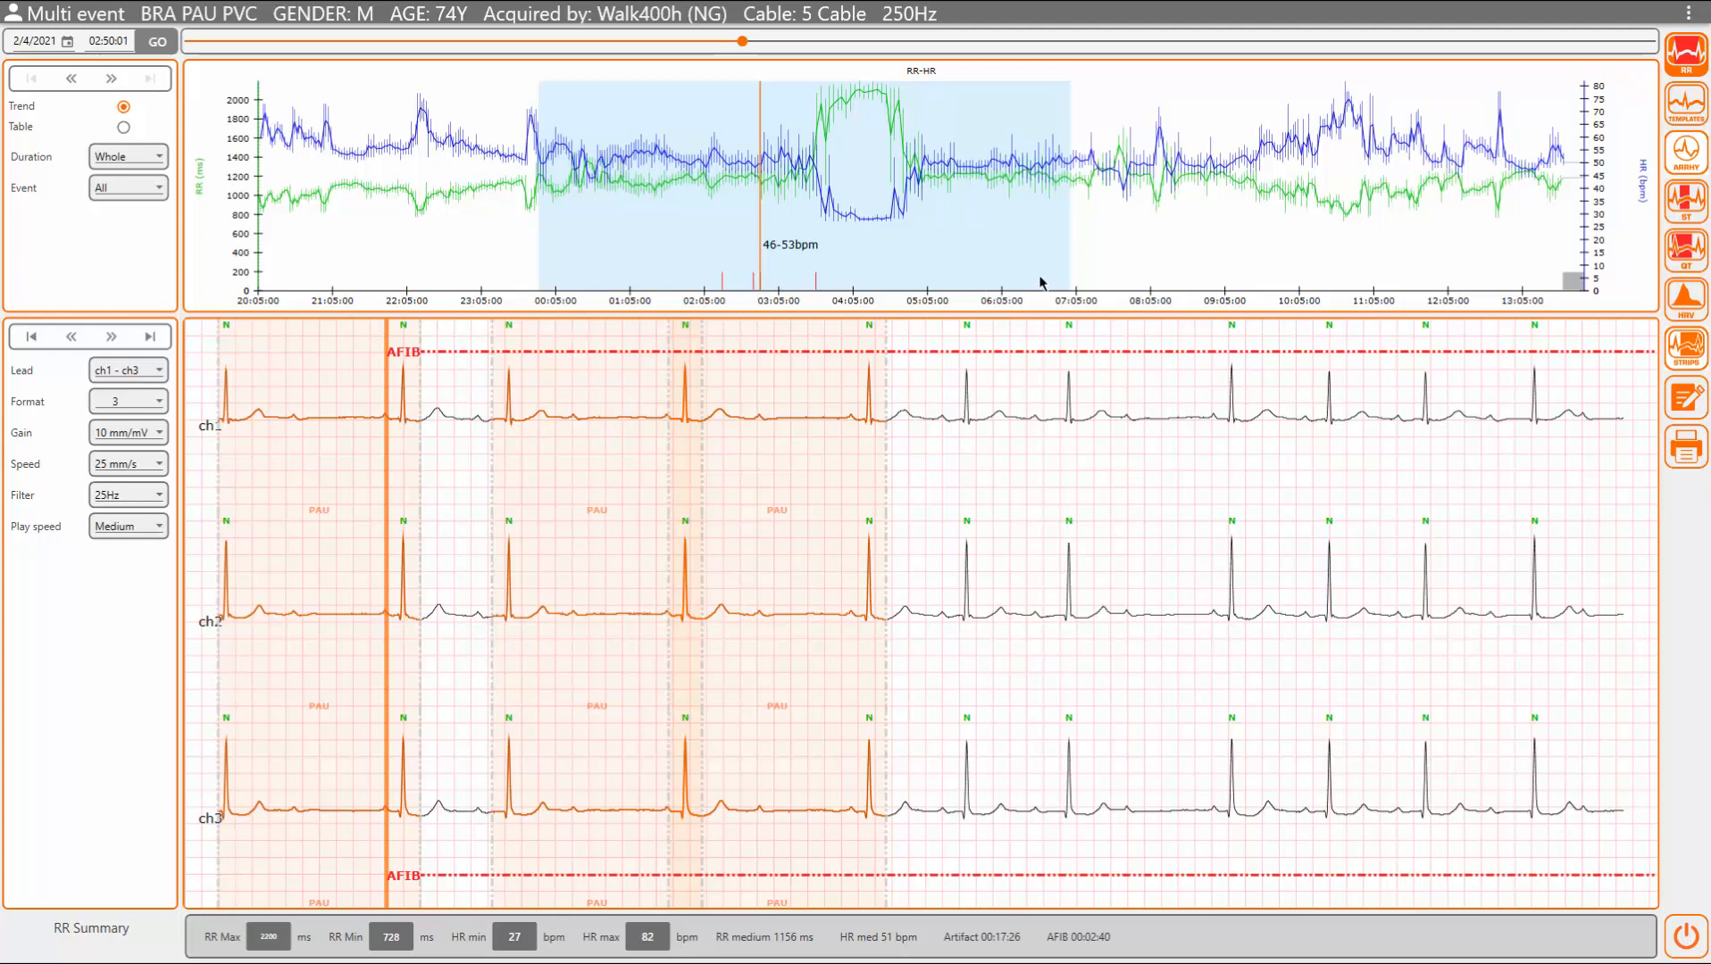
click(1115, 262)
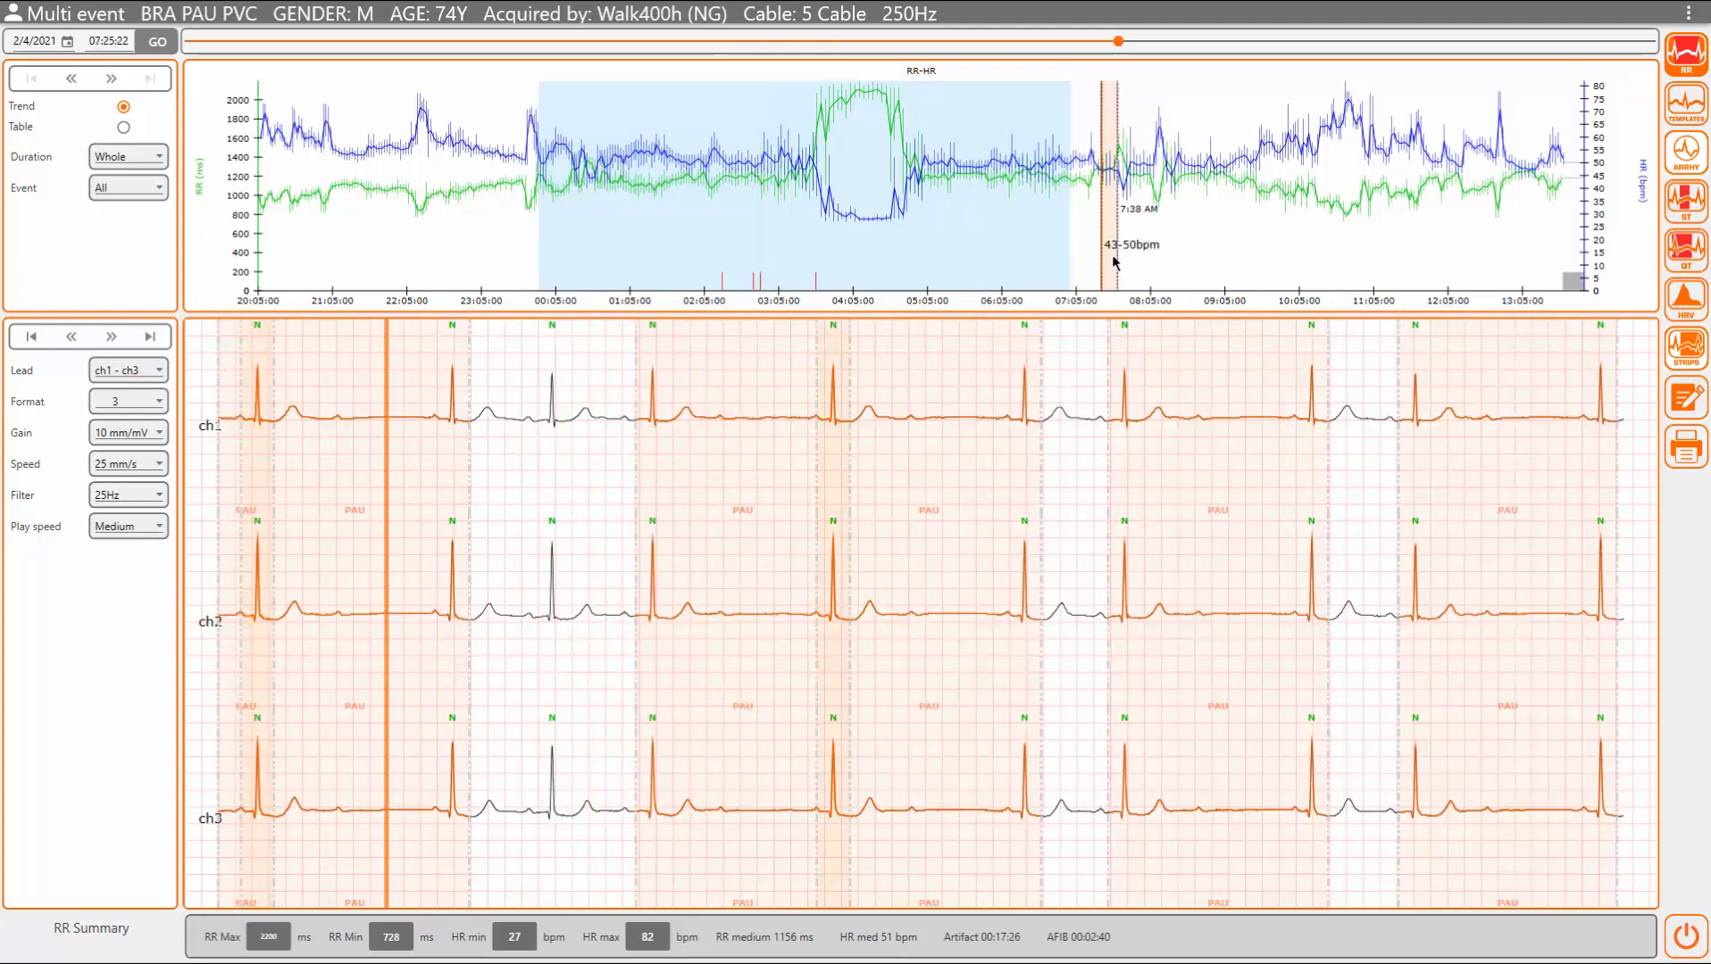
right_click(1113, 261)
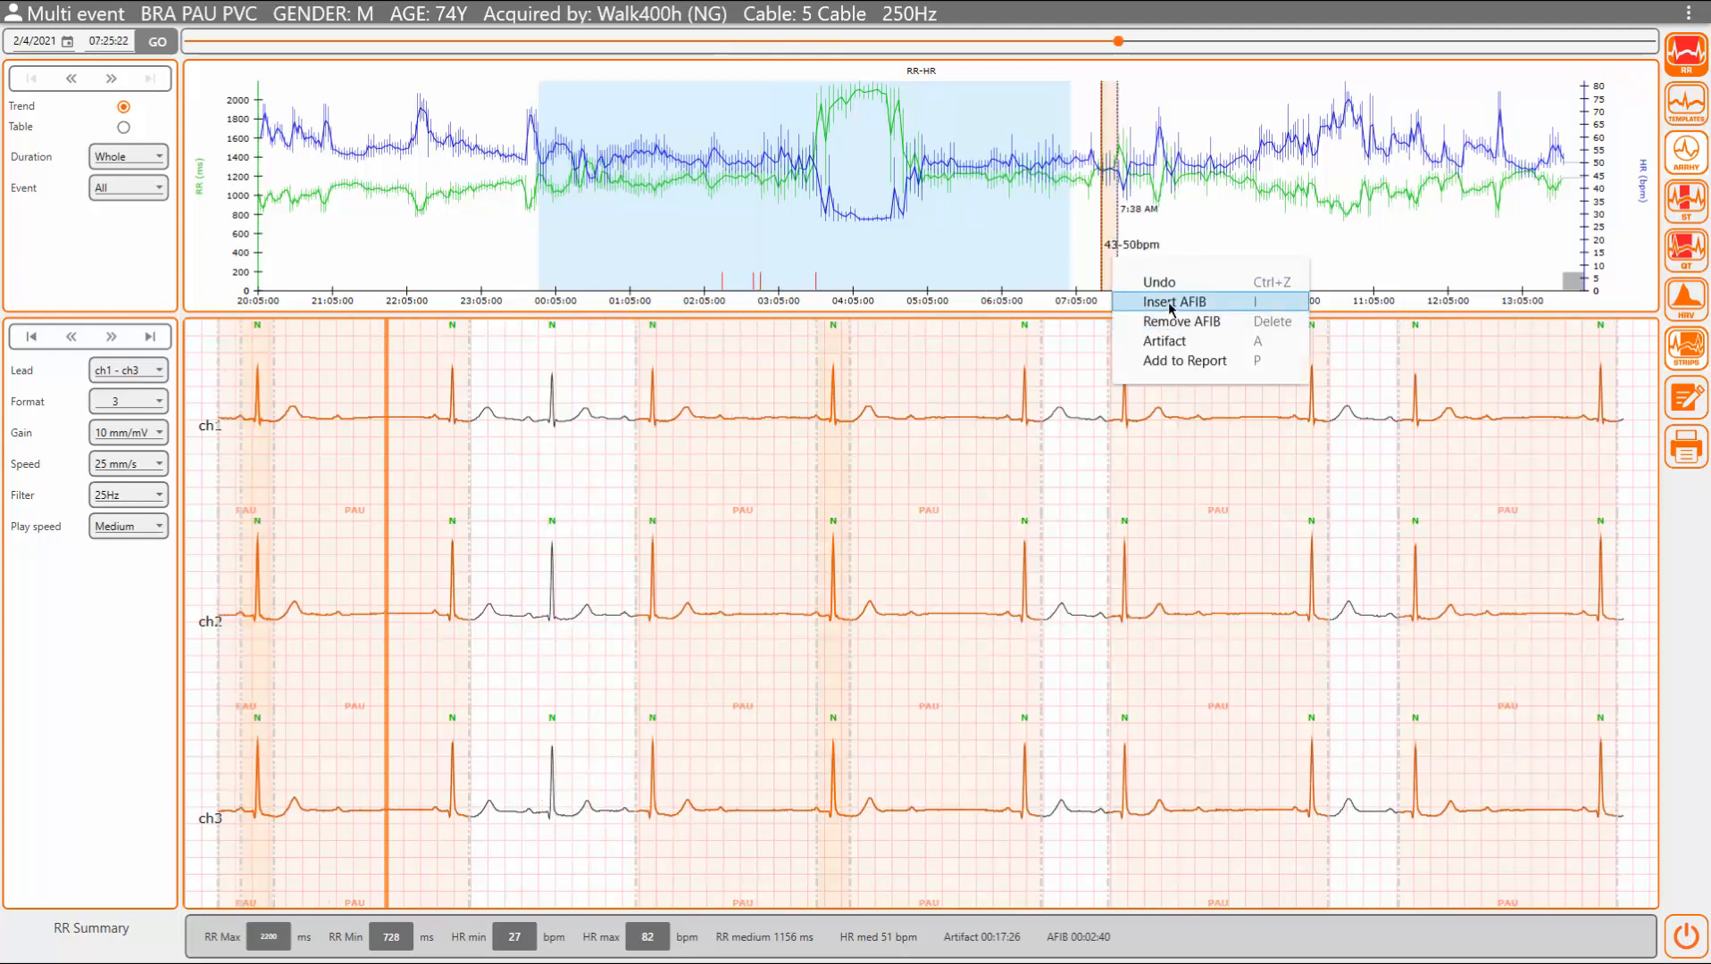
click(1171, 305)
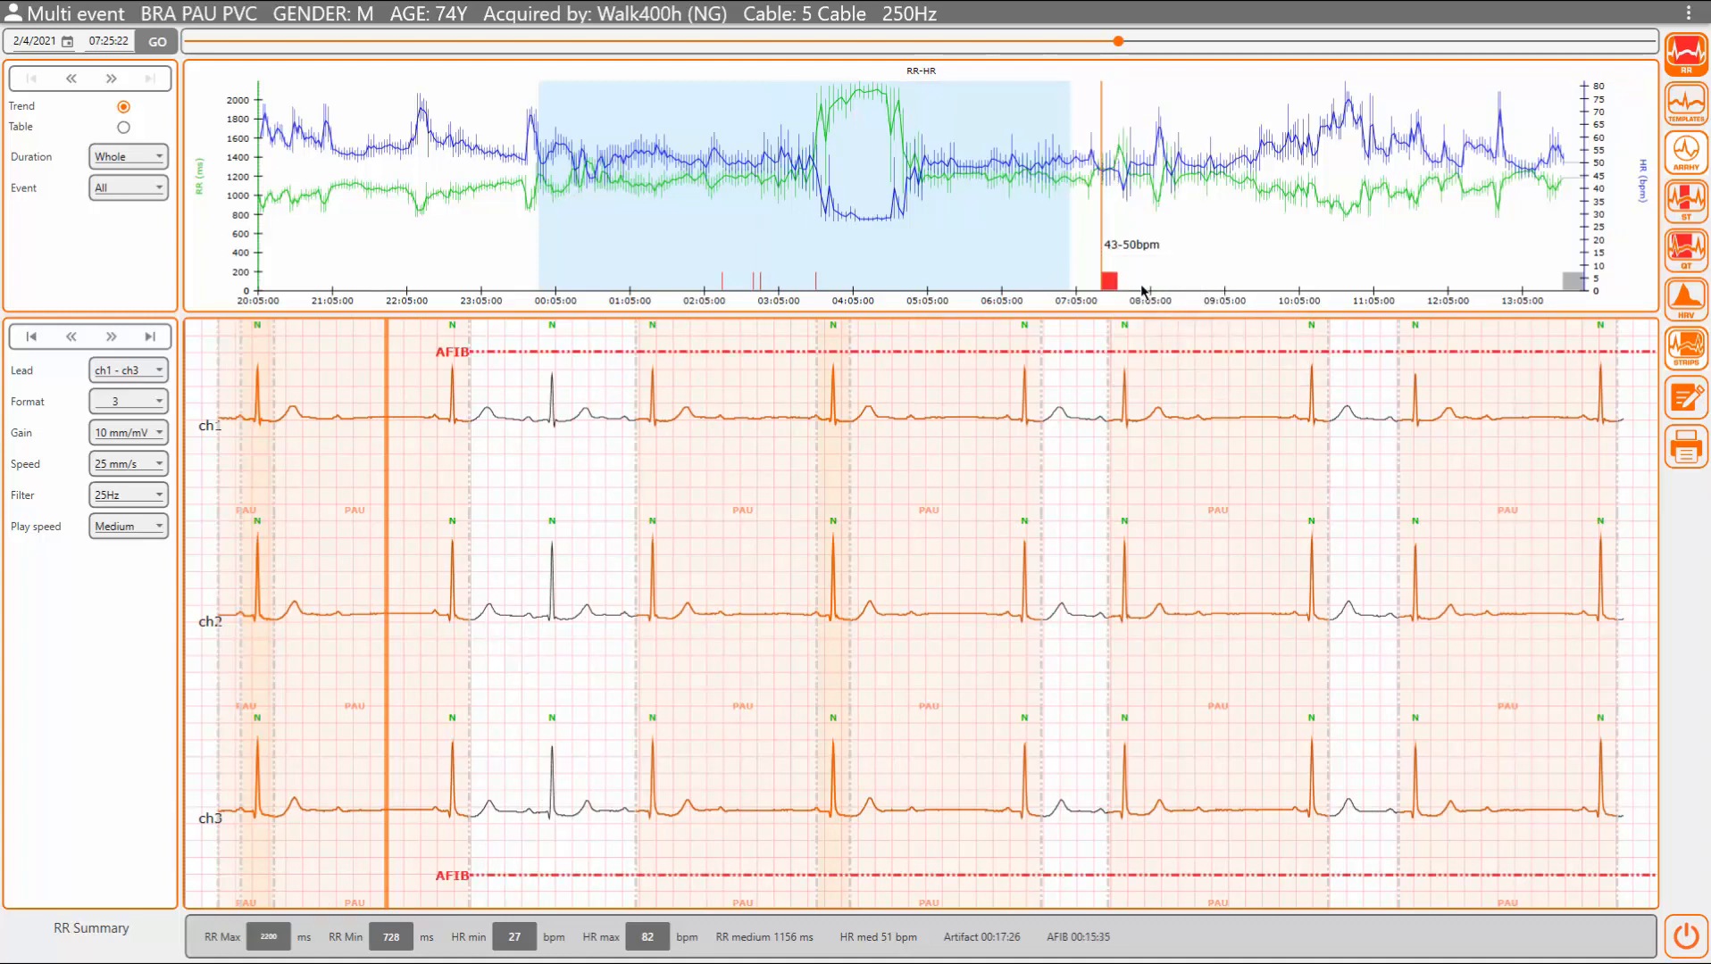
Step: Check the ECG inside the inserted AFIB section and remove AFIB from 07:21:46 to about 7:41 AM on the trend
click(1110, 293)
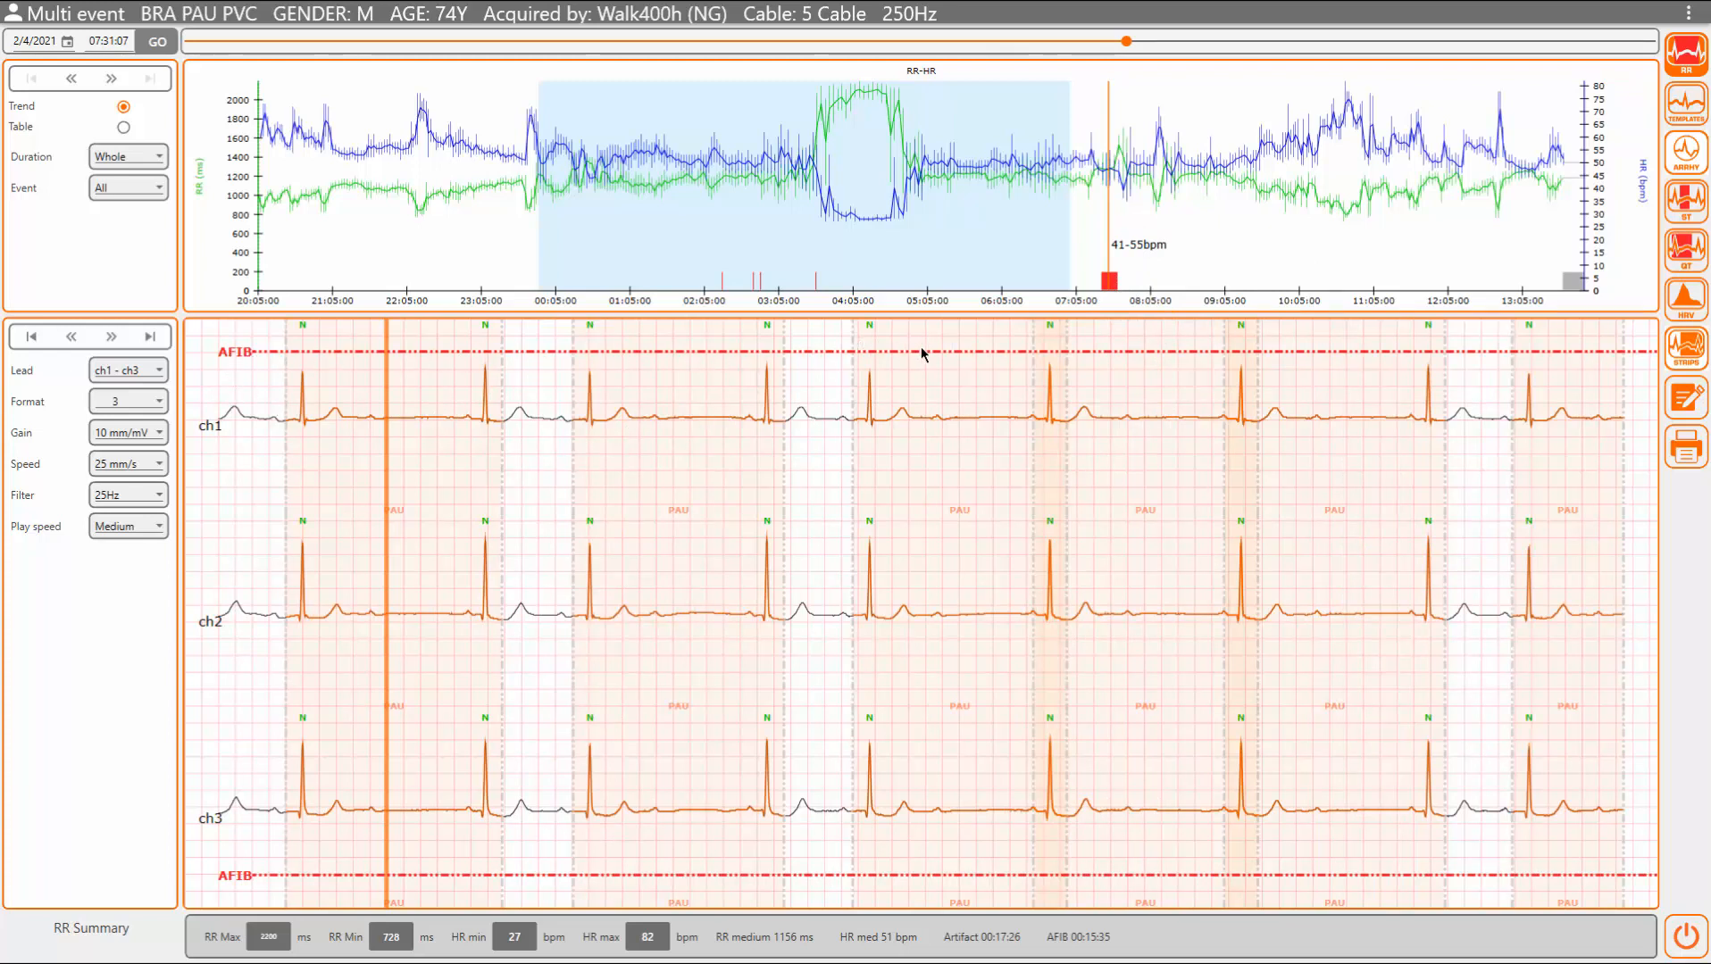
click(1116, 275)
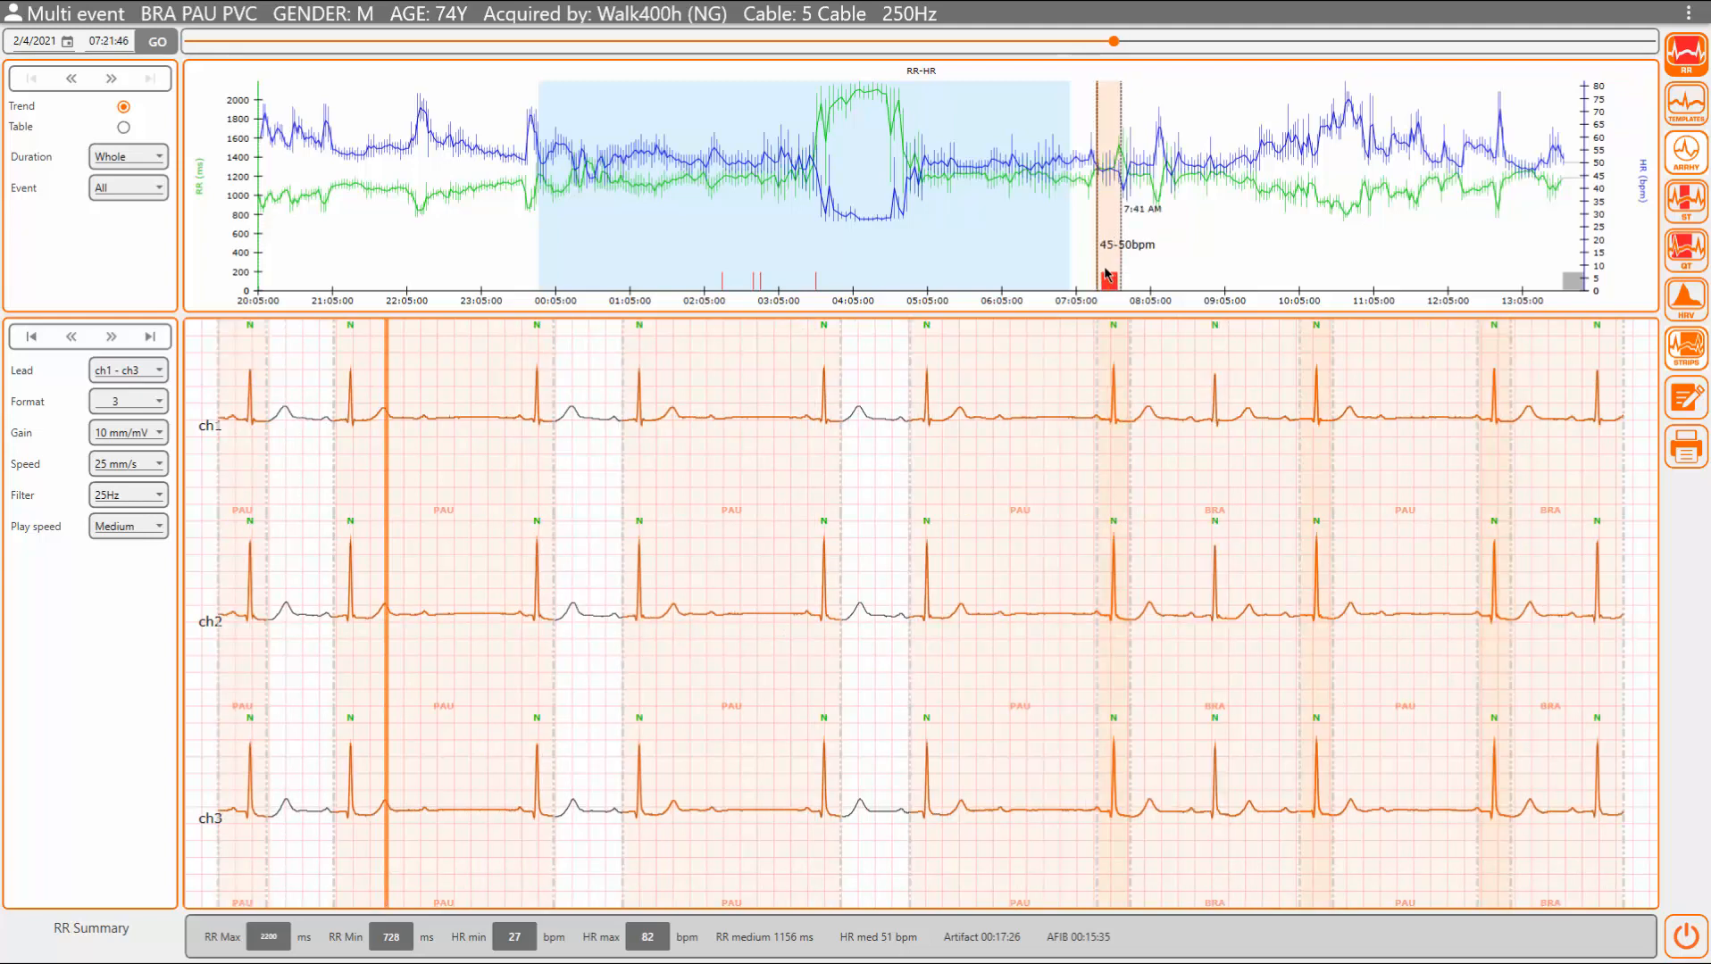
right_click(1105, 273)
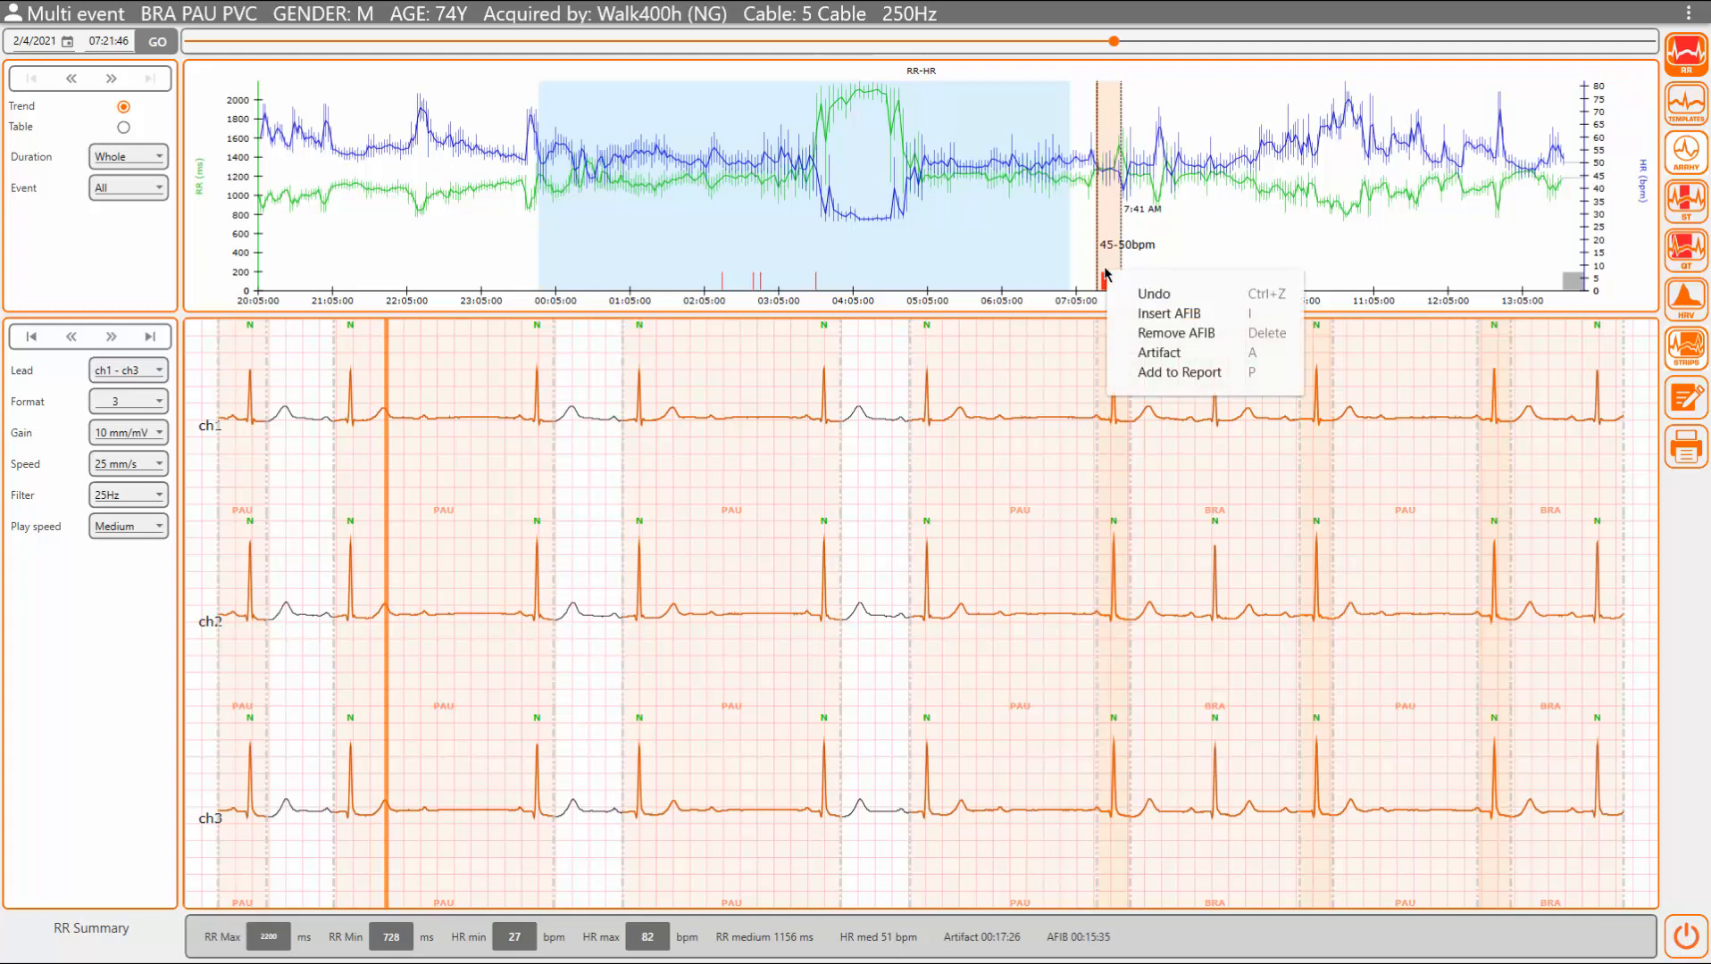
click(1184, 334)
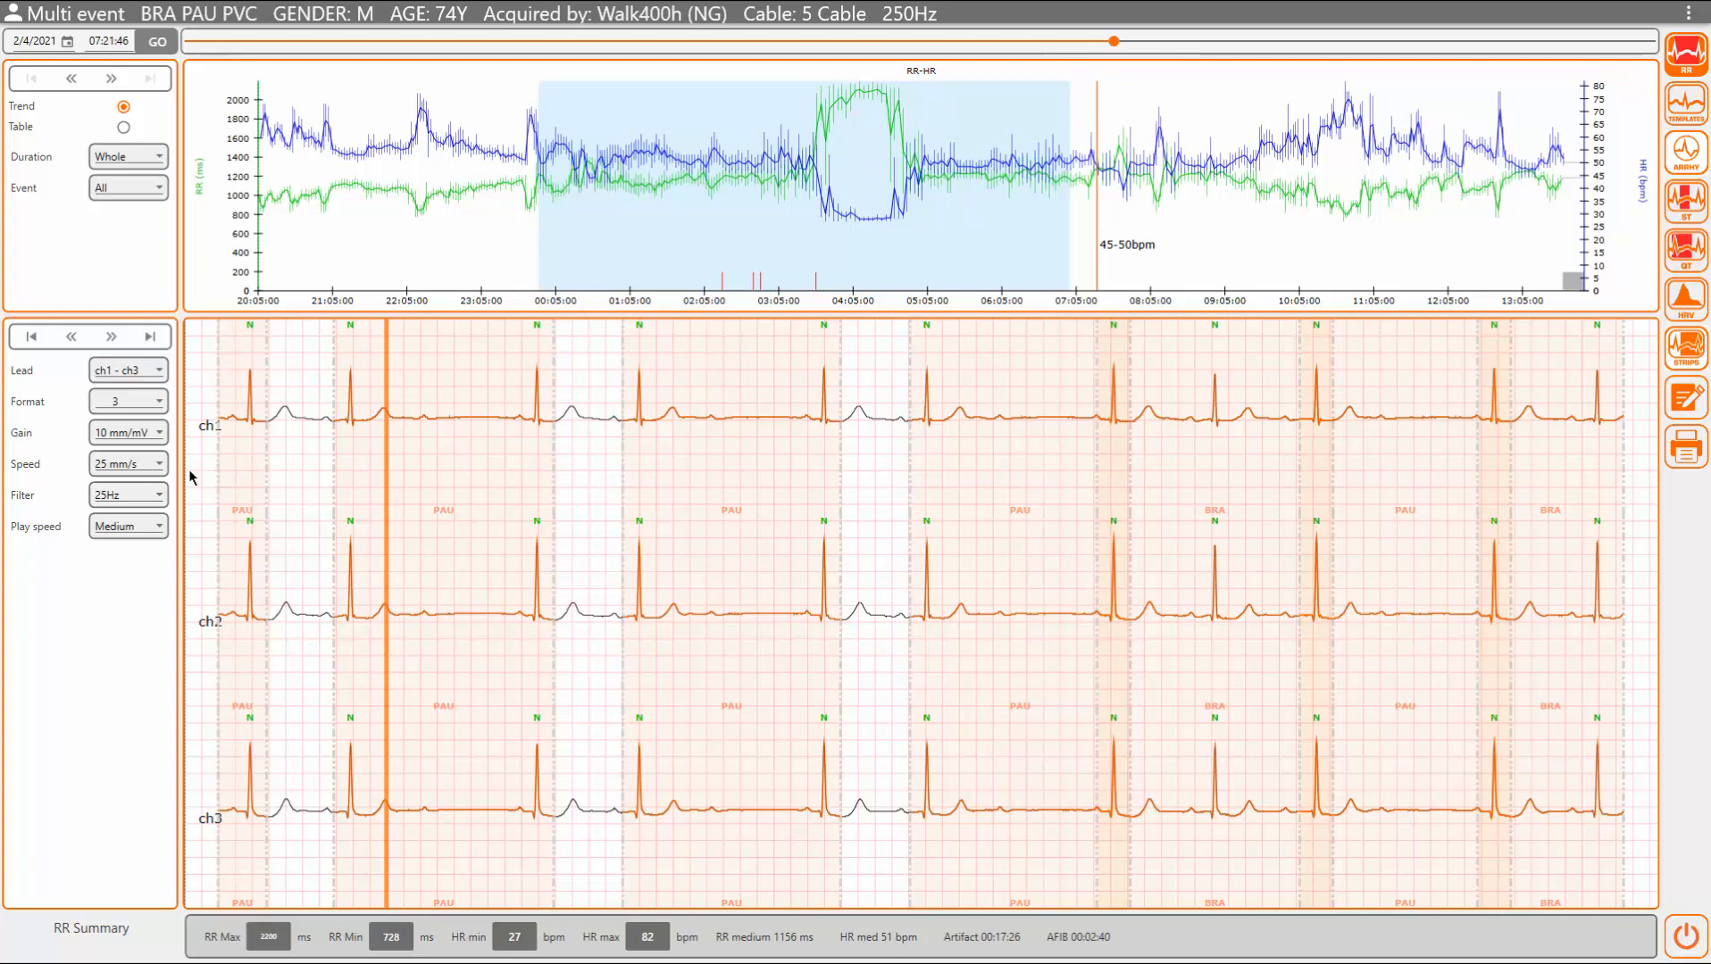
Step: Switch the ECG display format to one channel and back to three channels
click(123, 407)
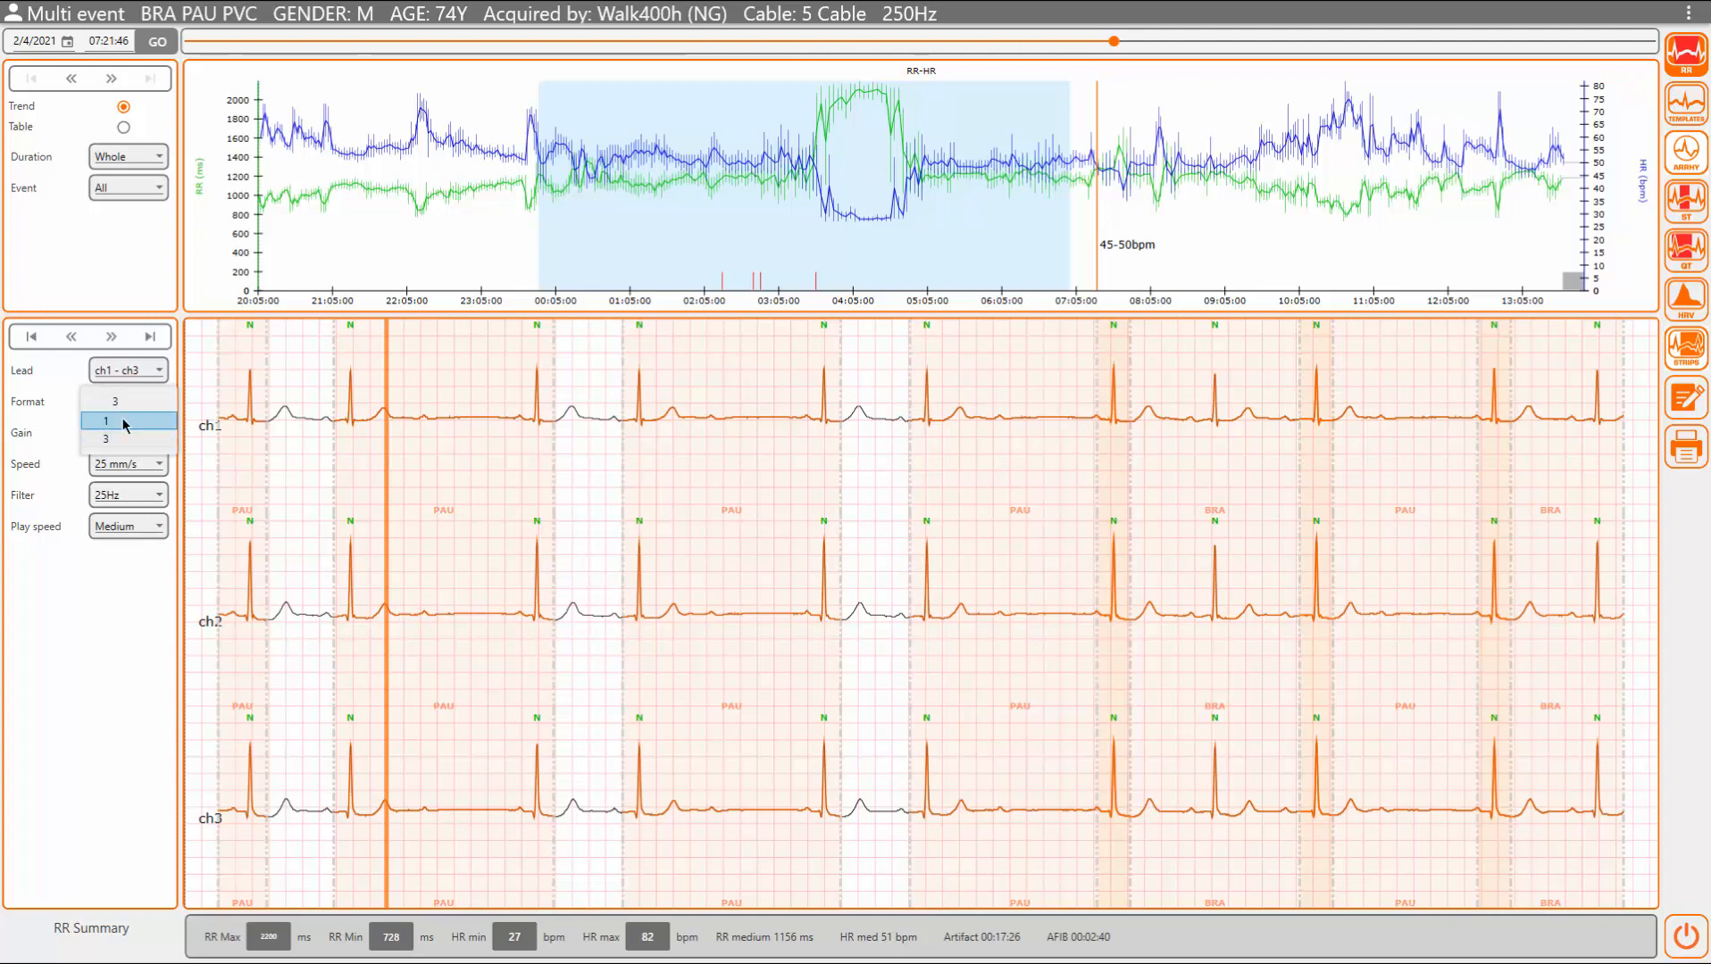
click(125, 422)
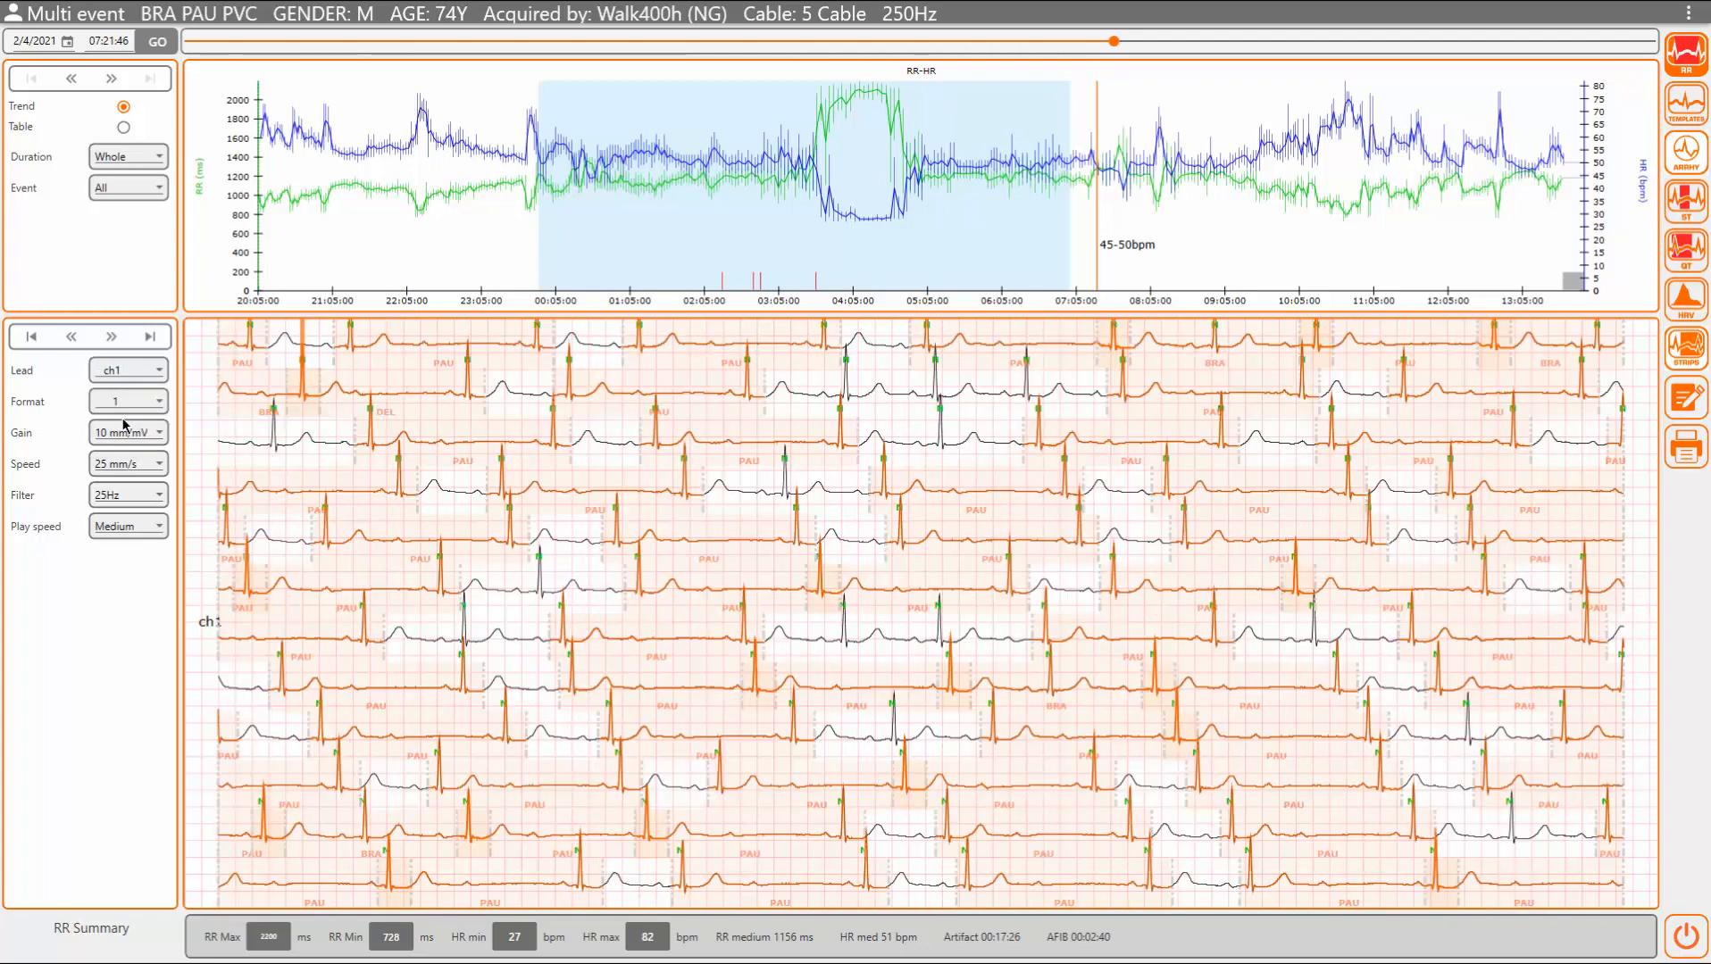
click(136, 406)
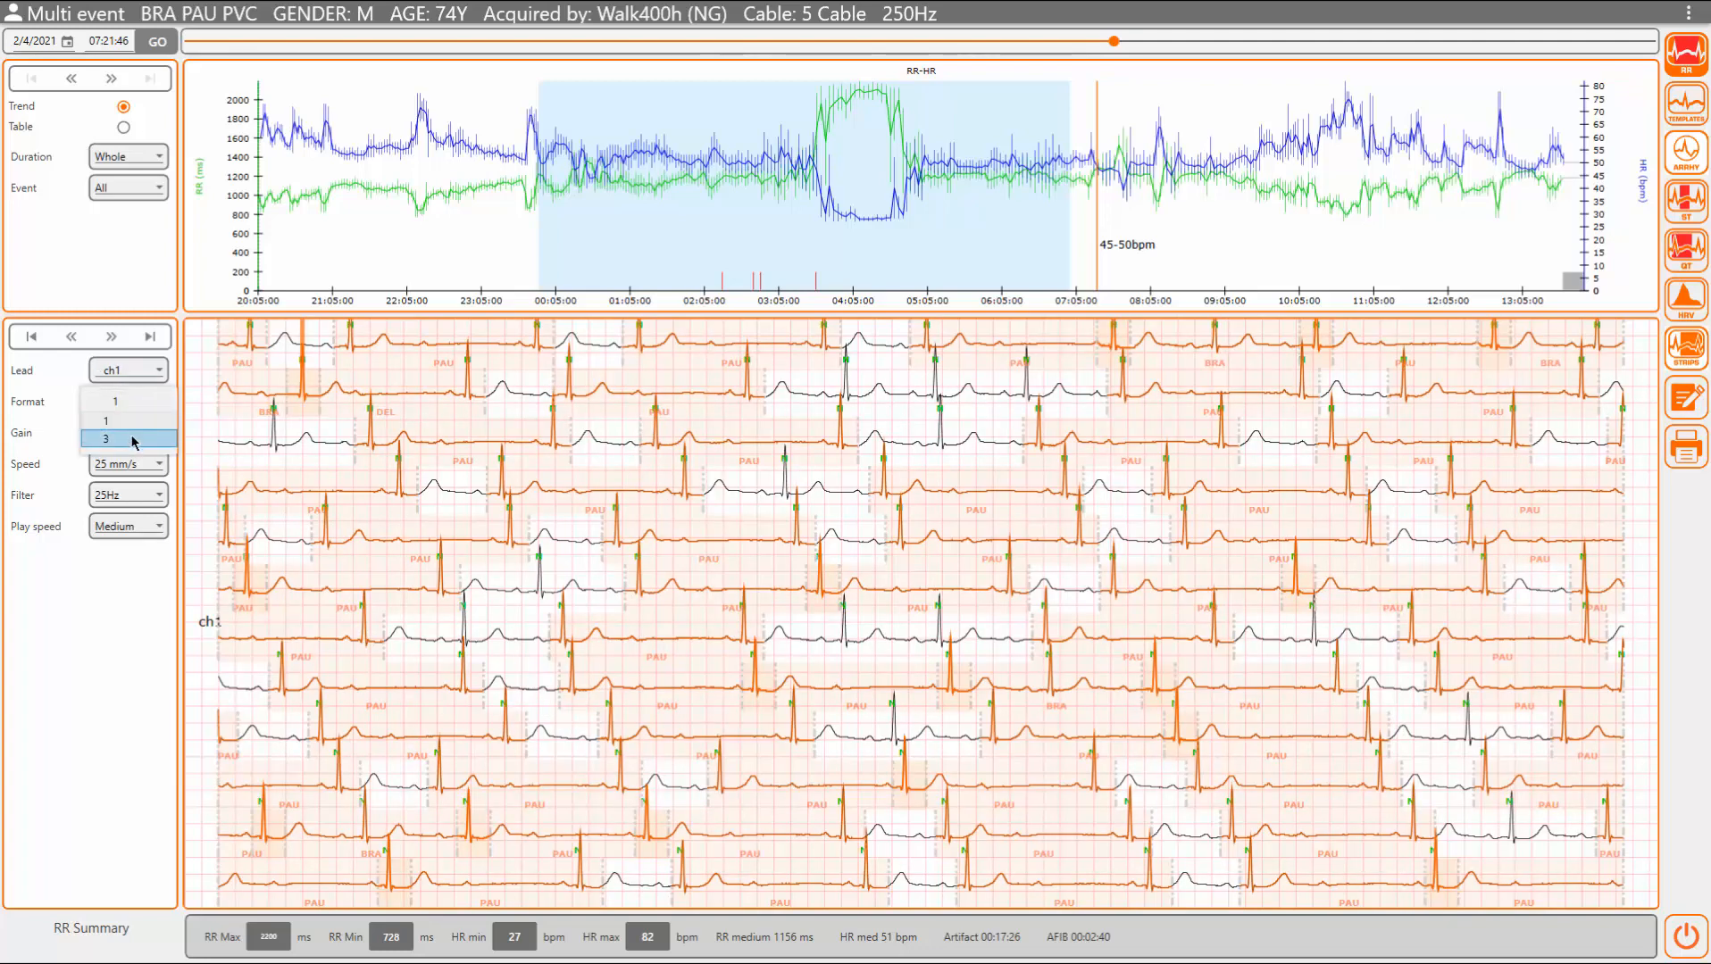
click(133, 439)
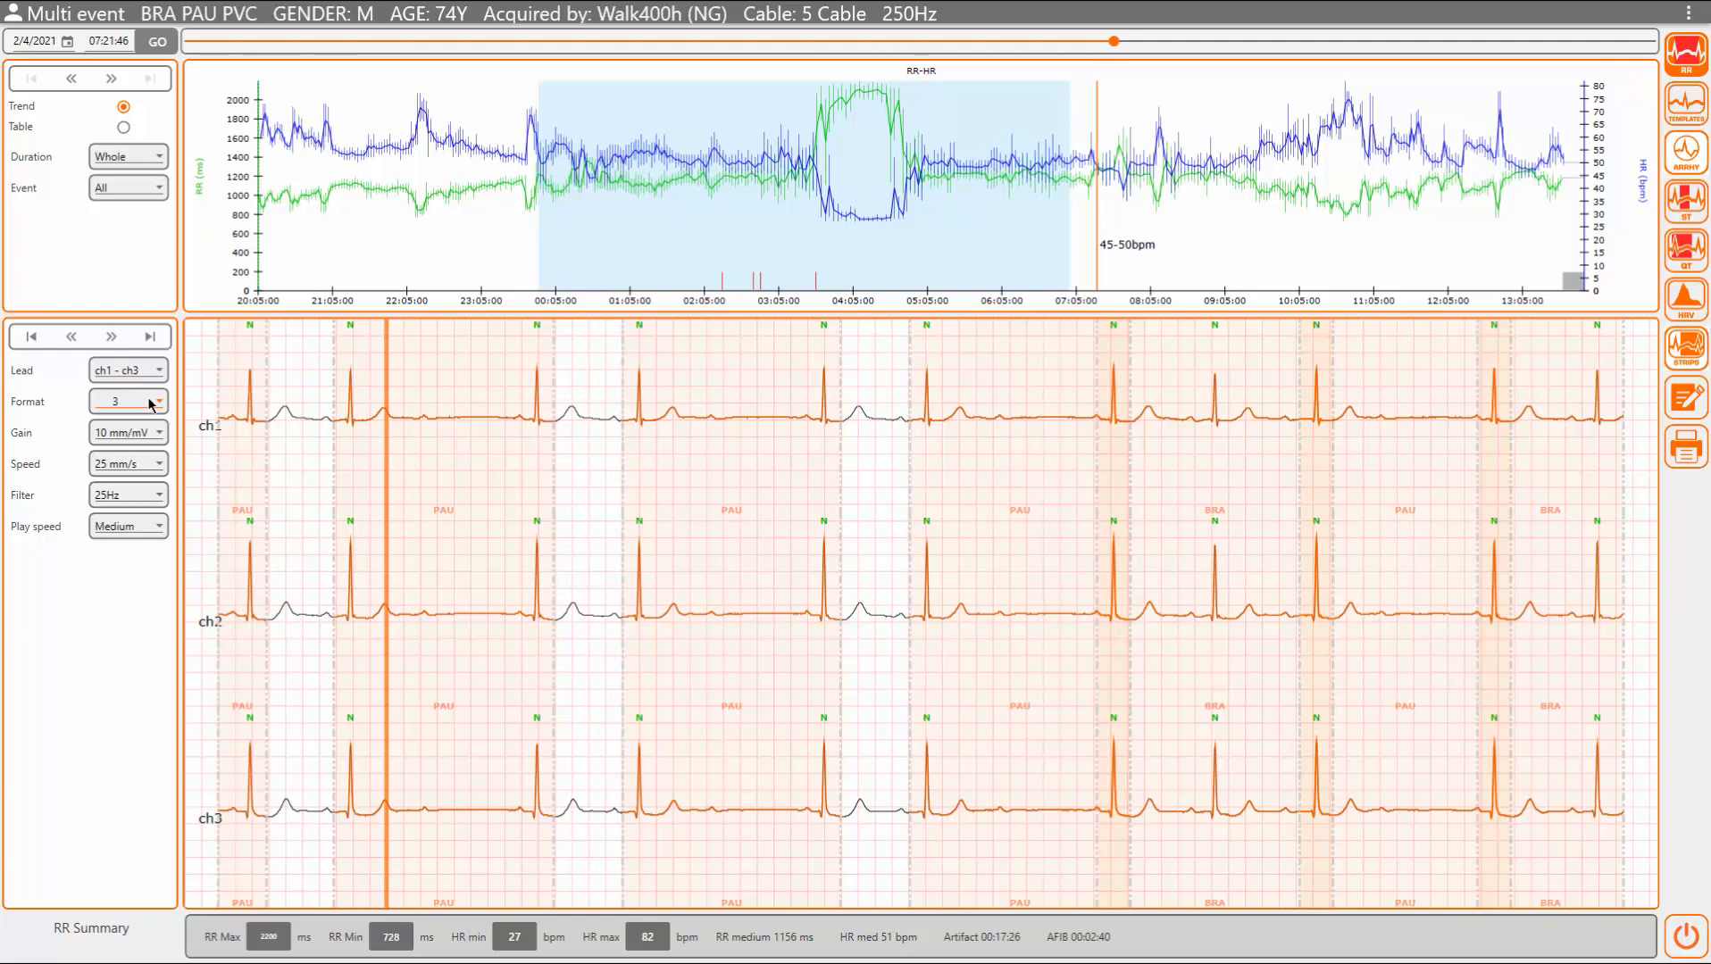
Step: Set the ECG display to format 1, with a gain of 5 mm/mV and a speed of 5 mm/s
click(147, 401)
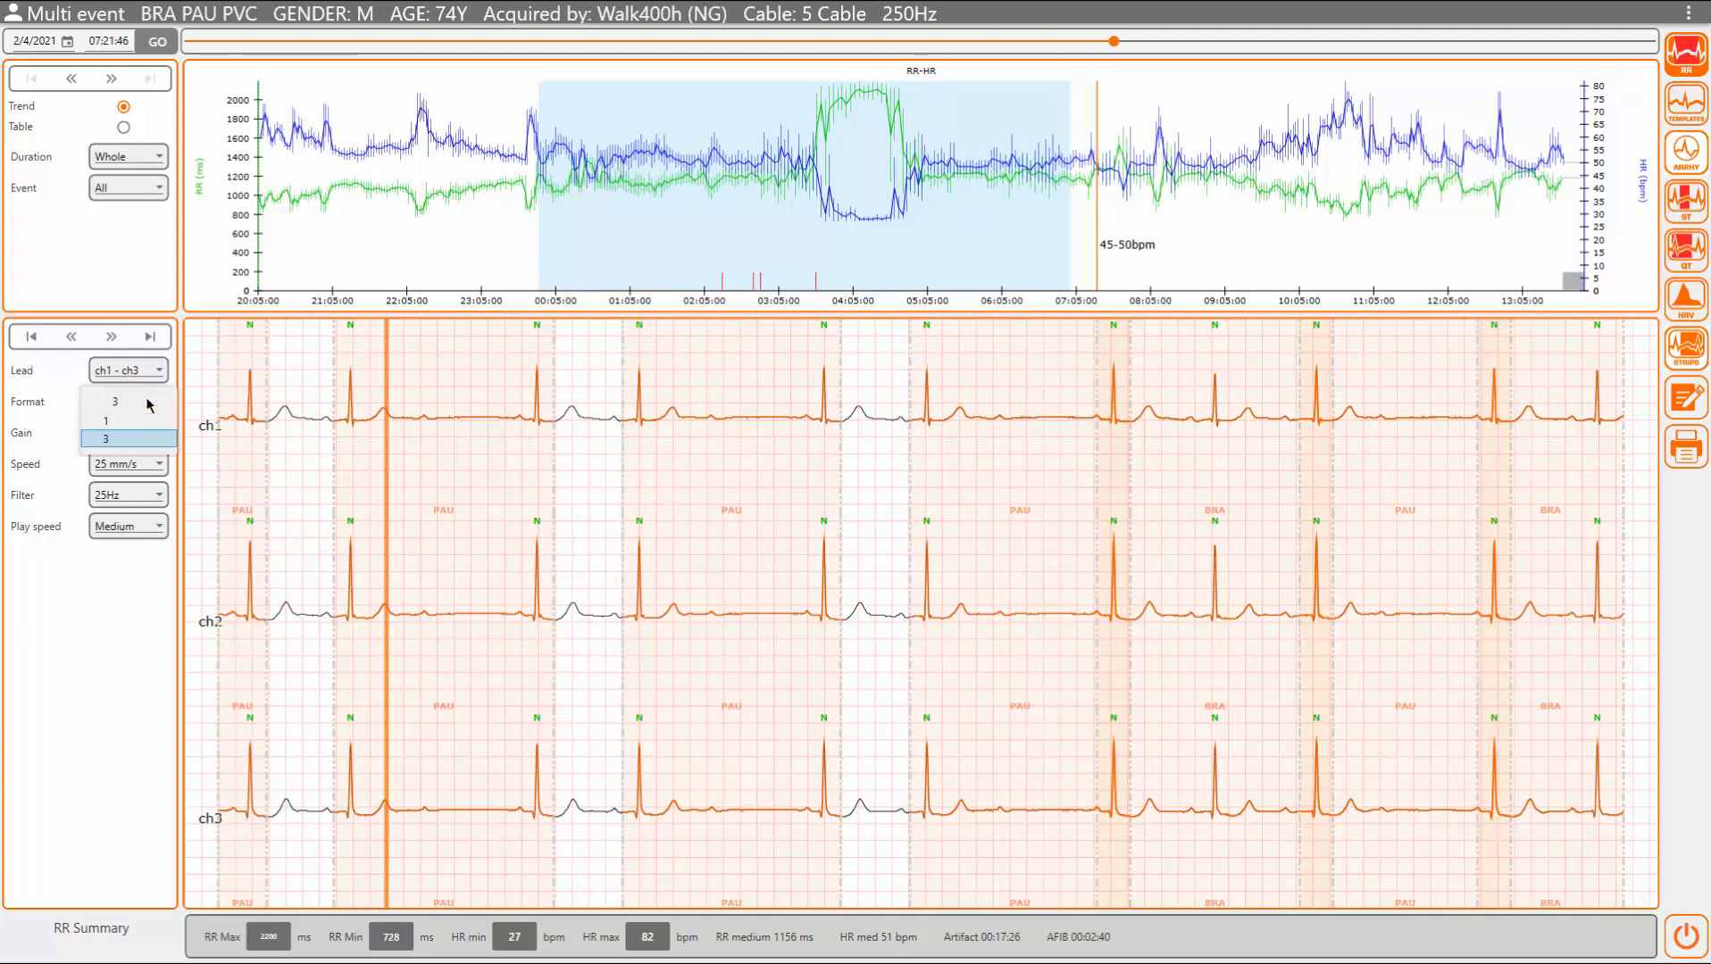
click(132, 419)
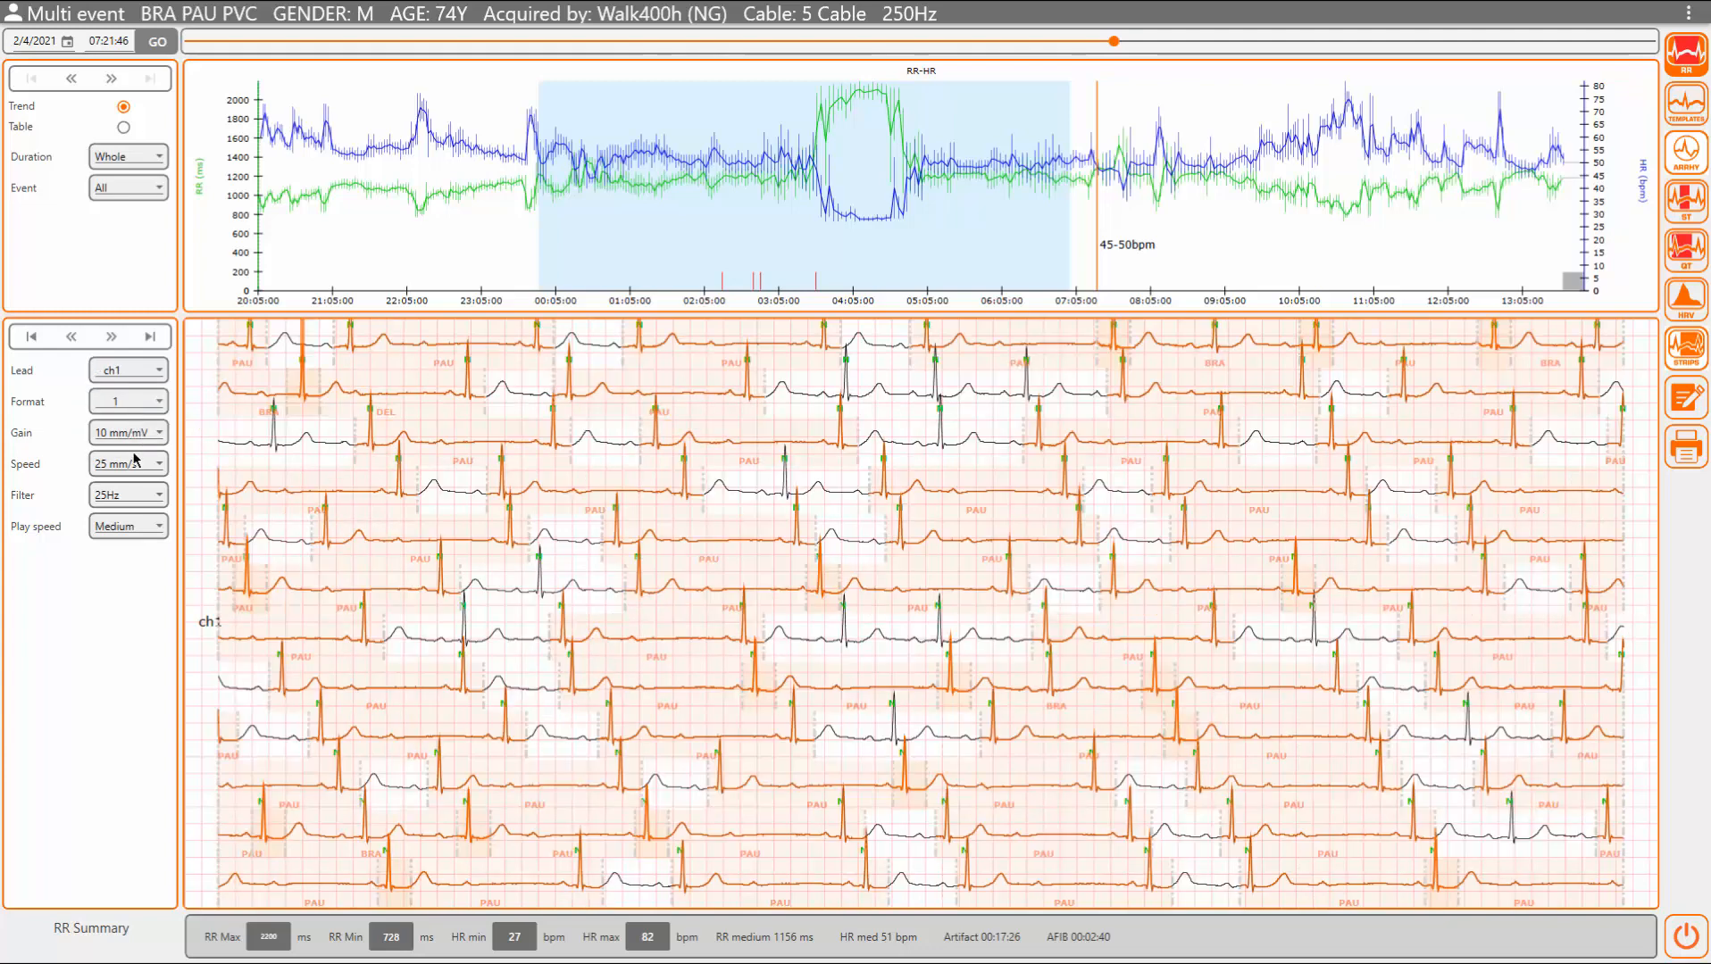
click(123, 441)
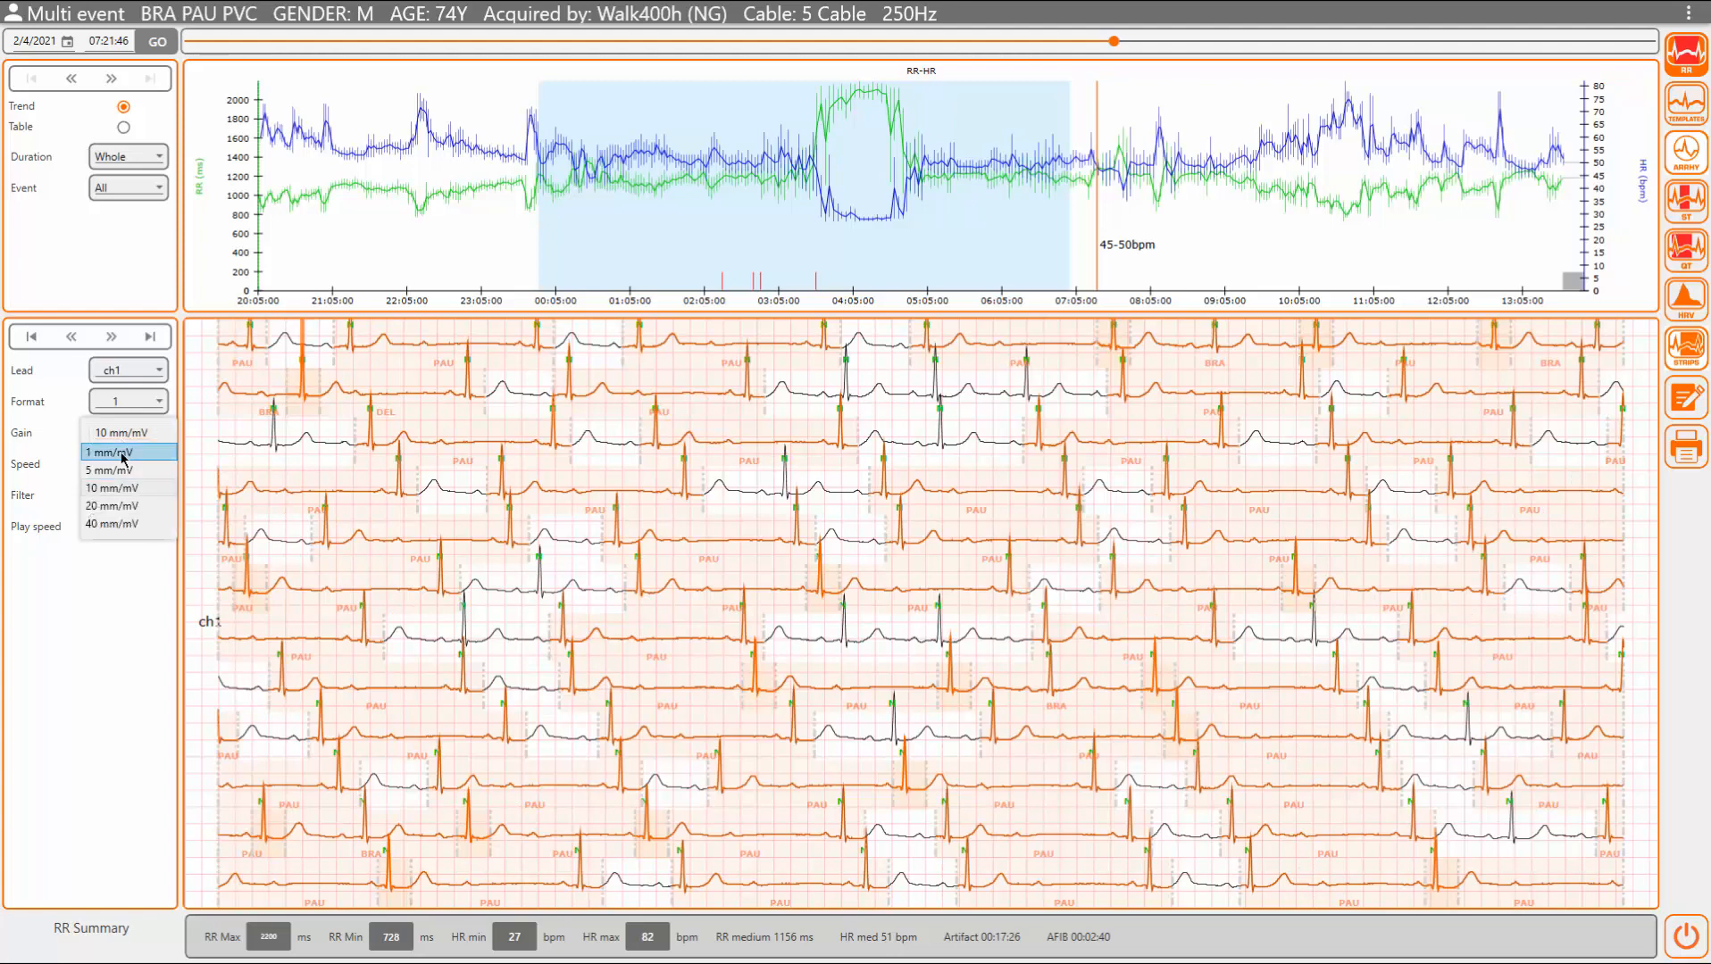
click(123, 471)
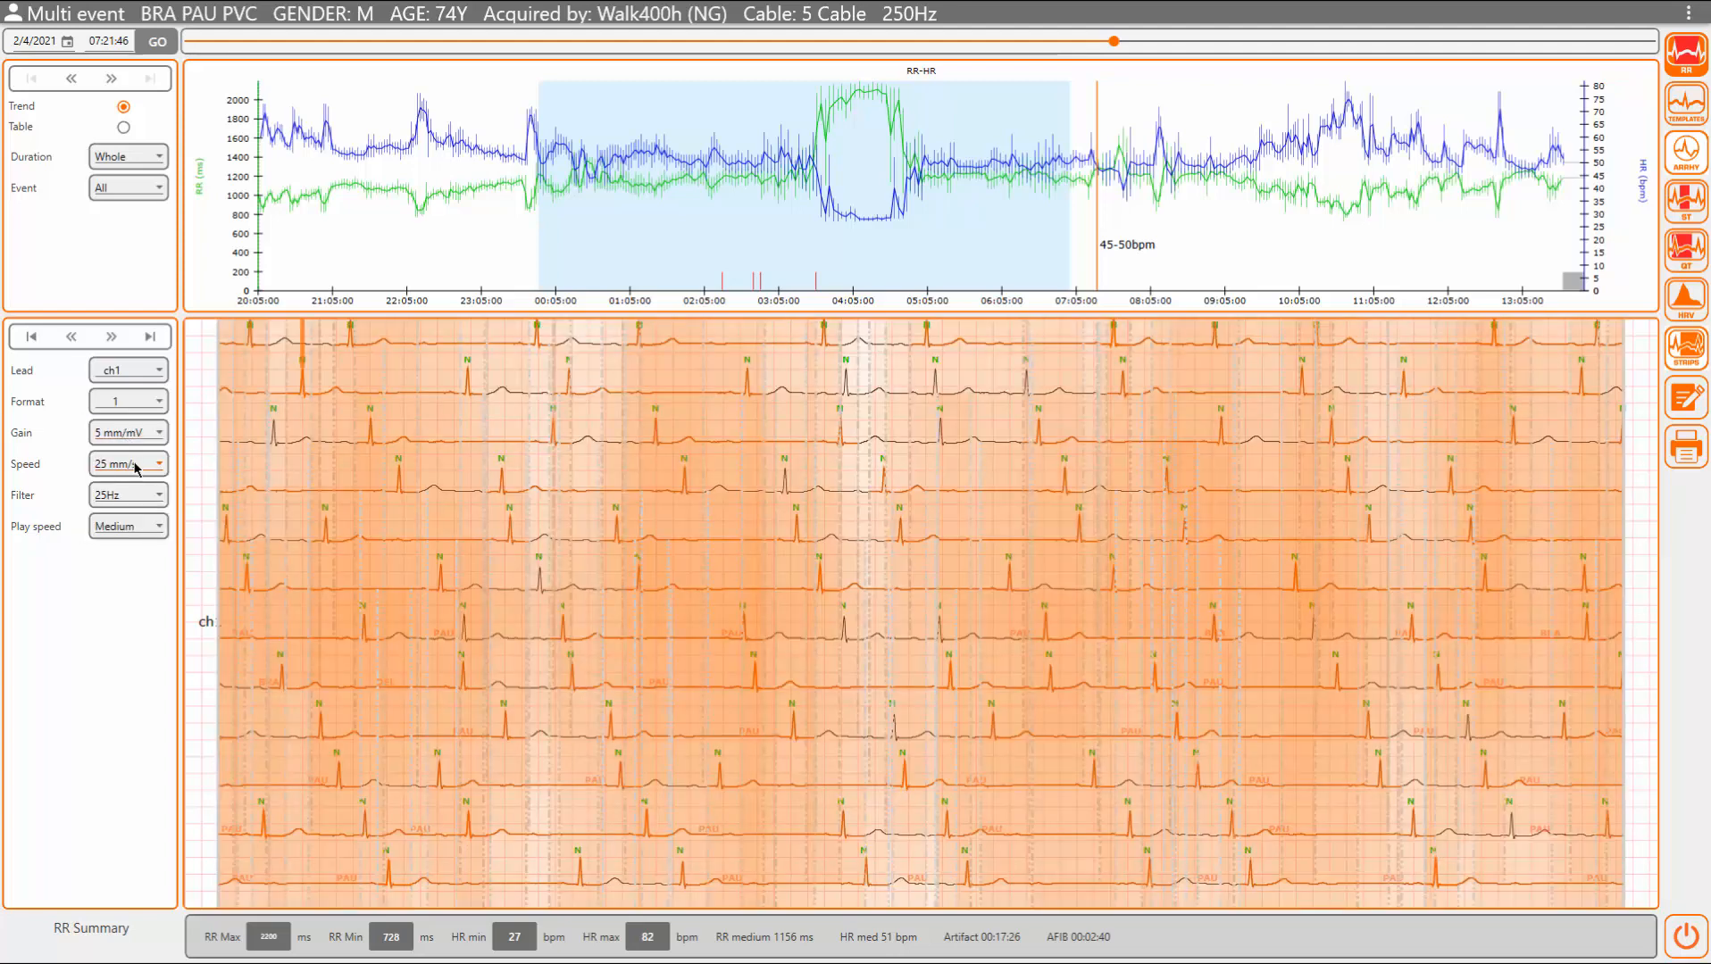
click(135, 468)
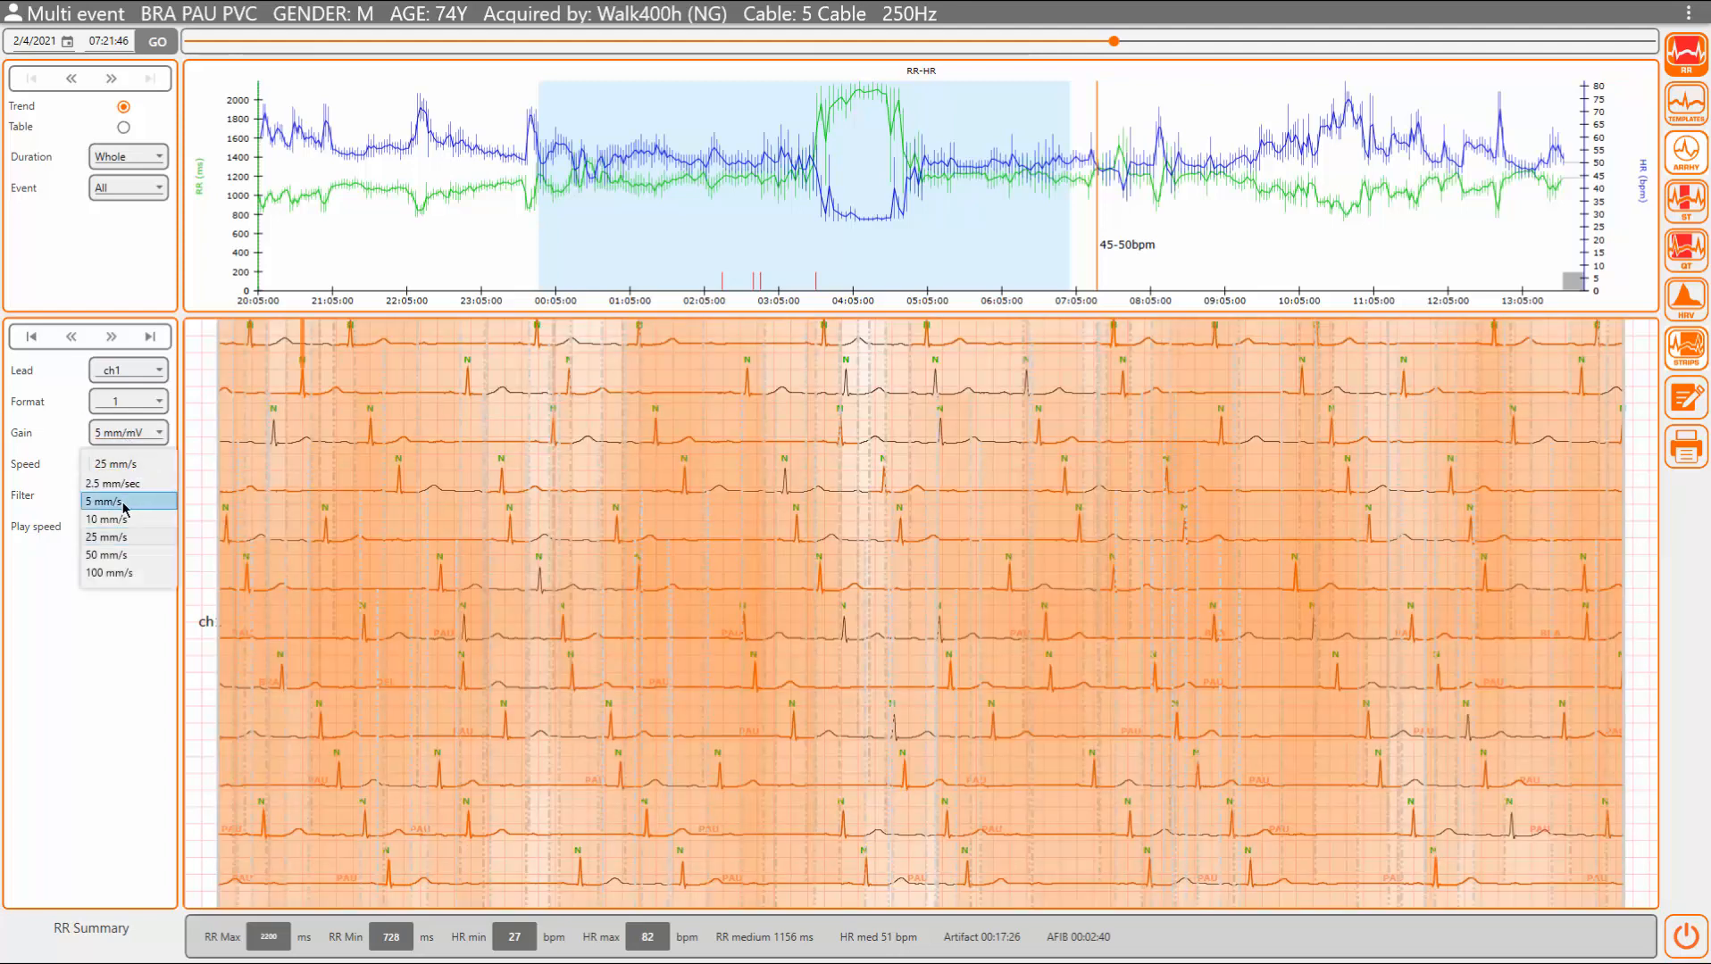
click(124, 506)
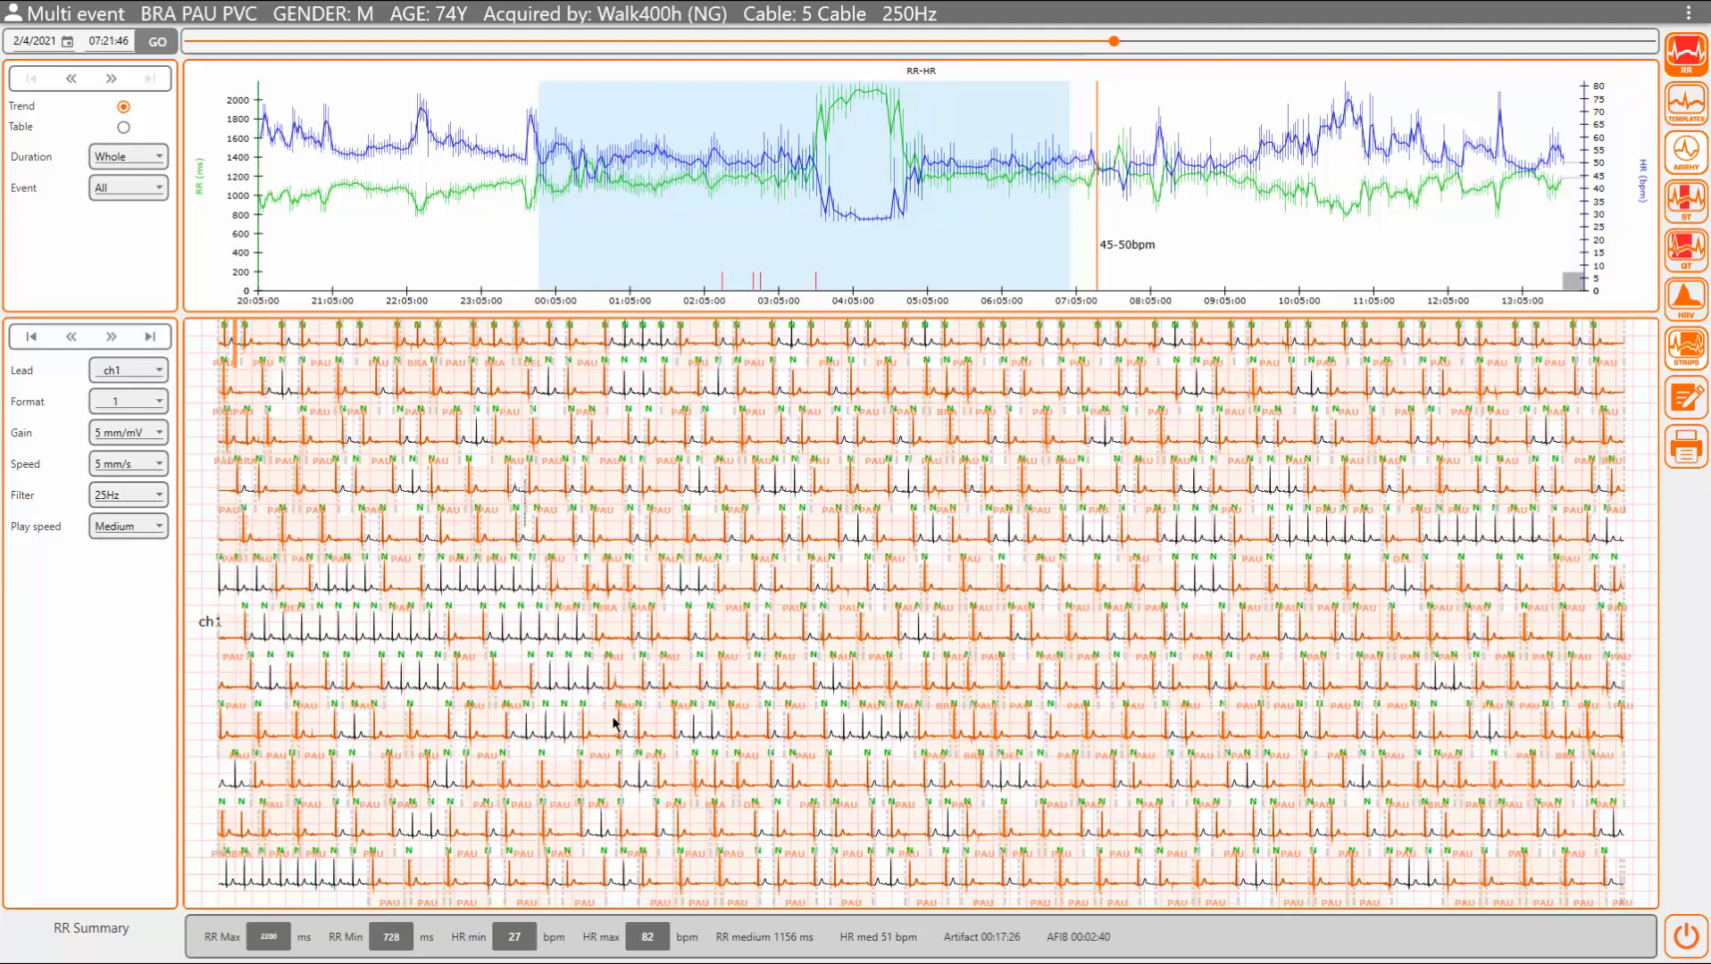
Step: View the single-channel ECG in full screen, and restore the split view with the RR trend
key(t)
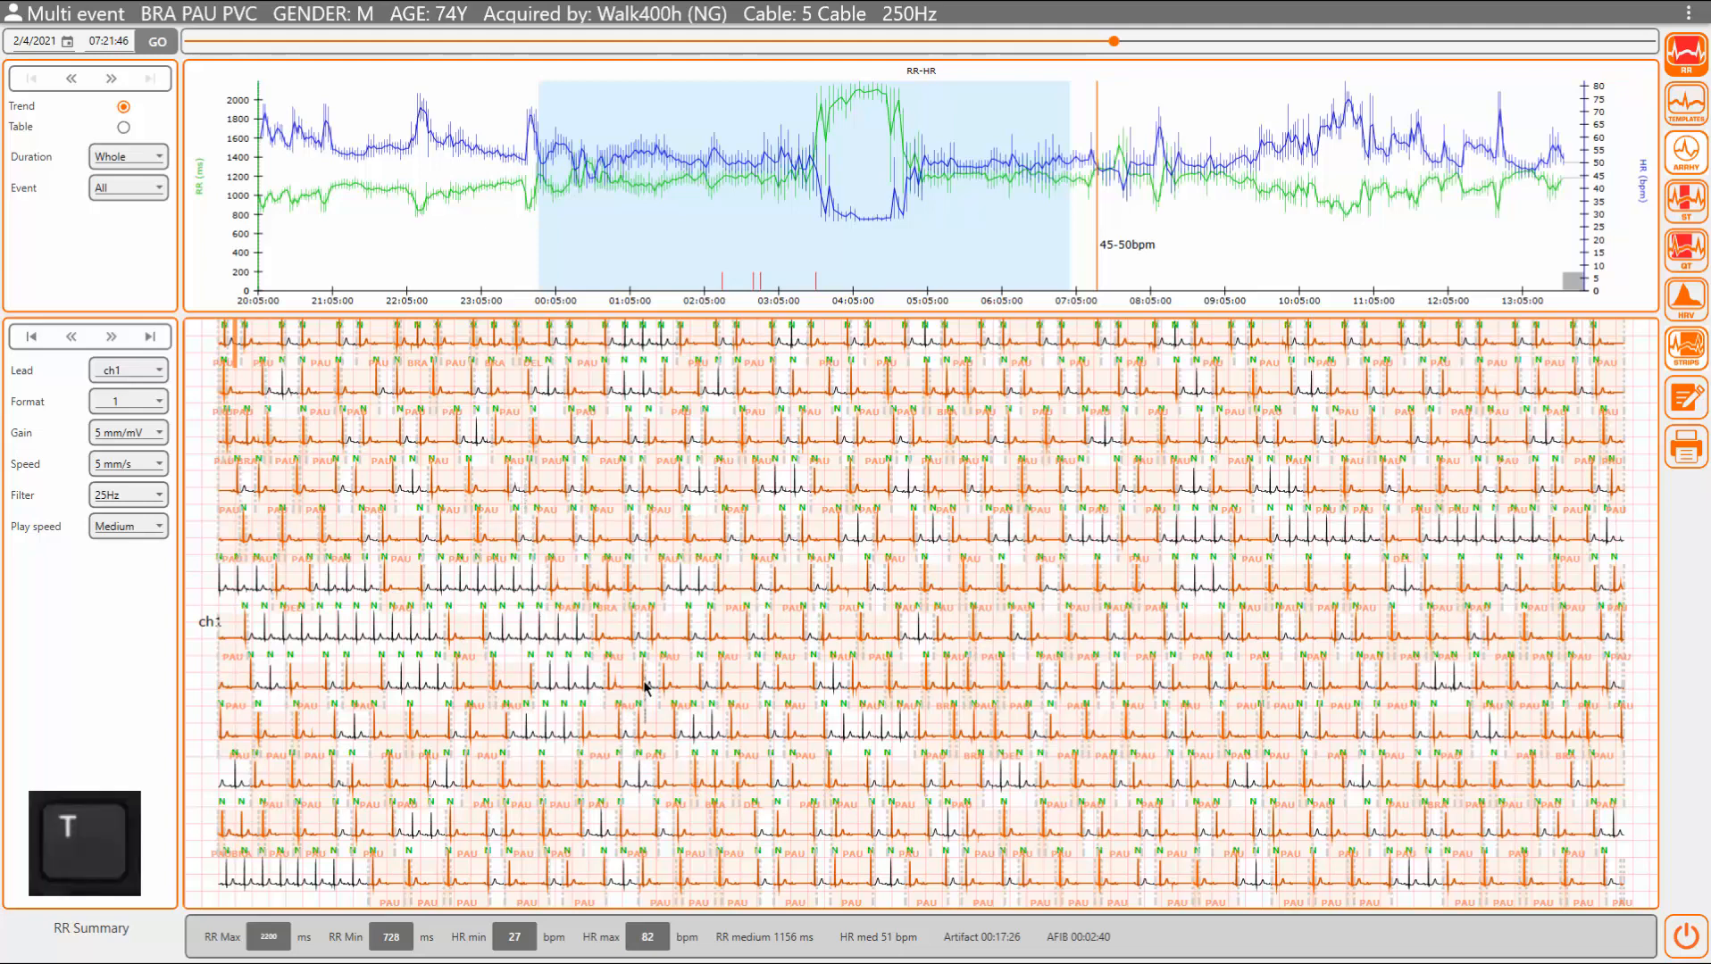
right_click(645, 685)
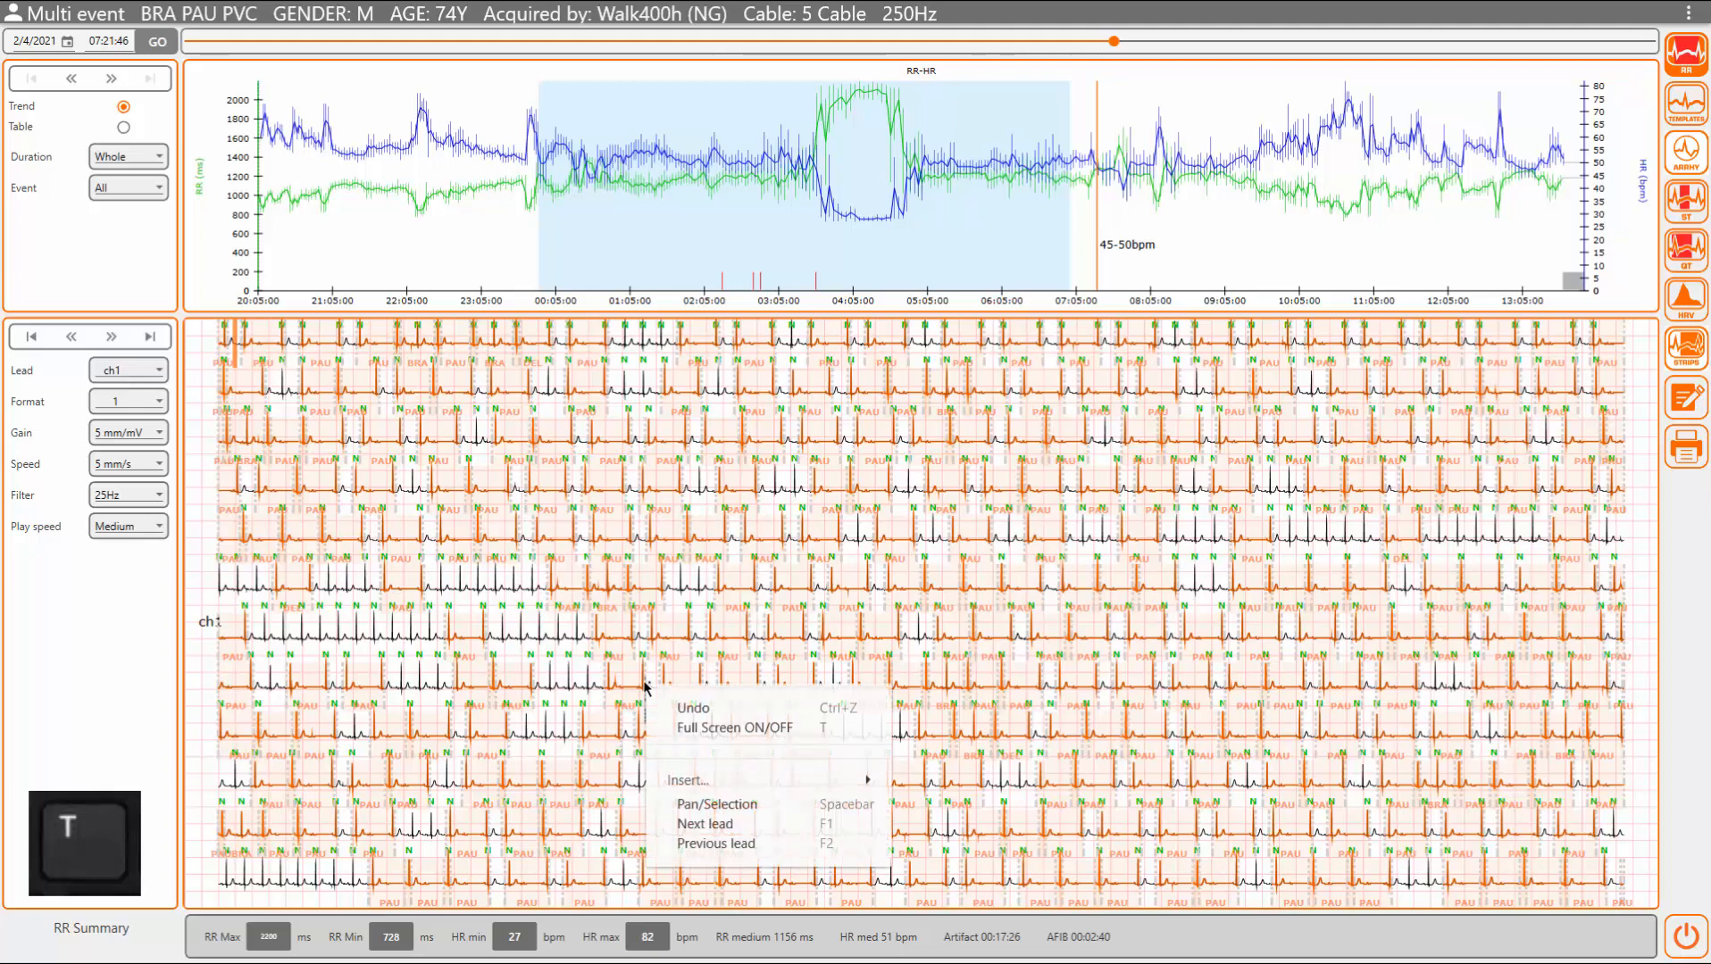
click(728, 729)
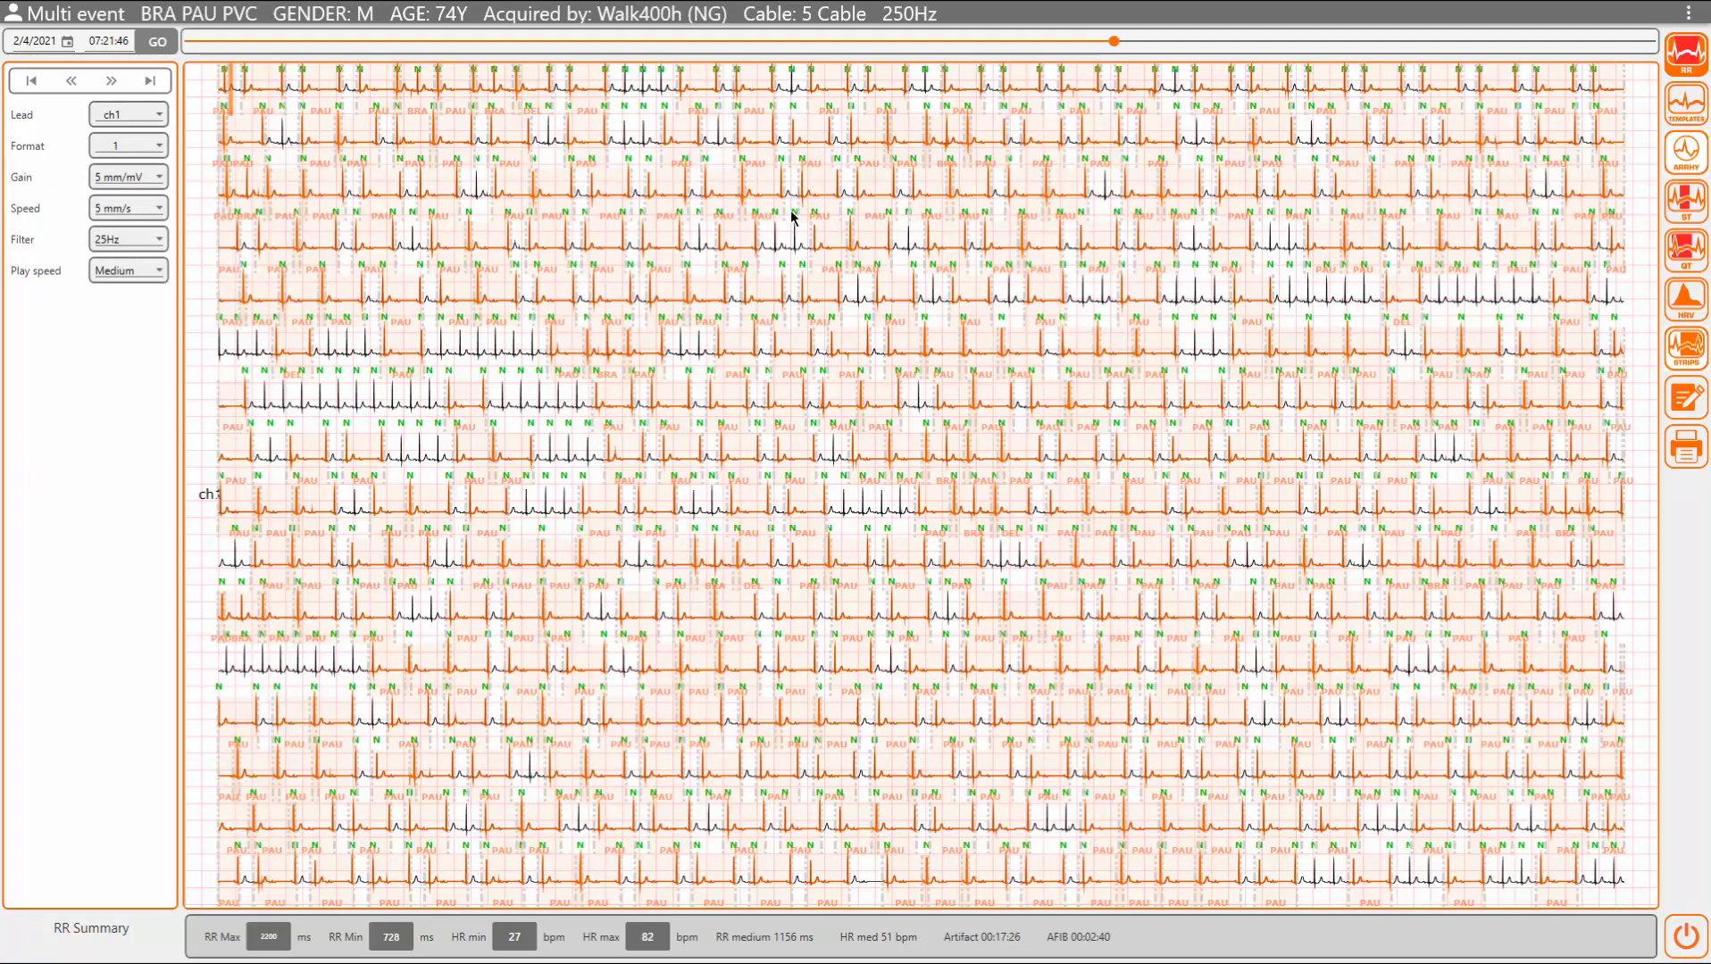
double_click(727, 313)
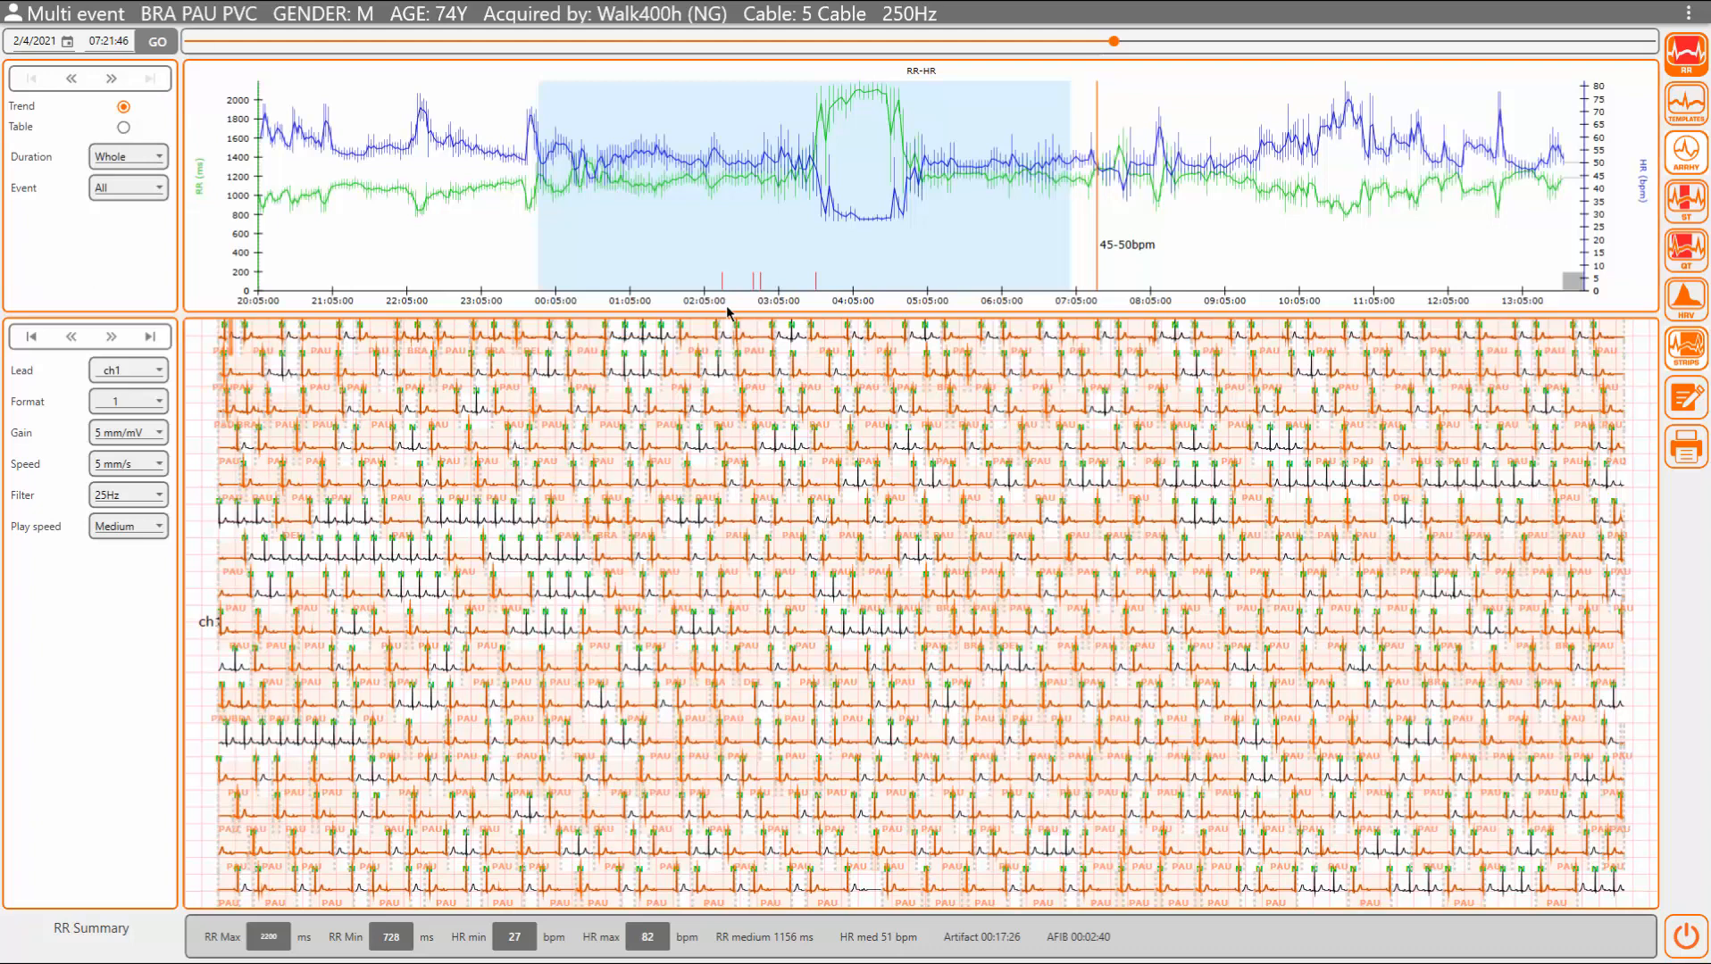
Step: Set the ECG display to format 3, with a gain of 10 mm/mV and a speed of 25 mm/s
click(103, 404)
click(111, 446)
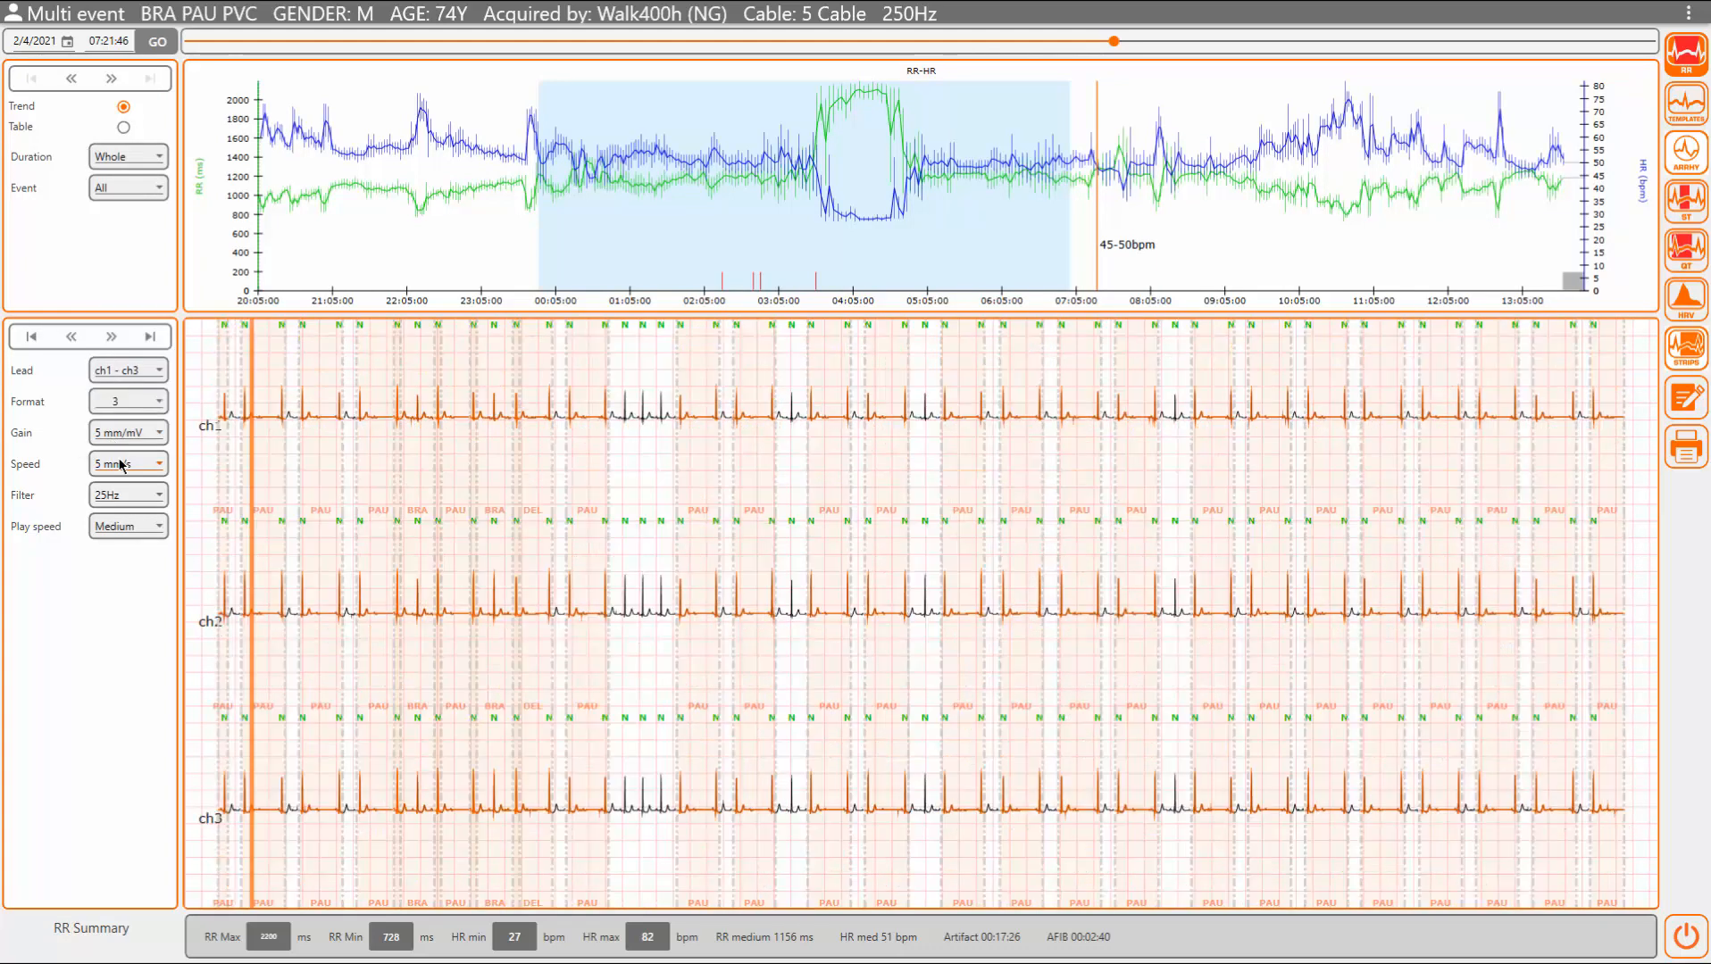
click(119, 436)
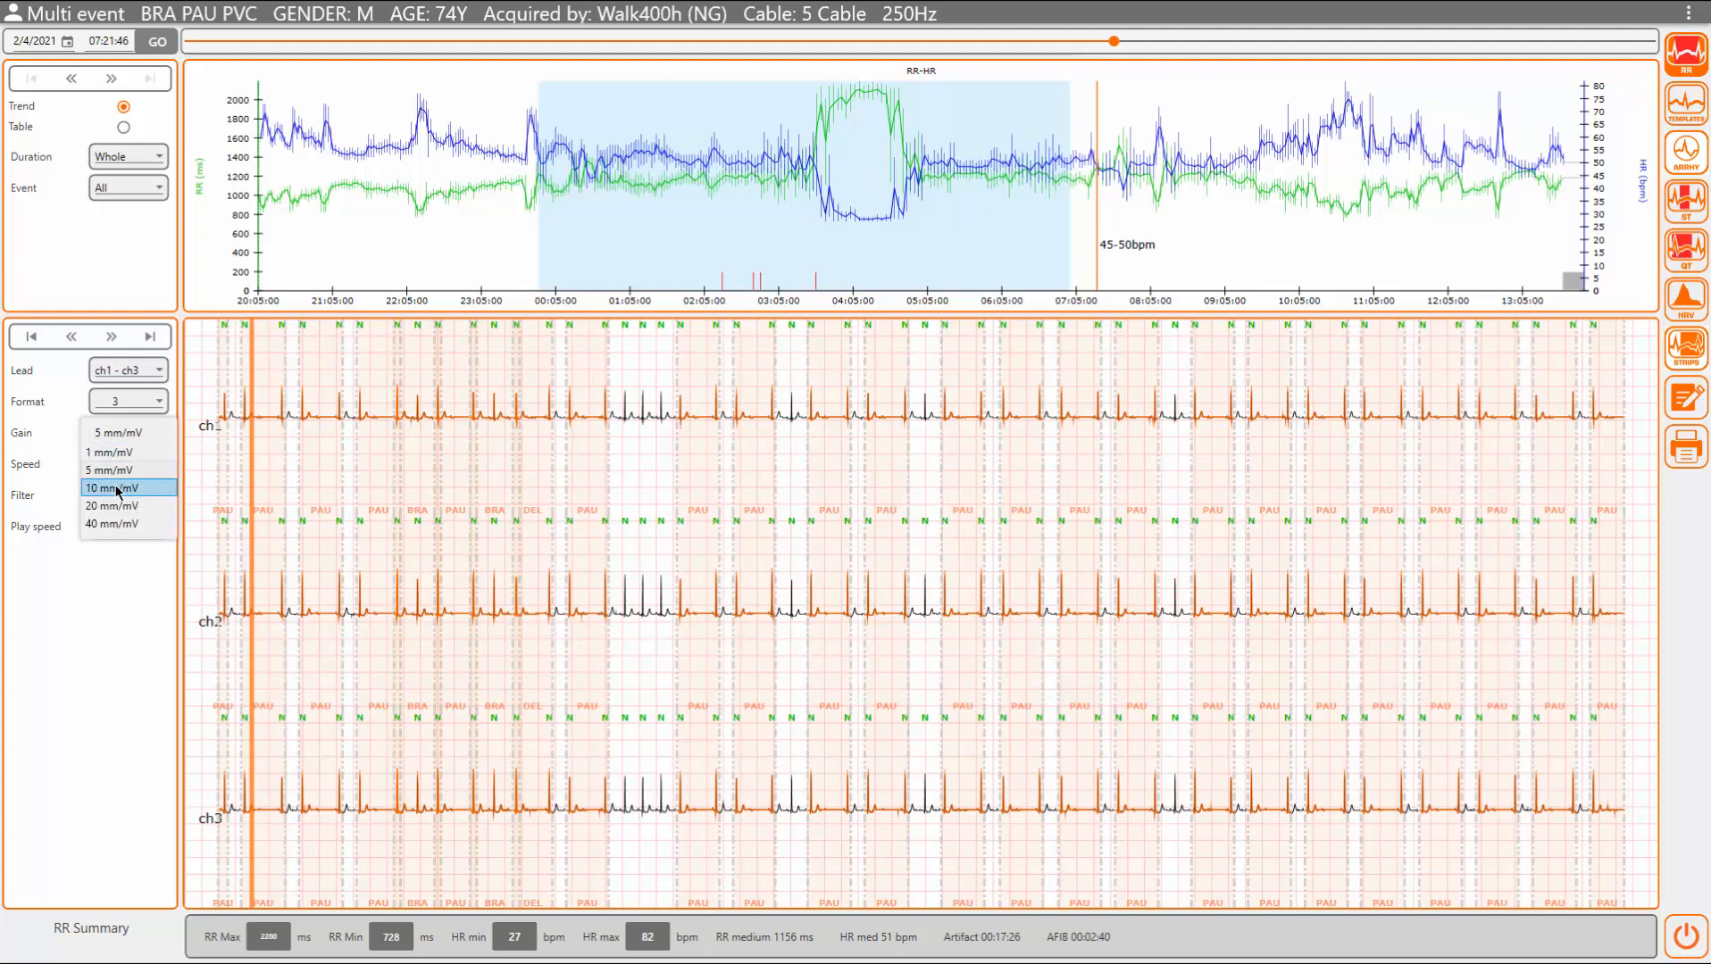
click(119, 489)
click(120, 468)
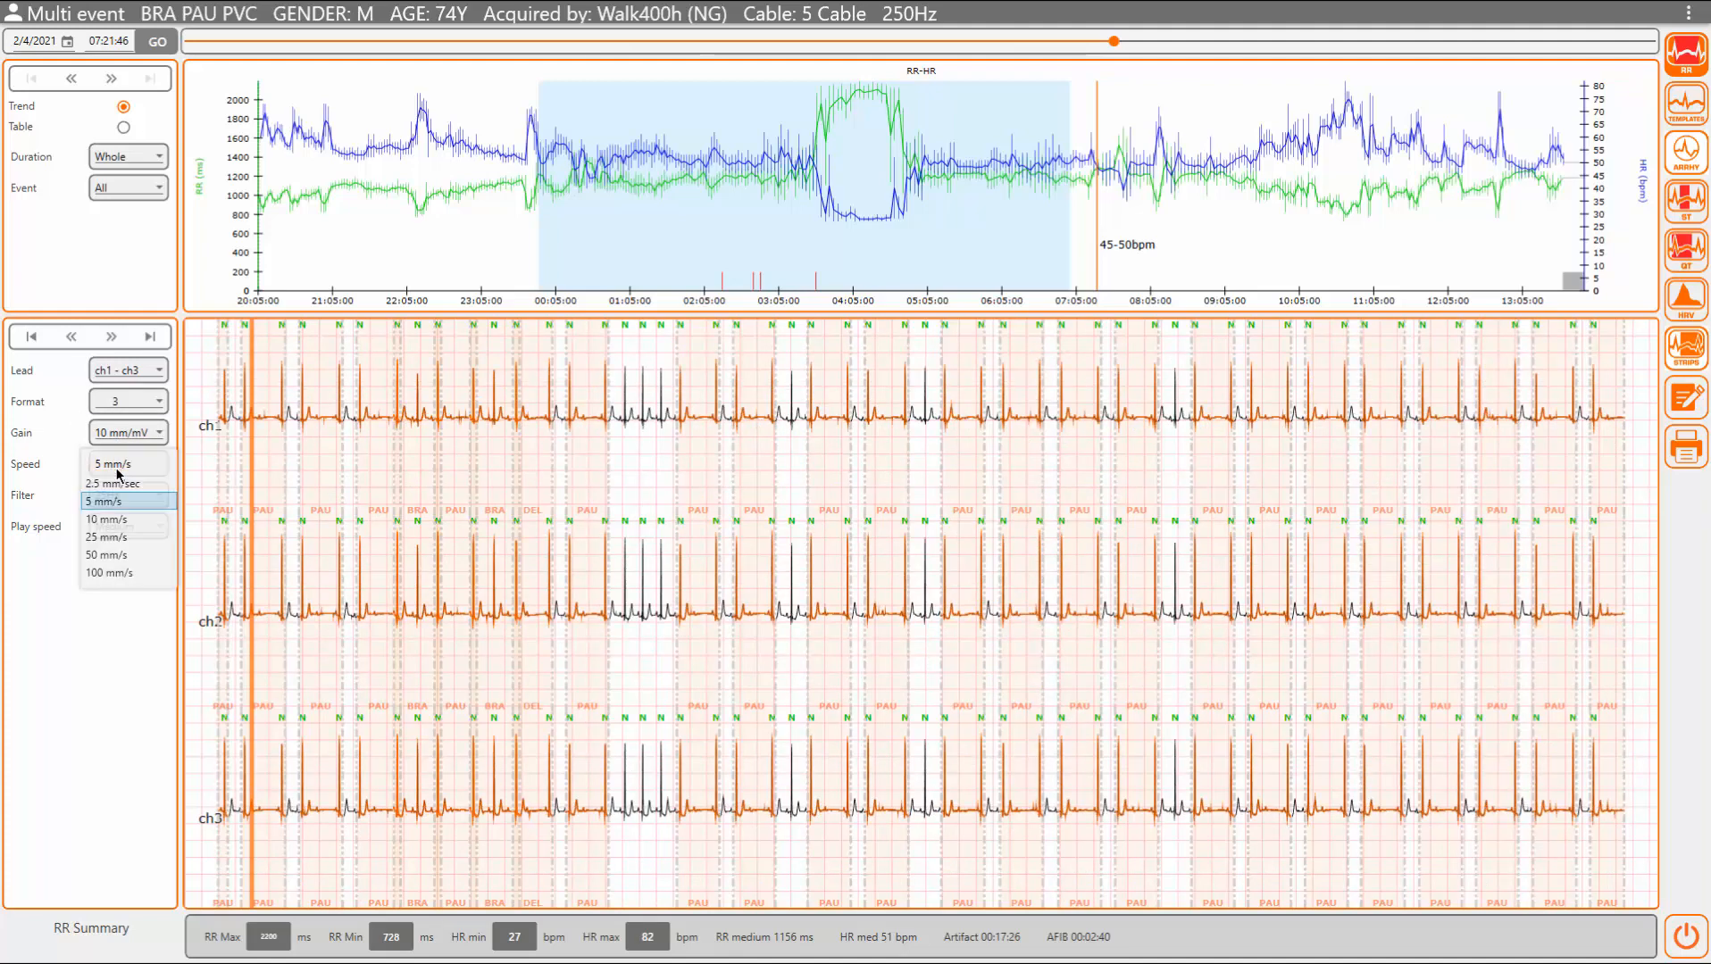
click(106, 539)
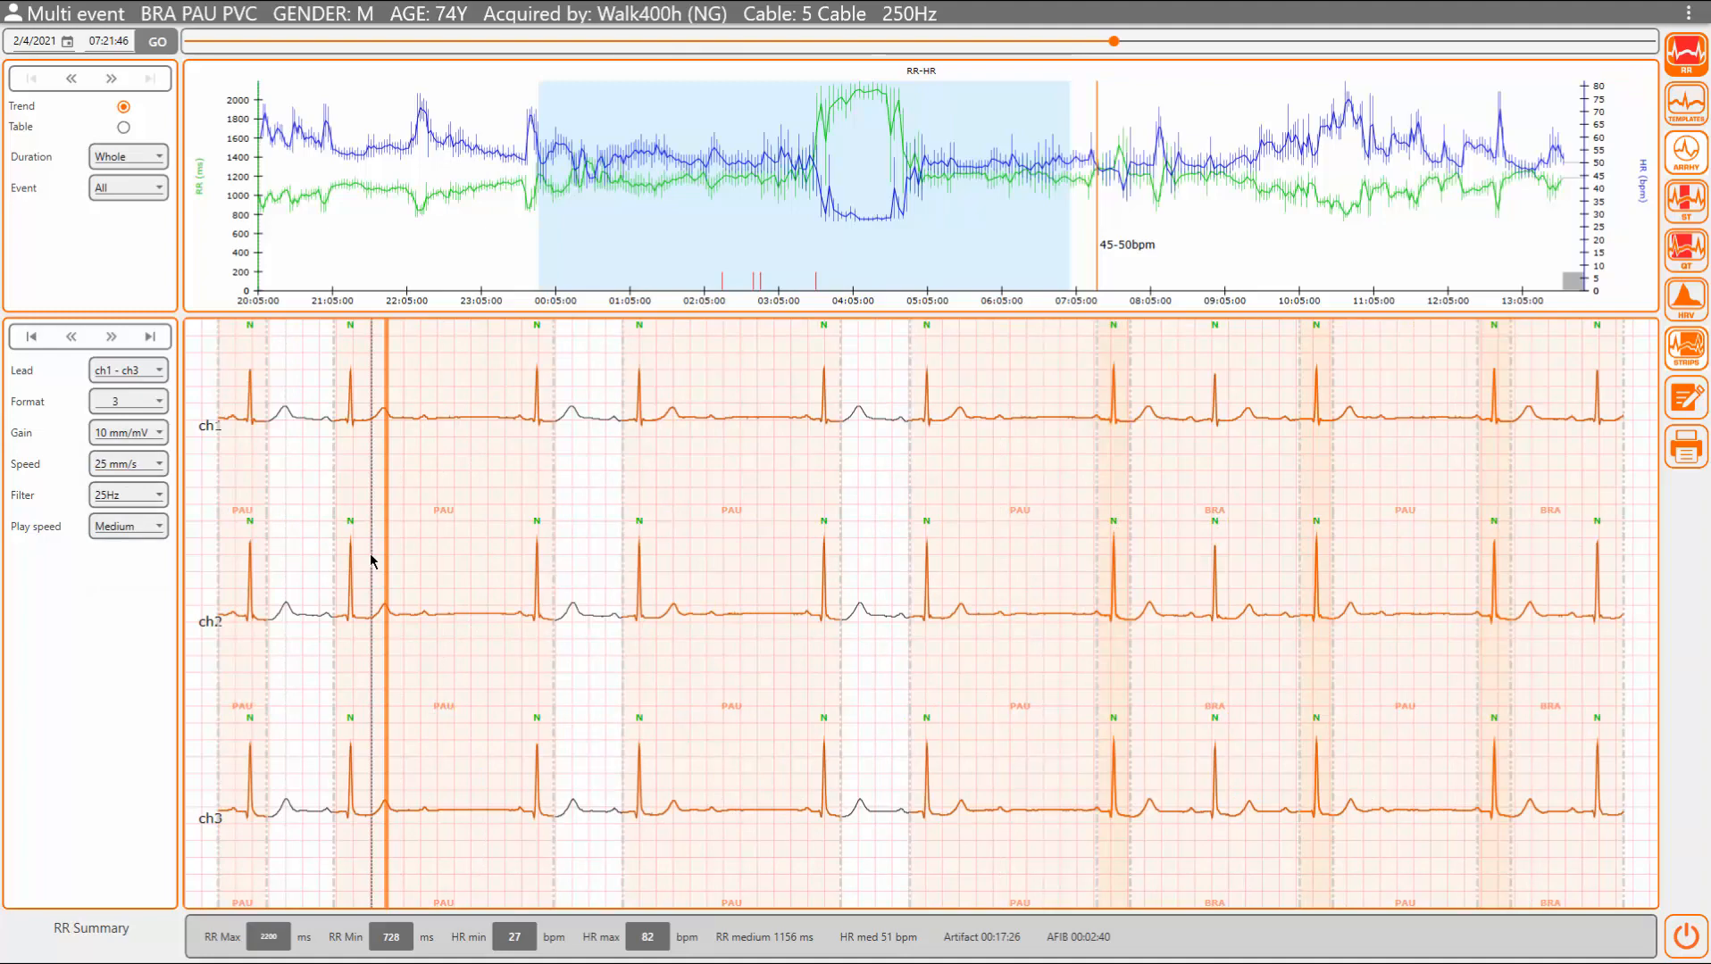
Step: Run through the three-channel ECG forward from 07:21:46 to about 07:24:50, examining the beats and pauses
key(Right)
key(Right)
key(Right)
key(Right)
key(Right)
key(Right)
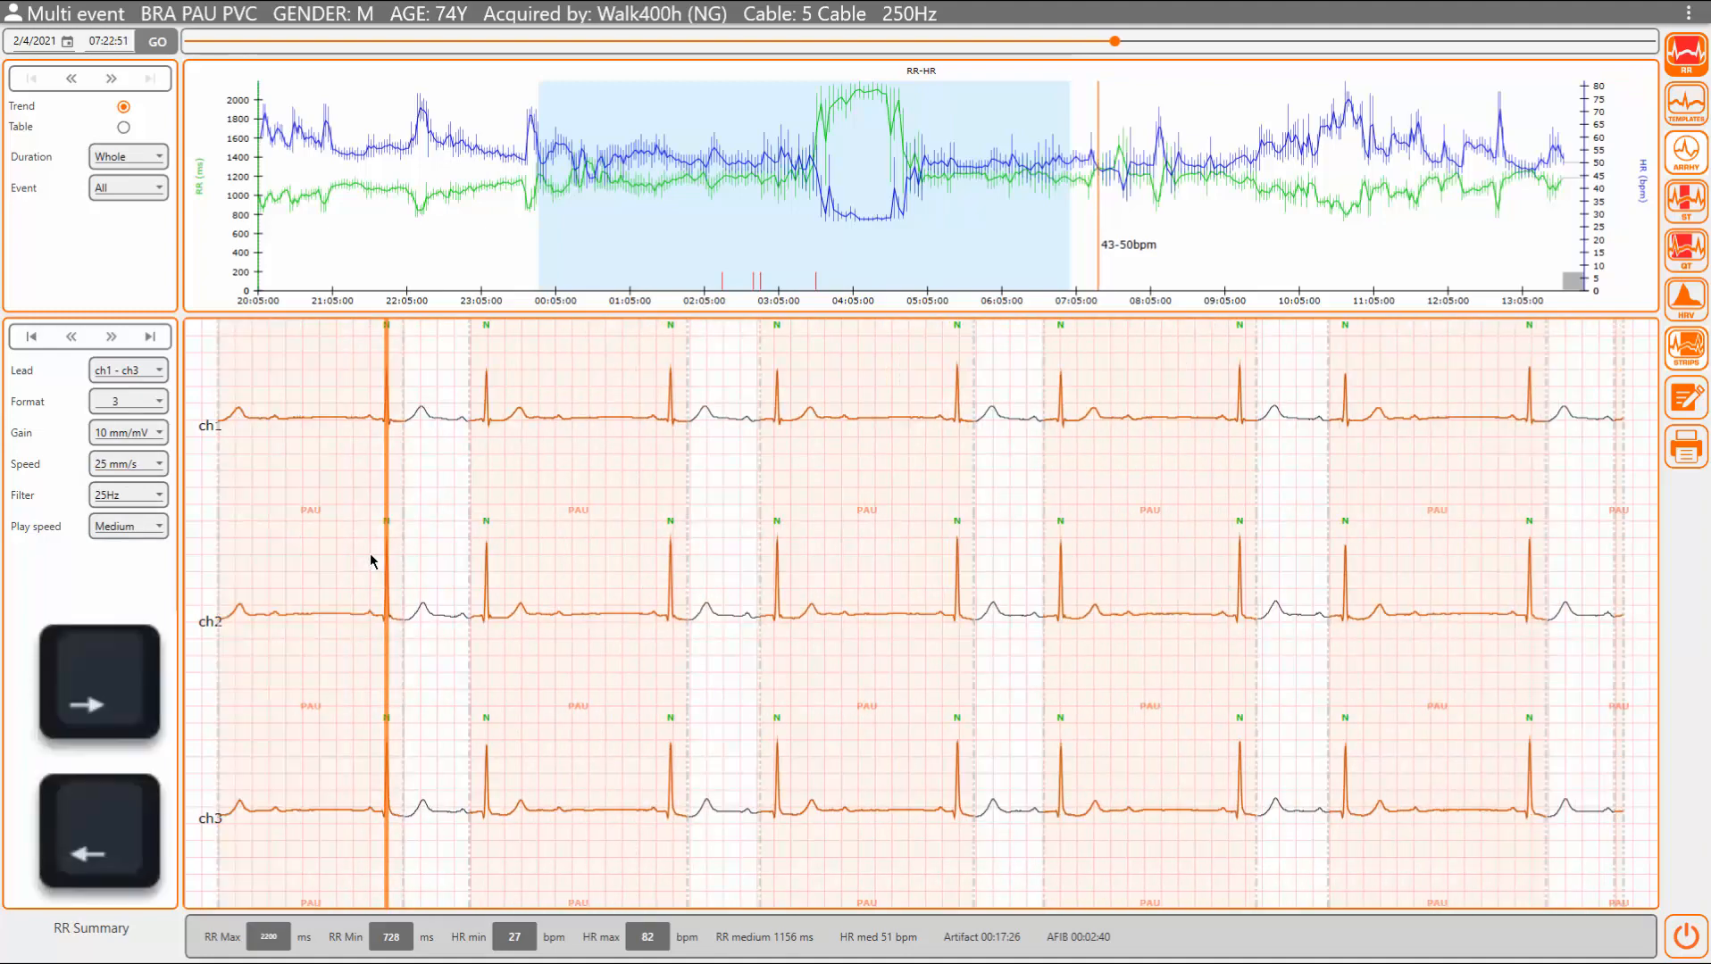
key(Right)
key(Right)
key(Right)
key(Right)
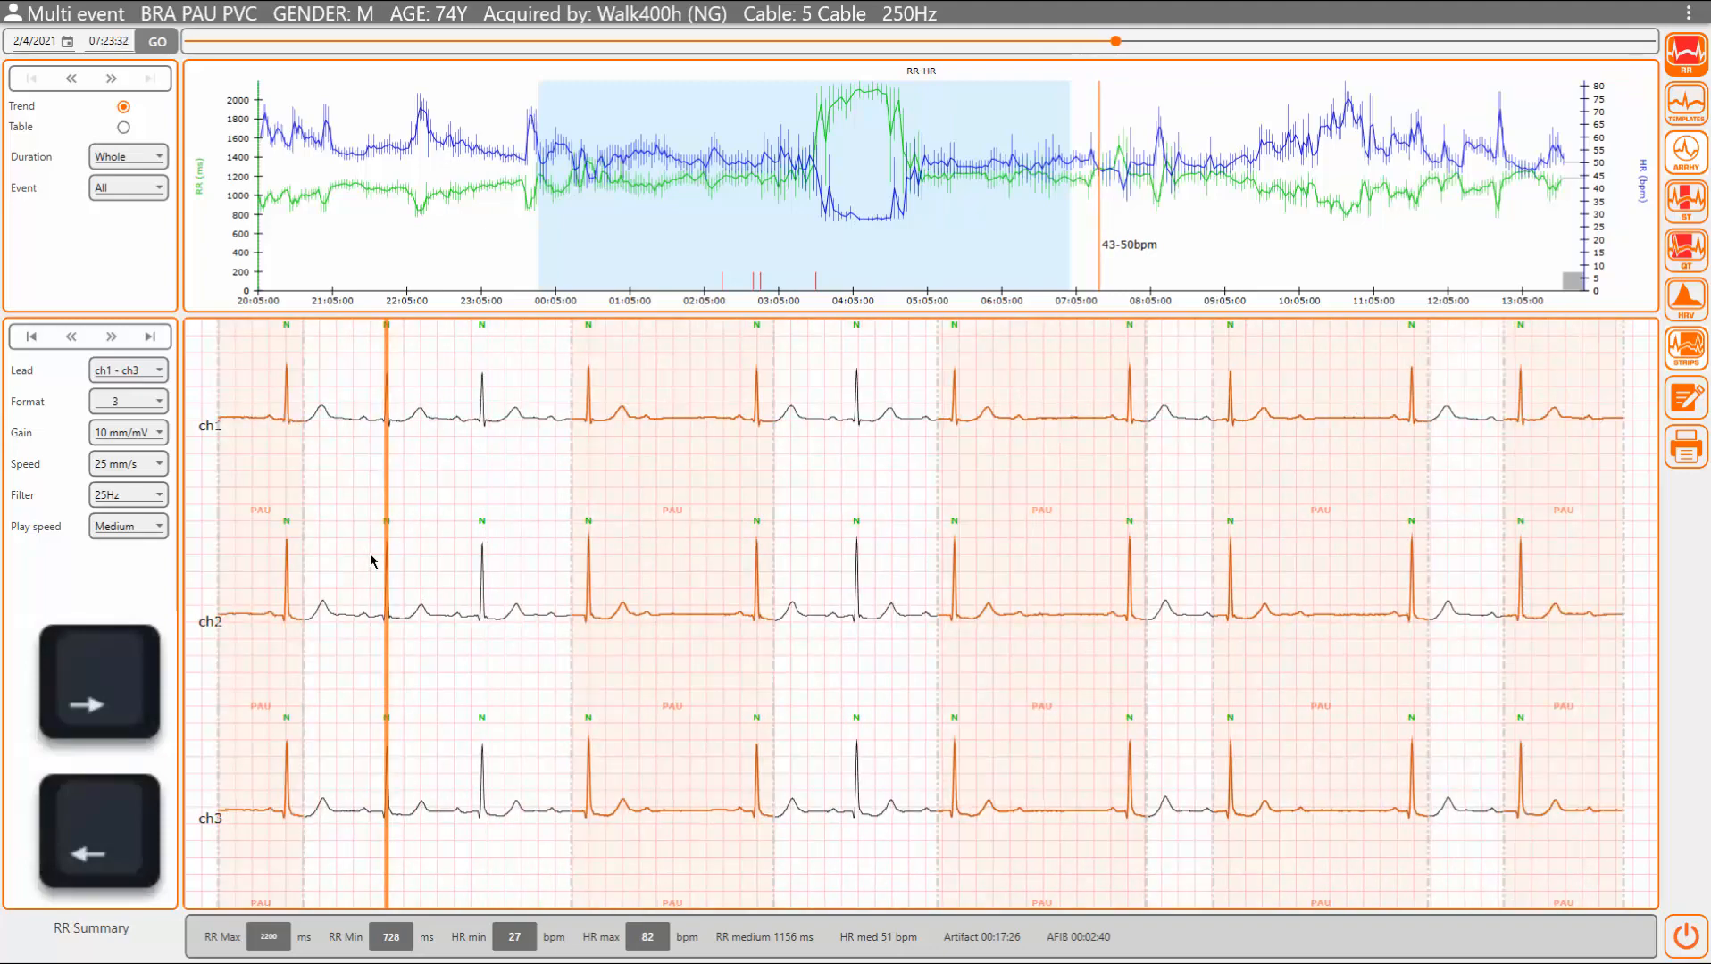
key(Right)
key(Right)
key(Right)
key(Right)
key(Right)
key(Right)
key(Right)
key(Right)
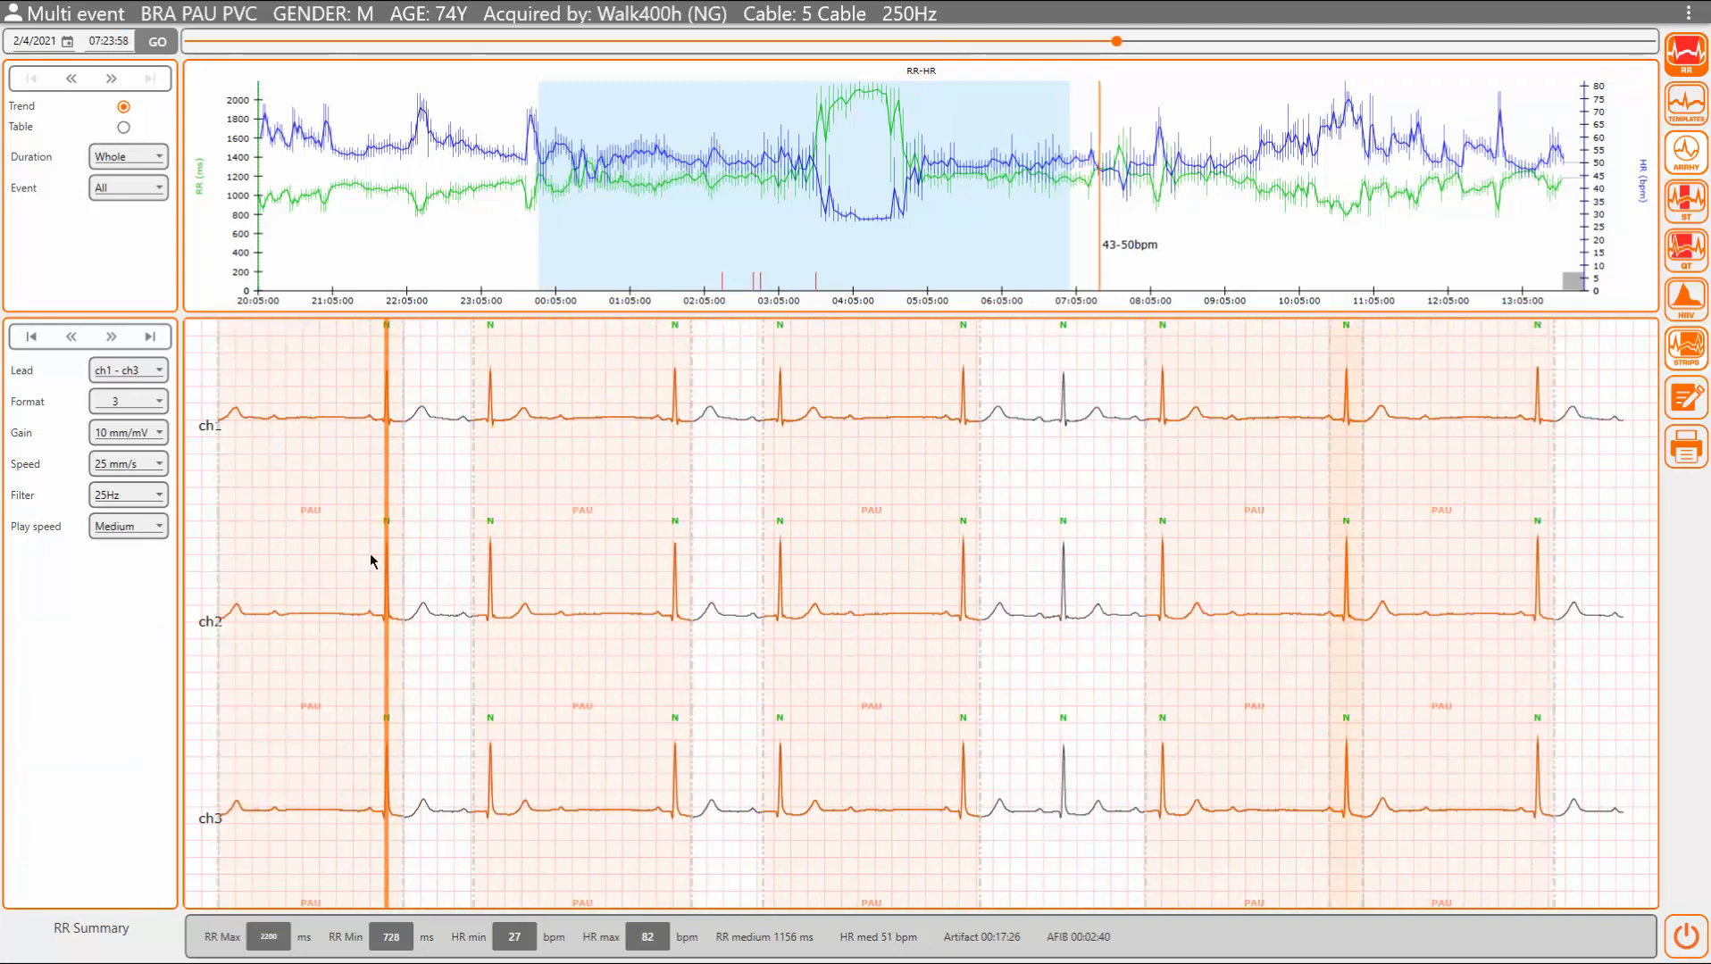
key(Right)
key(Right)
key(Right)
key(Right)
key(Right)
key(Right)
key(Right)
key(Right)
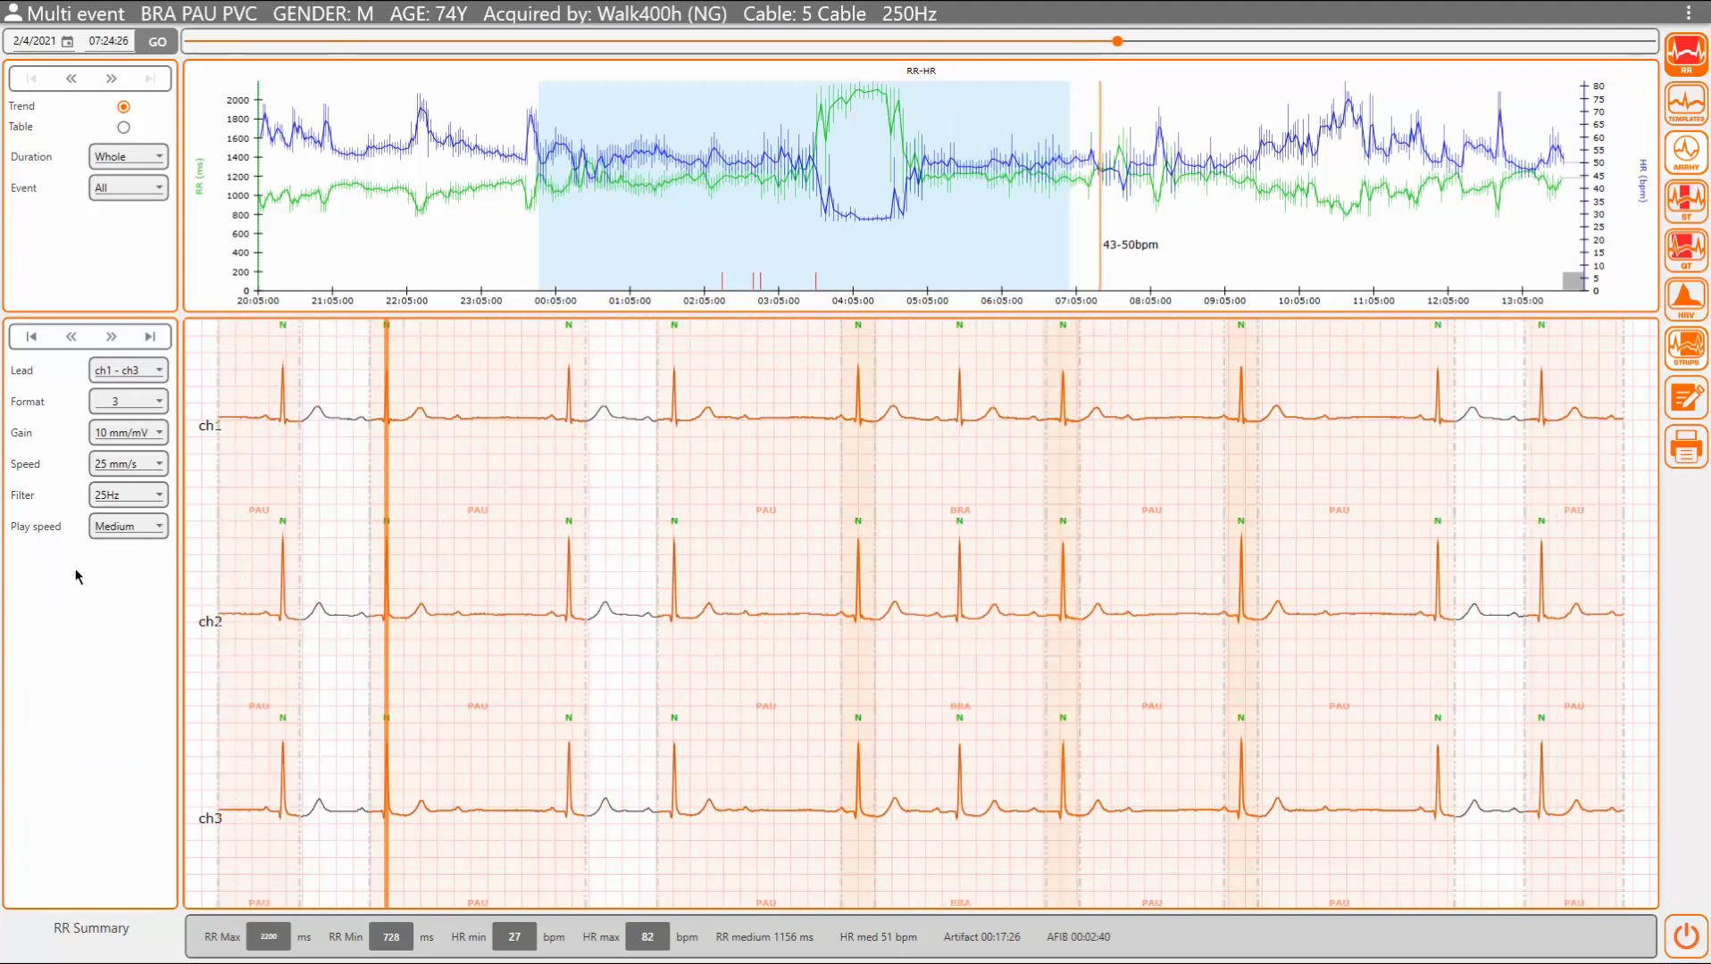
key(Right)
key(Right)
key(Right)
key(Right)
key(Right)
key(Right)
key(Right)
key(Right)
Step: Set the ECG play speed to High and back to Medium
click(109, 527)
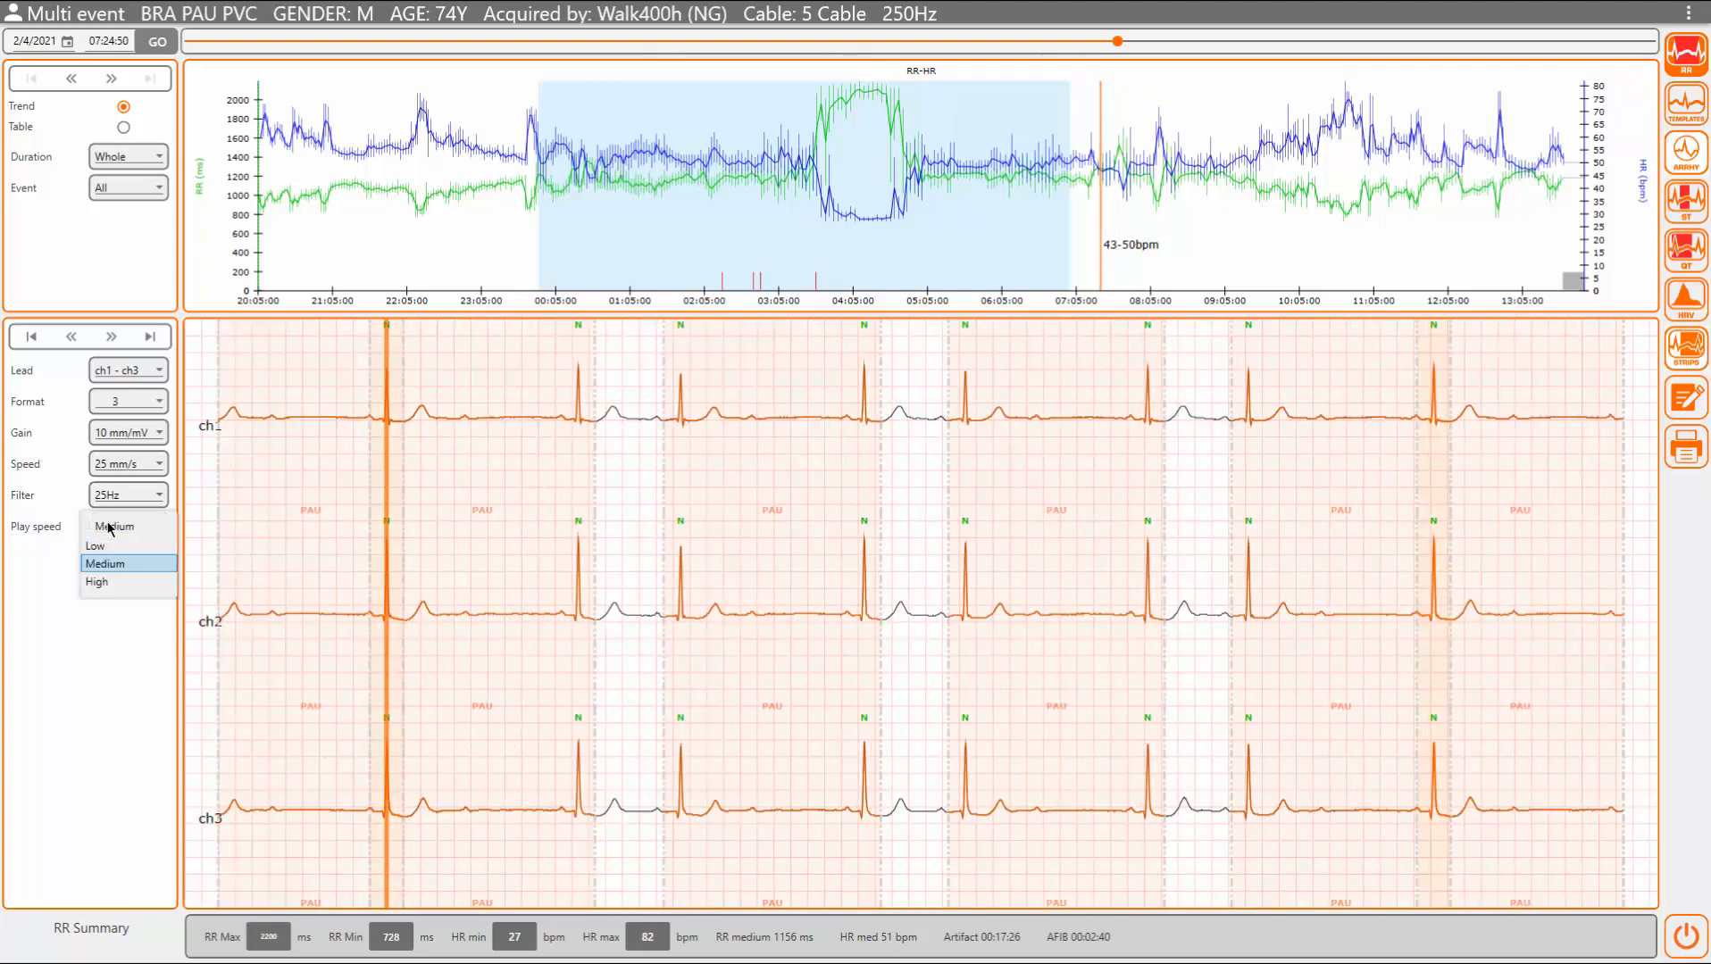
click(99, 581)
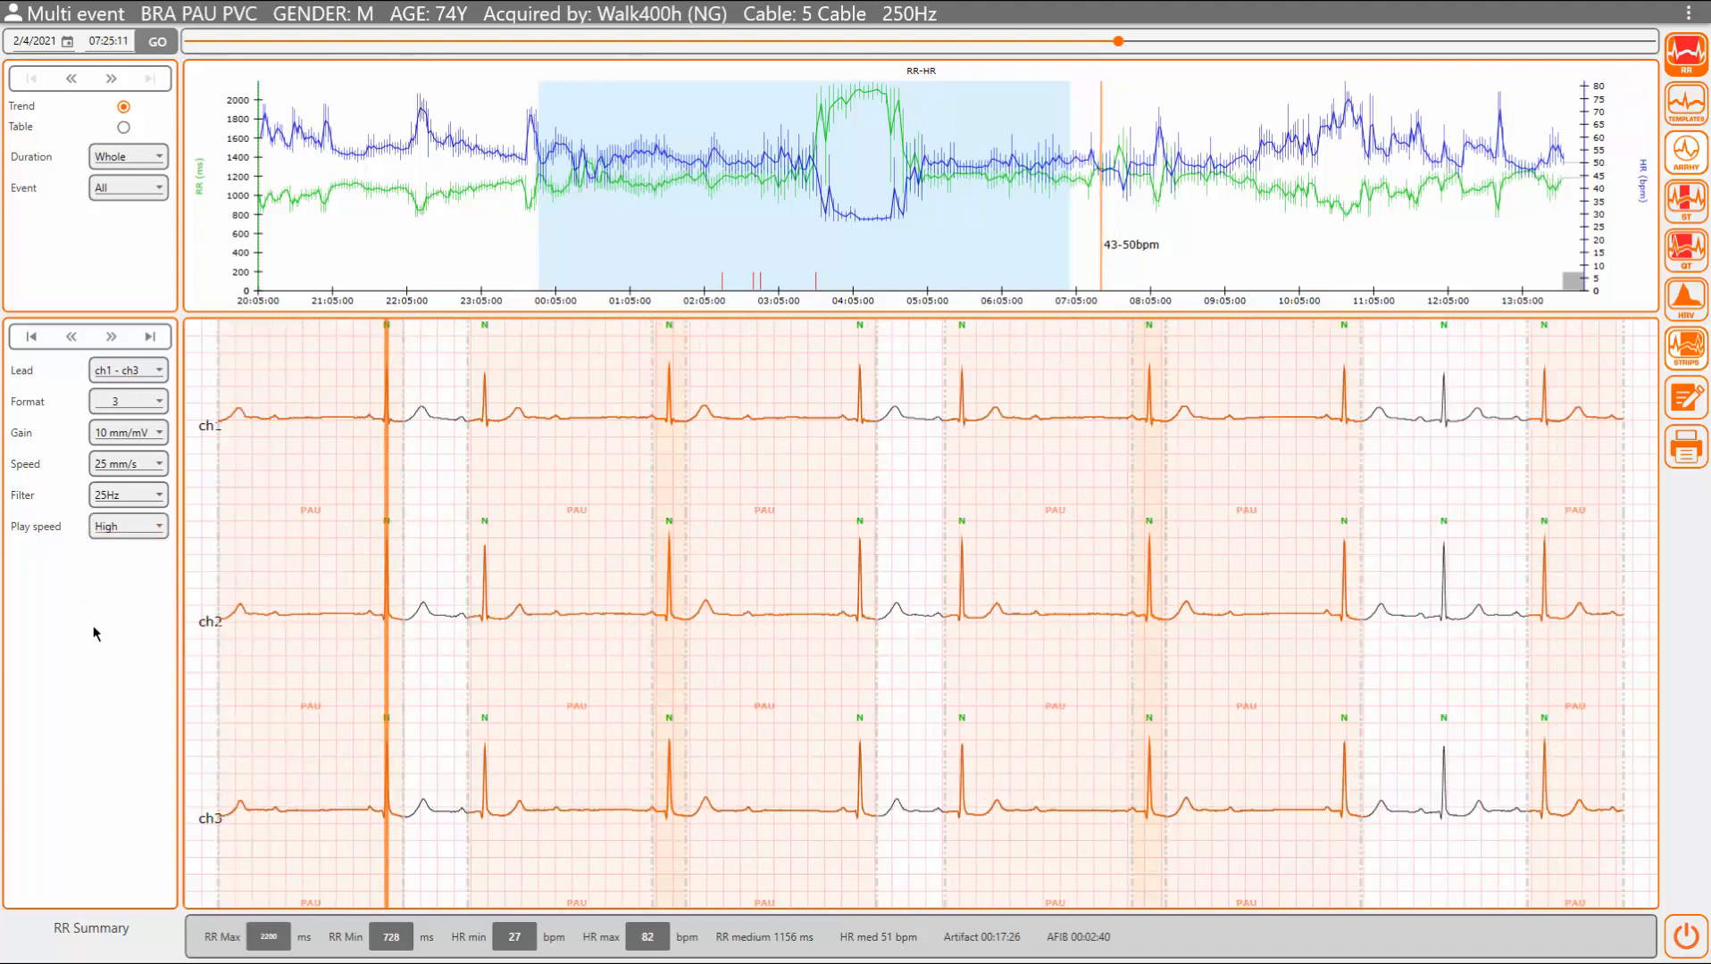
click(126, 528)
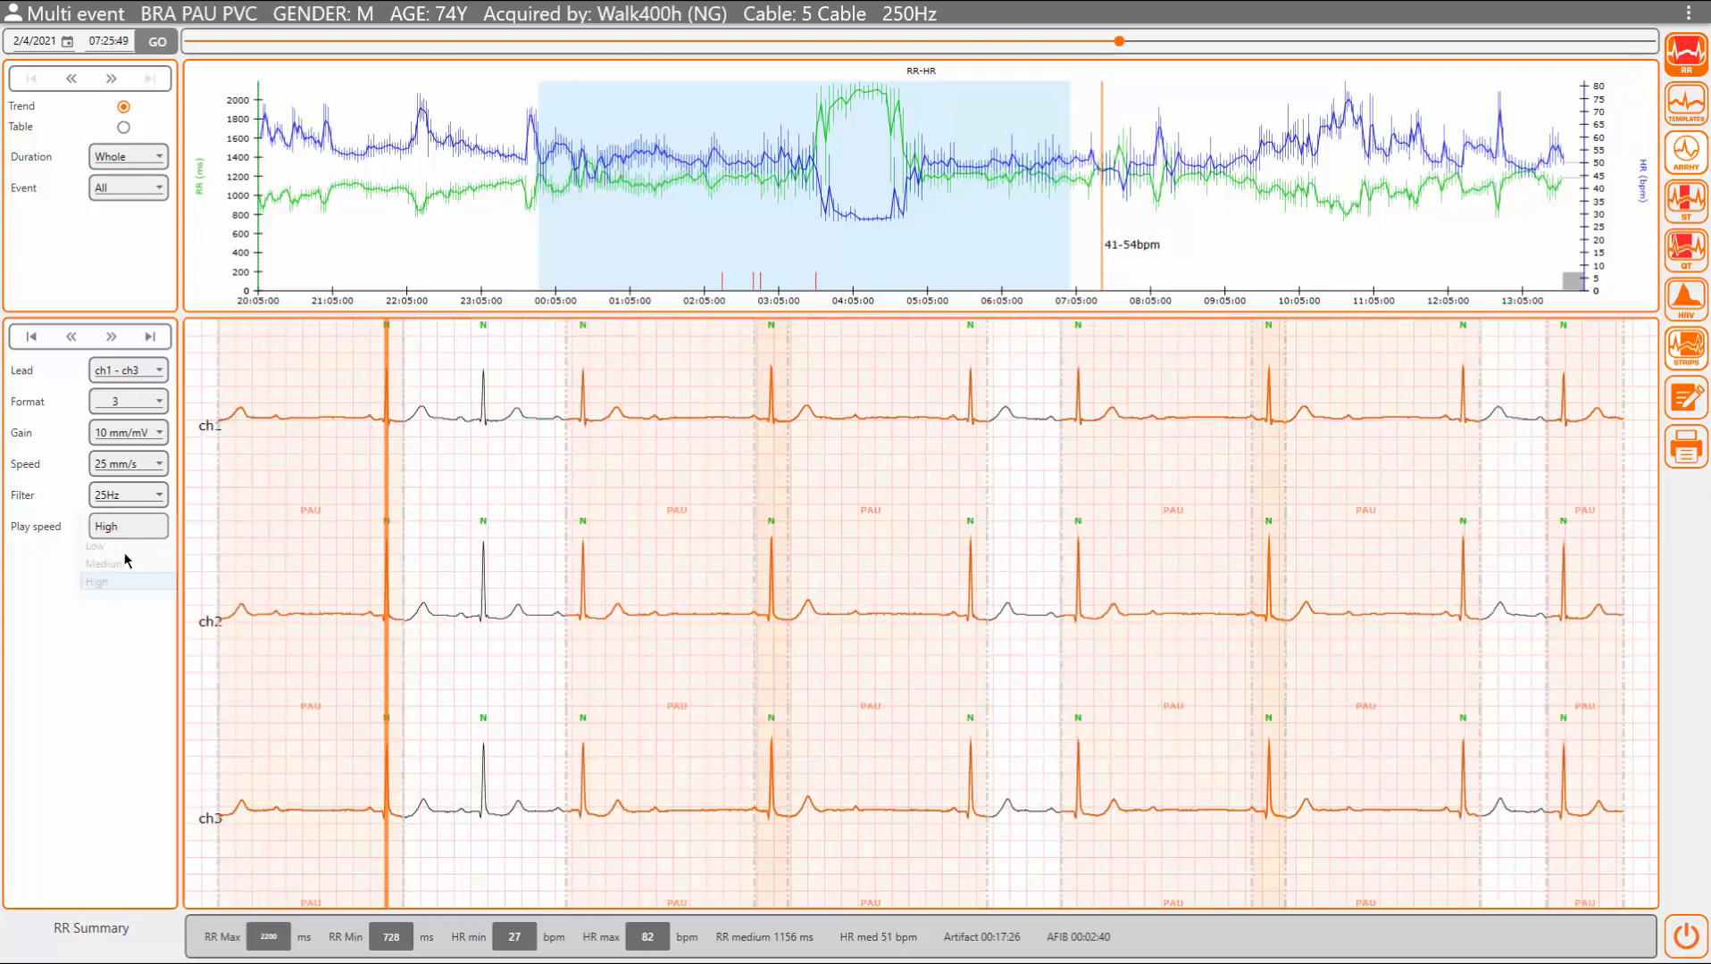
click(126, 564)
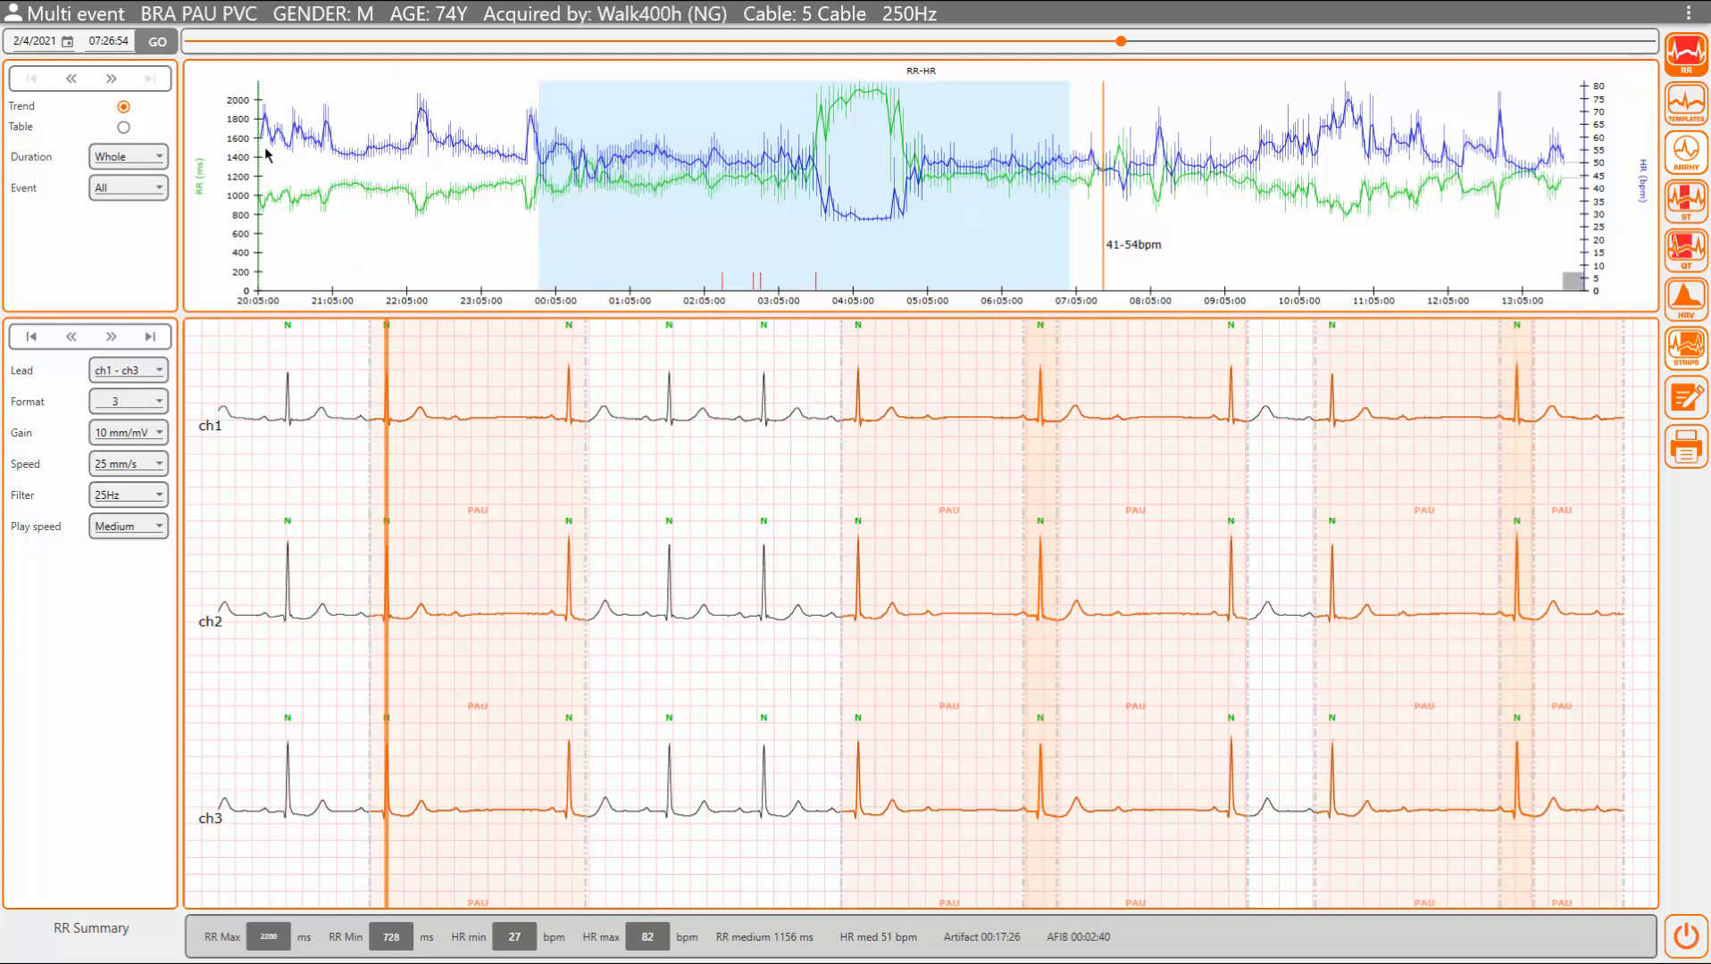
Step: View the RR trend with durations of 12 hours and 6 hours, and return it to the whole recording
click(138, 161)
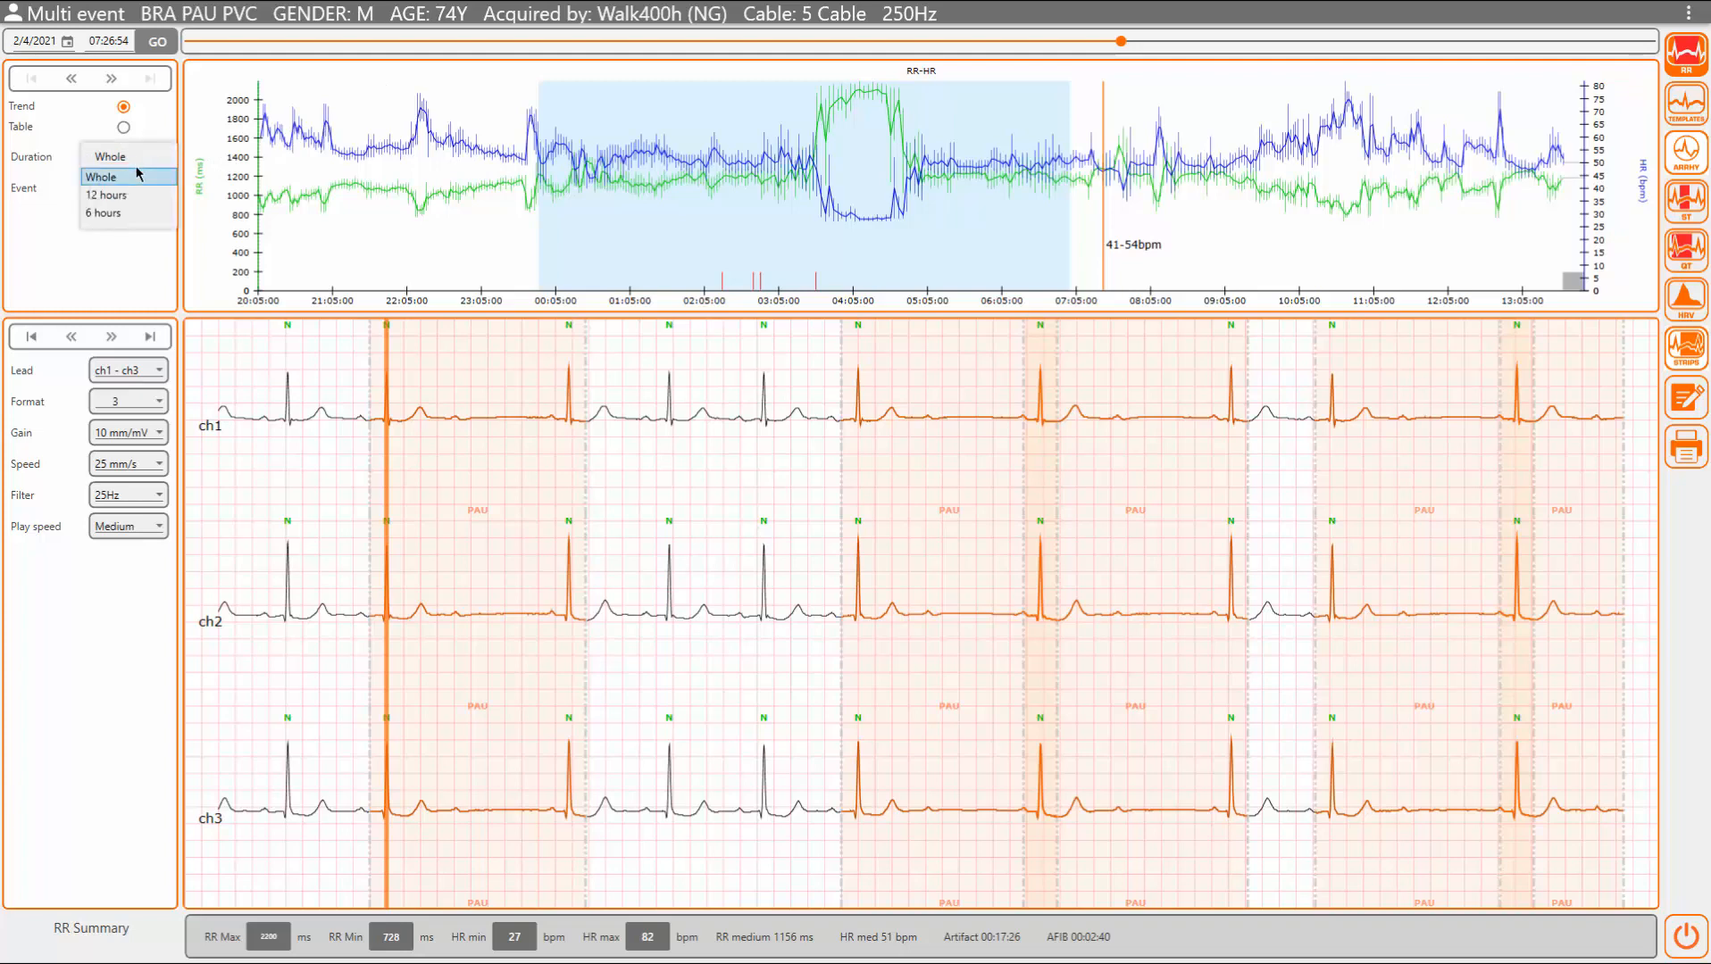
click(130, 196)
click(136, 159)
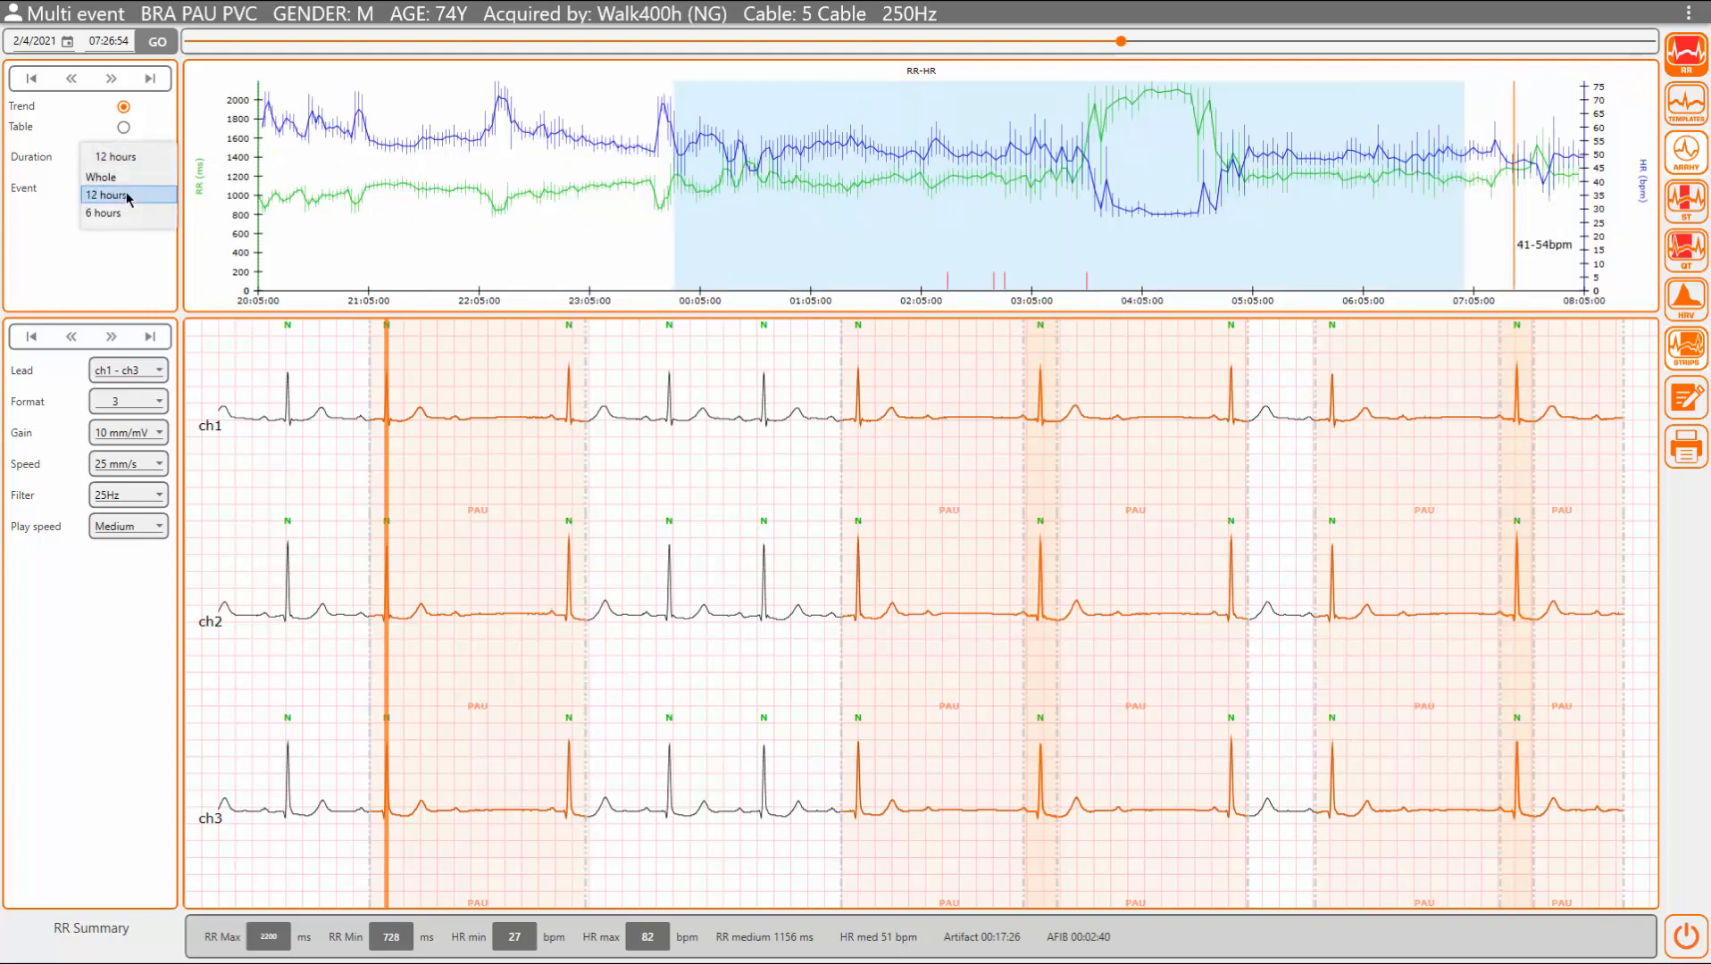
click(129, 215)
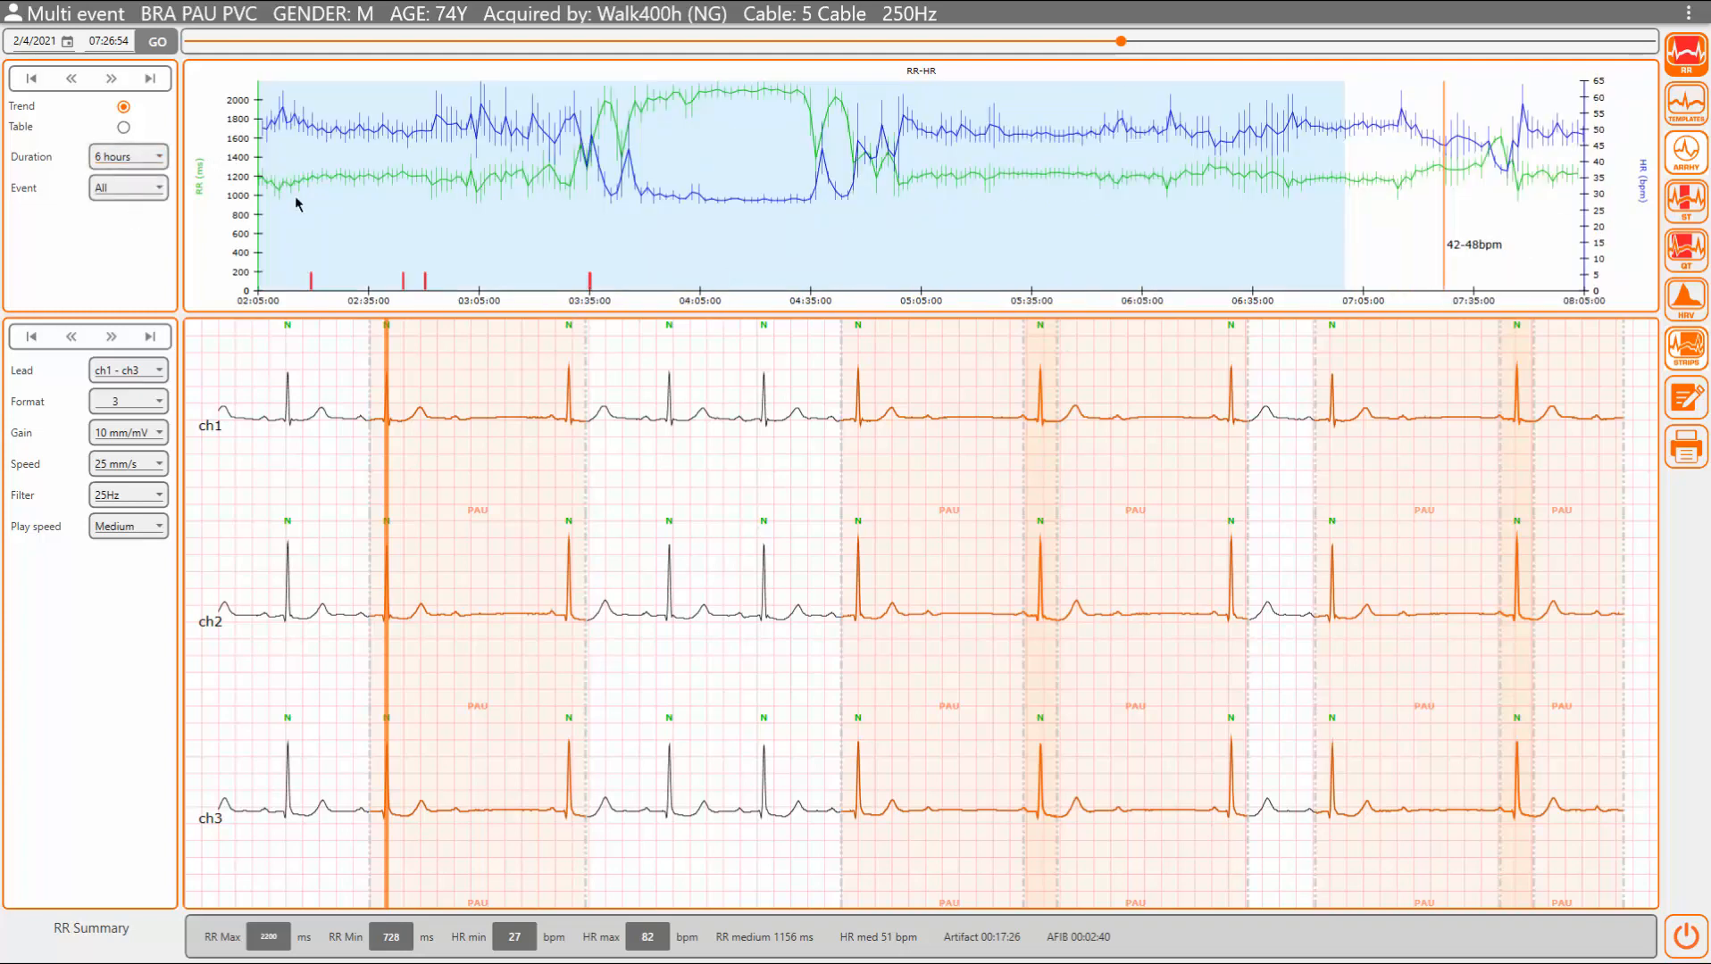
click(138, 159)
click(129, 179)
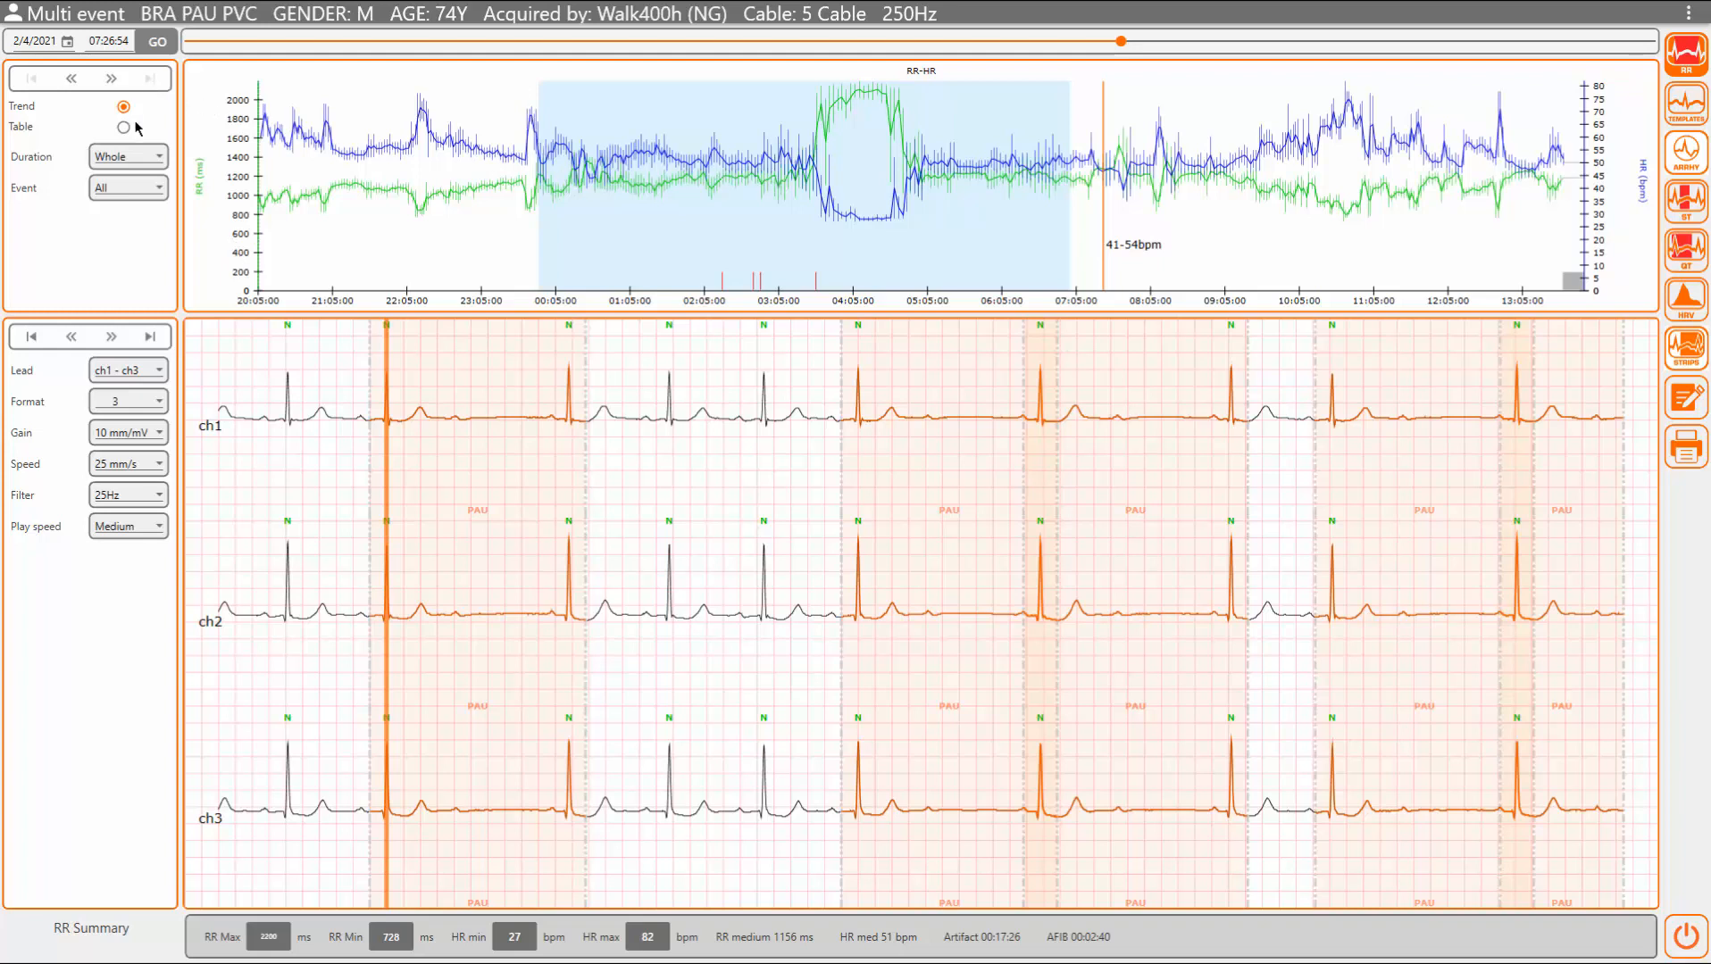
click(125, 157)
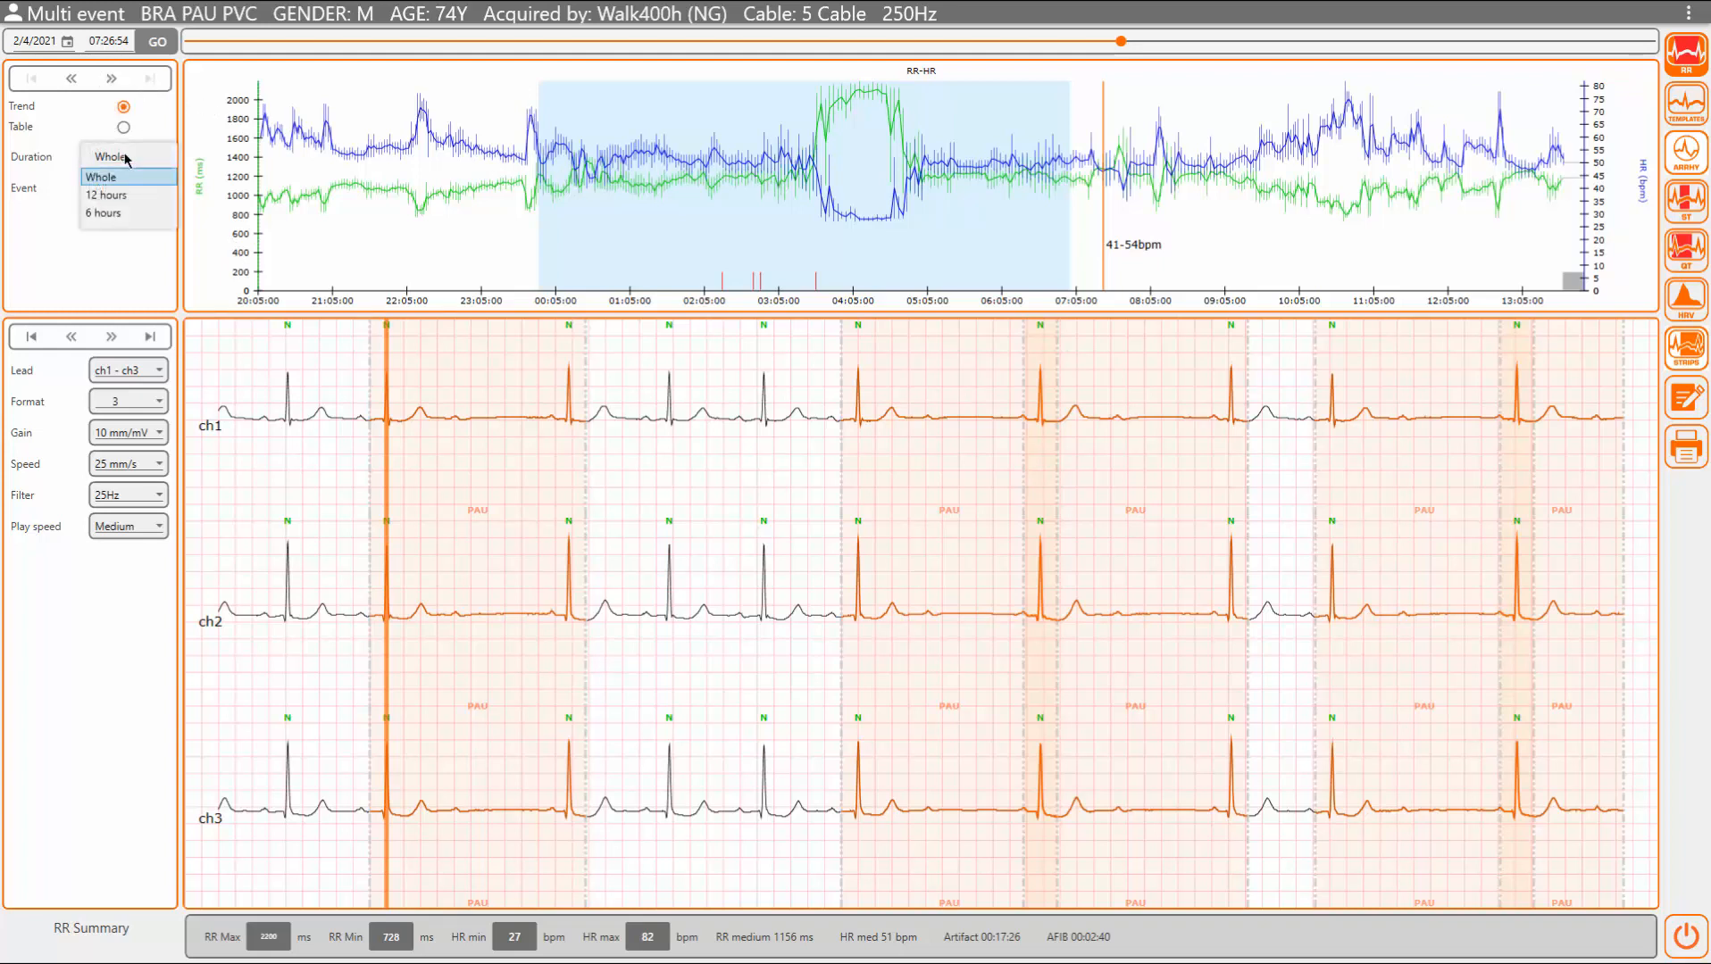
click(125, 157)
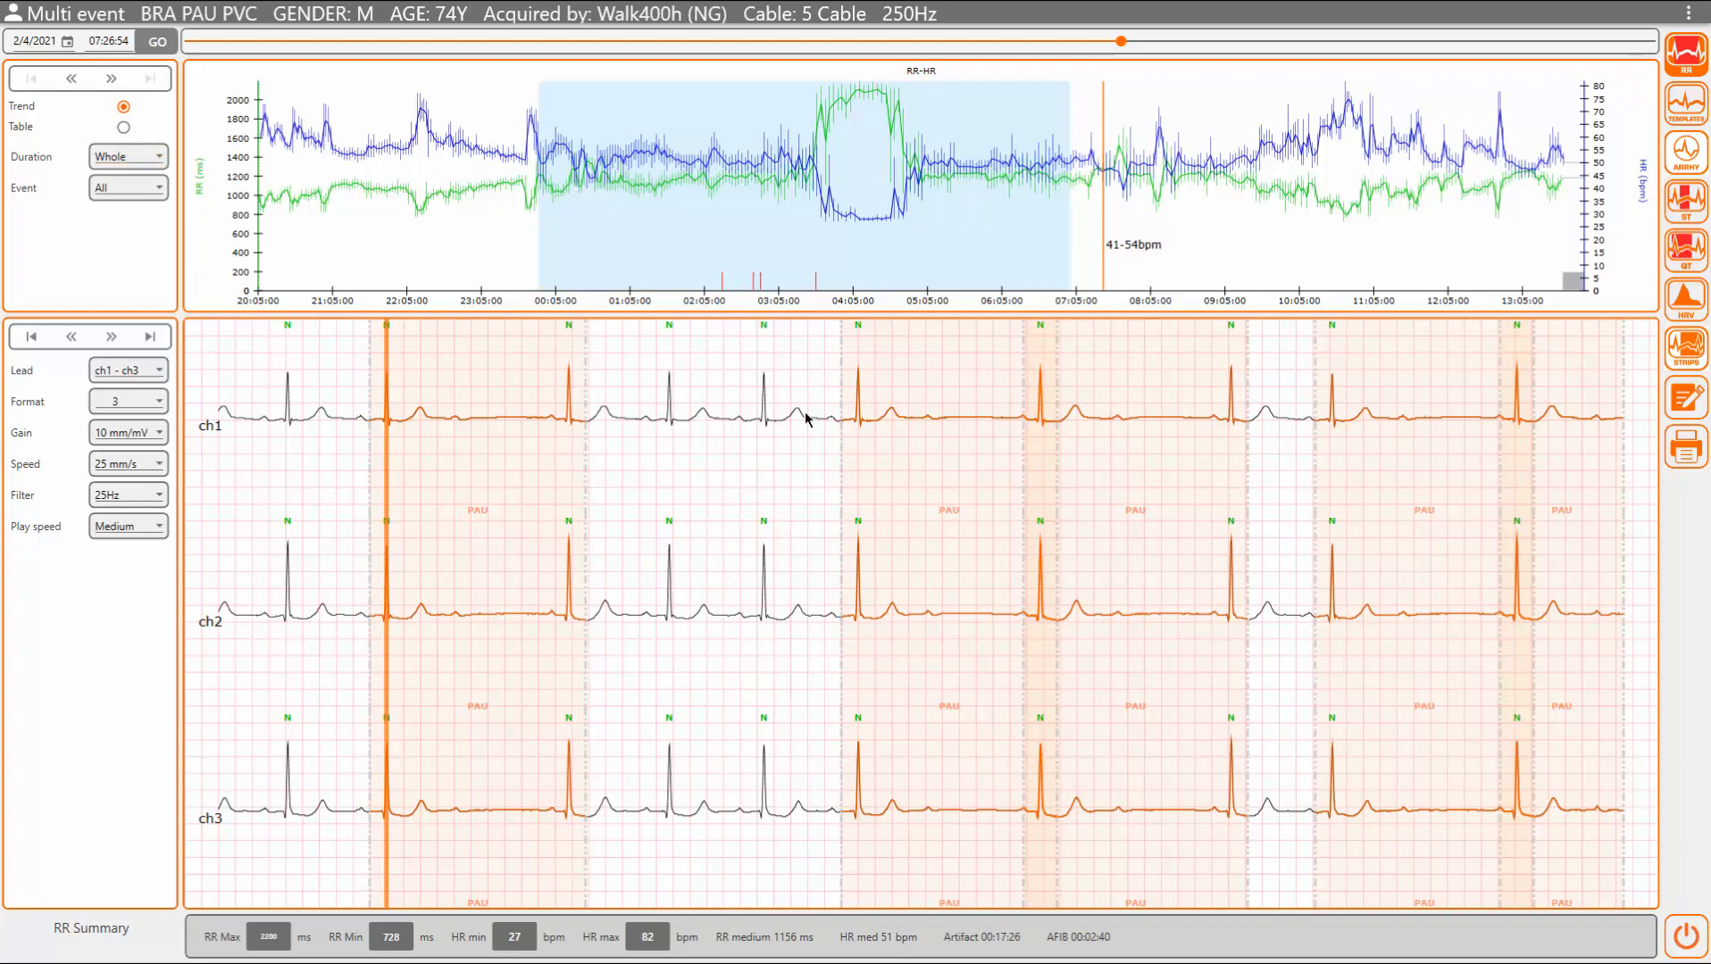
Step: Insert a BRA - Bradycardia event over the normal beats between the PVC and BIG events, with the ECG positioned at 01:15:49
drag(708, 218, 643, 212)
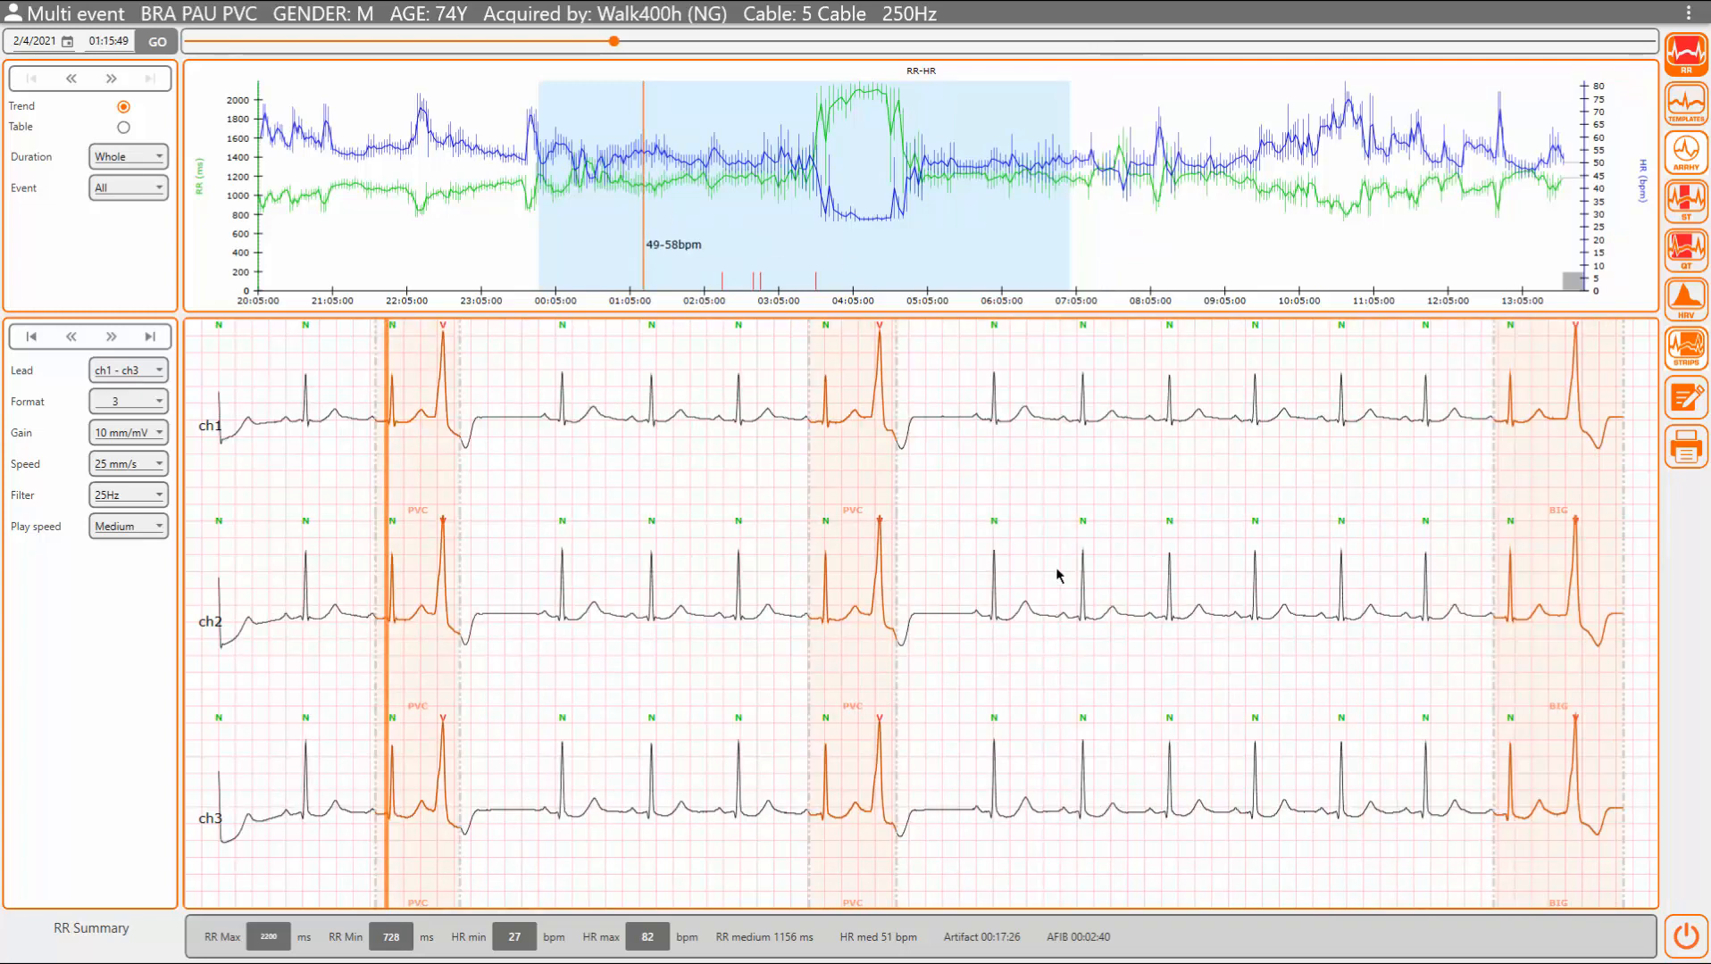
drag(1057, 578, 1216, 564)
right_click(1163, 566)
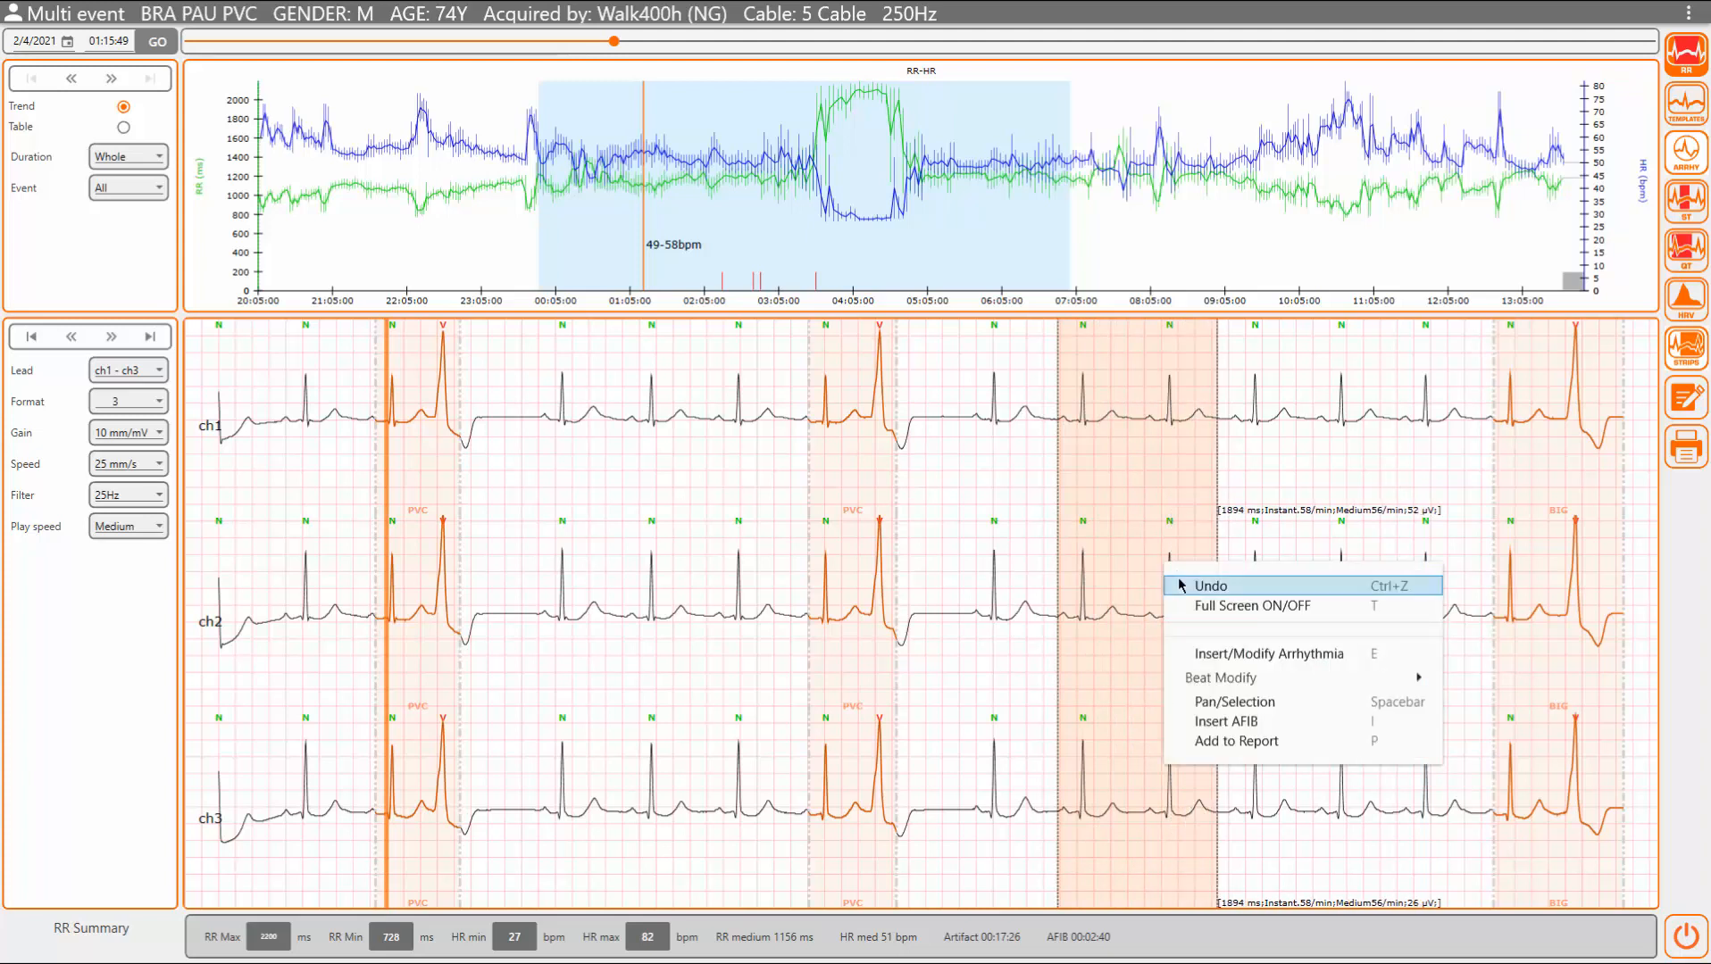
click(1260, 660)
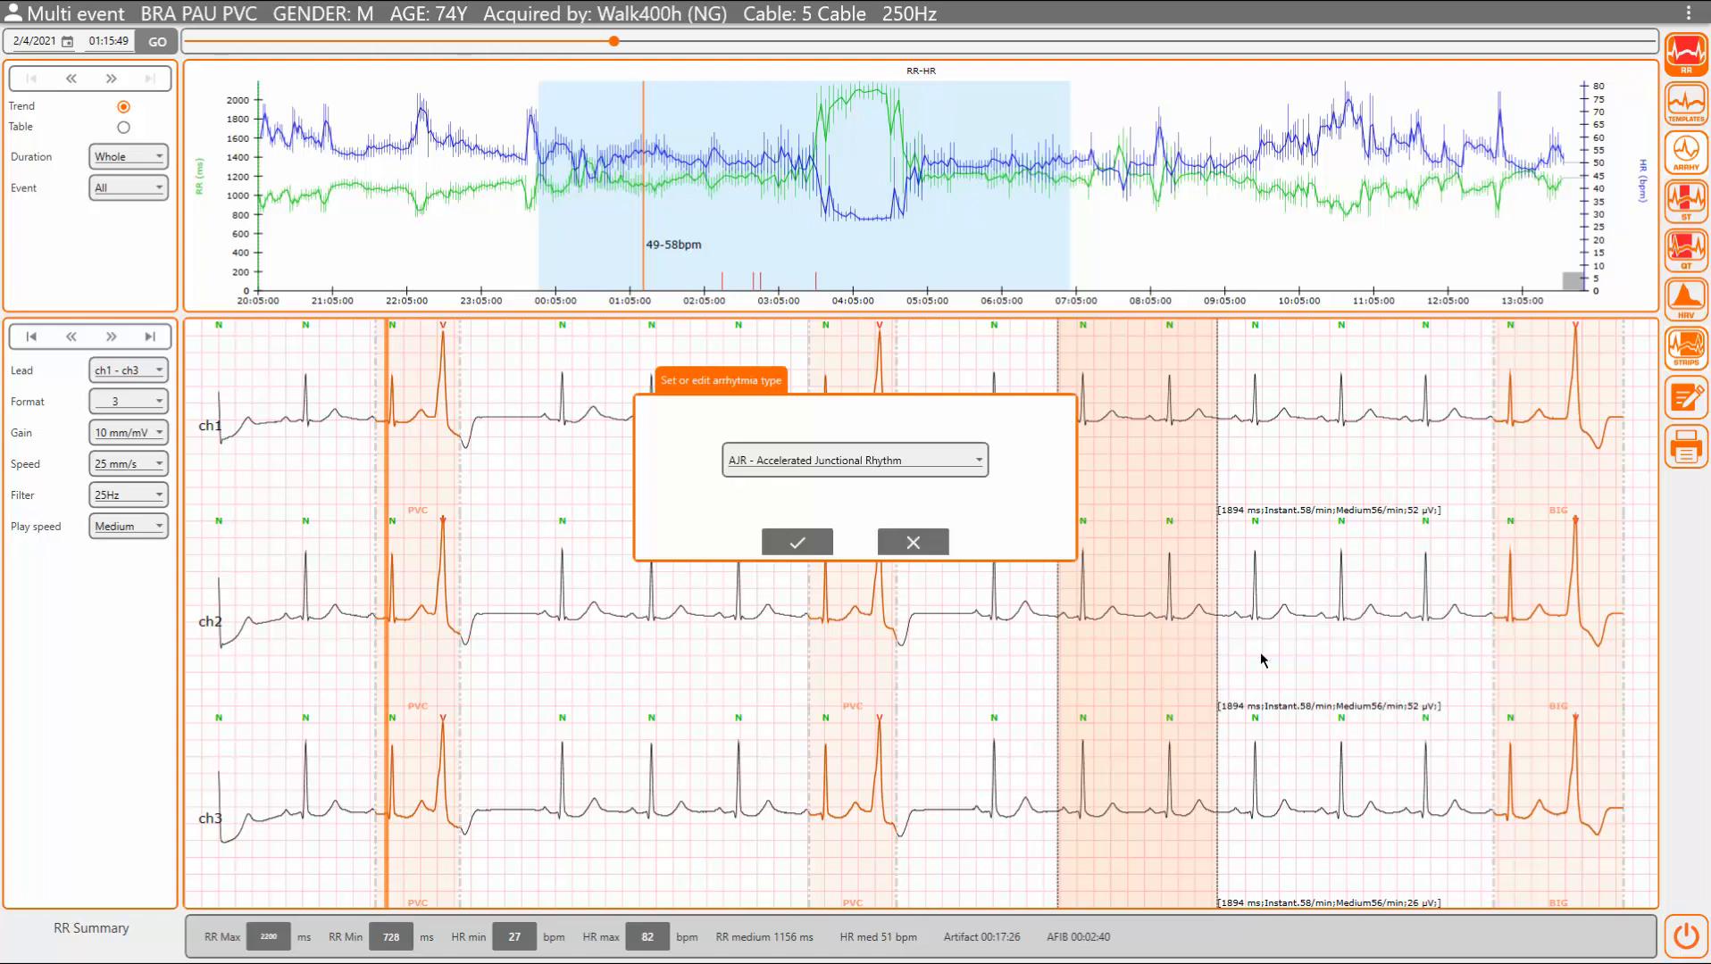
click(960, 467)
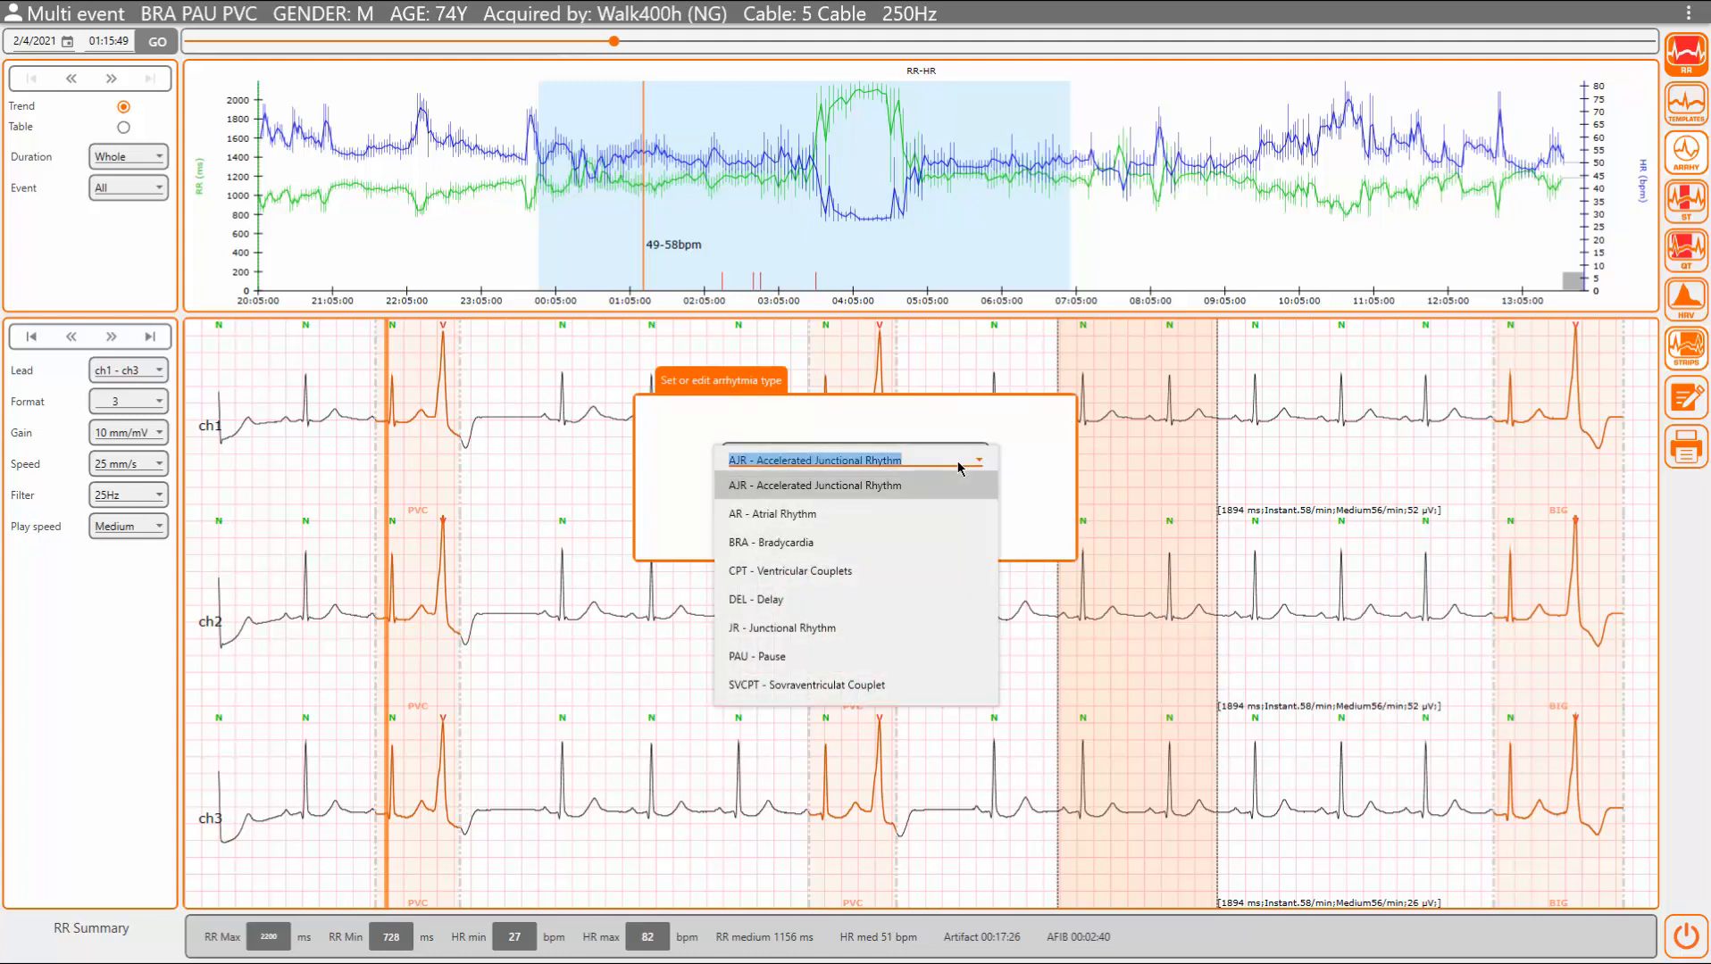
click(881, 543)
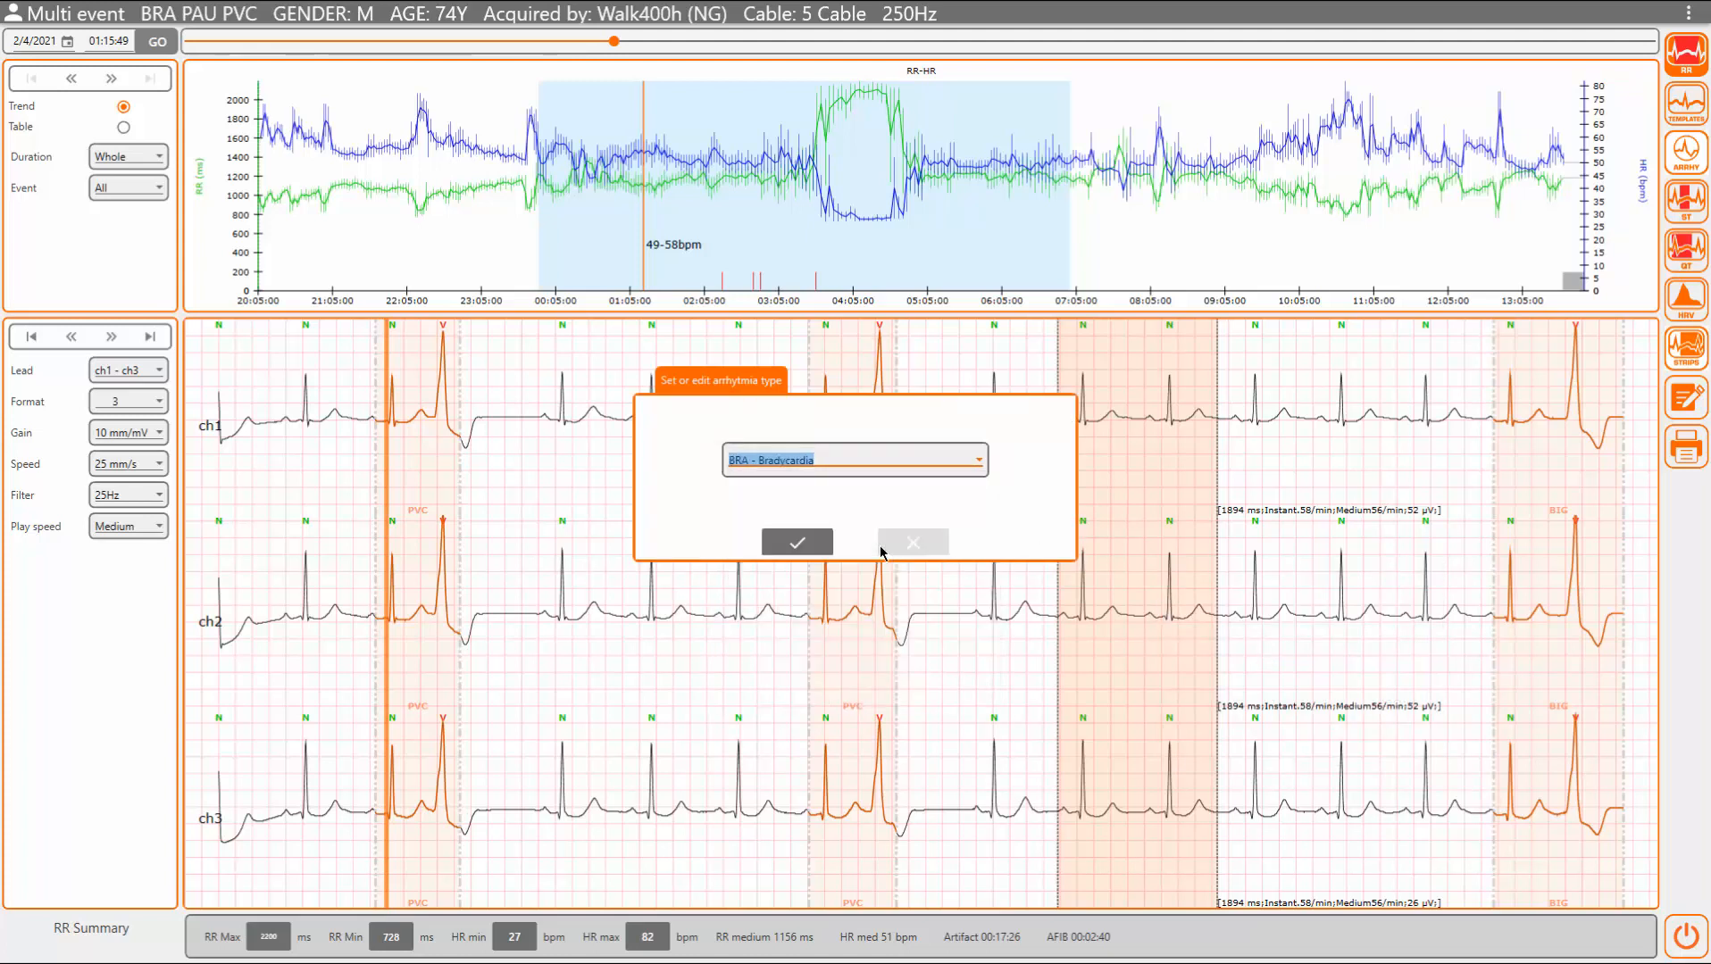
click(809, 552)
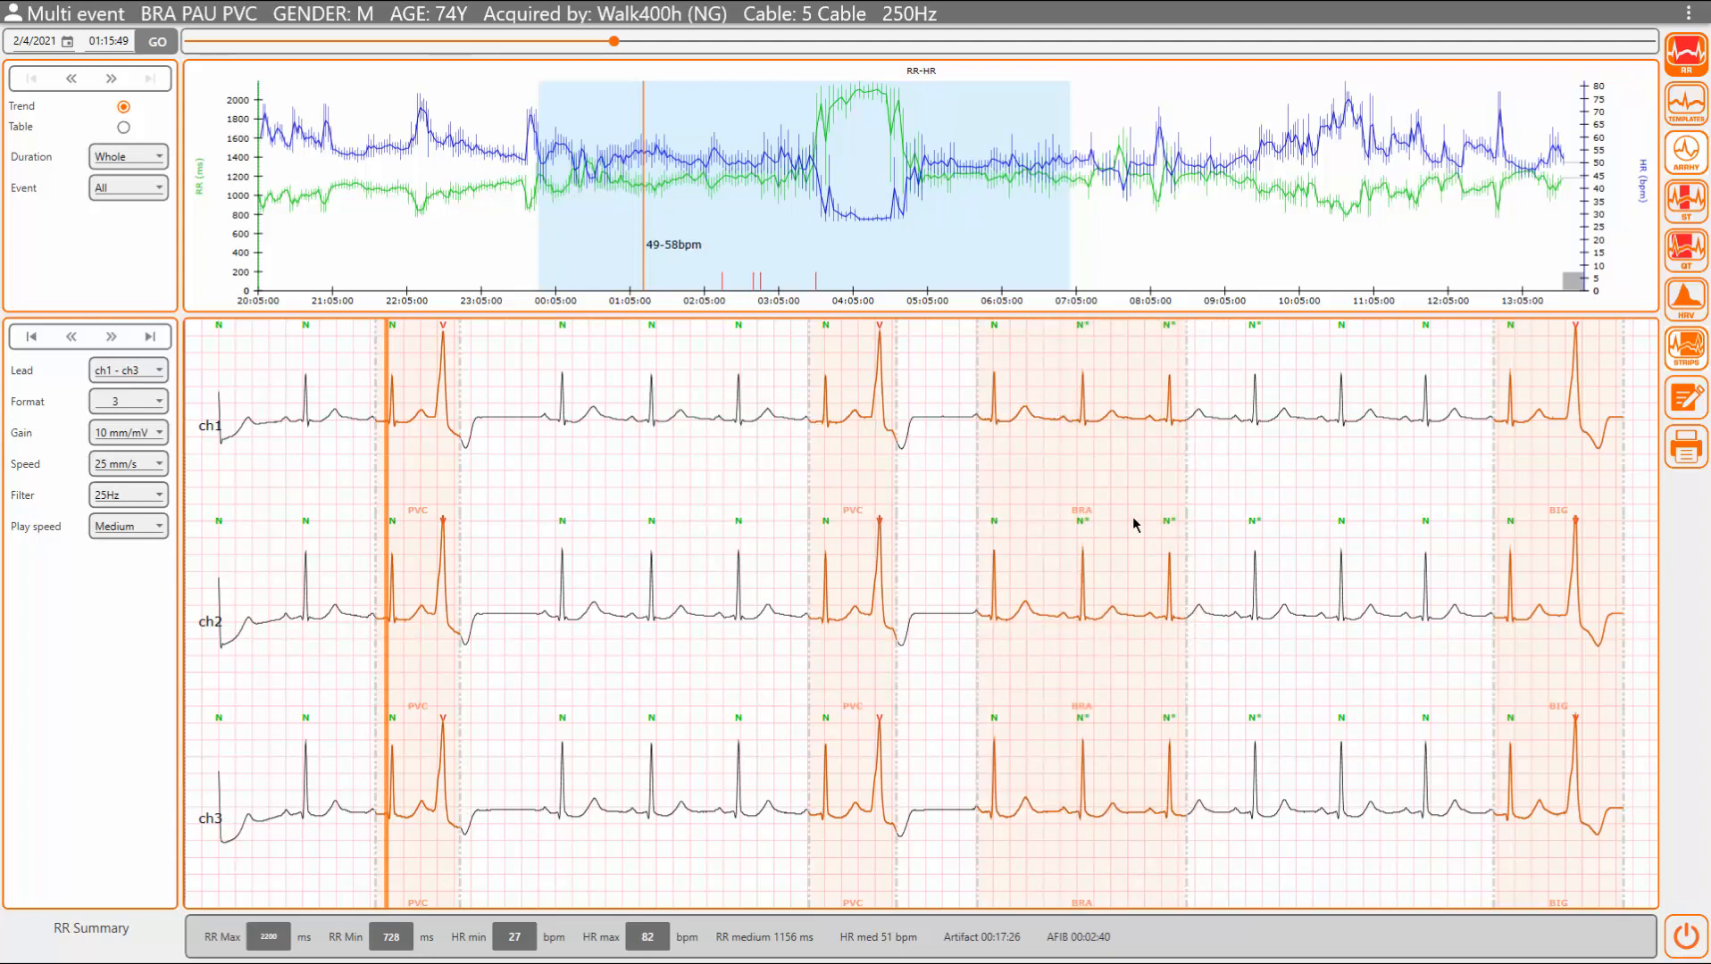
Step: Delete the bradycardia event between the PVC and BIG events
click(1088, 541)
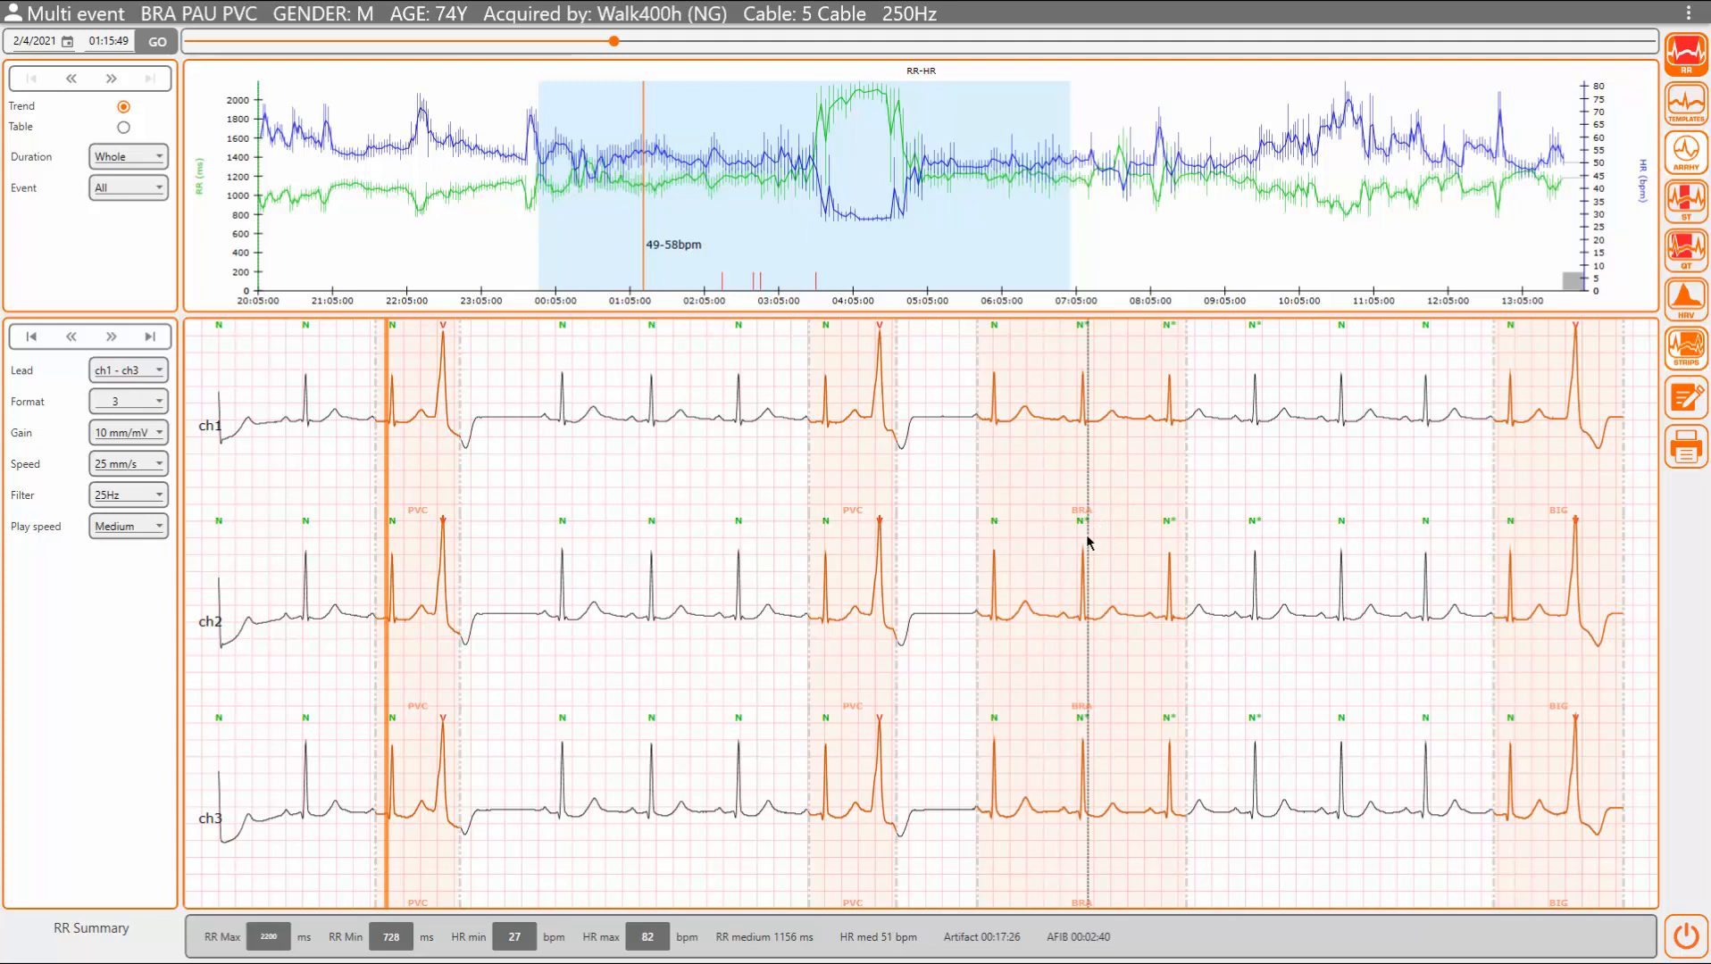
key(Delete)
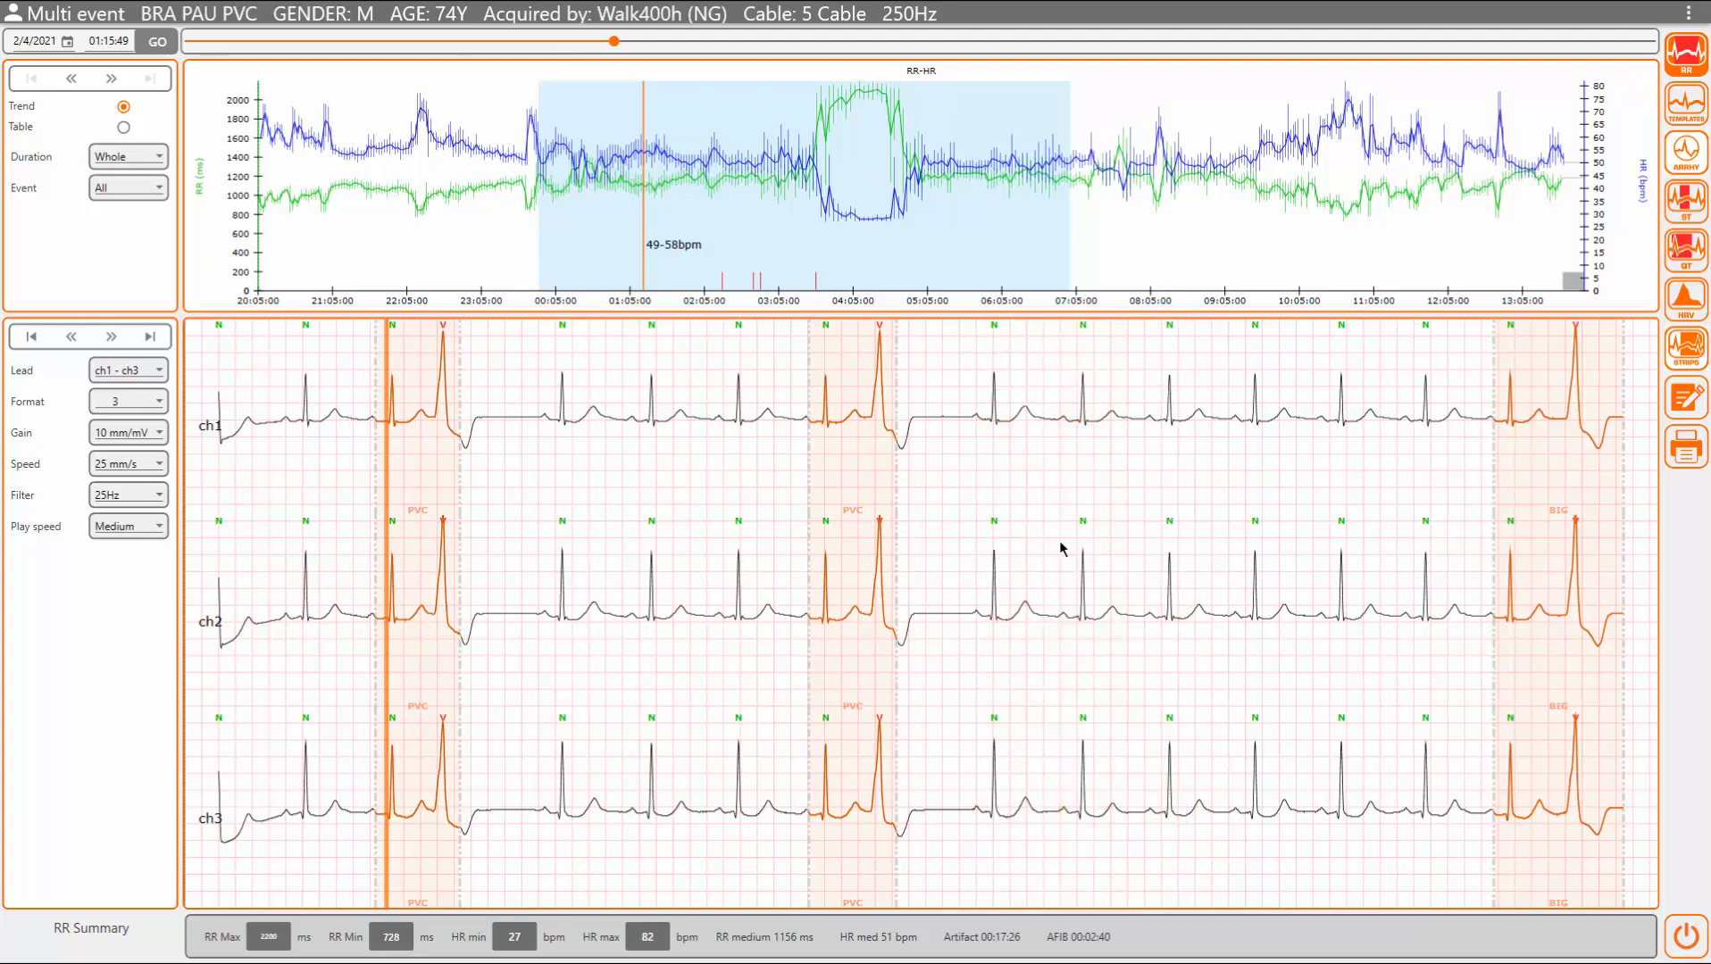
drag(1061, 545, 1384, 545)
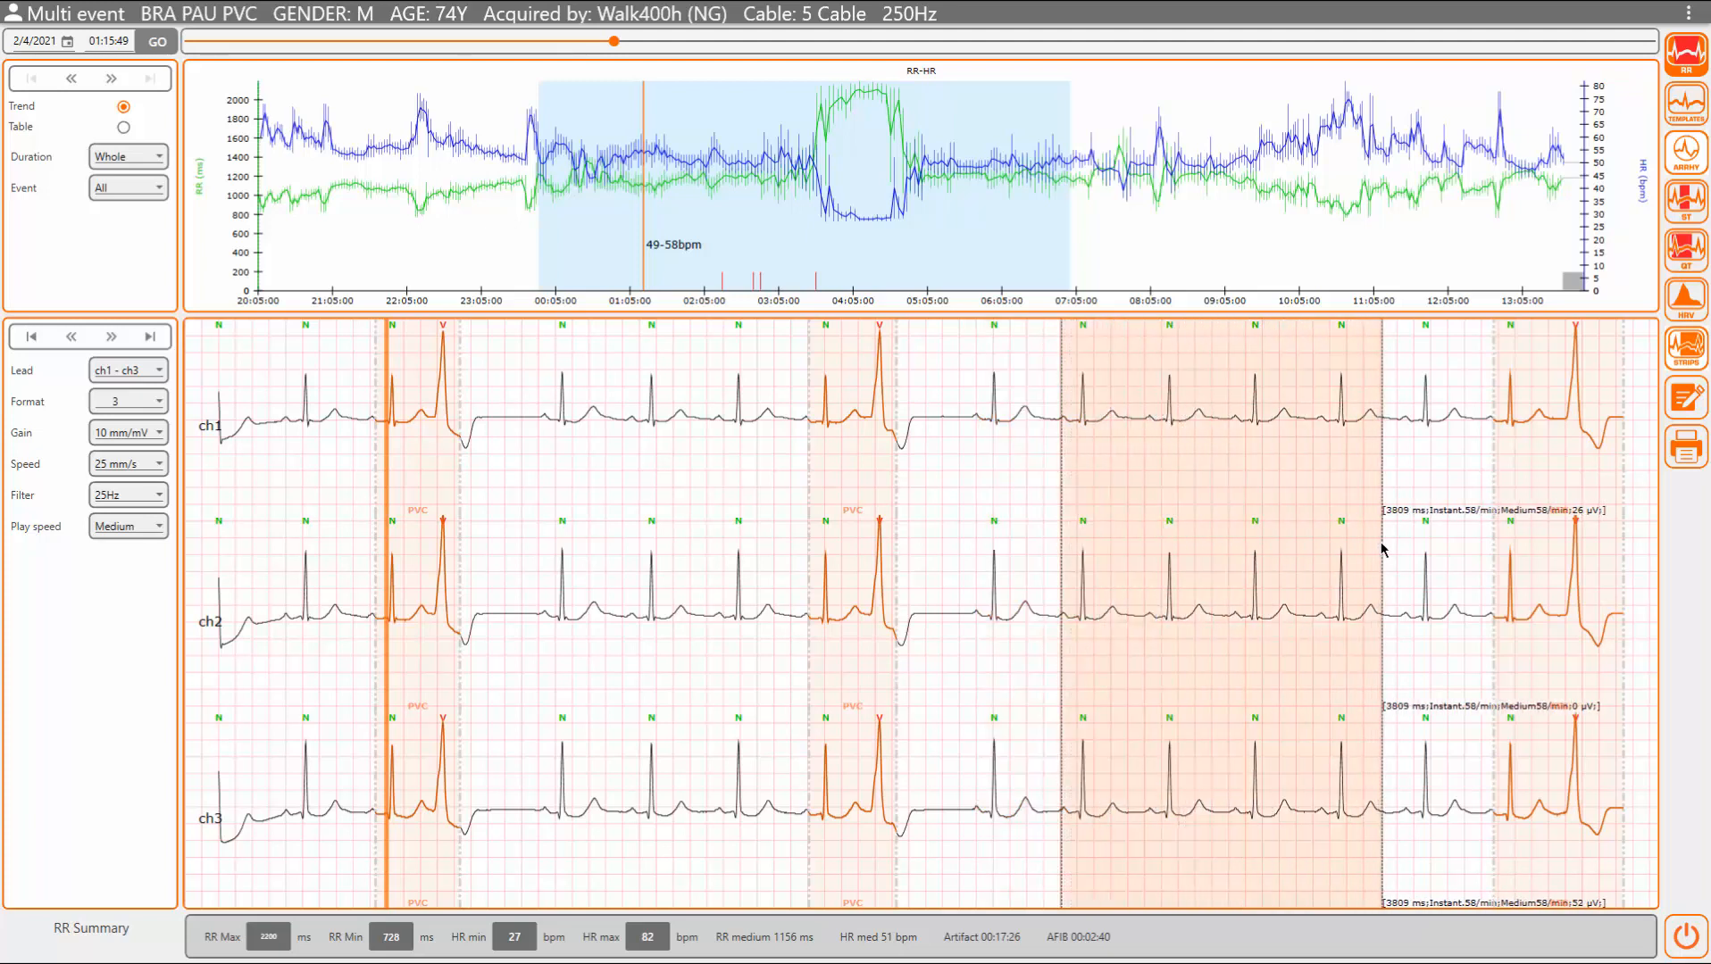
right_click(1213, 483)
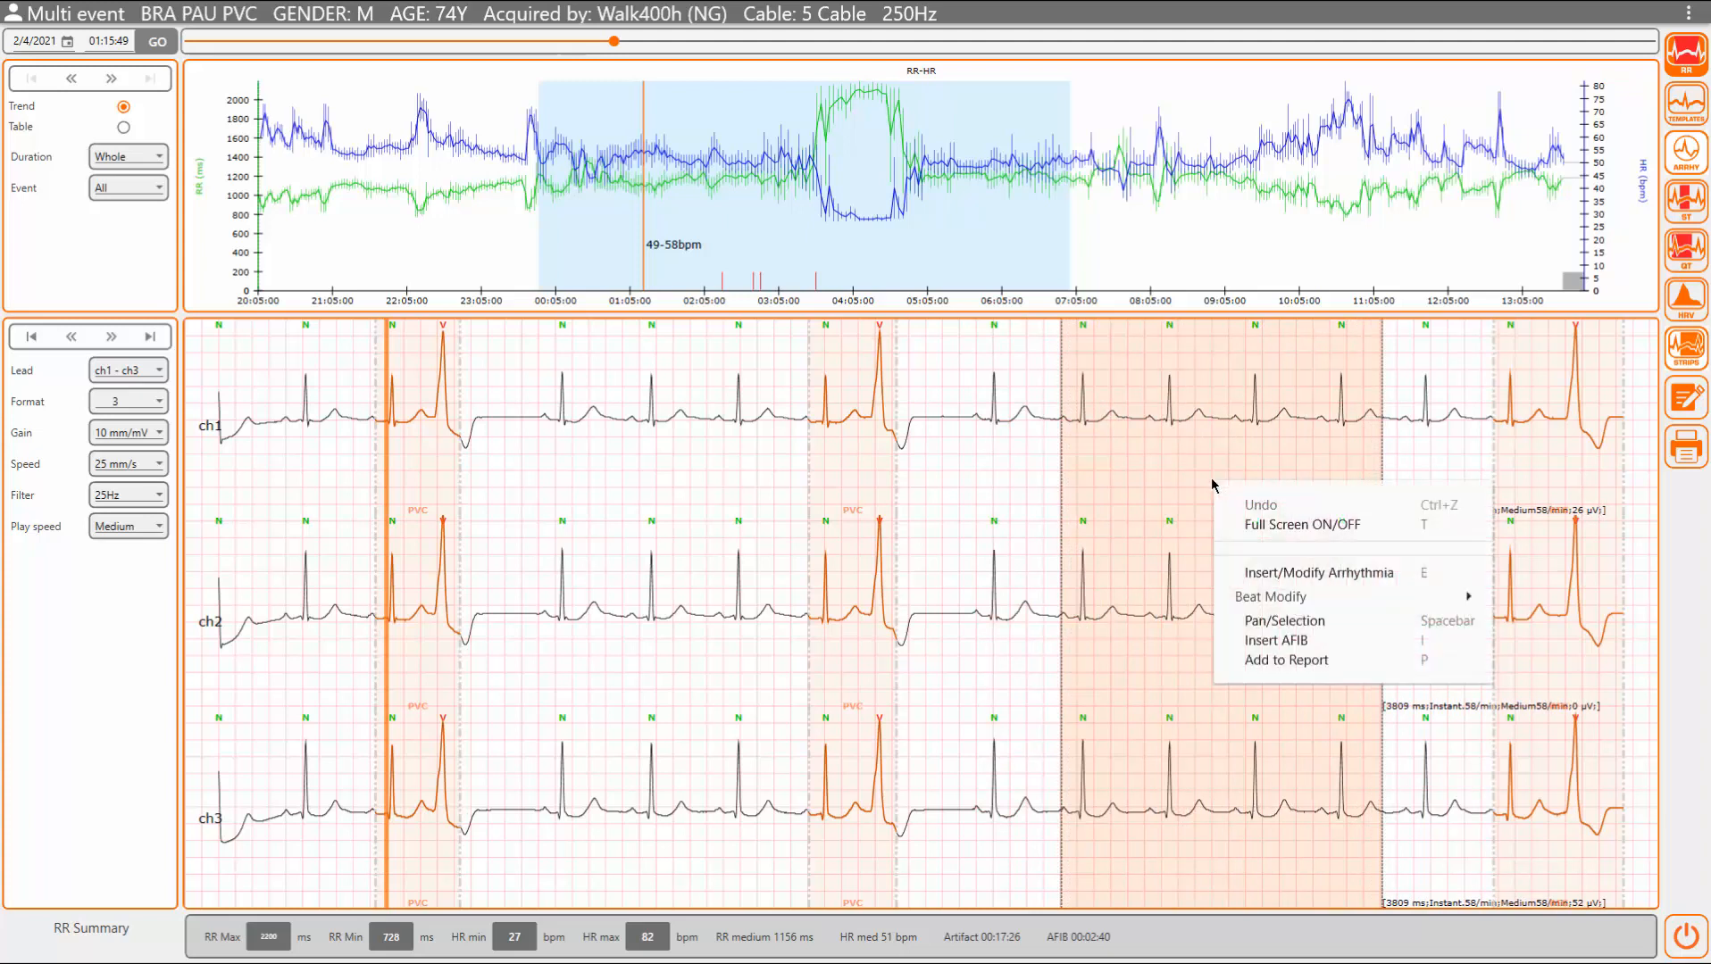
click(1267, 572)
click(970, 468)
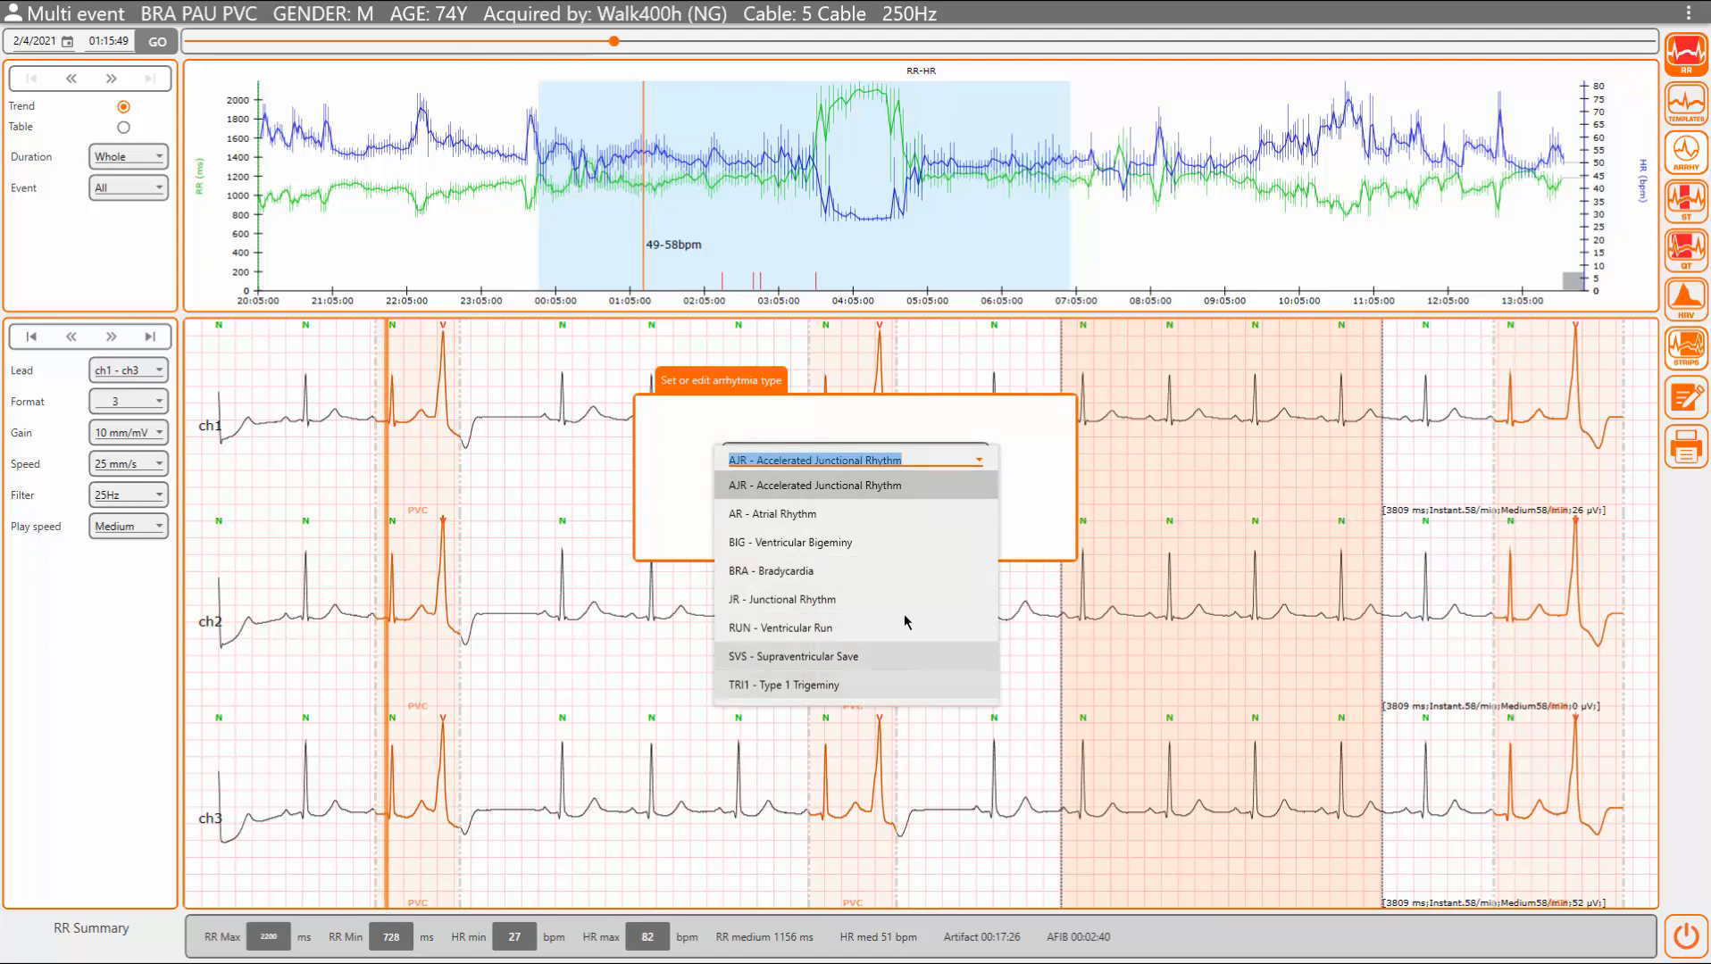
click(1040, 482)
click(908, 551)
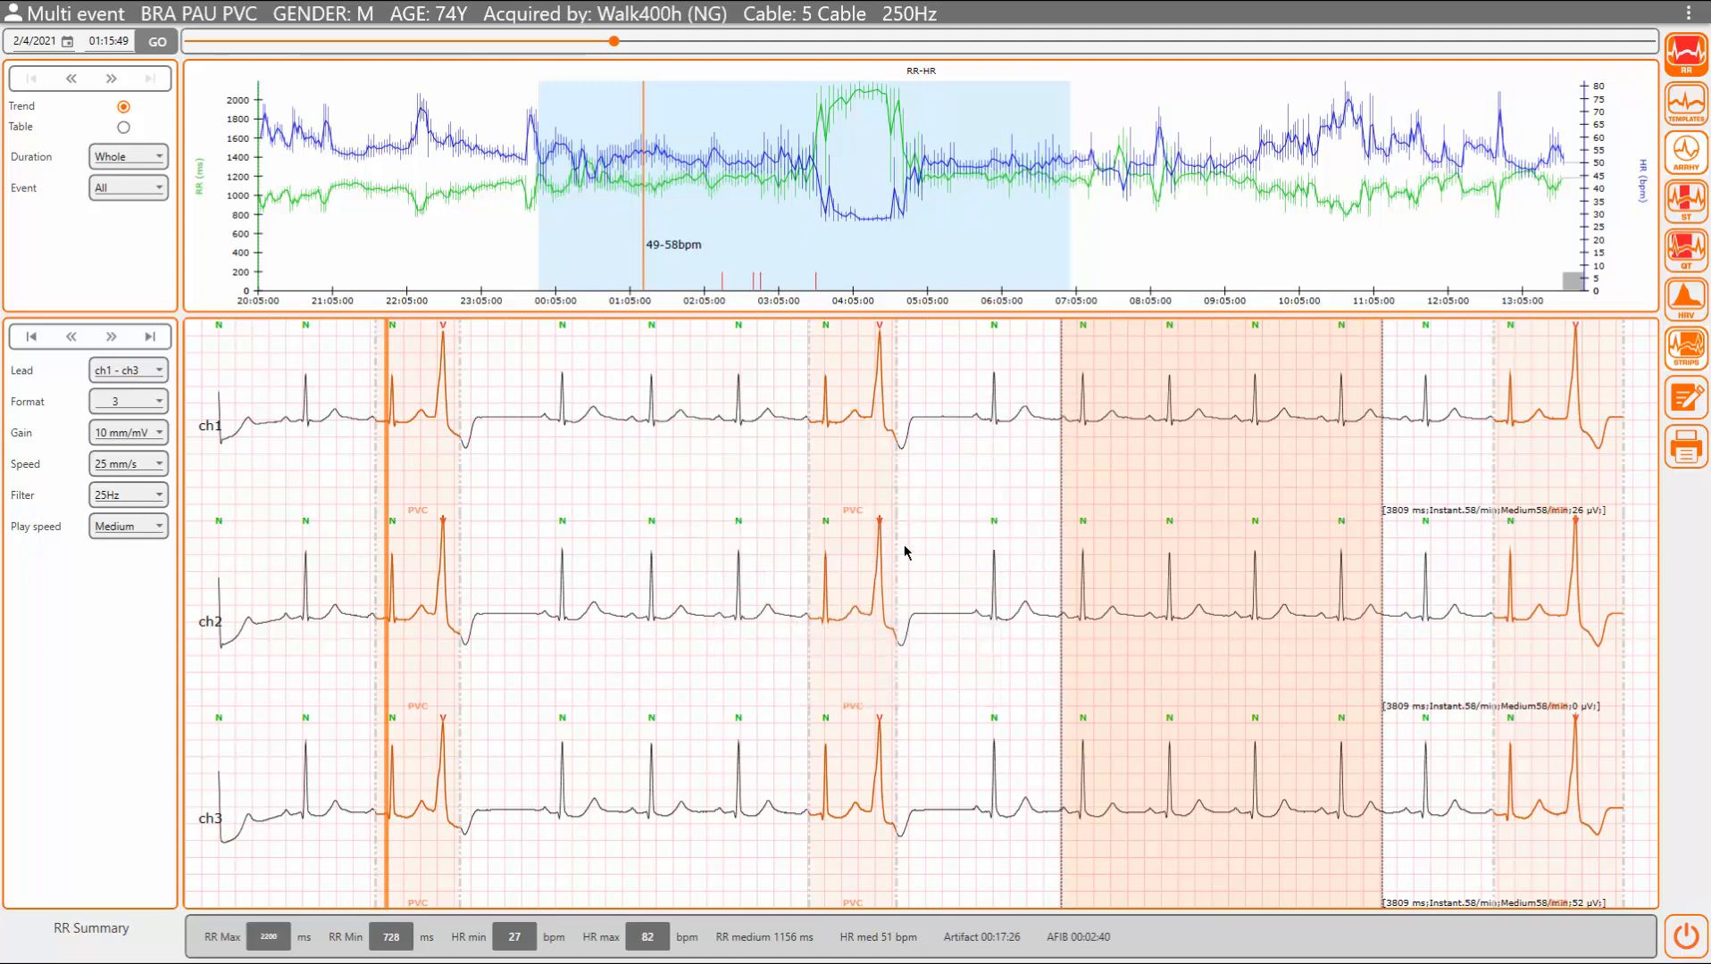
click(1013, 605)
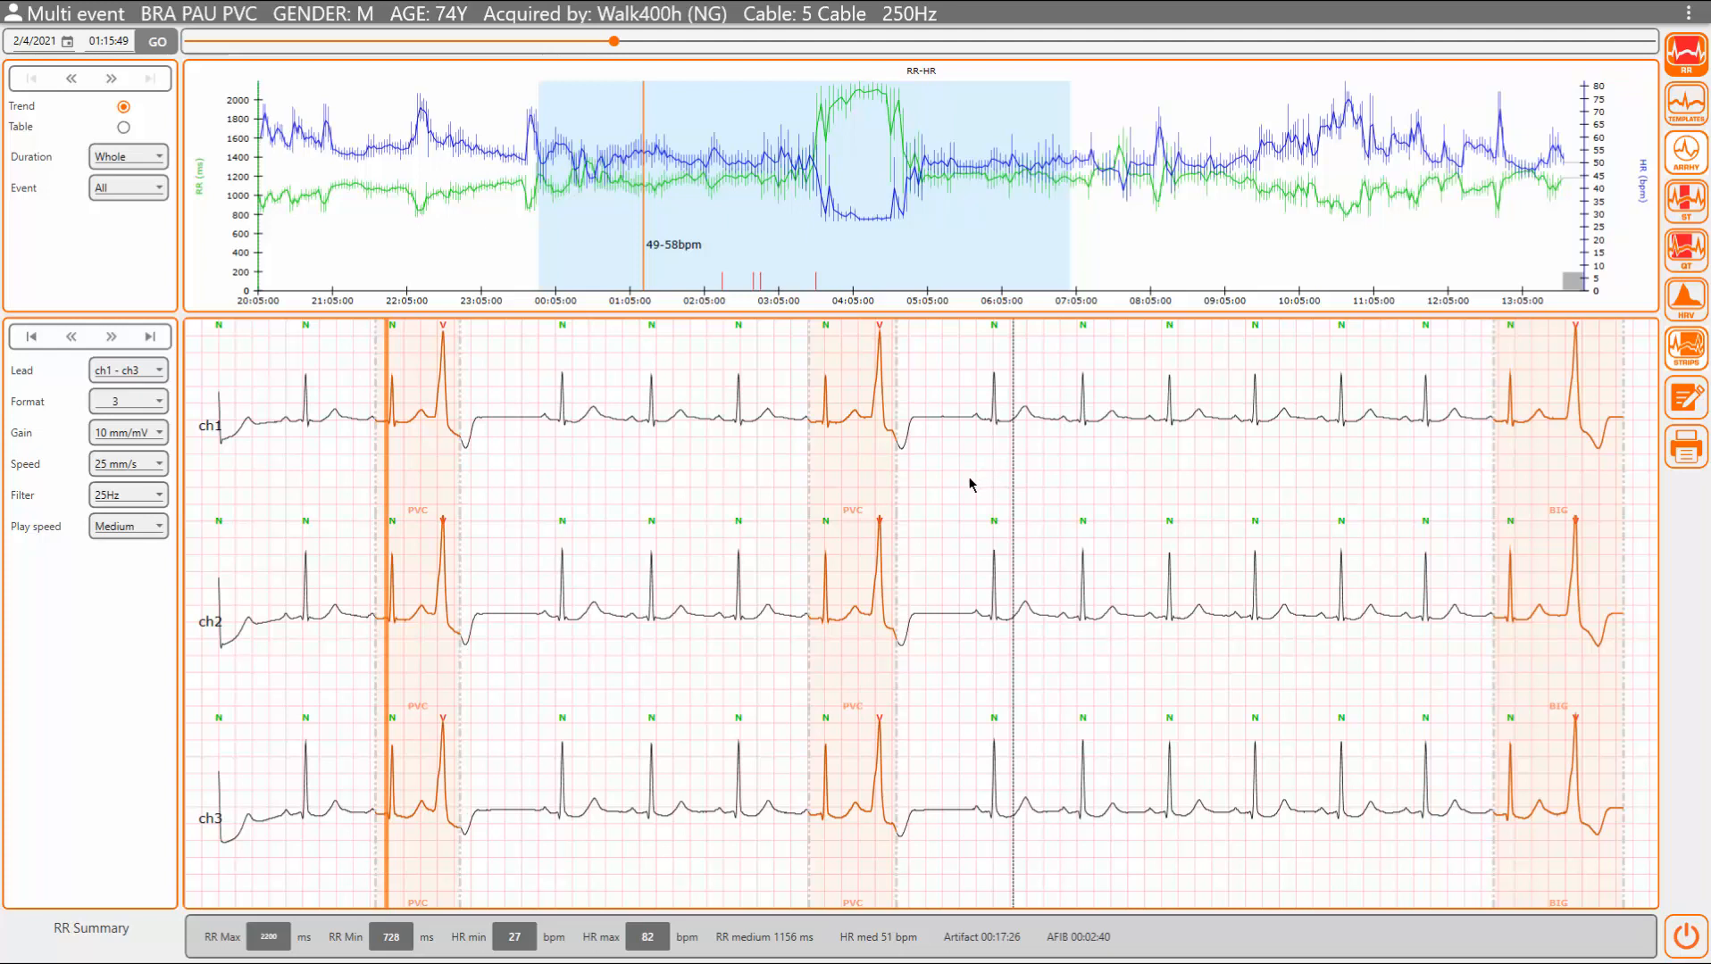
Step: Add an ECG strip of about 4 s, starting at 1:15:56 AM over the normal beats, to the report
drag(969, 482, 1061, 487)
drag(1165, 489, 1375, 473)
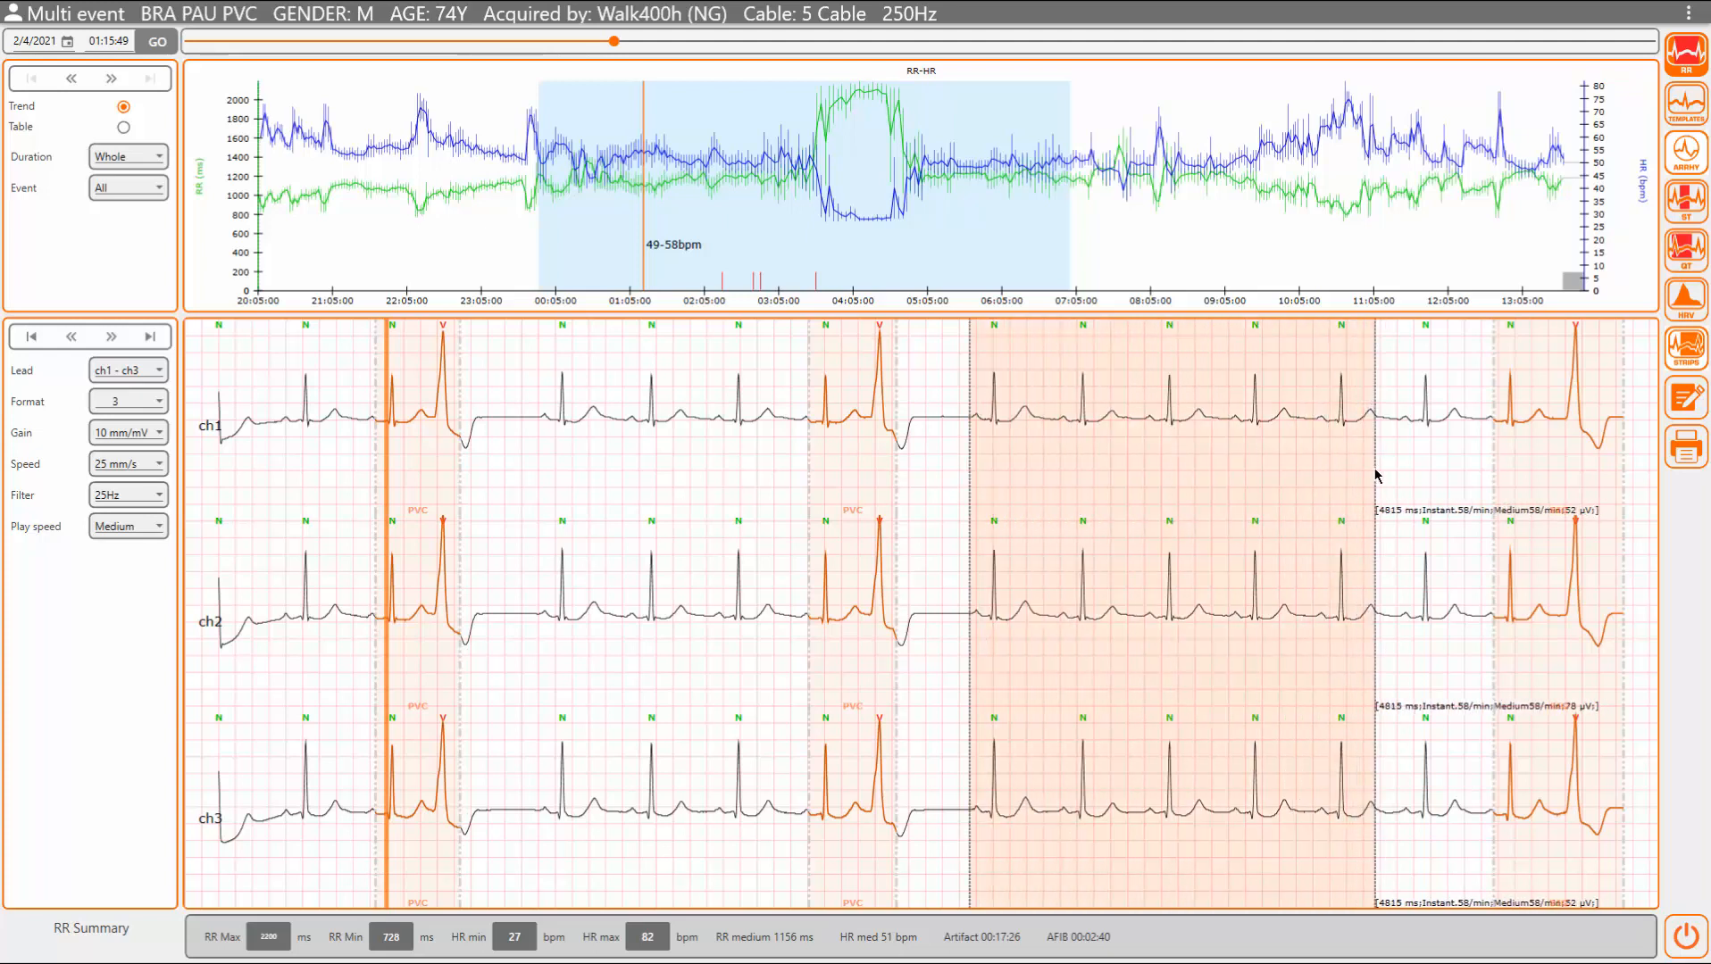
right_click(1136, 528)
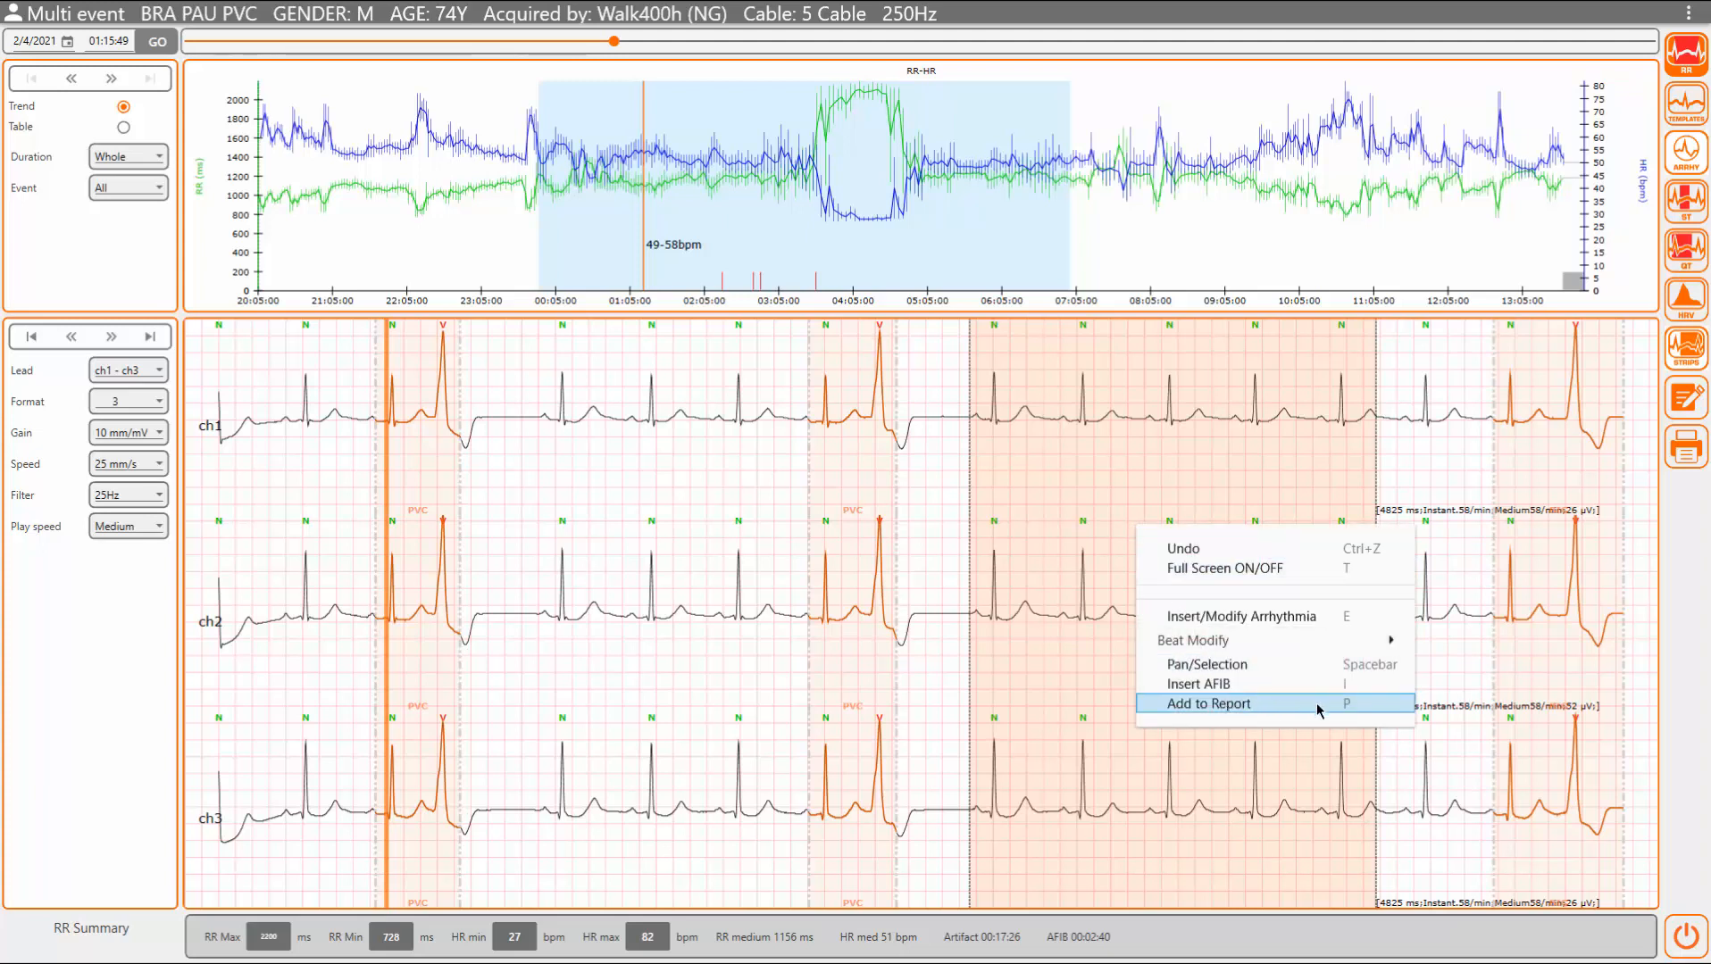
click(1011, 533)
drag(1011, 533, 1397, 520)
key(p)
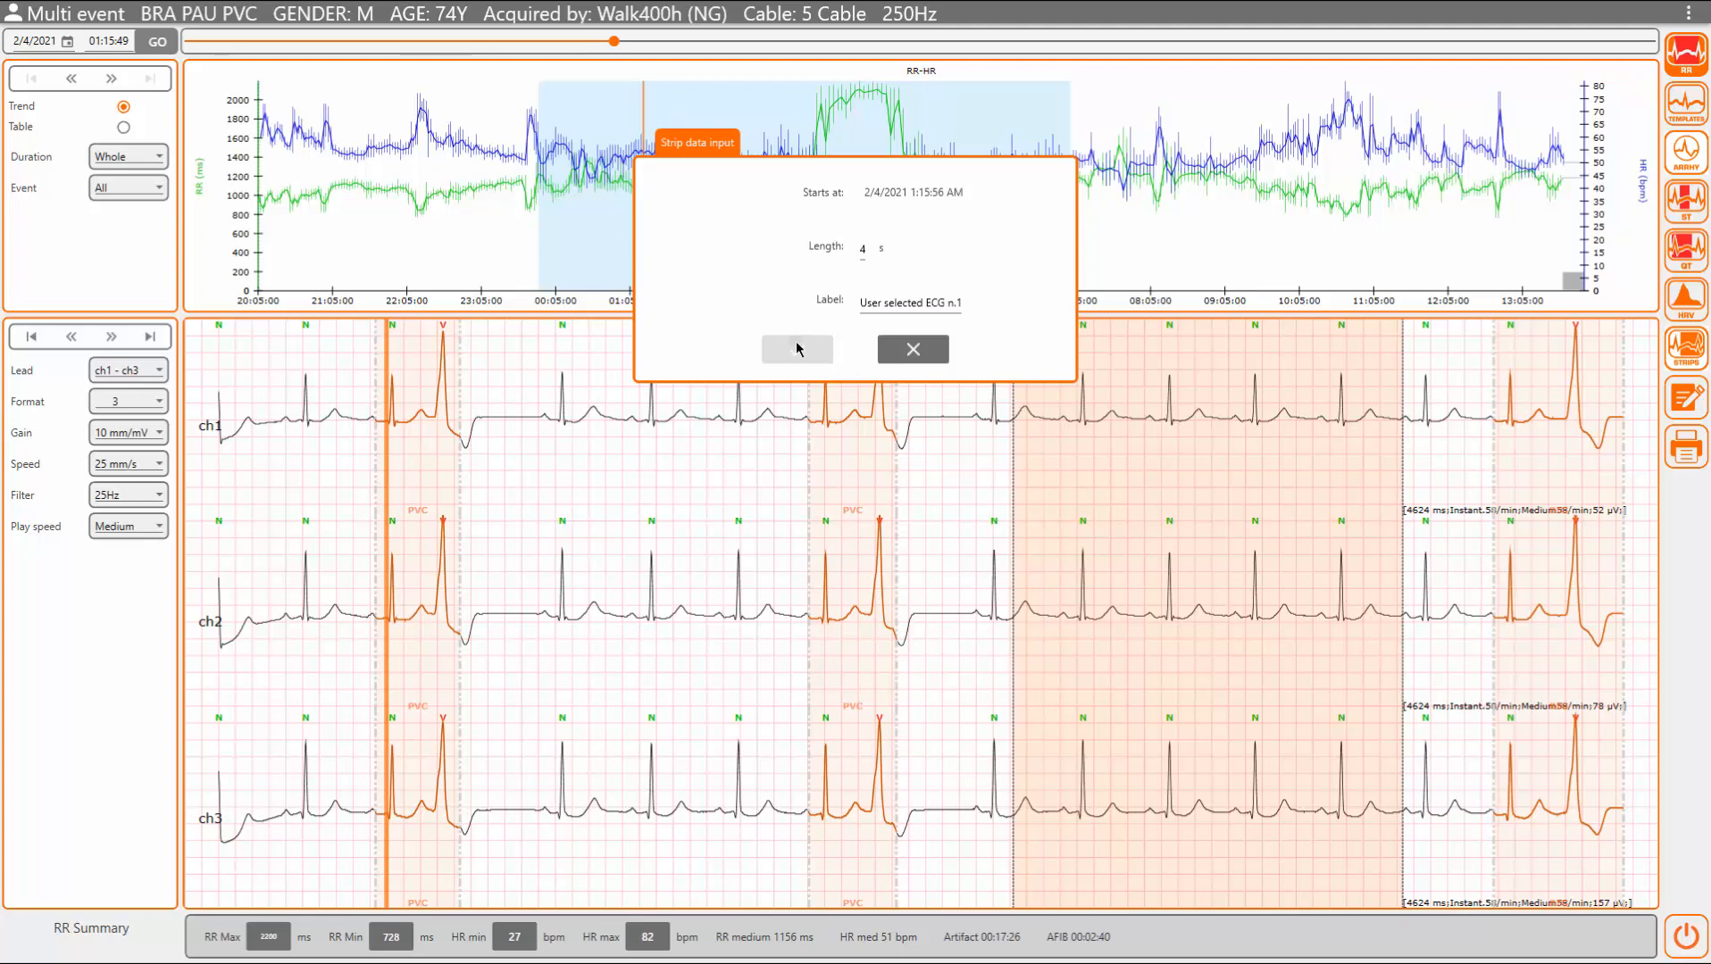
click(797, 348)
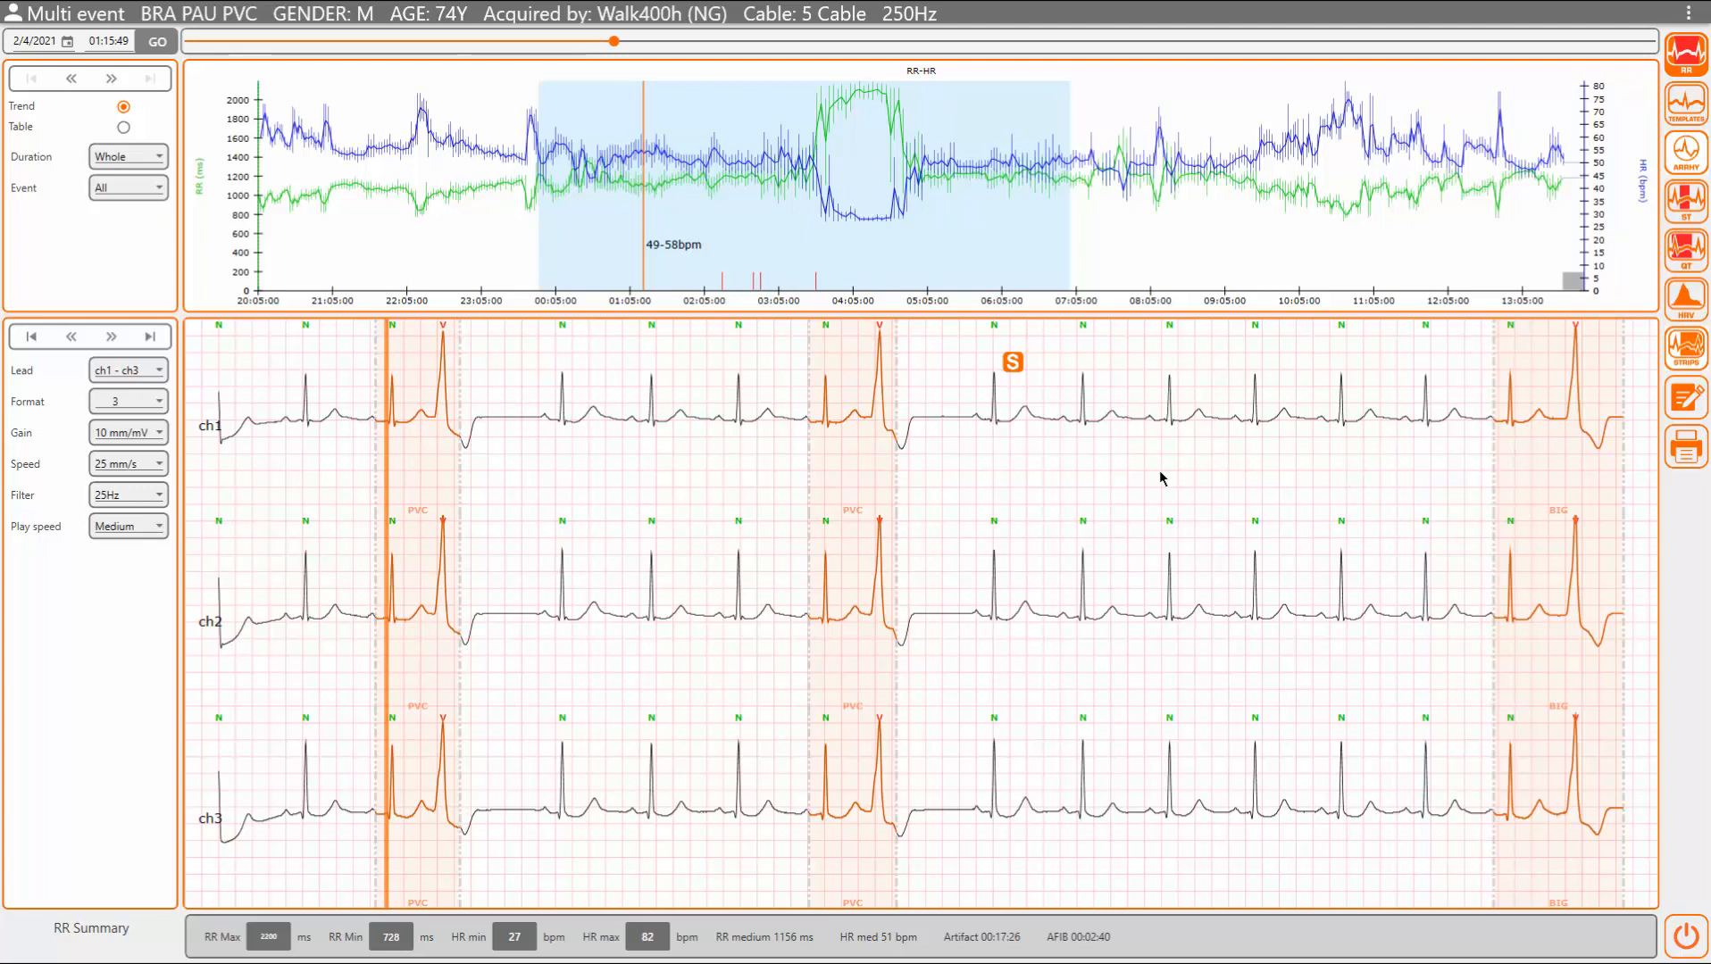
Step: Add a strip of about 55 min from 7:41:11 AM on the trend to the report, using ch1, 5 mm/mV and 60min per page
click(1148, 218)
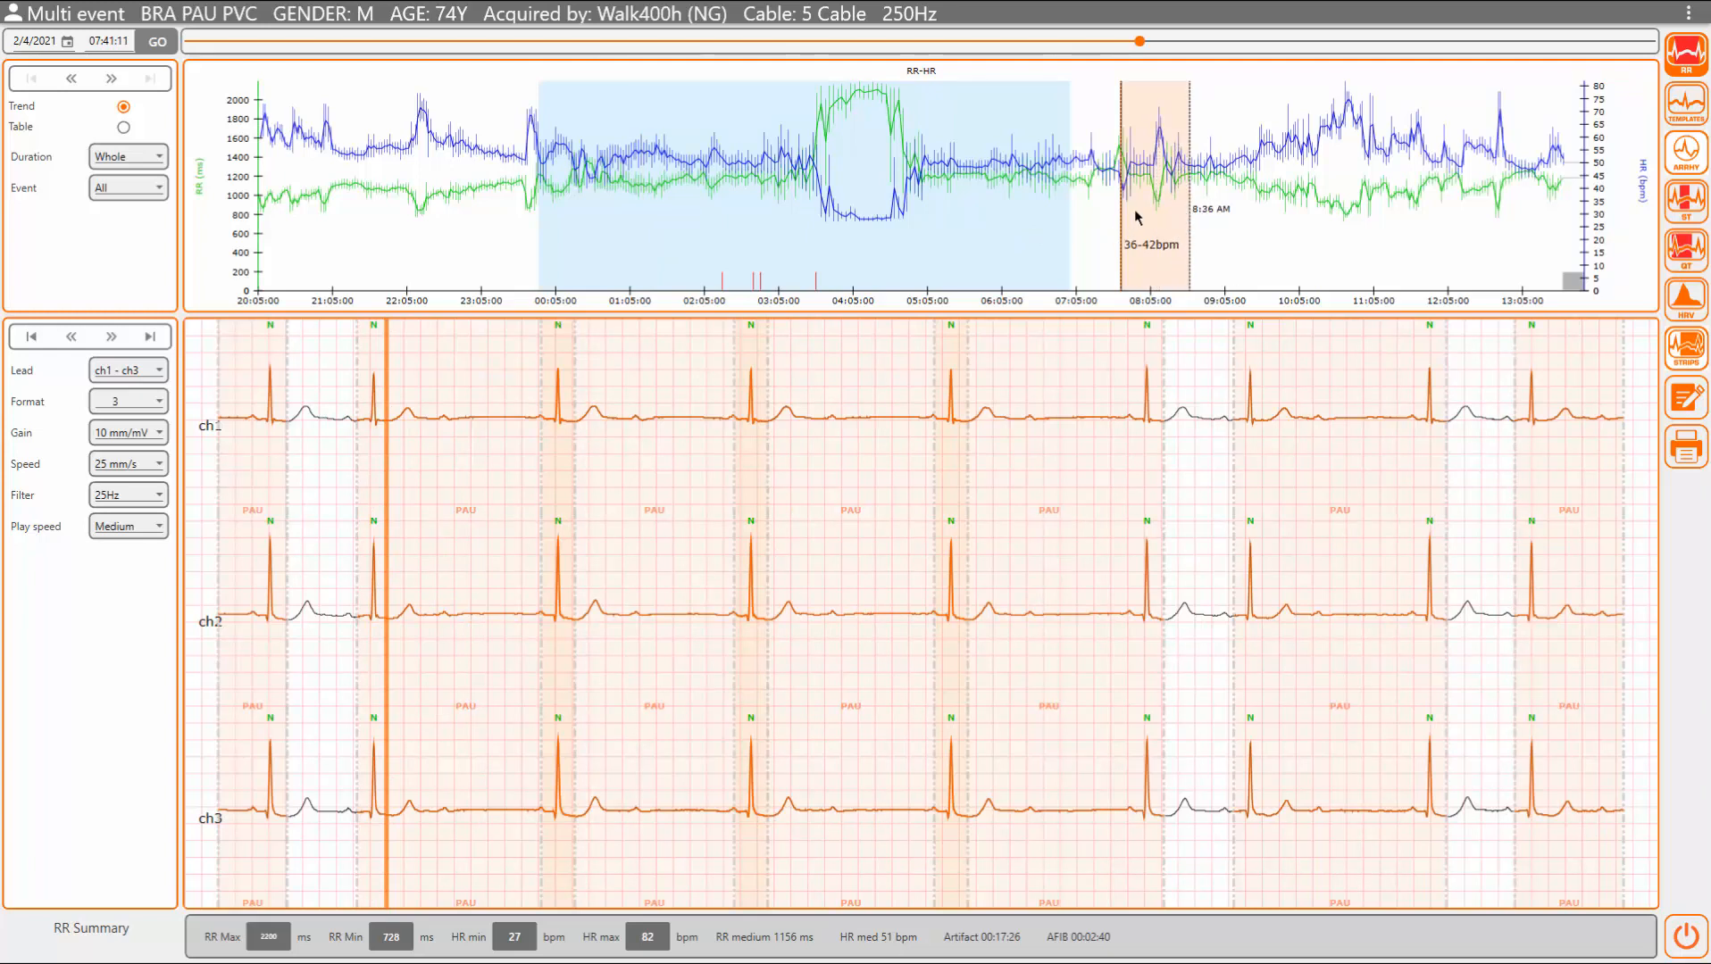
click(1136, 217)
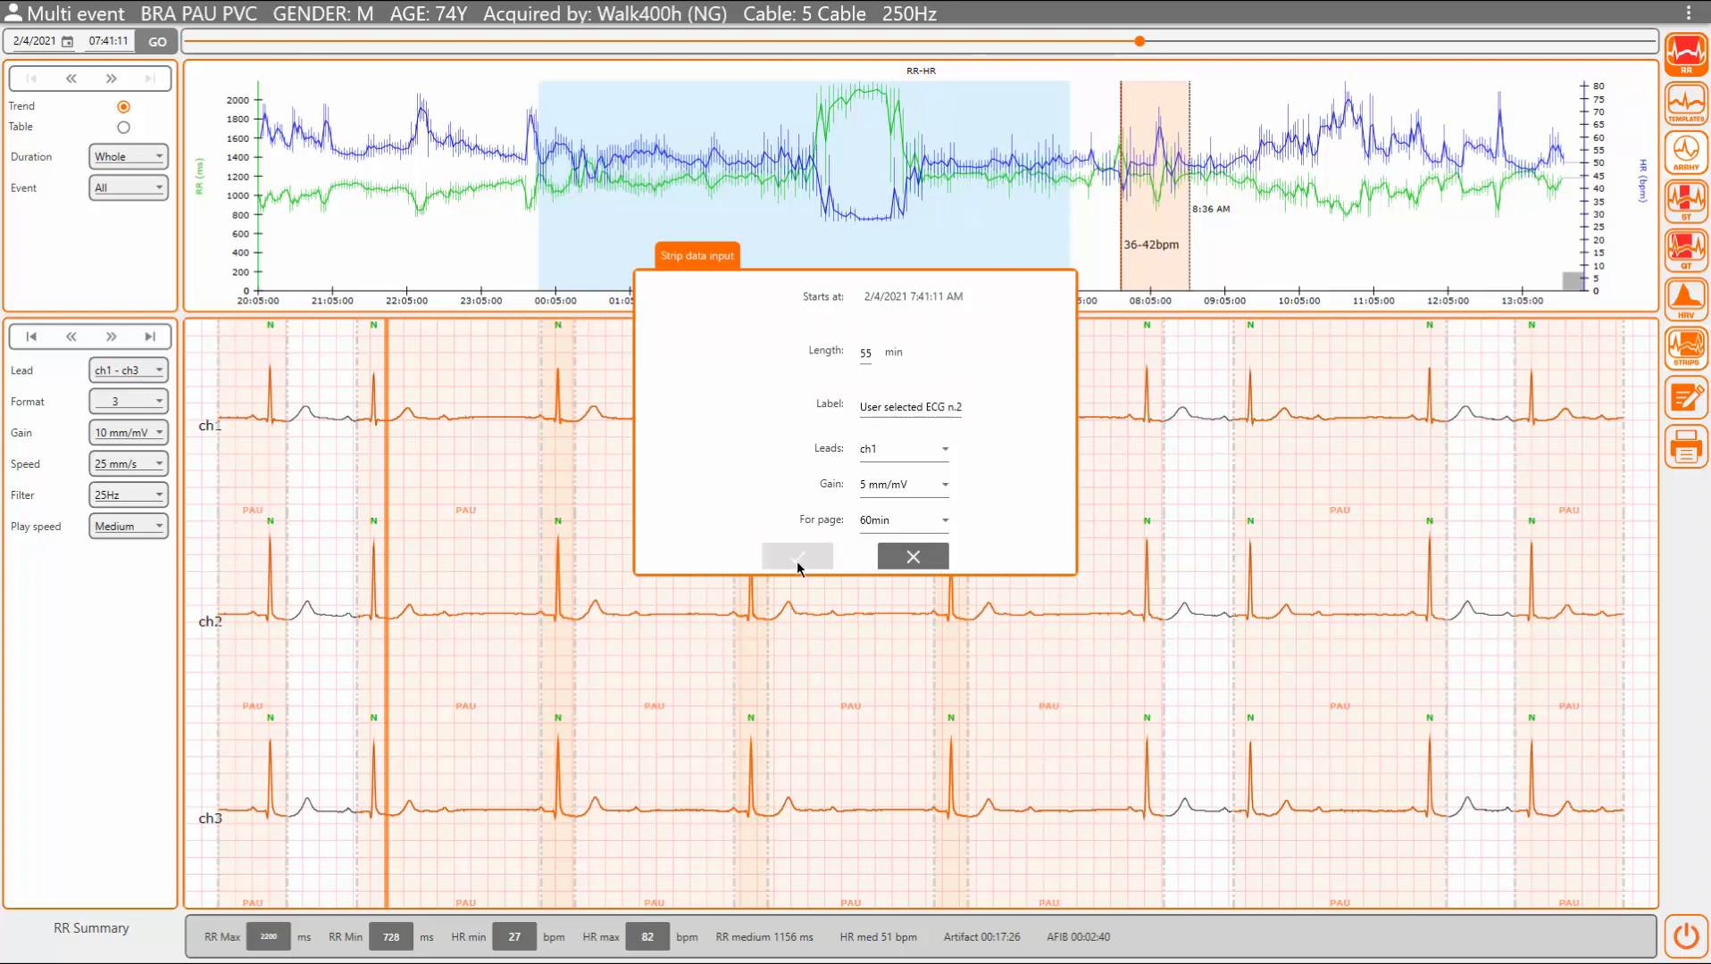
click(798, 558)
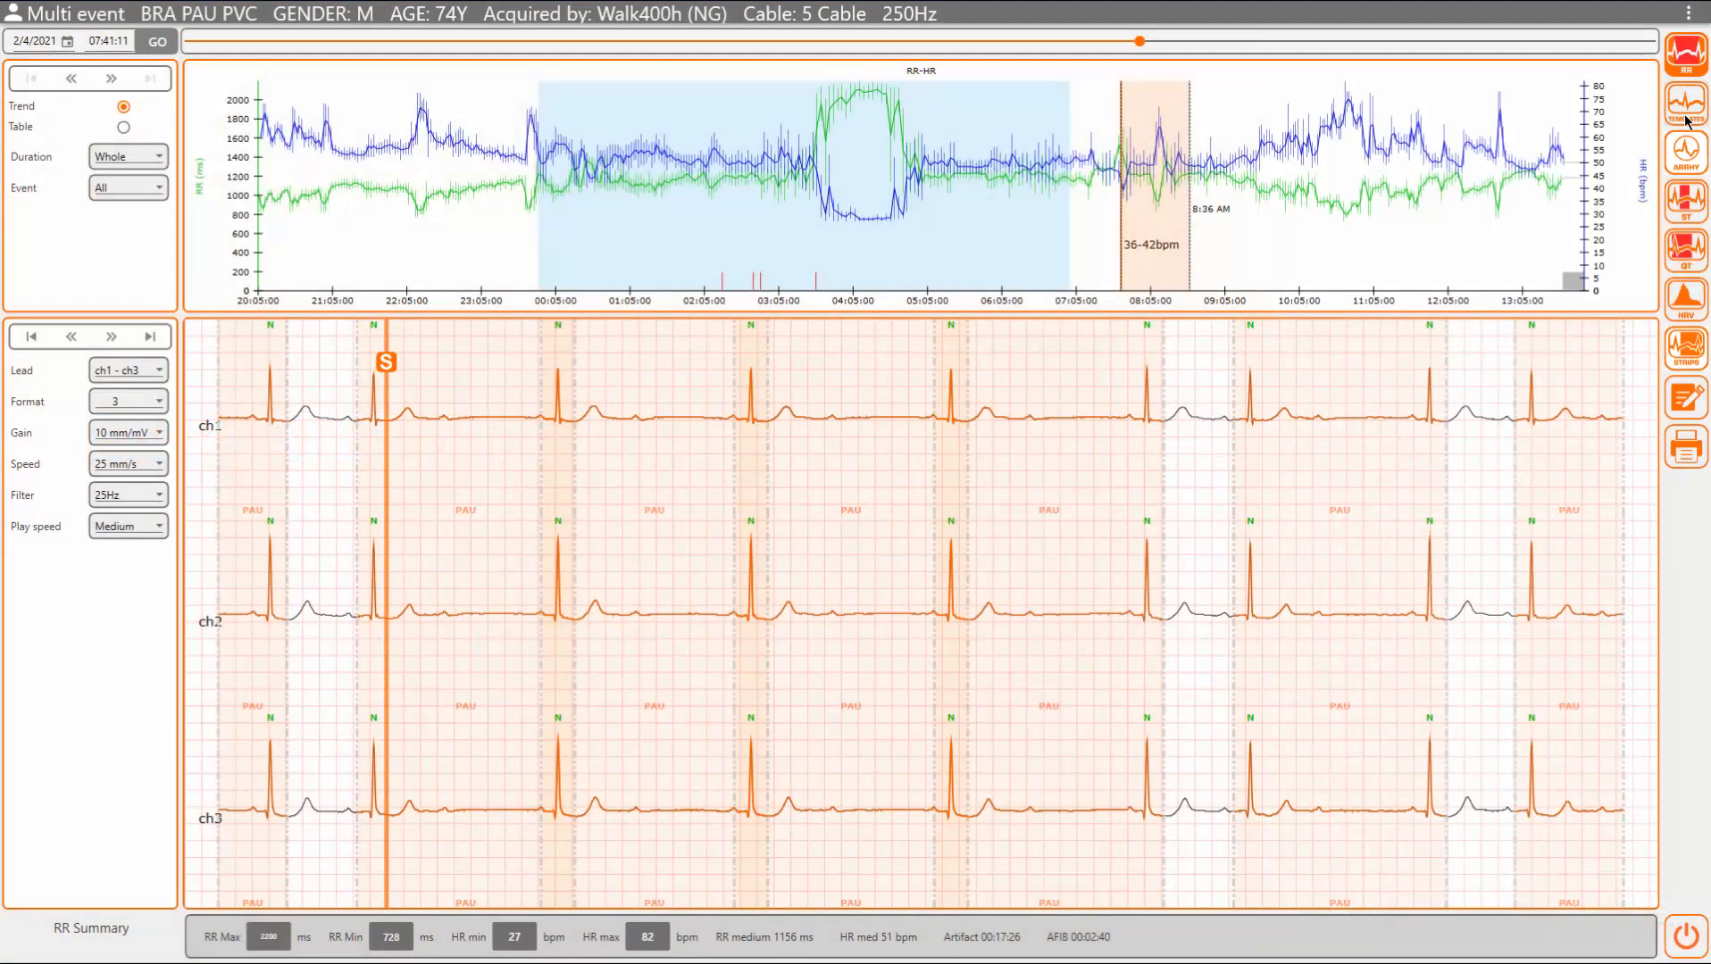
Step: Open the ventricular beat templates and examine the ECG of templates ID 5, 8, 7, 10 and 11
click(1686, 119)
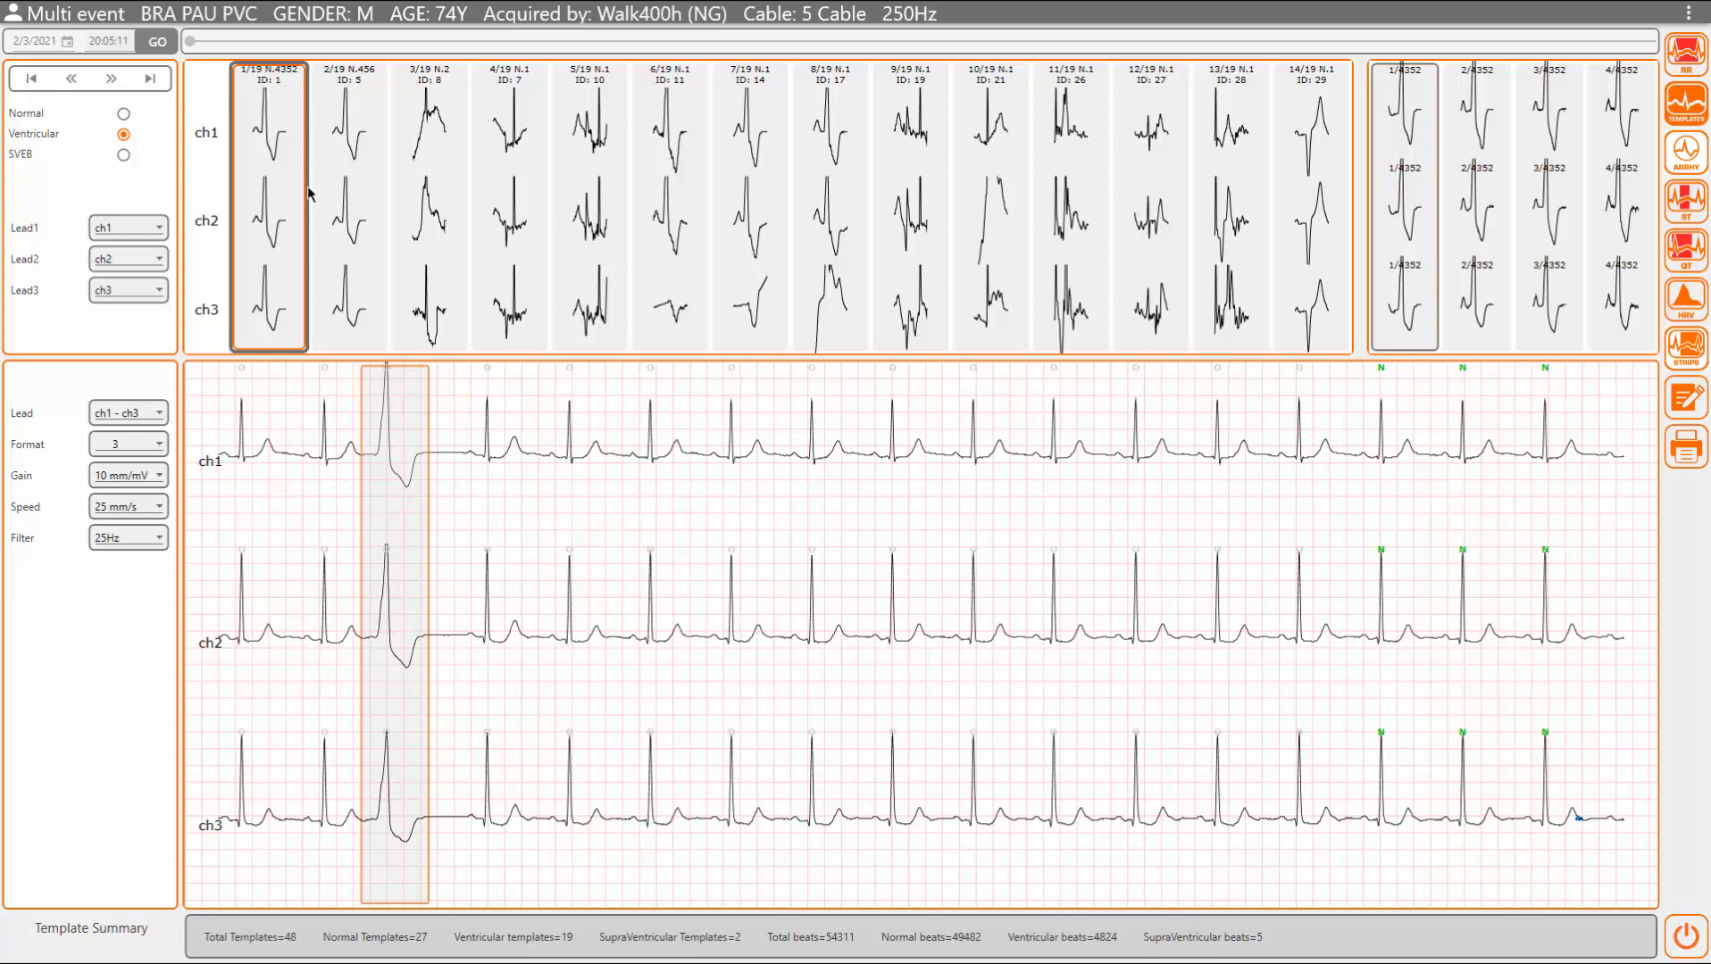
click(356, 164)
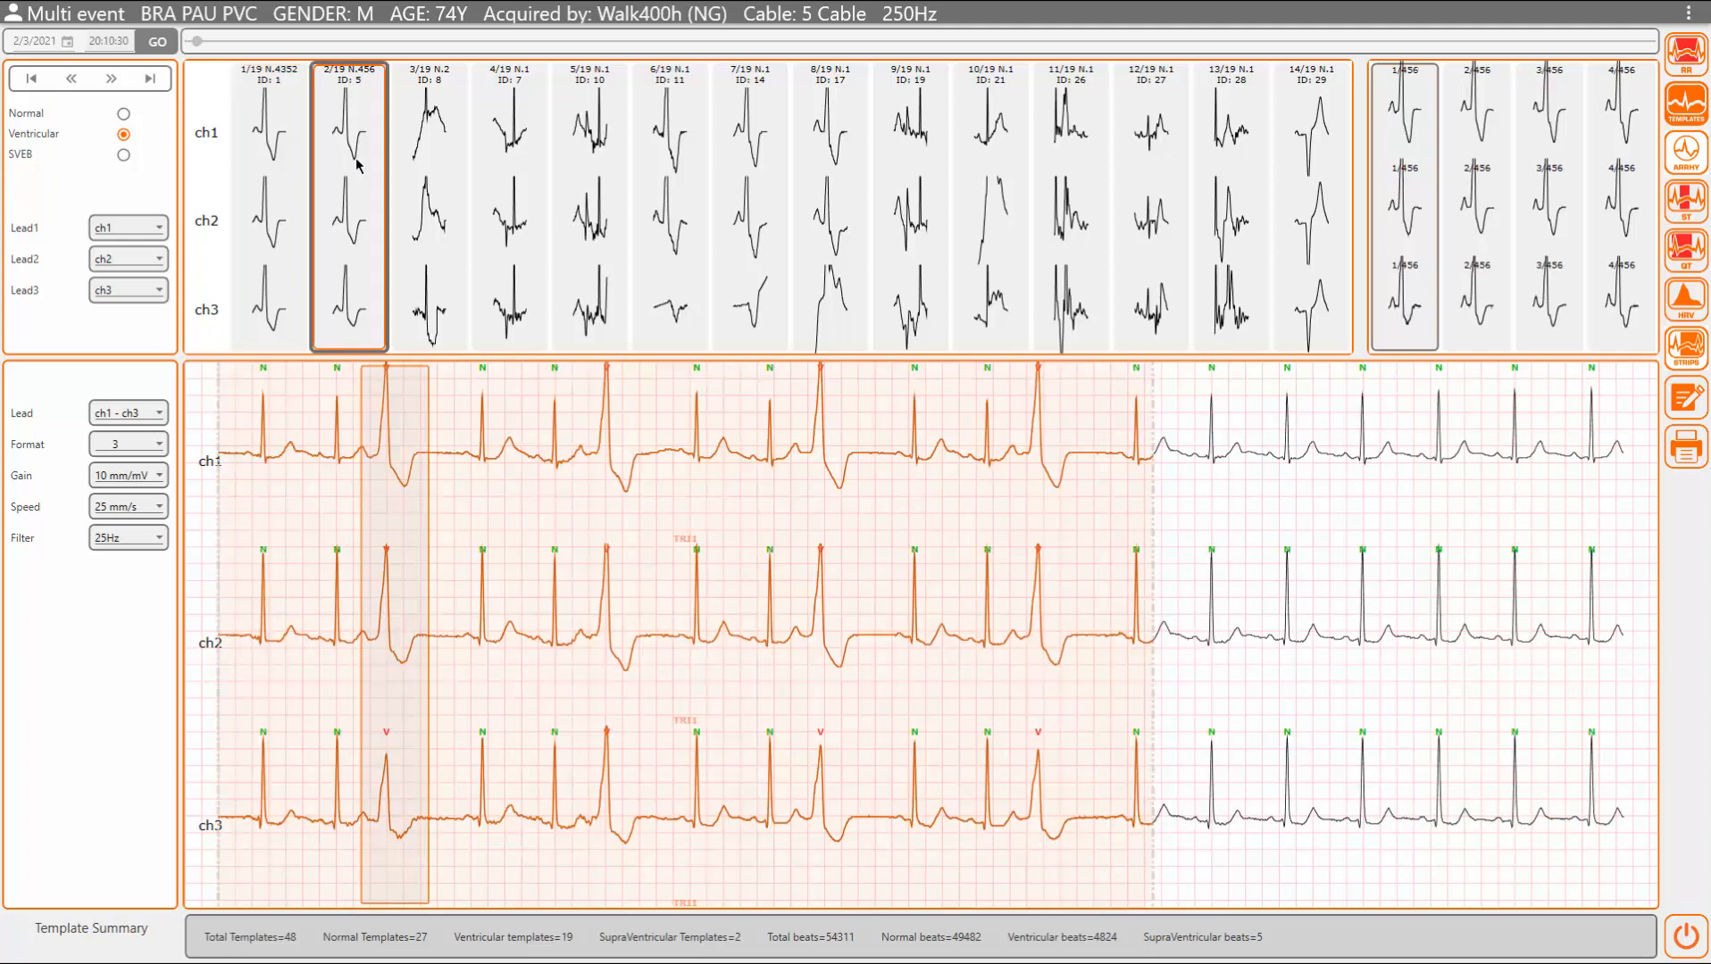
click(428, 148)
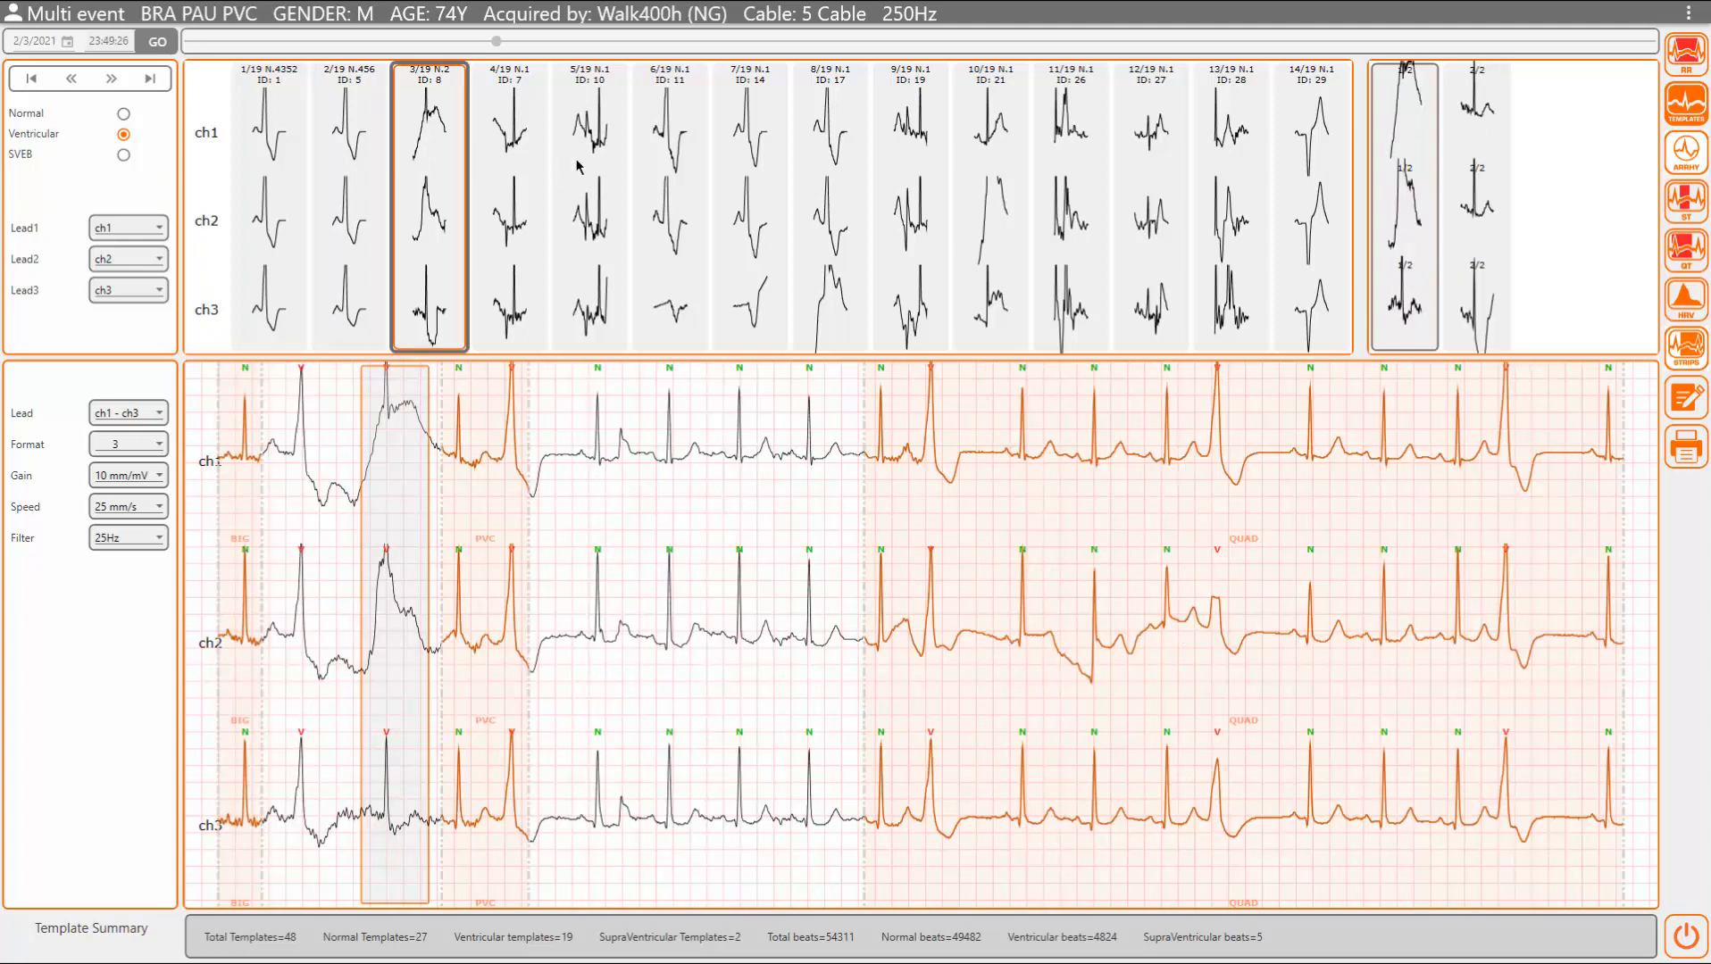
click(535, 172)
click(626, 193)
click(652, 196)
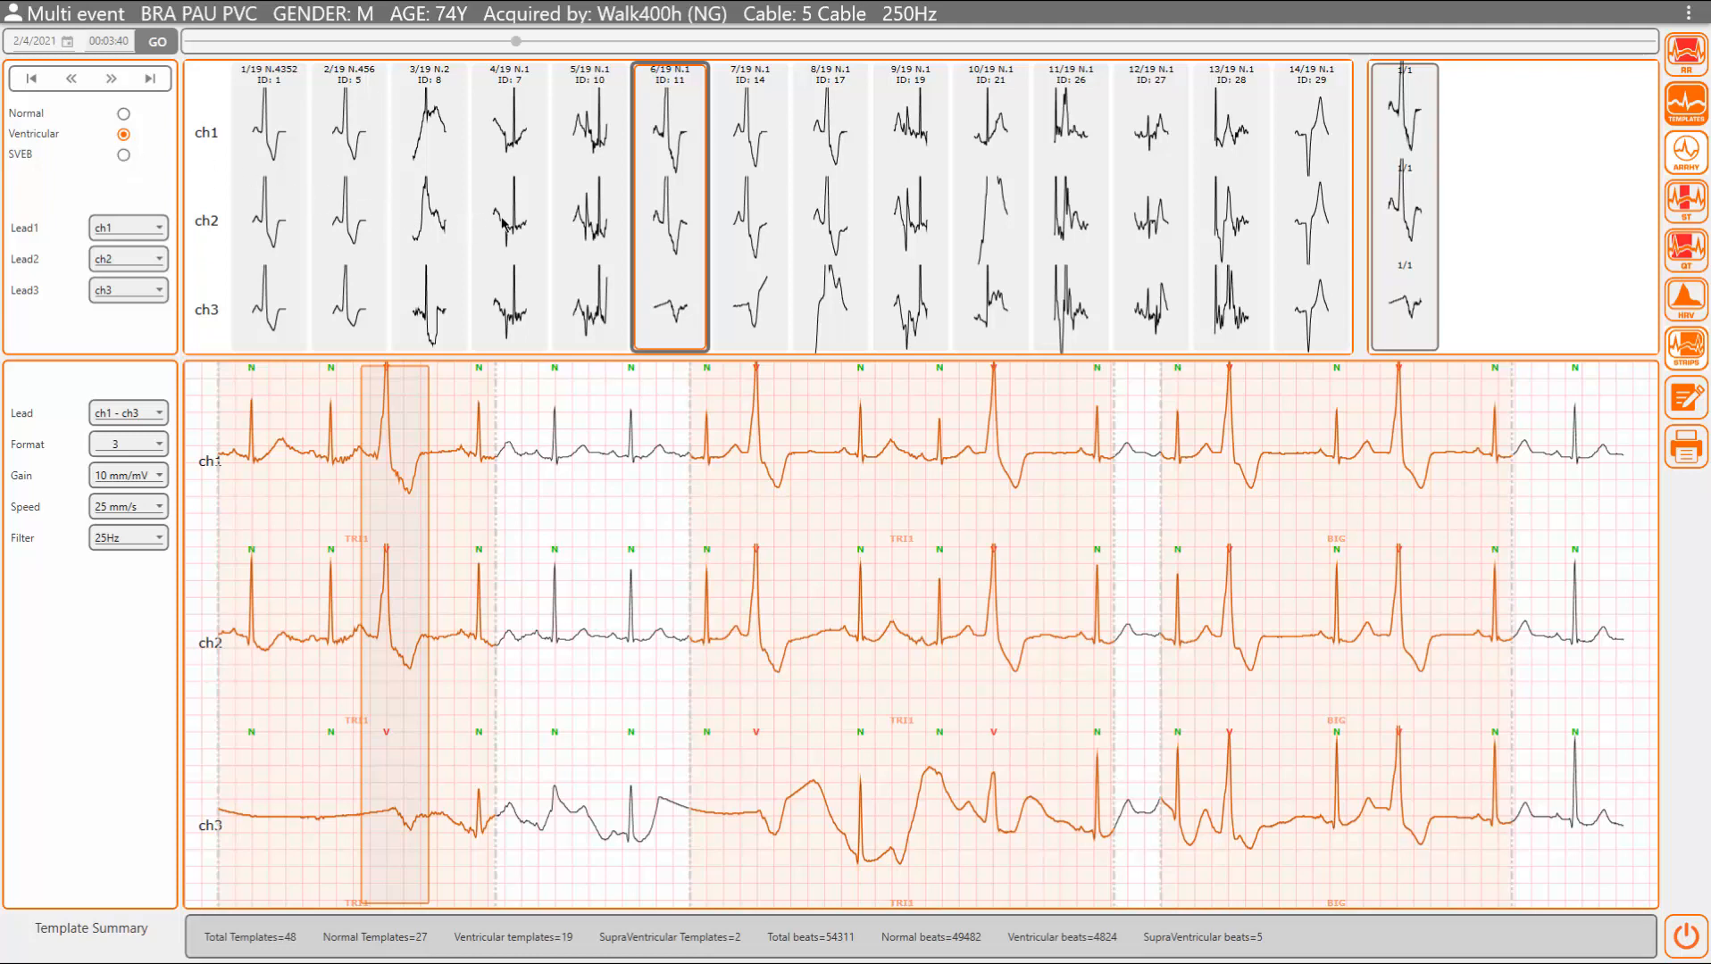
Step: Insert a normal beat on the QRS complex just after the ventricular beat of template ID 7
click(504, 224)
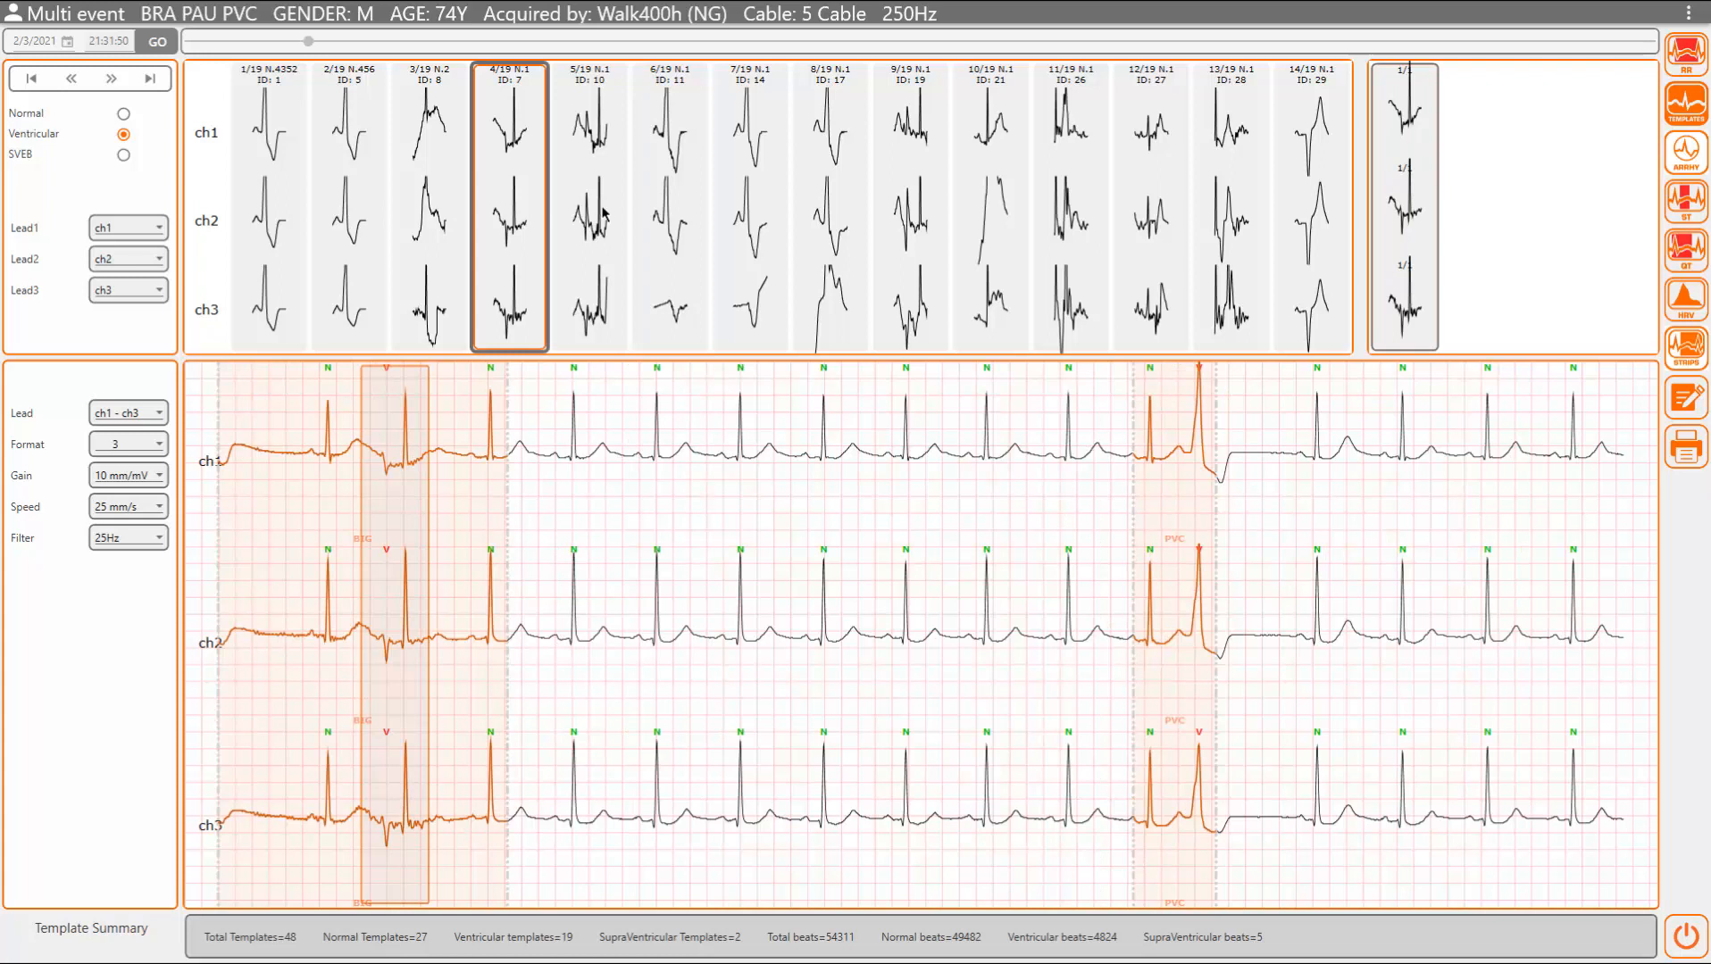
click(406, 636)
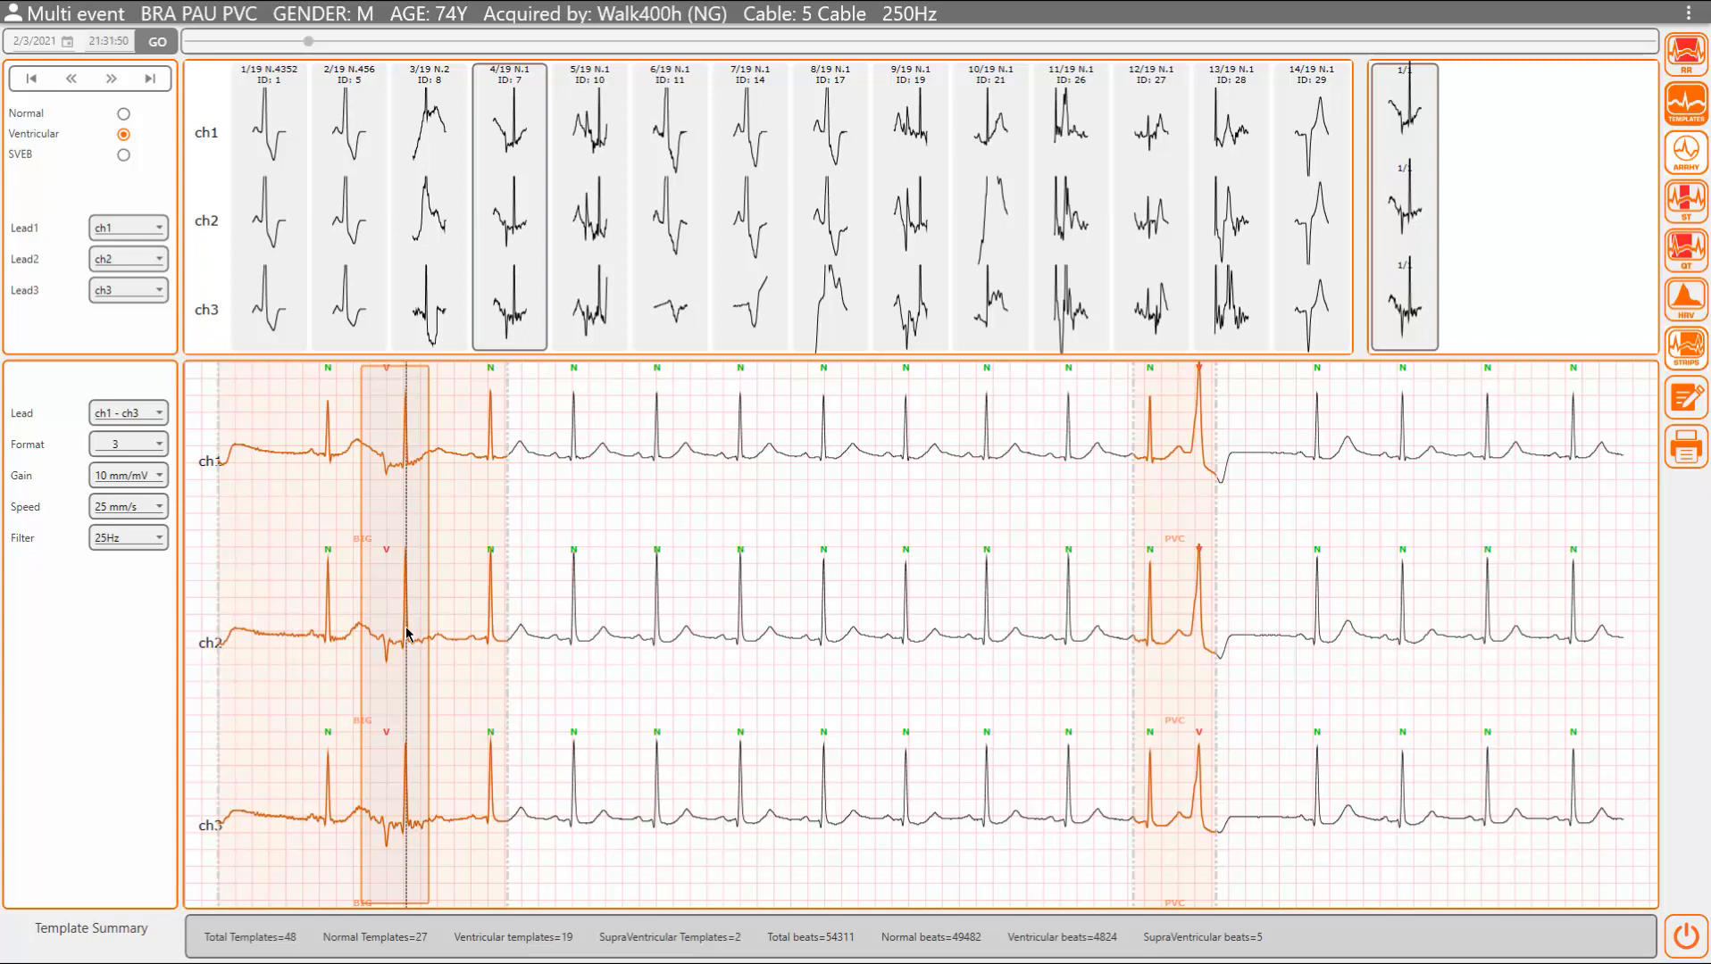
key(n)
Step: Remove the ventricular templates ID 7 and ID 10
click(512, 272)
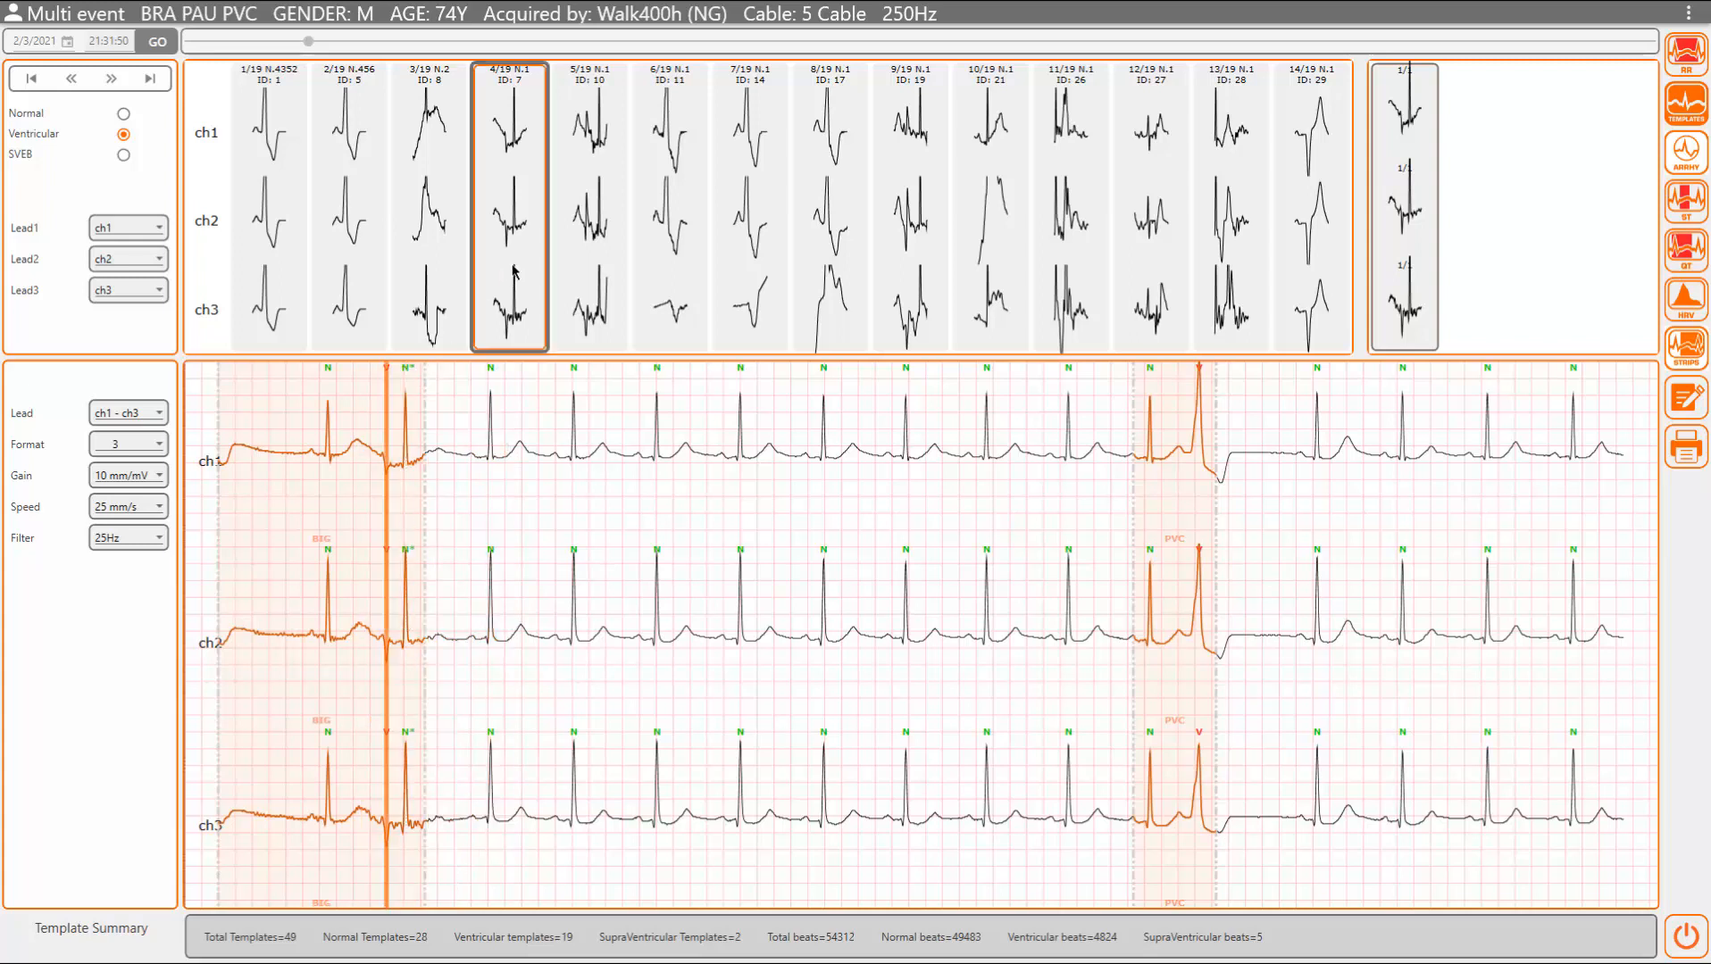
right_click(513, 268)
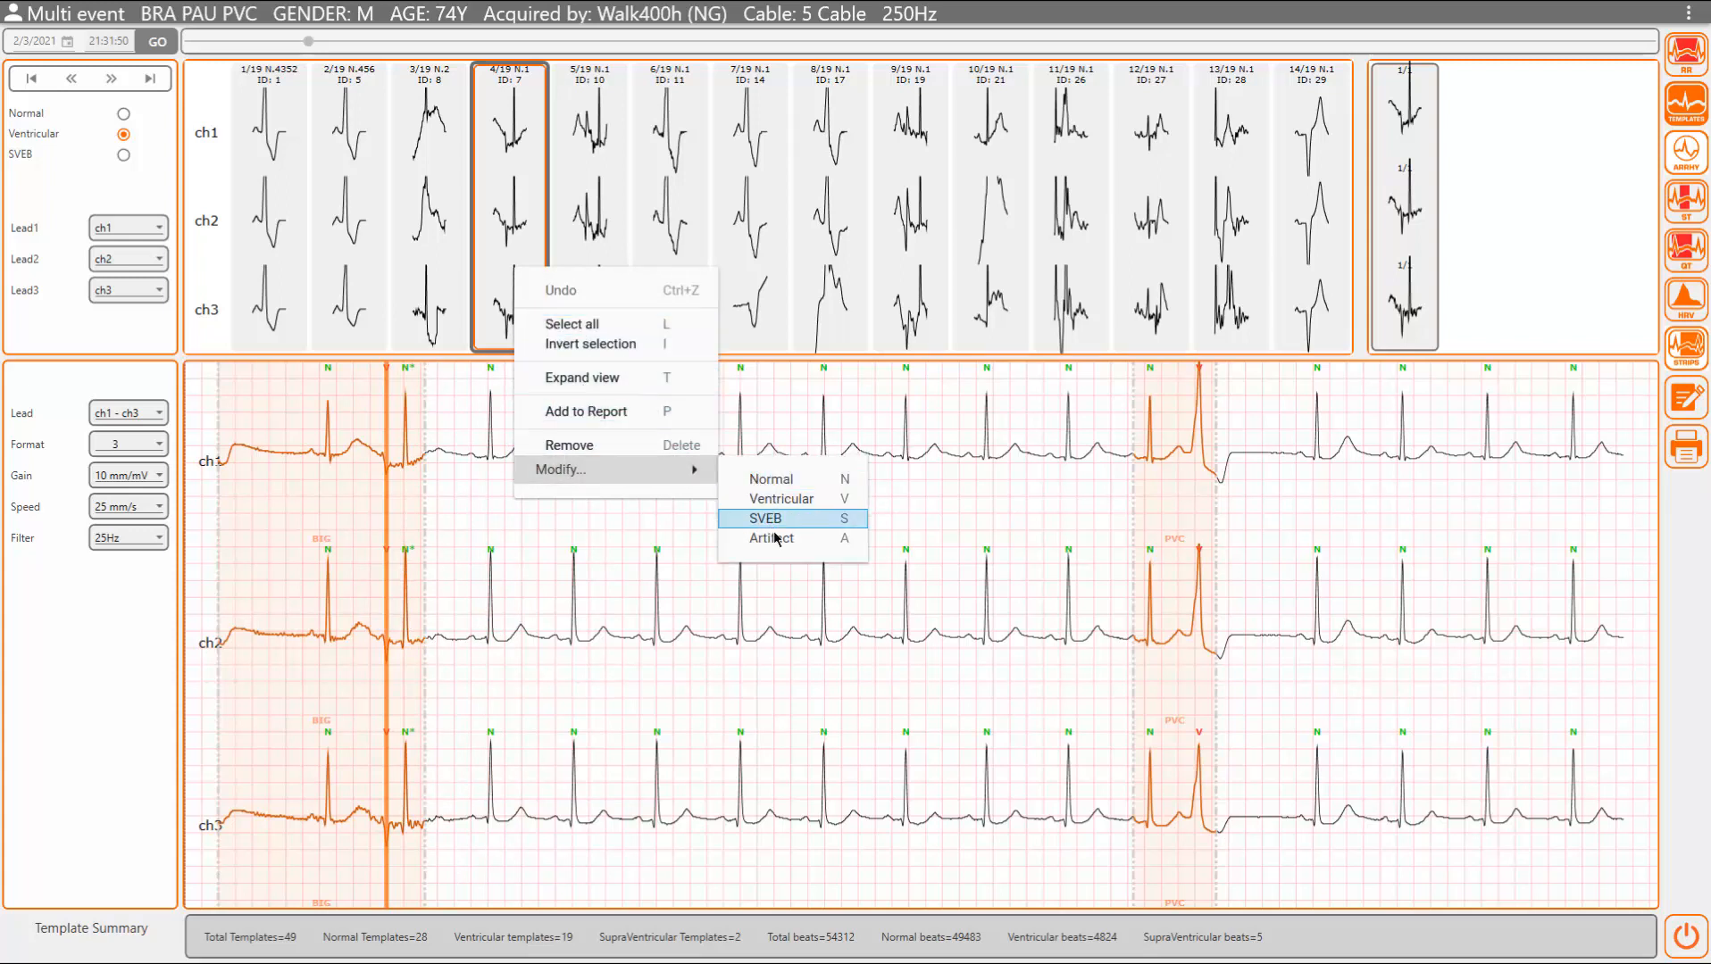
key(Delete)
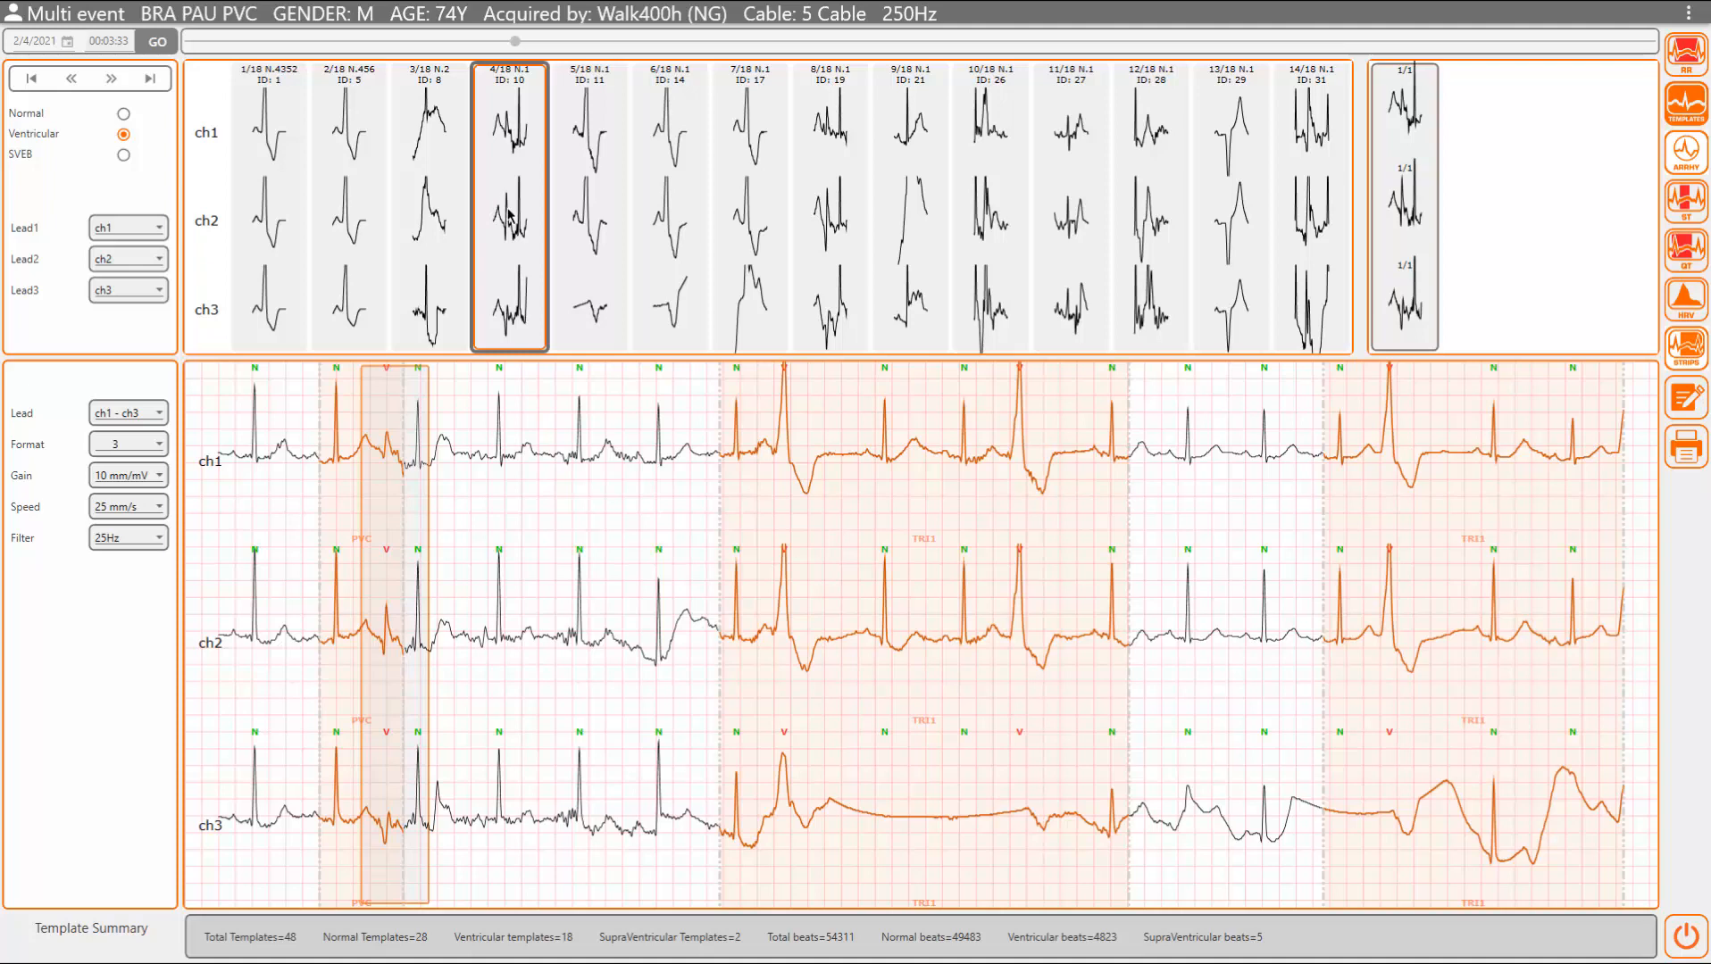
key(Delete)
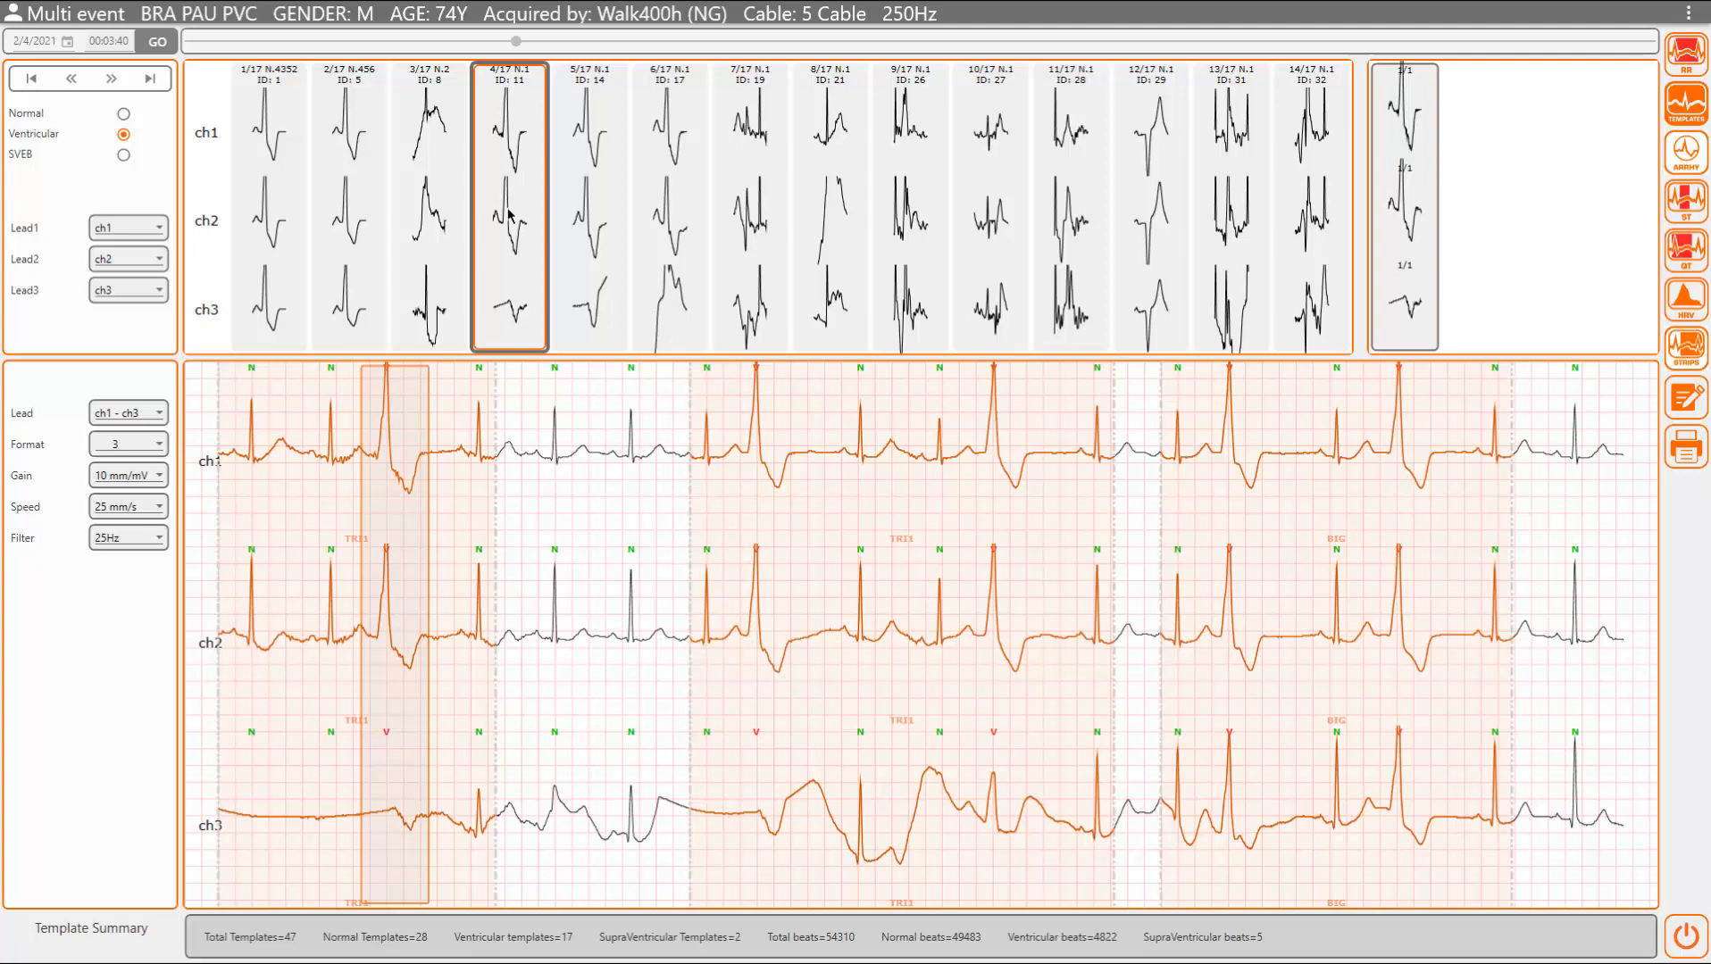
Step: Examine the ECG of ventricular templates ID 14, 17, 19 and 21, and return to template ID 17
click(583, 219)
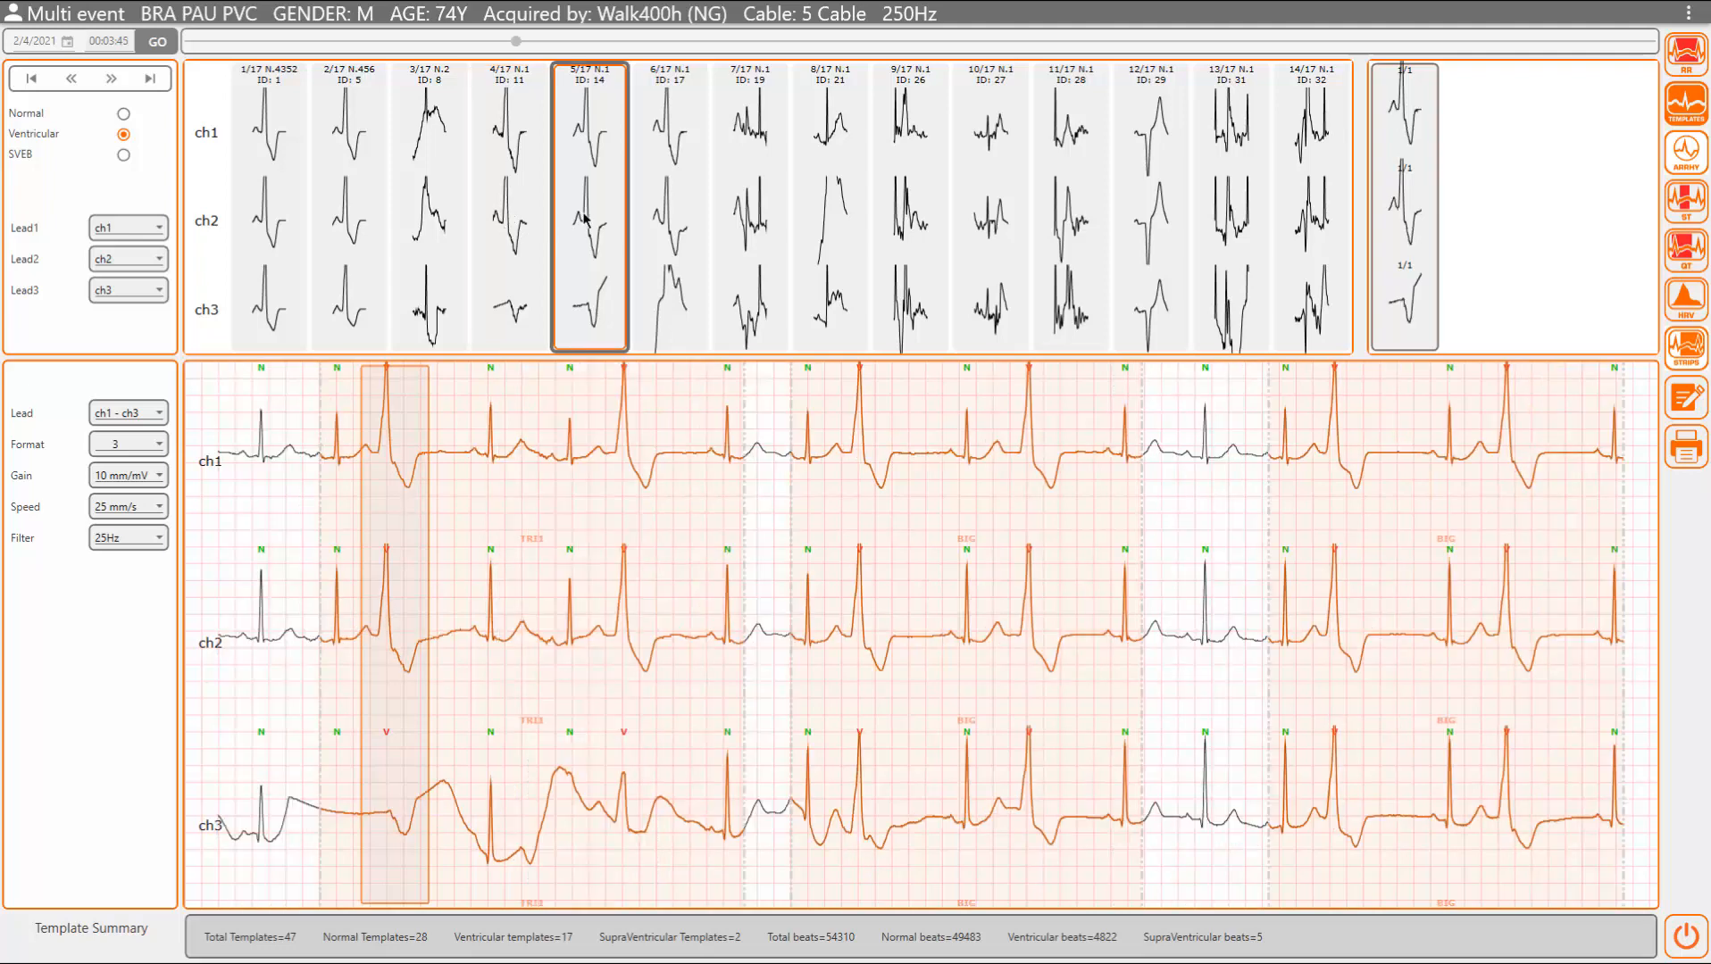
click(645, 225)
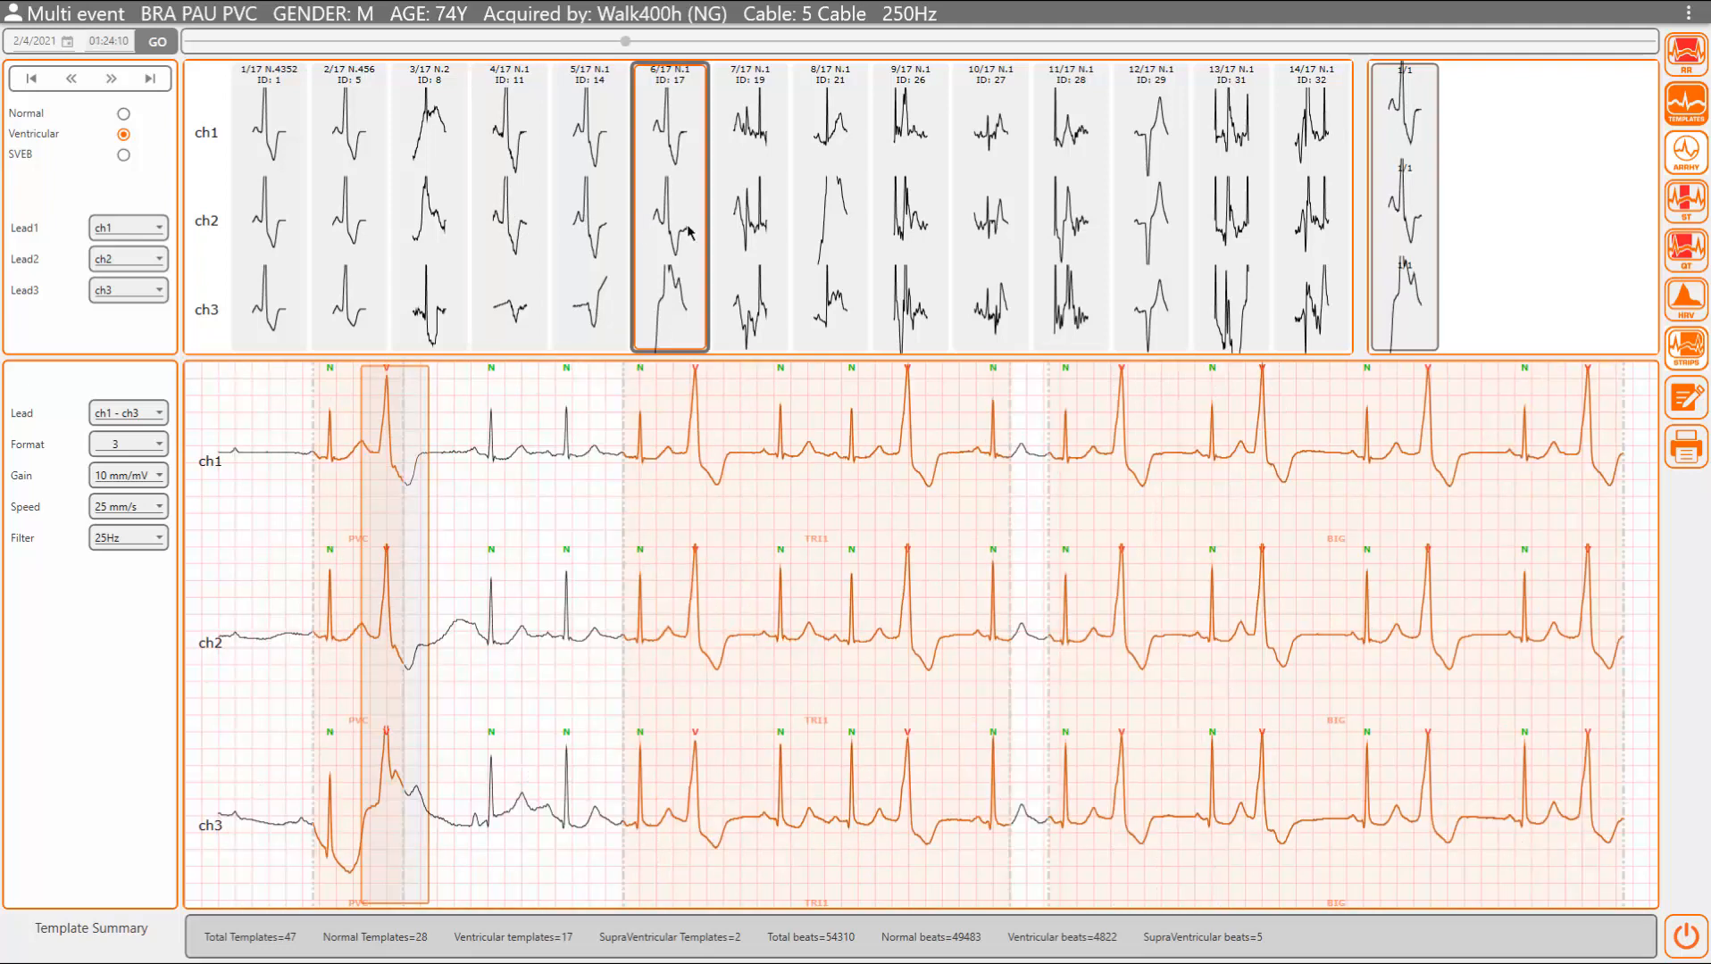
click(741, 230)
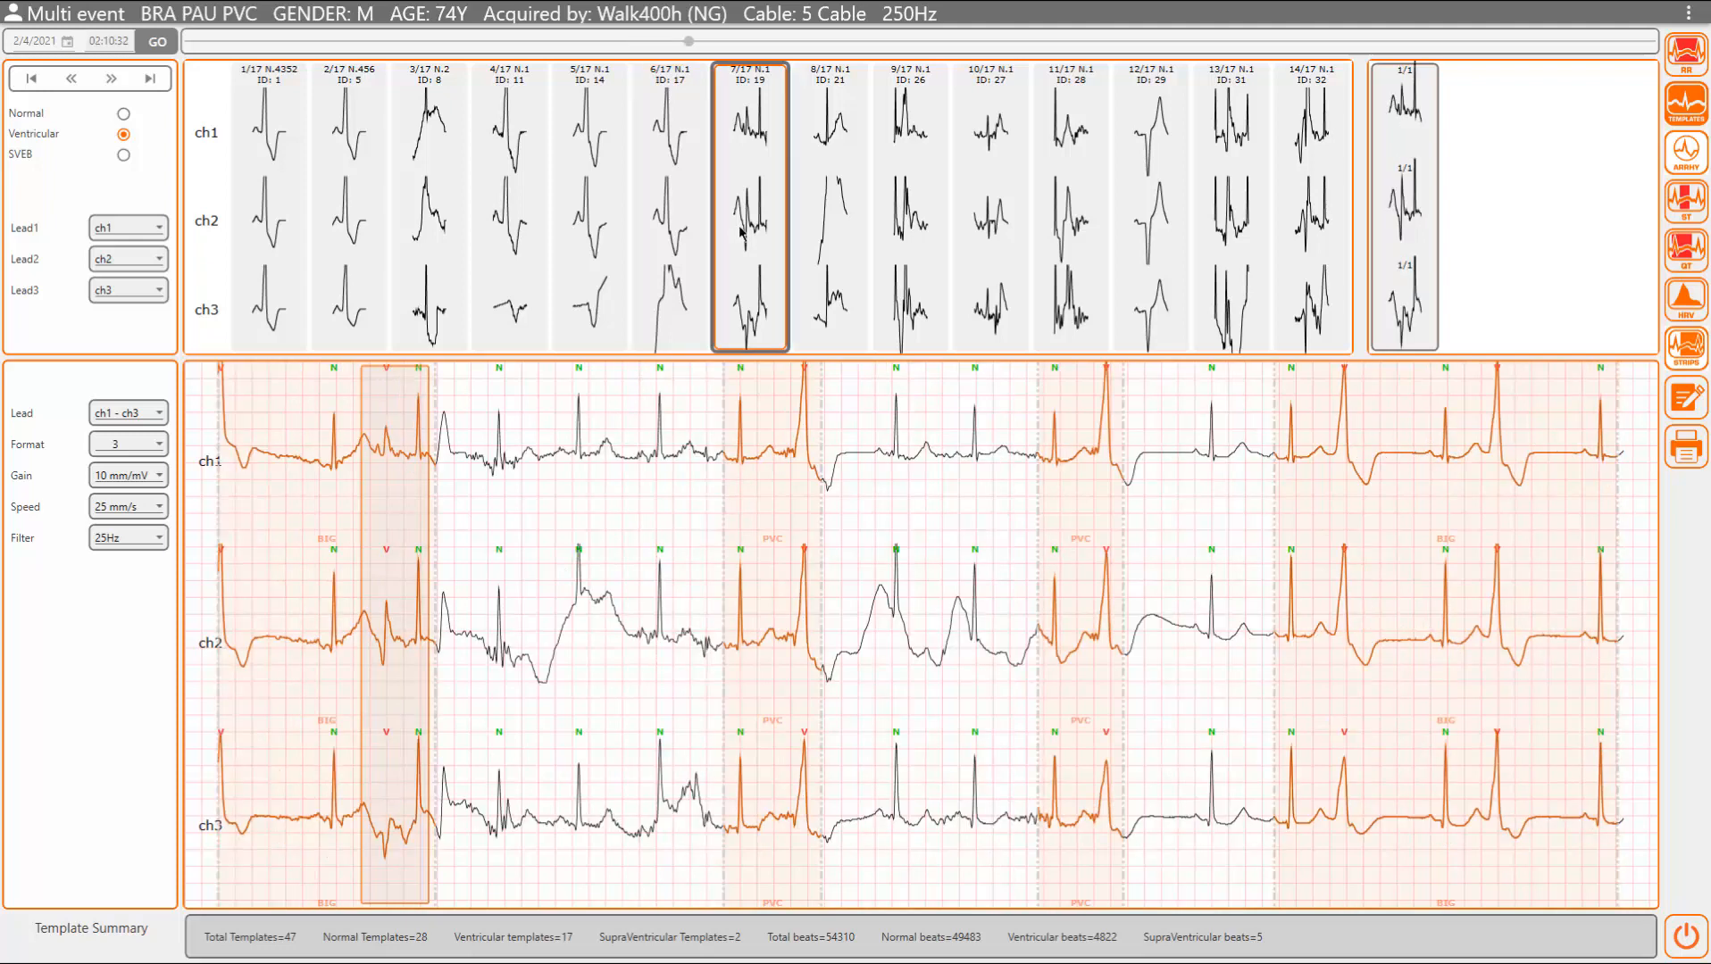
click(832, 234)
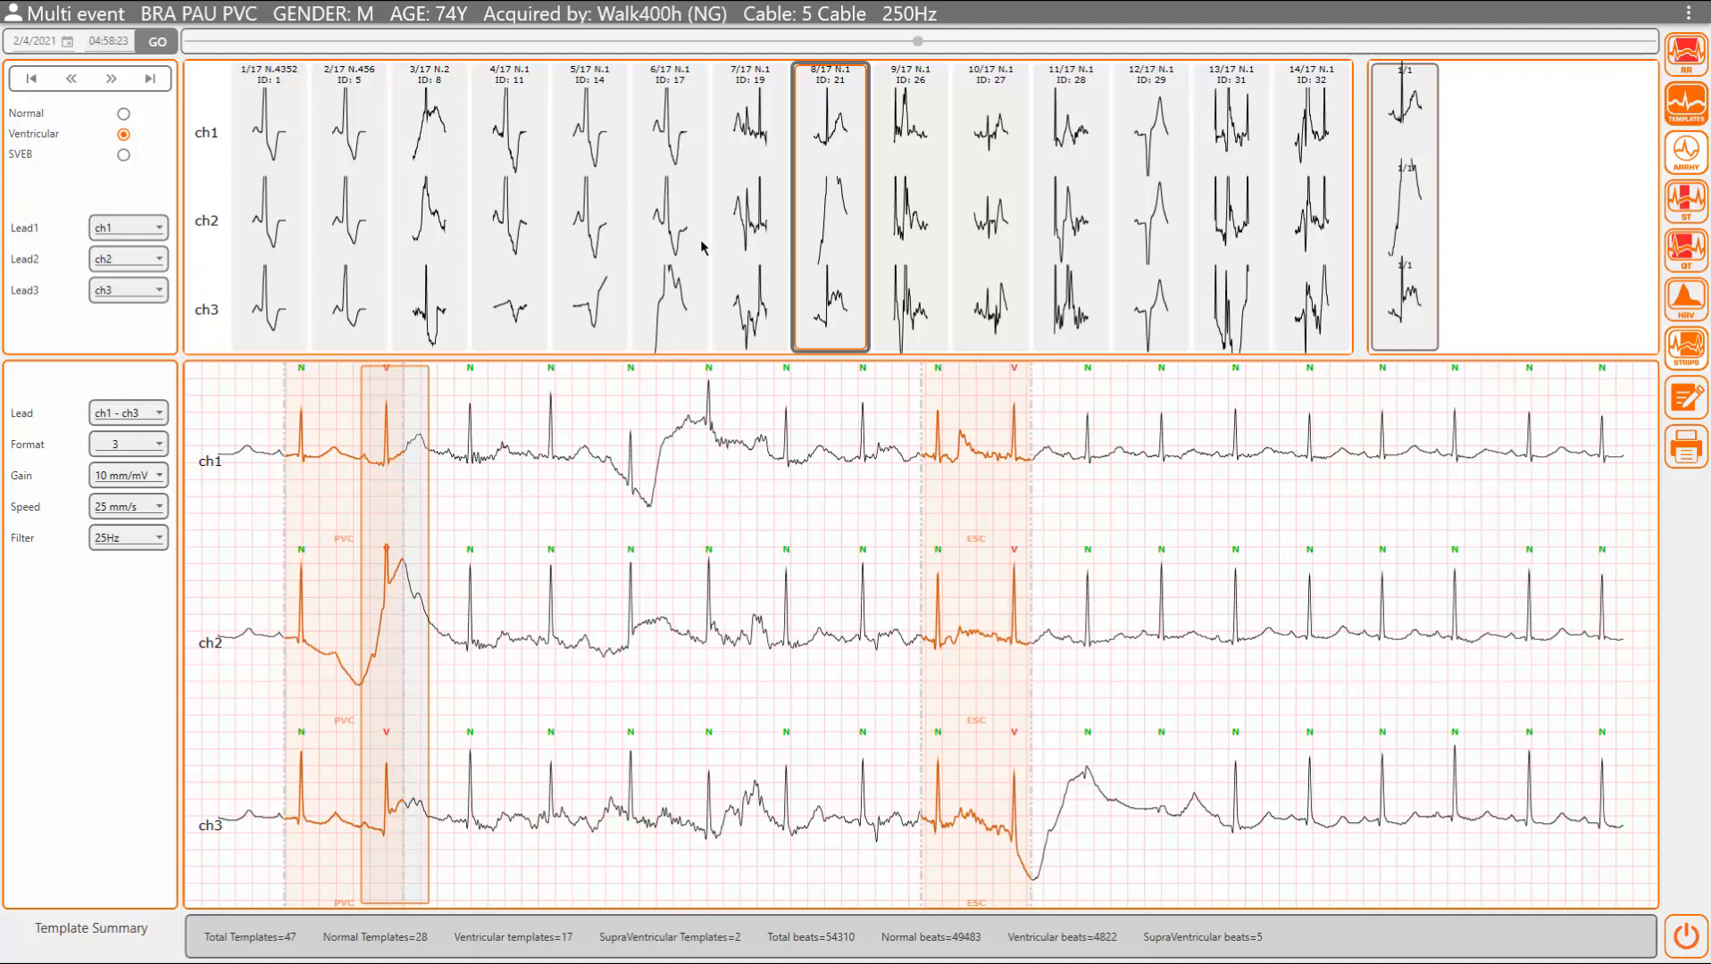
click(663, 250)
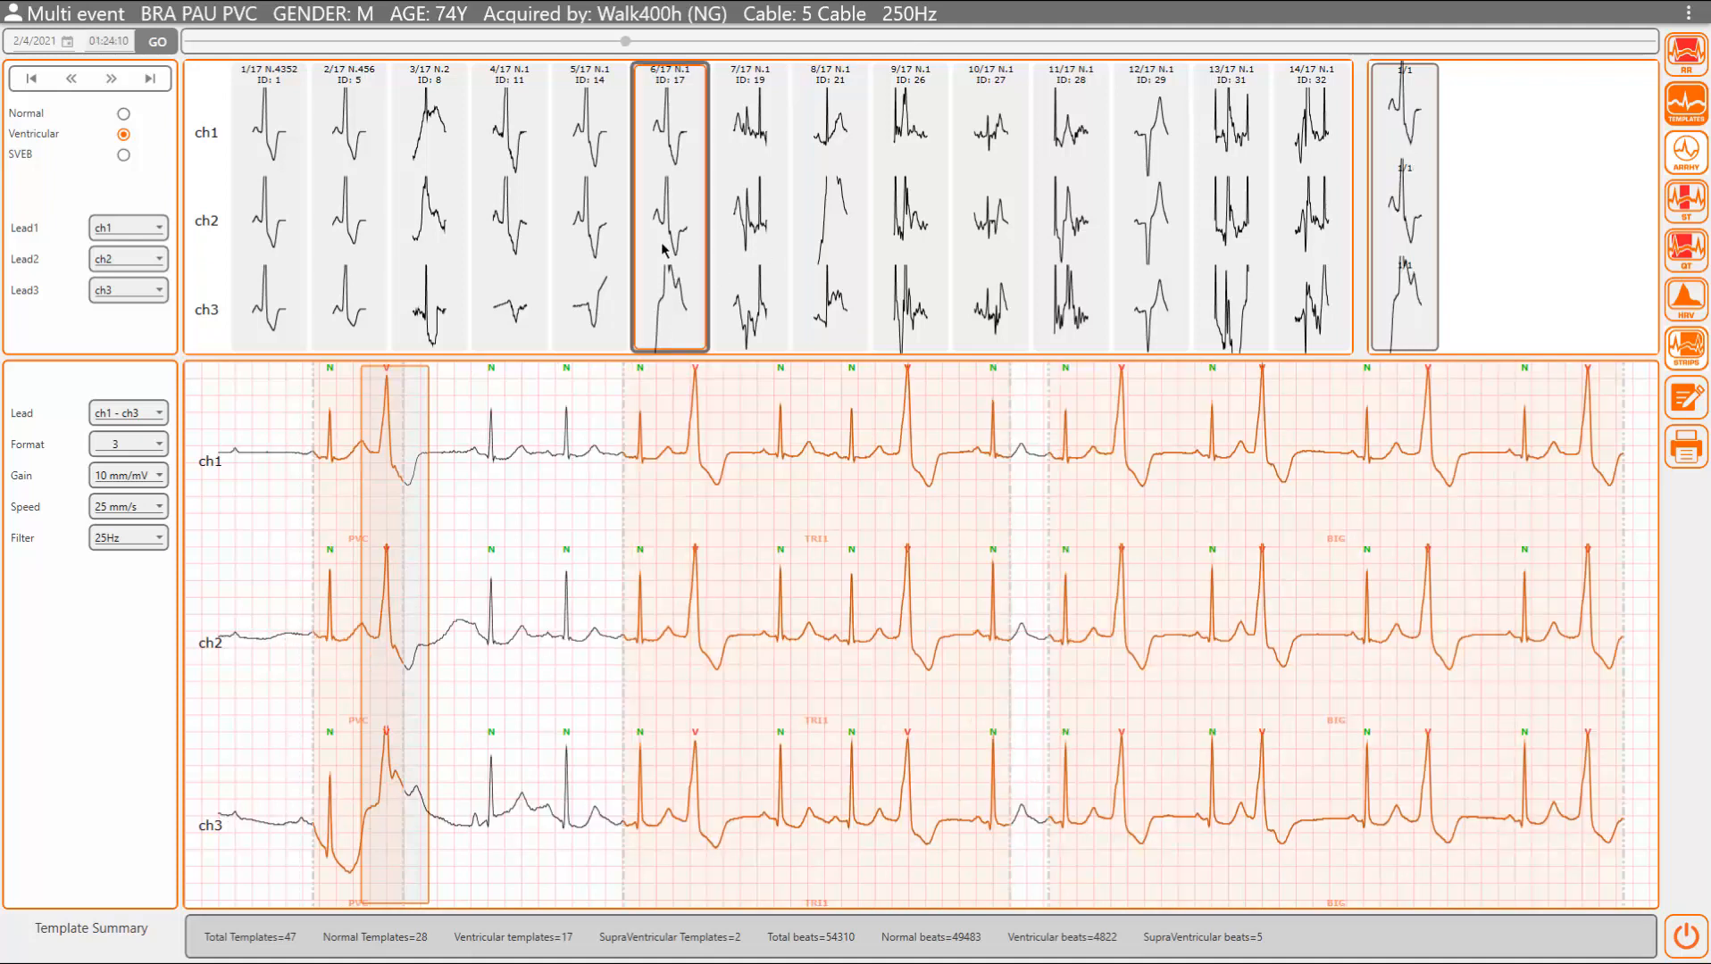
Step: Select the contiguous range of ventricular templates from ID 19 through ID 32, and return to template ID 17
click(742, 259)
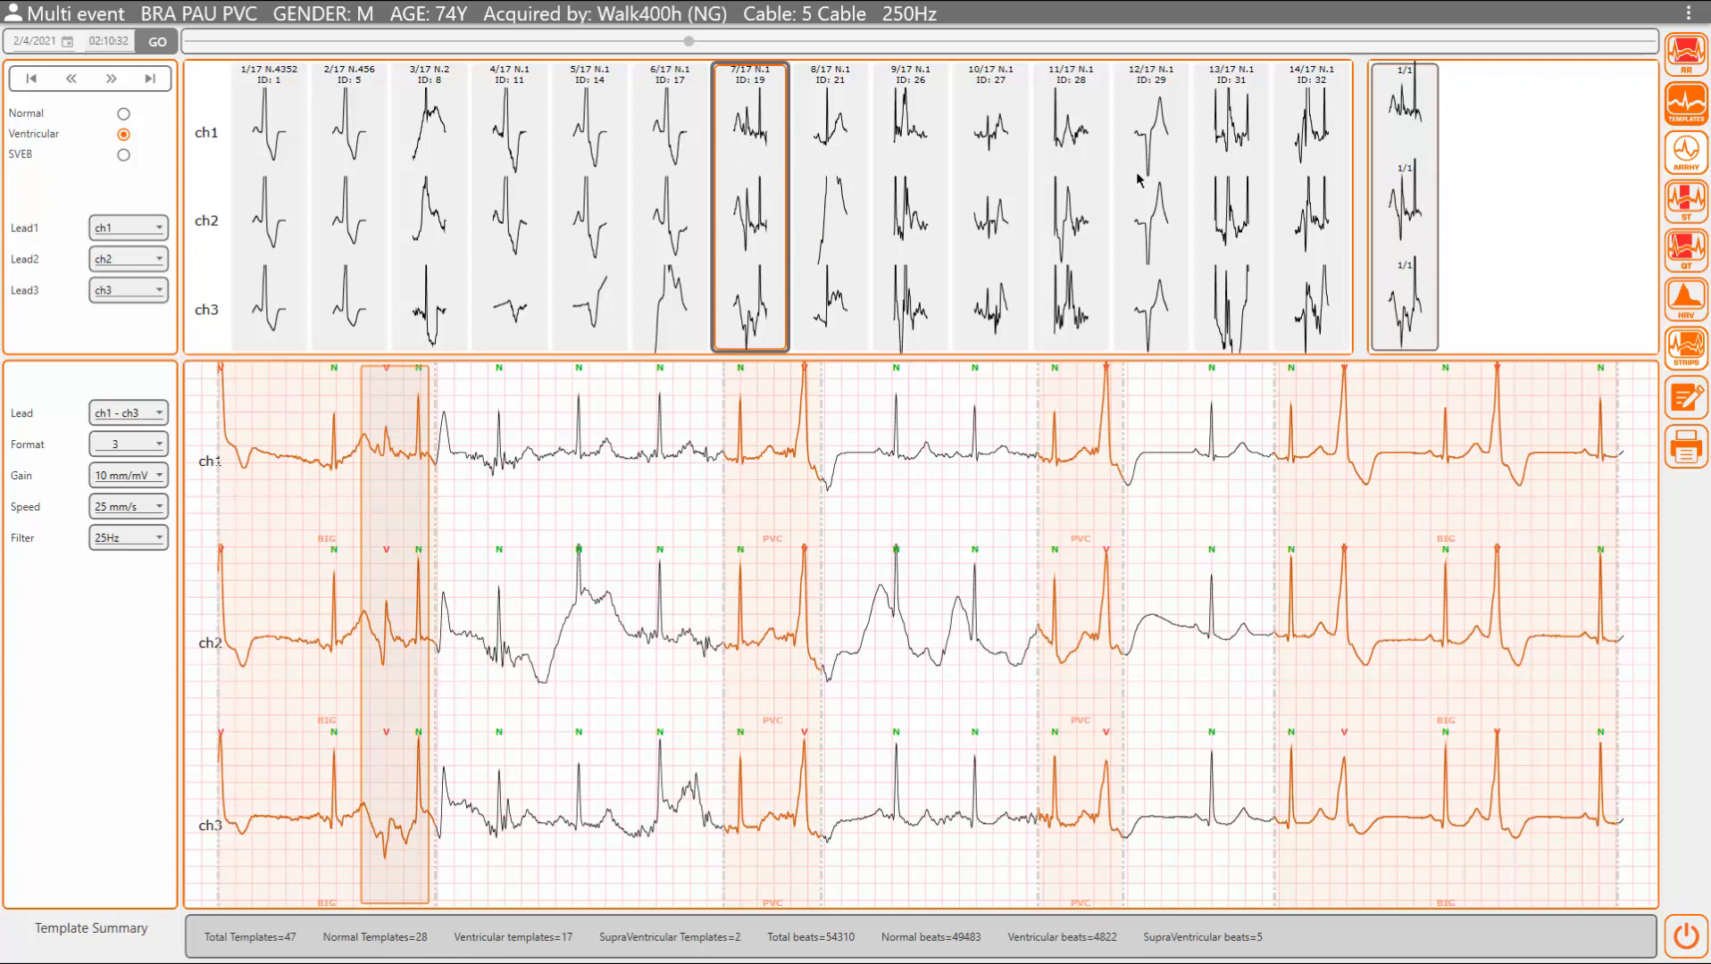
shift+click(1320, 193)
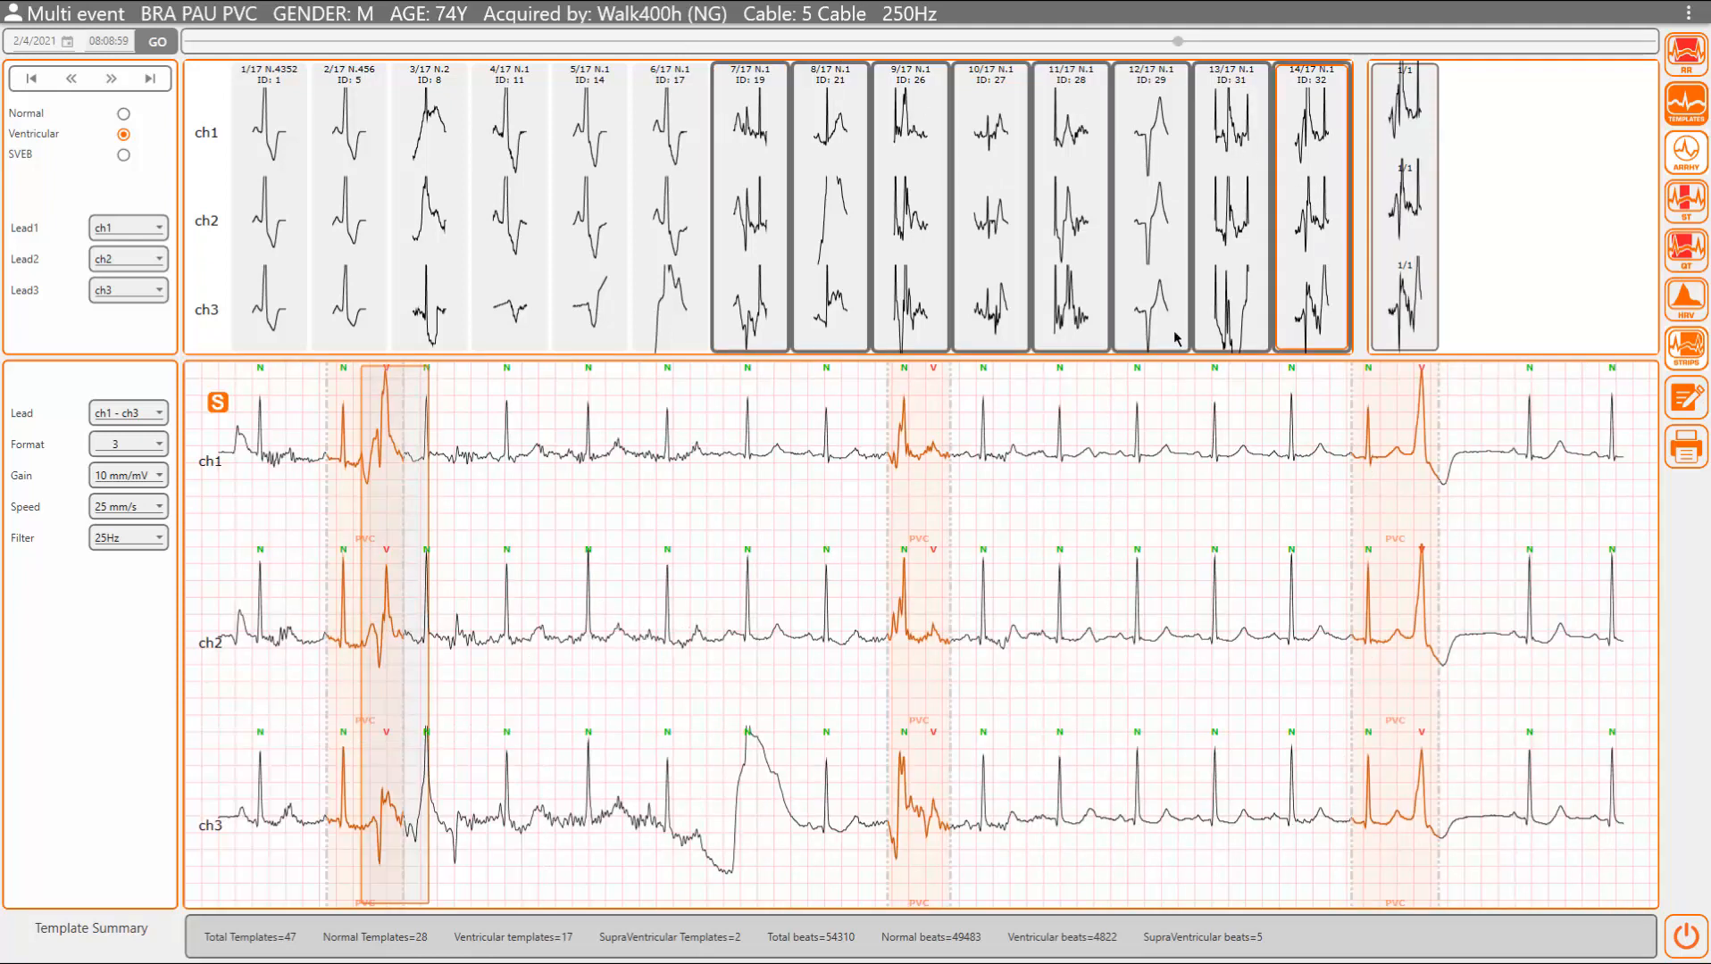
click(696, 226)
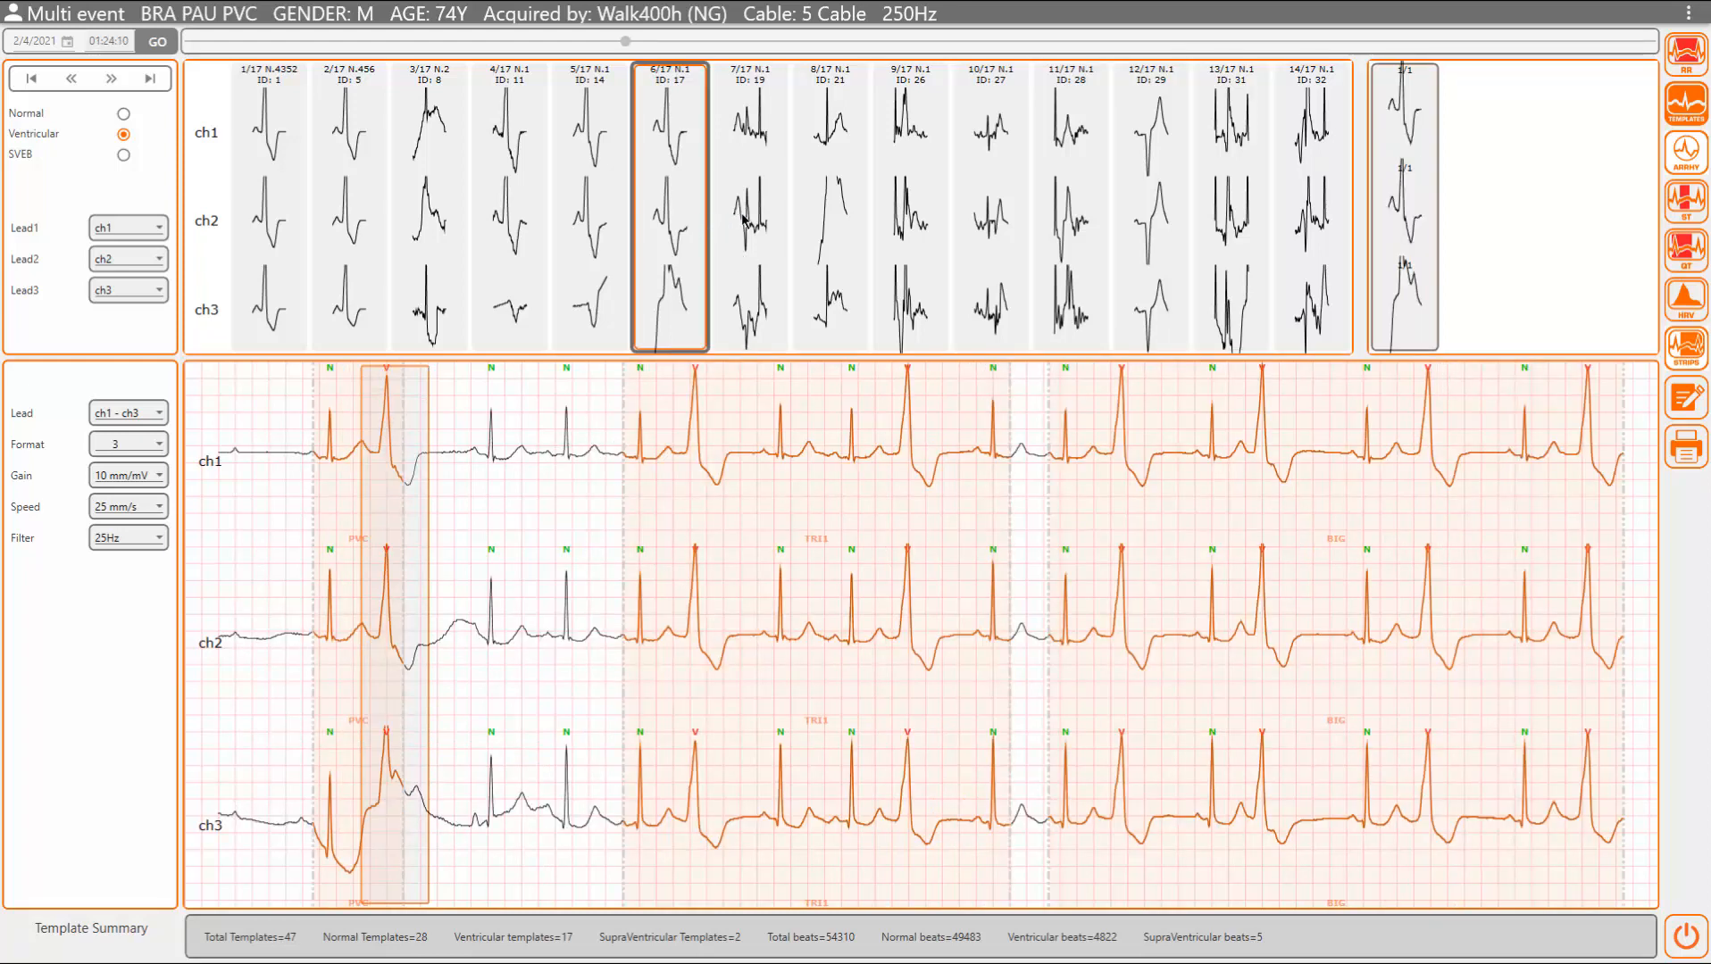
Step: Select the non-adjacent ventricular templates ID 19, 26, 29 and 32 together, and return to template ID 17
click(743, 219)
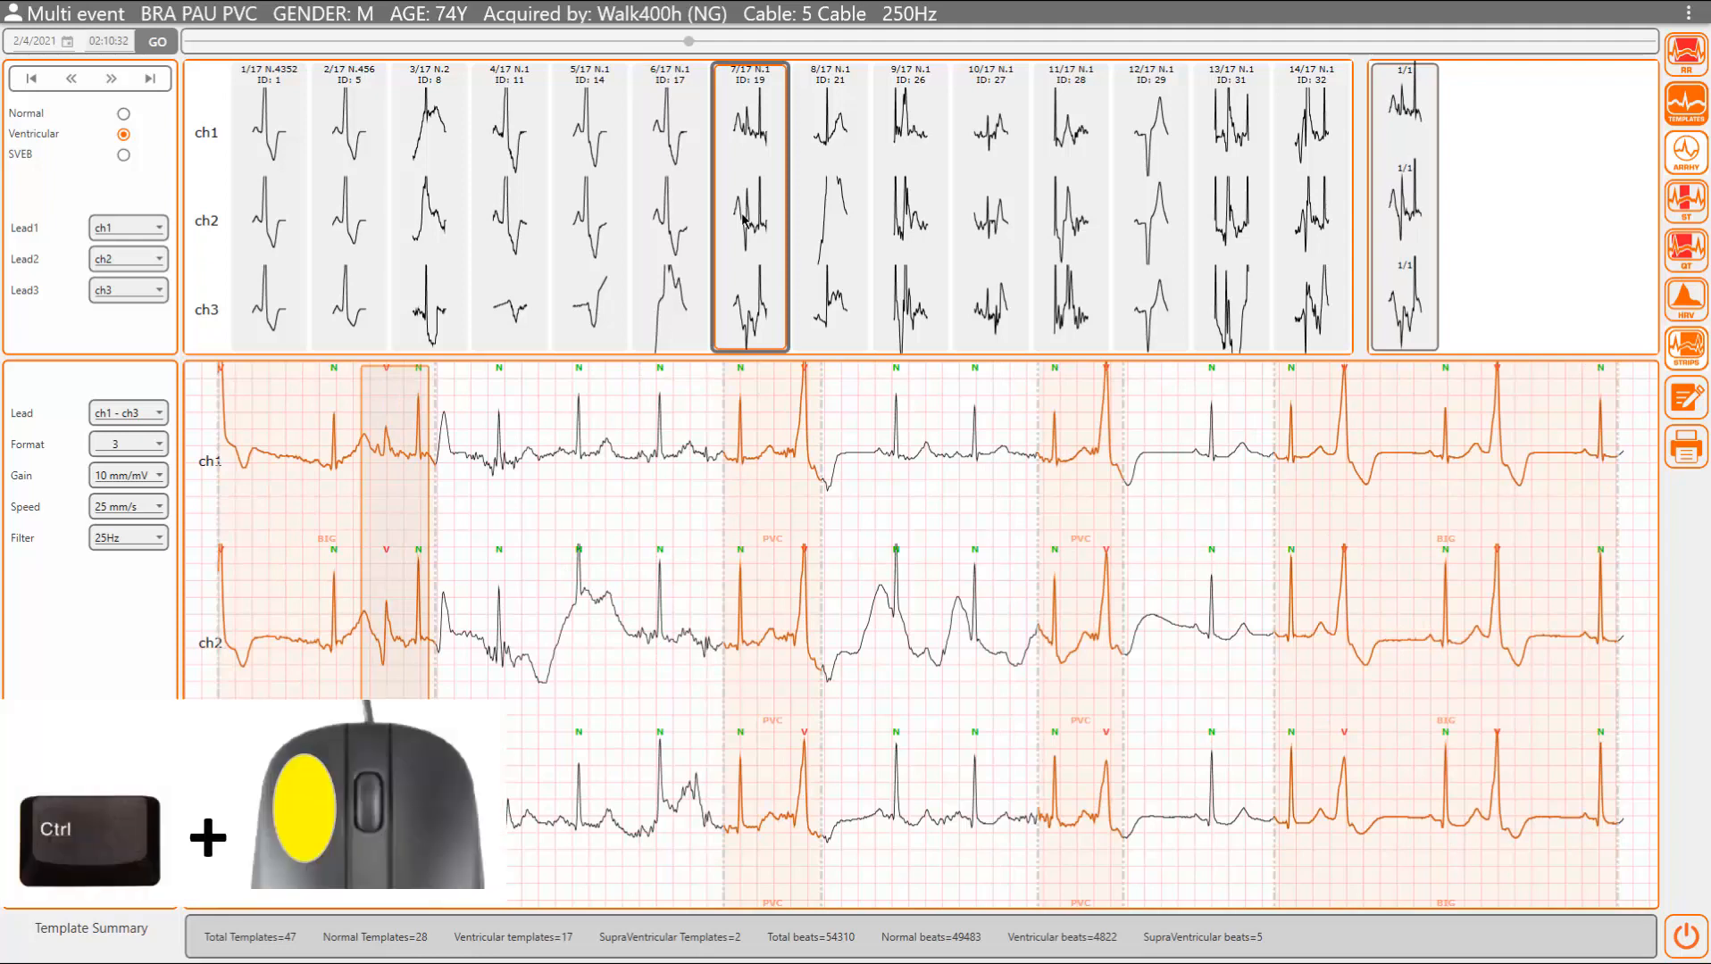
ctrl+click(917, 255)
ctrl+click(1135, 251)
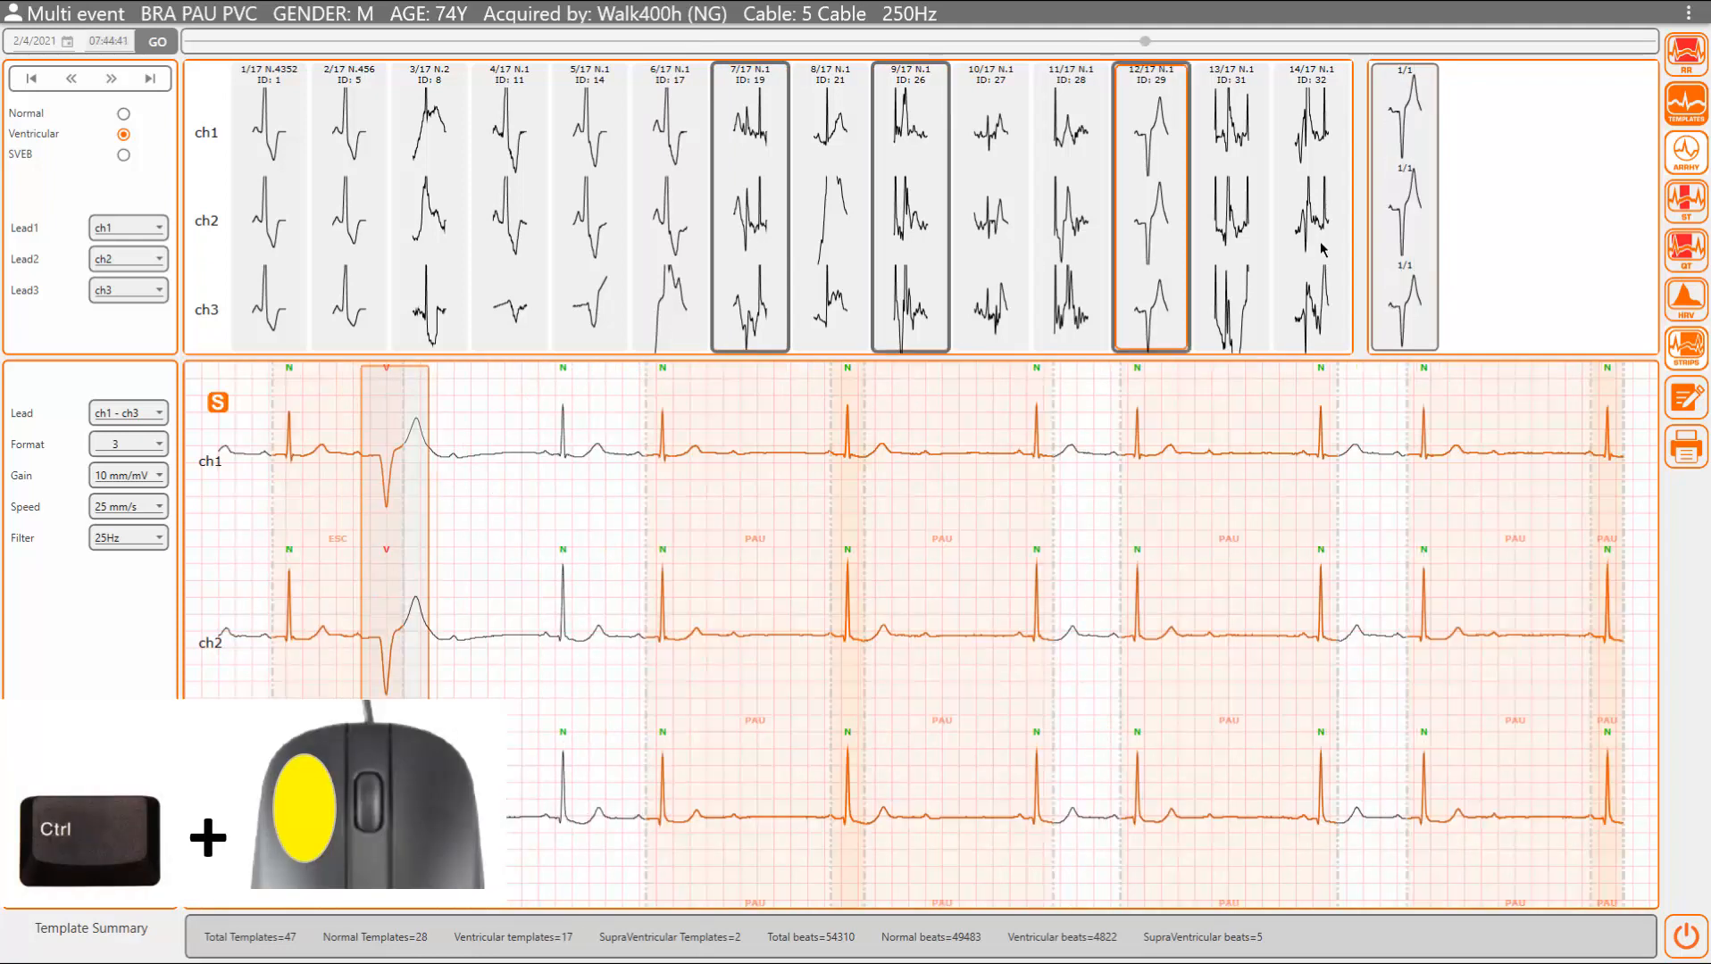
ctrl+click(1322, 250)
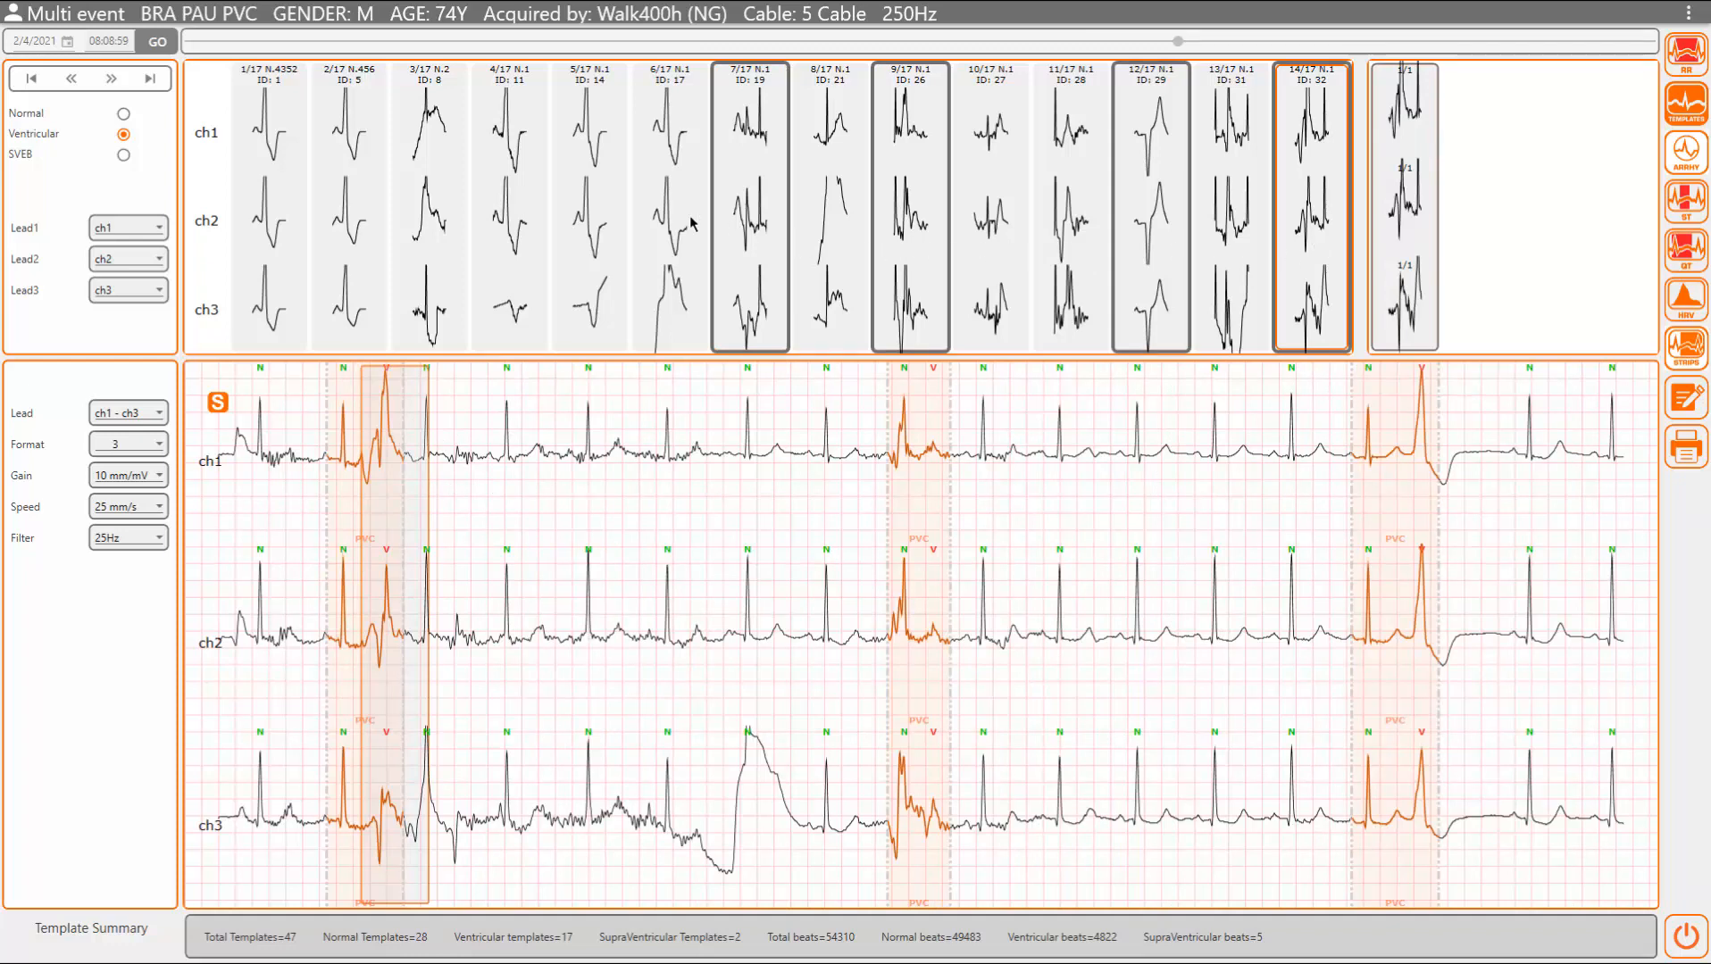
click(692, 223)
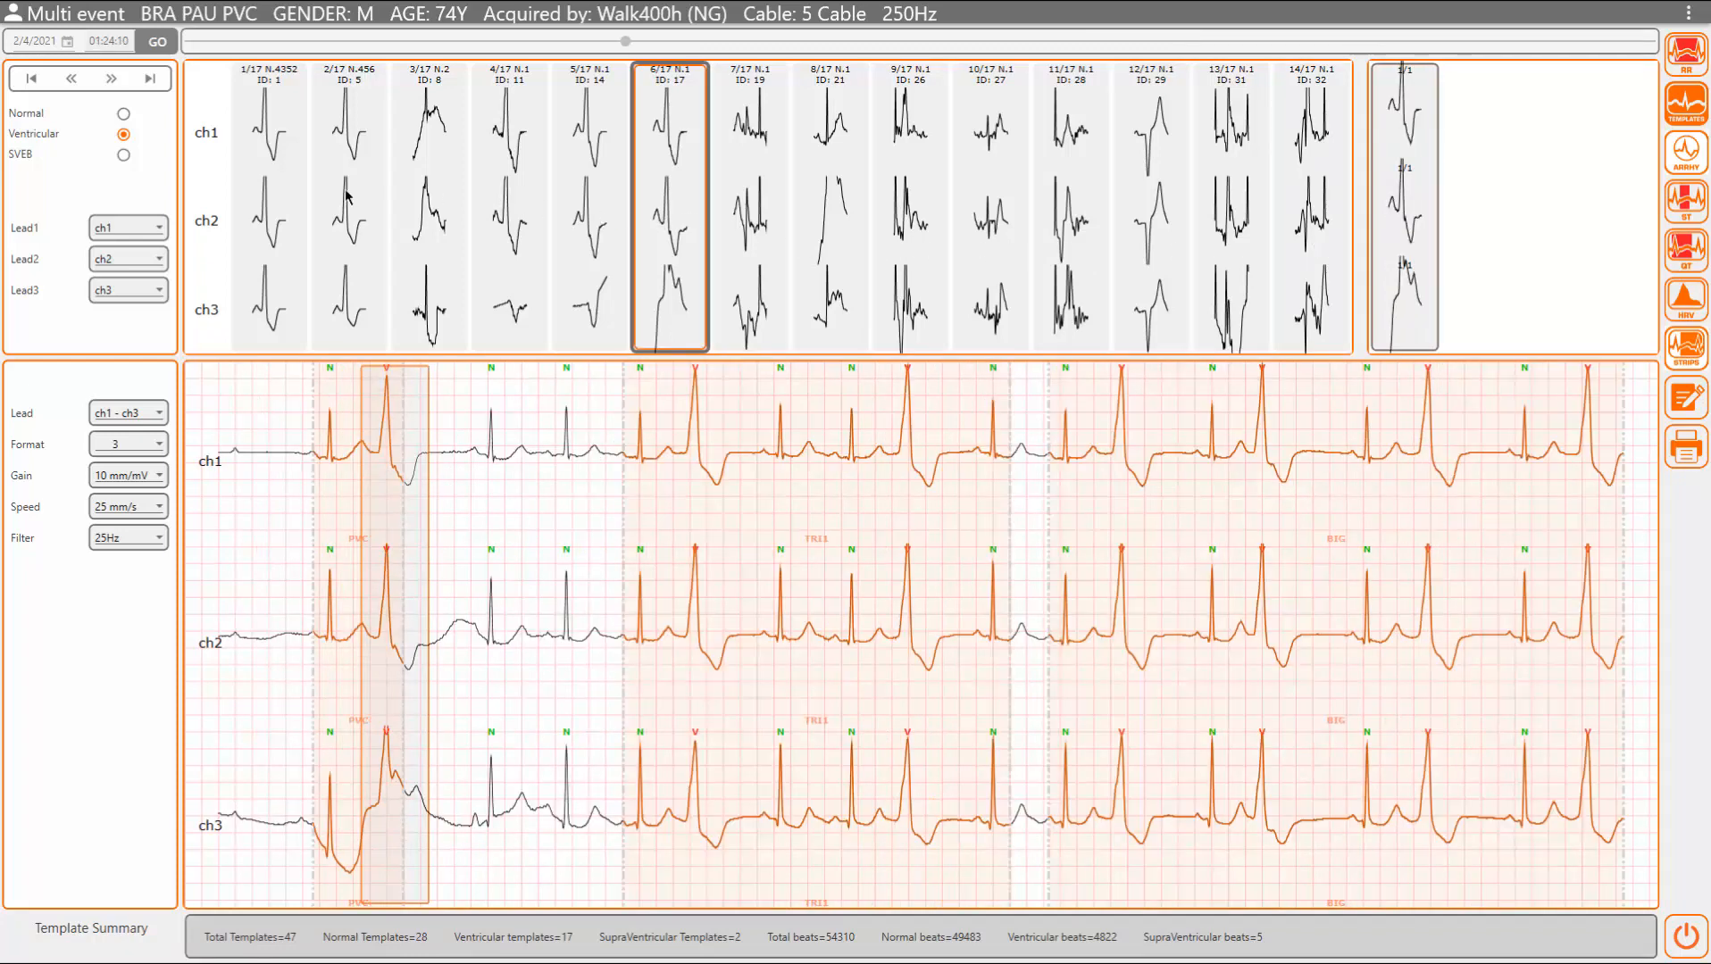
Step: Select ventricular template ID 1, invert the selection, and display the ECG of template ID 5
click(287, 192)
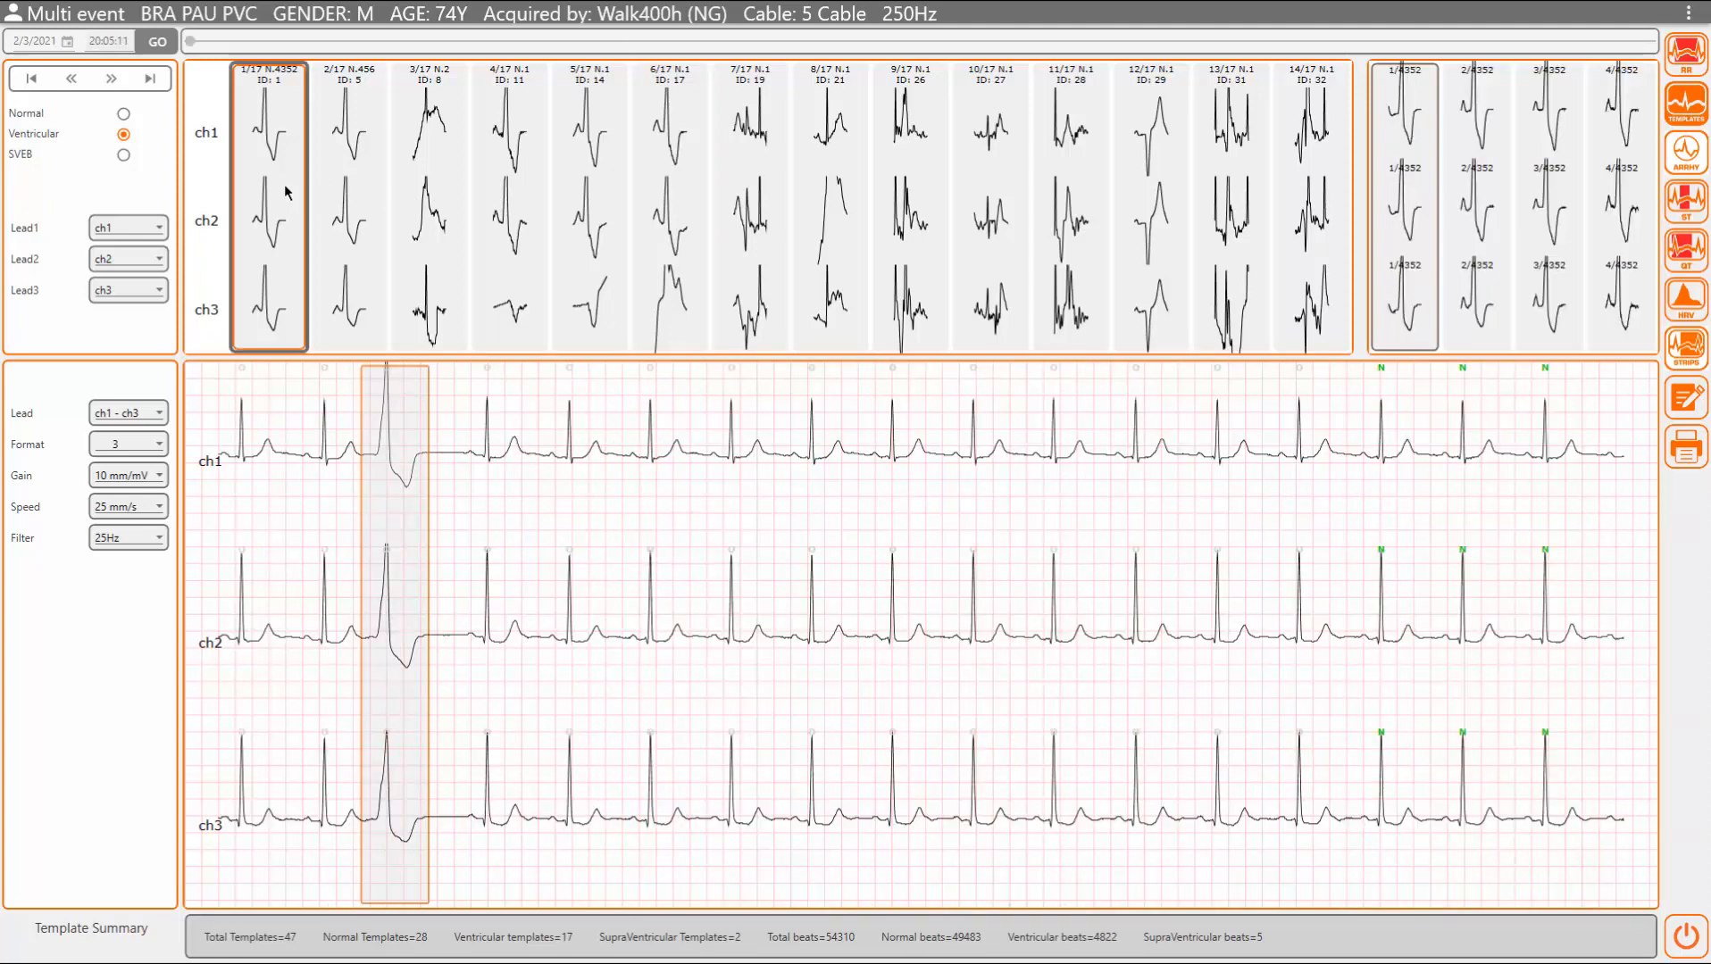
right_click(288, 192)
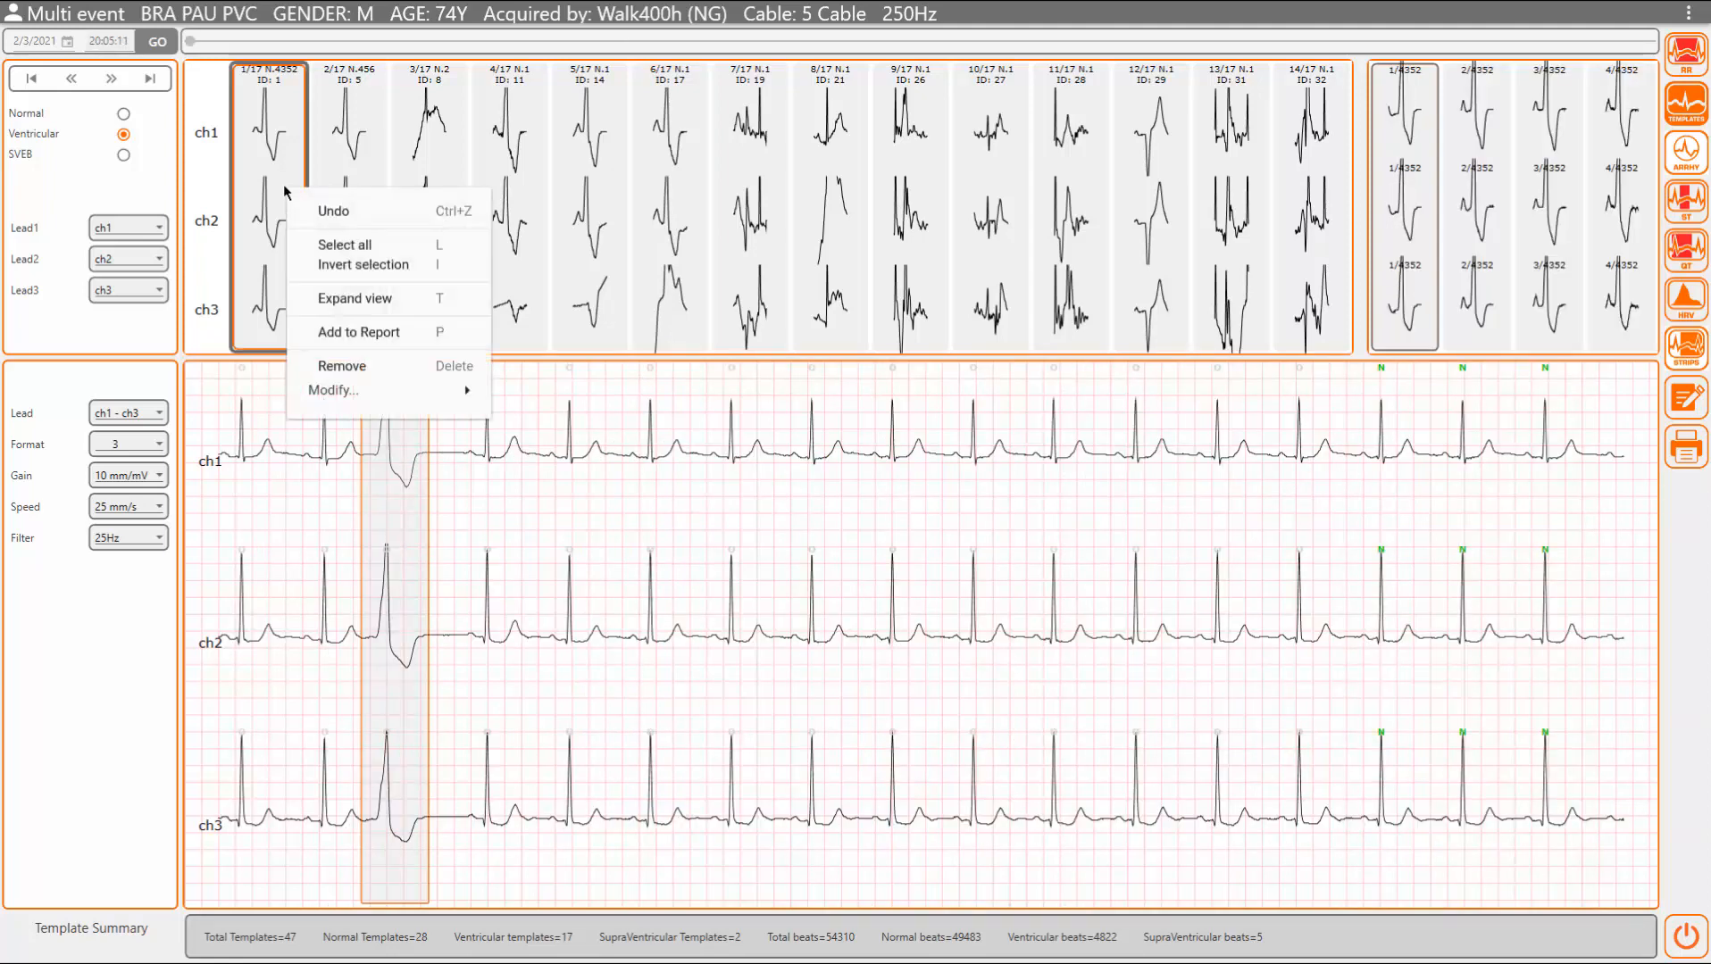
click(358, 265)
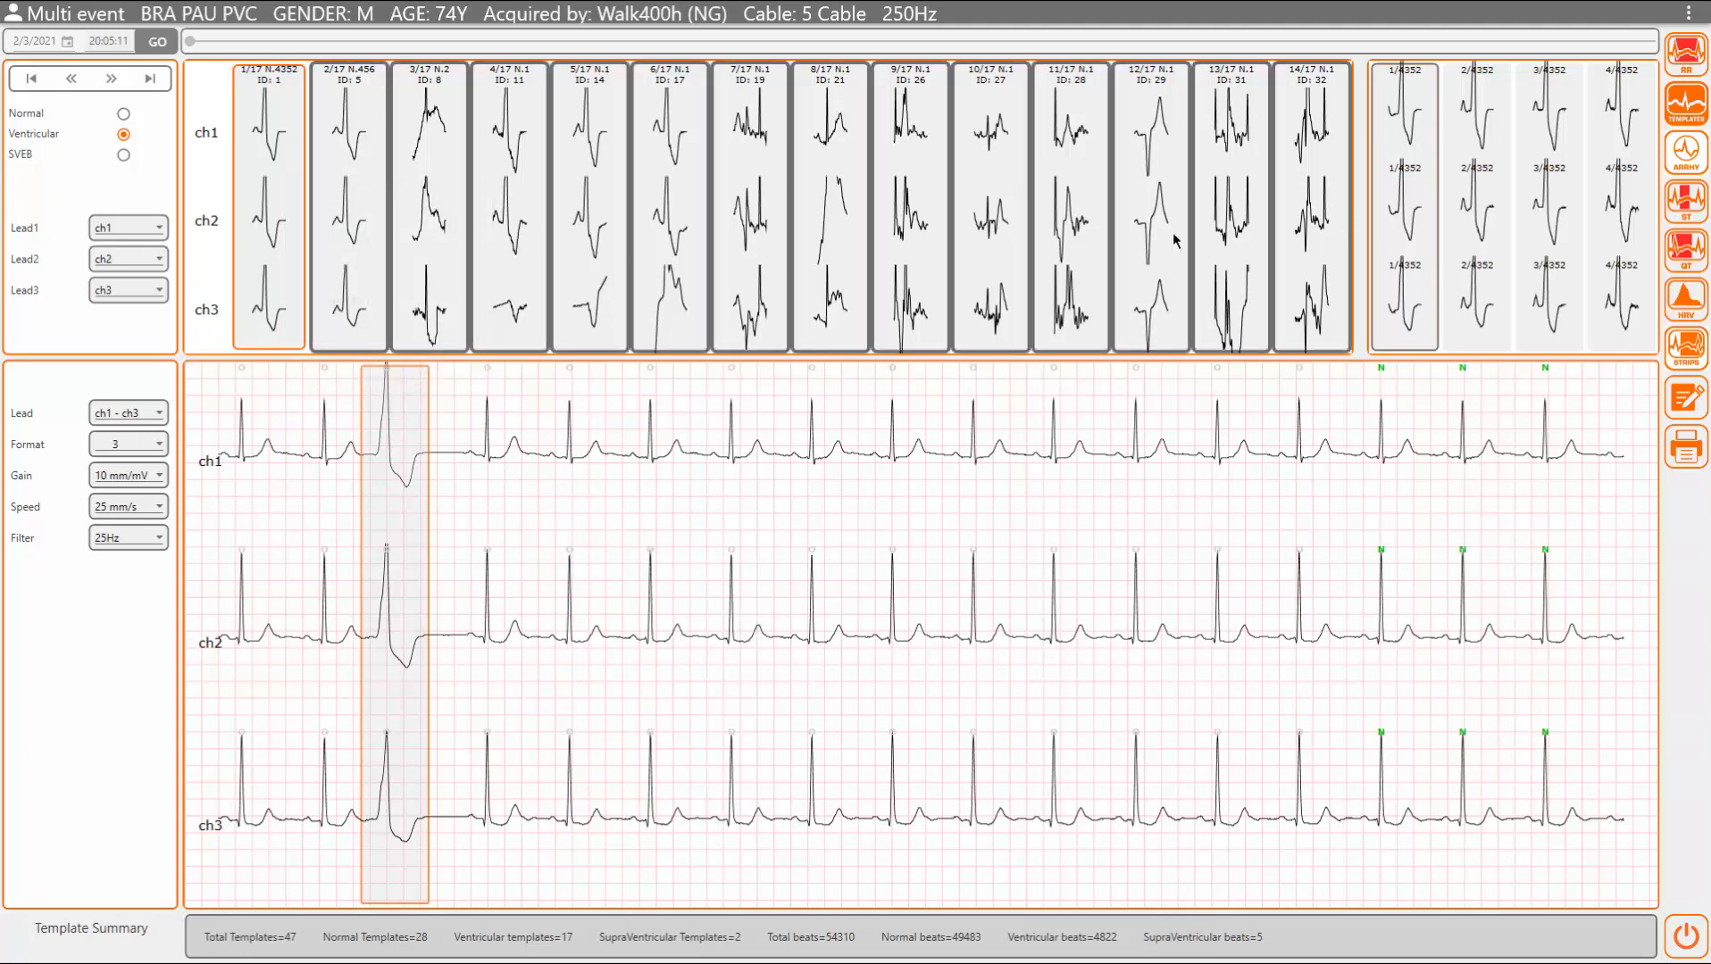
click(348, 226)
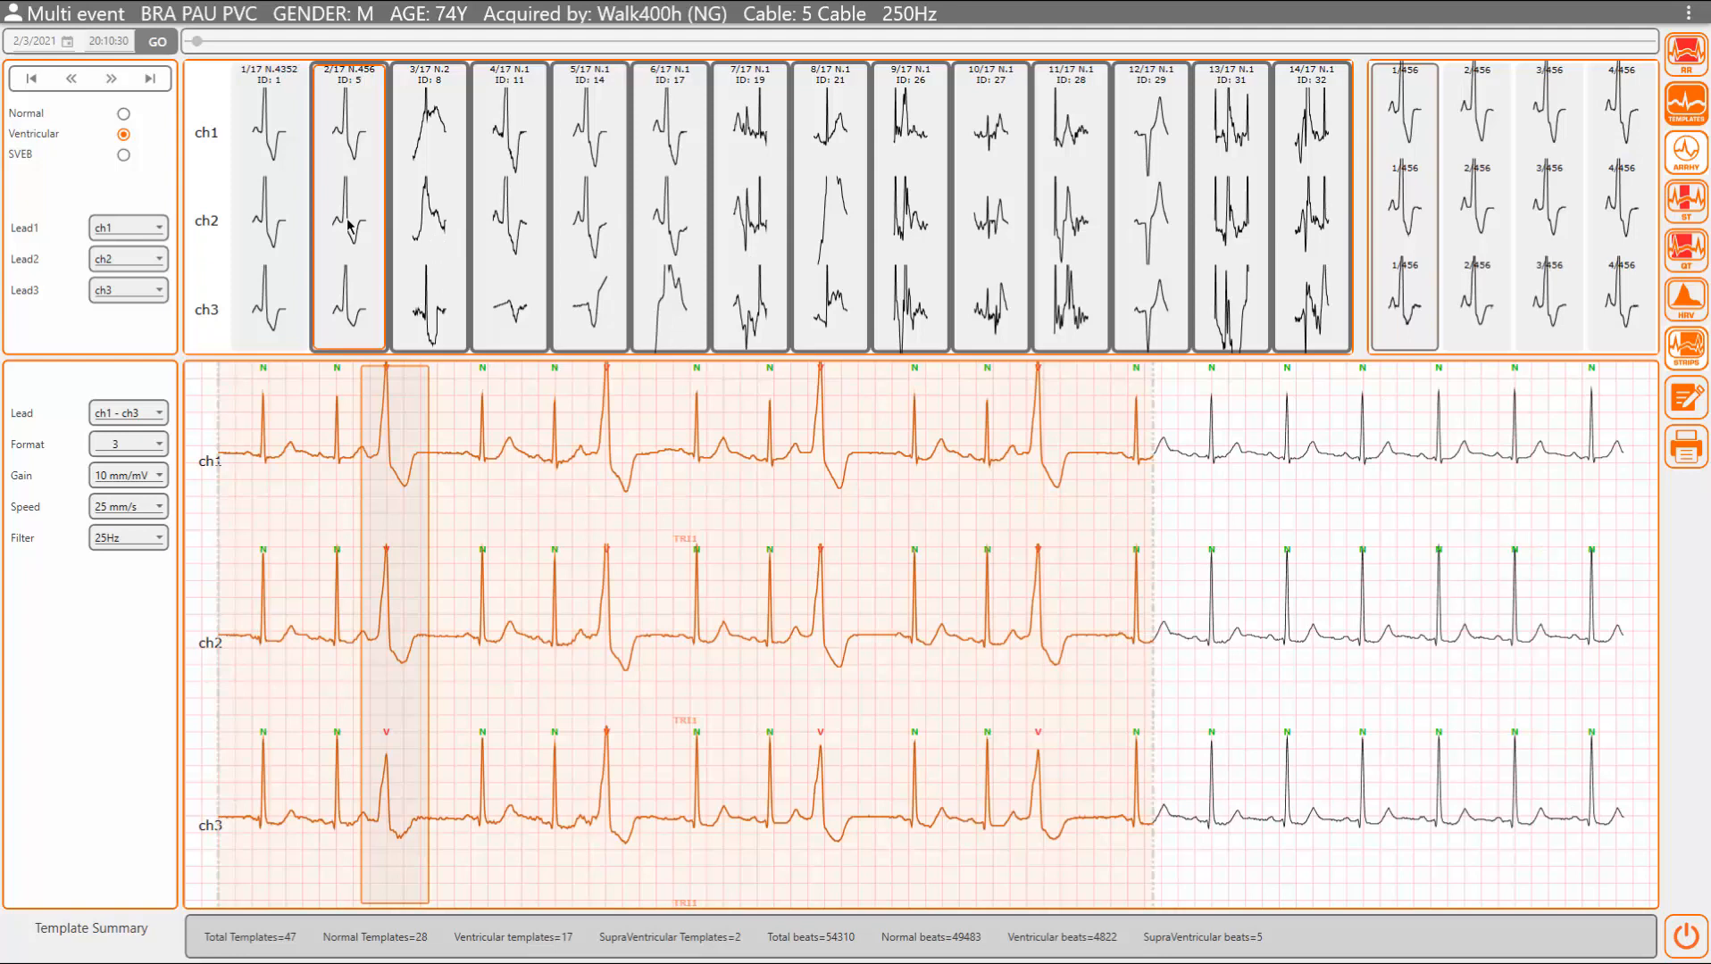
Step: Select ventricular templates ID 1, 5 and 8 together and invert the selection, and return to template ID 14 alone
click(292, 207)
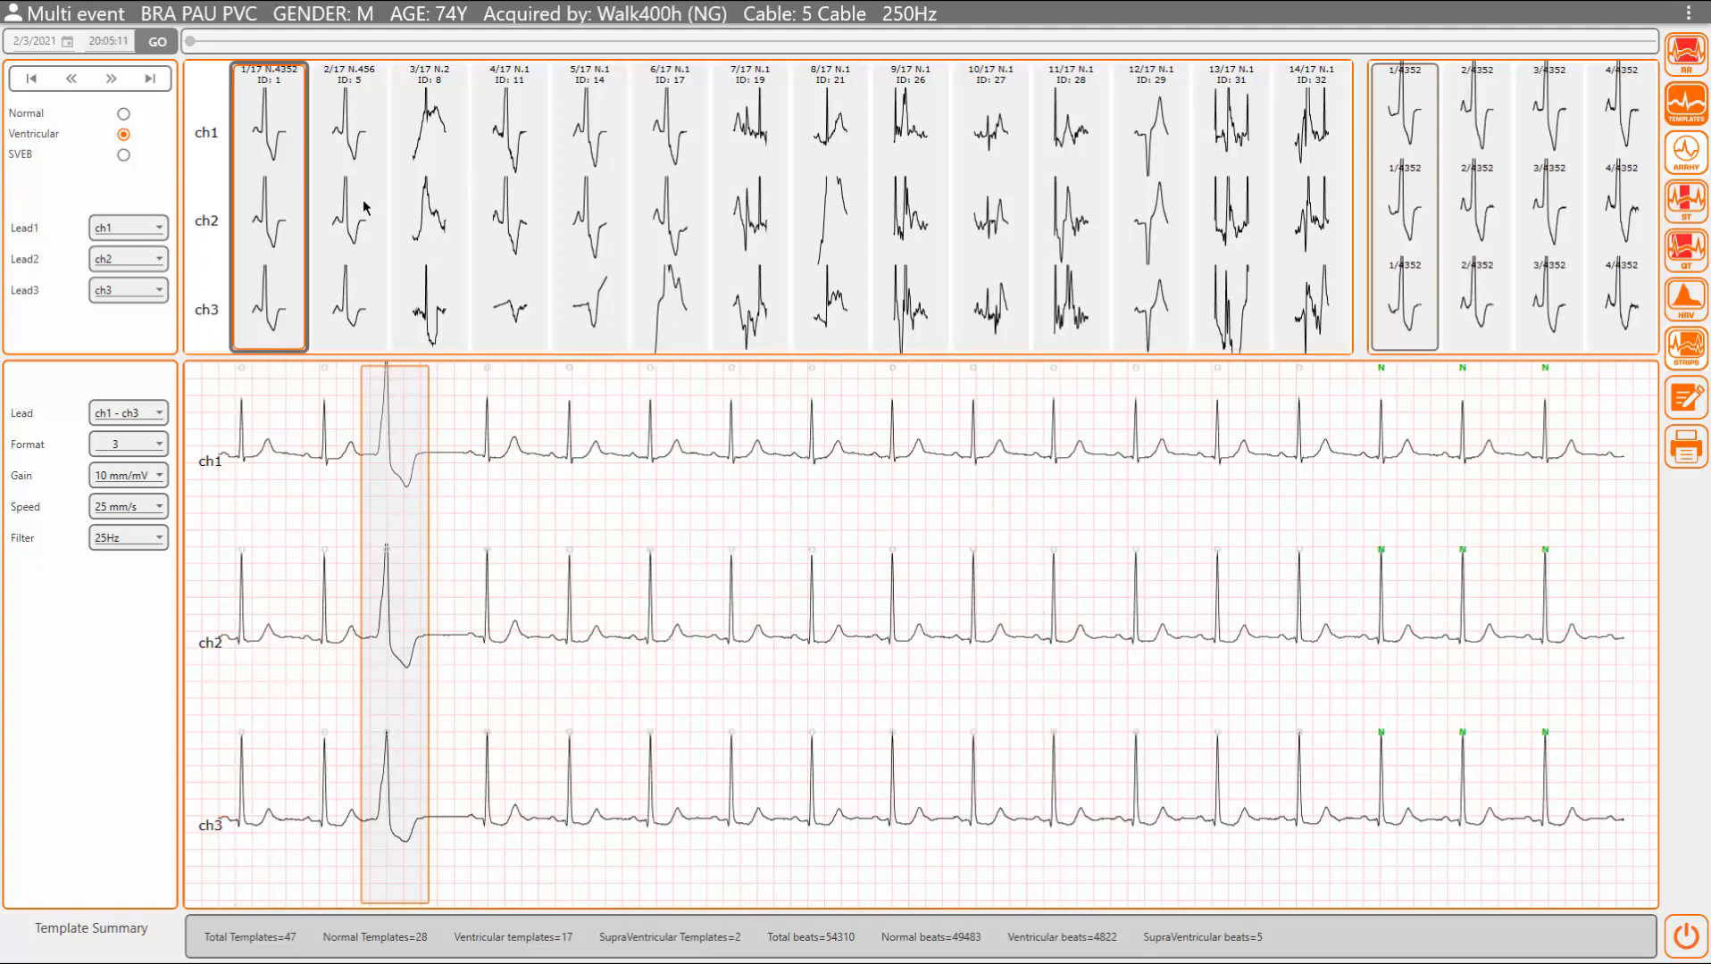
ctrl+click(355, 247)
ctrl+click(436, 246)
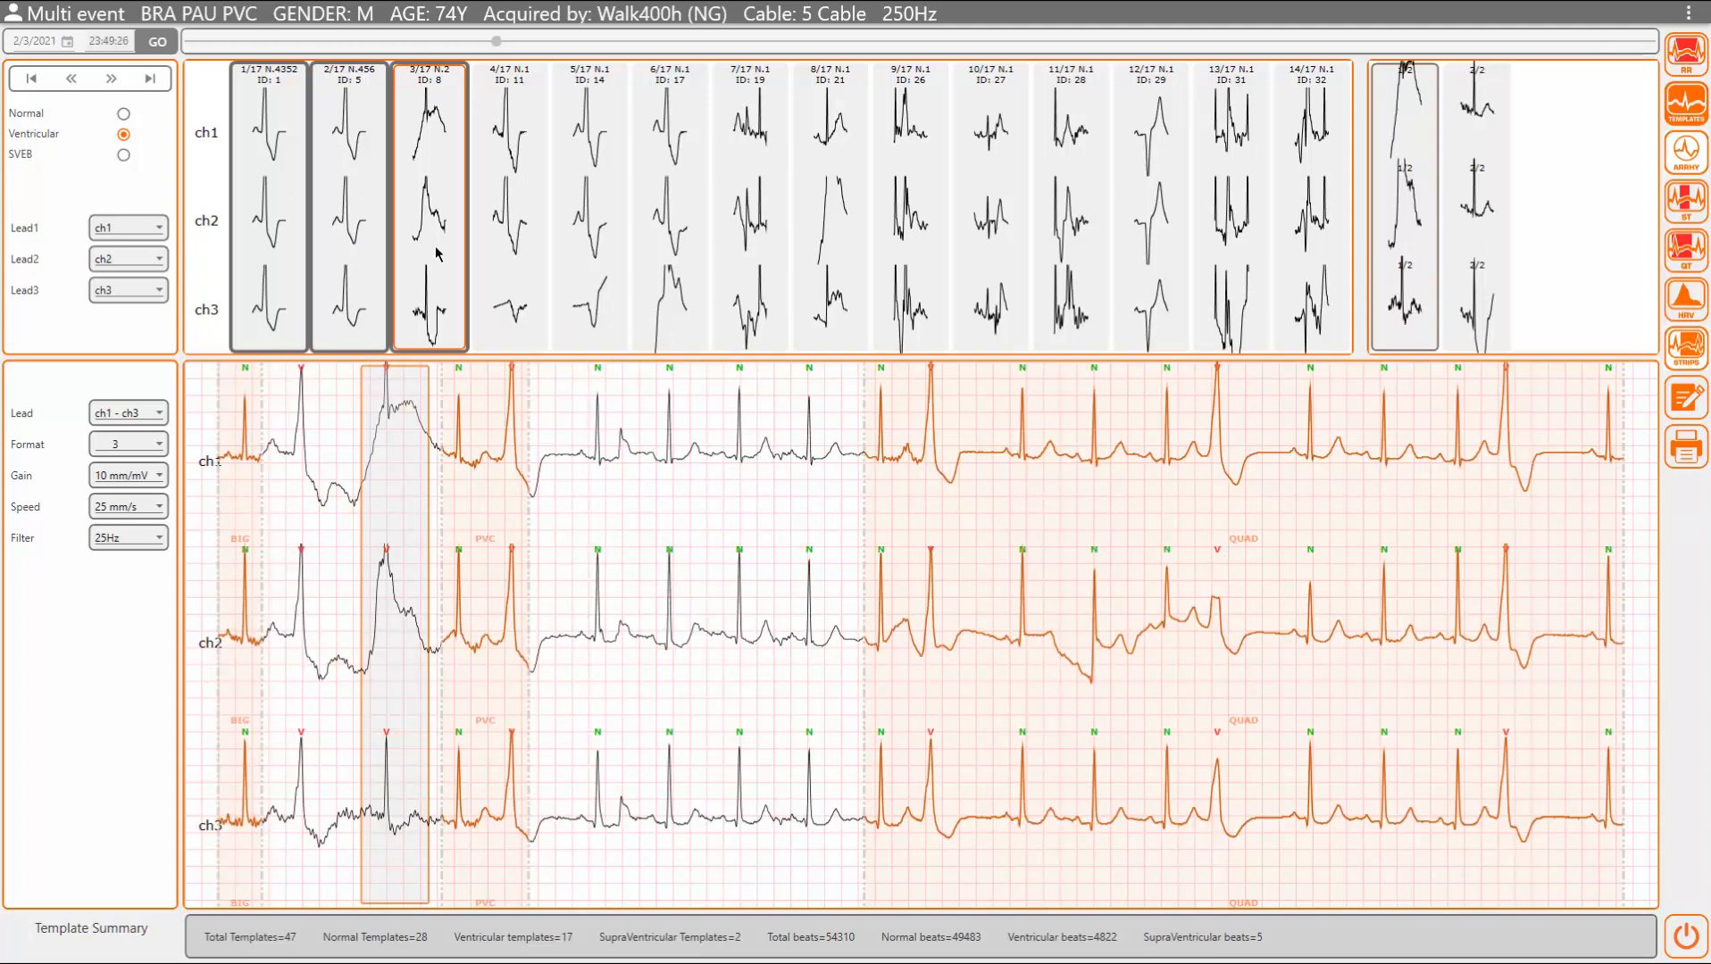
right_click(437, 253)
click(500, 332)
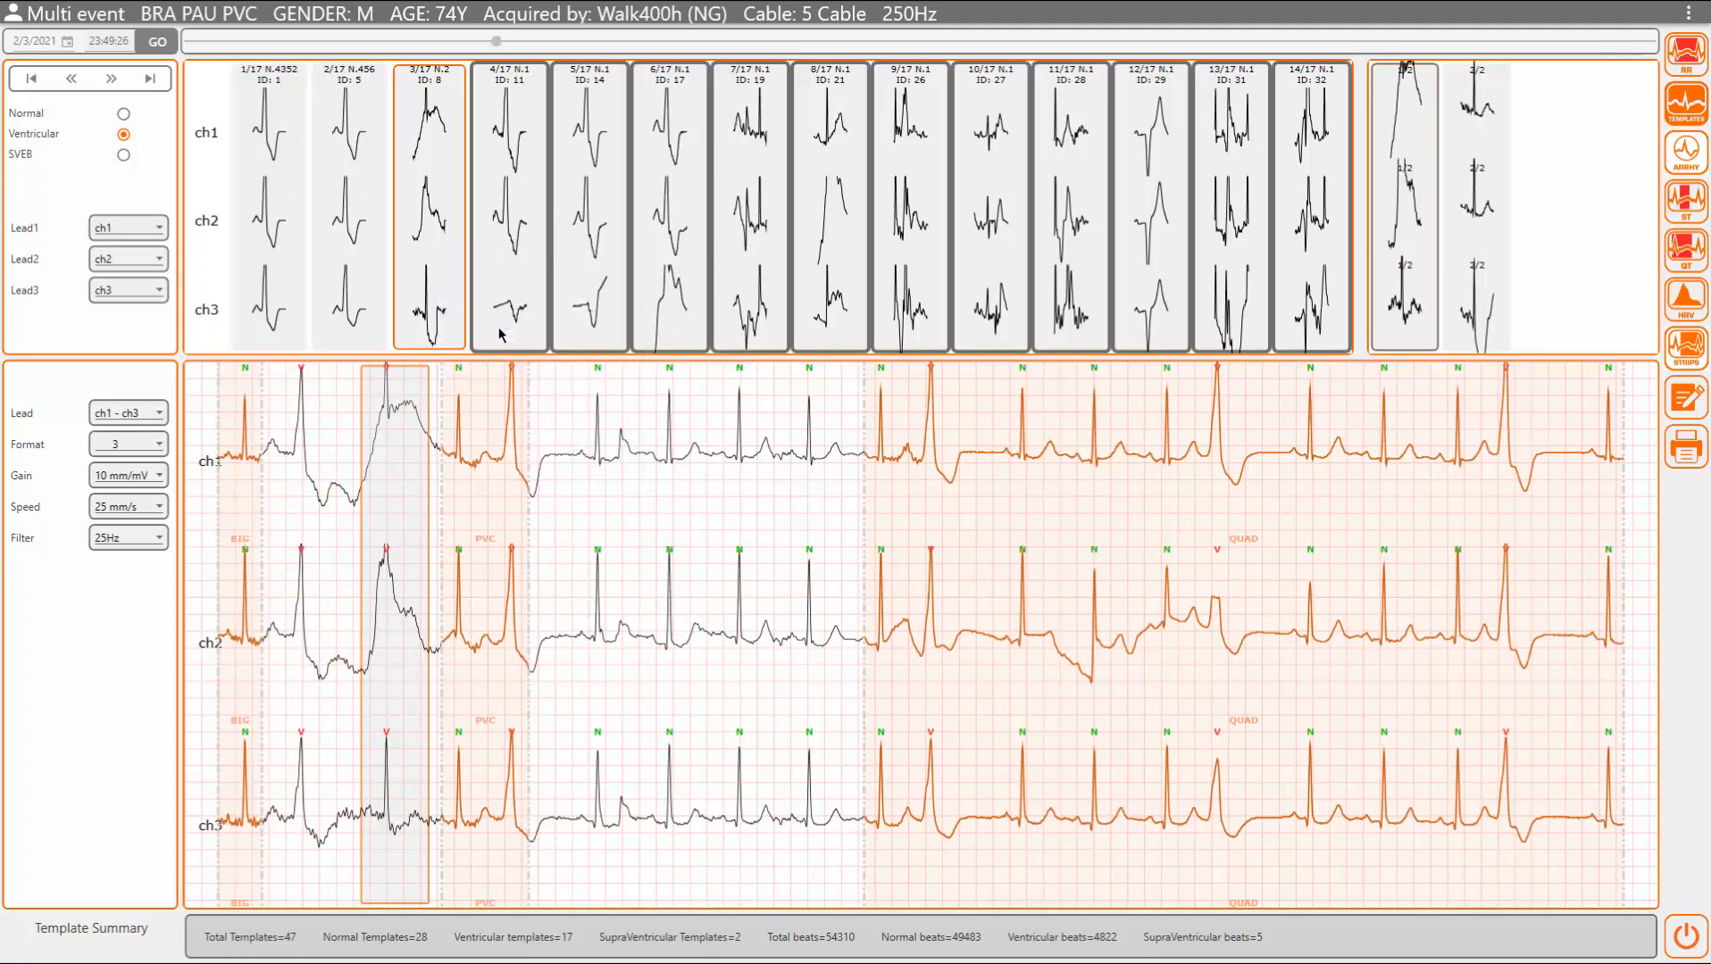
click(587, 237)
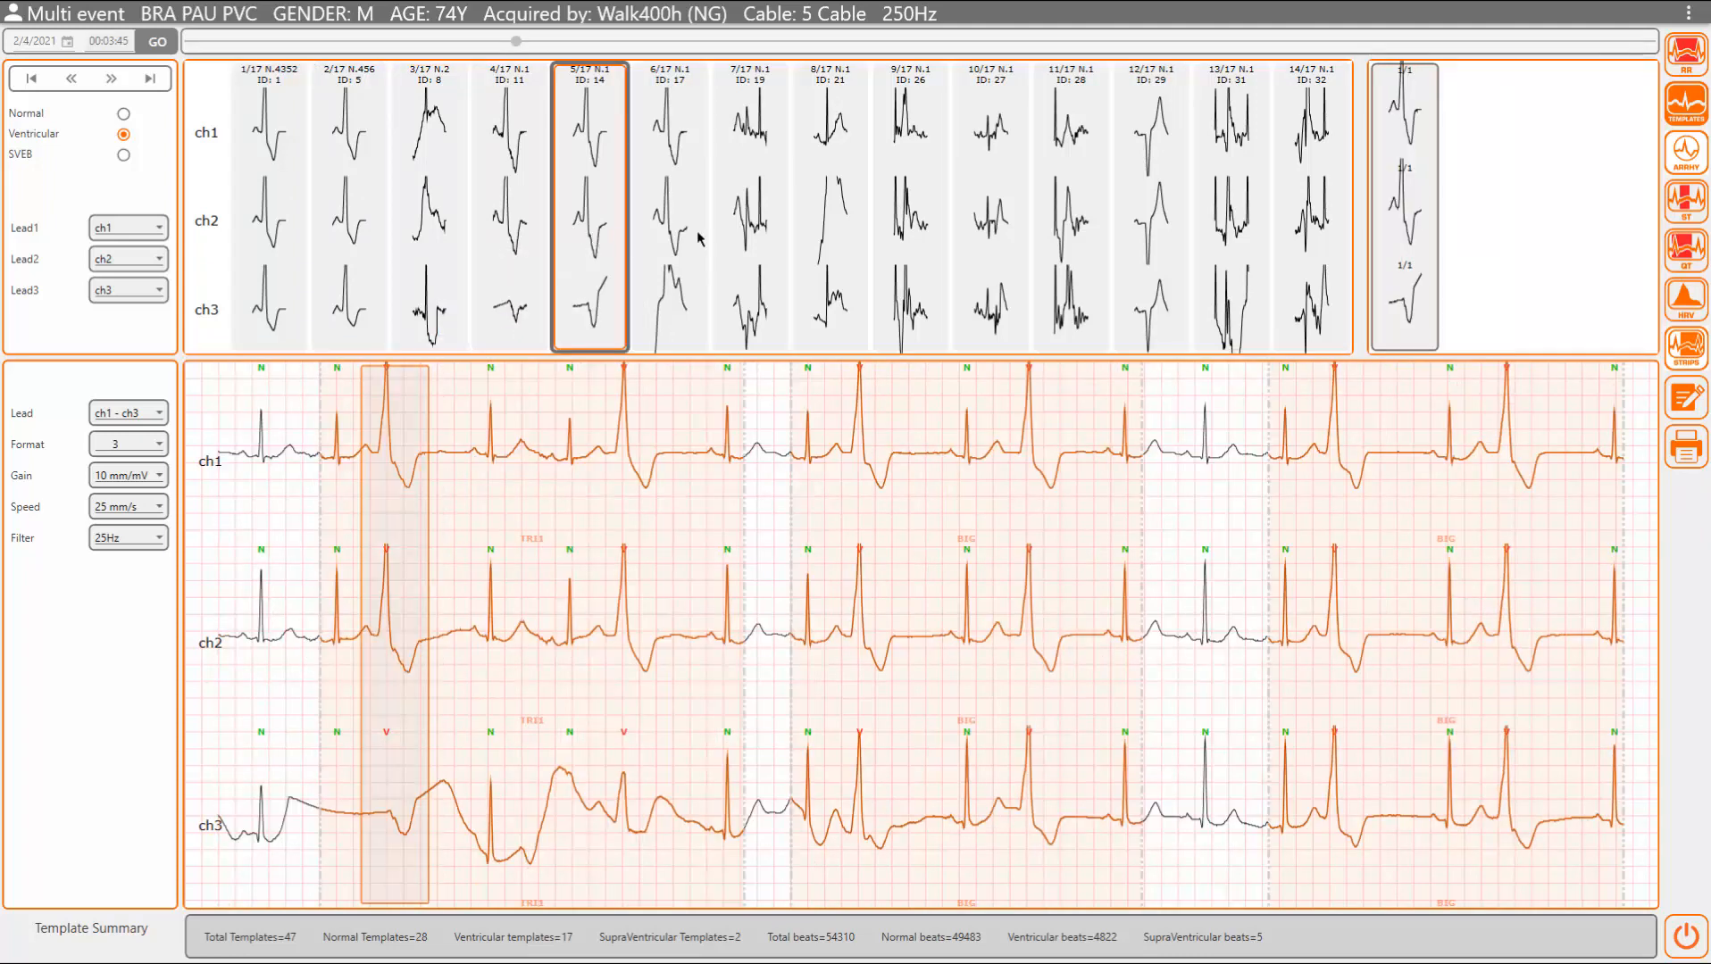
Step: Switch the ventricular template display between expanded and normal view with template ID 19 selected, ending in the normal view
click(738, 227)
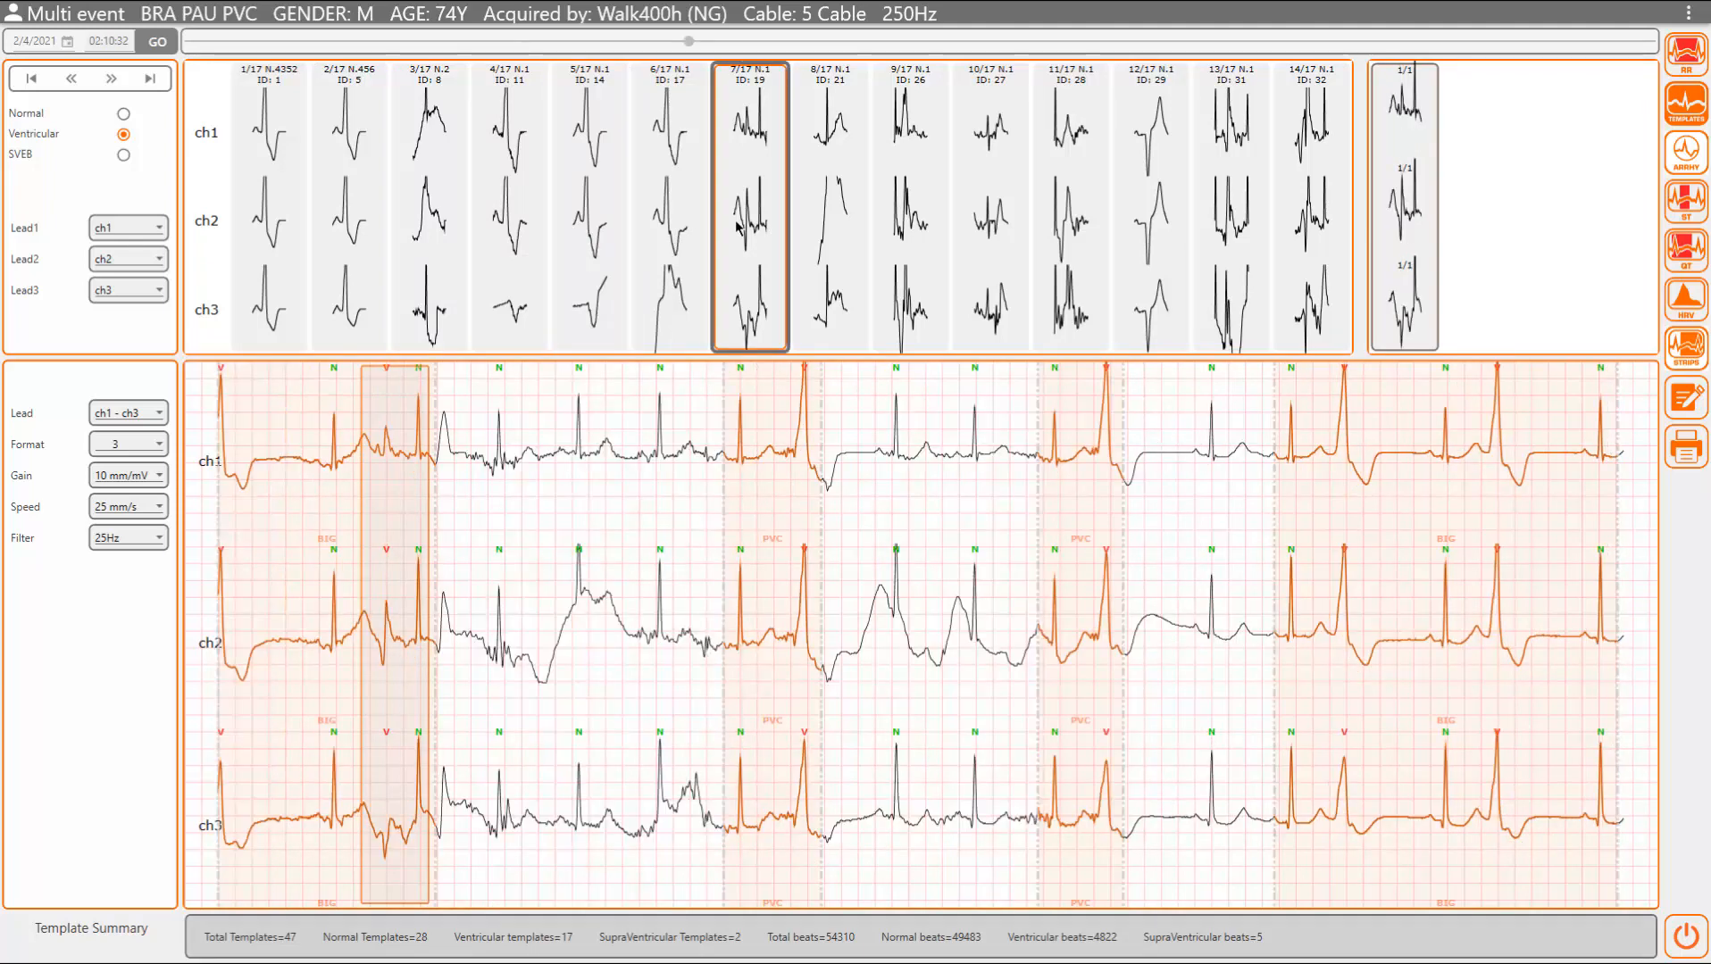
double_click(732, 228)
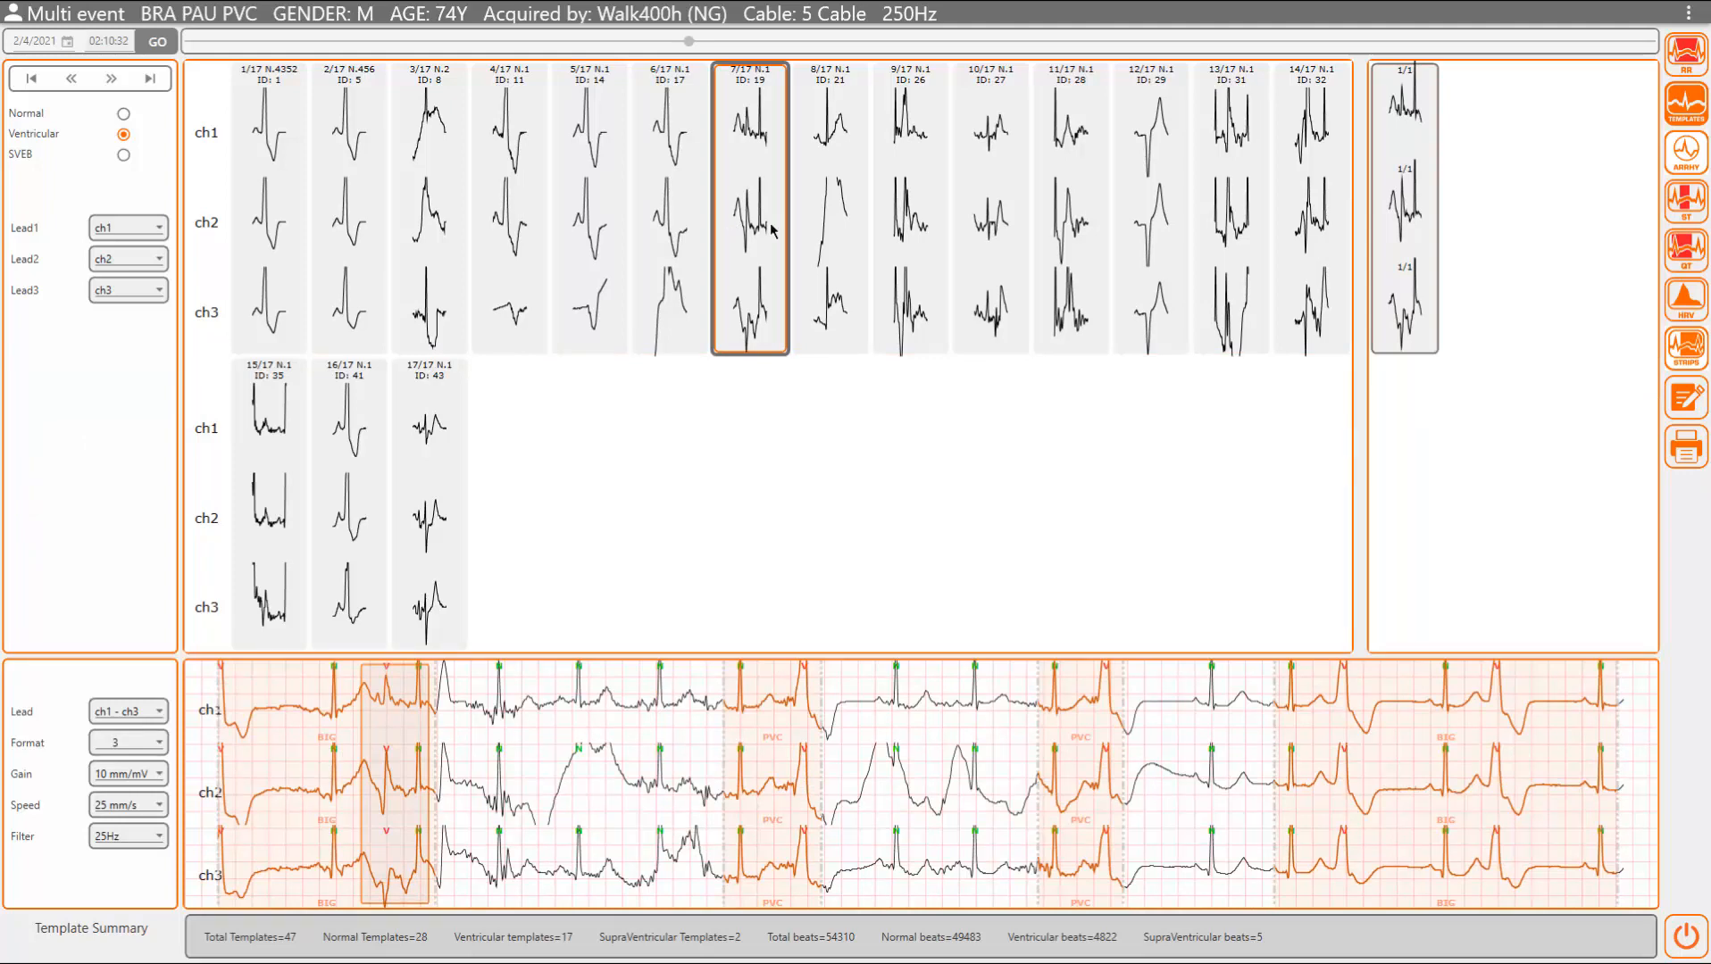
double_click(773, 230)
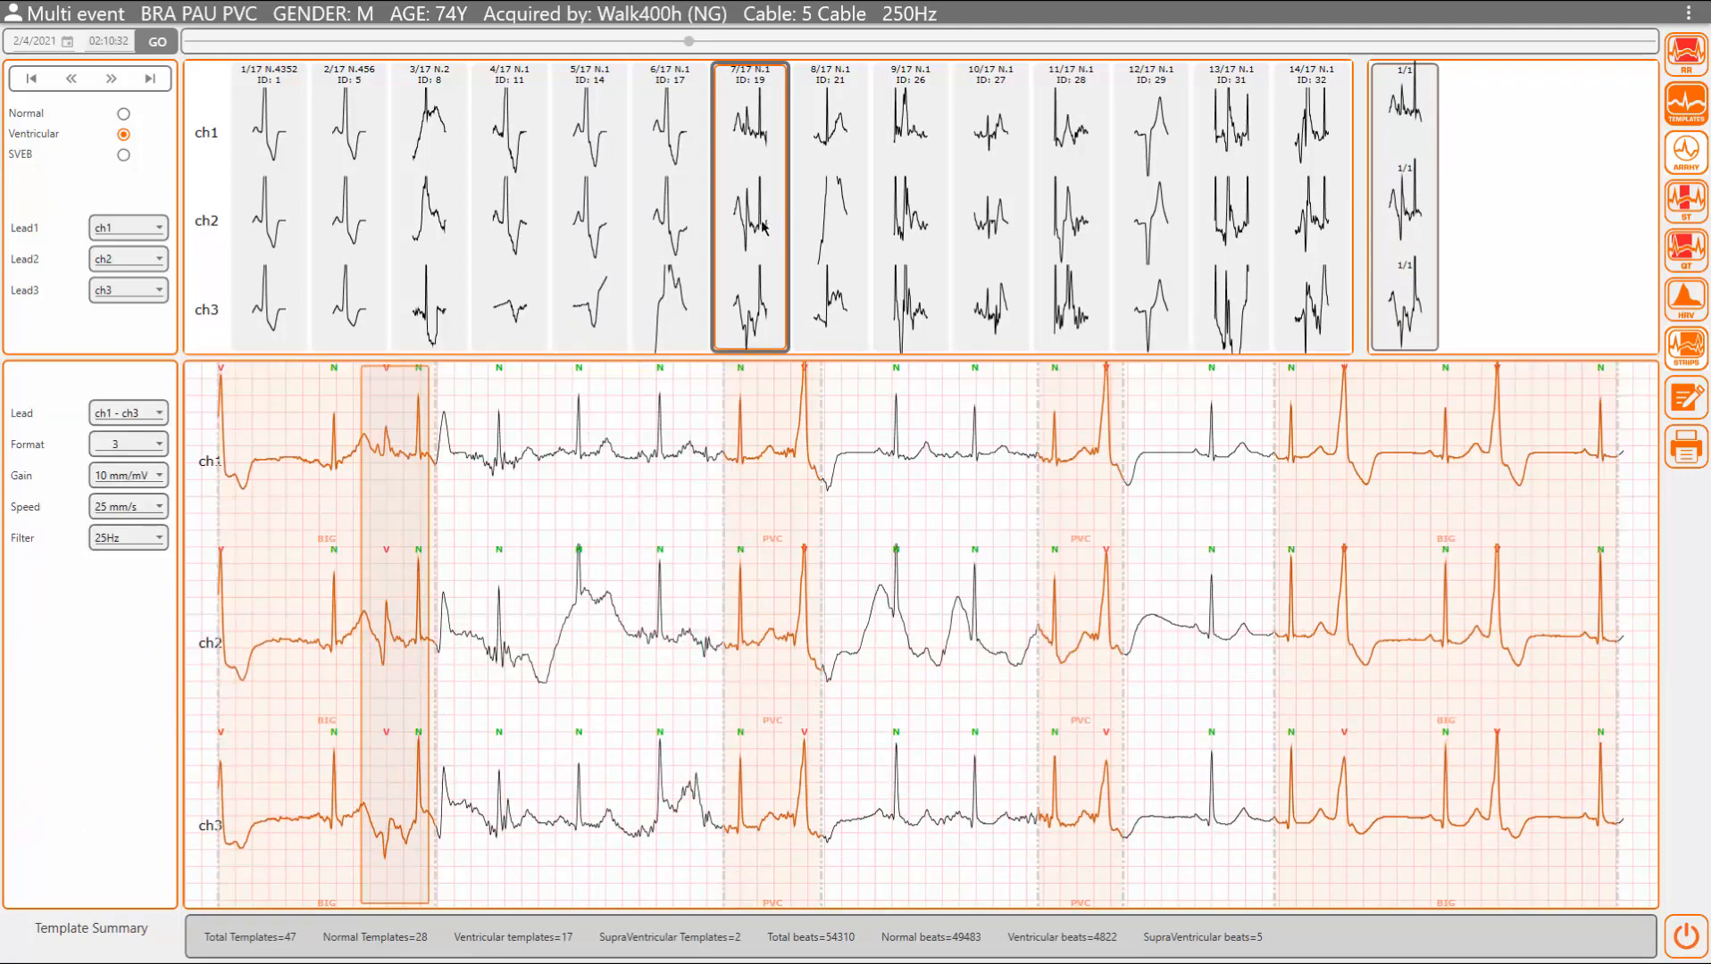
double_click(763, 228)
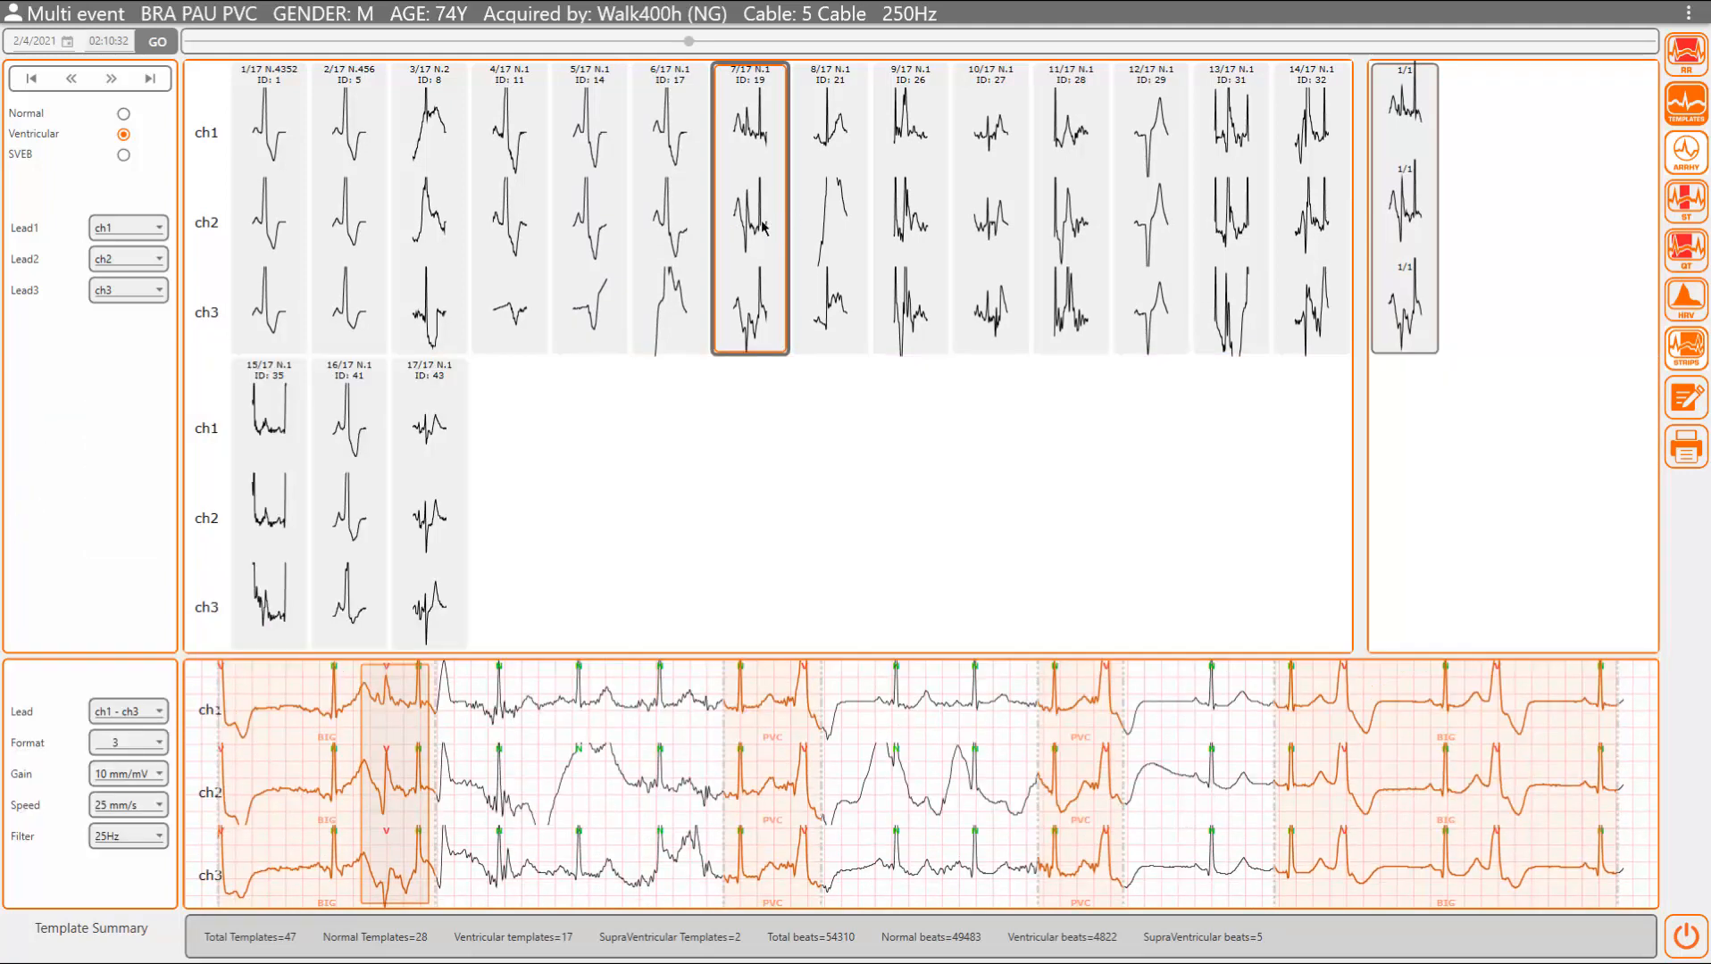
right_click(756, 396)
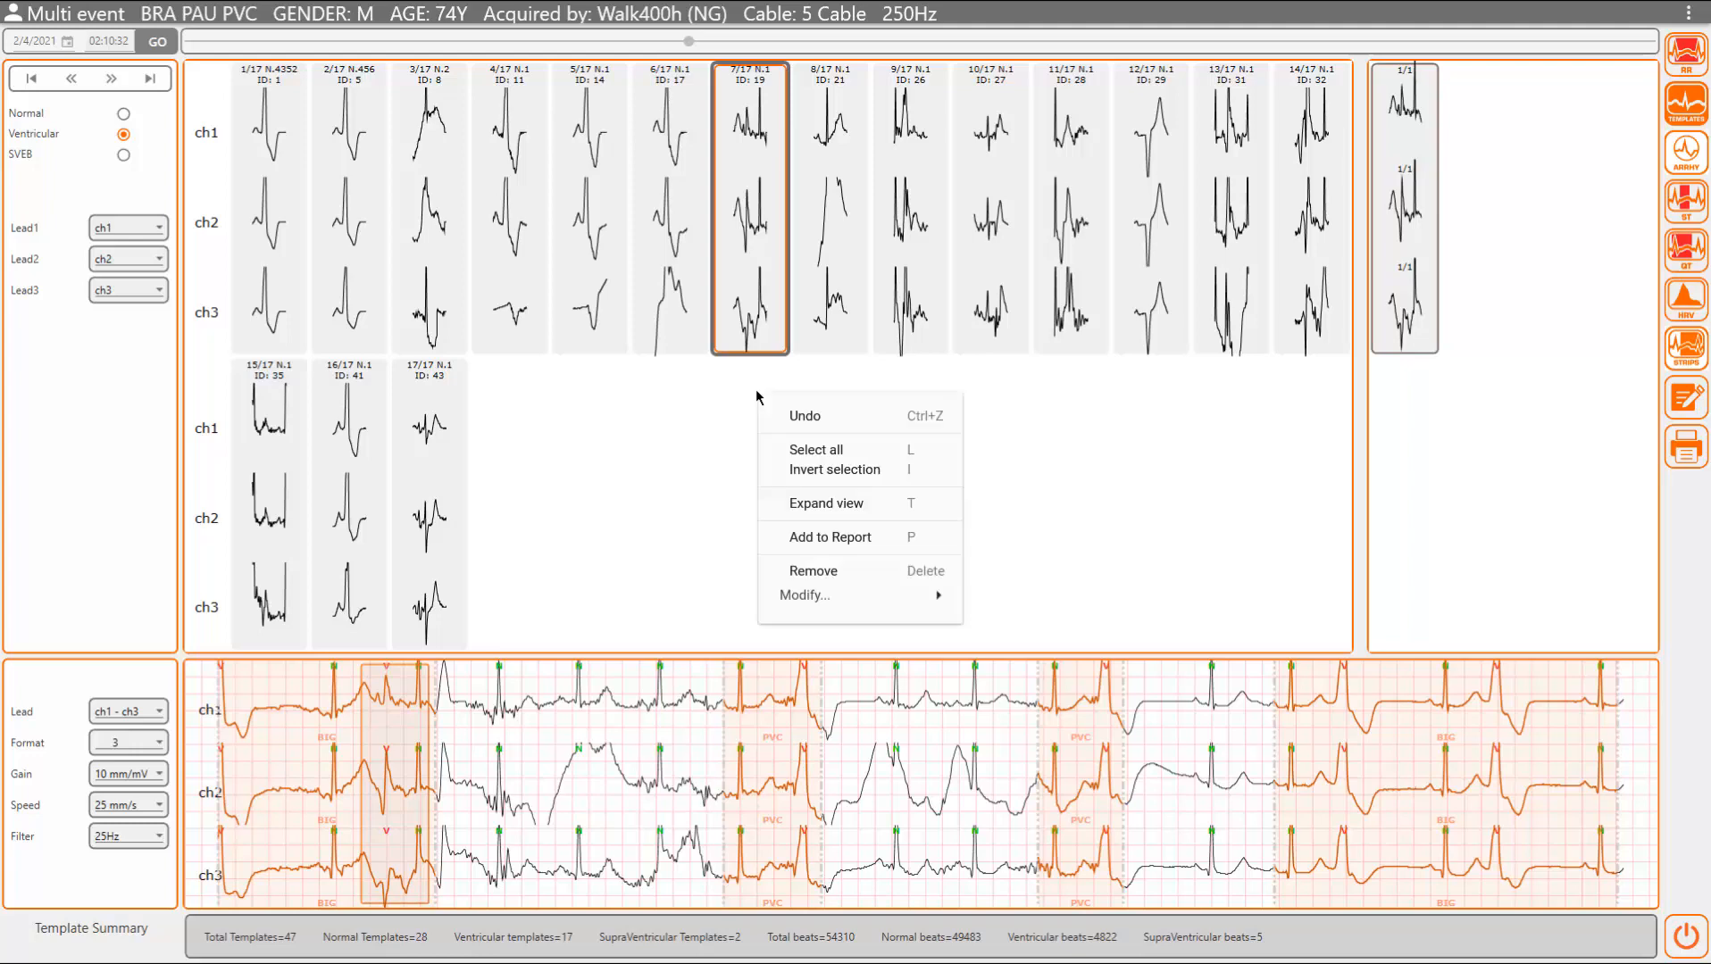
click(785, 501)
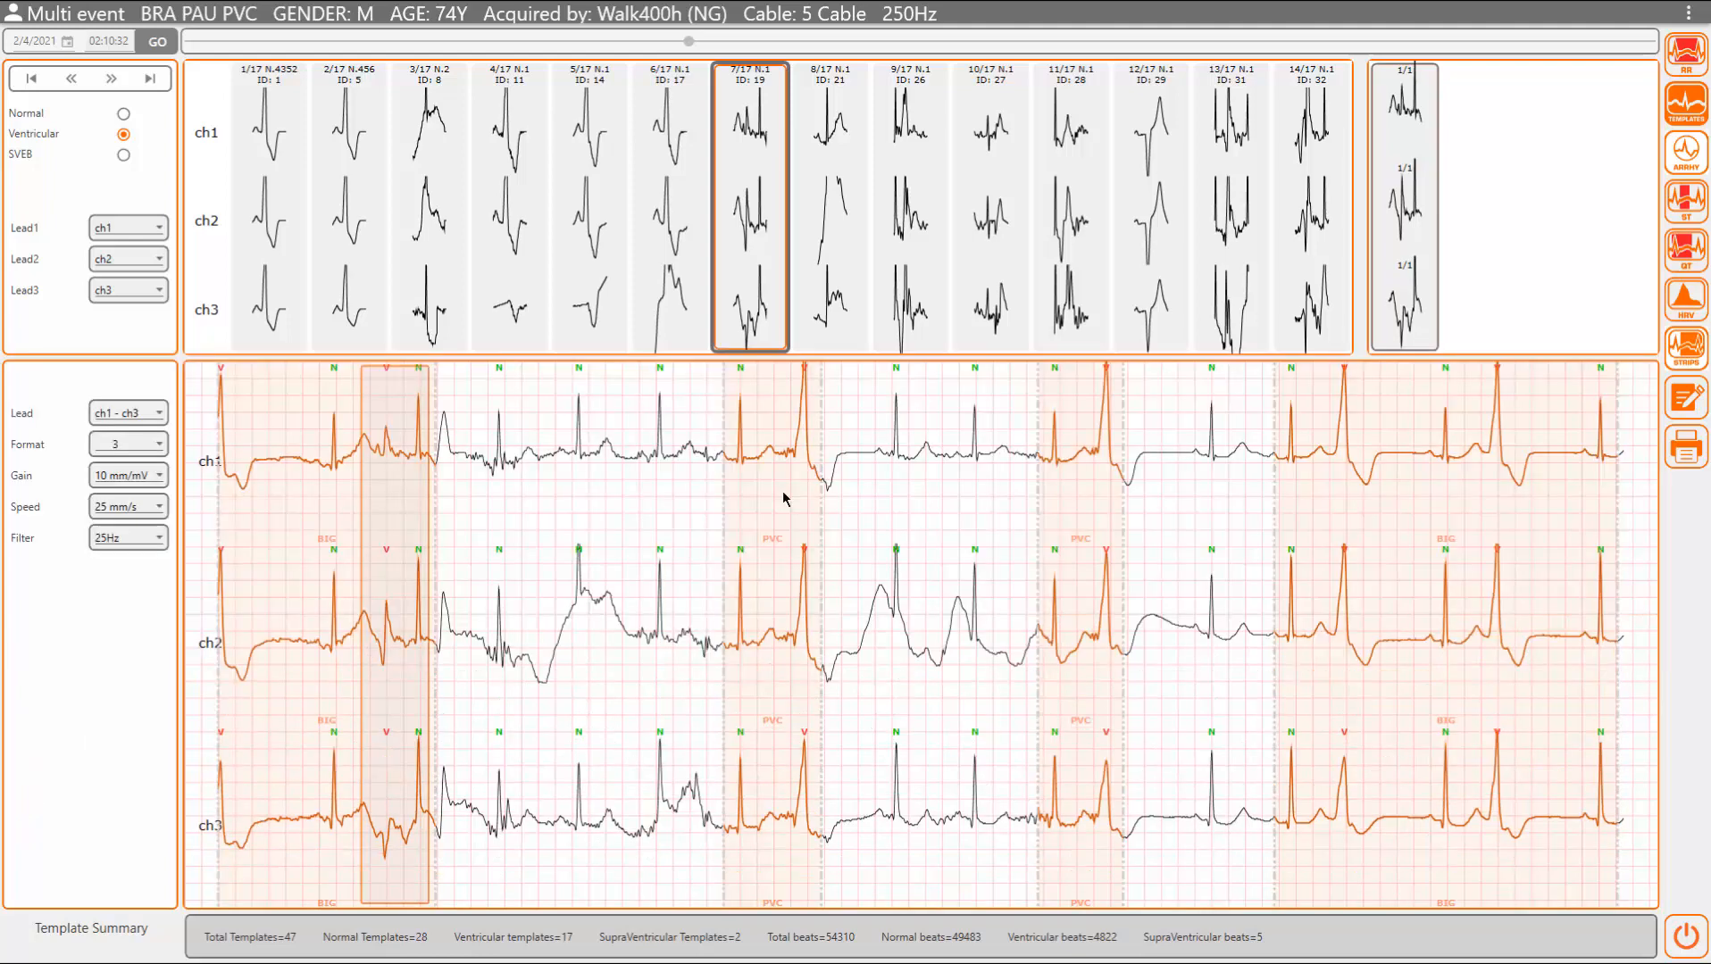
Step: In the expanded template view, reclassify ventricular templates ID 19, 26, 27, 28, 31, 32 and 35 as Artifact
double_click(748, 158)
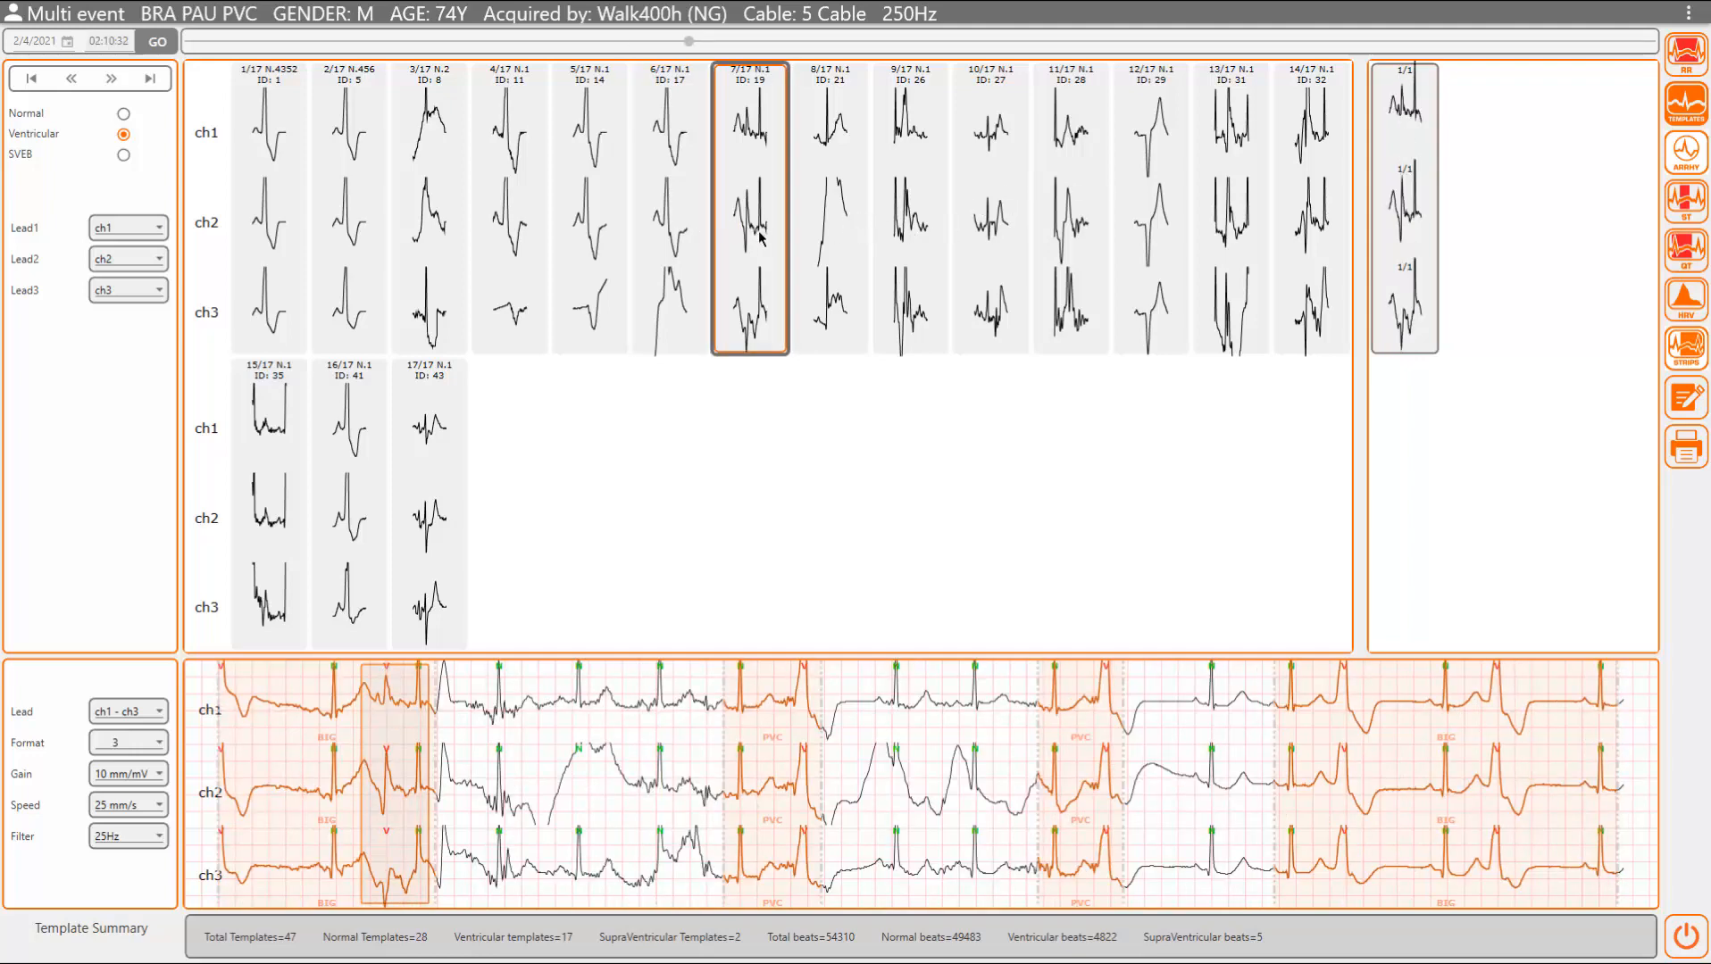
click(905, 260)
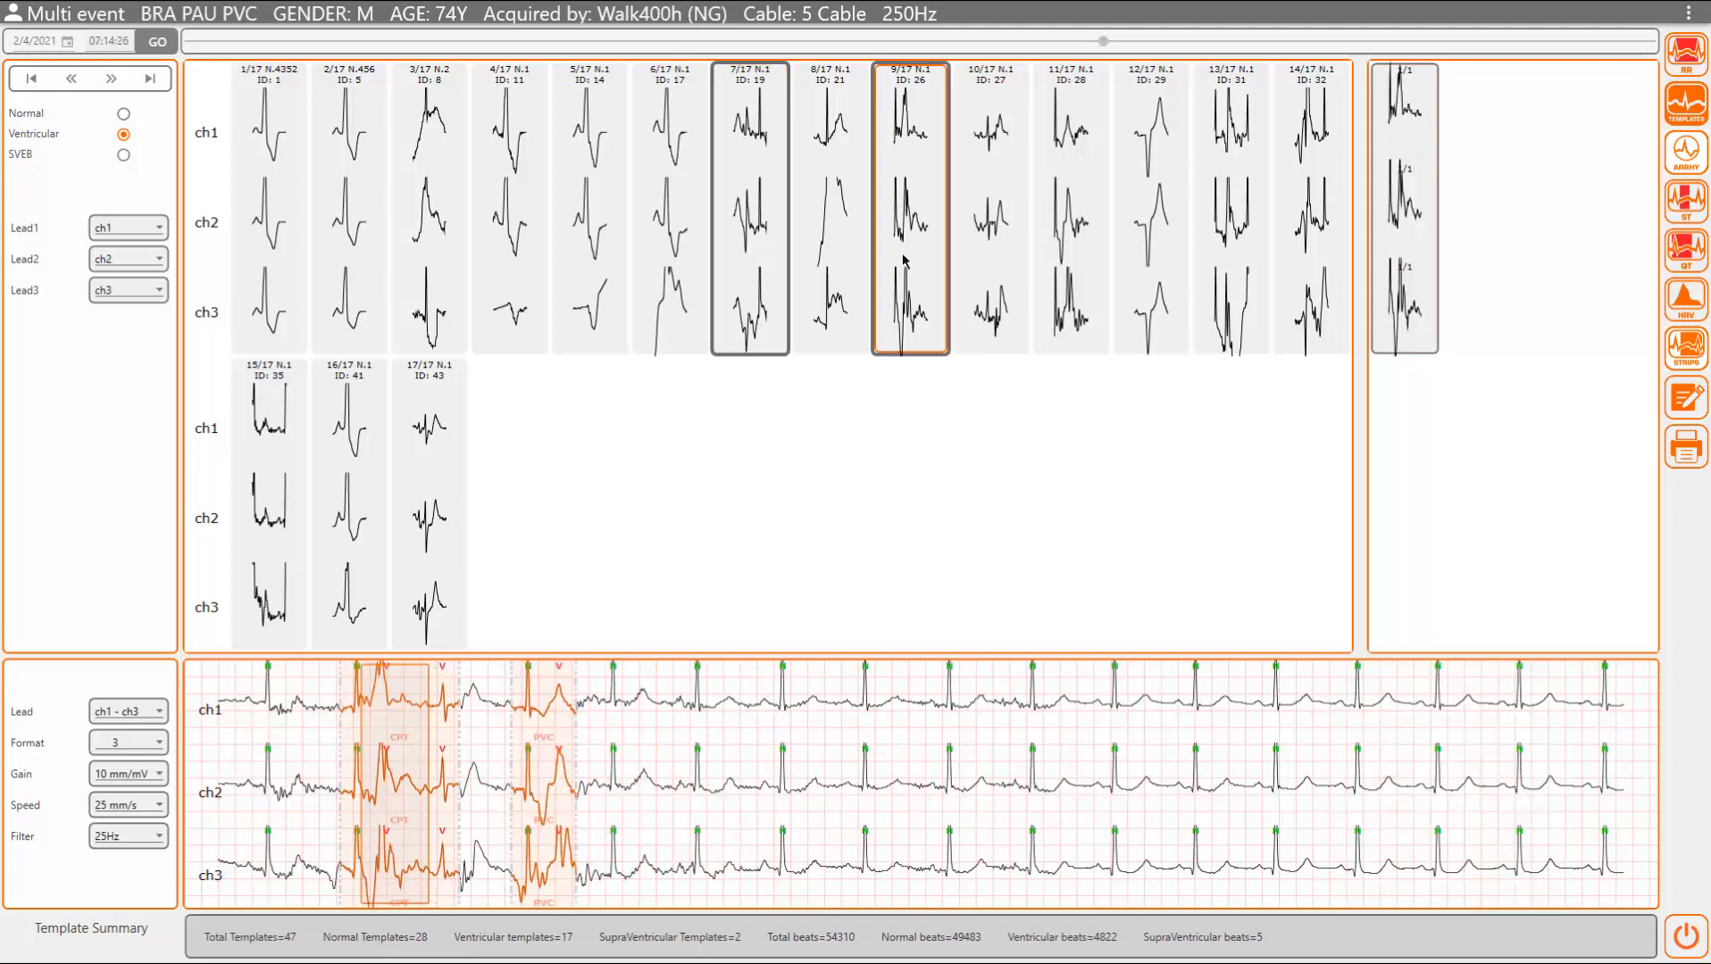
click(1040, 280)
click(1002, 282)
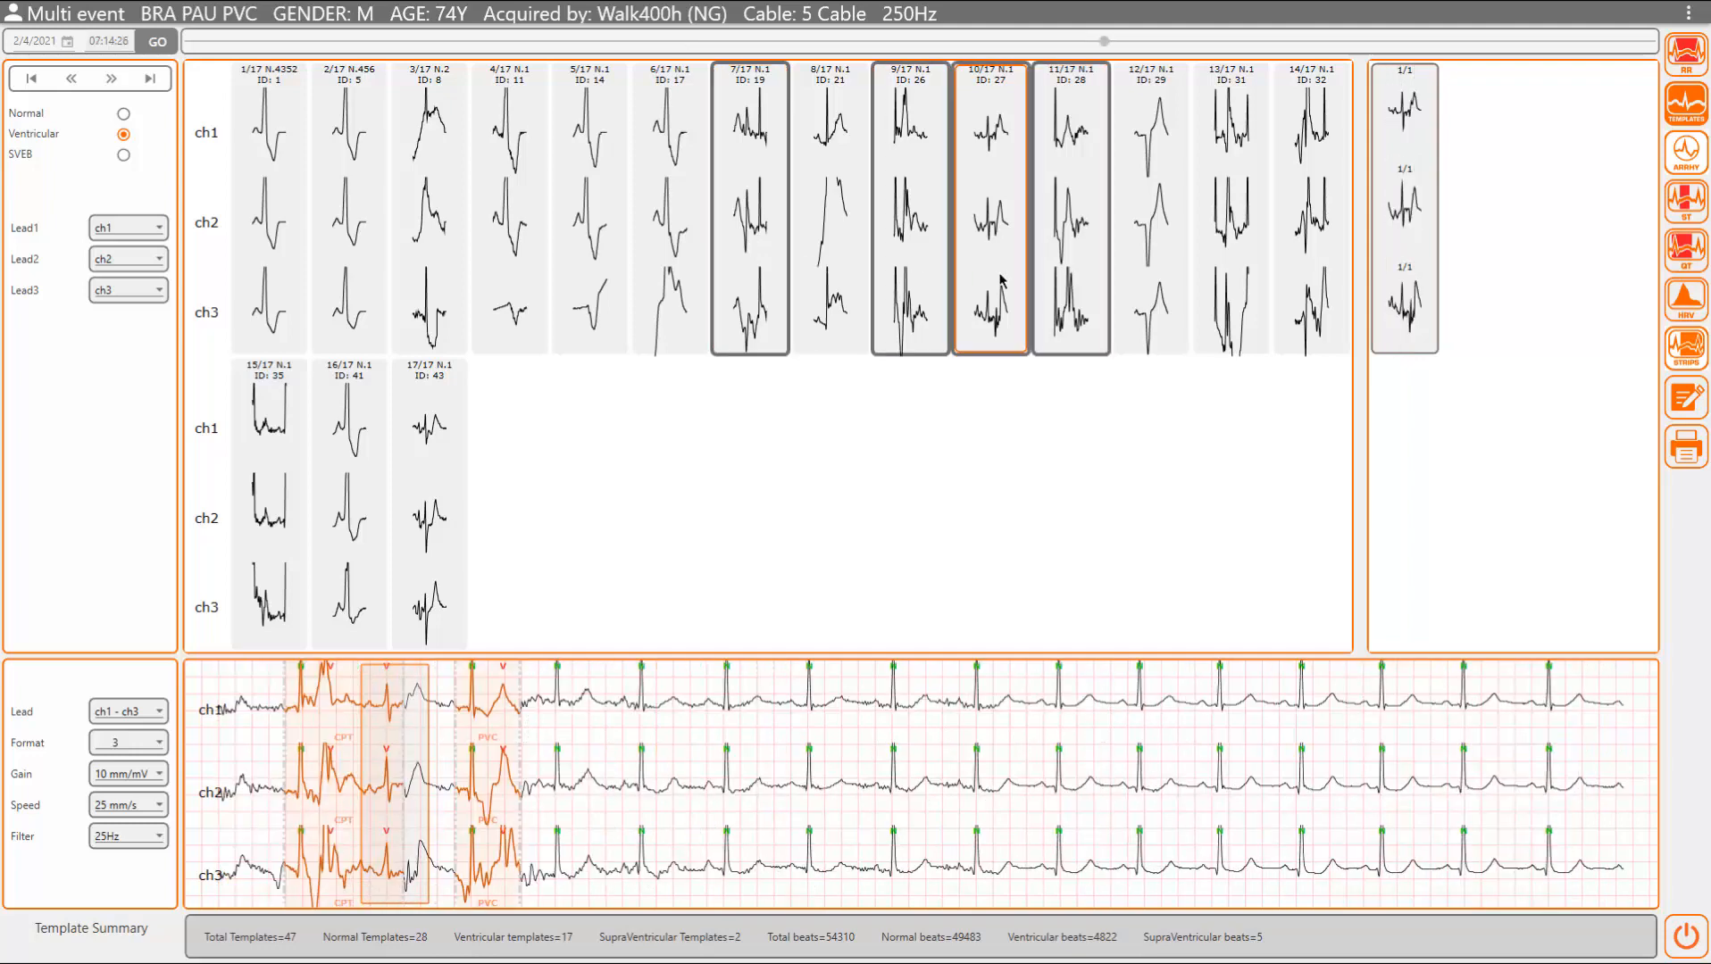
click(1252, 270)
click(1314, 268)
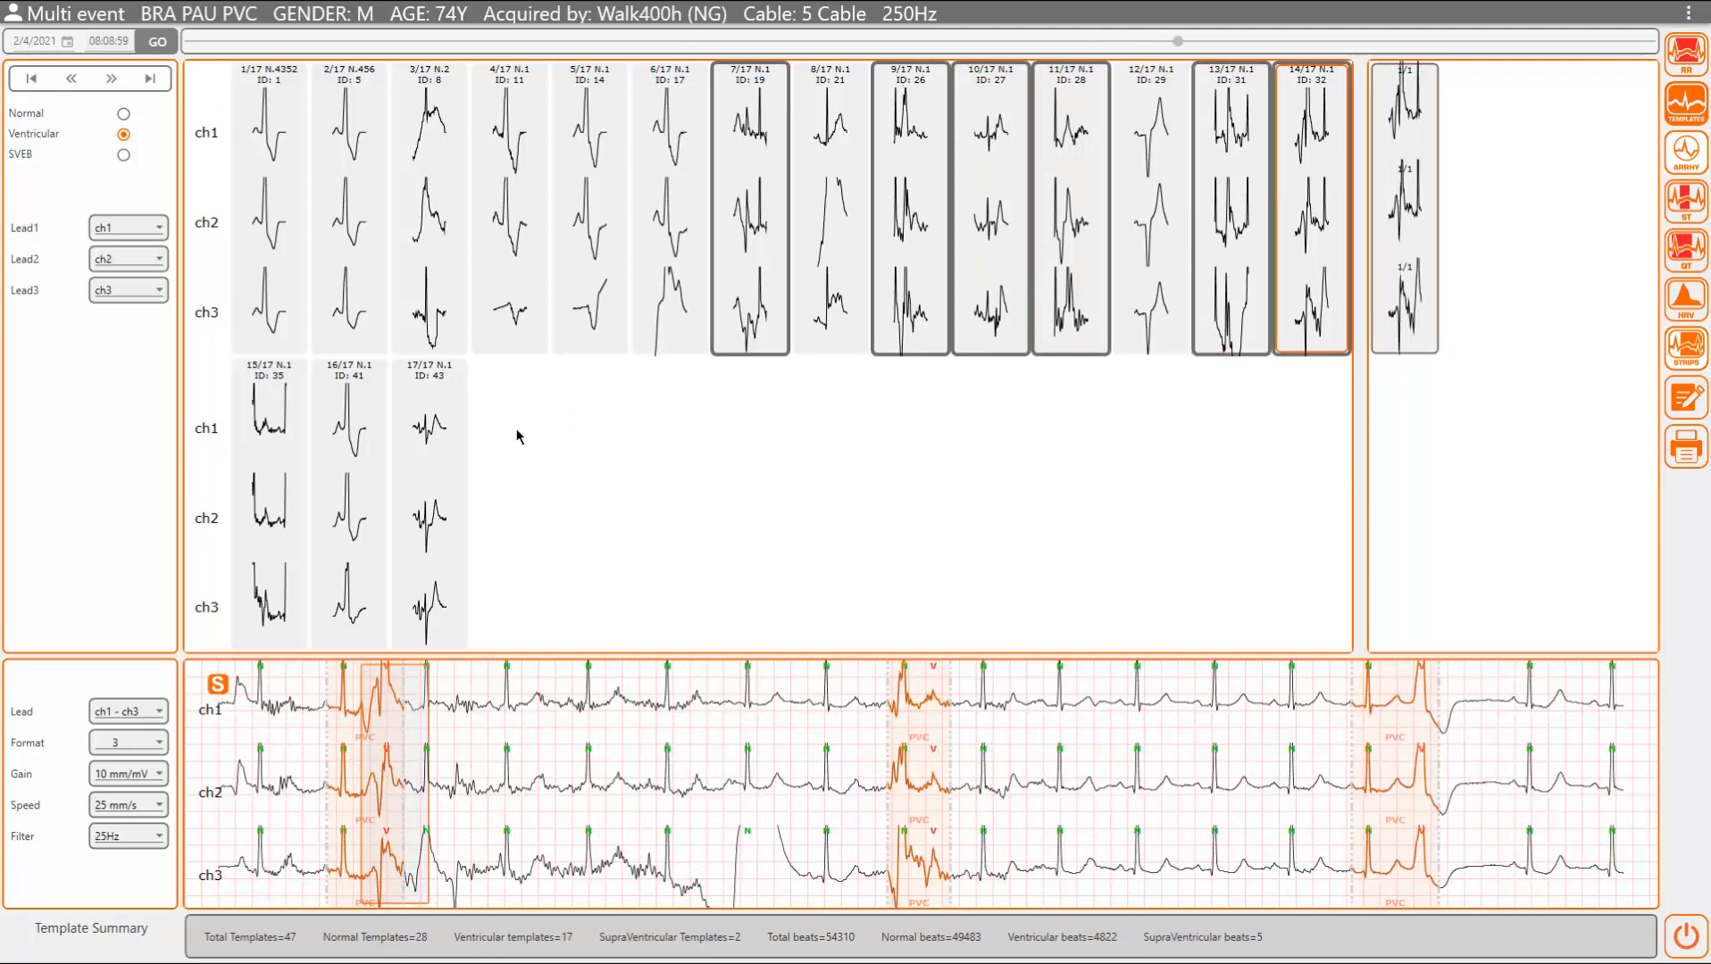
click(287, 471)
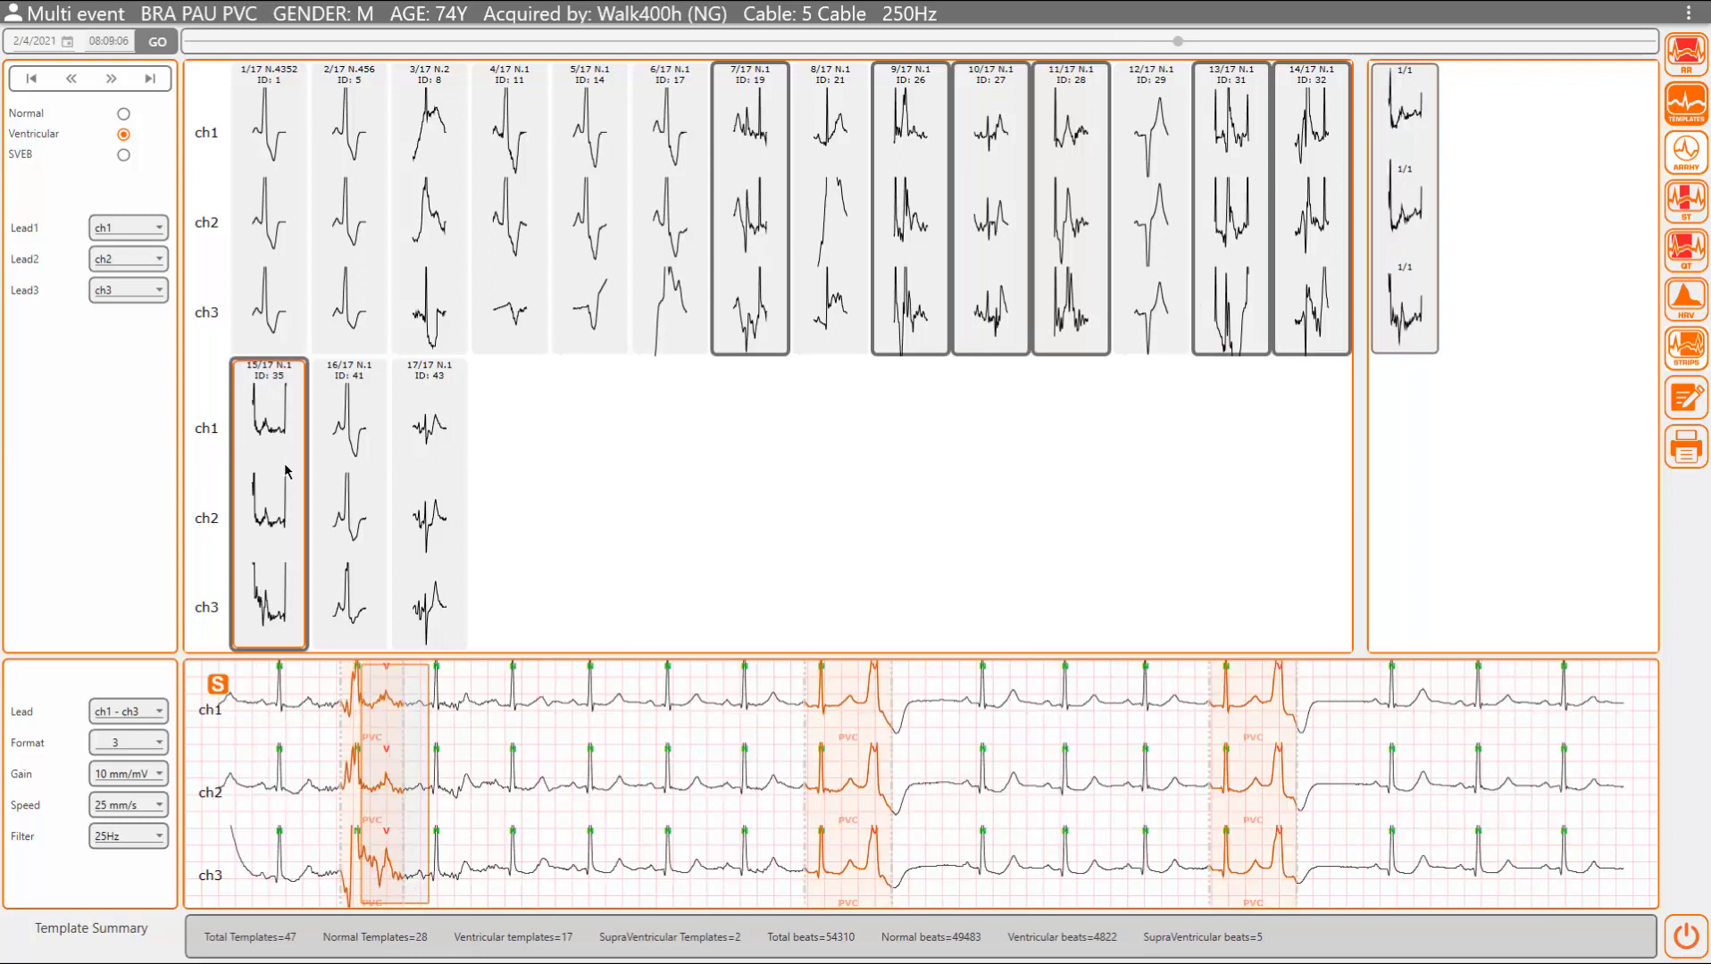
right_click(287, 472)
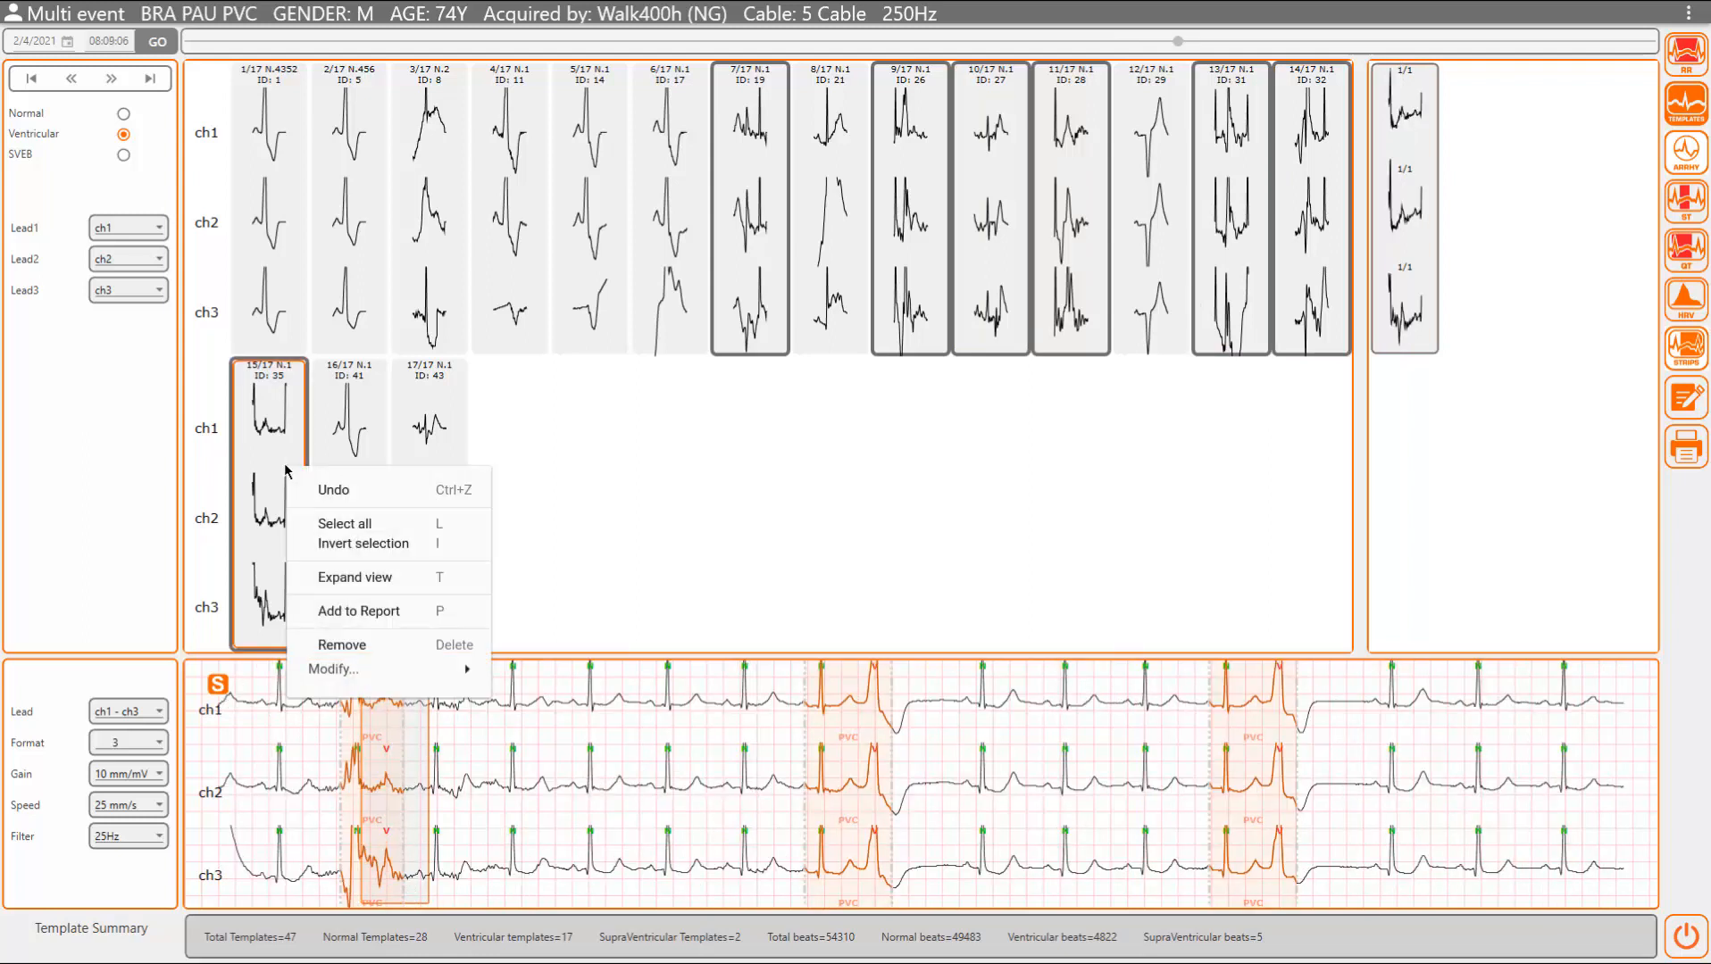
mouse_move(369, 672)
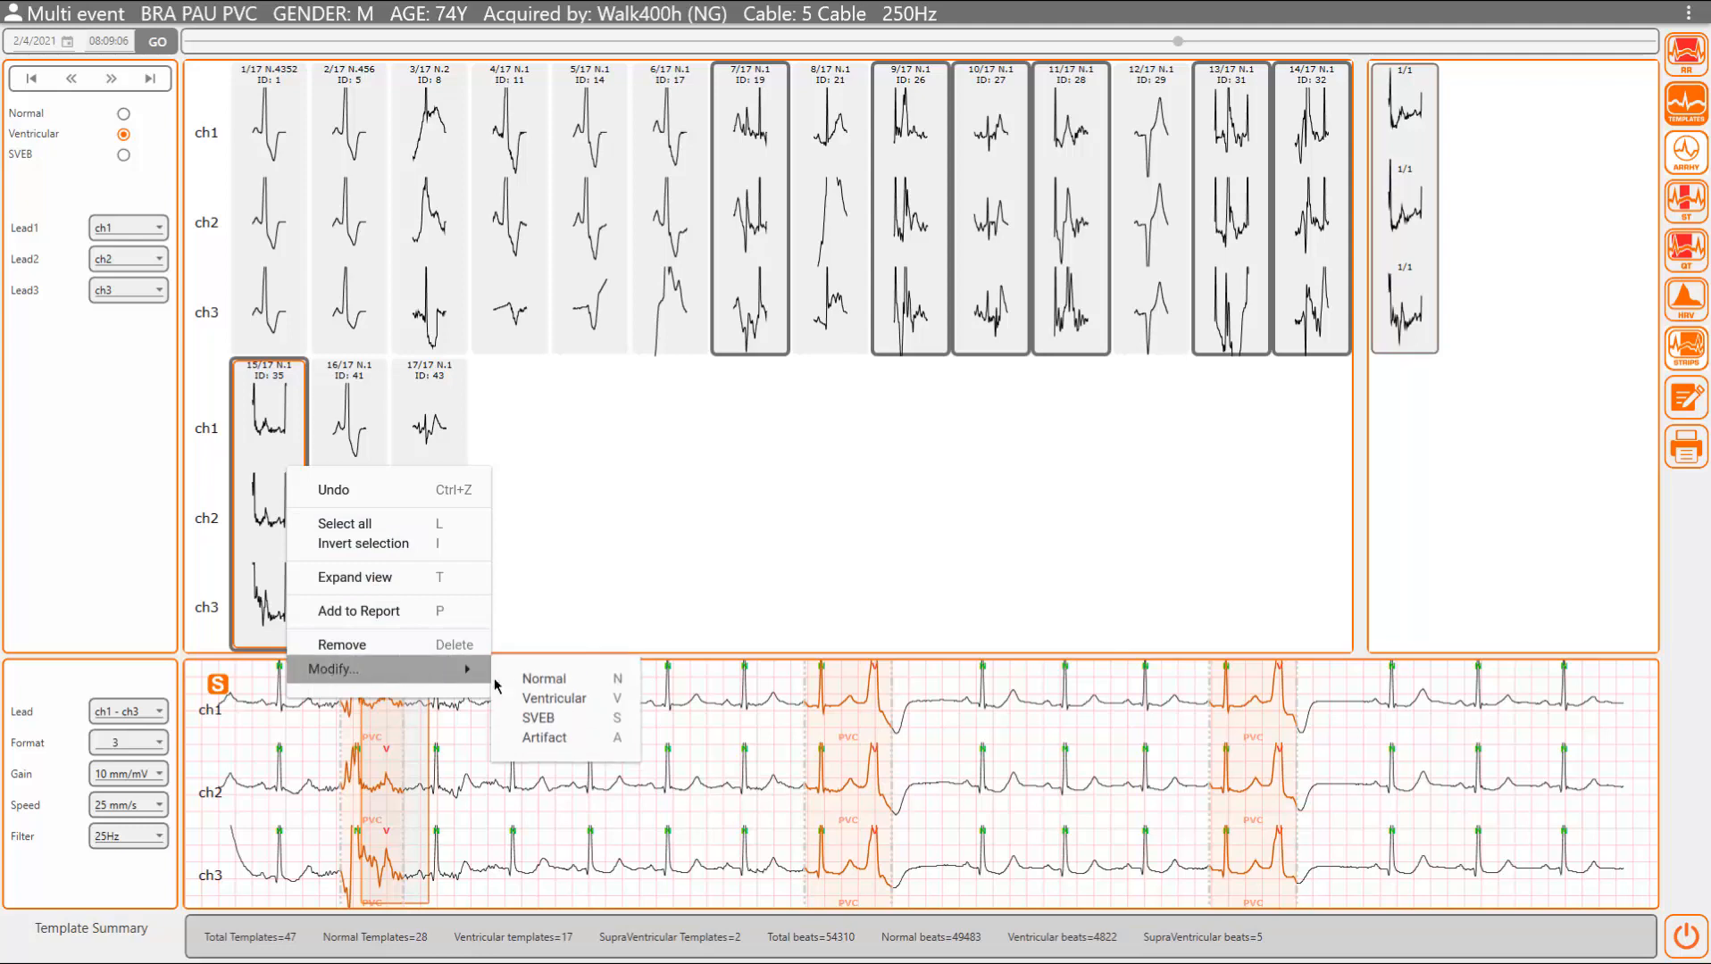
click(561, 742)
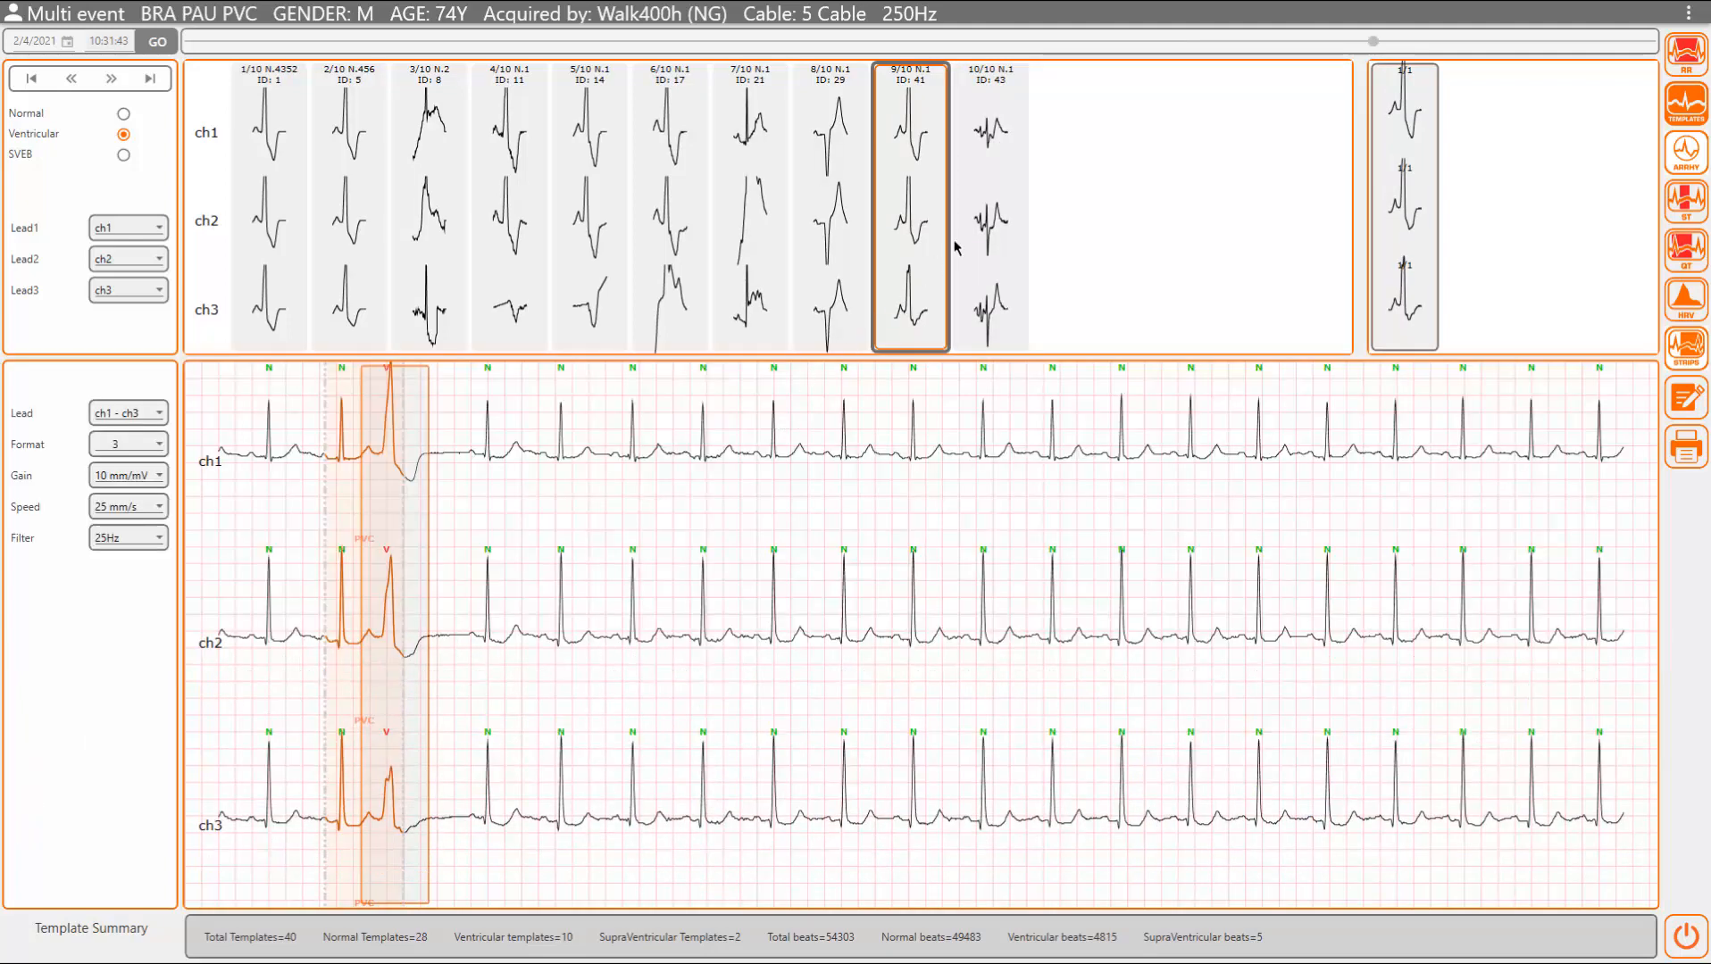
Step: Examine the ECG of ventricular templates ID 43, 41 and 29, and remove template ID 21
click(997, 219)
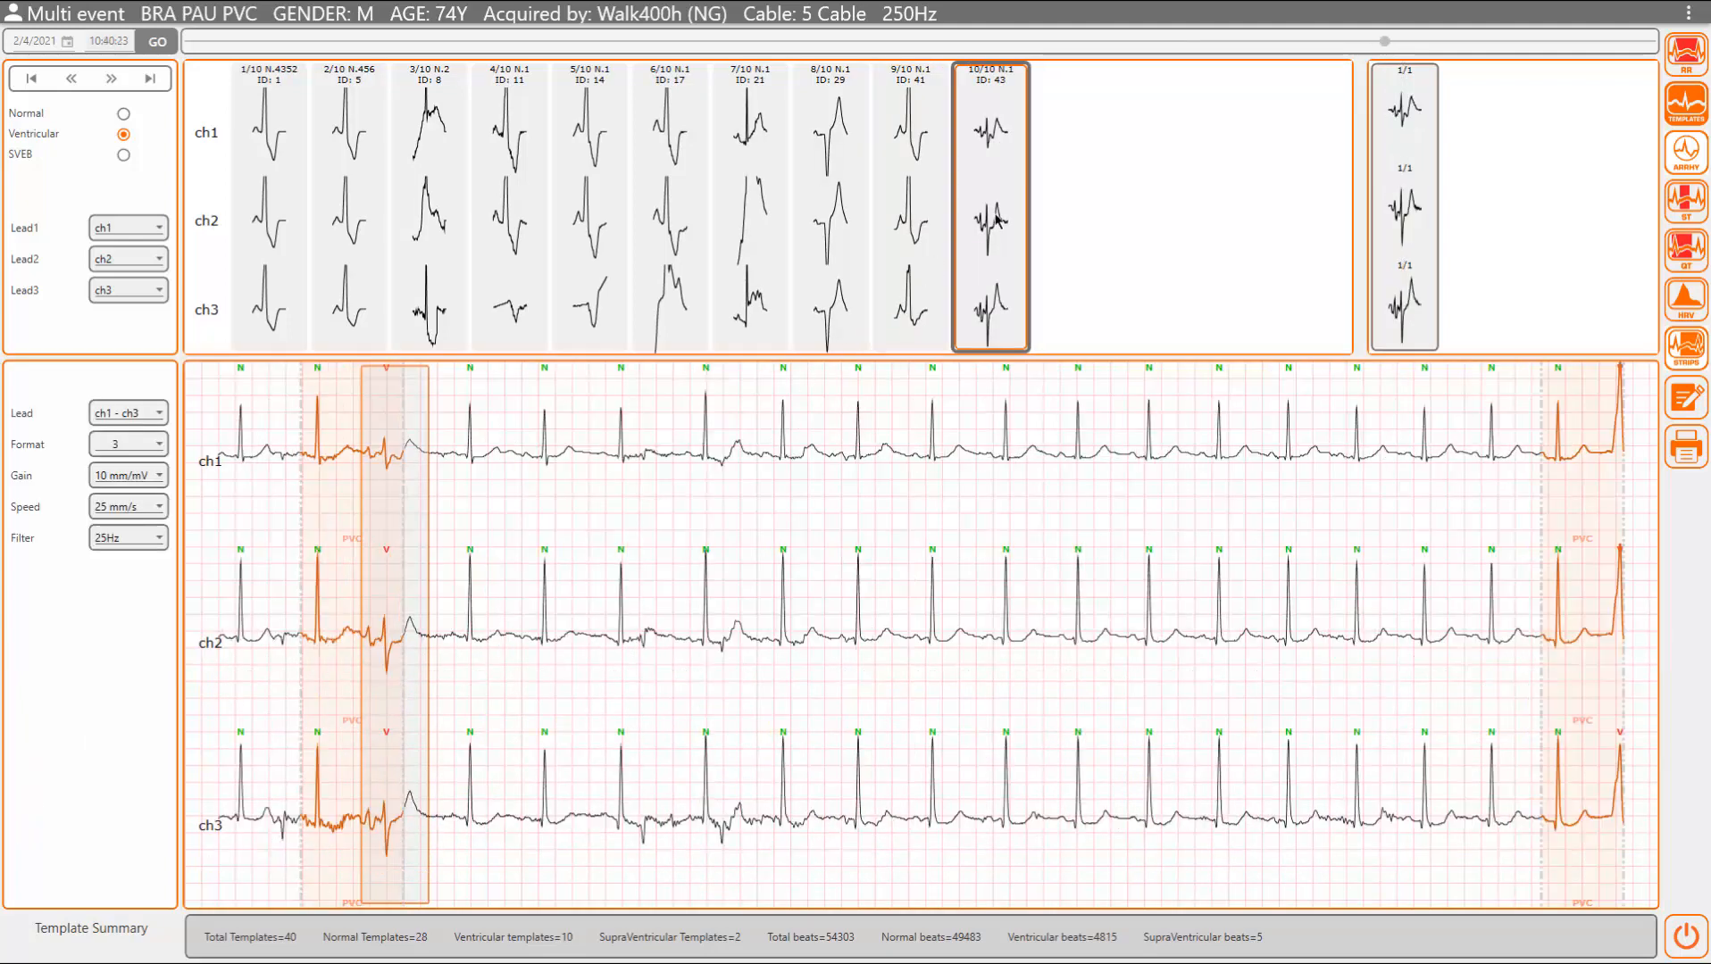
click(929, 222)
click(839, 221)
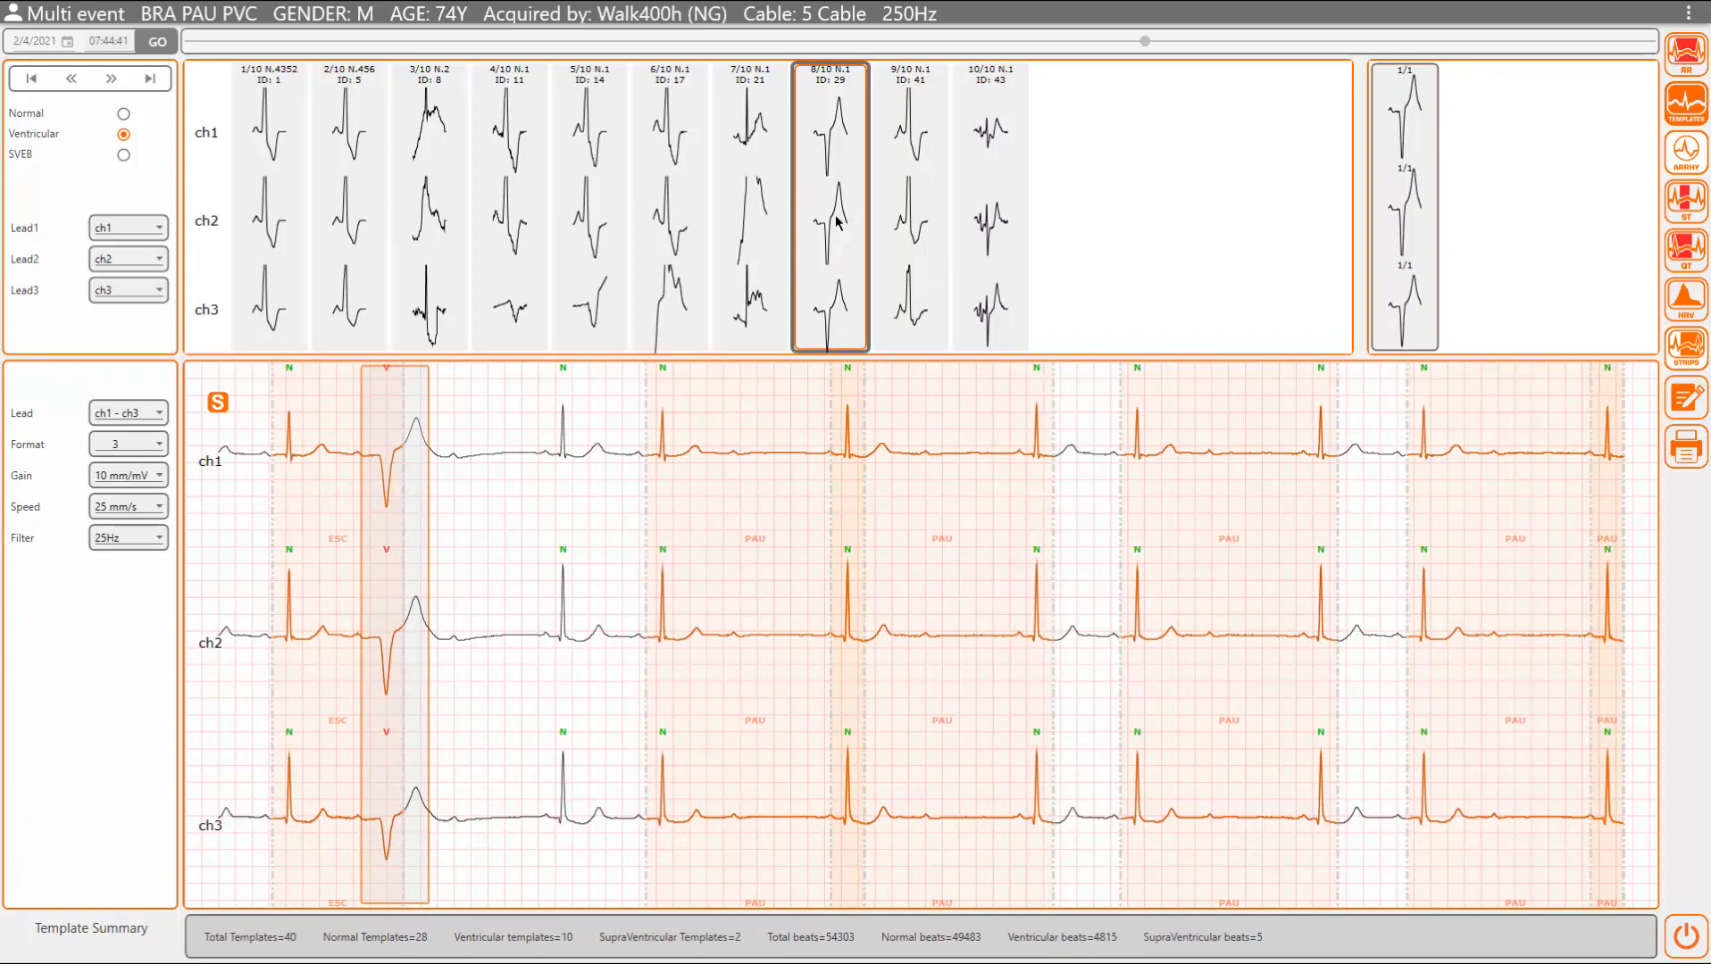
click(775, 207)
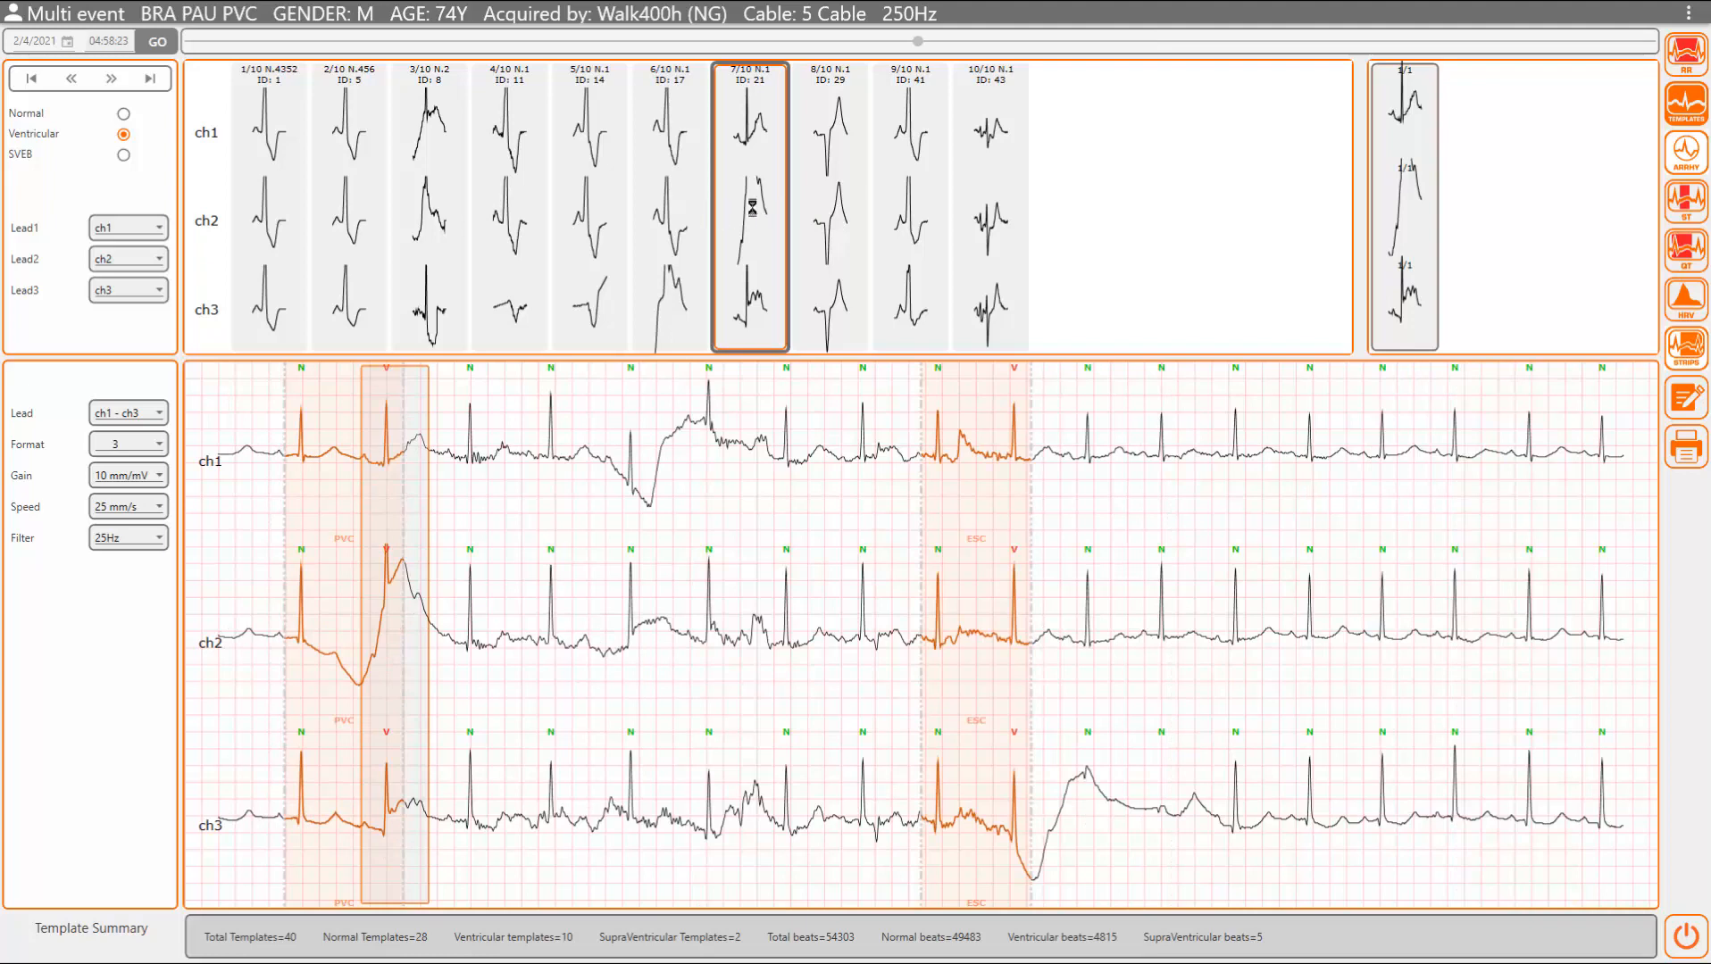
key(Delete)
Step: Examine the ECG of ventricular templates ID 17, 14, 11 and 8
click(679, 214)
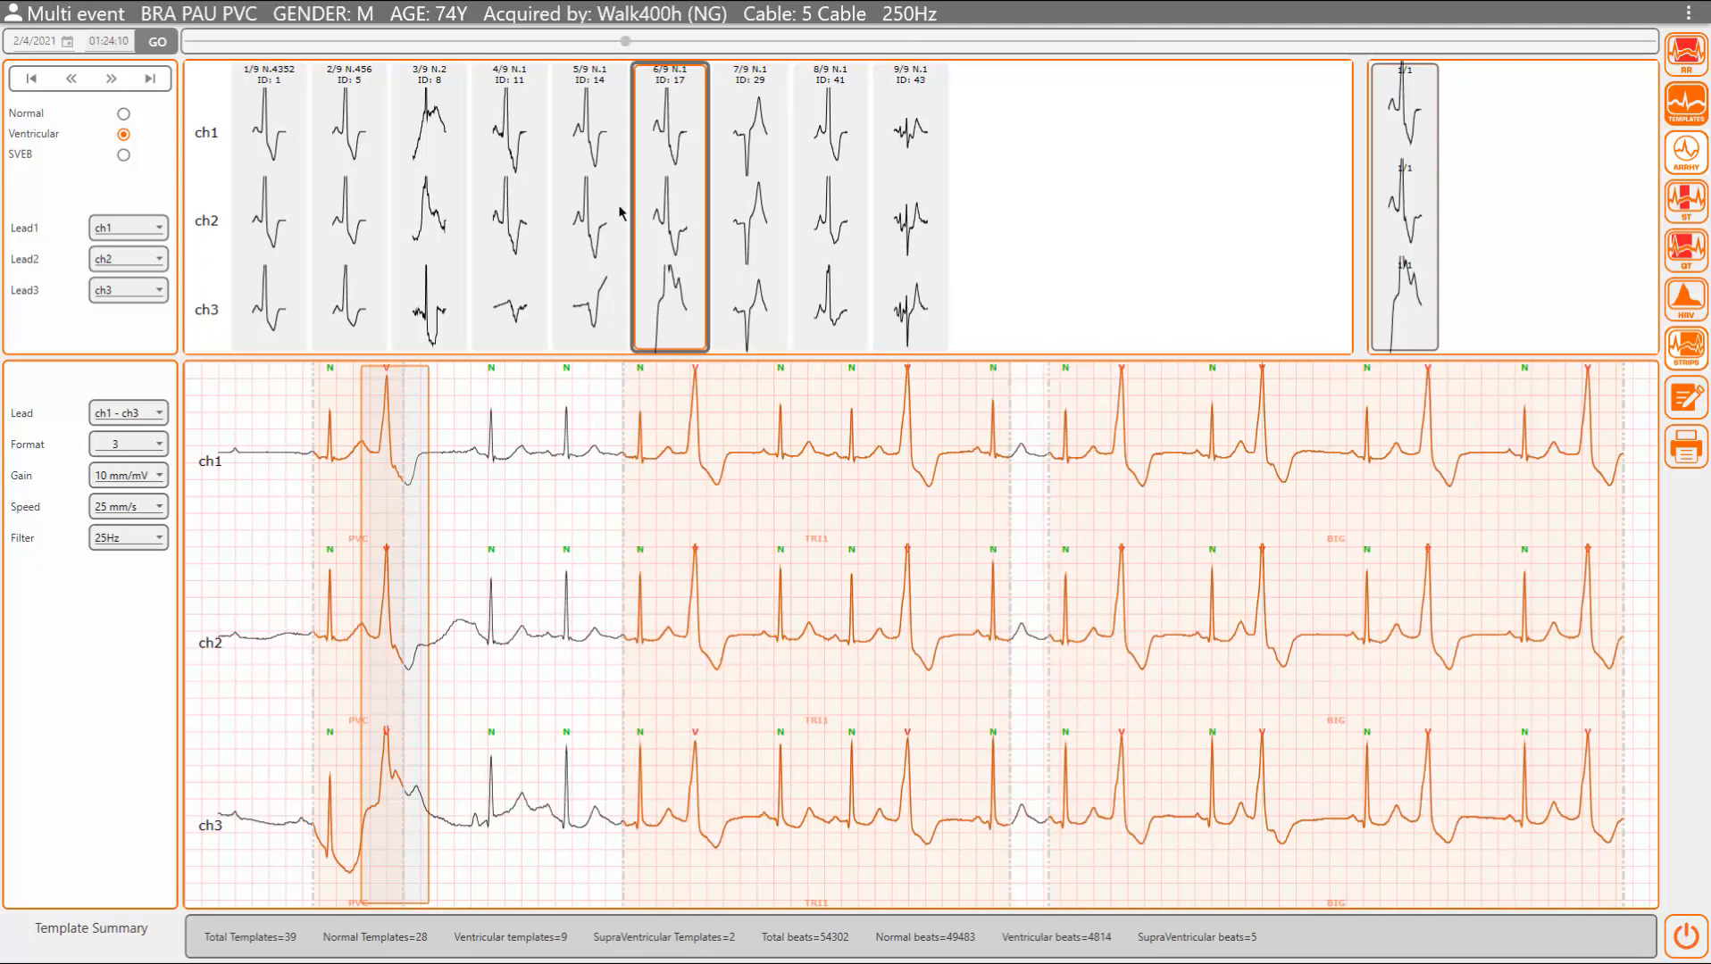
click(586, 207)
click(496, 212)
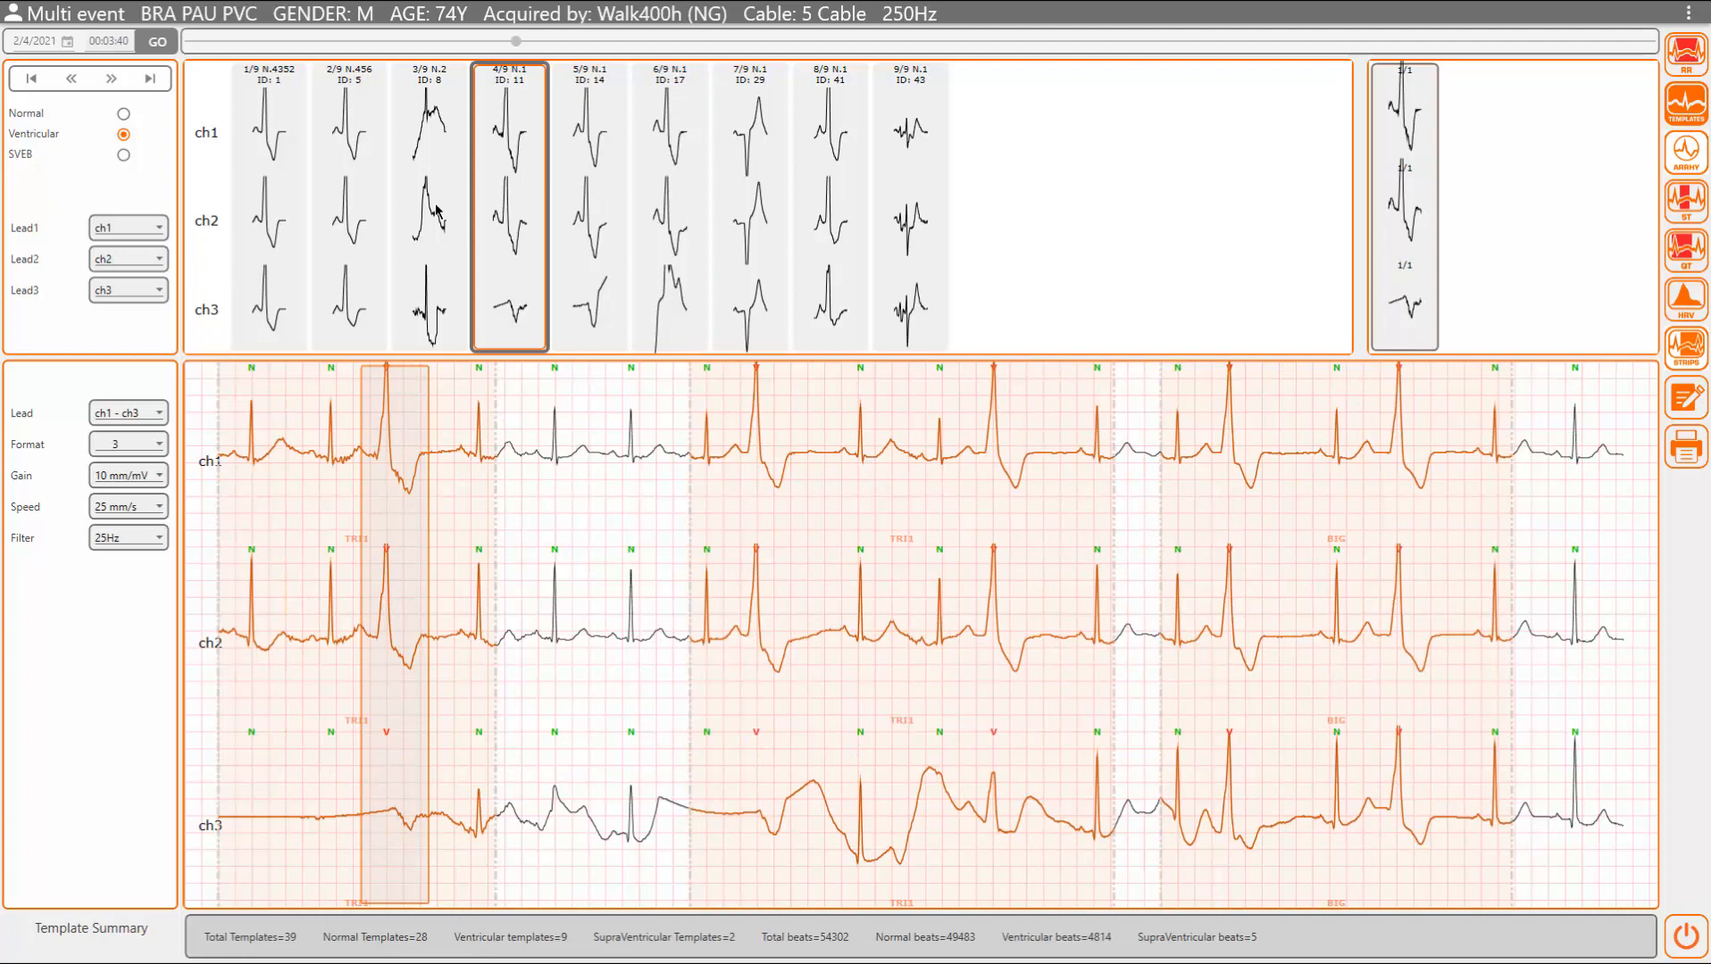
click(437, 211)
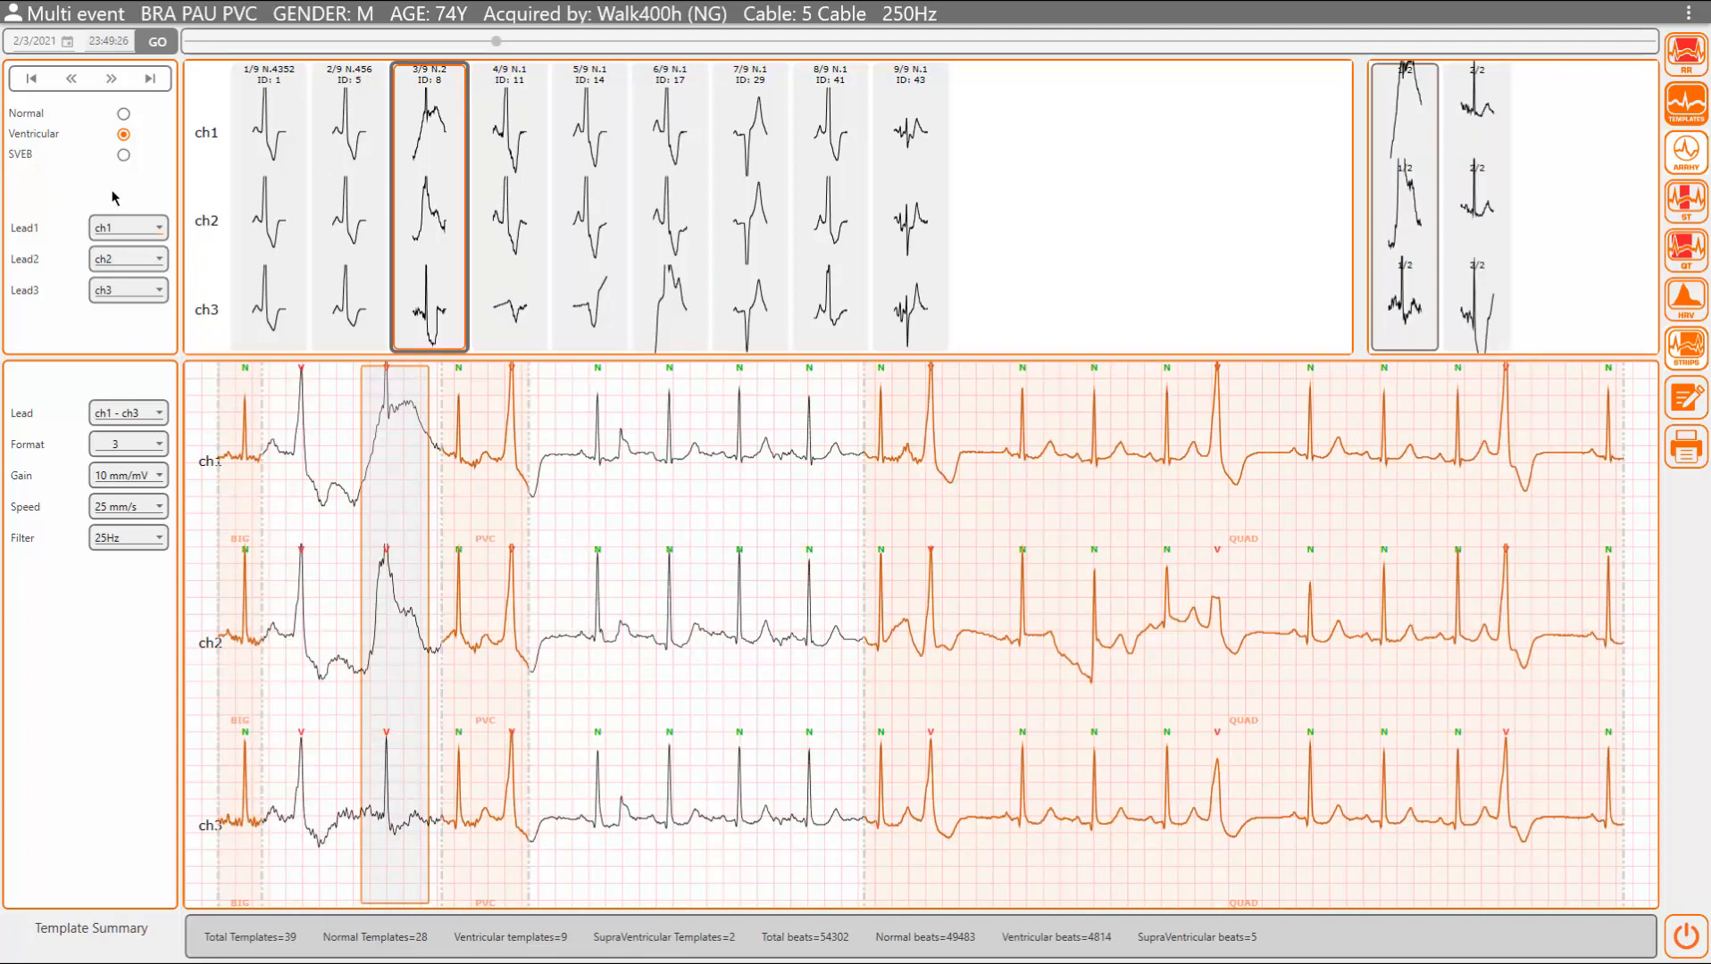
Step: Switch to the SVEB templates and examine the ECG of templates ID 47 and 48
click(124, 158)
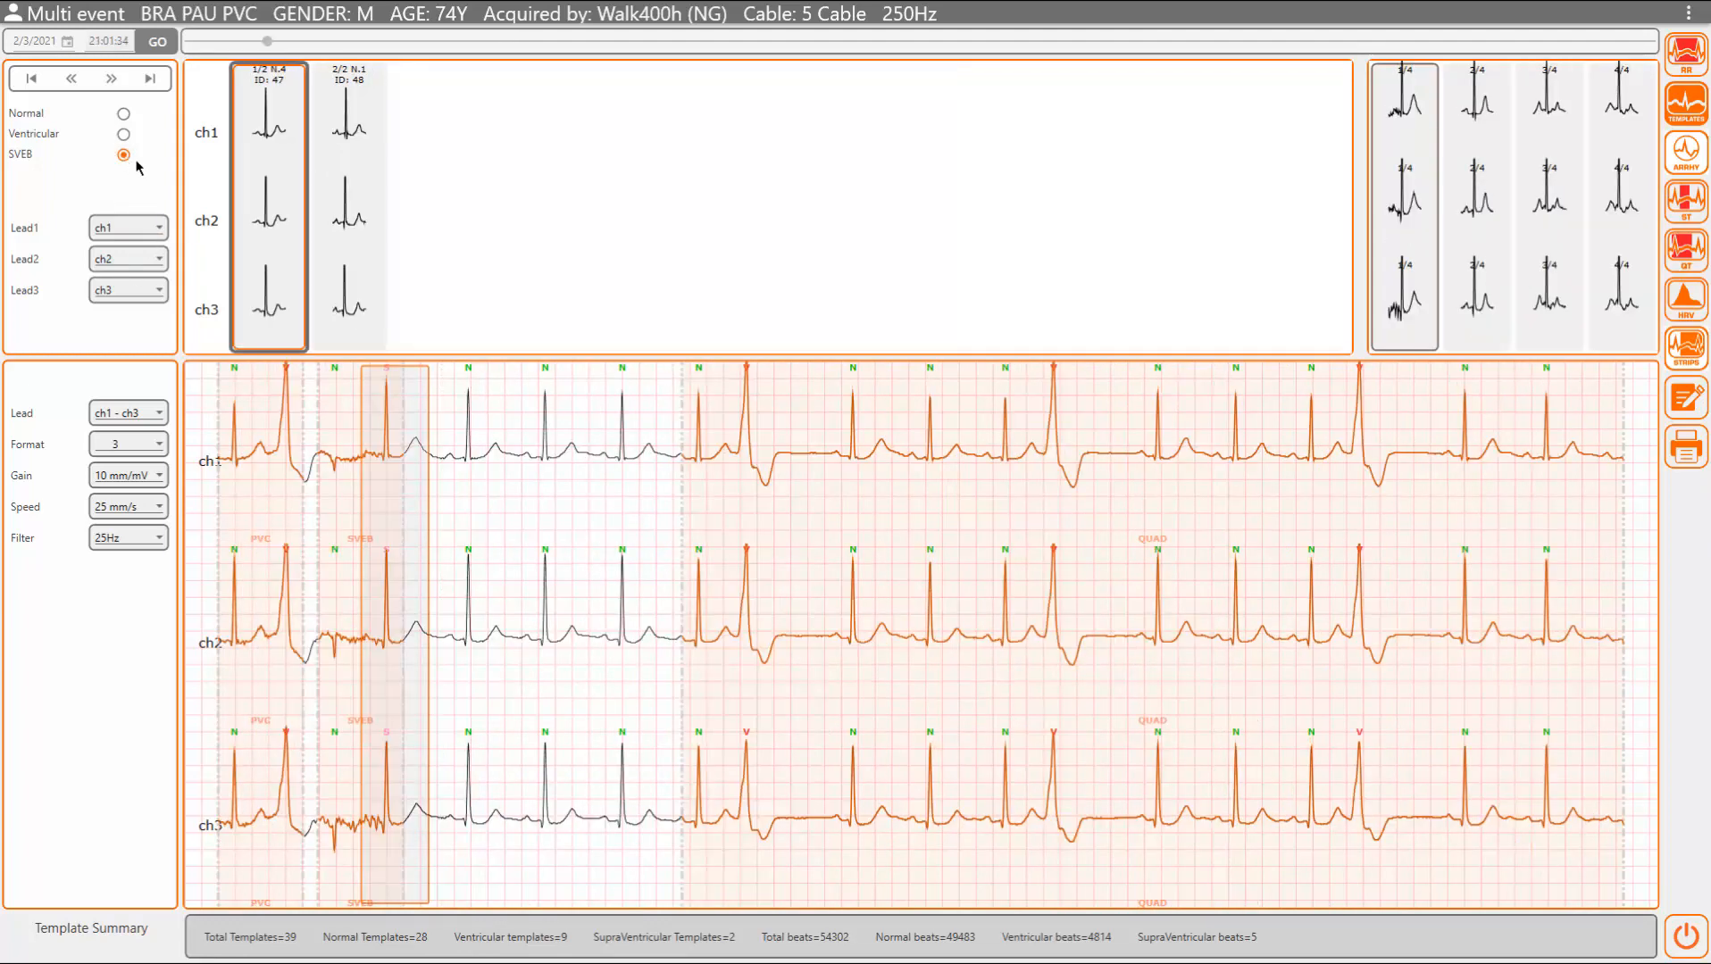
click(380, 170)
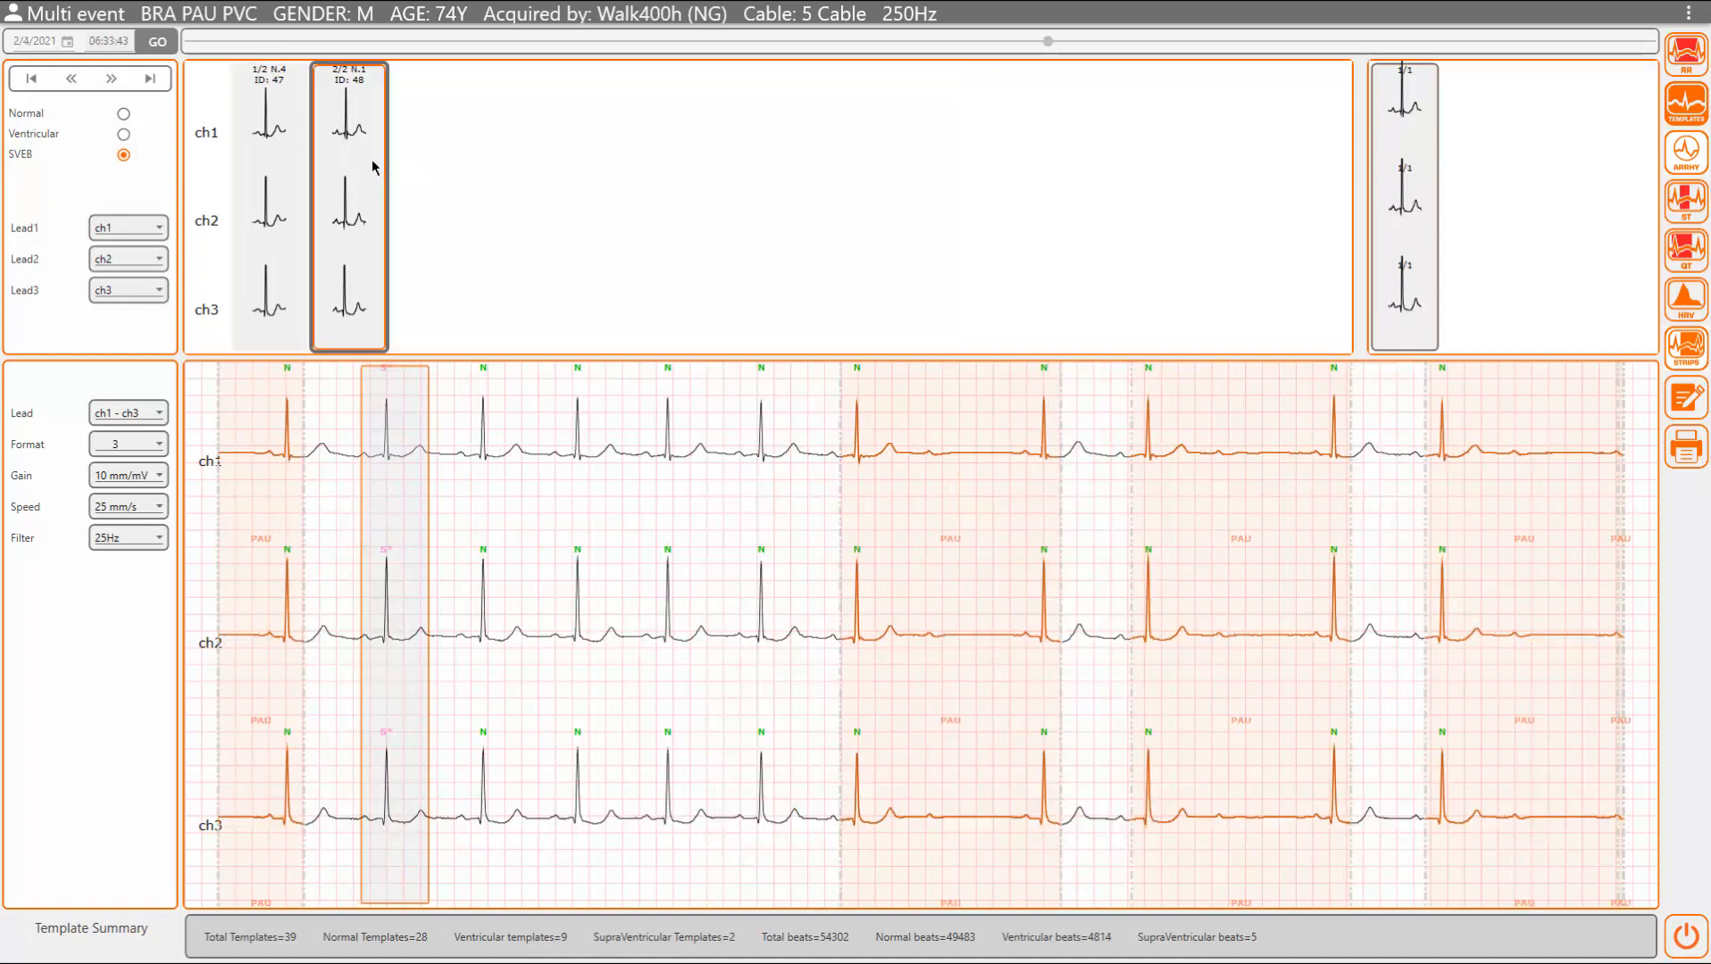
click(282, 164)
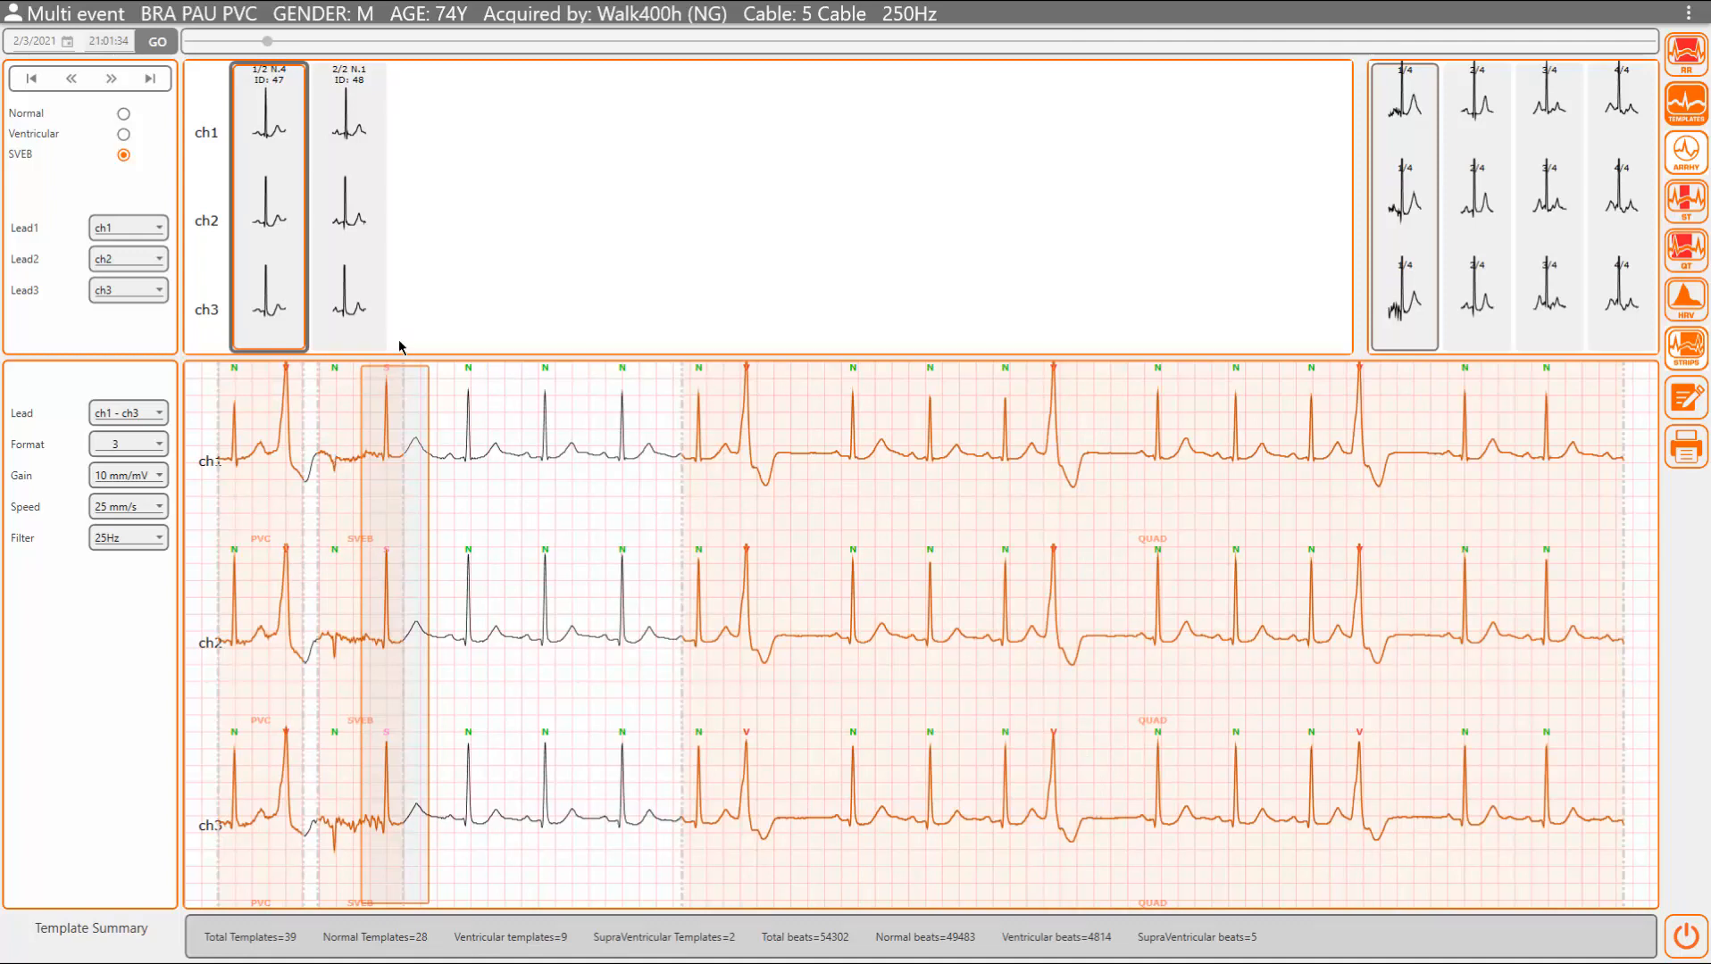
click(351, 263)
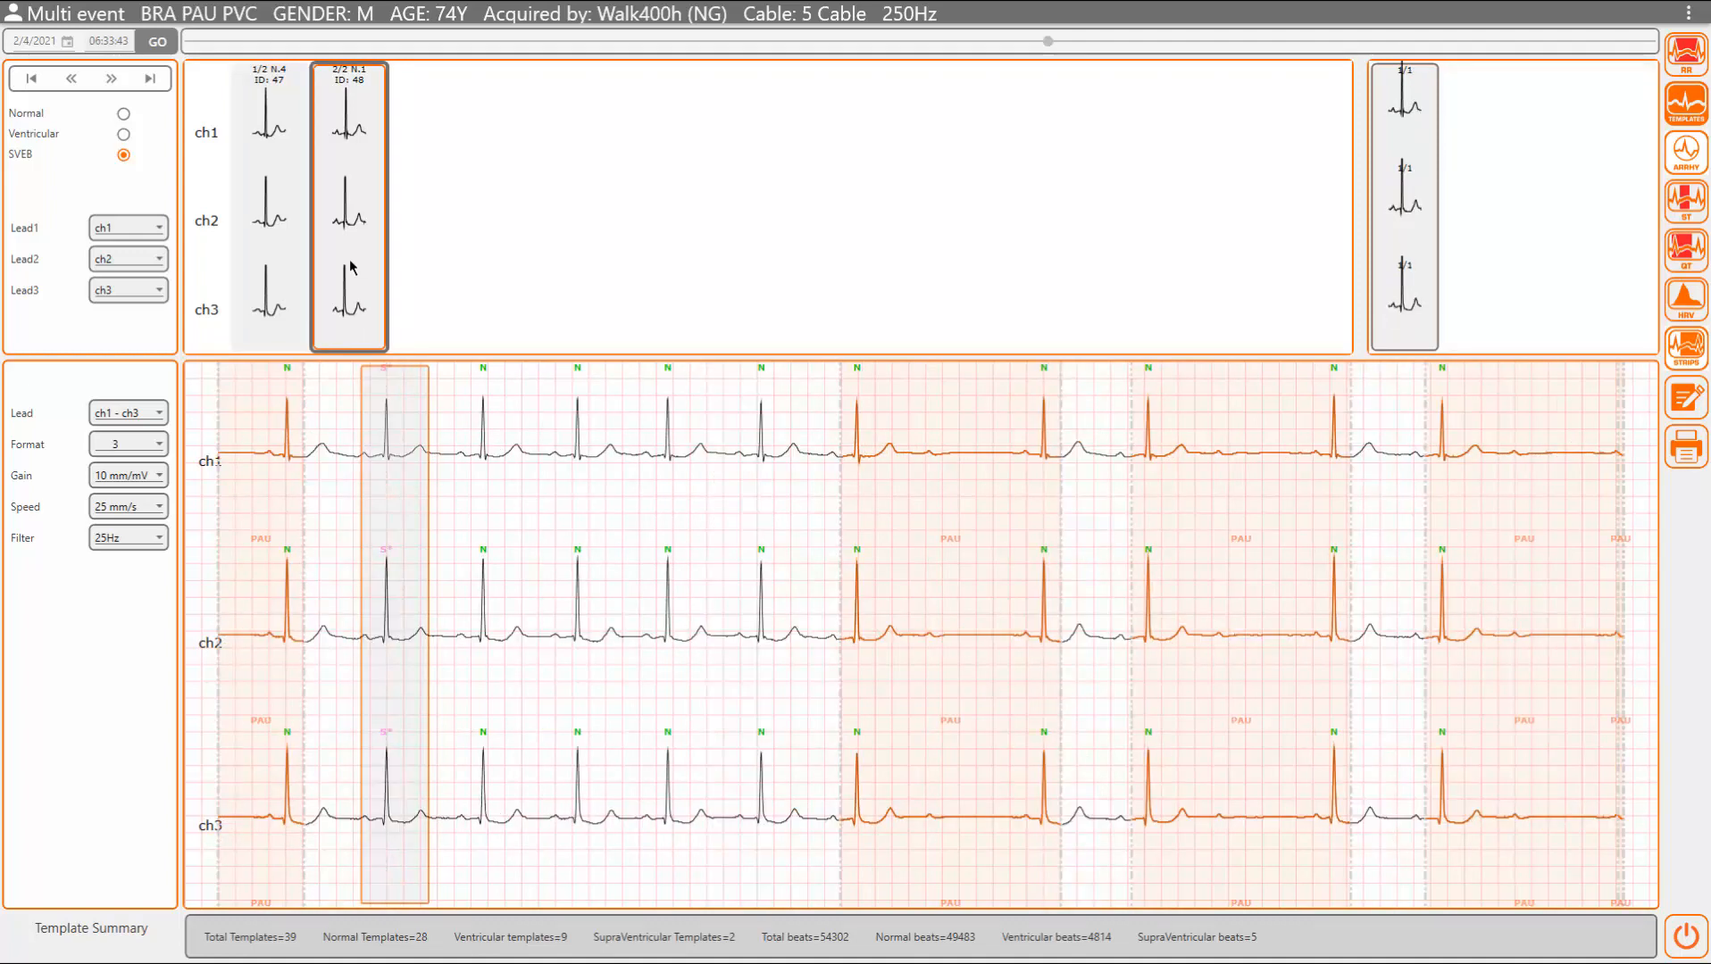
Step: Among the normal templates, remove templates ID 46 and 30, and check the ECG of templates ID 25 and 16
click(124, 112)
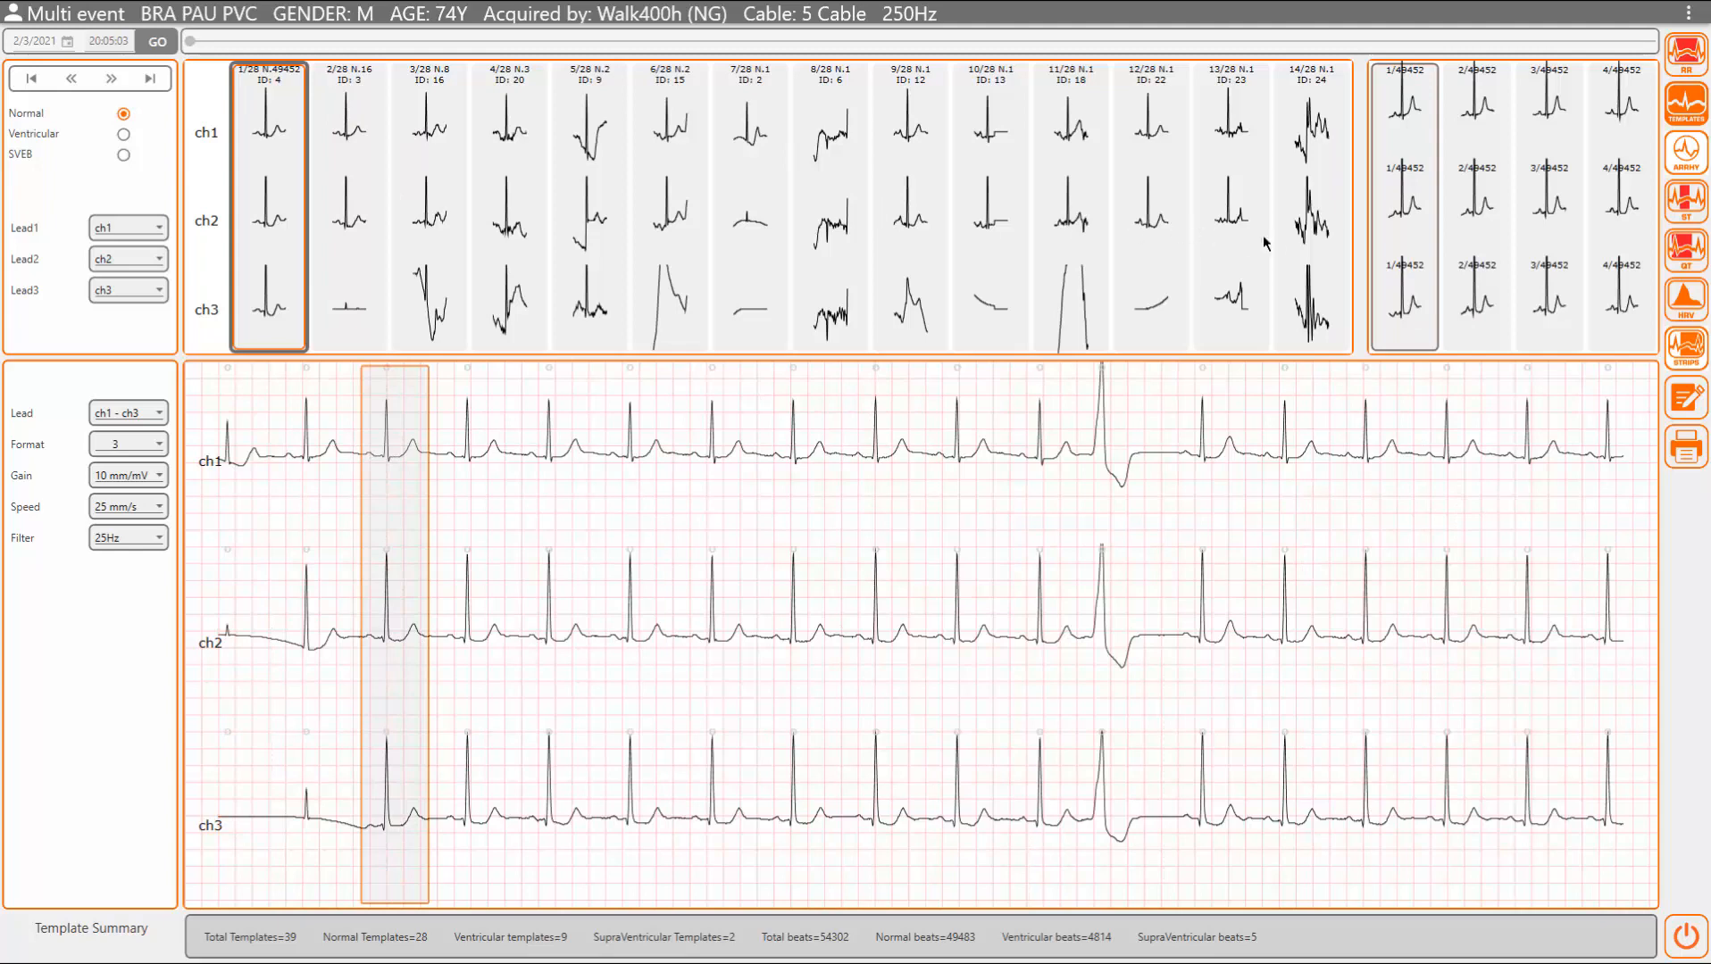
click(1317, 245)
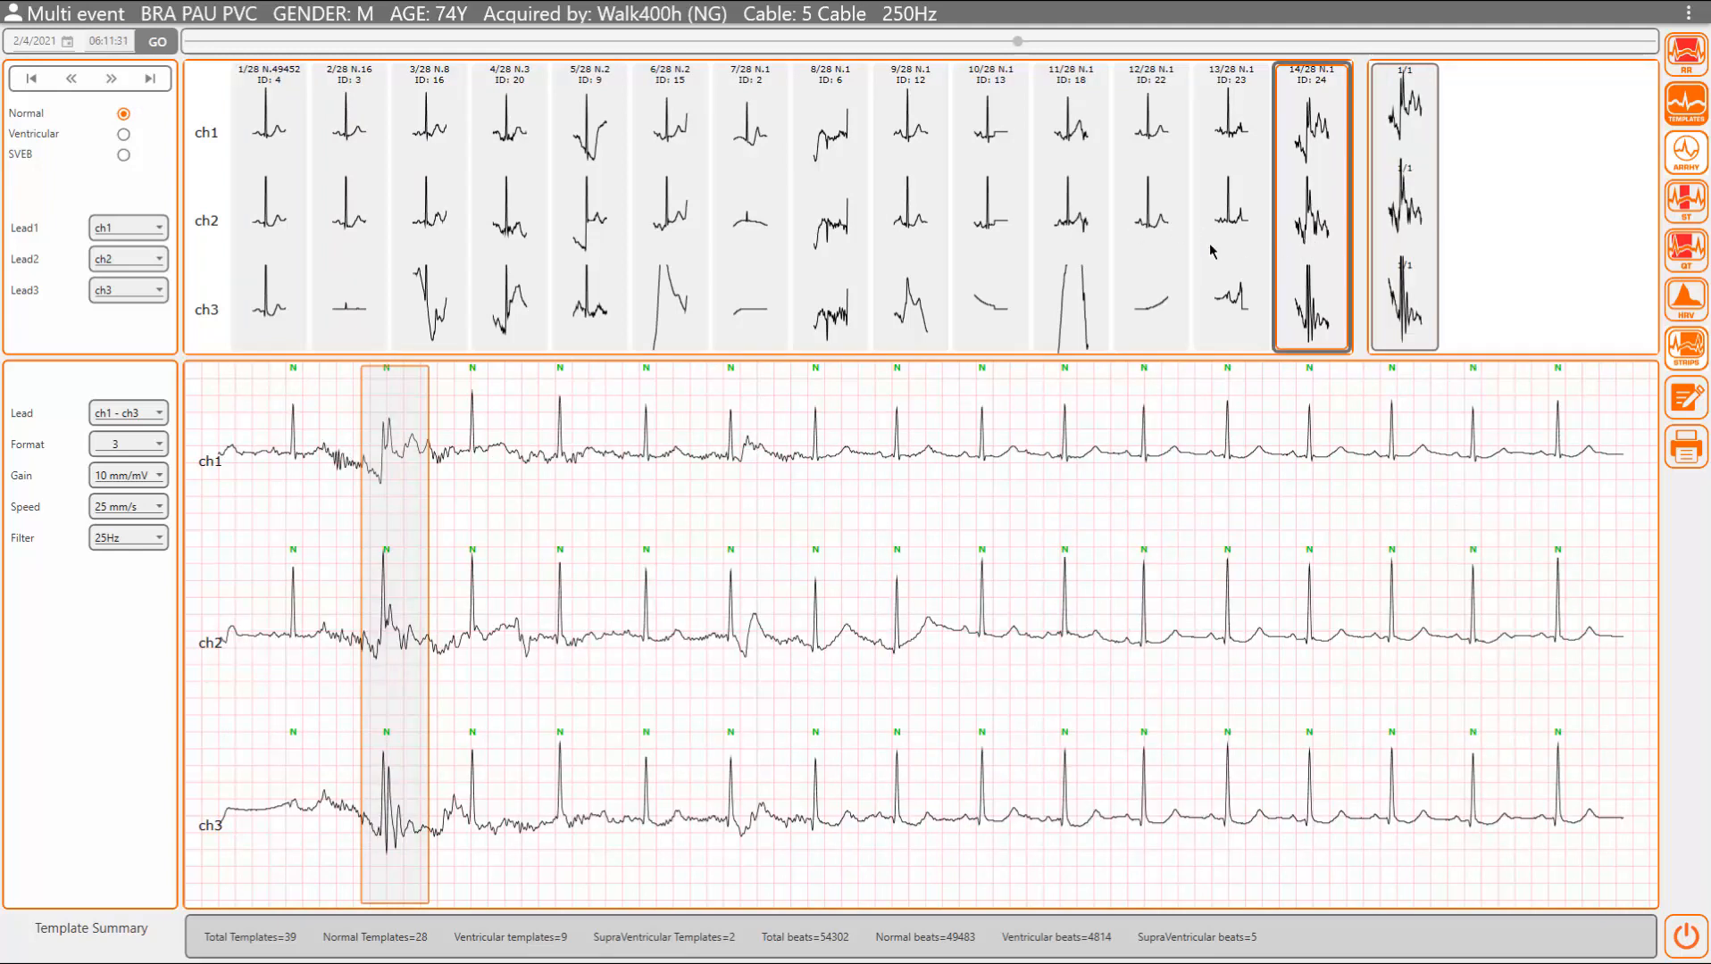
scroll(1210, 252, down, 1)
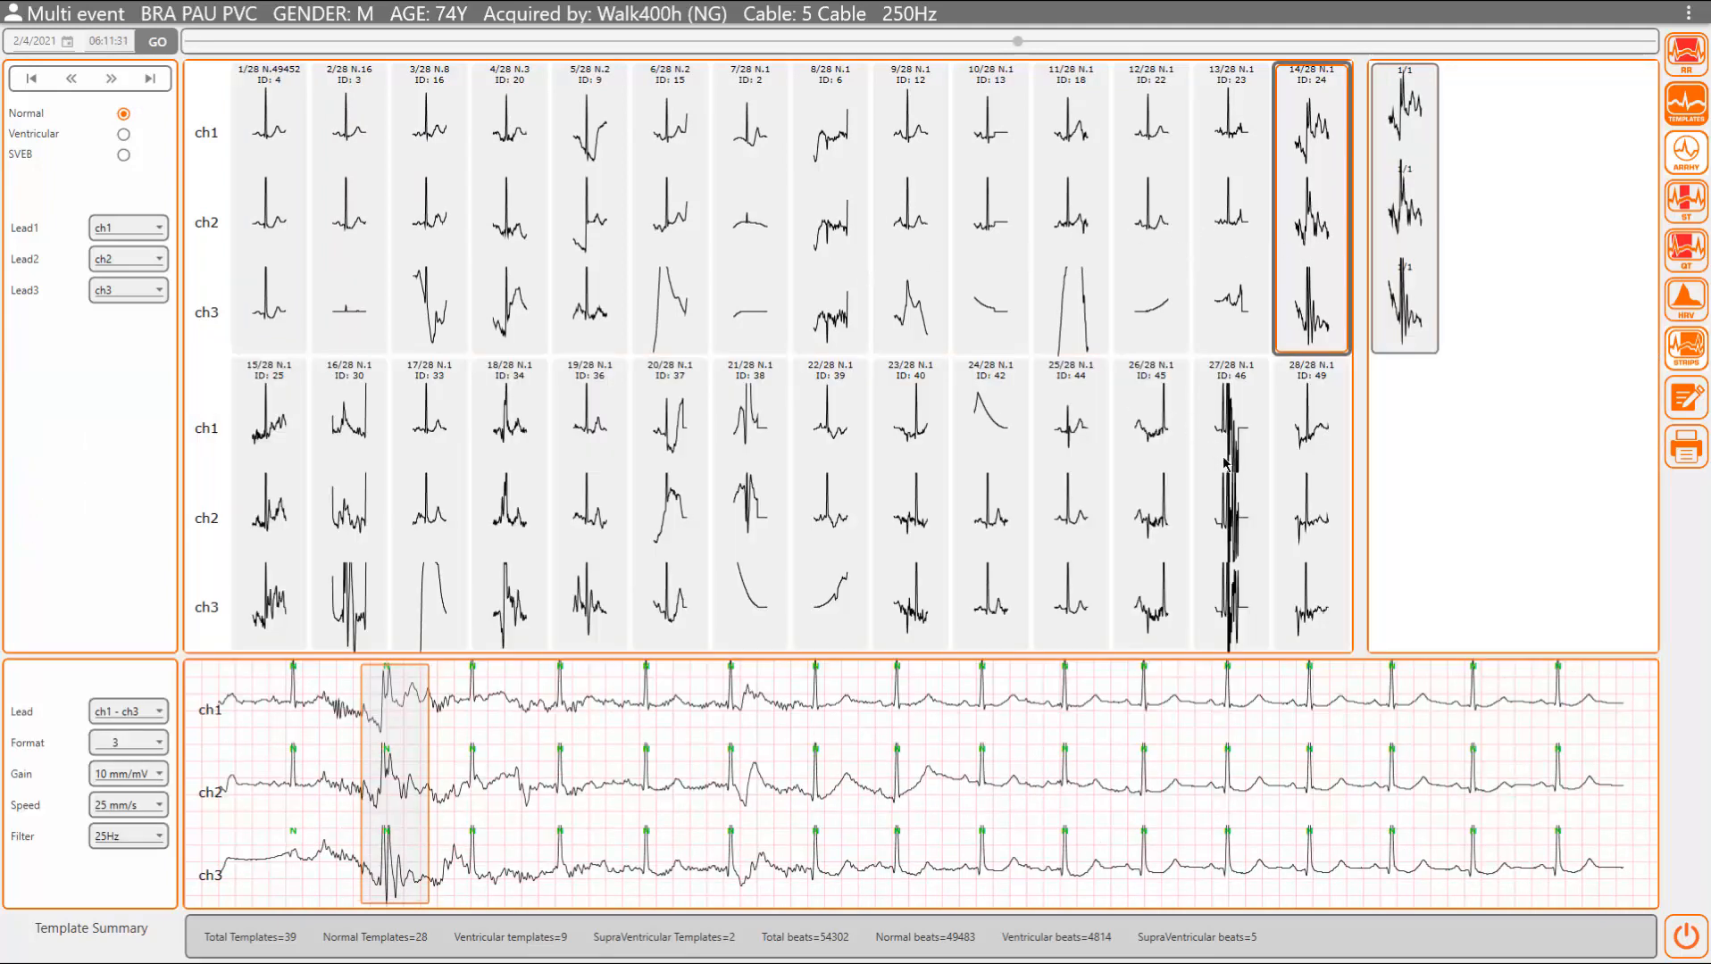
click(1222, 491)
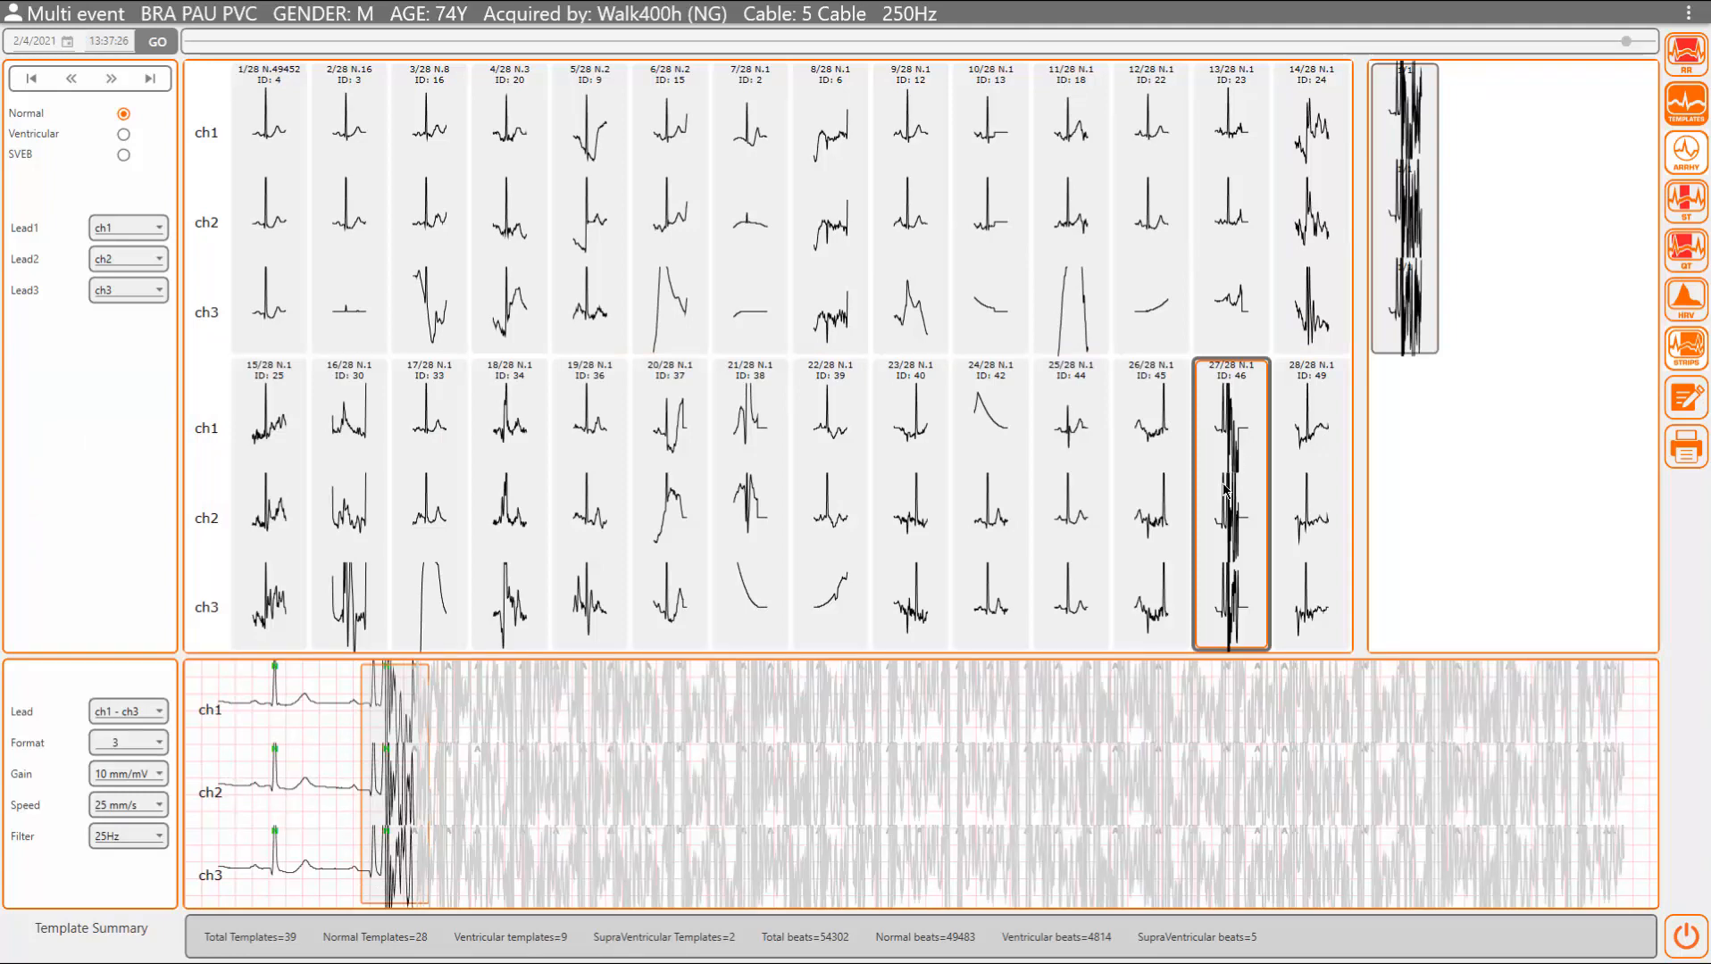
key(Delete)
click(349, 555)
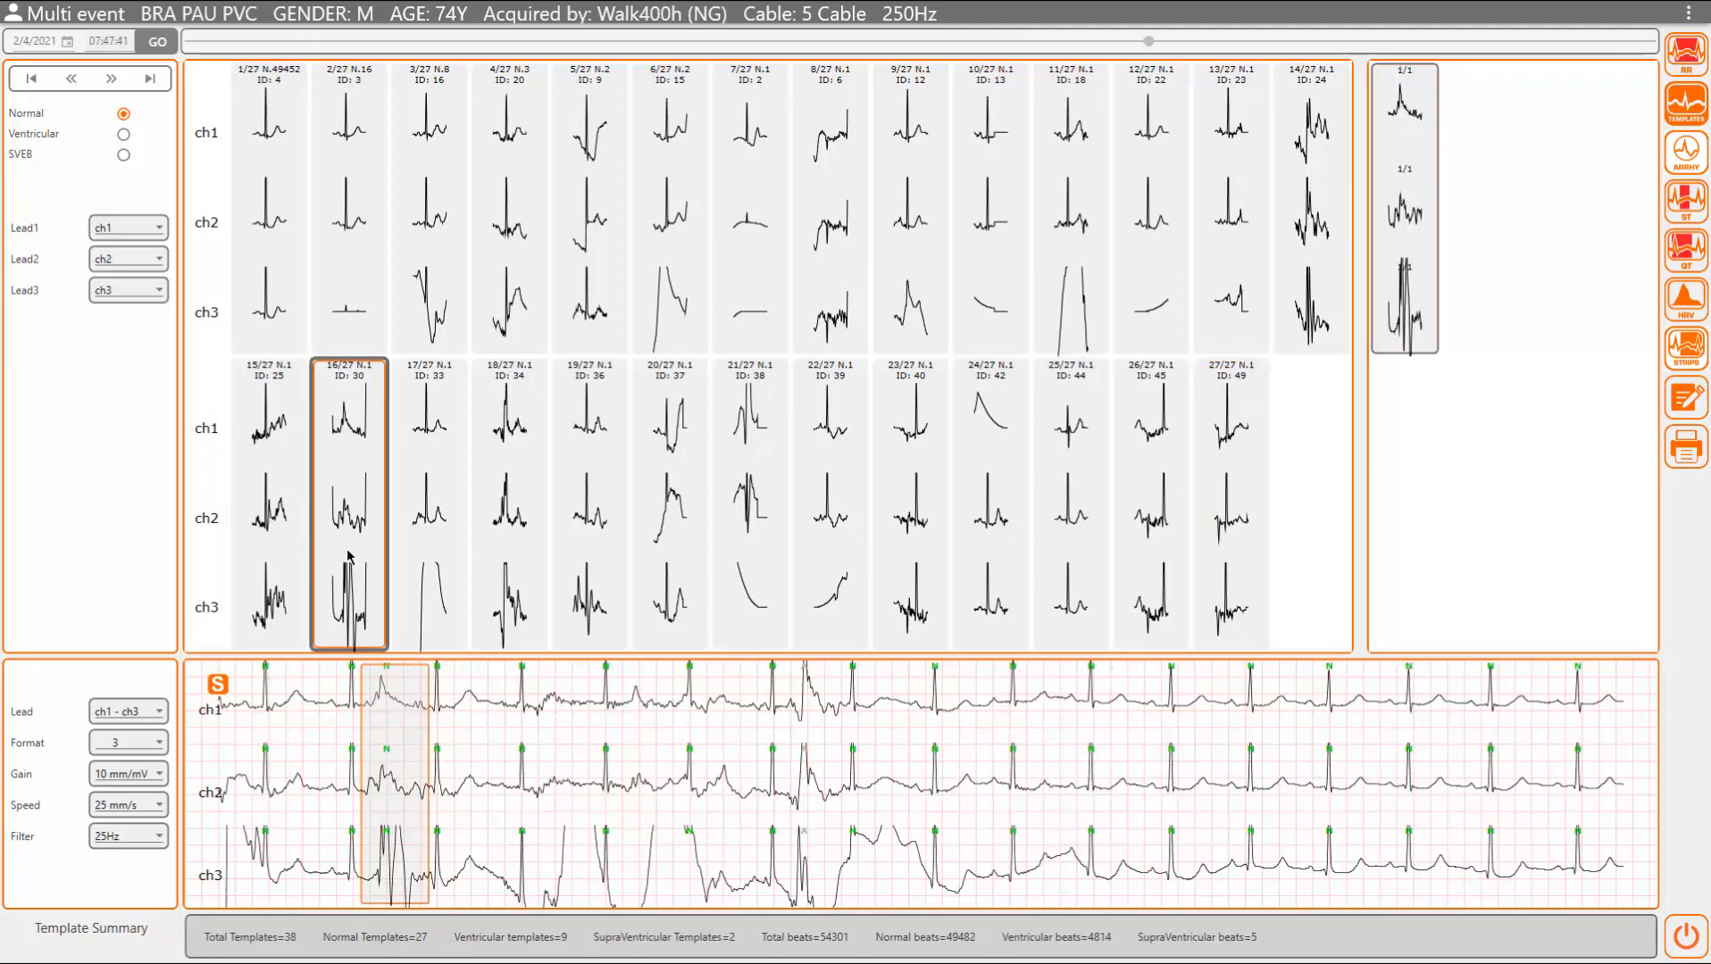
key(Delete)
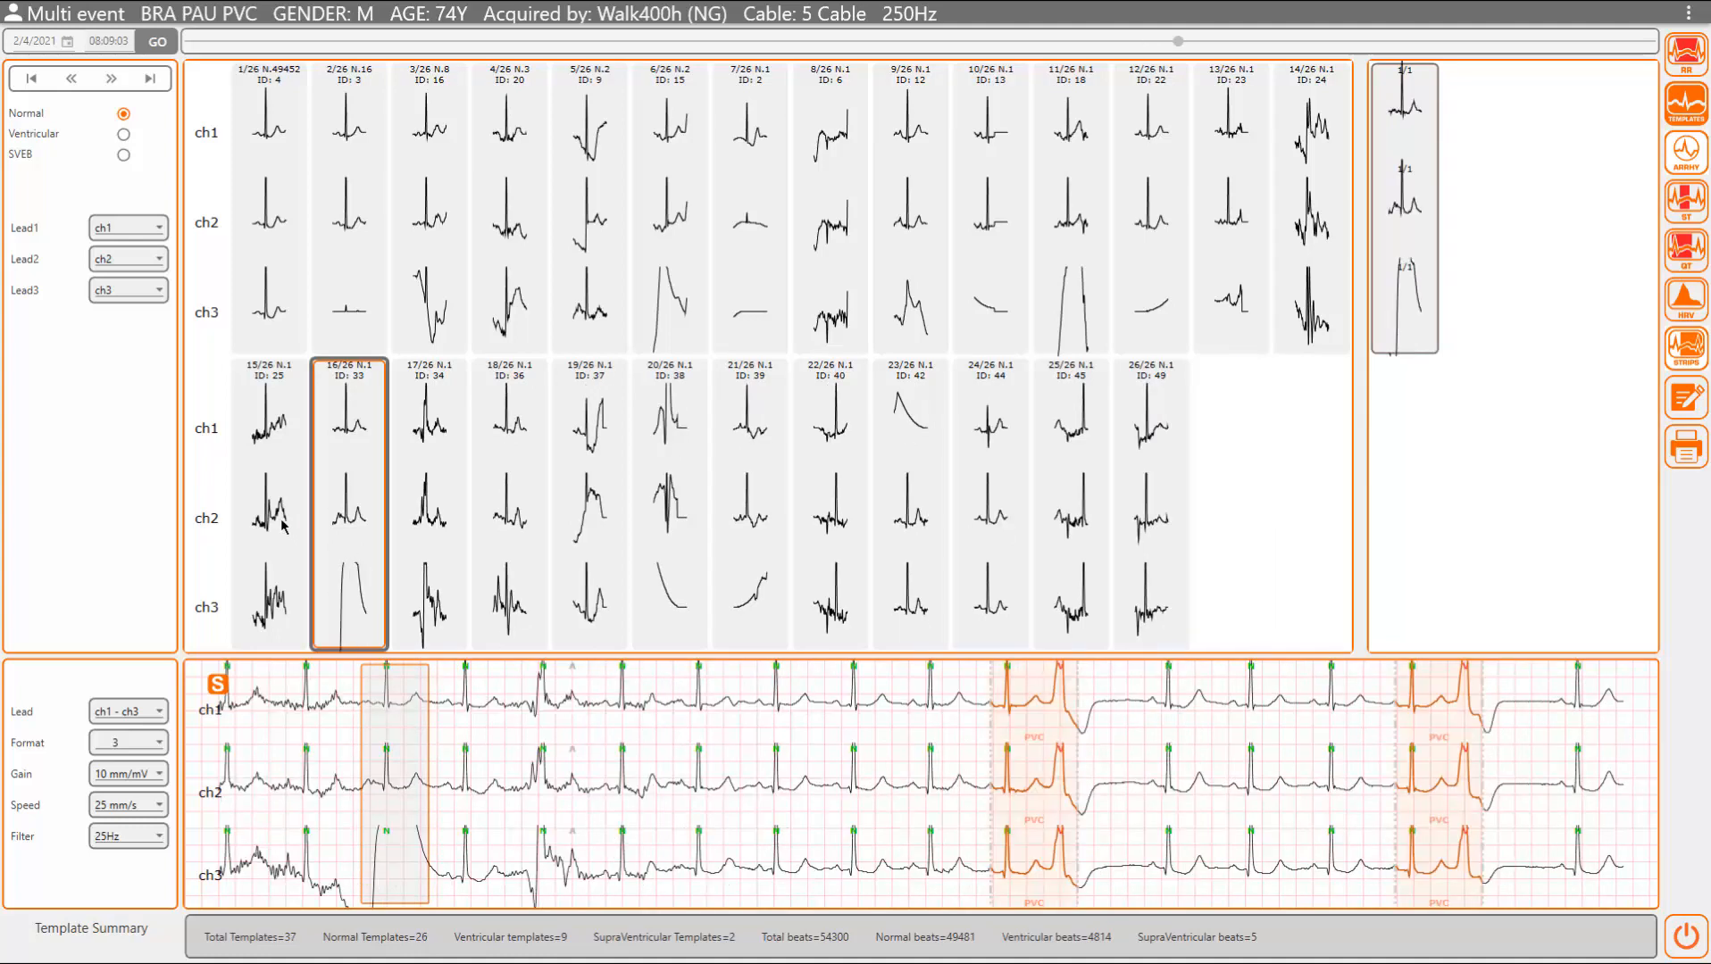
click(279, 523)
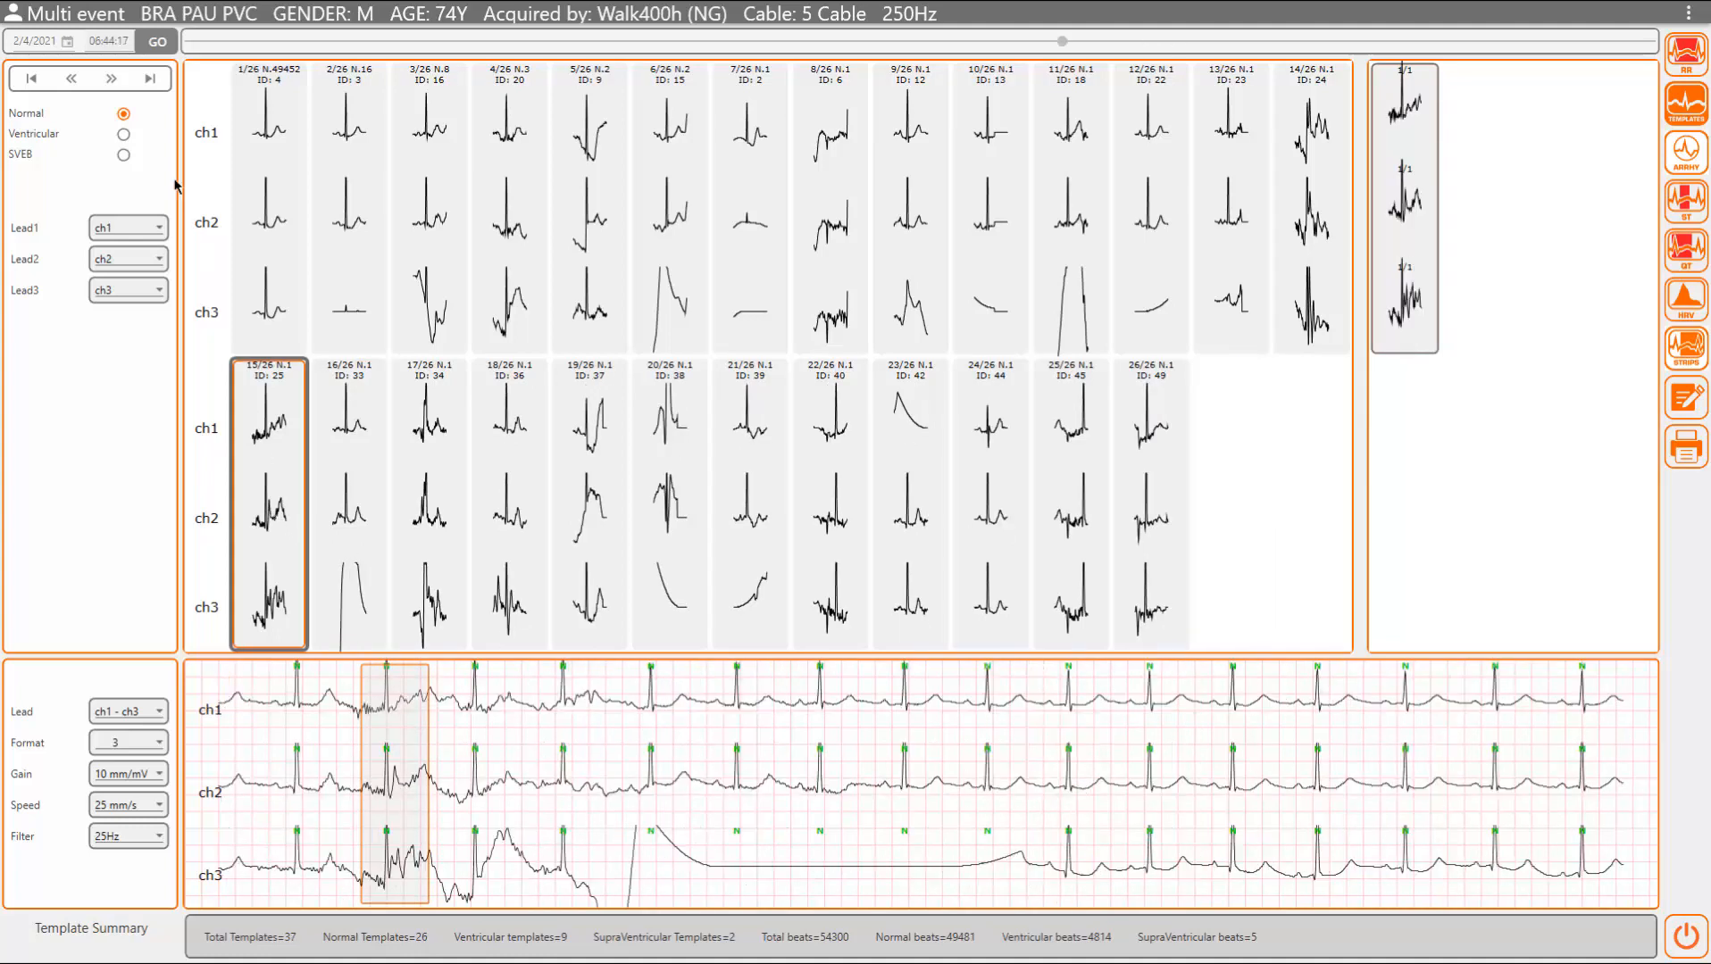
click(408, 304)
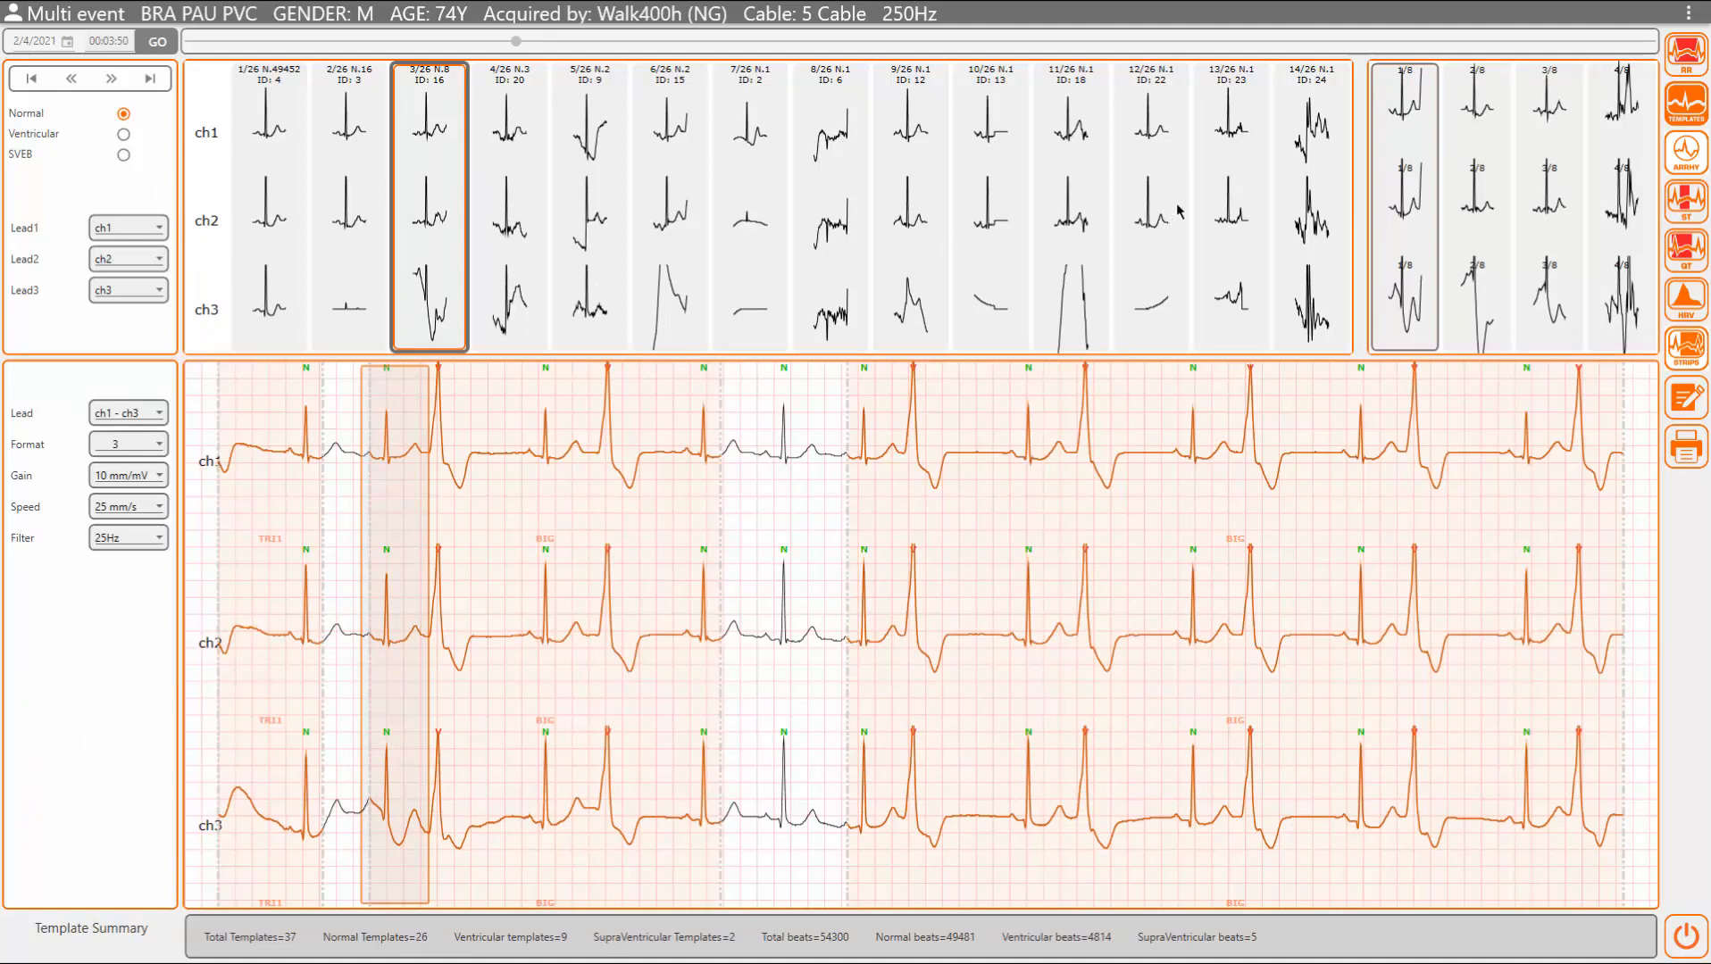
Step: Open the arrhythmia analysis and review the BIG events as table and strips, ending in the trend display
click(1686, 154)
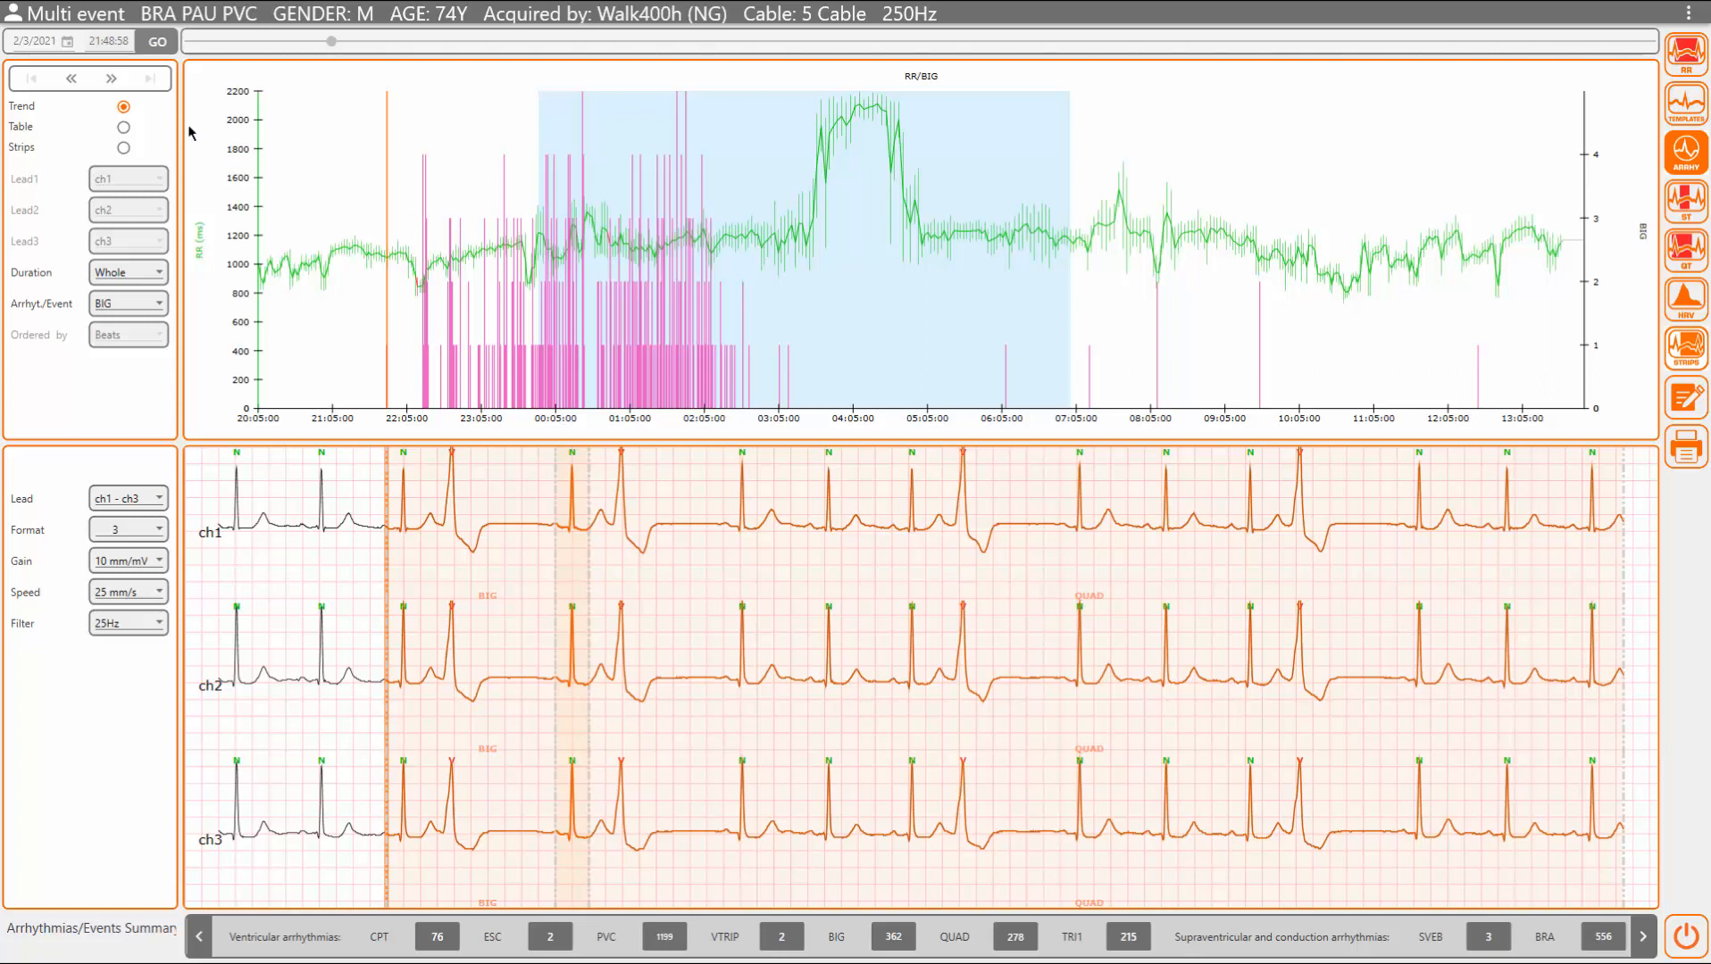
click(125, 129)
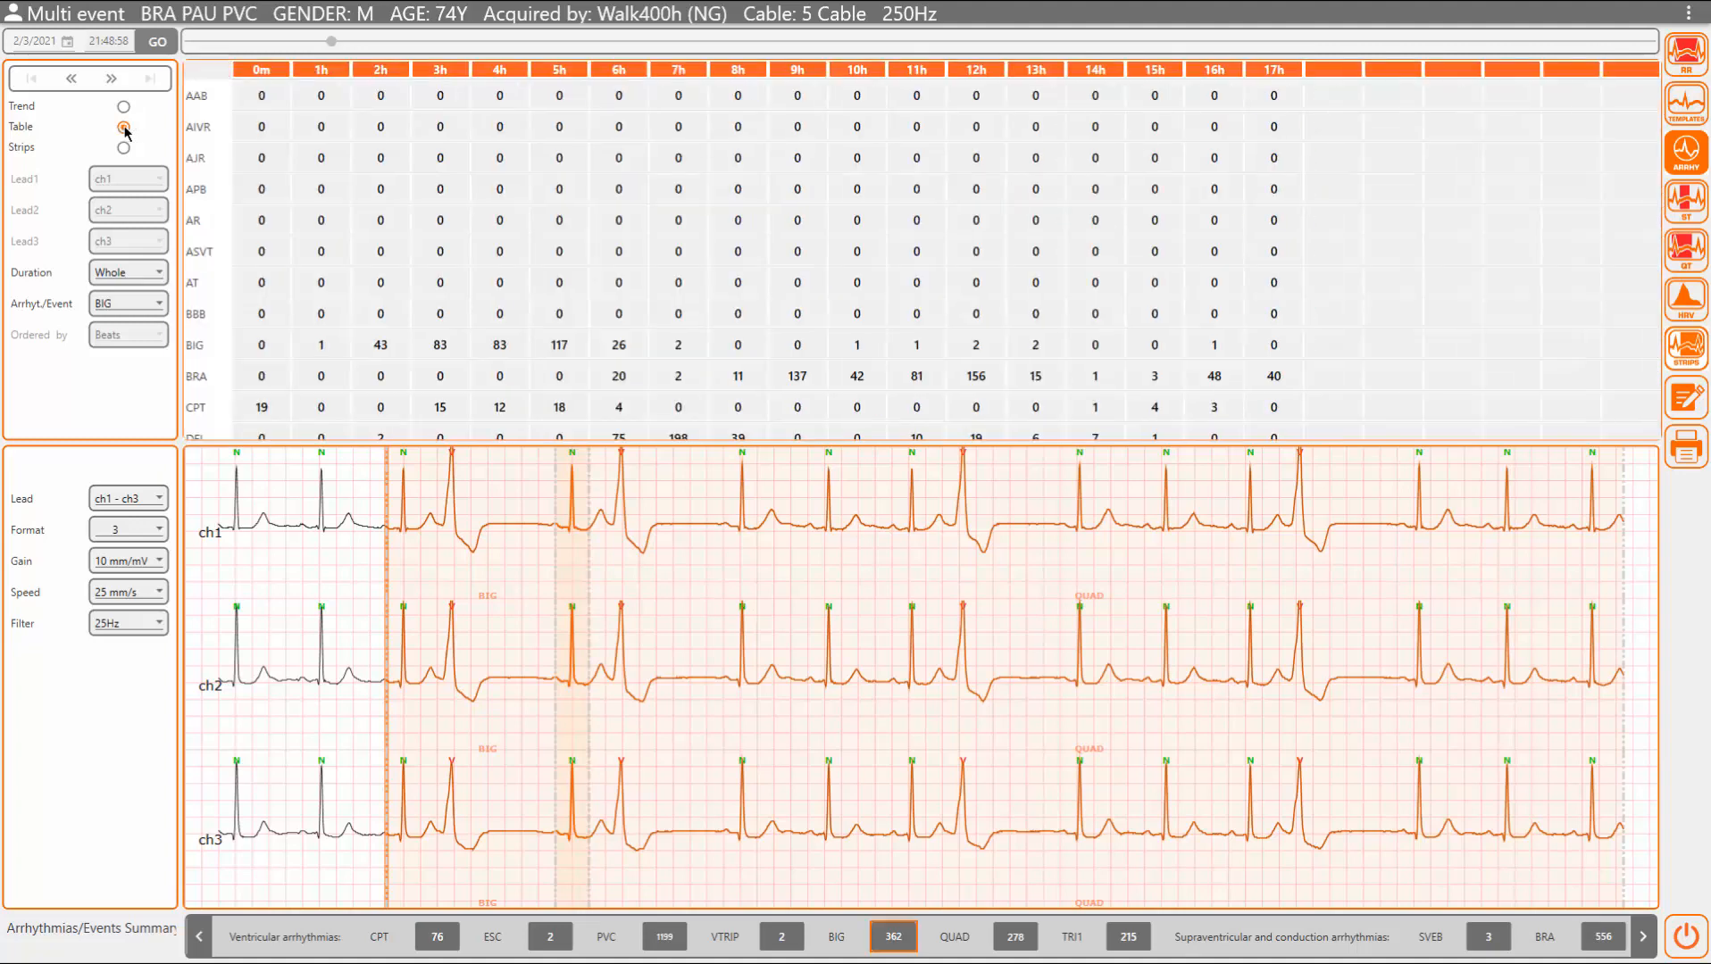
click(125, 149)
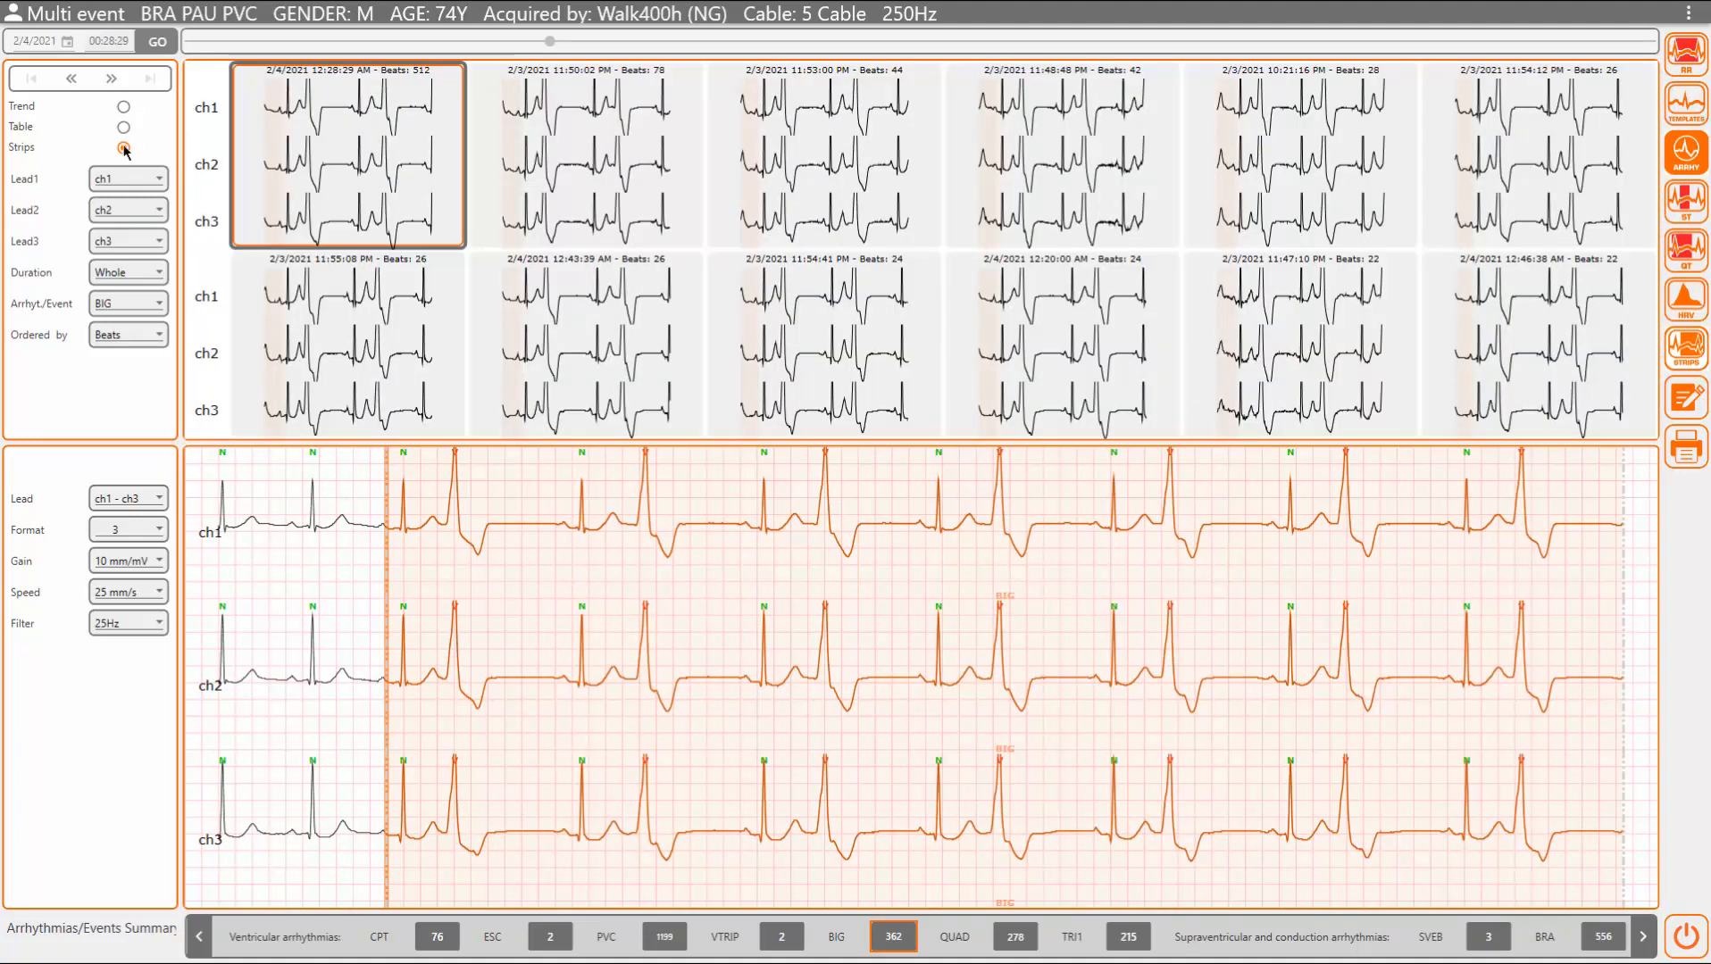
click(124, 108)
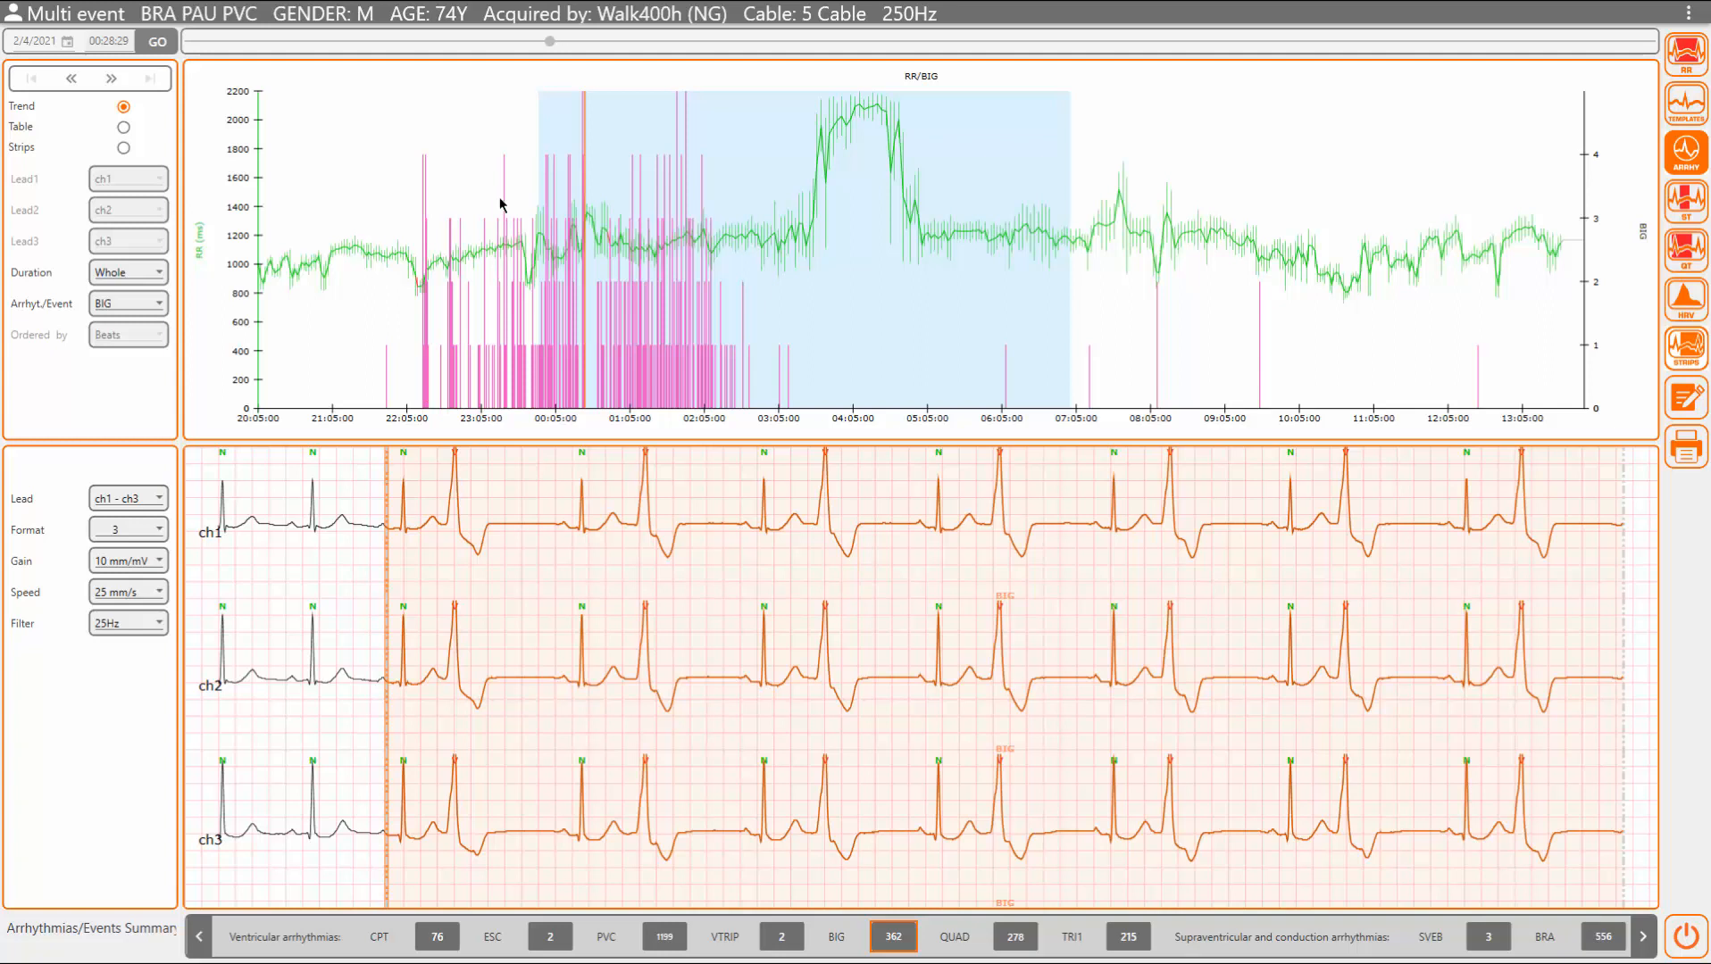
Step: Show the BRA trend over the whole recording and step forward through its first events in the ECG
click(124, 308)
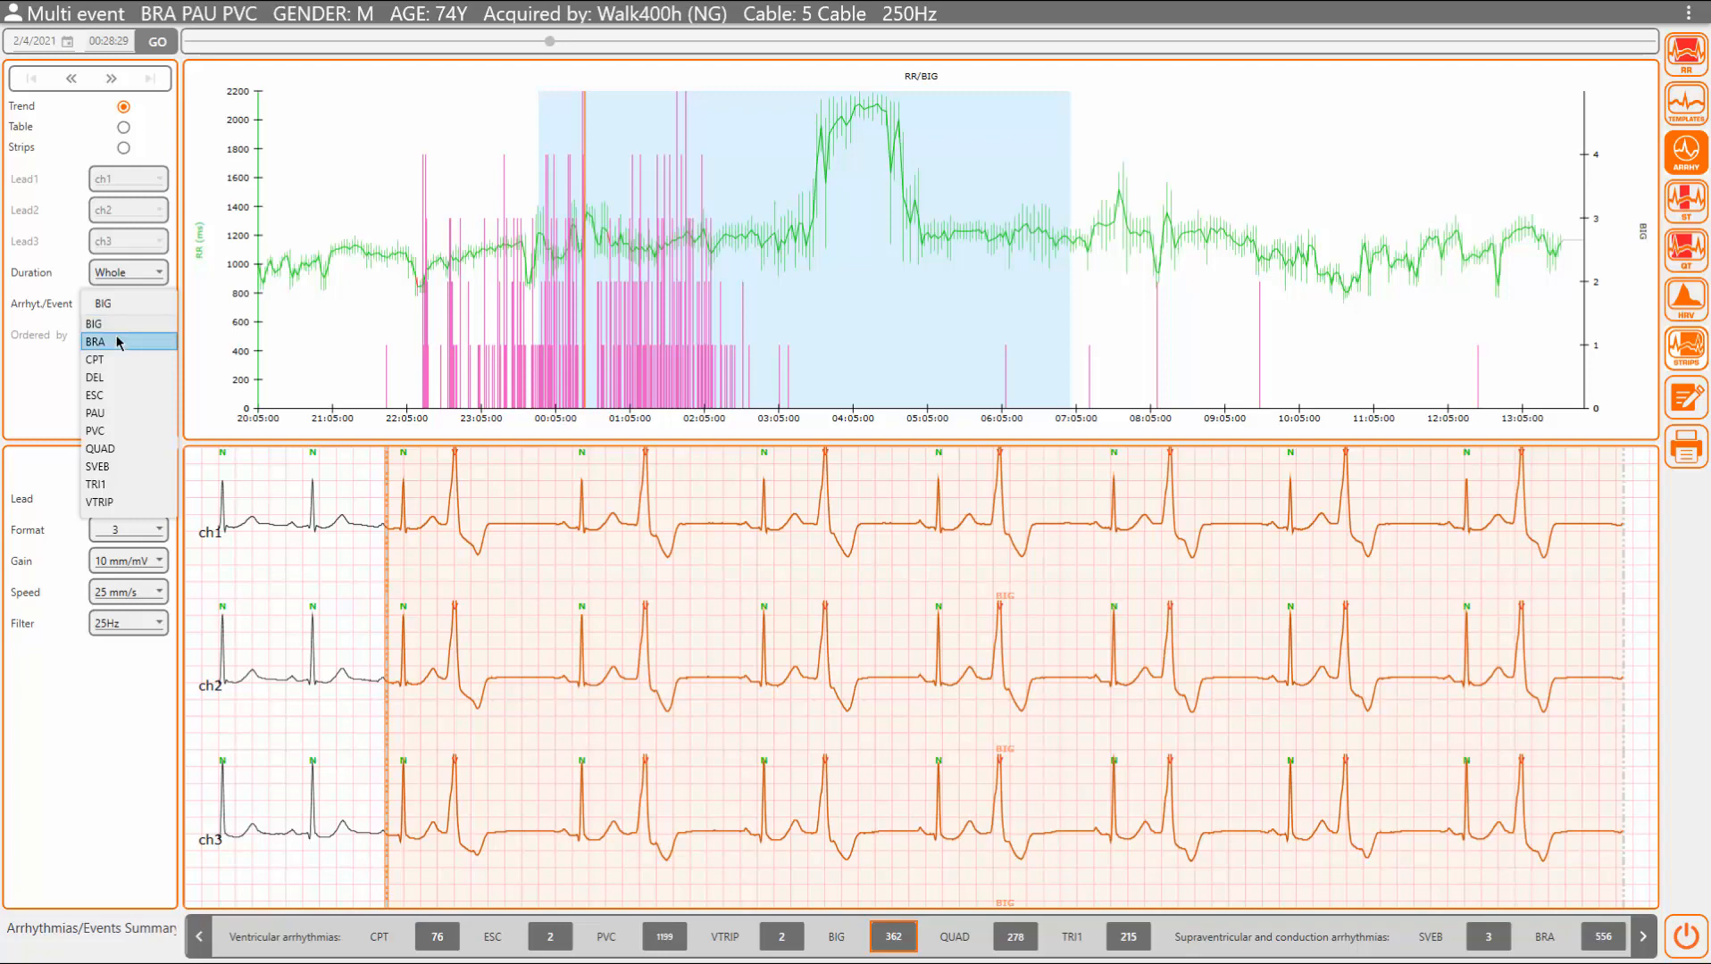
click(117, 341)
click(123, 301)
click(680, 368)
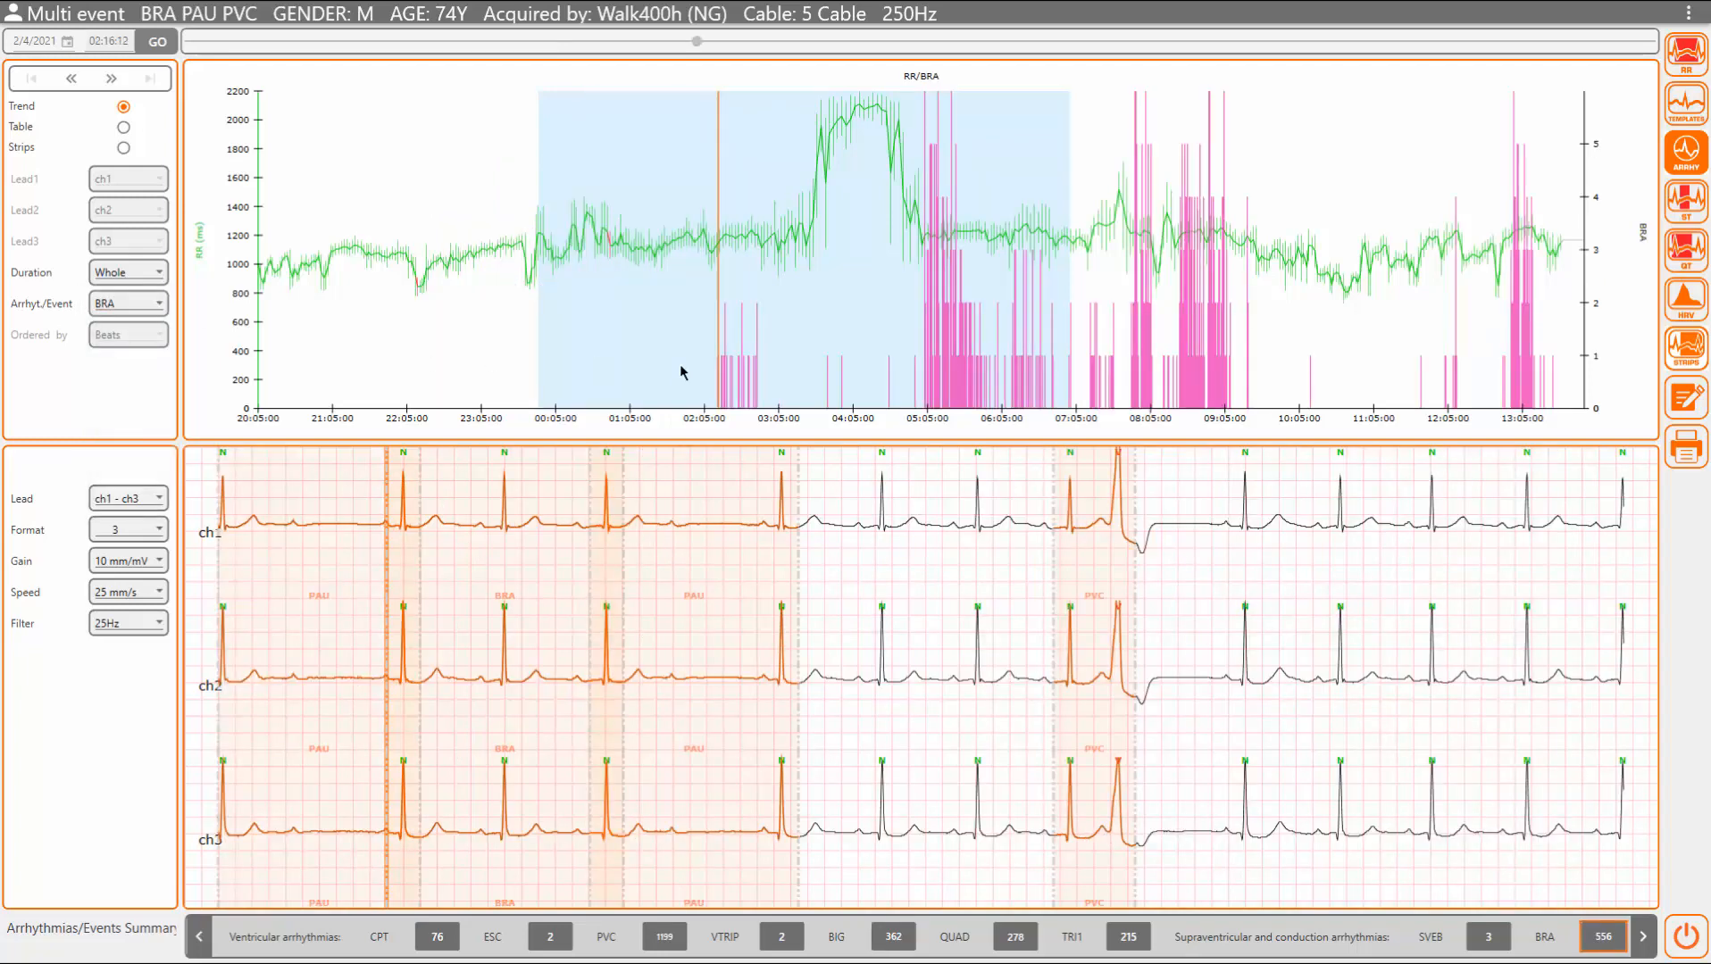
click(109, 80)
click(109, 80)
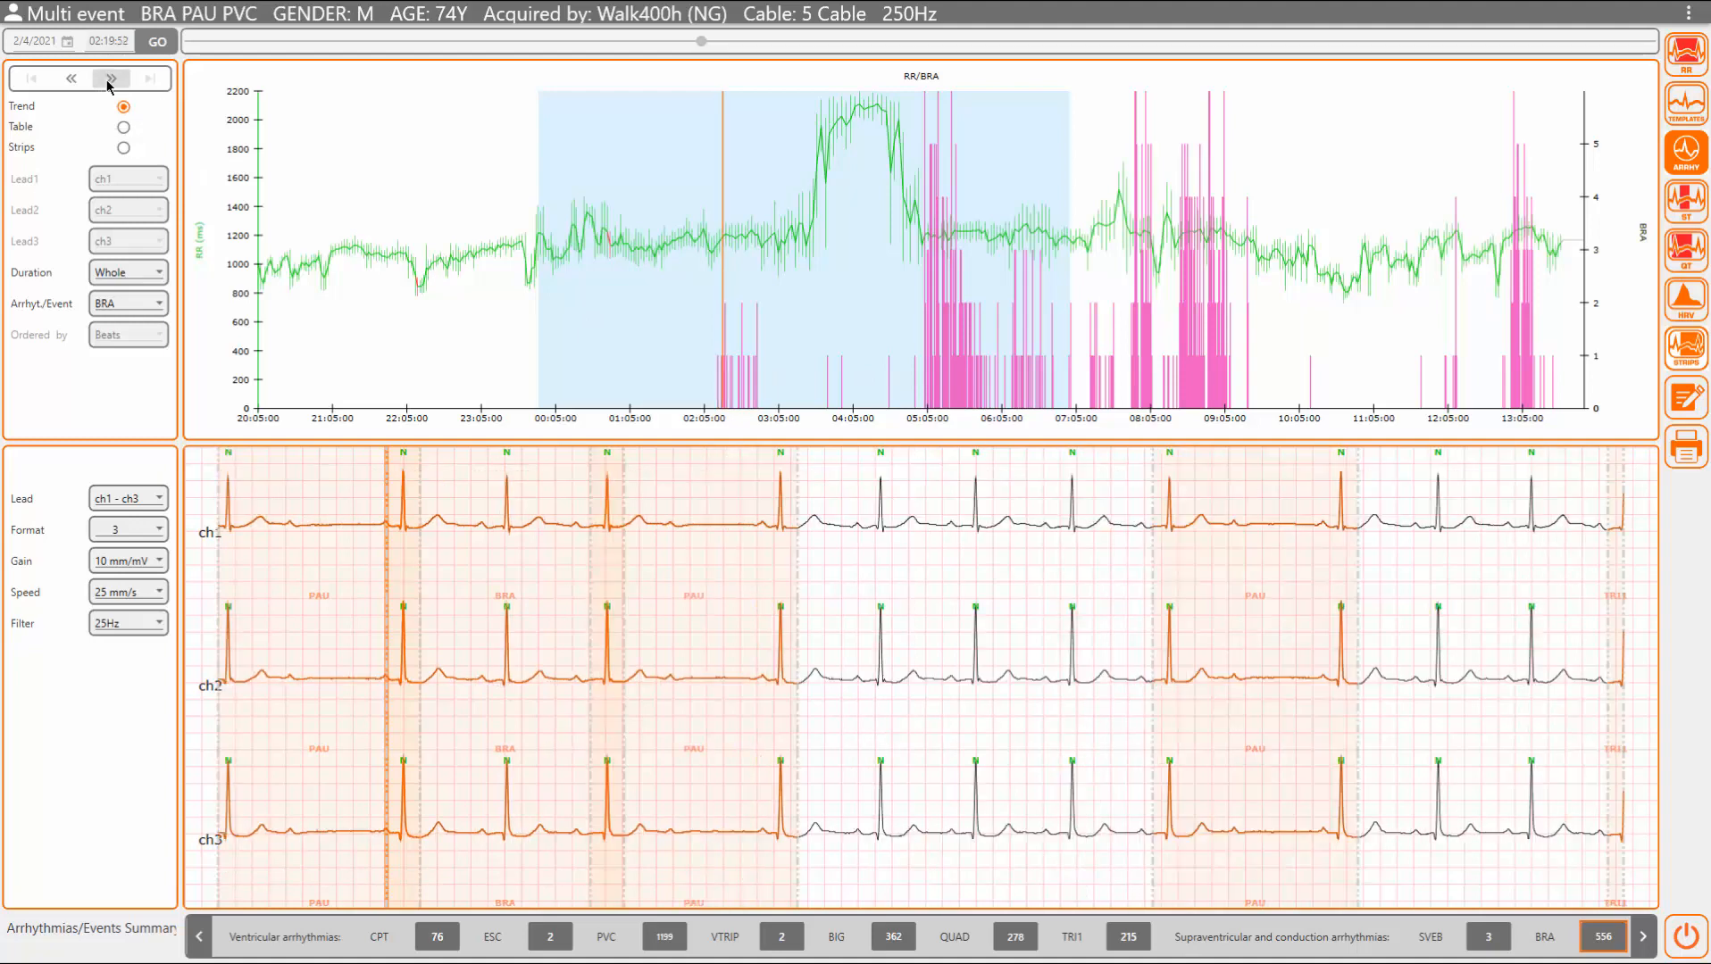
click(109, 80)
Step: In the hourly arrhythmia table, examine the ECG of the BIG events in the 4h and 5h columns
click(124, 127)
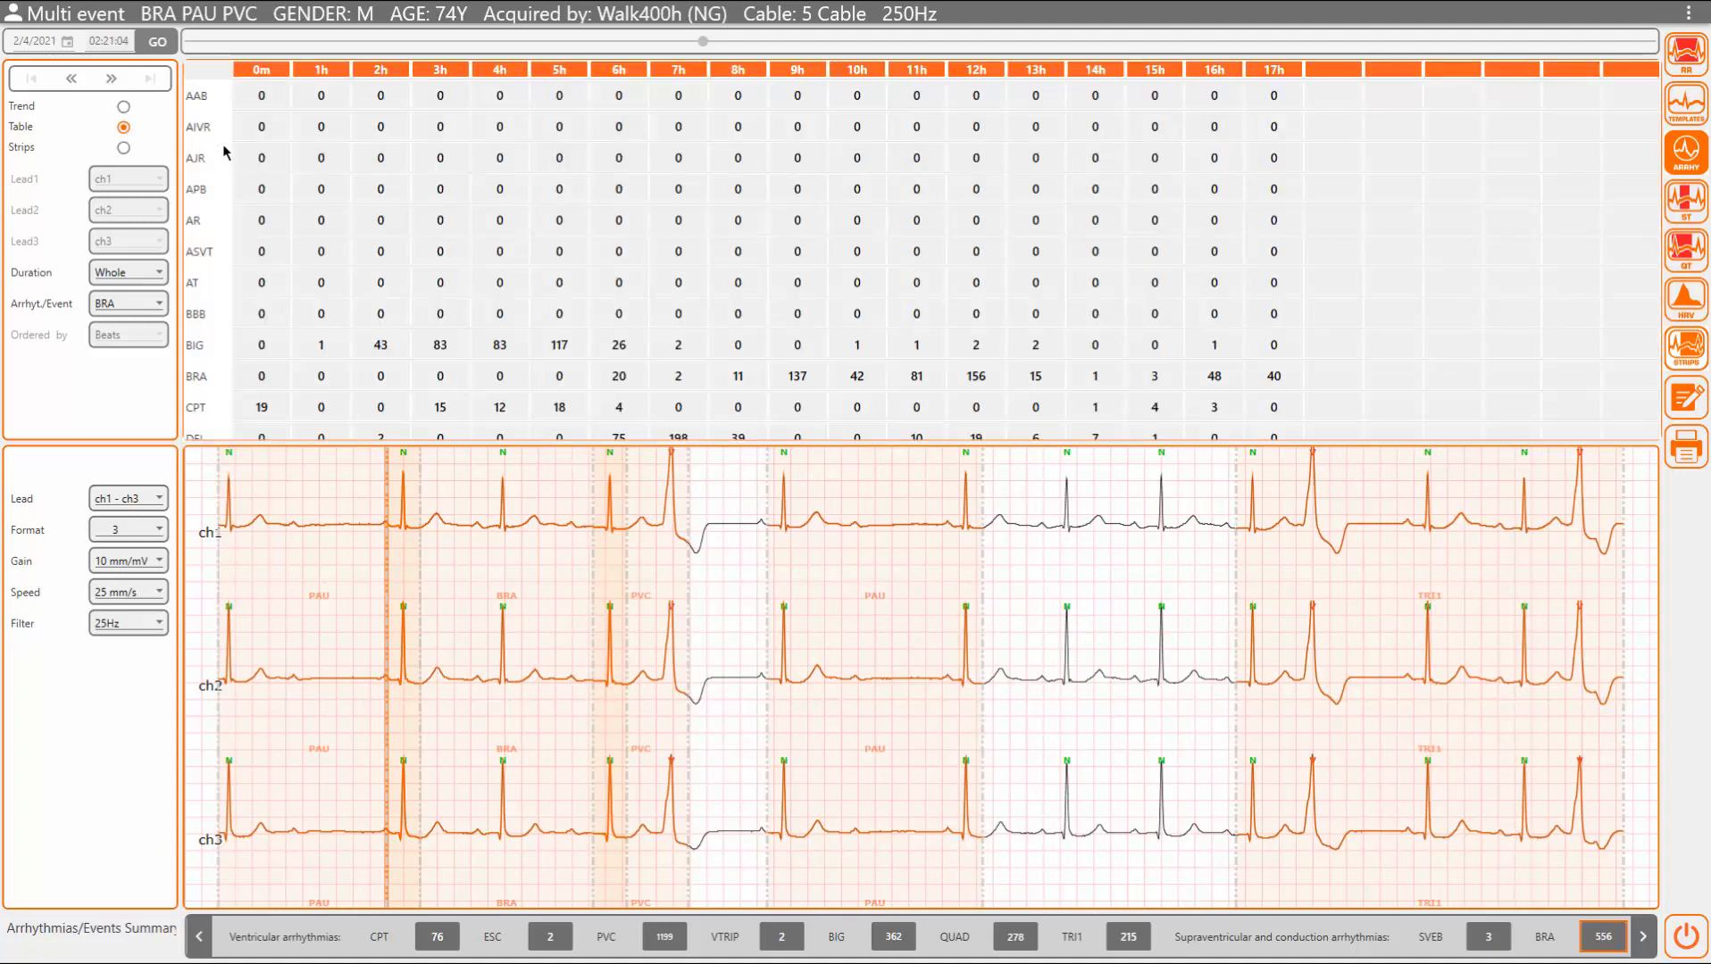
scroll(356, 340, down, 3)
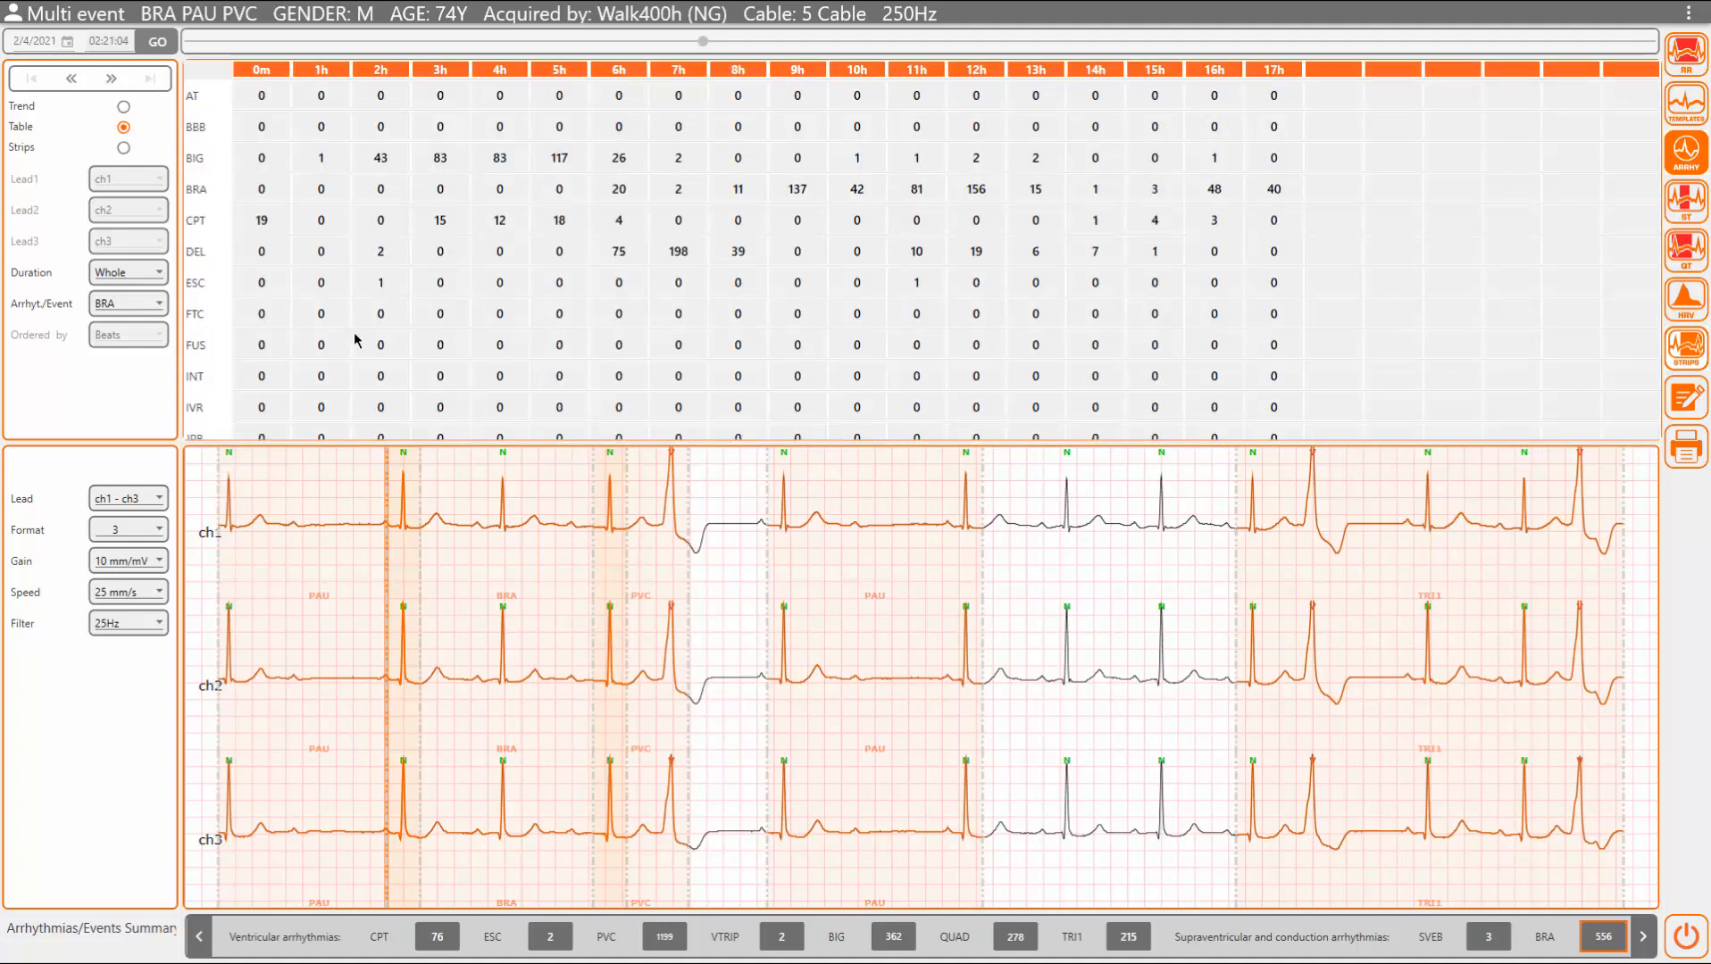
click(499, 253)
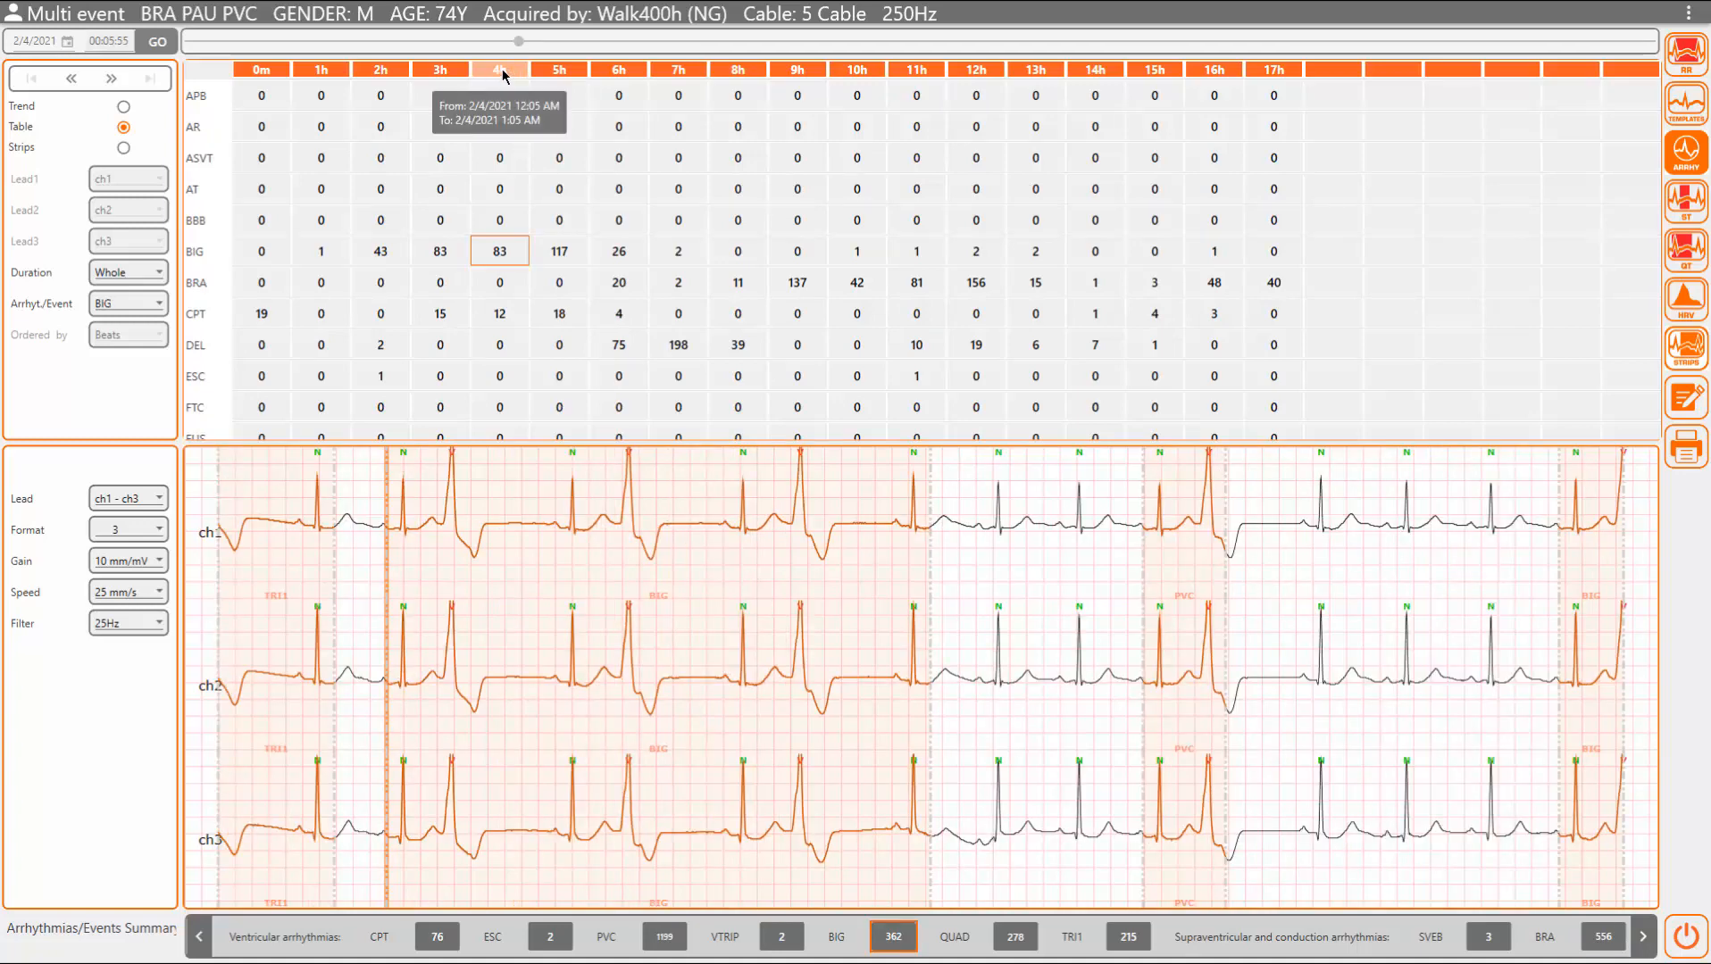
click(563, 250)
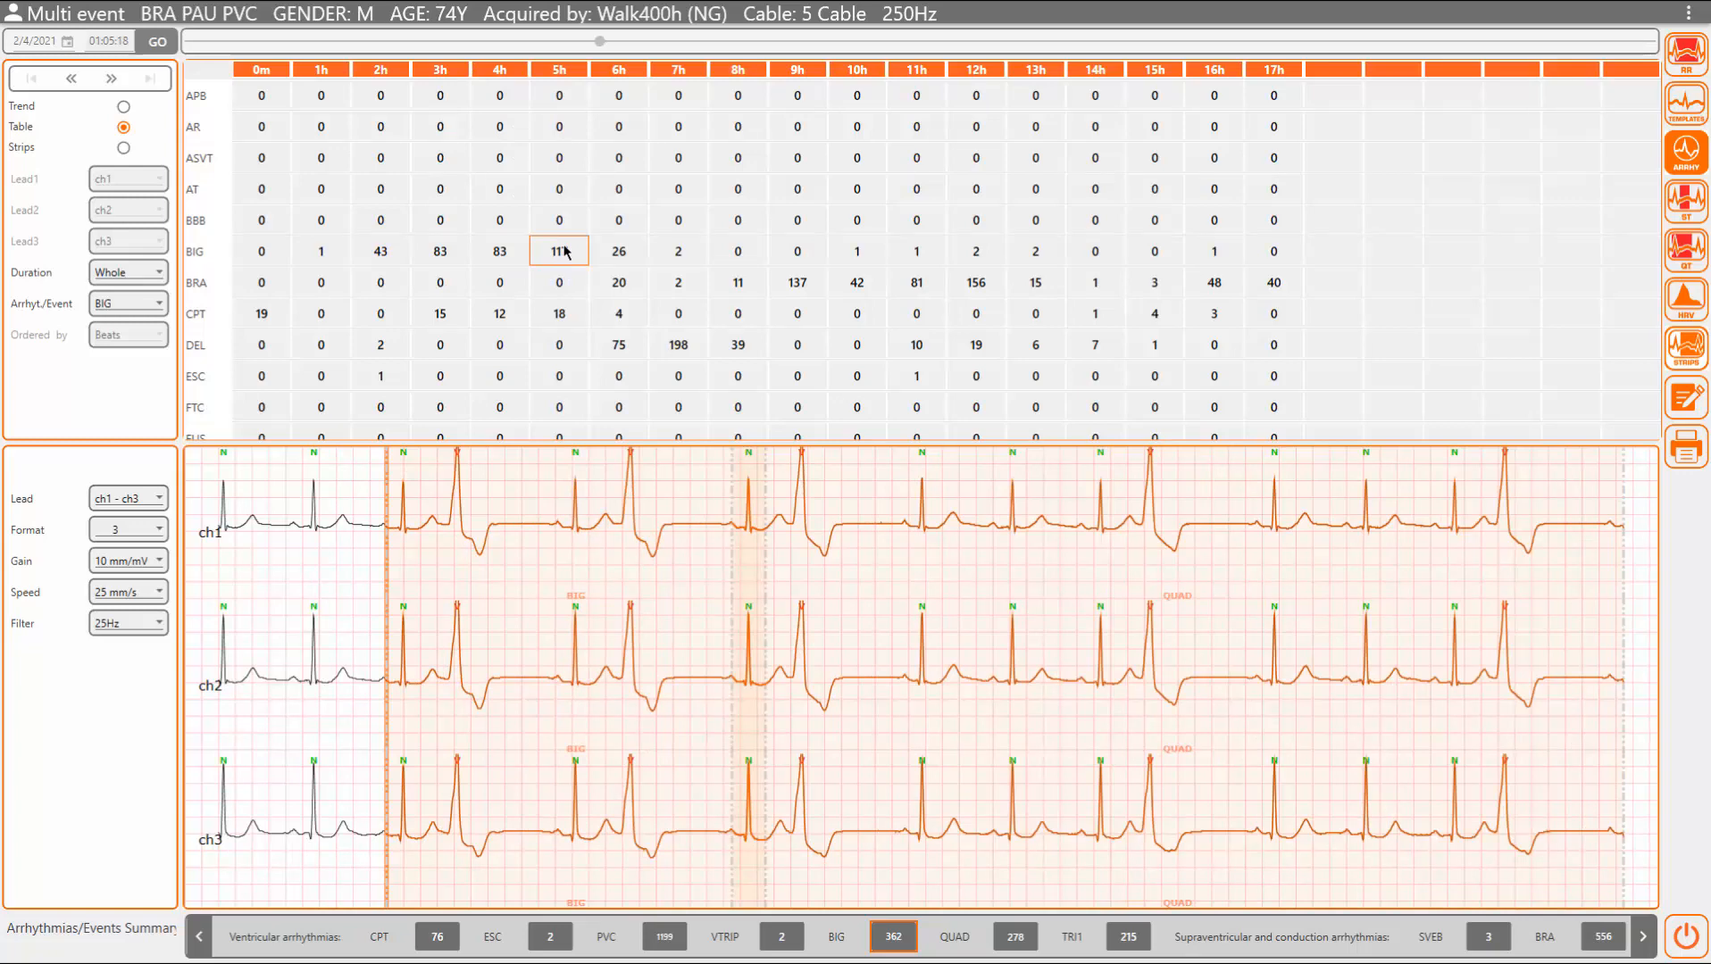
Step: Show the BIG events as strips and examine the ECG of the 11:53:00 PM and 12:28:29 AM strips
click(123, 148)
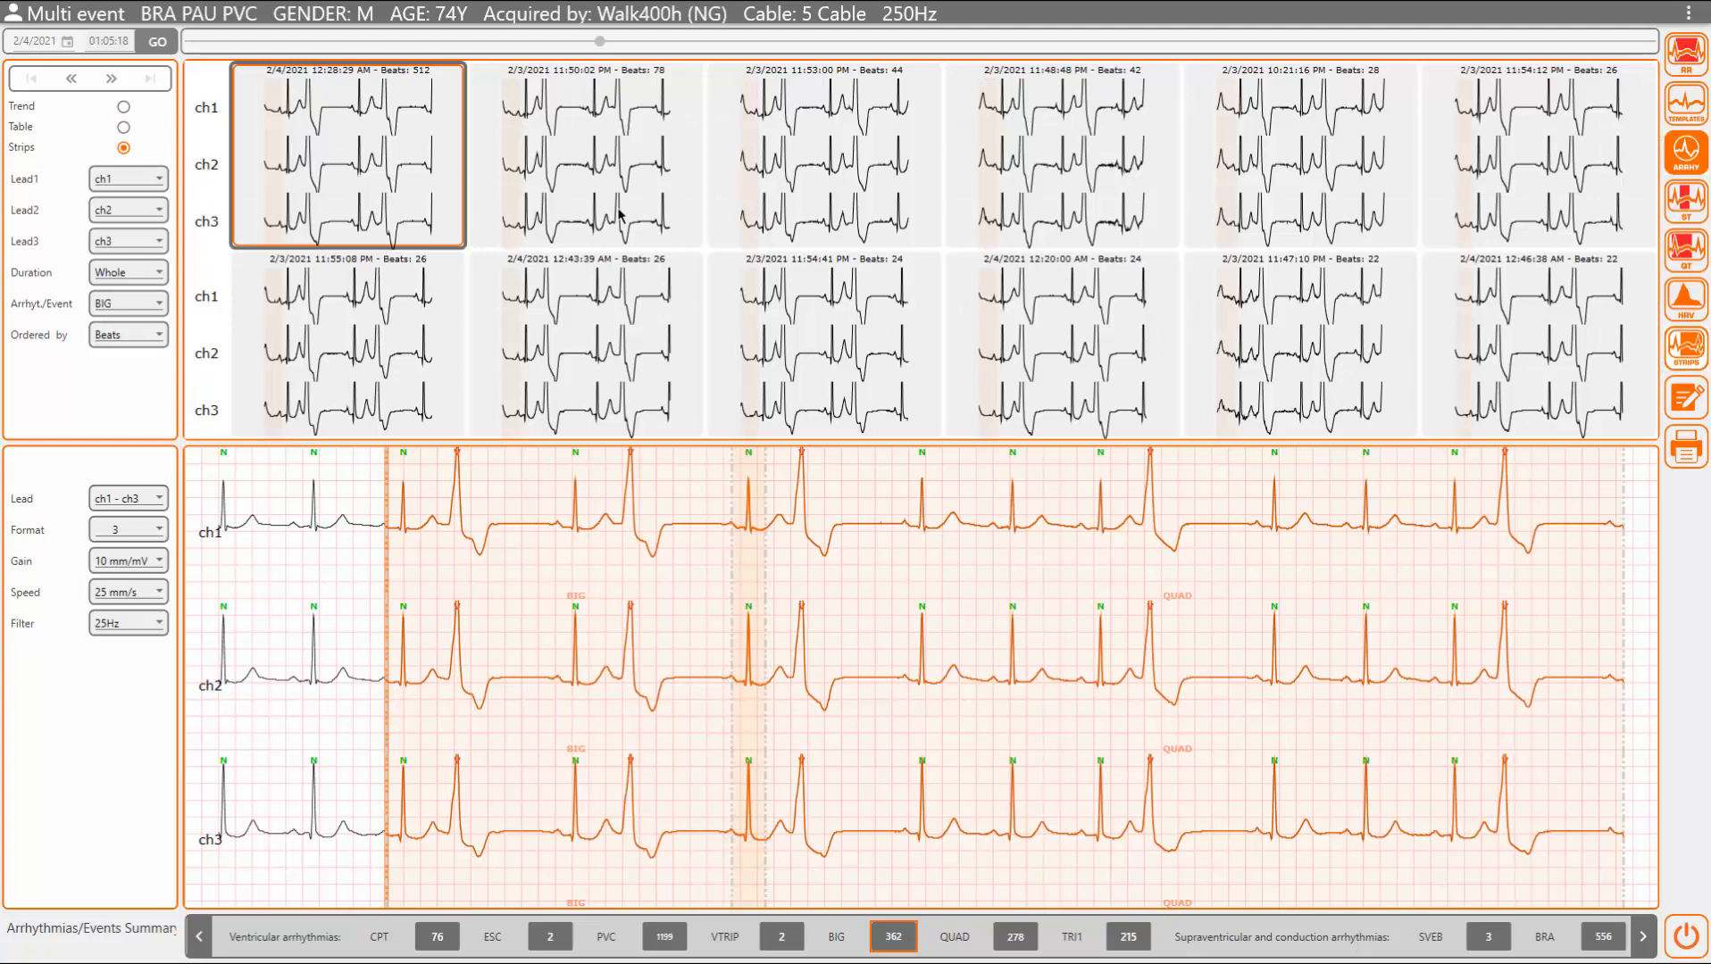
click(699, 203)
click(762, 201)
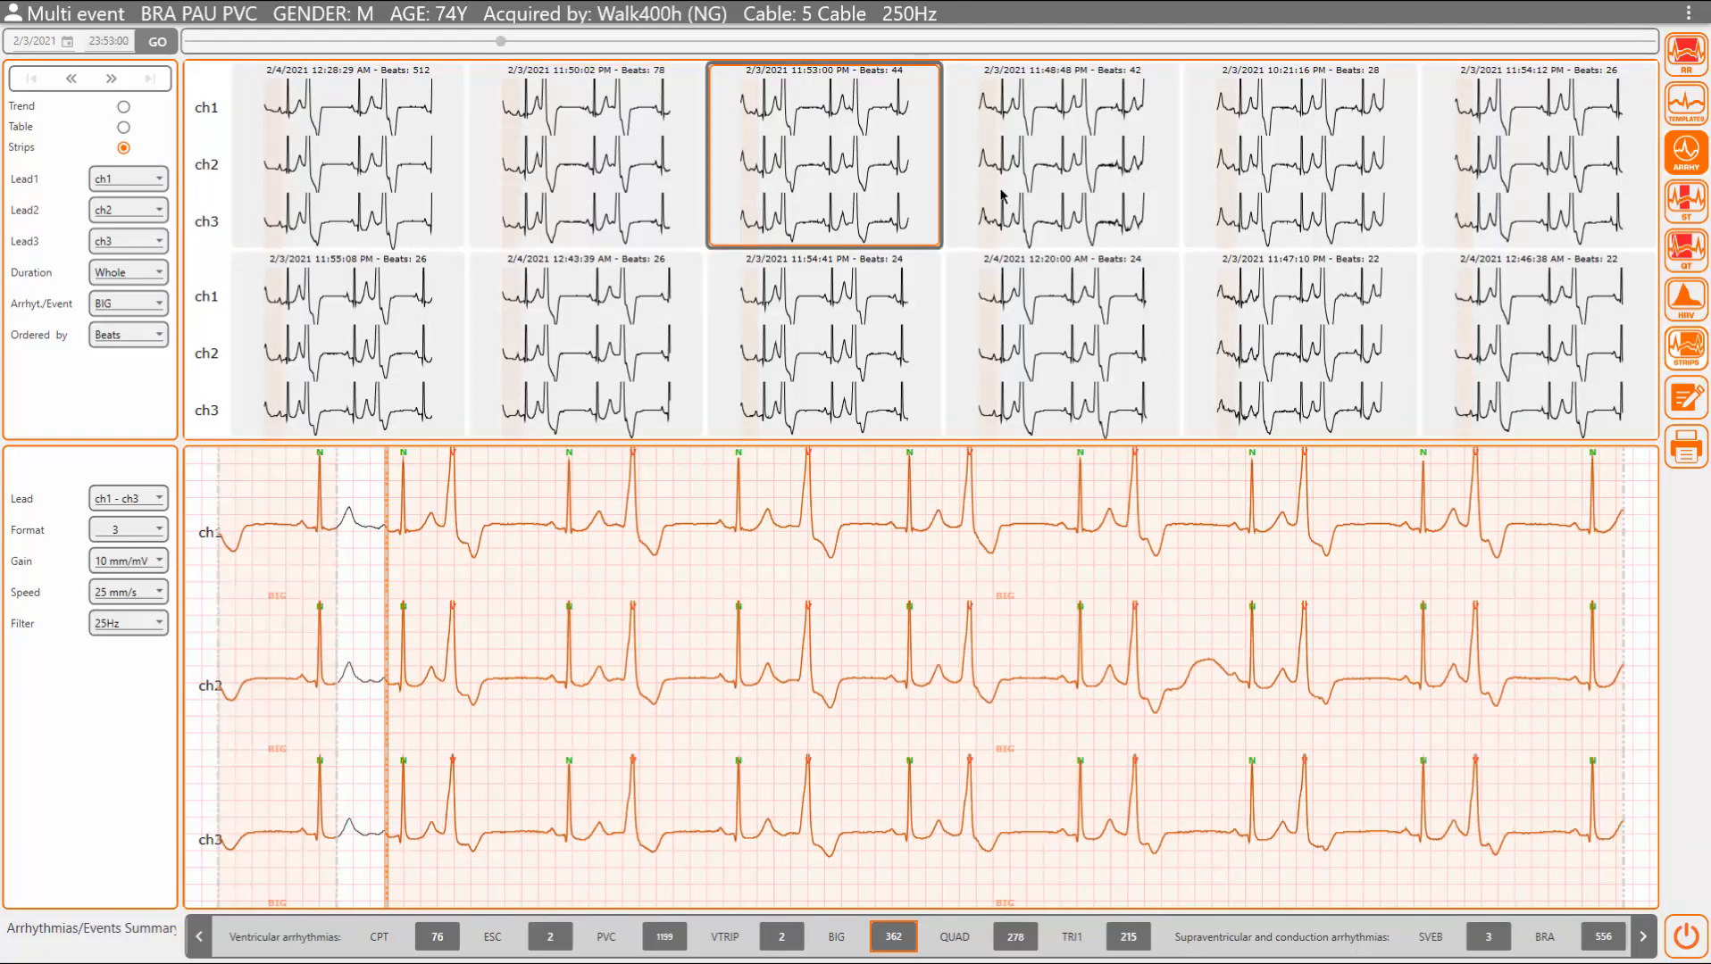
click(389, 170)
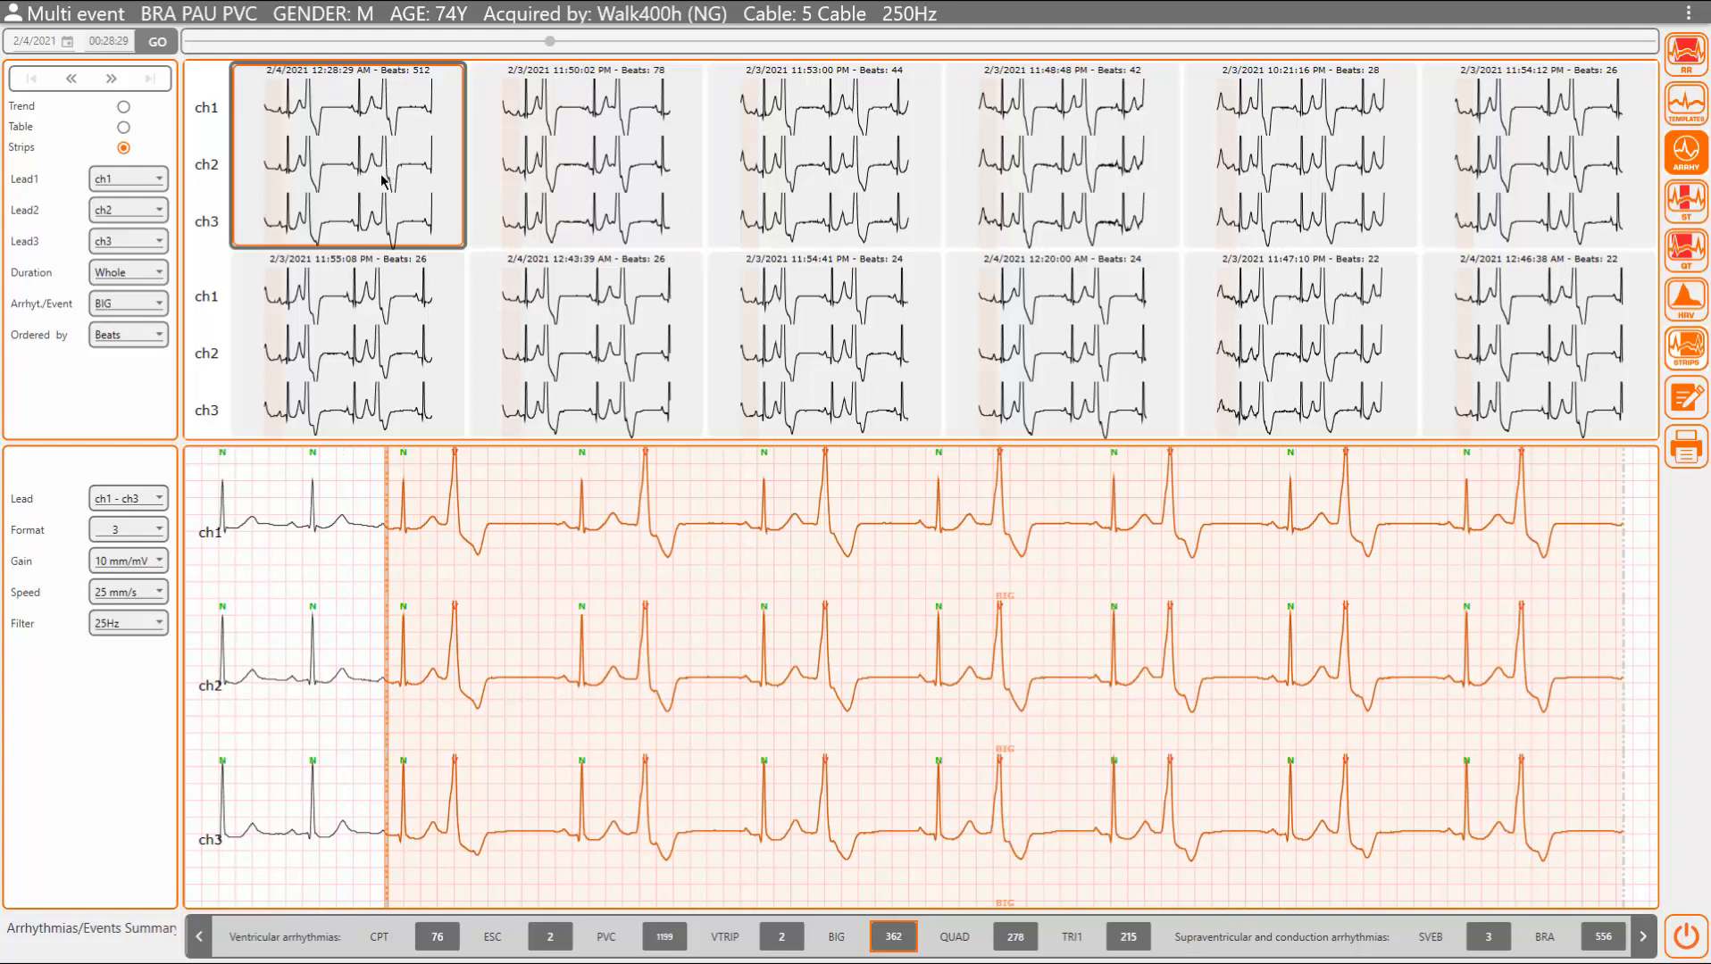
Step: Toggle the BIG strip display between expanded and normal view, ending in the normal view
double_click(389, 191)
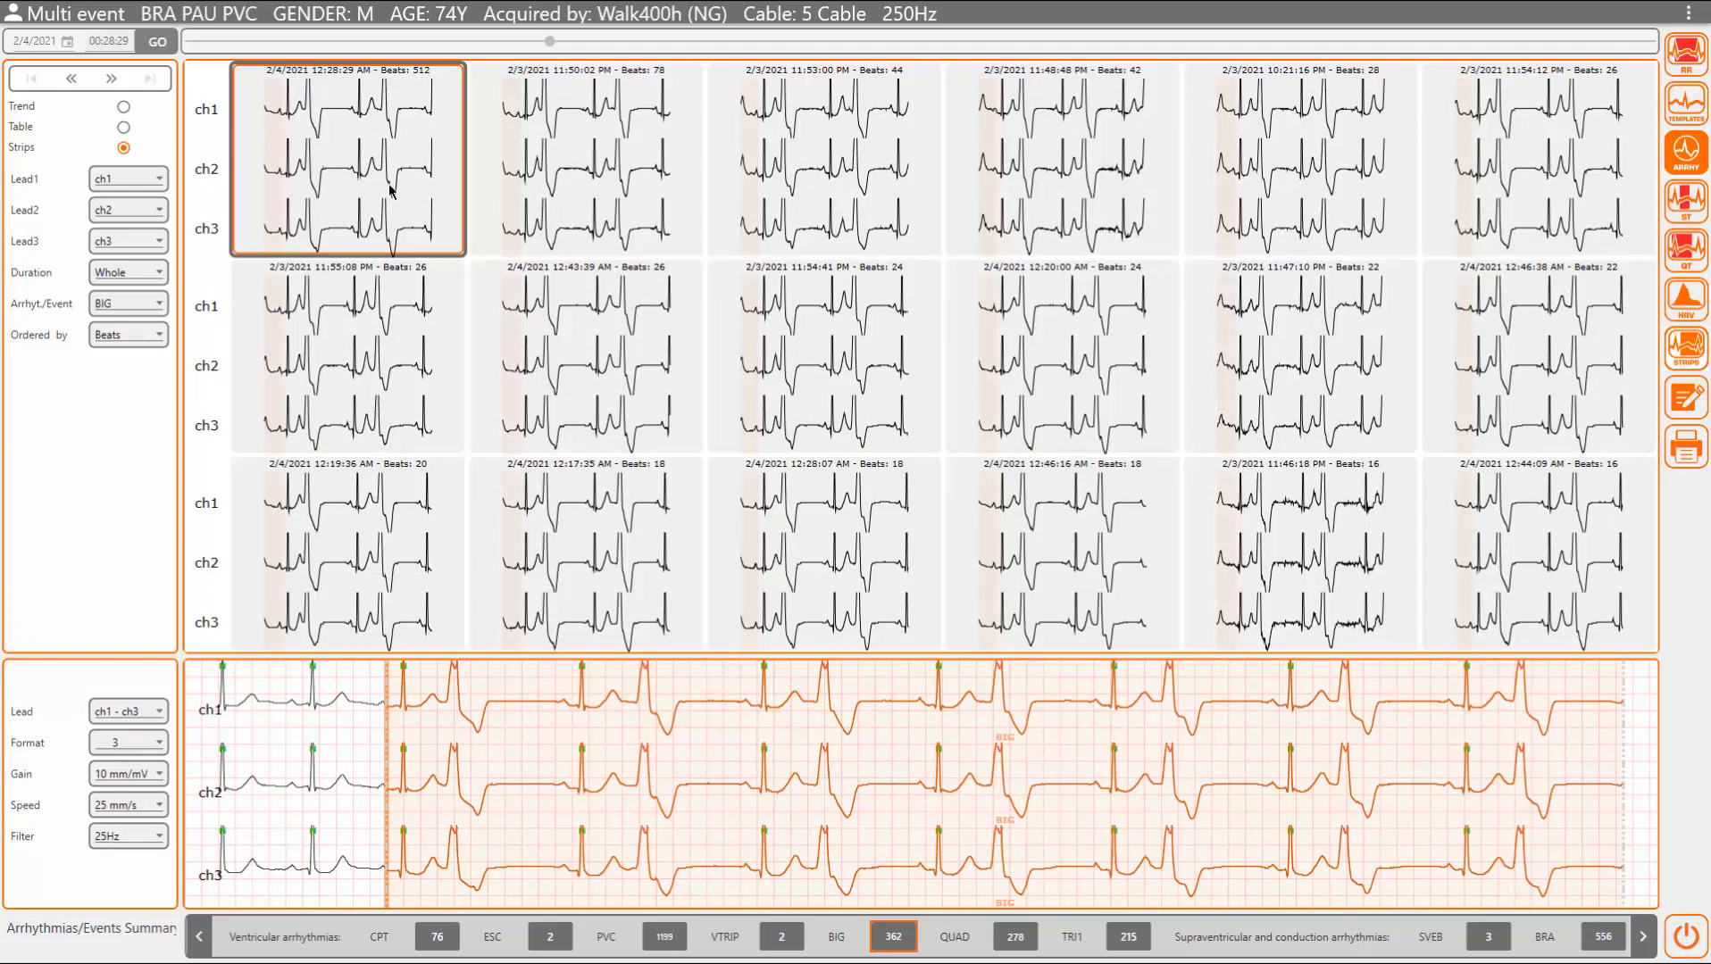
double_click(389, 189)
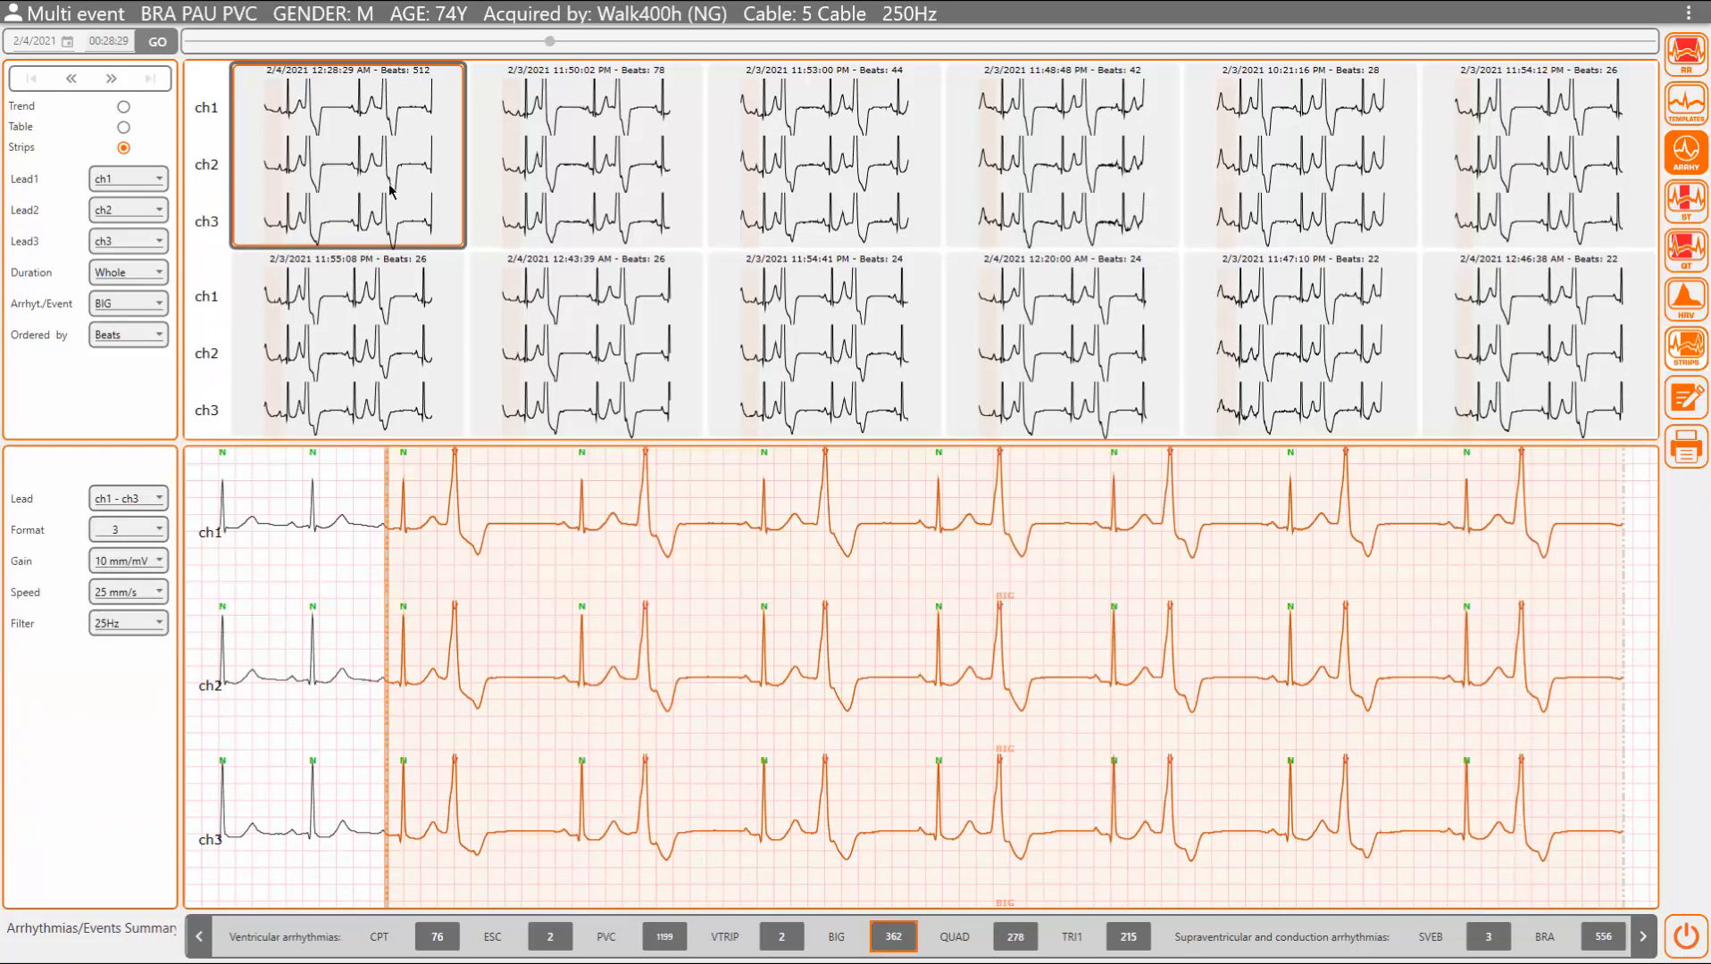
double_click(389, 189)
double_click(405, 183)
Step: Show the BRA strips ordered by HR max, and reorder them by HR min
click(138, 311)
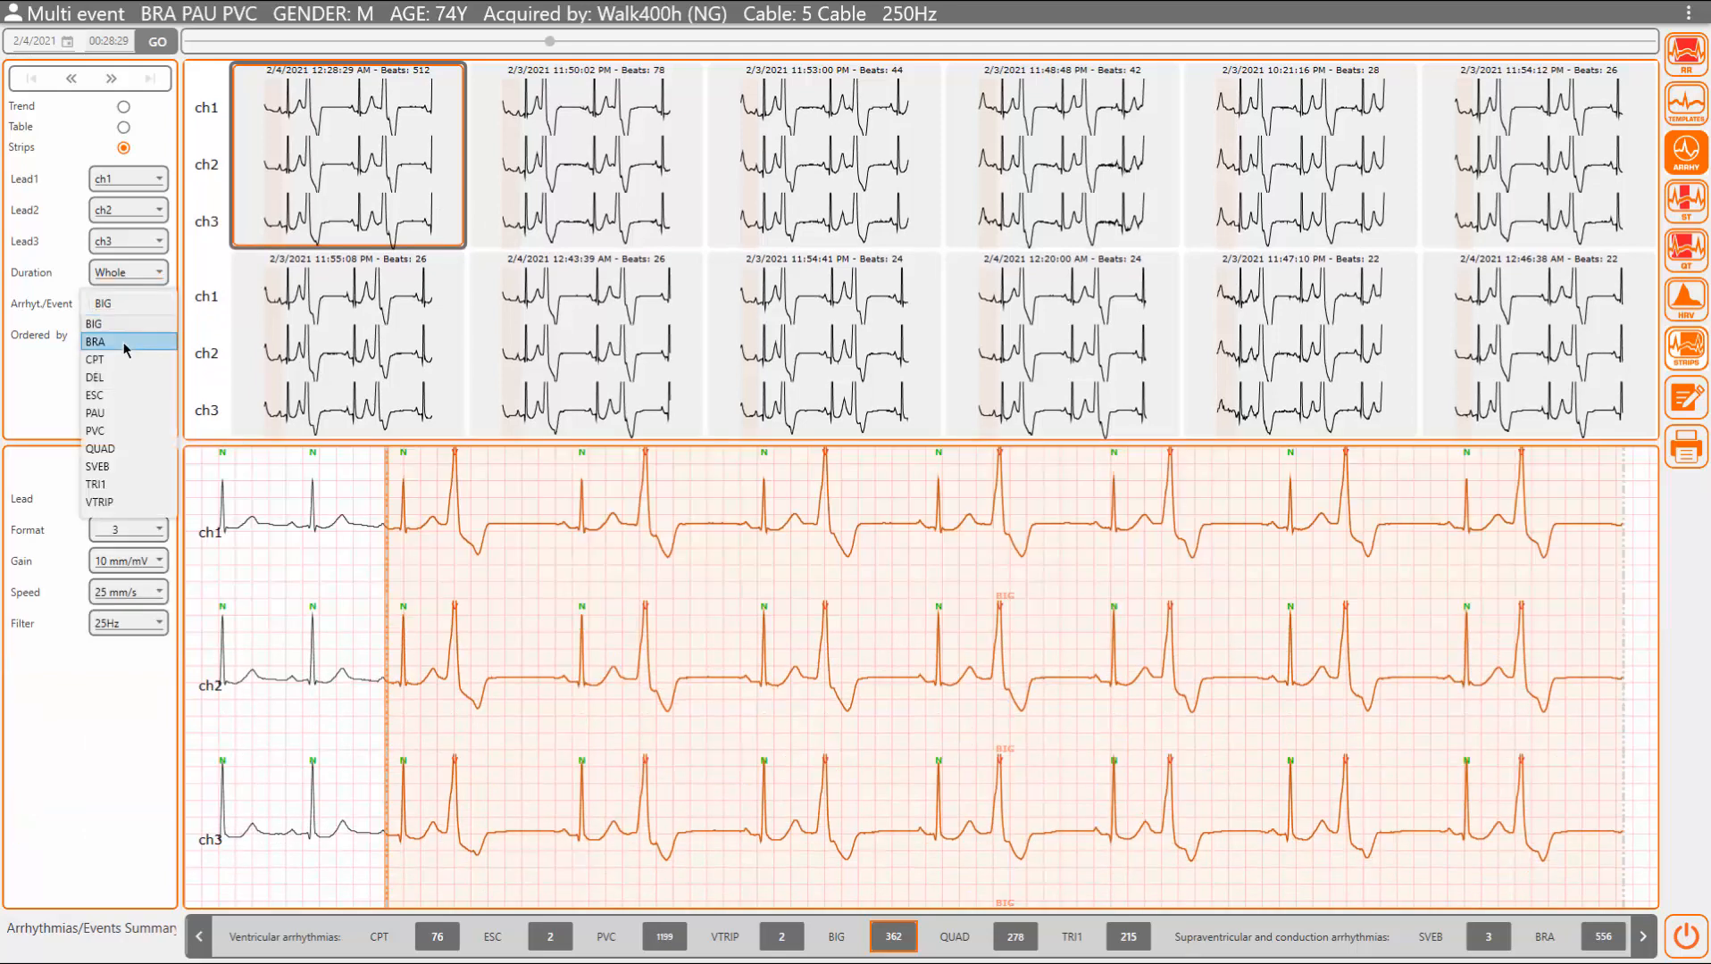
click(123, 342)
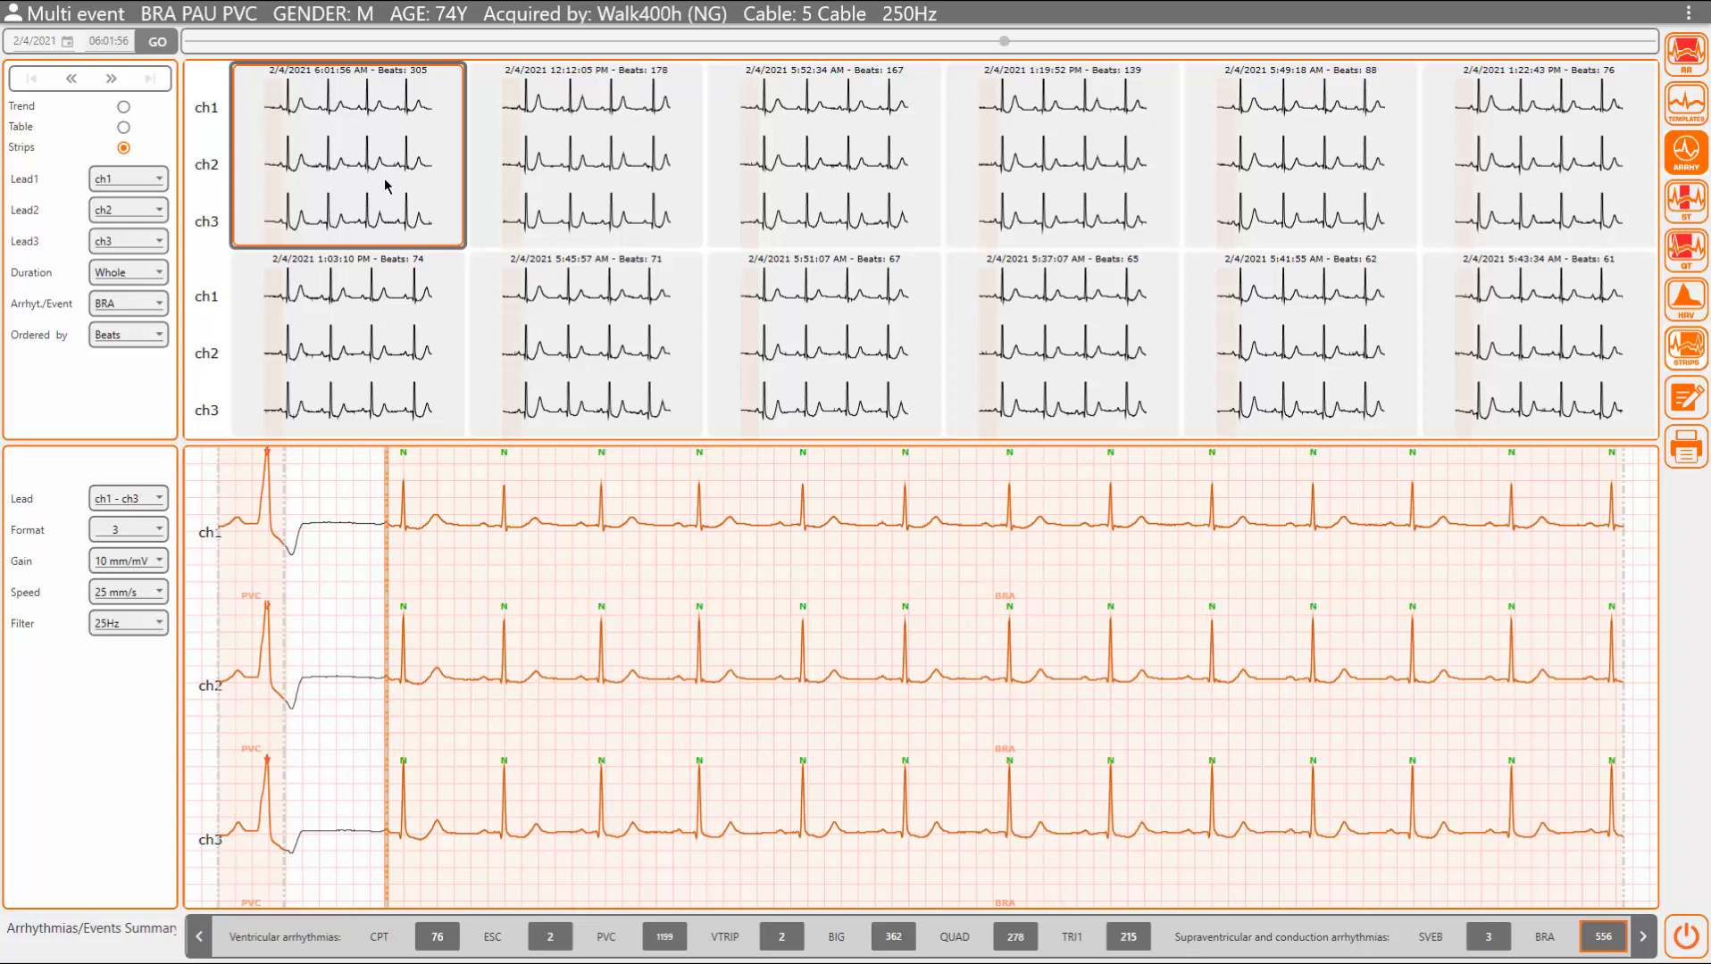
click(136, 337)
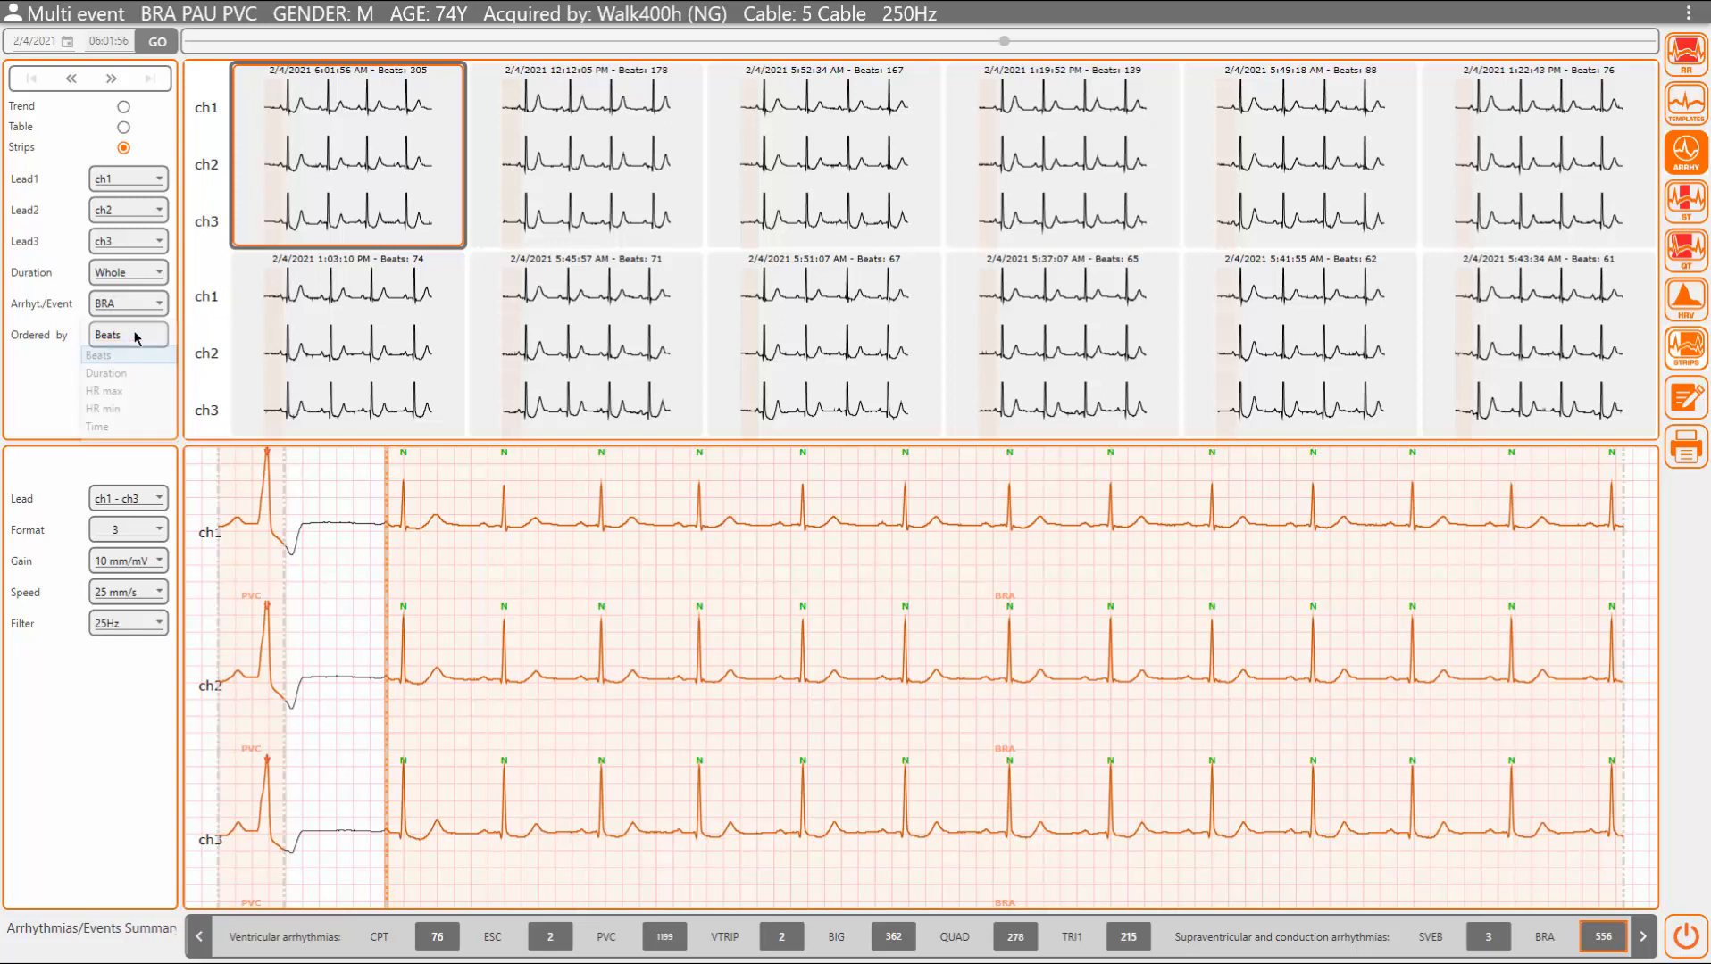
click(121, 391)
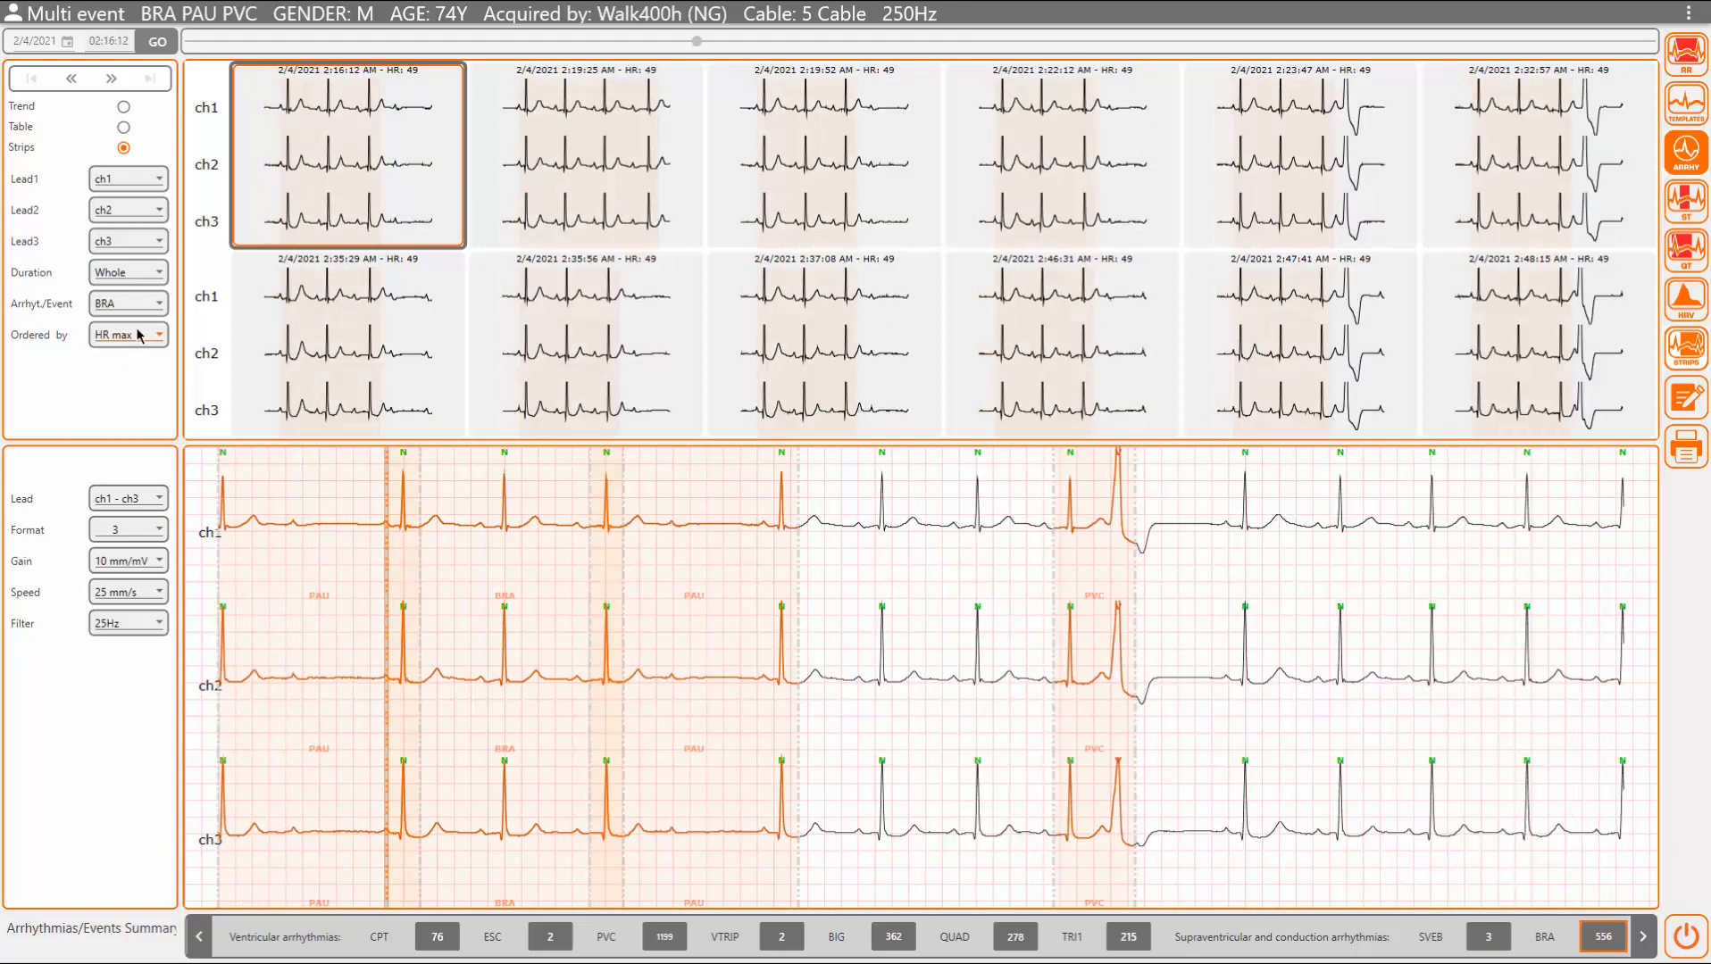
click(138, 338)
click(130, 409)
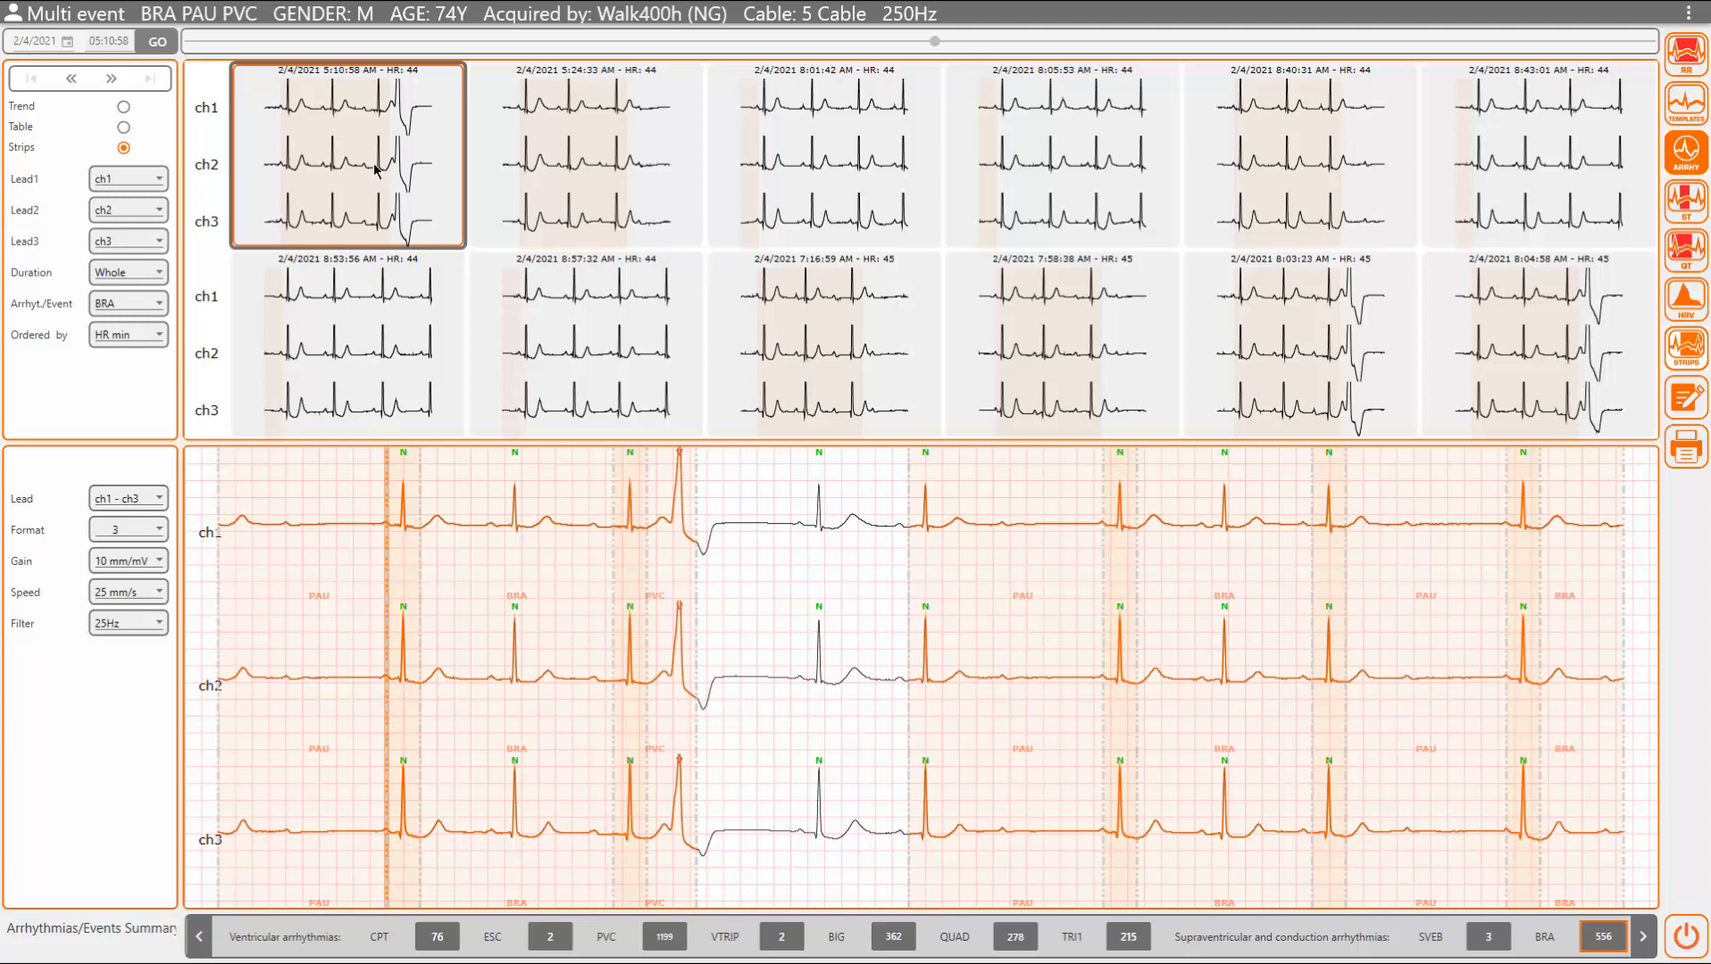
Step: Examine the ECG of the BRA strips at 5:24:33 AM and 8:53:07 AM in the HR min ordering
click(660, 178)
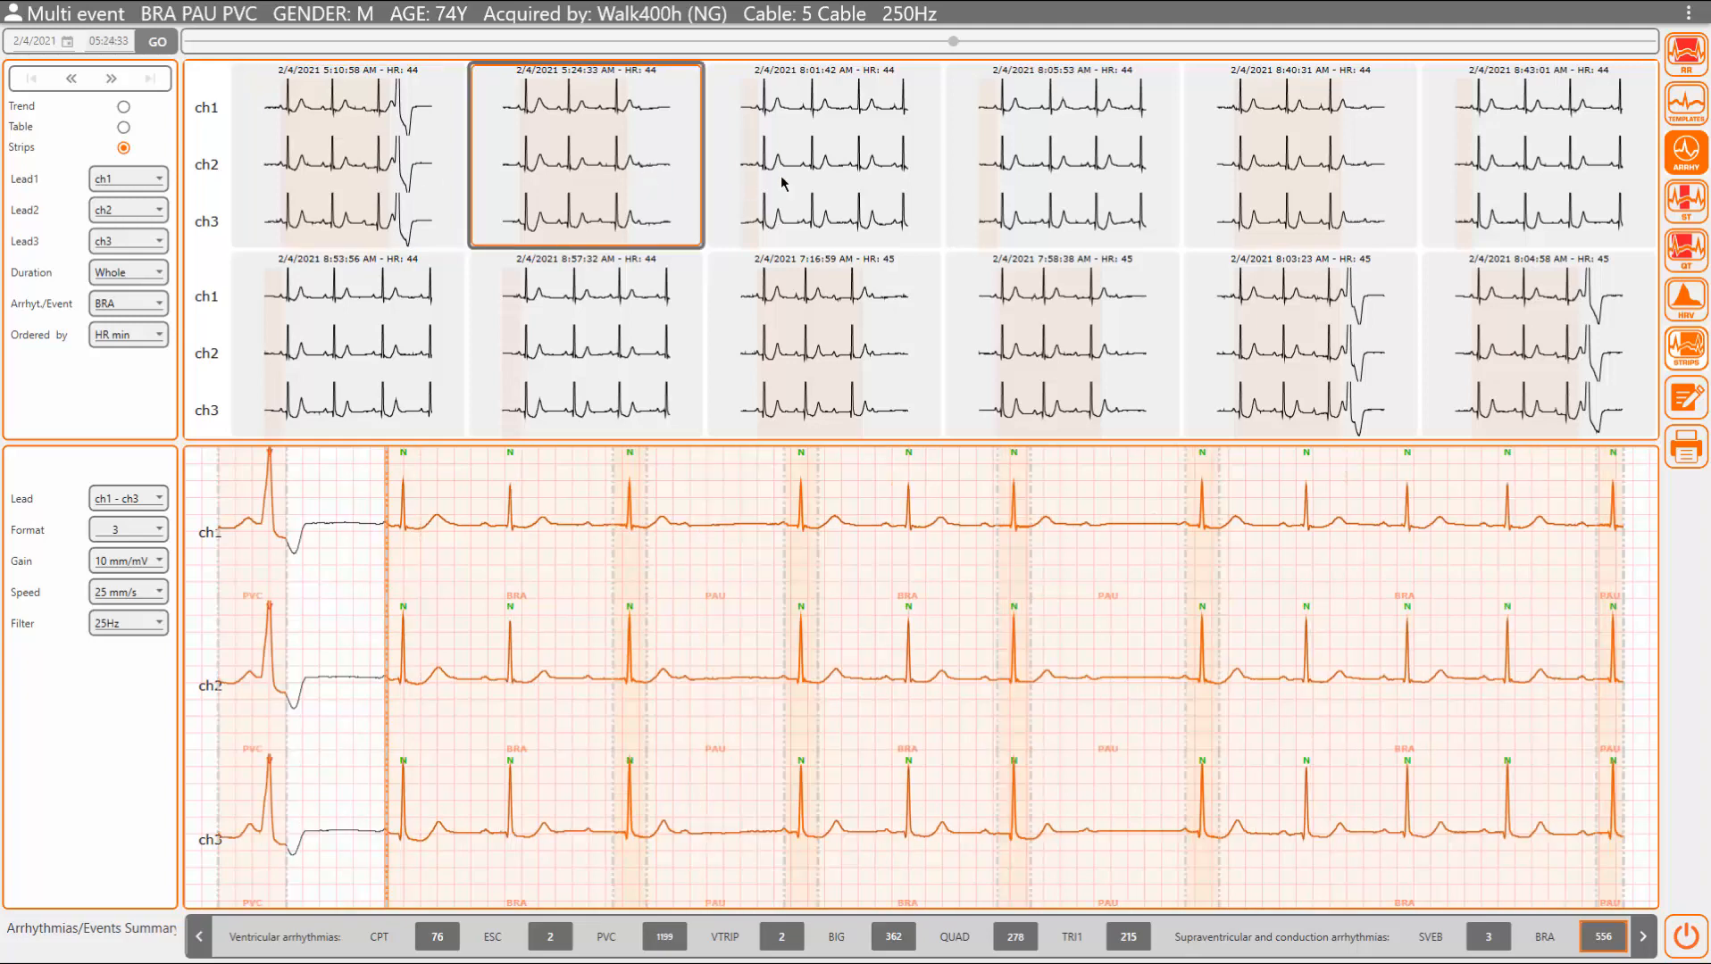
click(758, 239)
scroll(551, 308, down, 5)
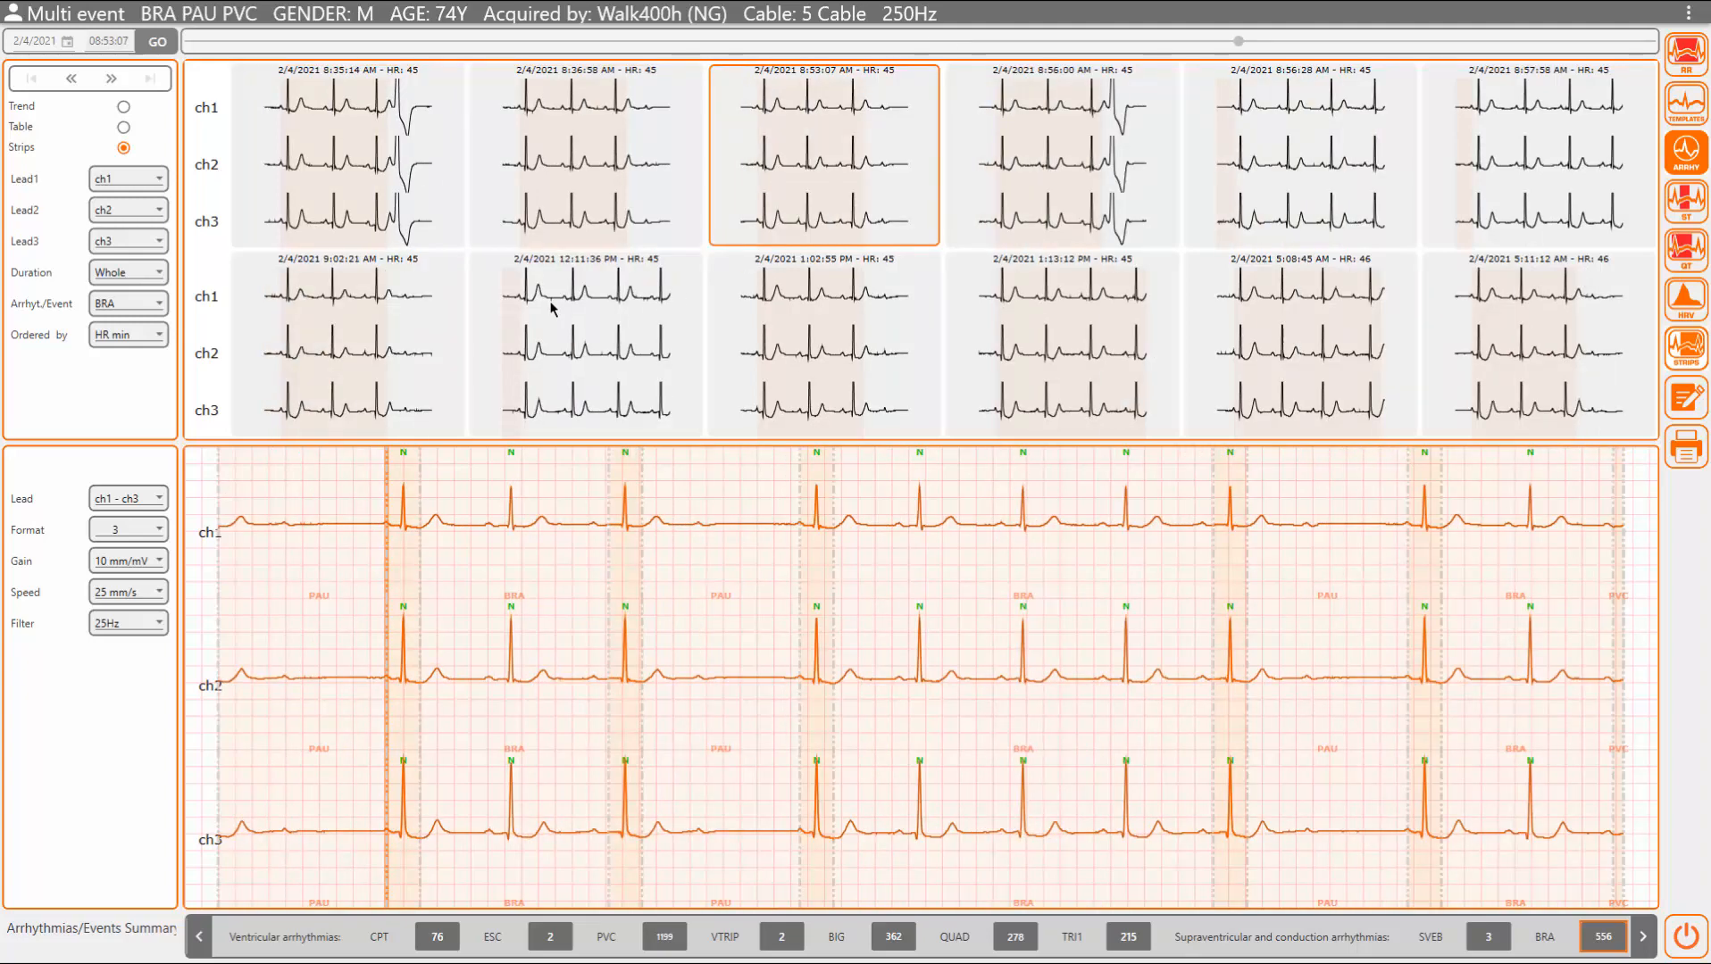
Step: Examine further BRA strips in the HR min ordering, including those at 6:38:03 AM, 12:59:46 PM, 2:22:26 AM and 5:12:37 AM
scroll(711, 337, down, 2)
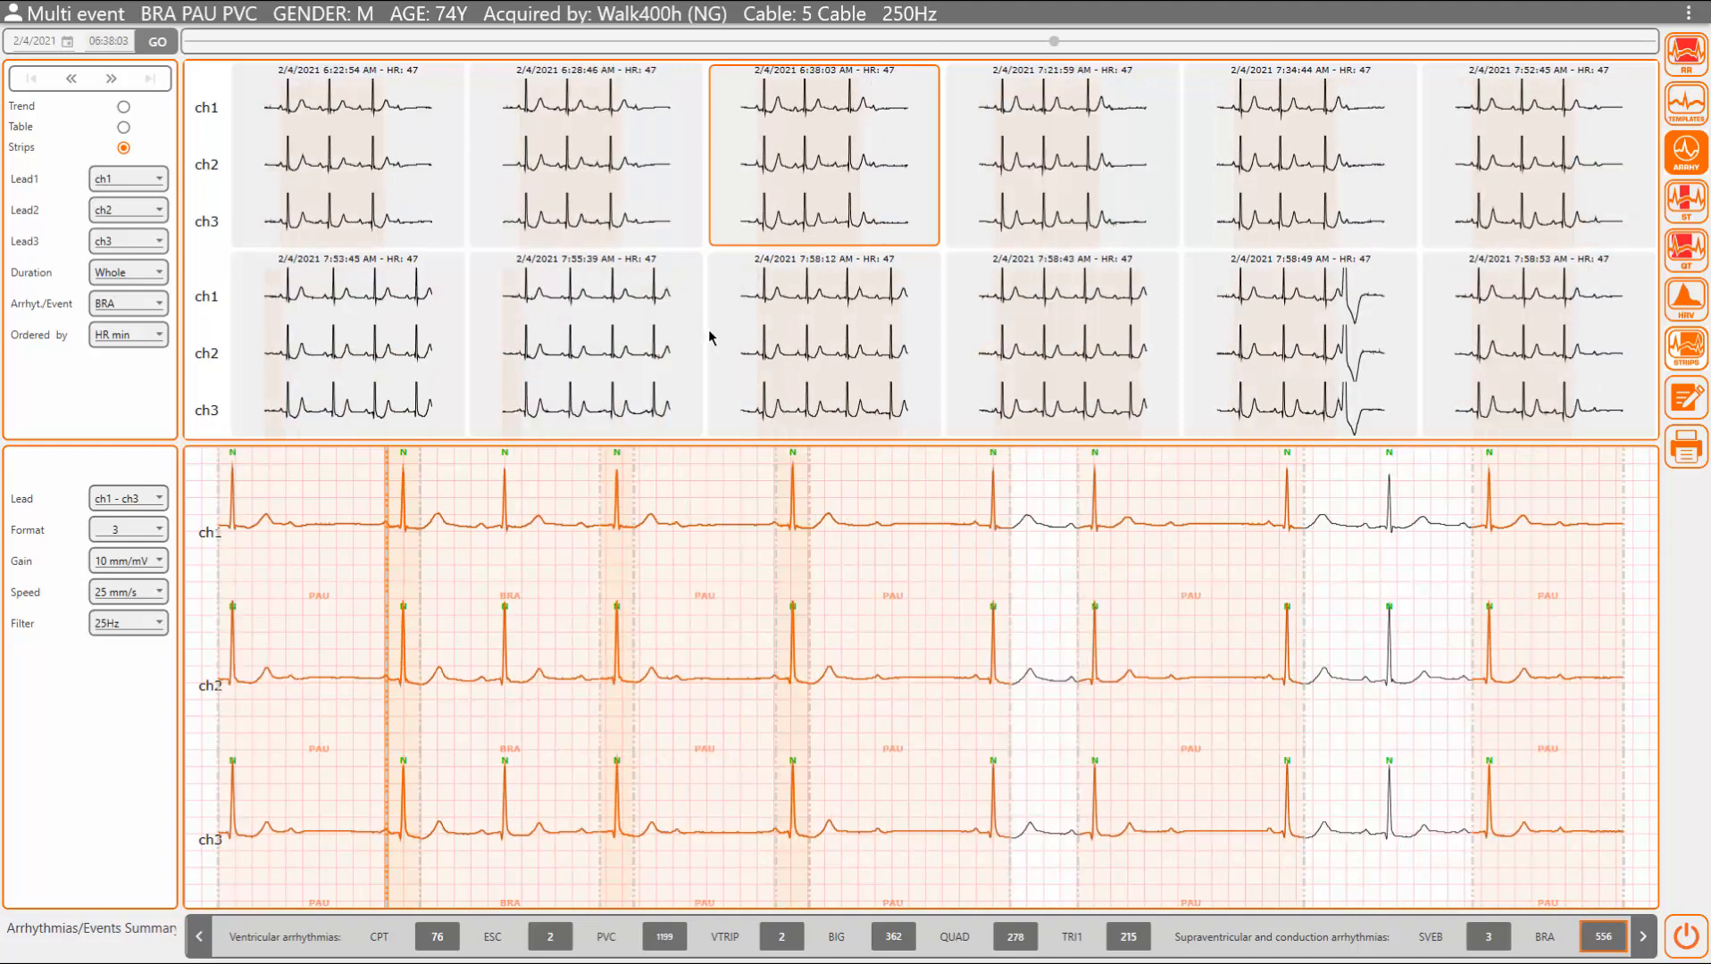
click(884, 337)
scroll(1009, 337, down, 2)
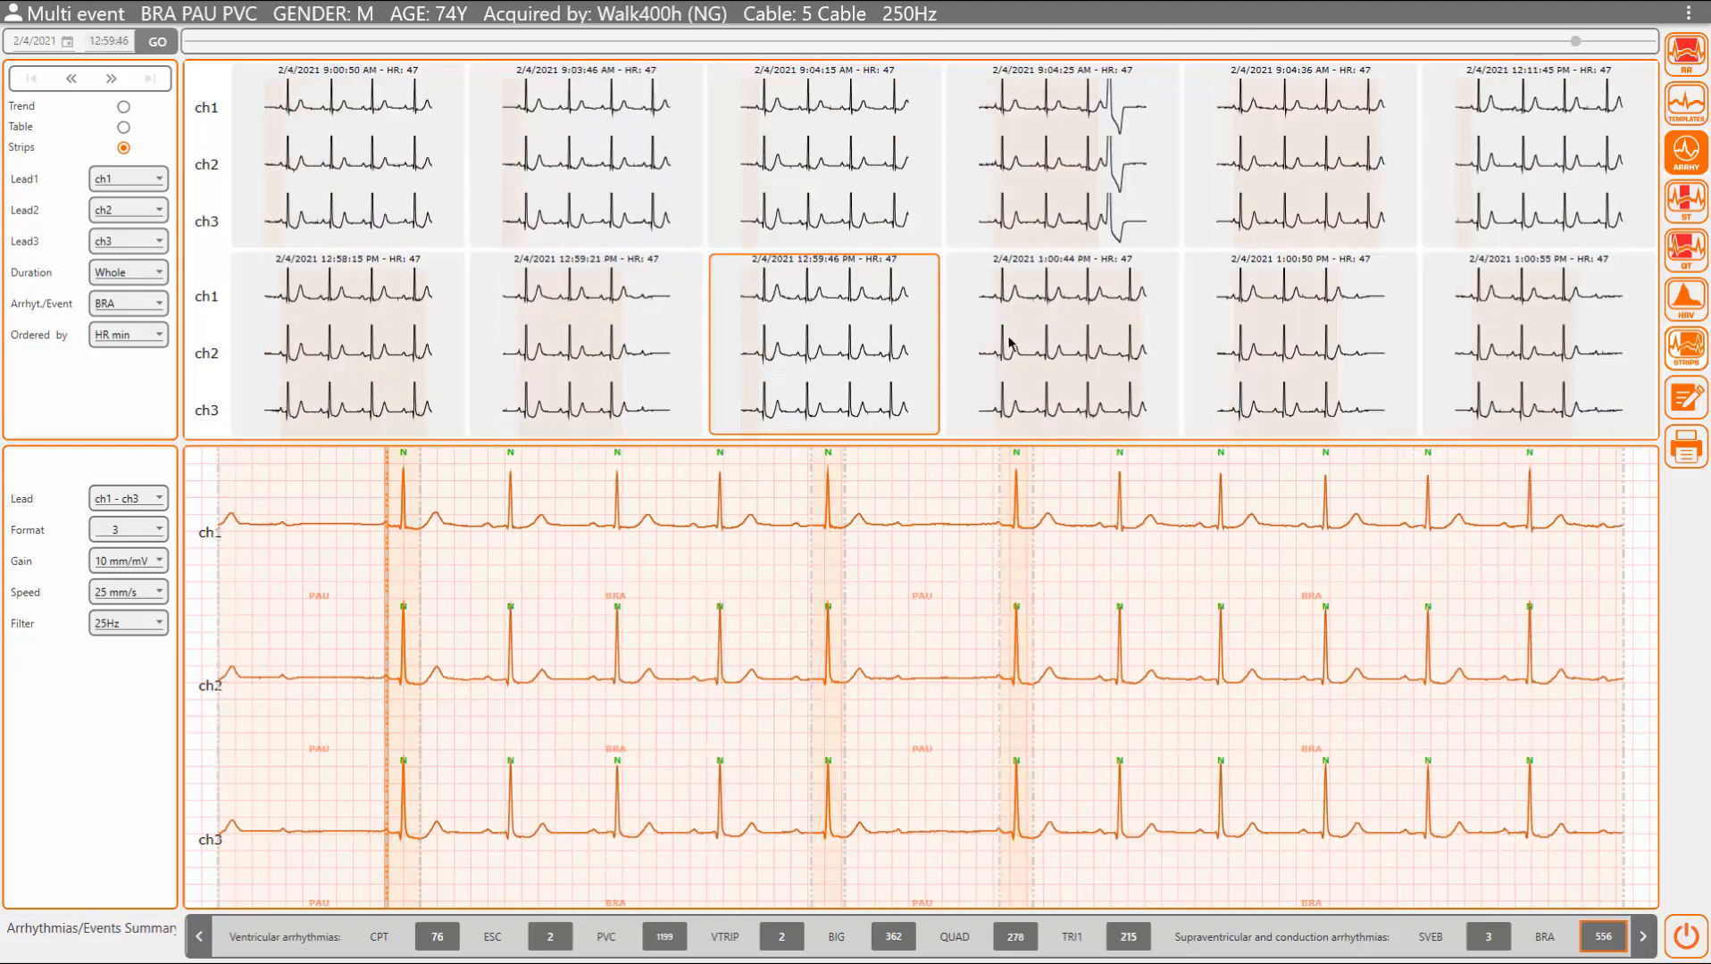
click(1051, 350)
scroll(1057, 350, down, 3)
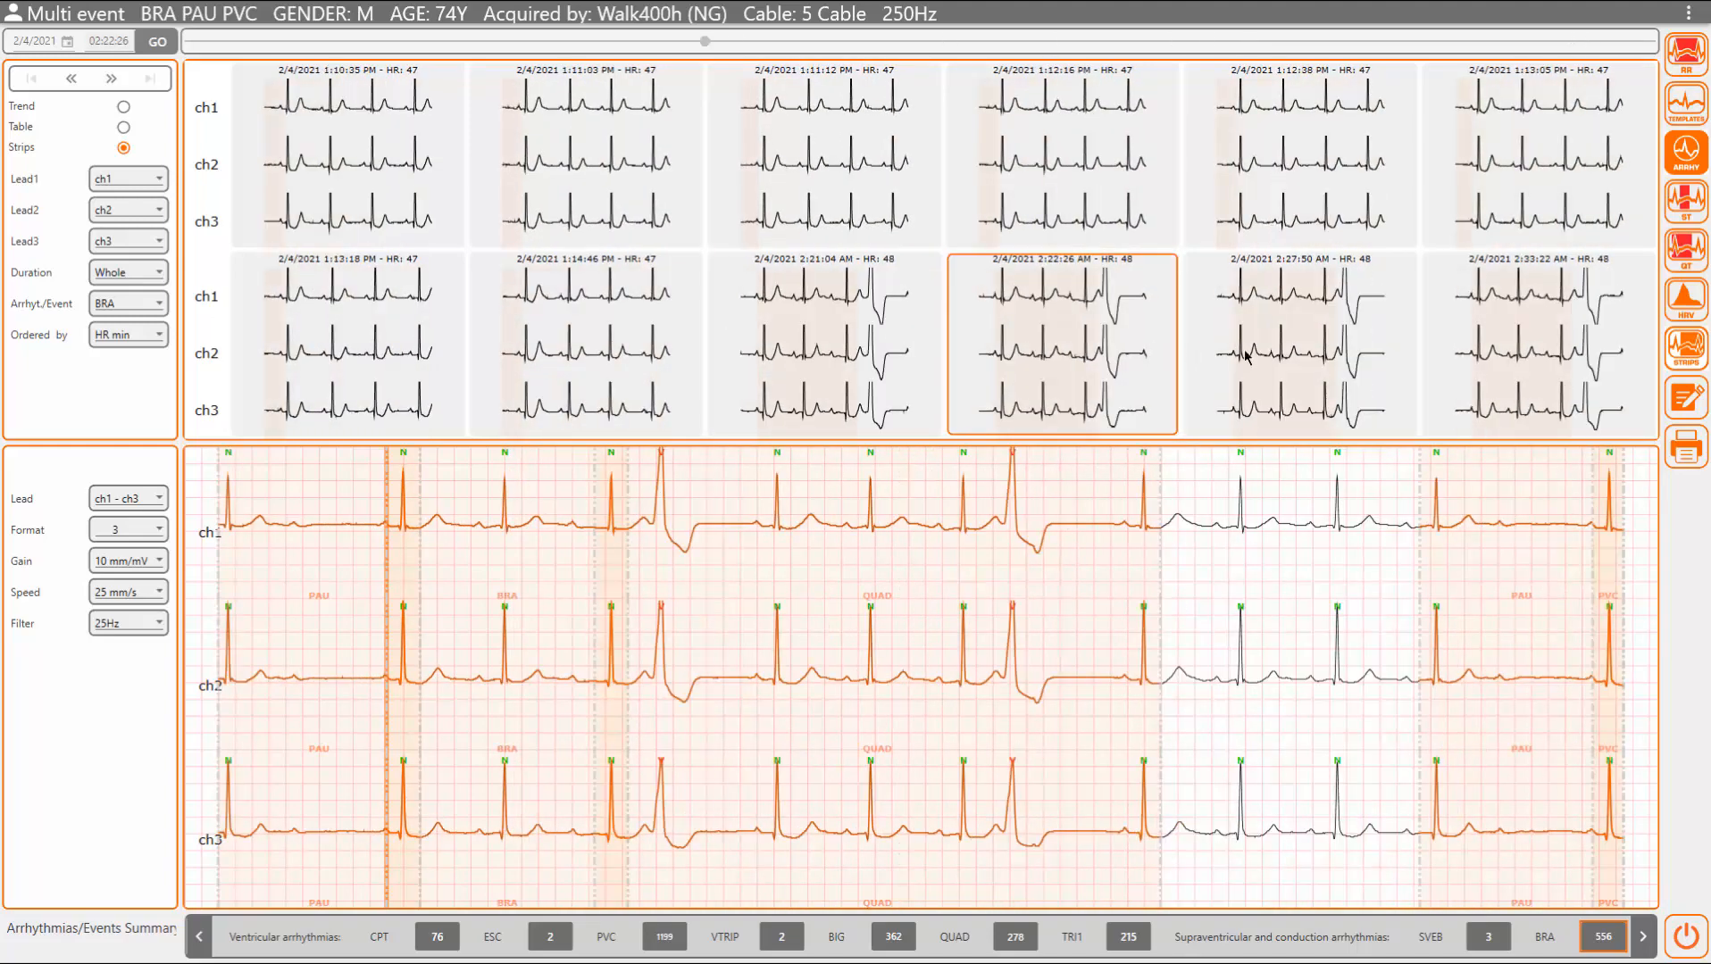
click(1250, 357)
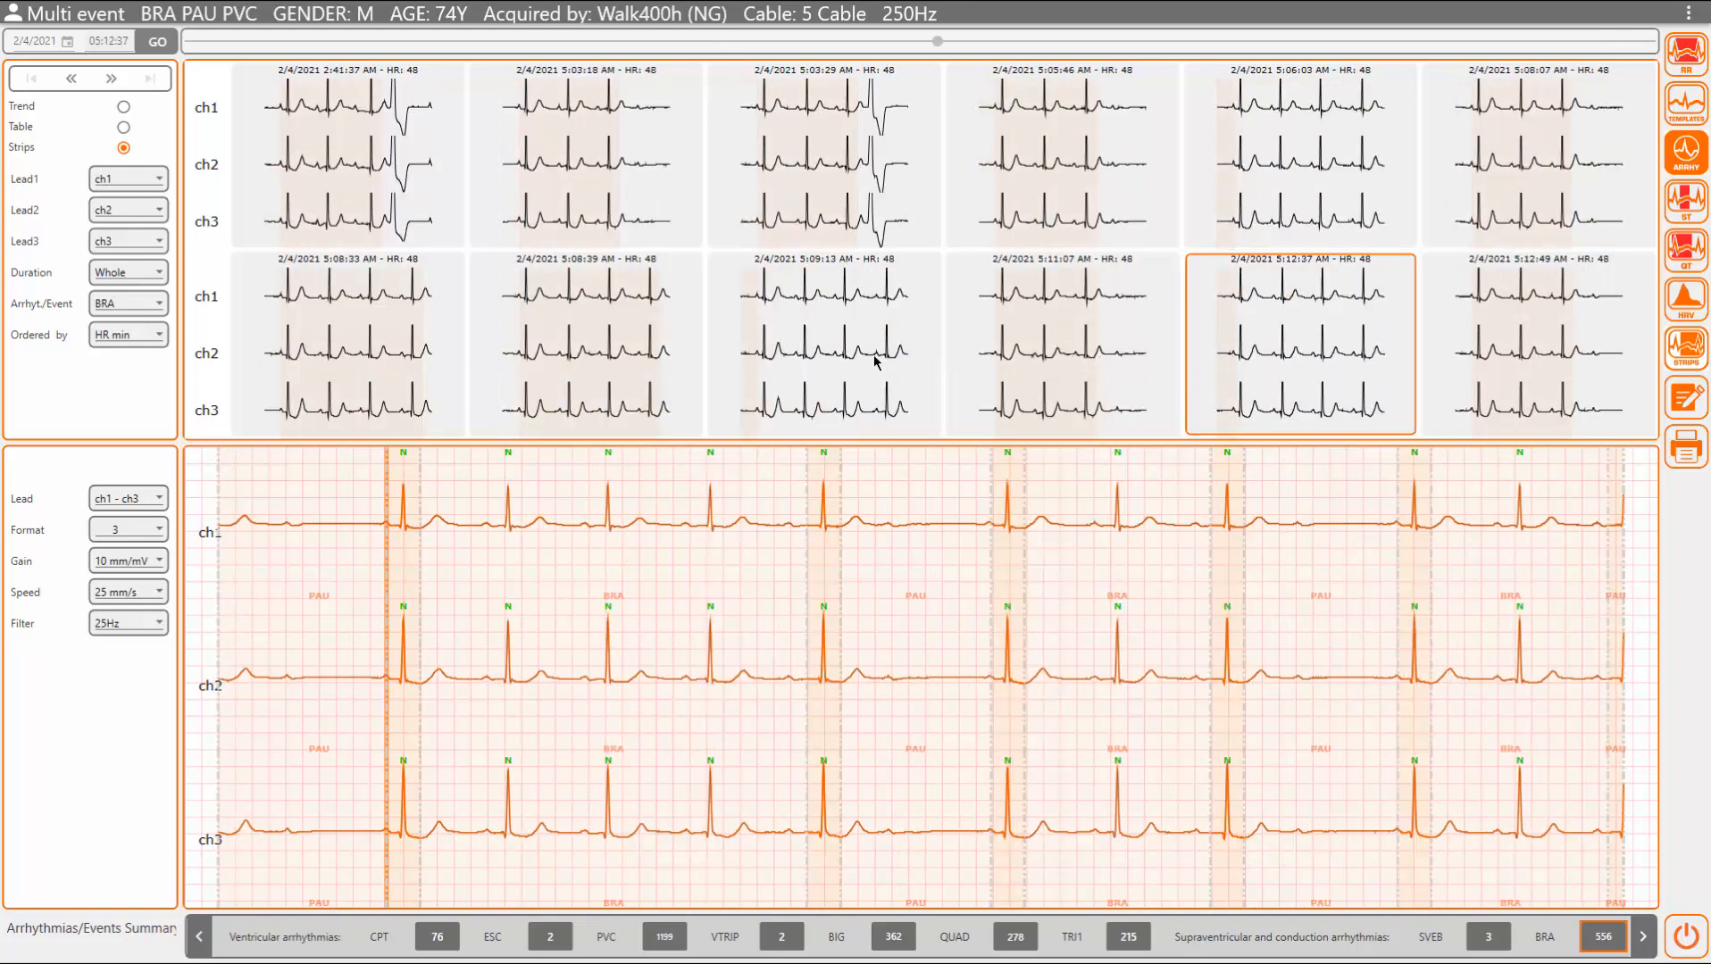
Step: Show the CPT strips and examine the ECG of those at 8:33:21 PM, 8:34:43 PM and 8:36:41 PM
click(142, 305)
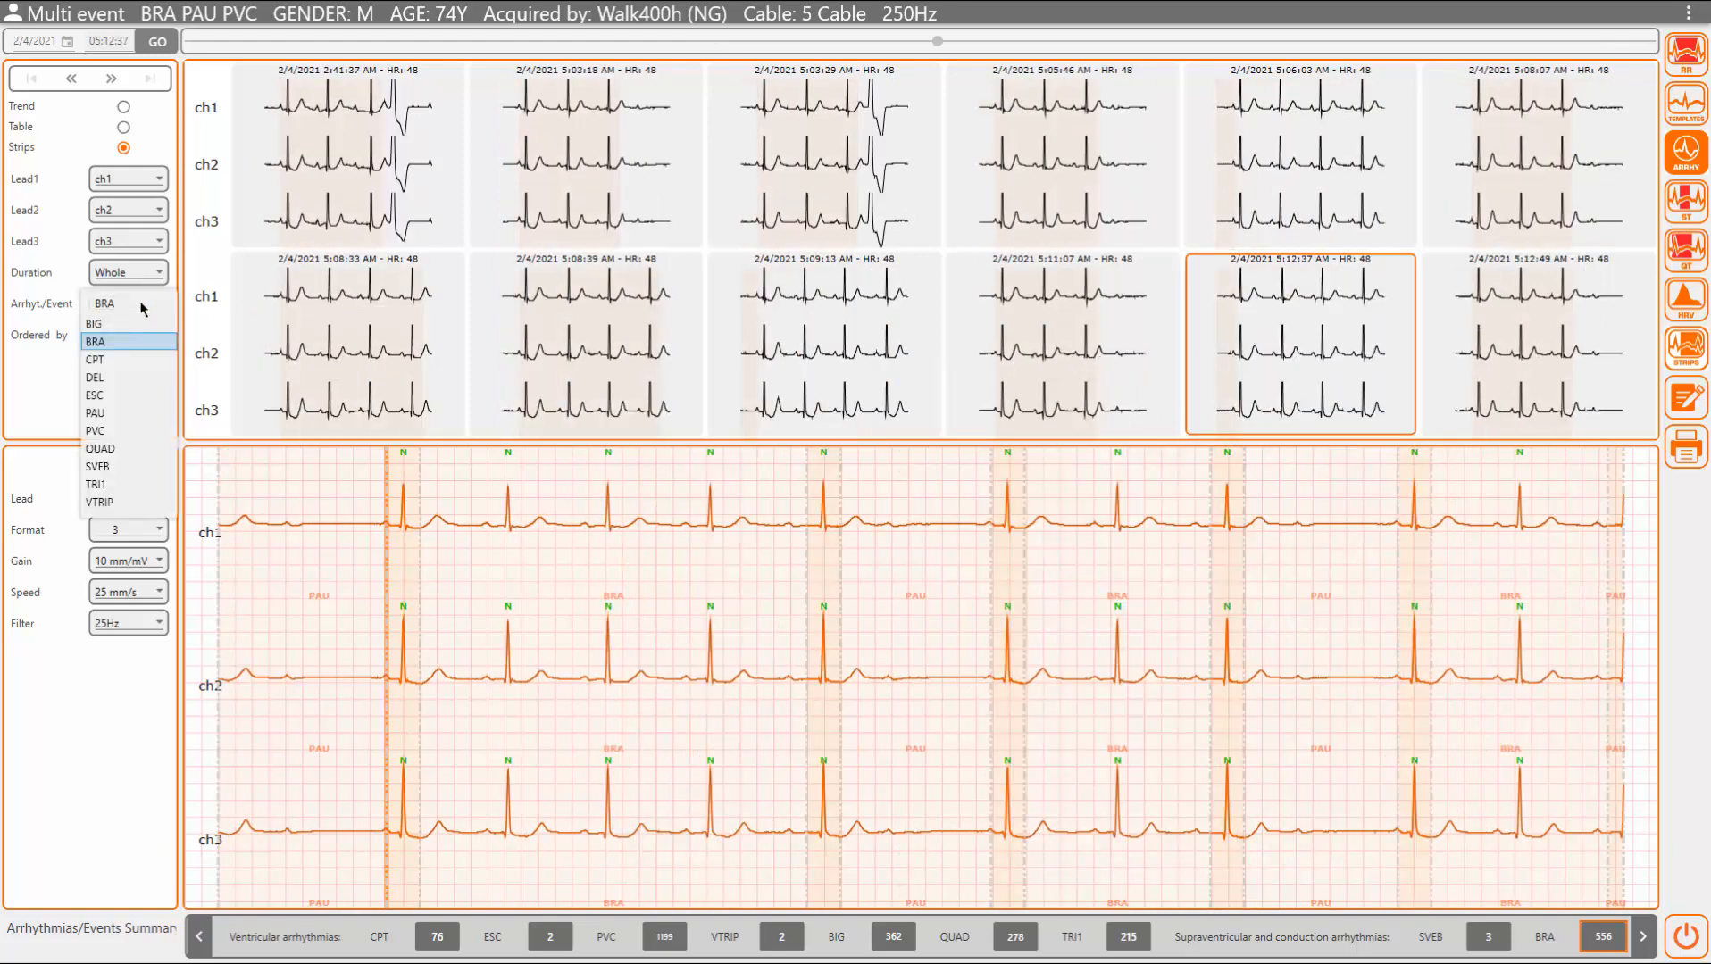
click(98, 359)
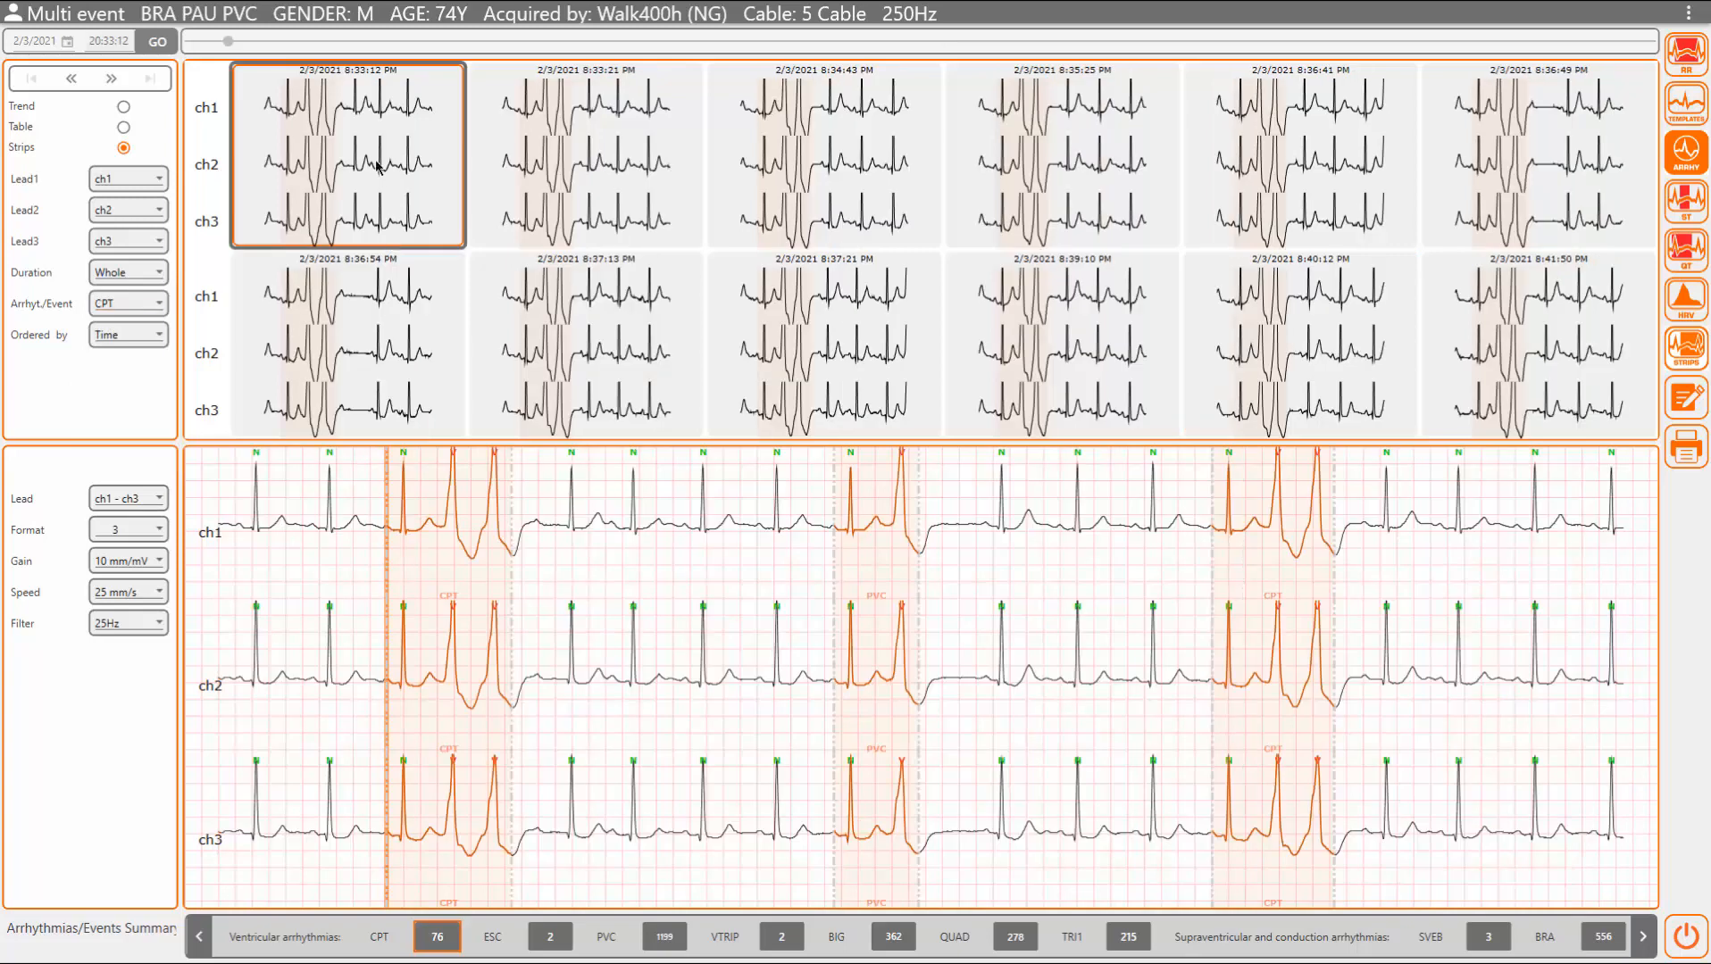
click(618, 181)
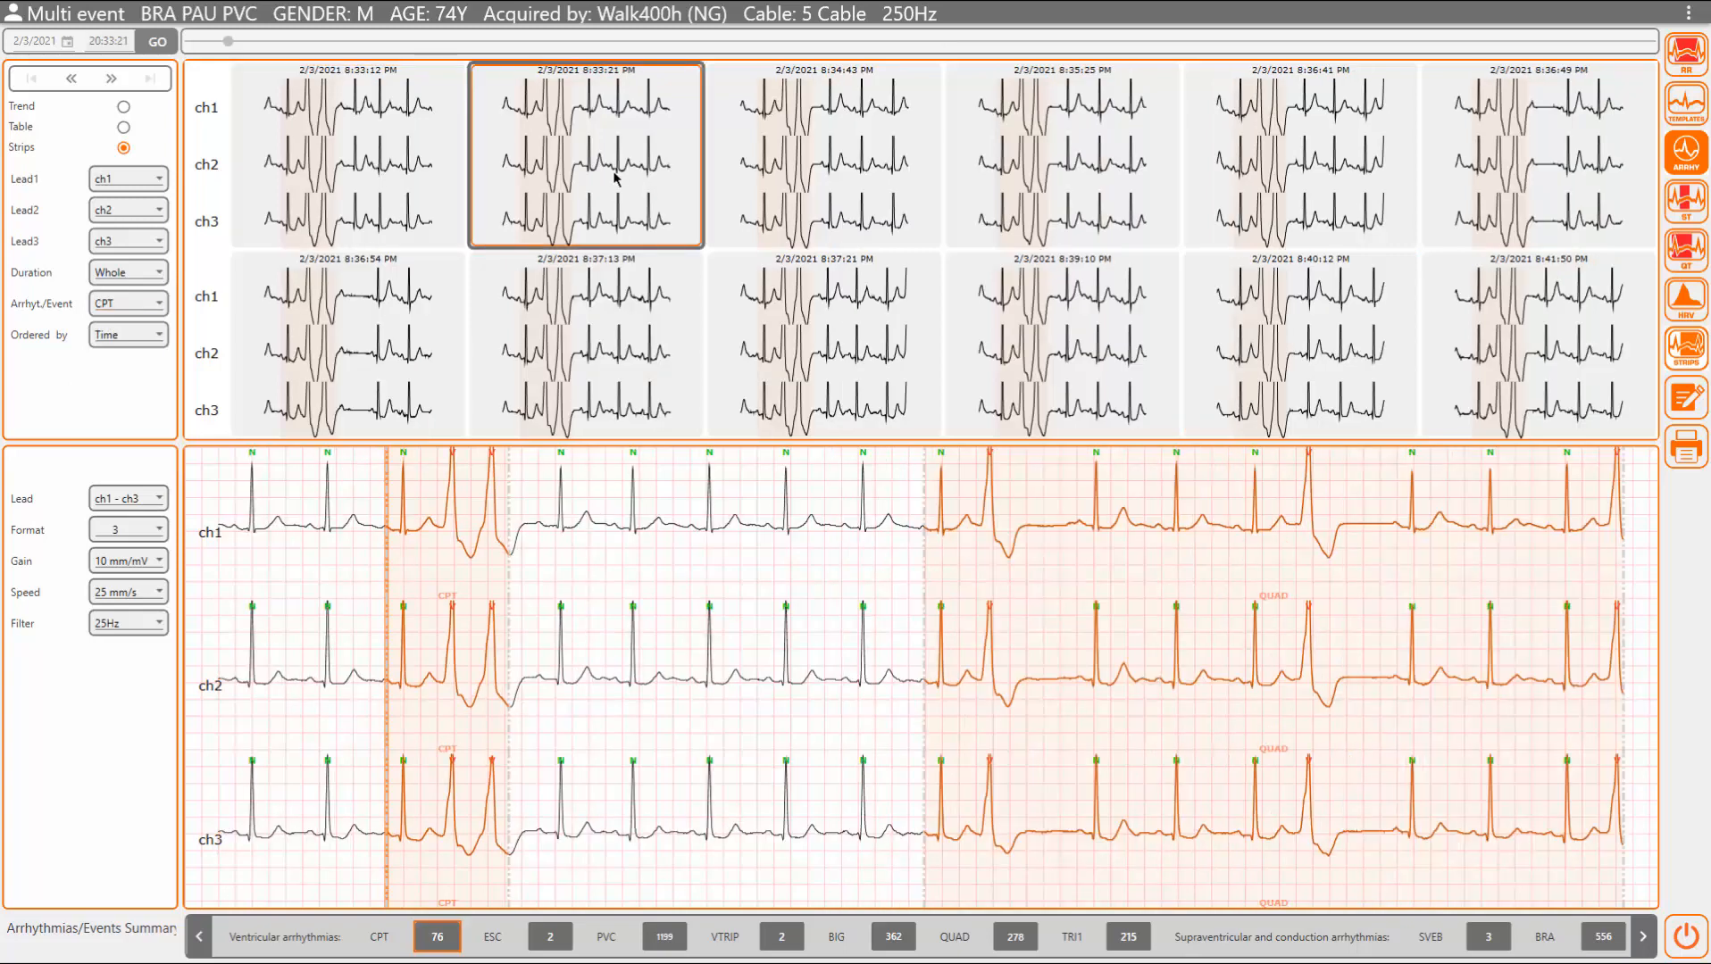
click(870, 177)
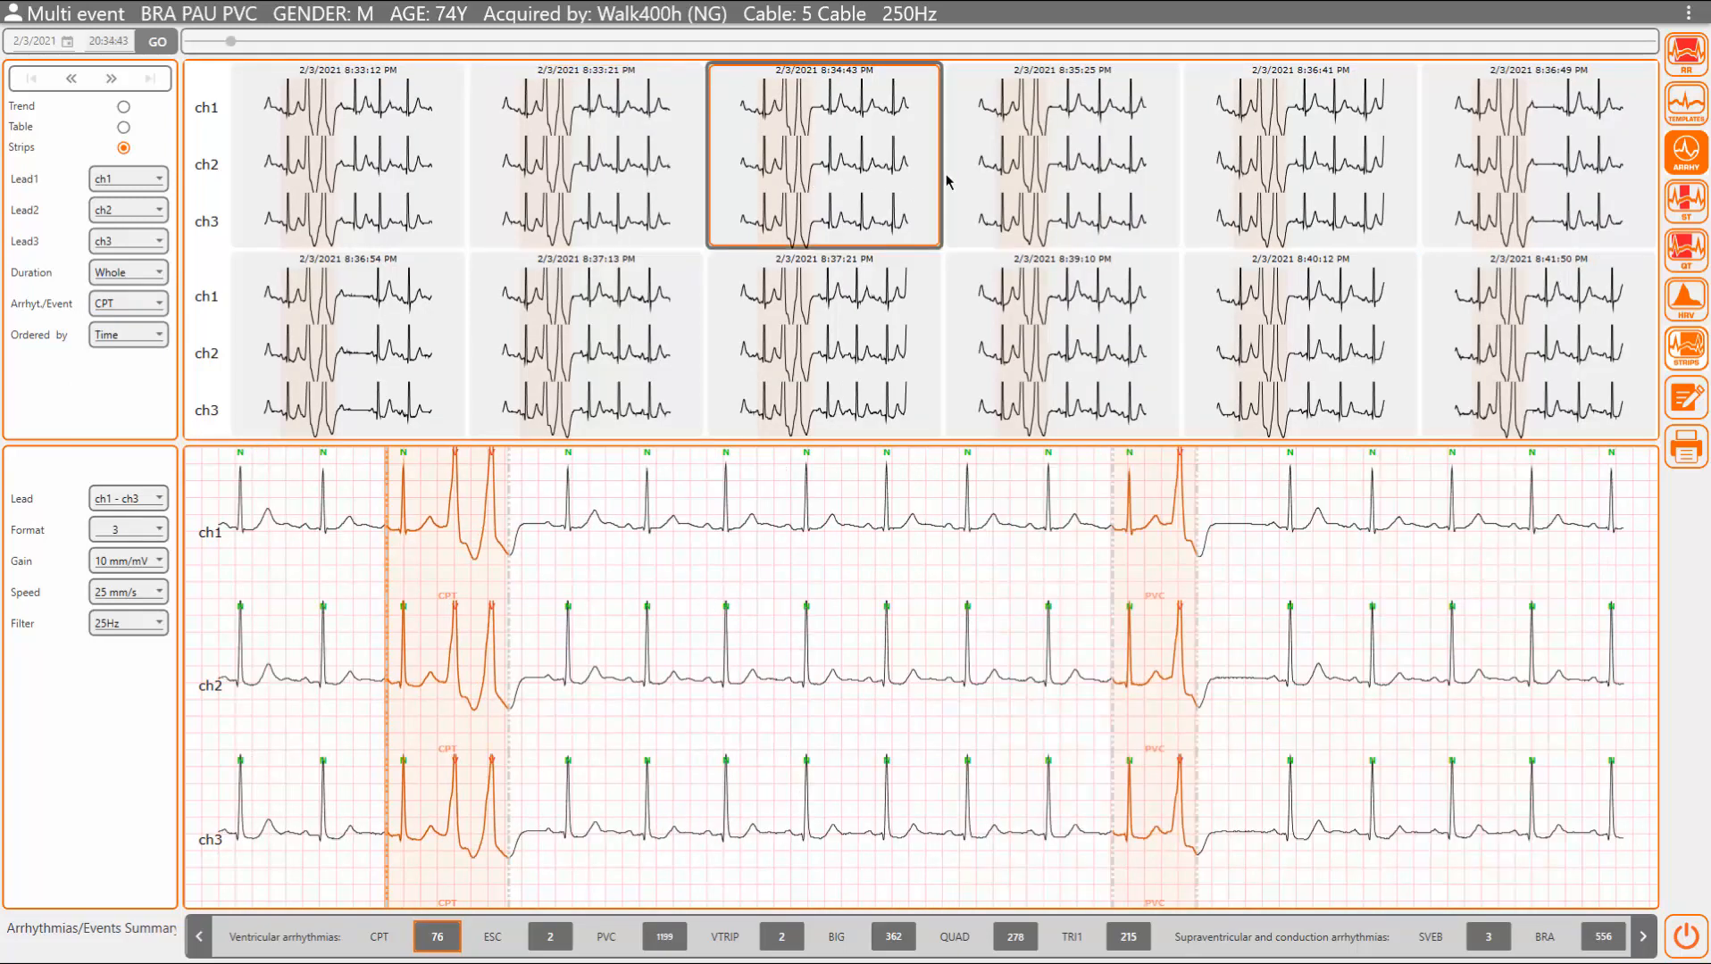
click(1175, 174)
click(1237, 177)
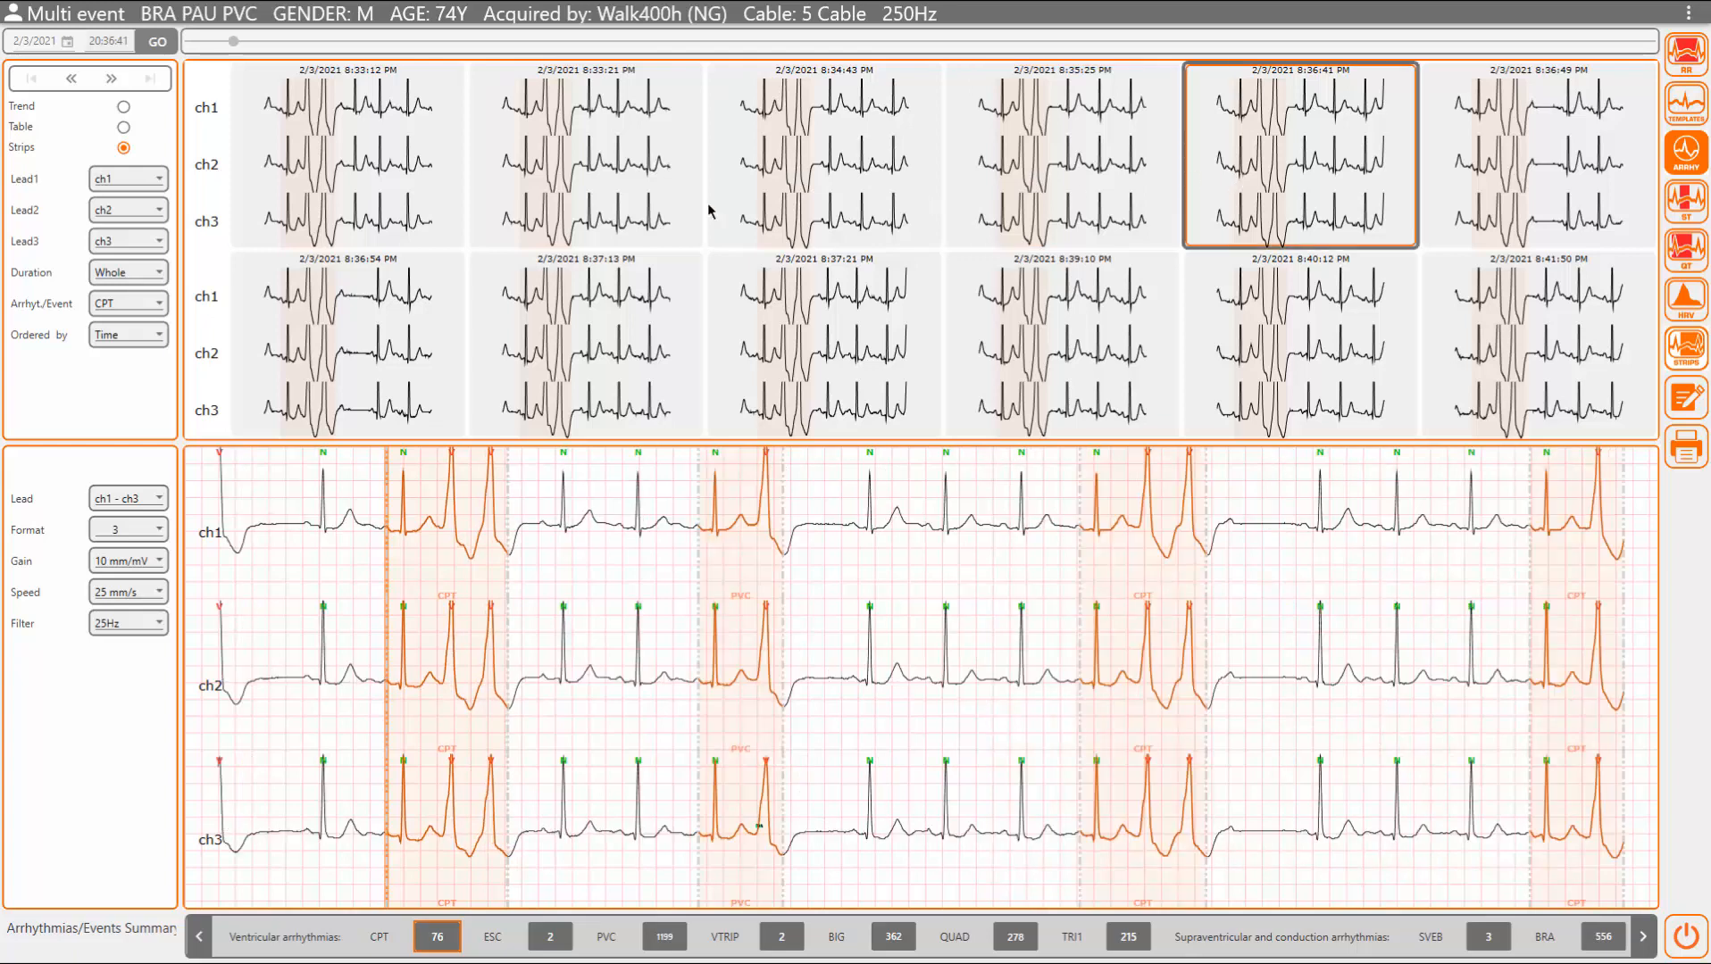
Step: Browse further CPT strips and examine the ECG of those at 11:47:53 PM, 11:48:24 PM and 11:45:02 PM
click(336, 204)
scroll(433, 268, down, 2)
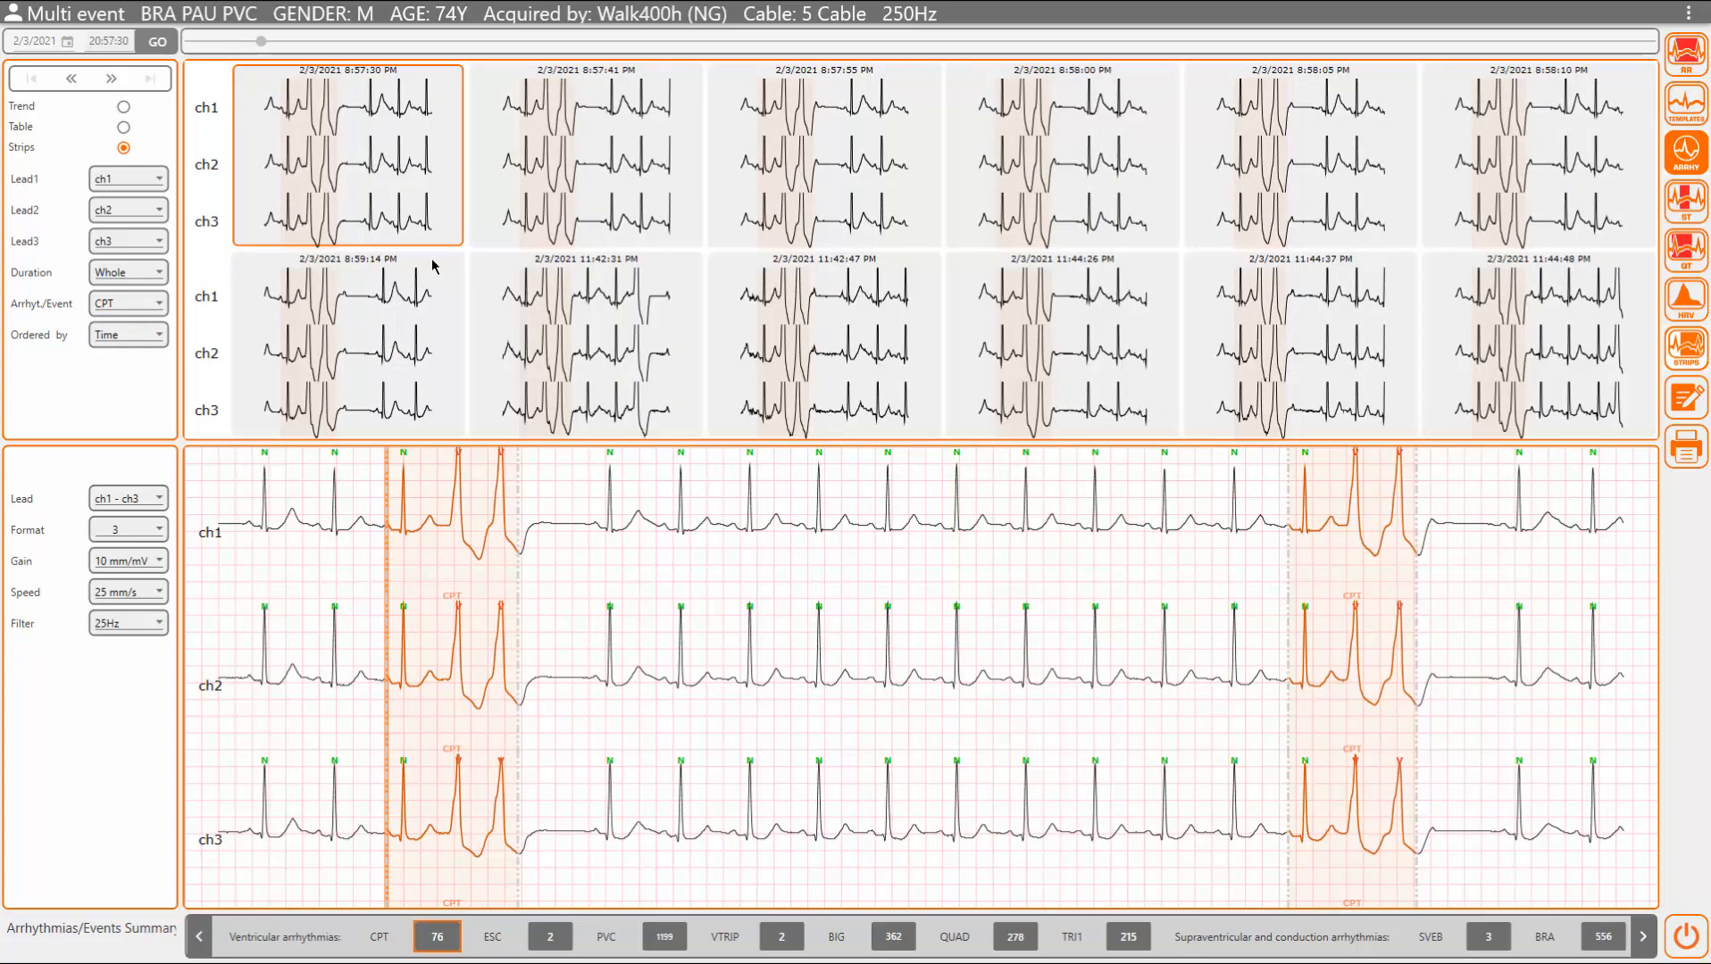
scroll(433, 267, up, 1)
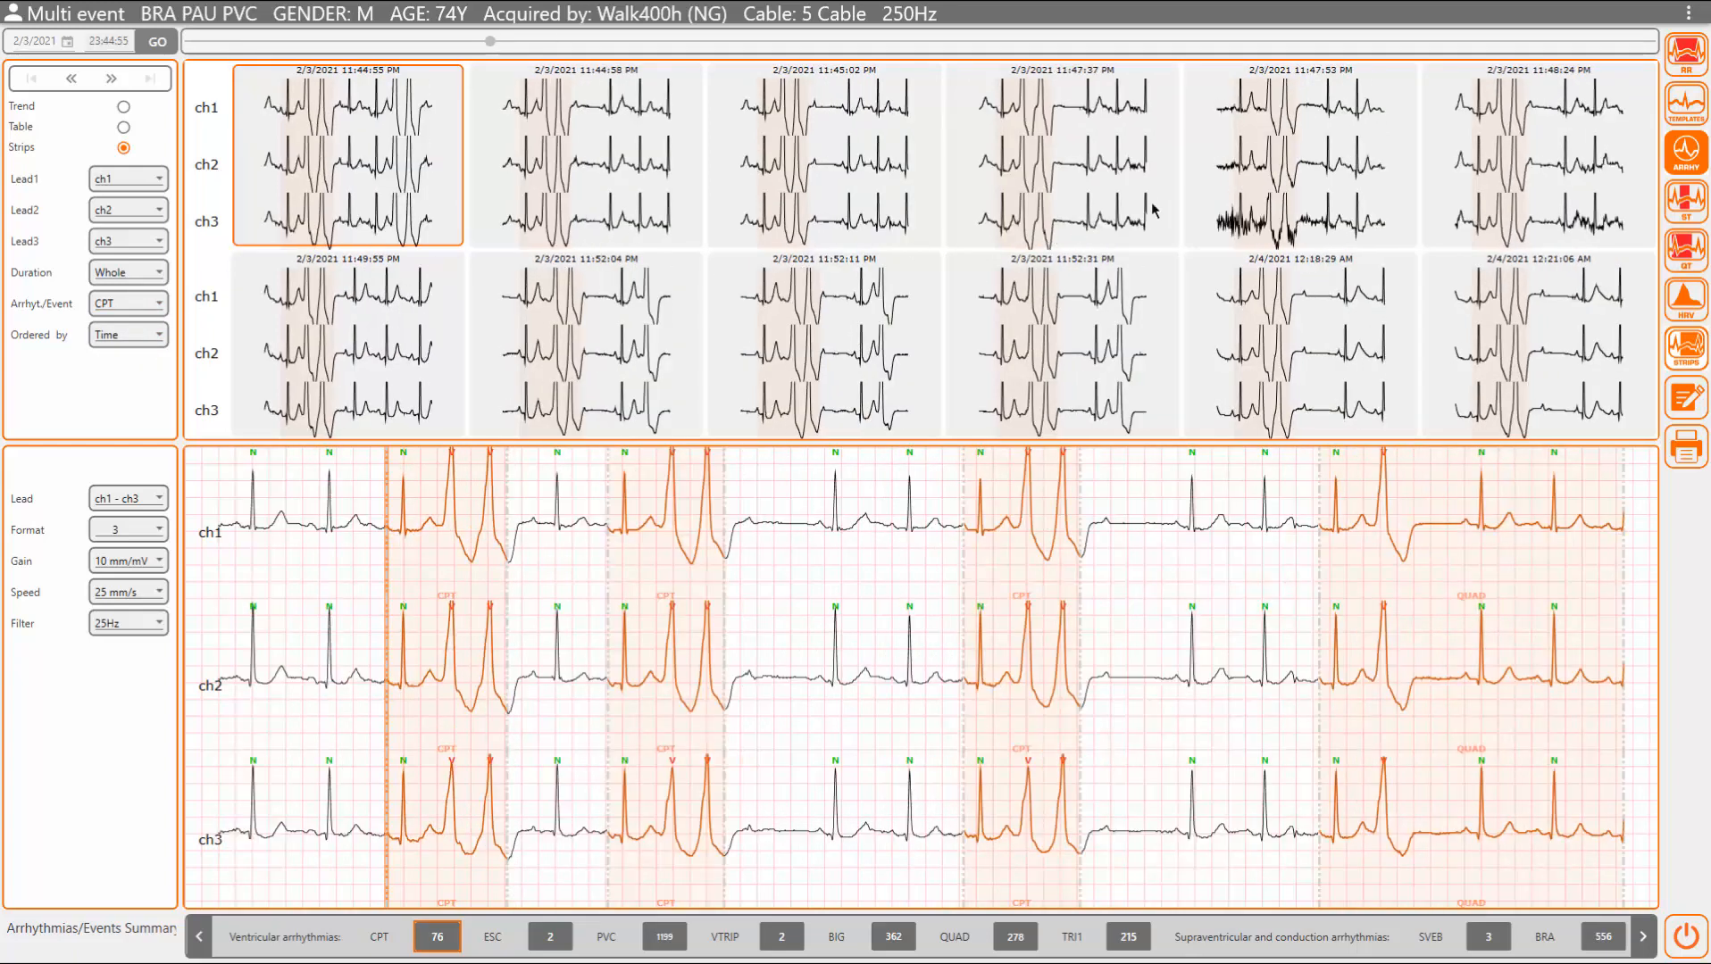
click(1221, 189)
click(1593, 194)
click(1059, 392)
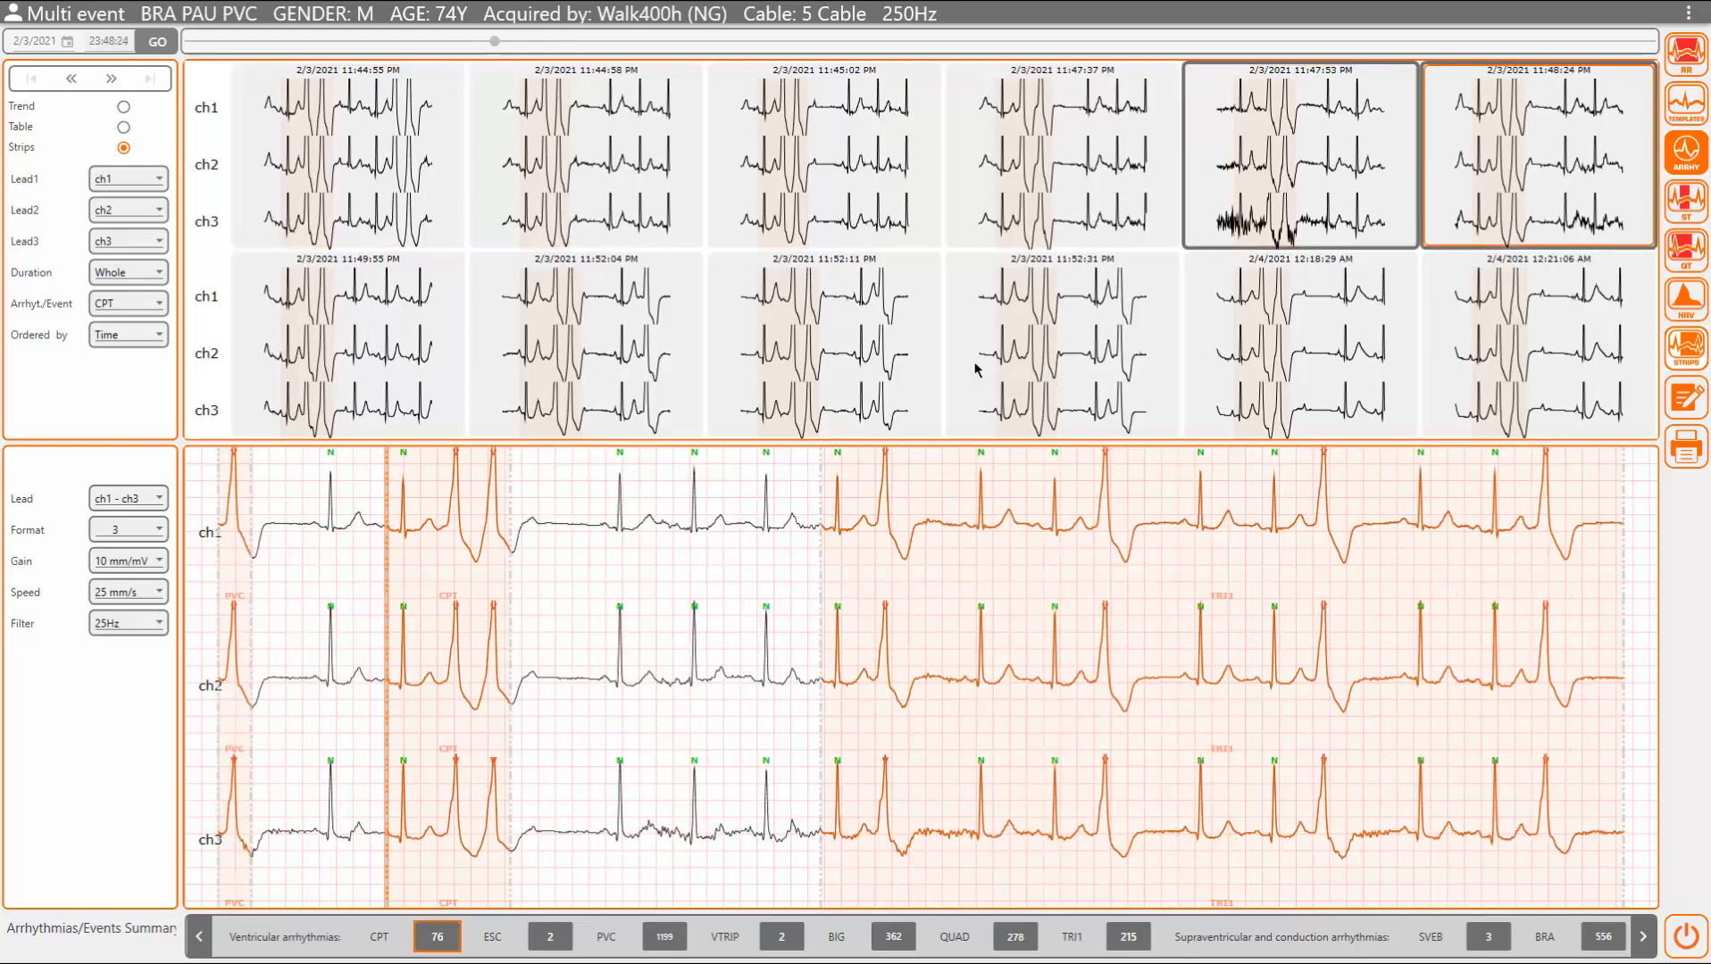
click(815, 361)
click(829, 181)
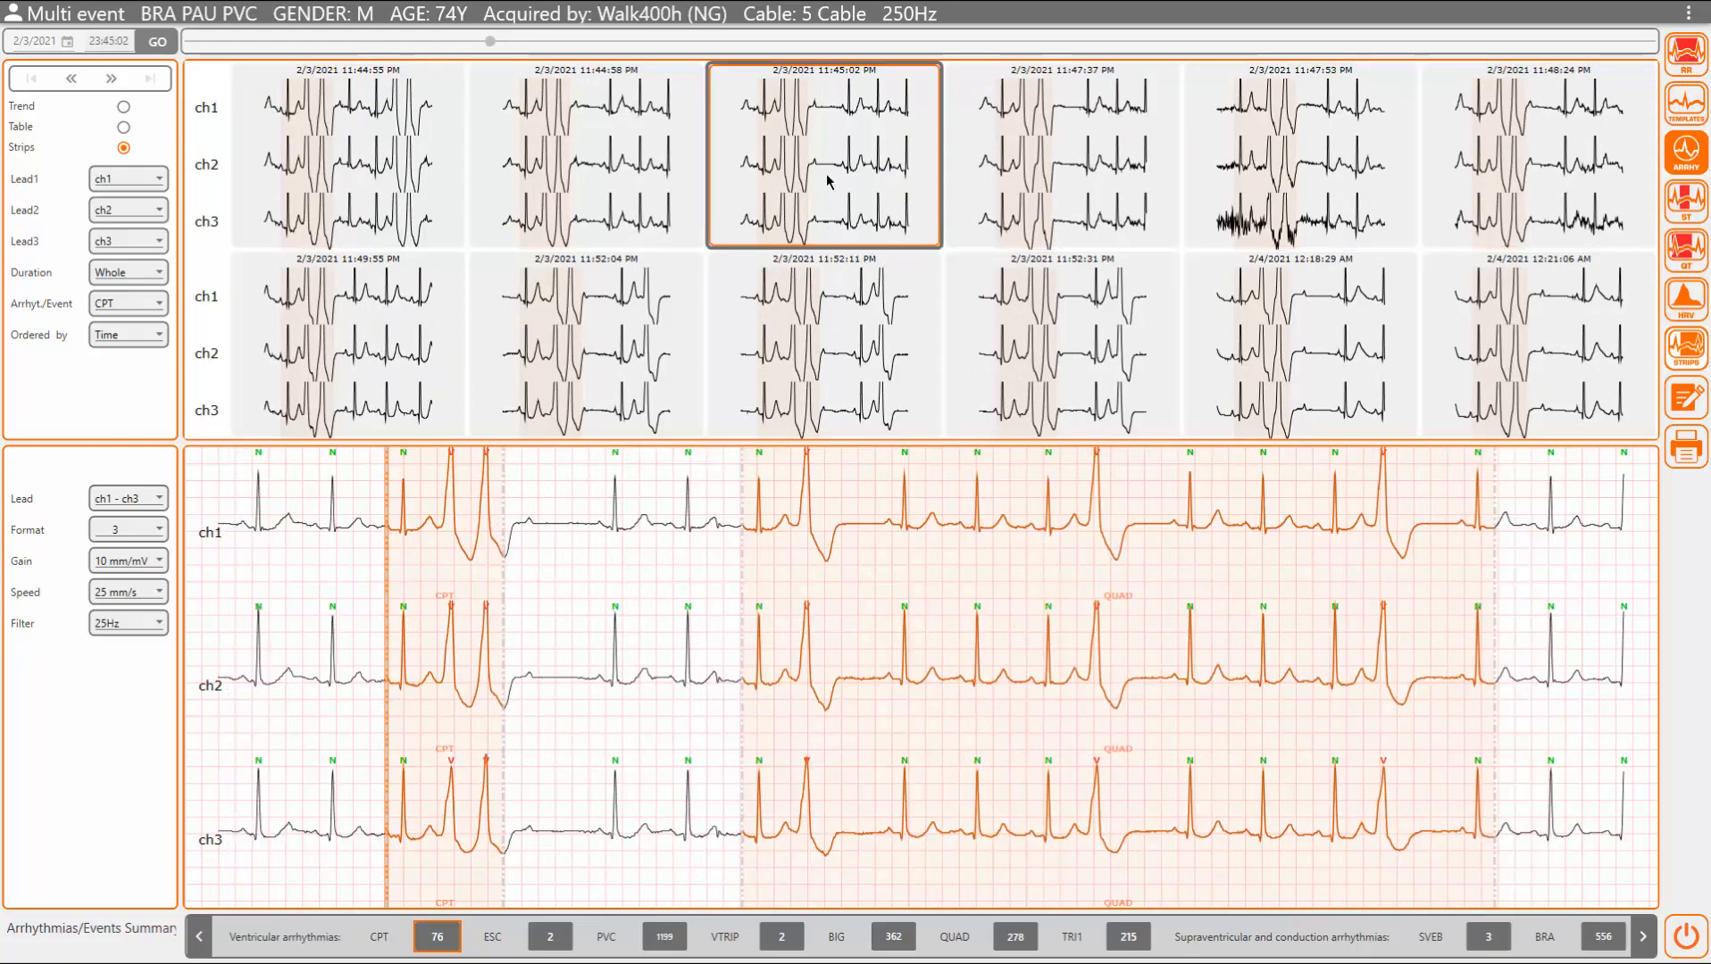
Step: Show the DEL event strips ordered by duration
click(157, 303)
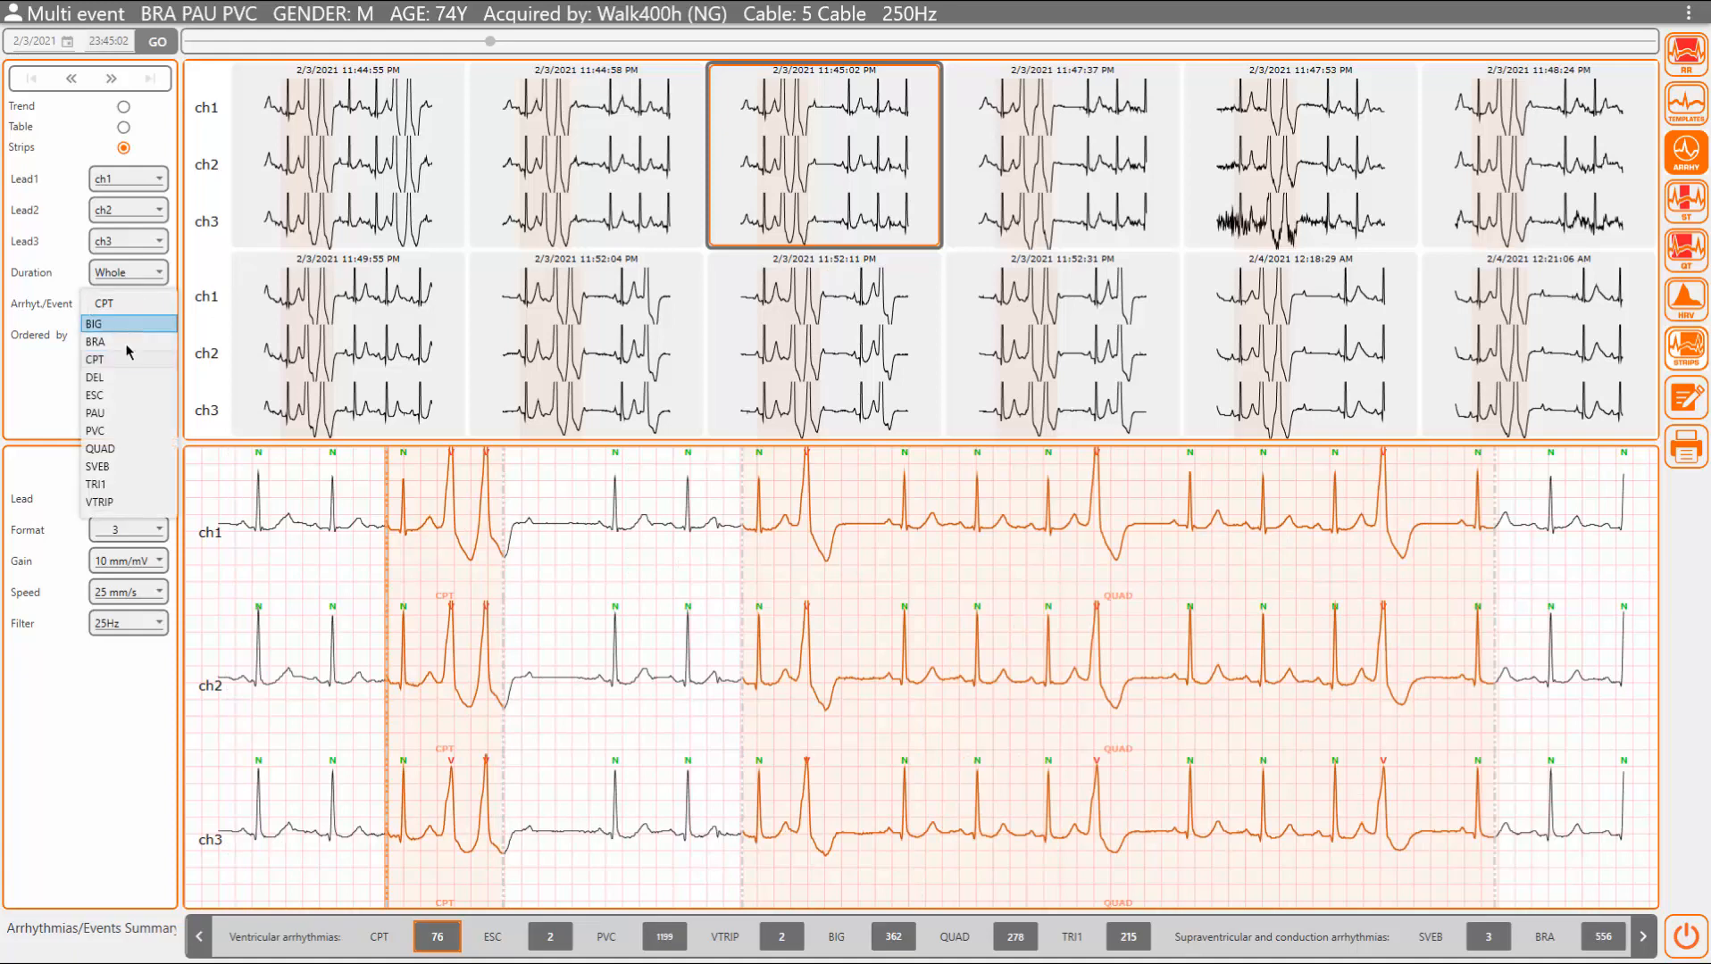
click(96, 376)
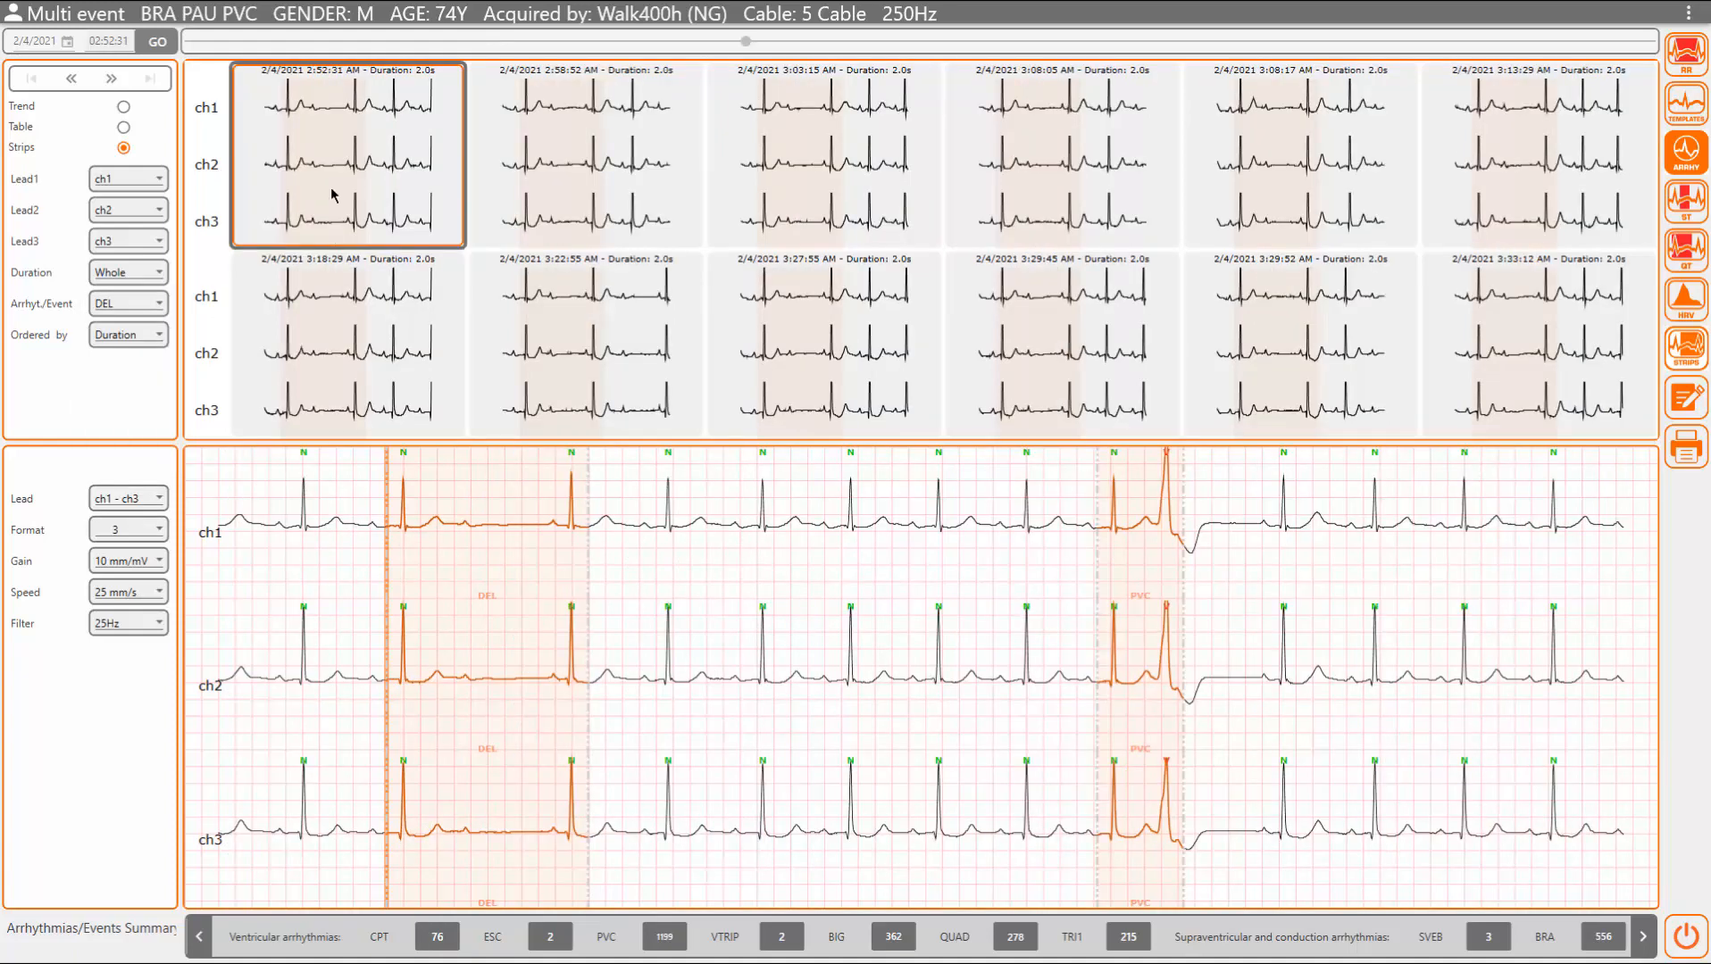
click(117, 339)
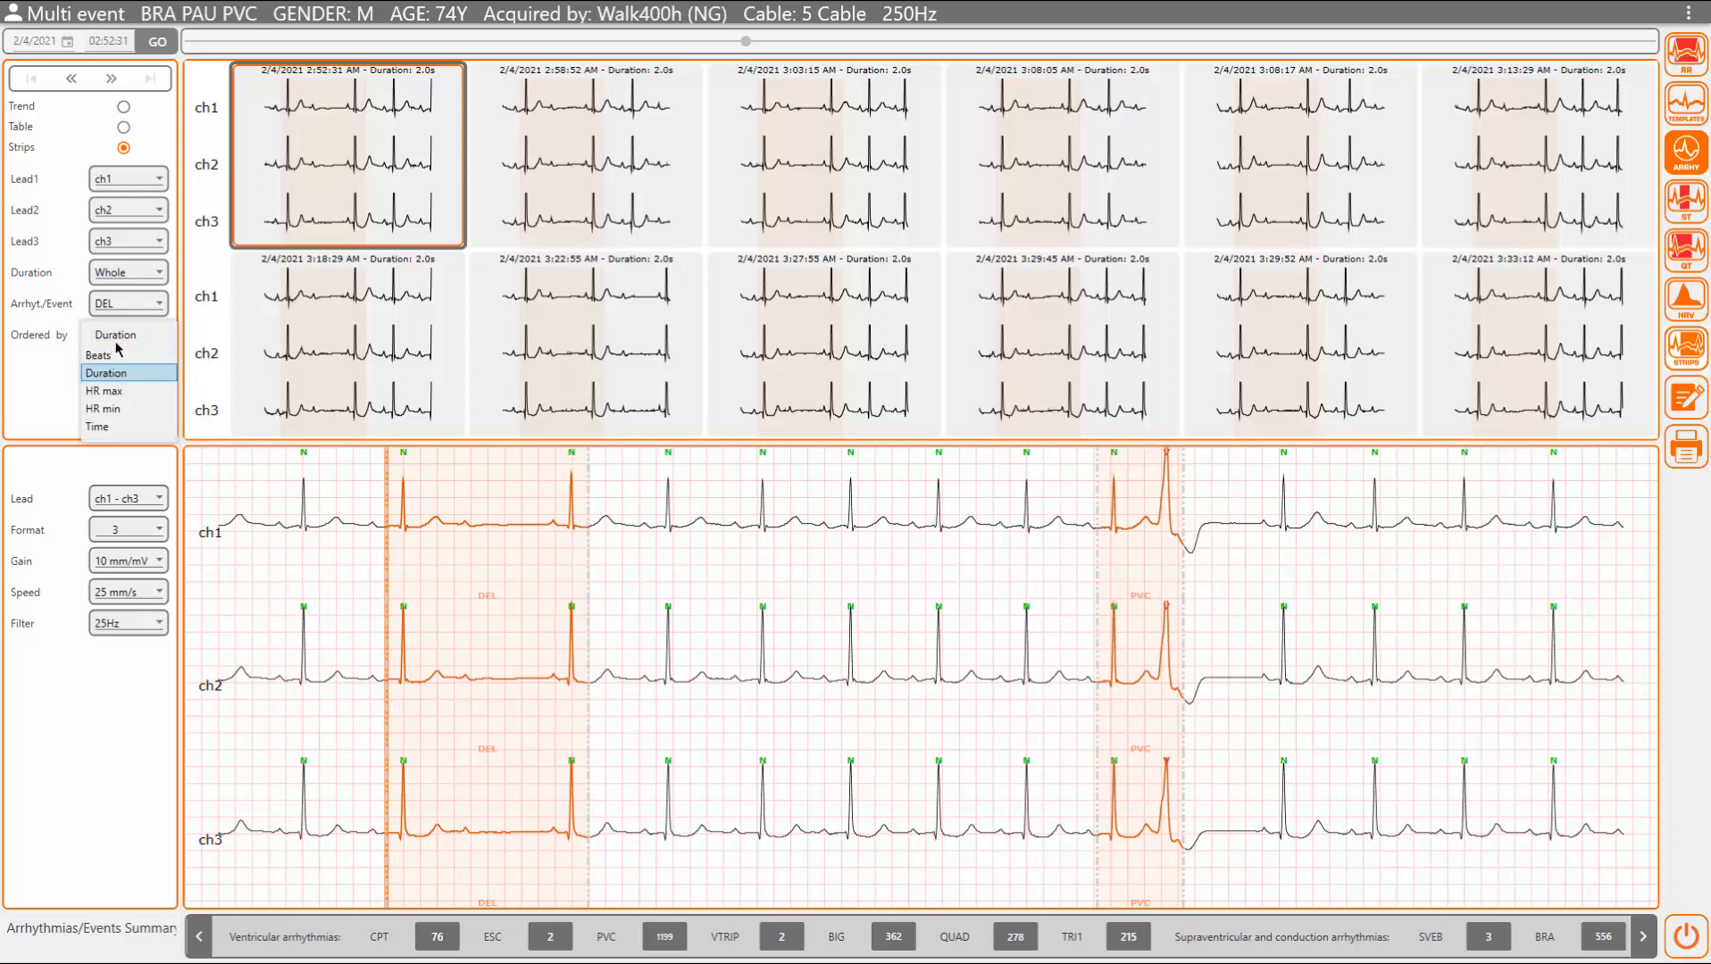
click(117, 374)
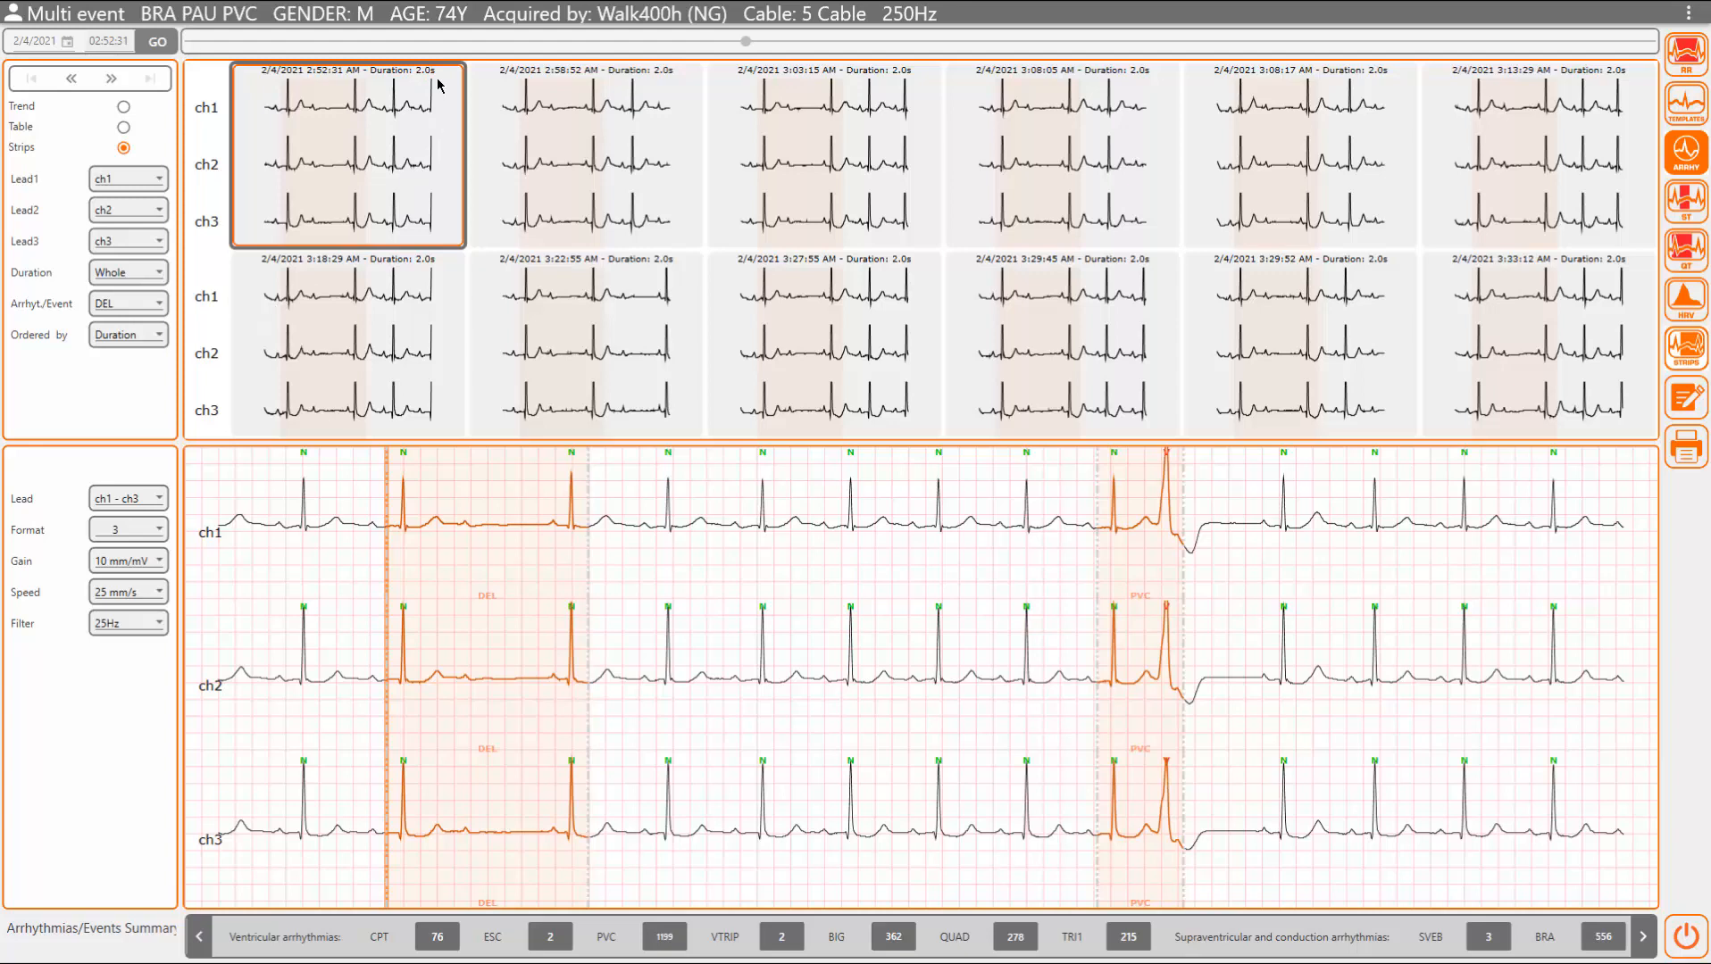
Step: Browse back and forth through the DEL strips and examine their ECG in the duration ordering
scroll(597, 233, down, 1)
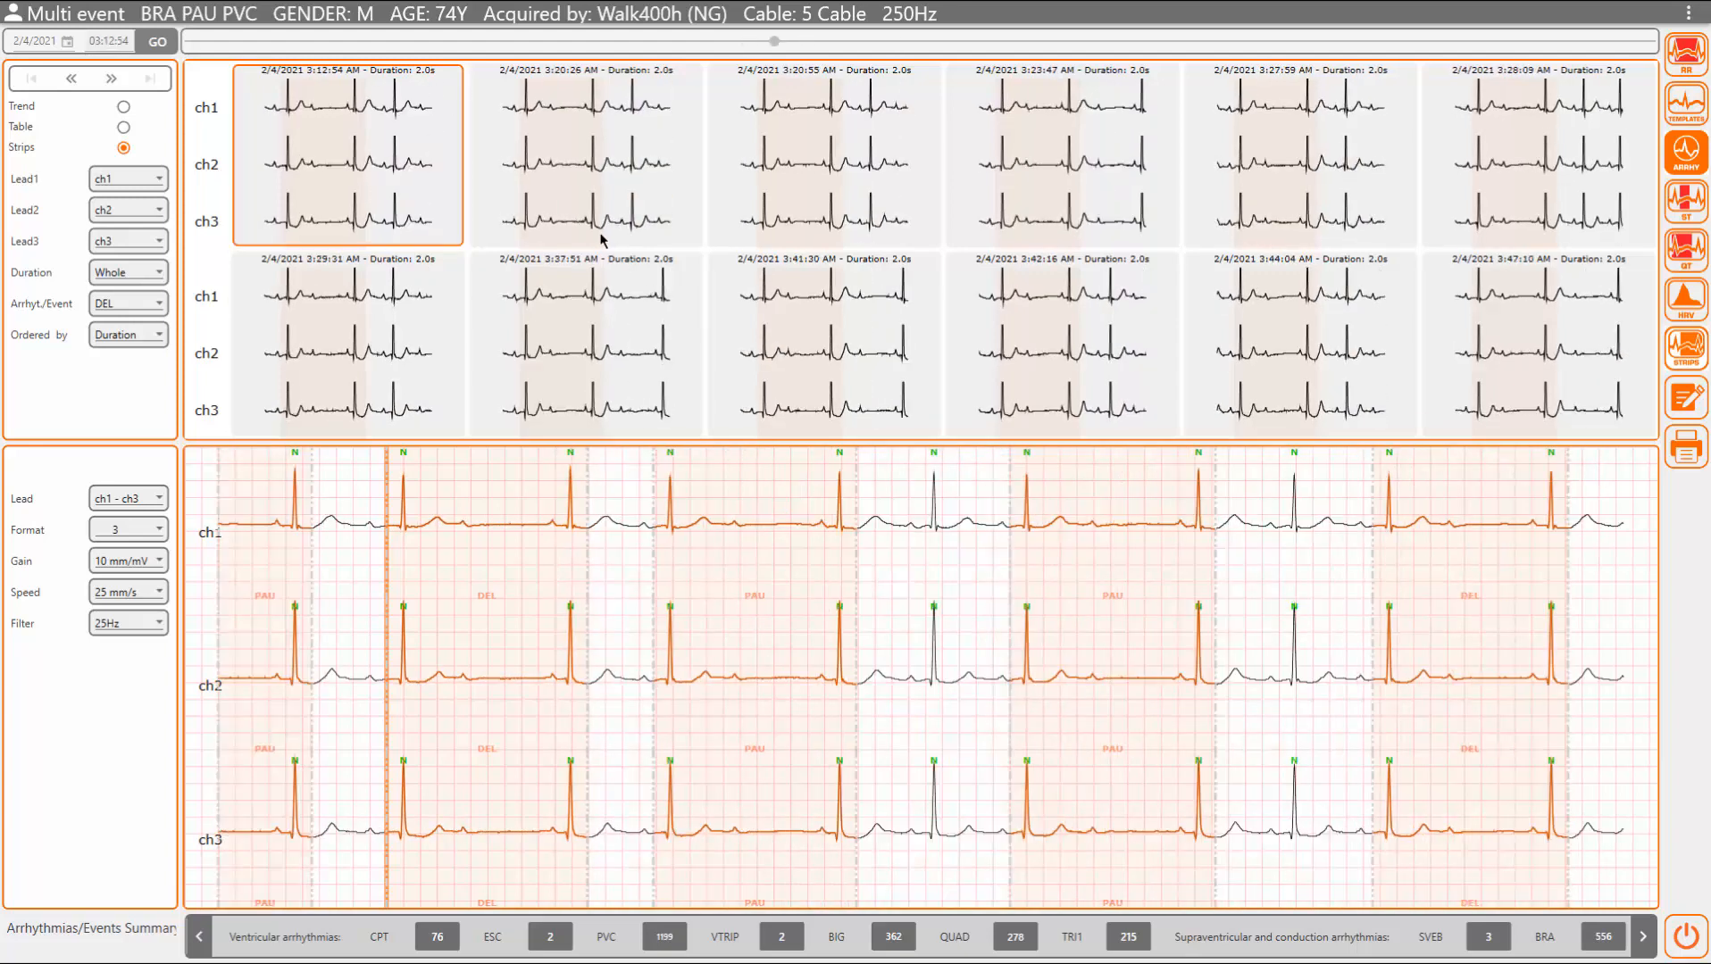
scroll(601, 239, down, 3)
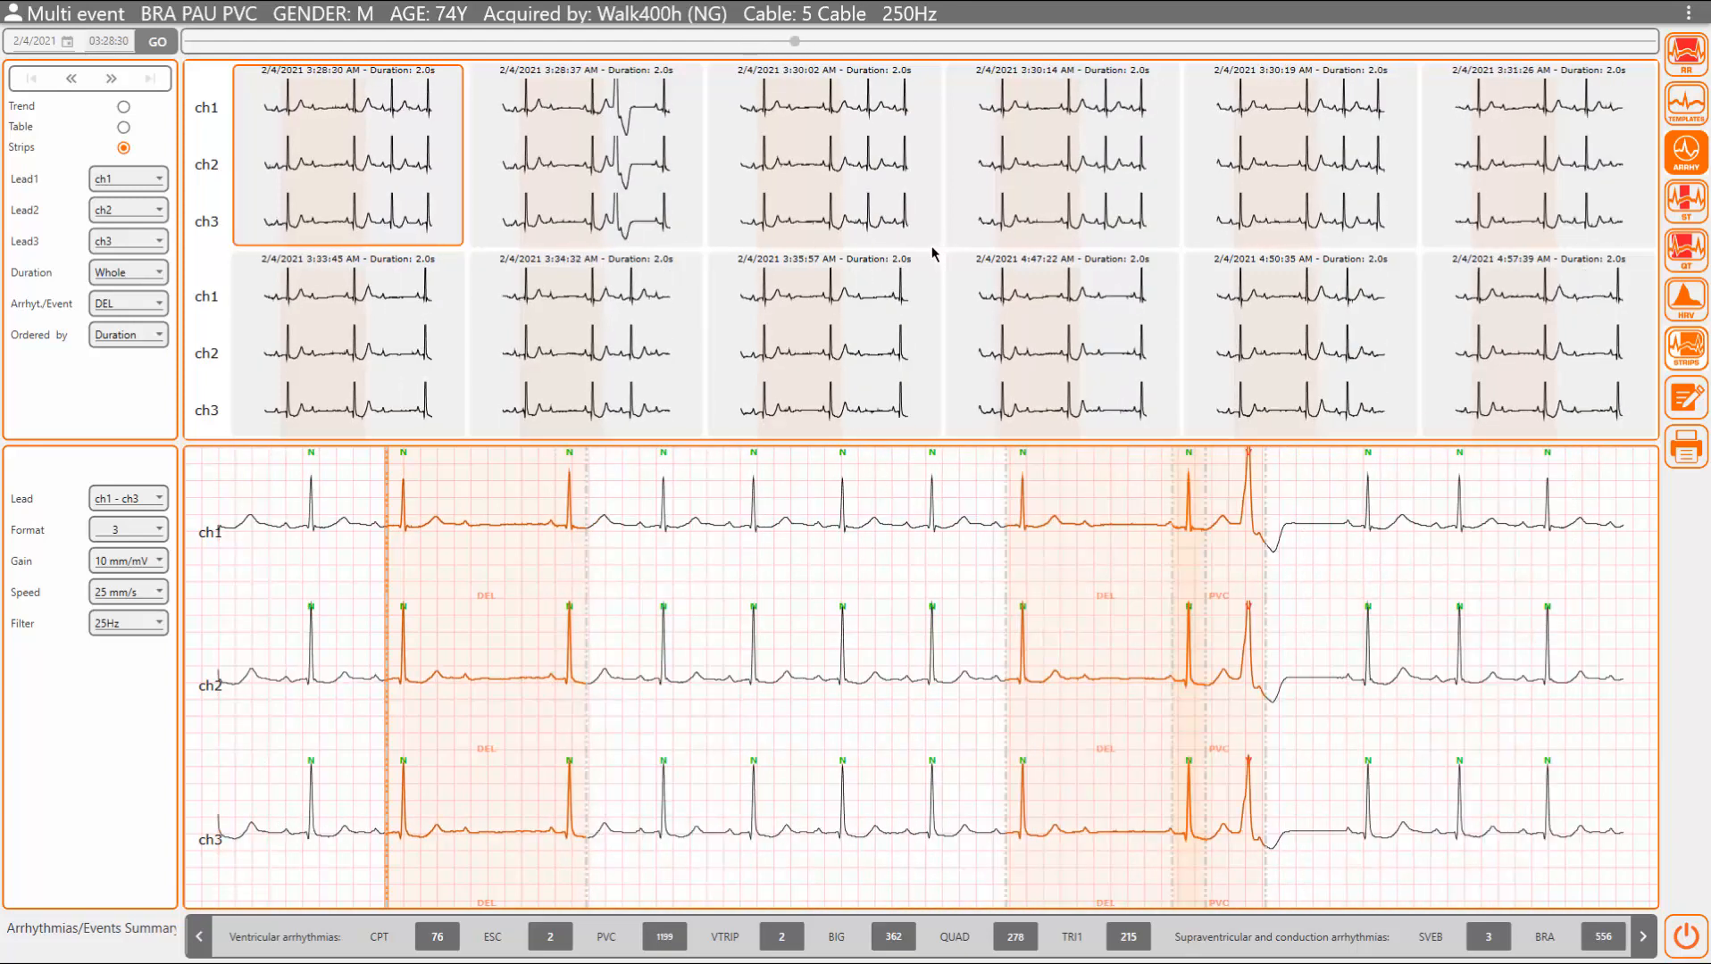
scroll(933, 254, up, 4)
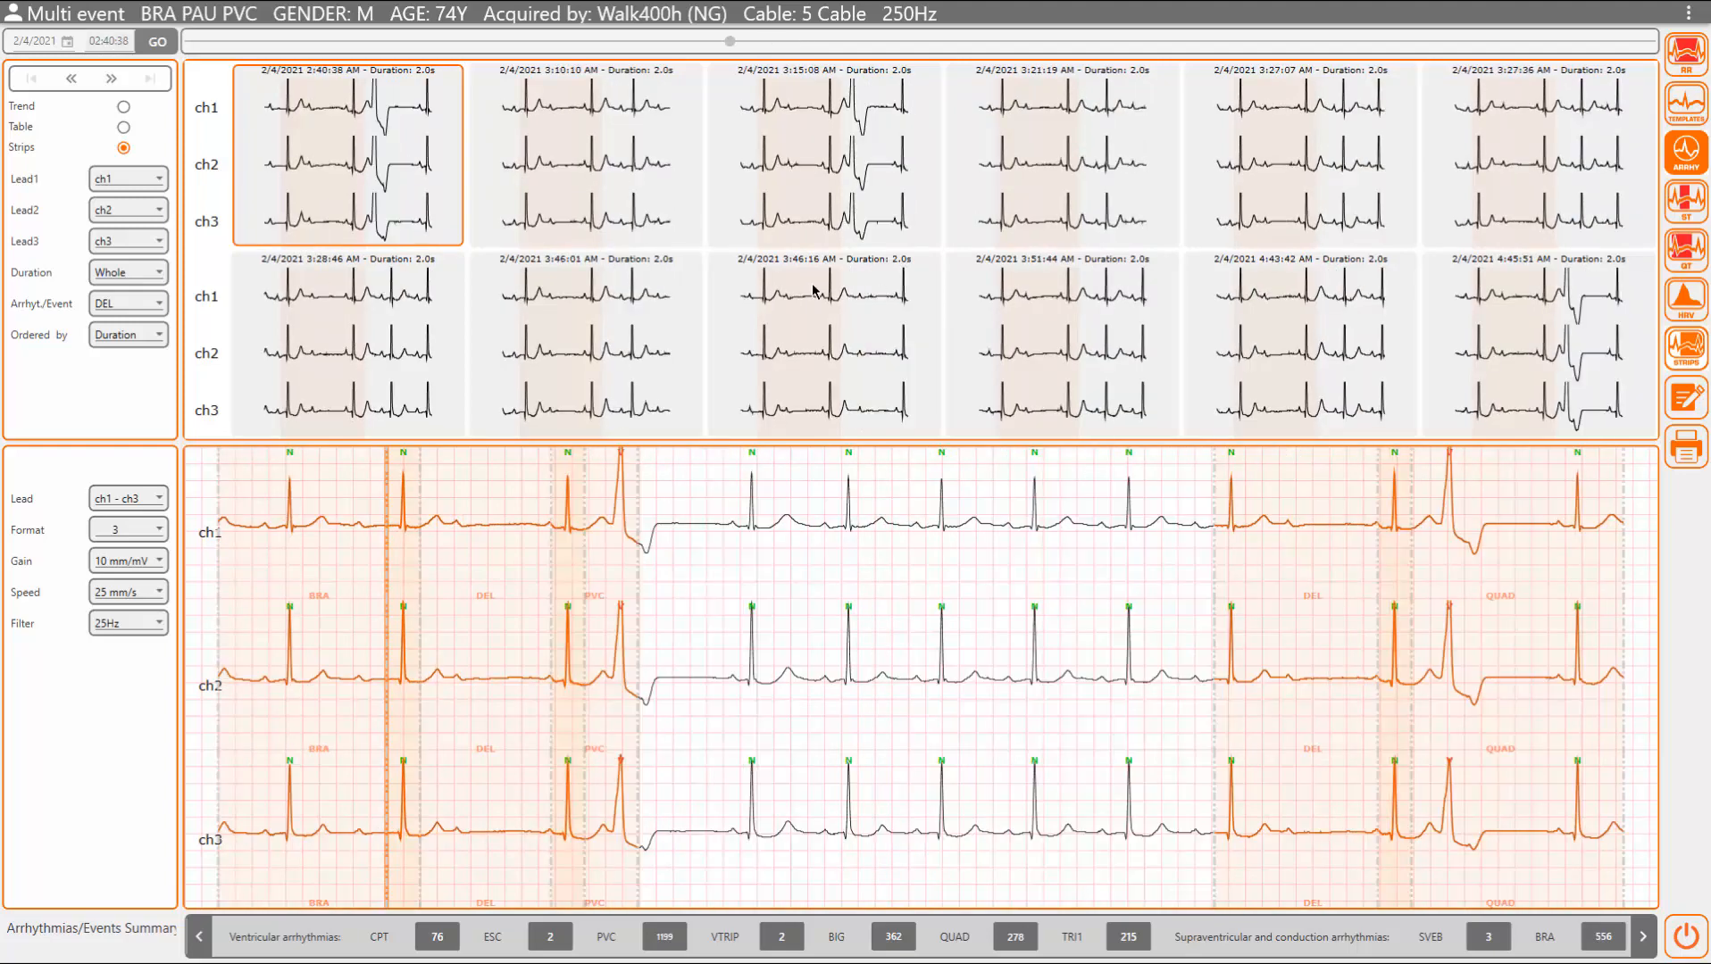
scroll(814, 290, down, 3)
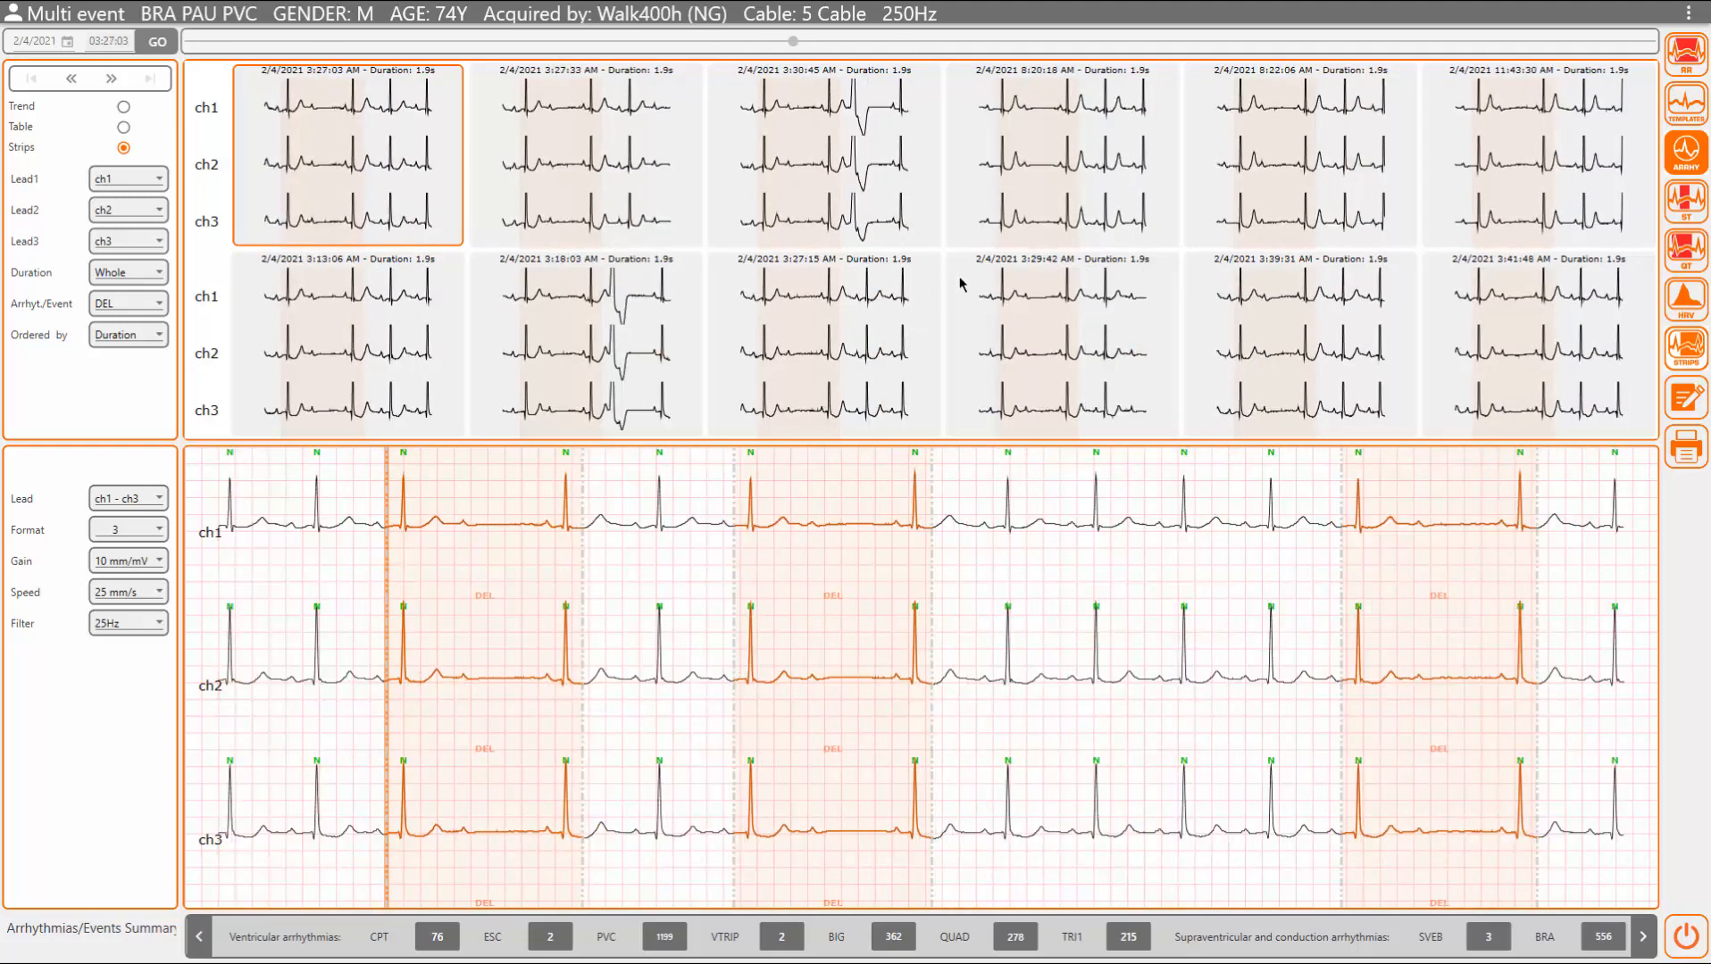
scroll(386, 258, up, 4)
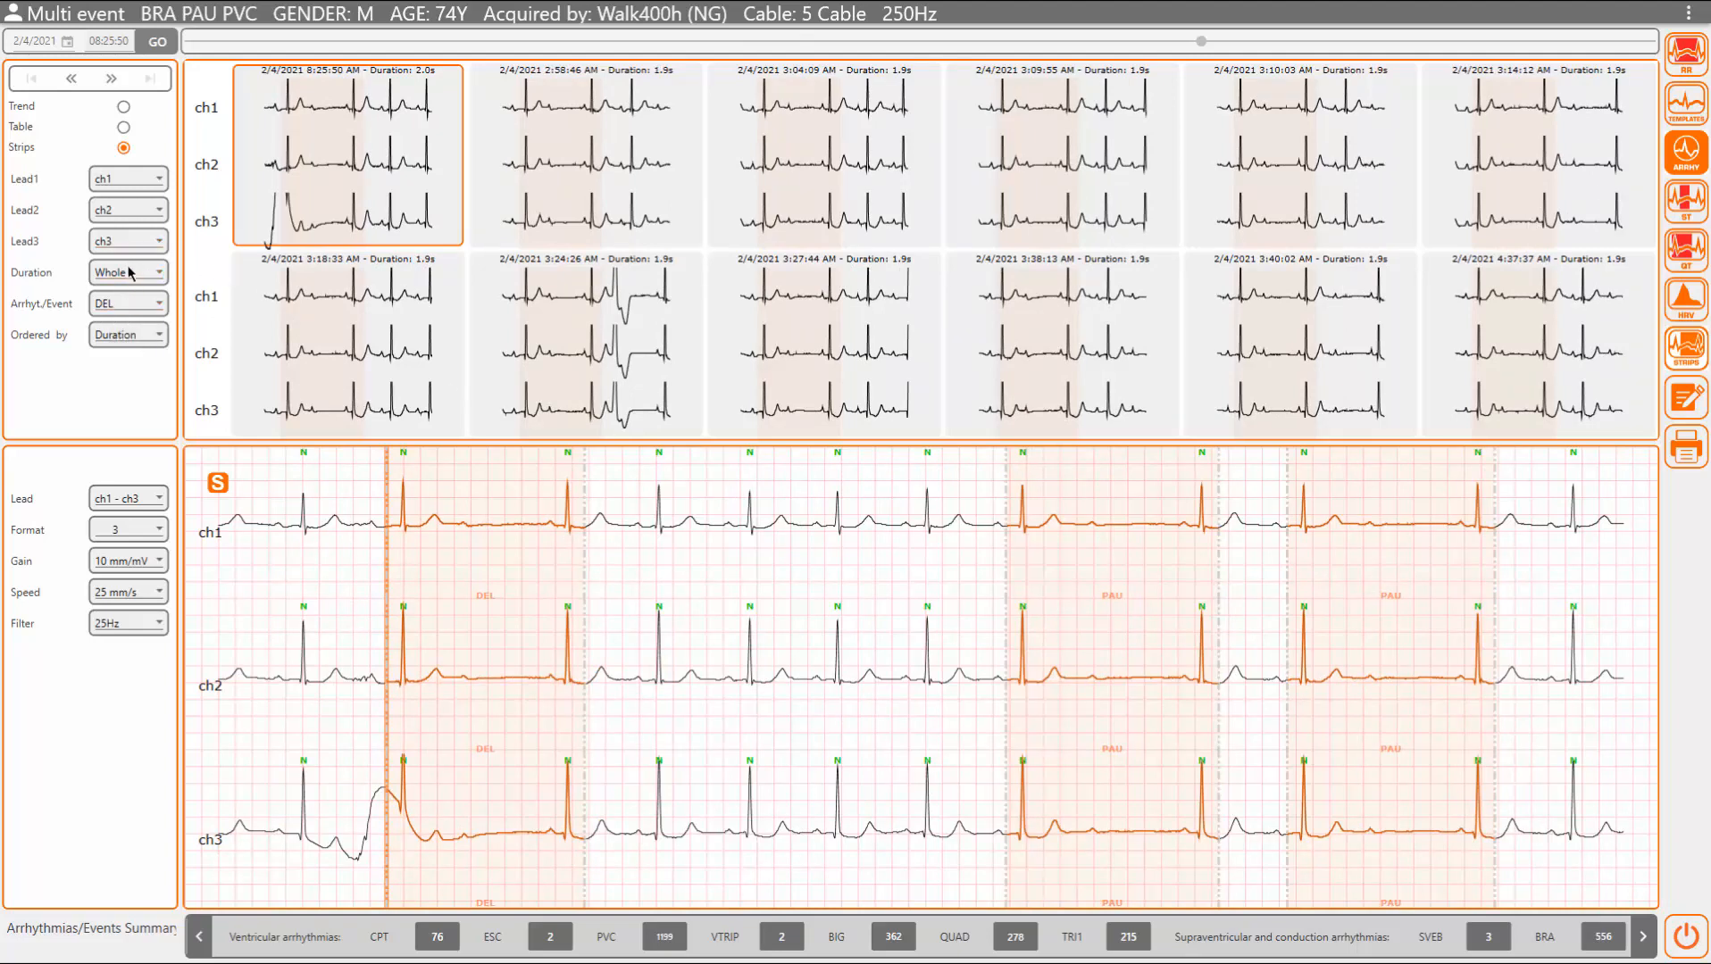
Step: Show the PAU strips, compare the 4:54:09 AM and 7:55:56 AM events, and place the ECG cursor on the unlabelled beat at 4:54:09 AM
click(118, 305)
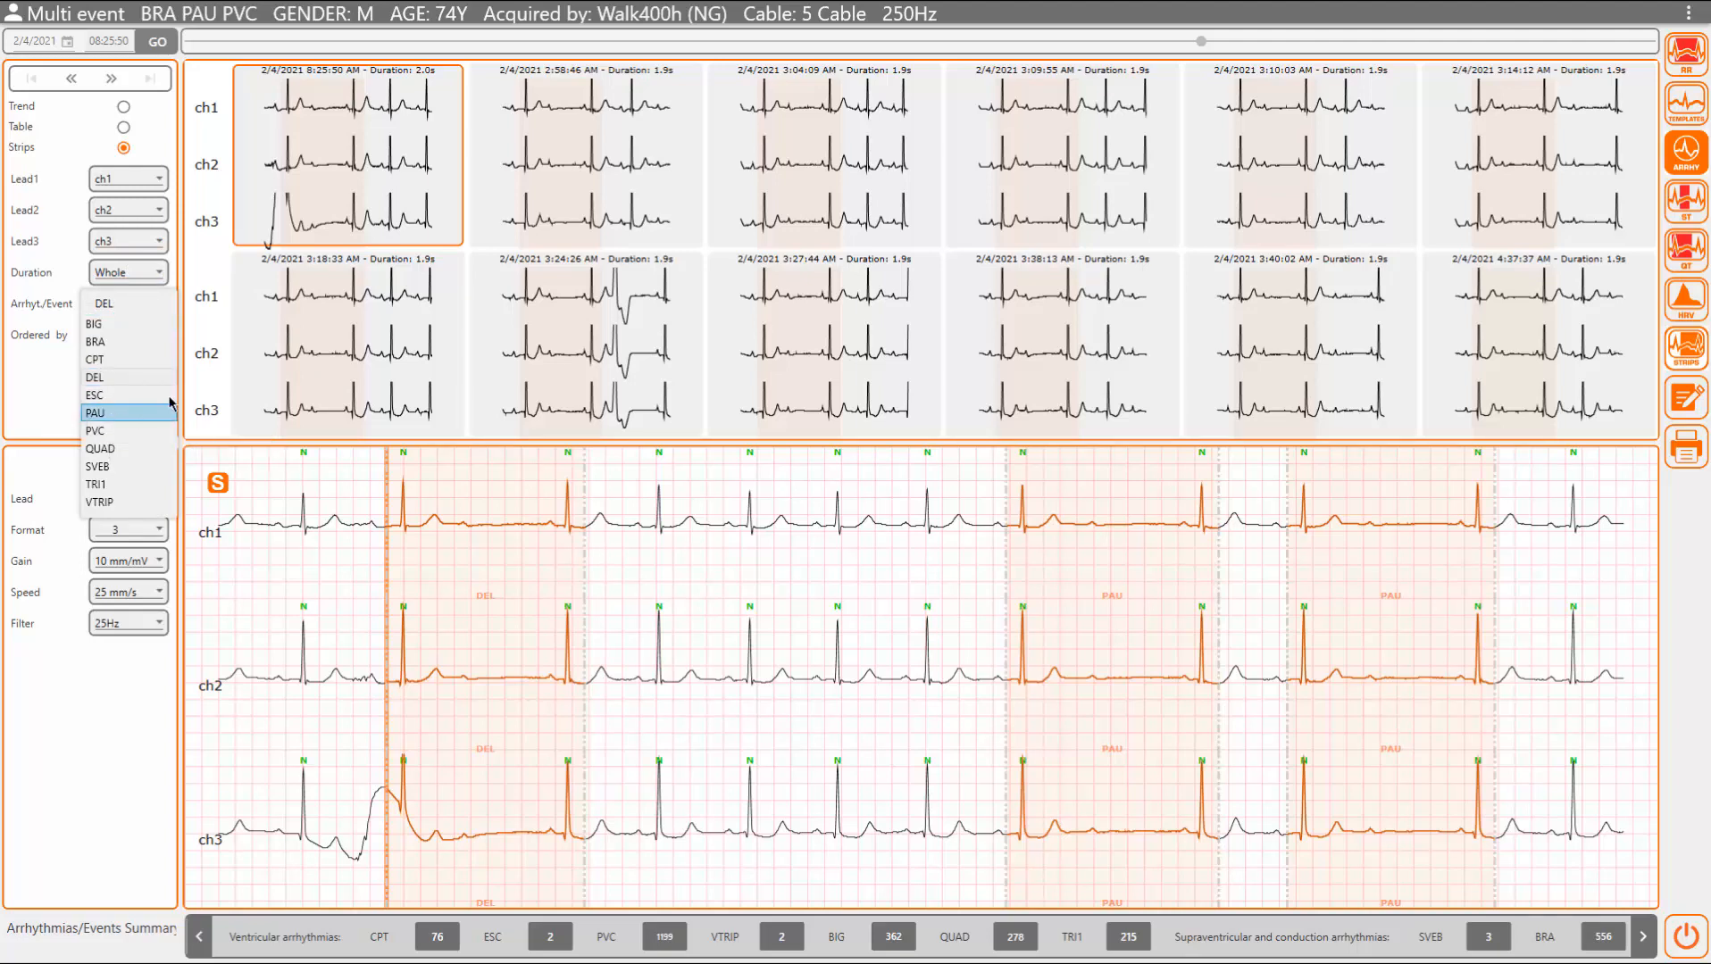
click(366, 189)
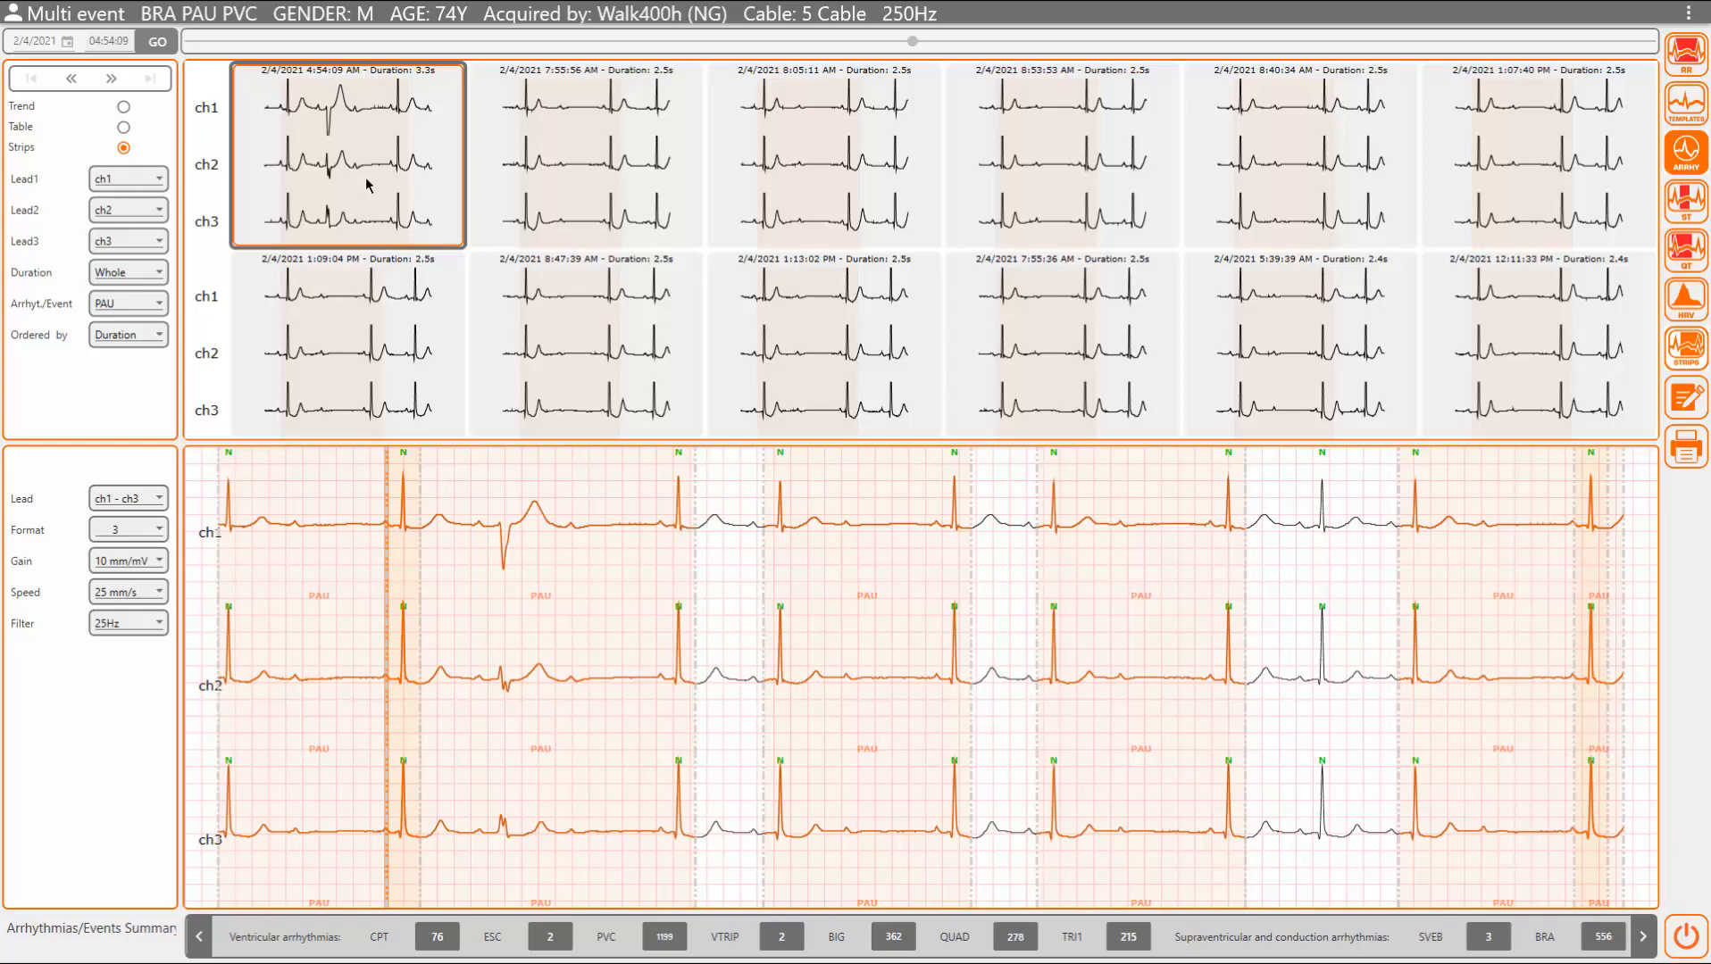
click(572, 201)
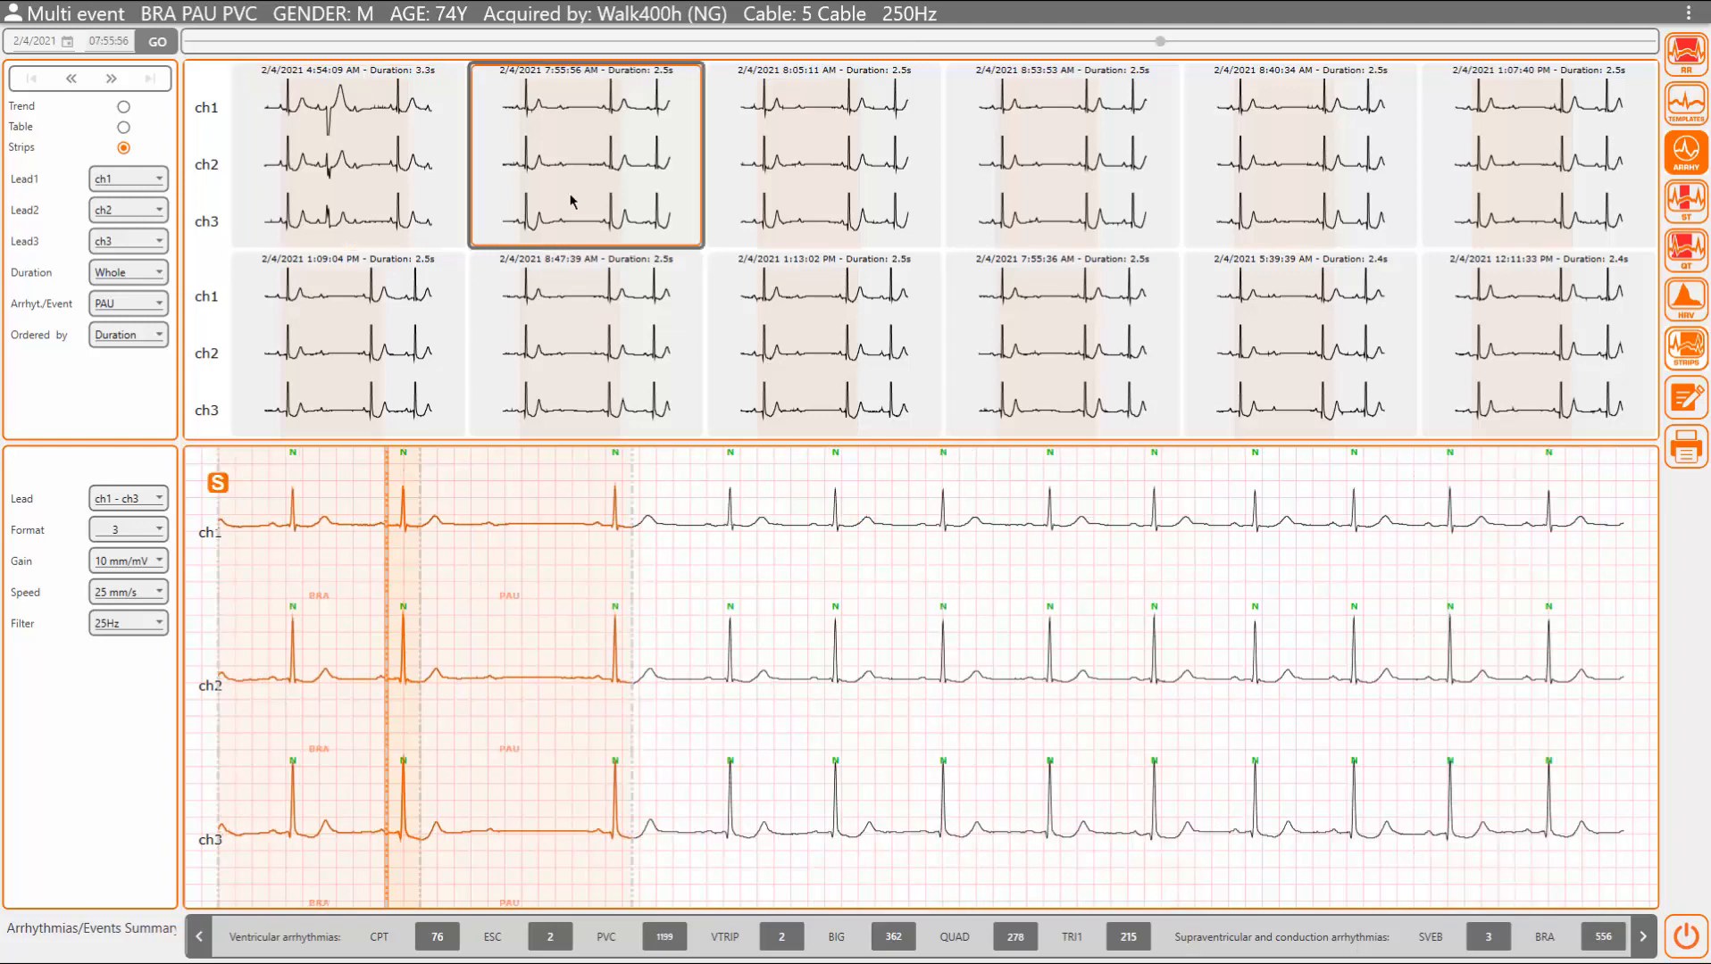
click(386, 194)
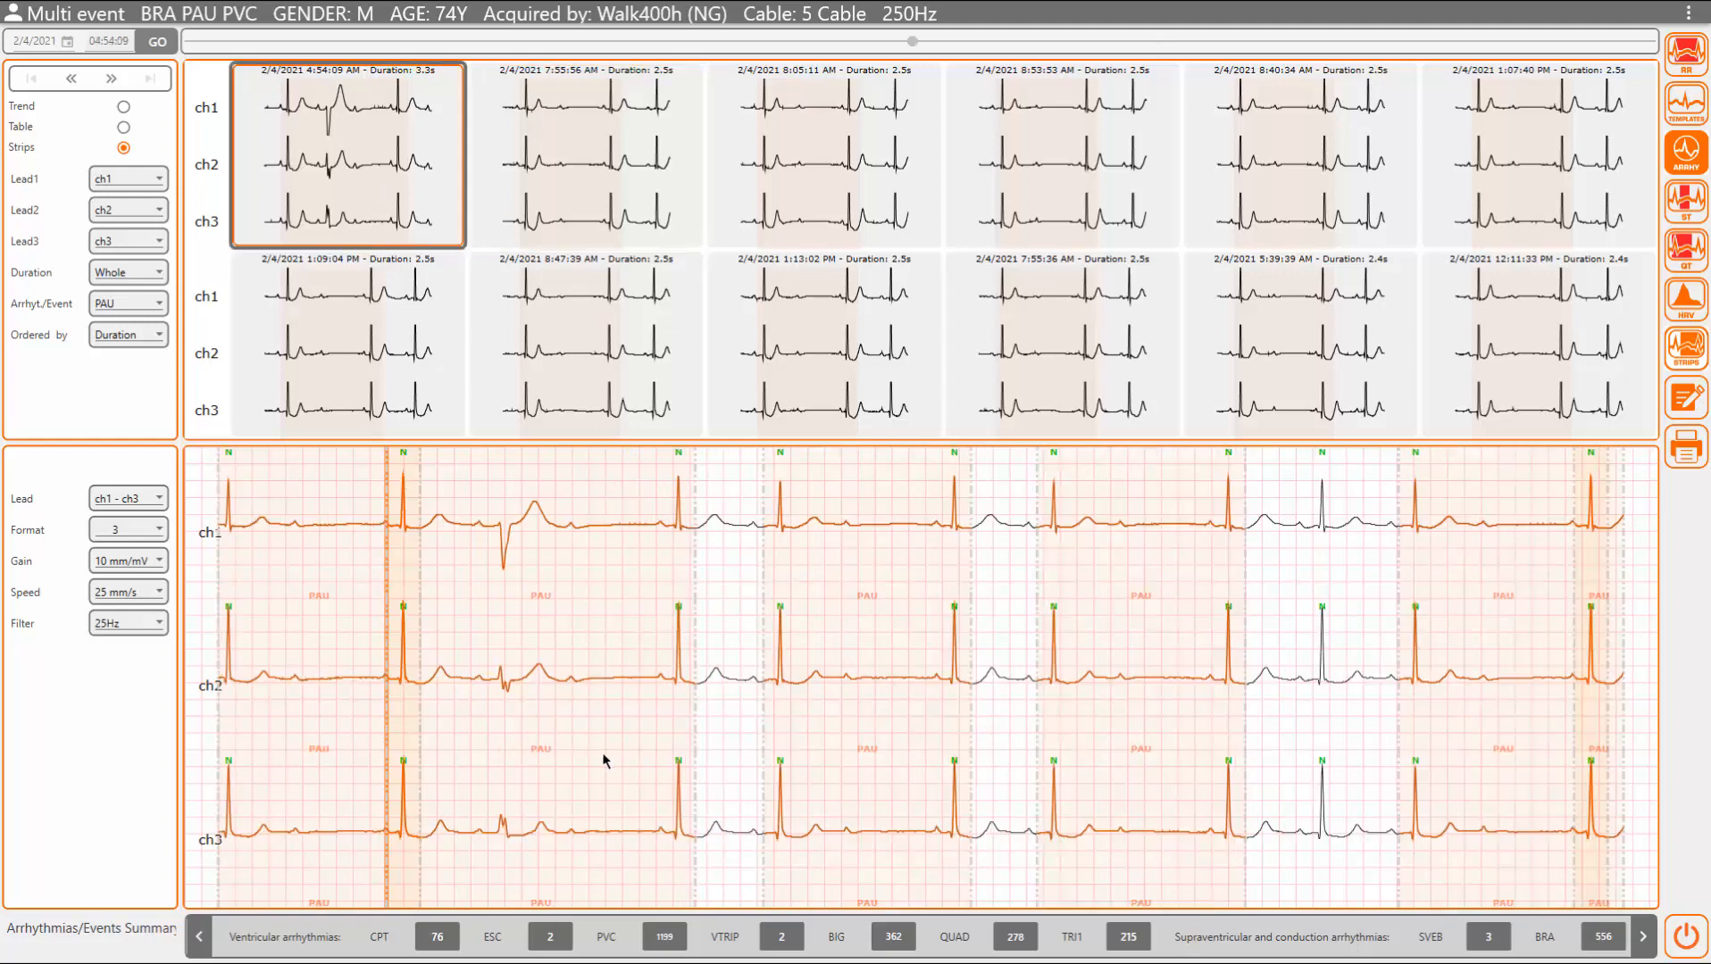
click(505, 678)
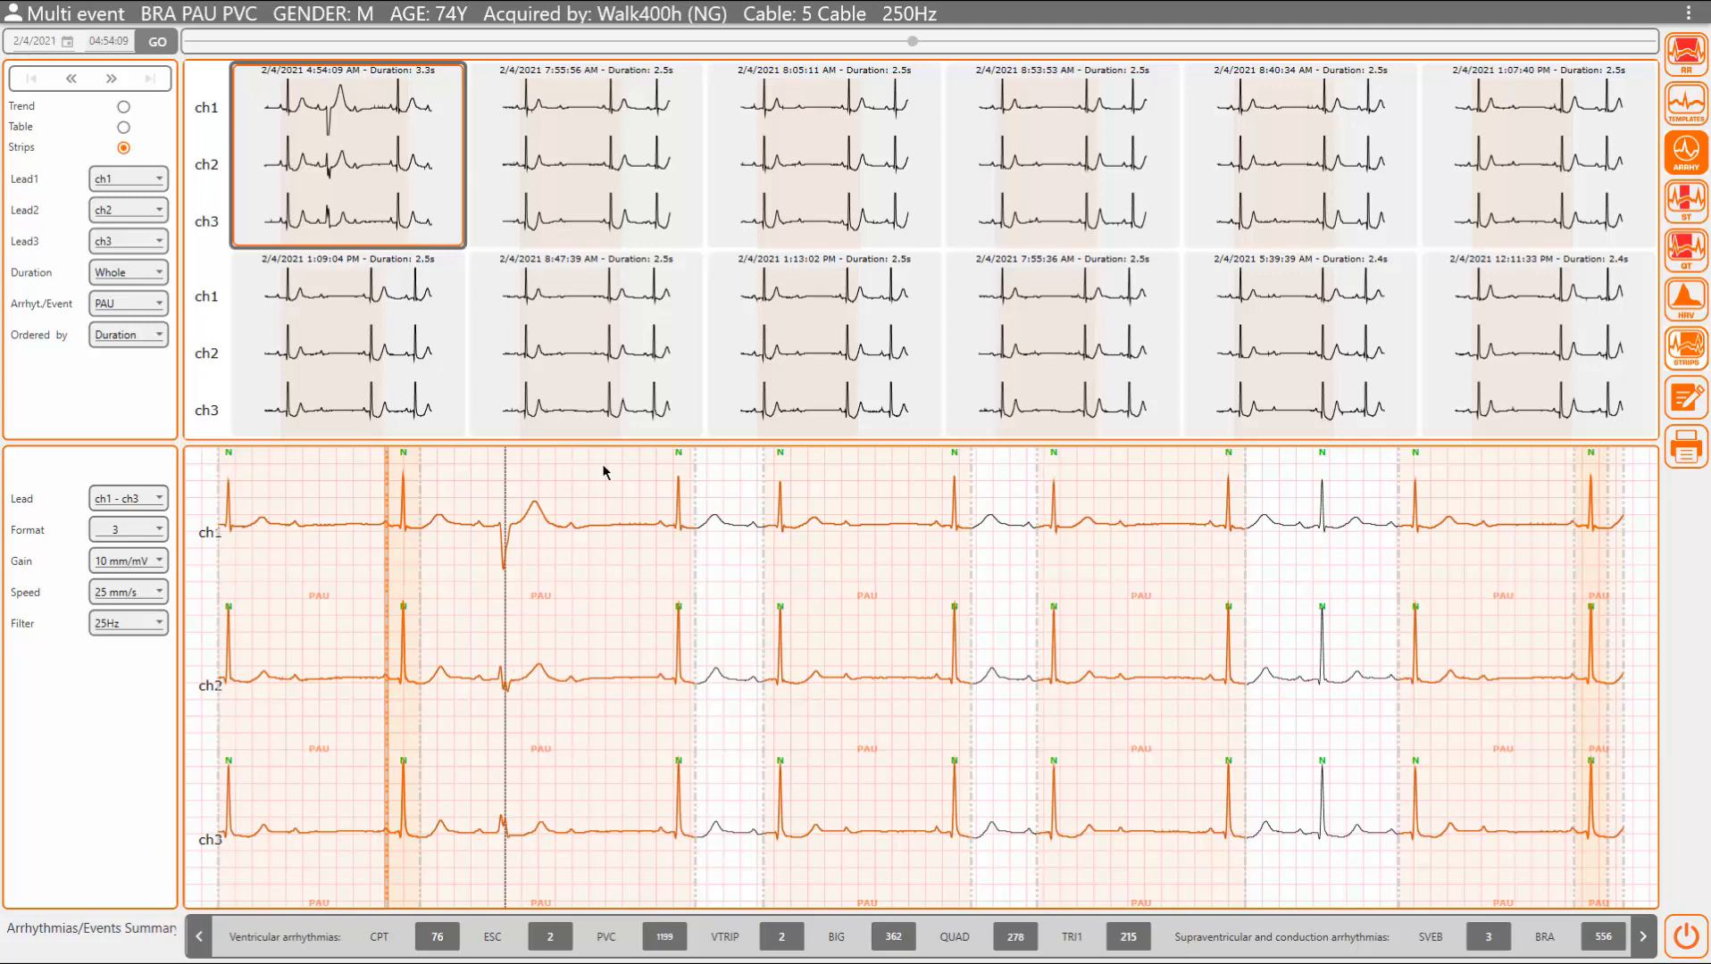
Step: Examine further PAU strips in the duration ordering, including 8:43:26 AM and 9:02:59 AM, and return to the longest pause
click(895, 366)
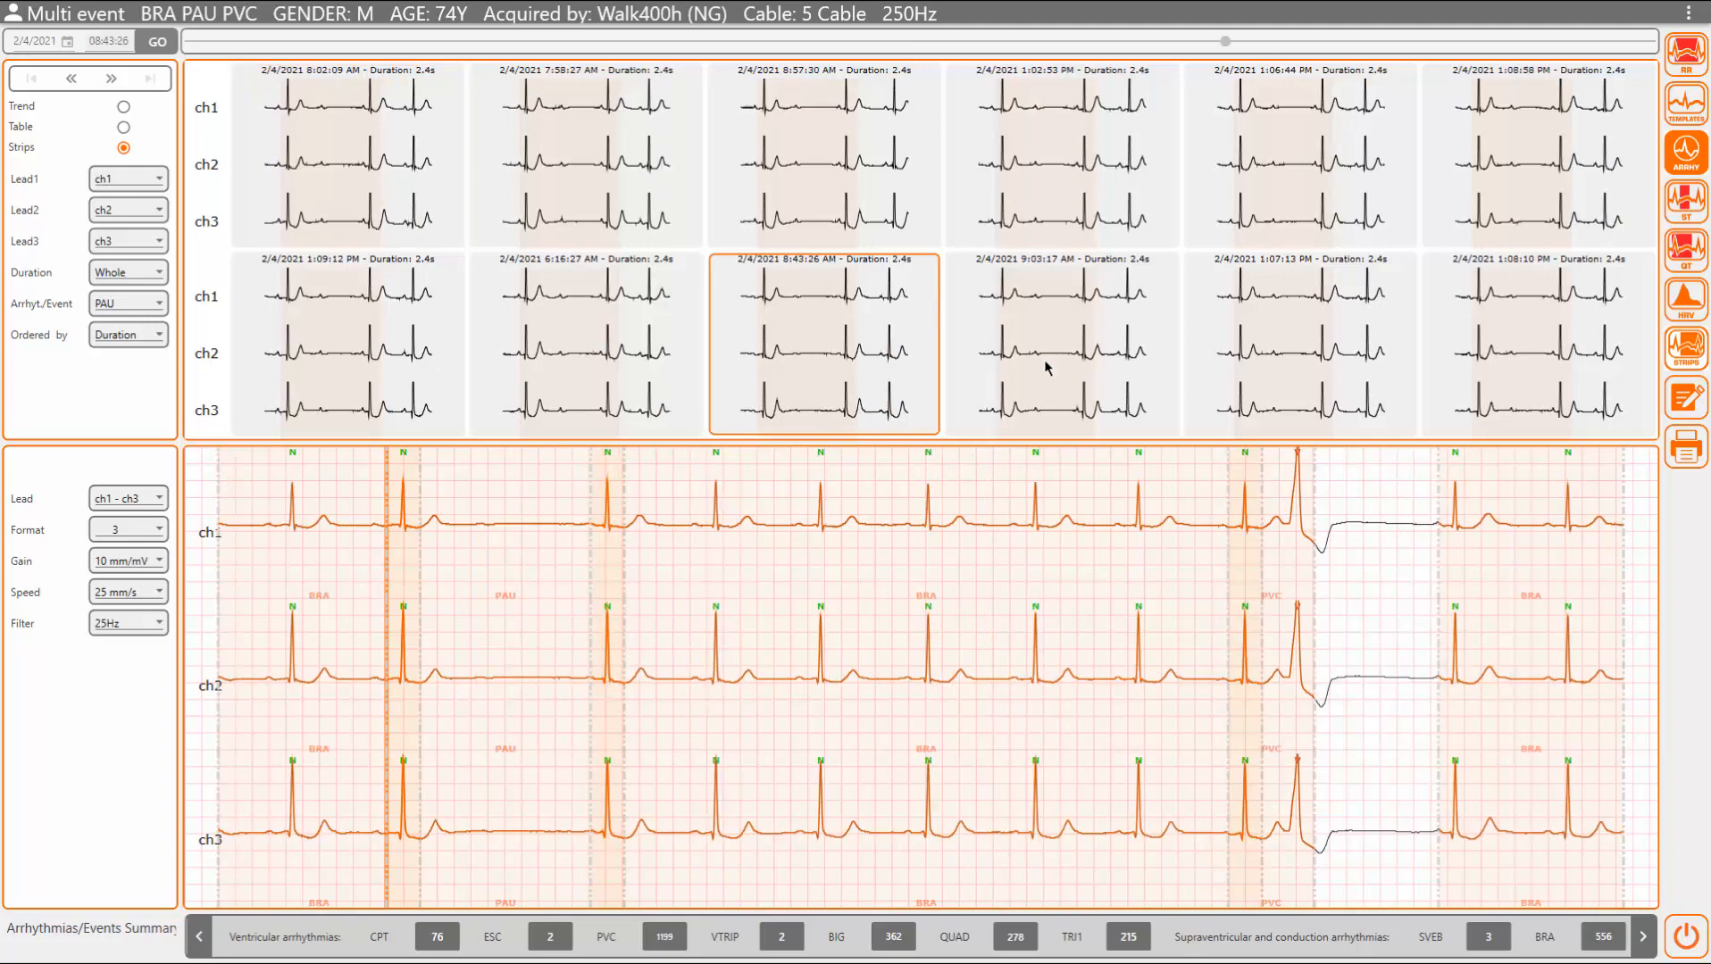
click(1049, 367)
click(1050, 368)
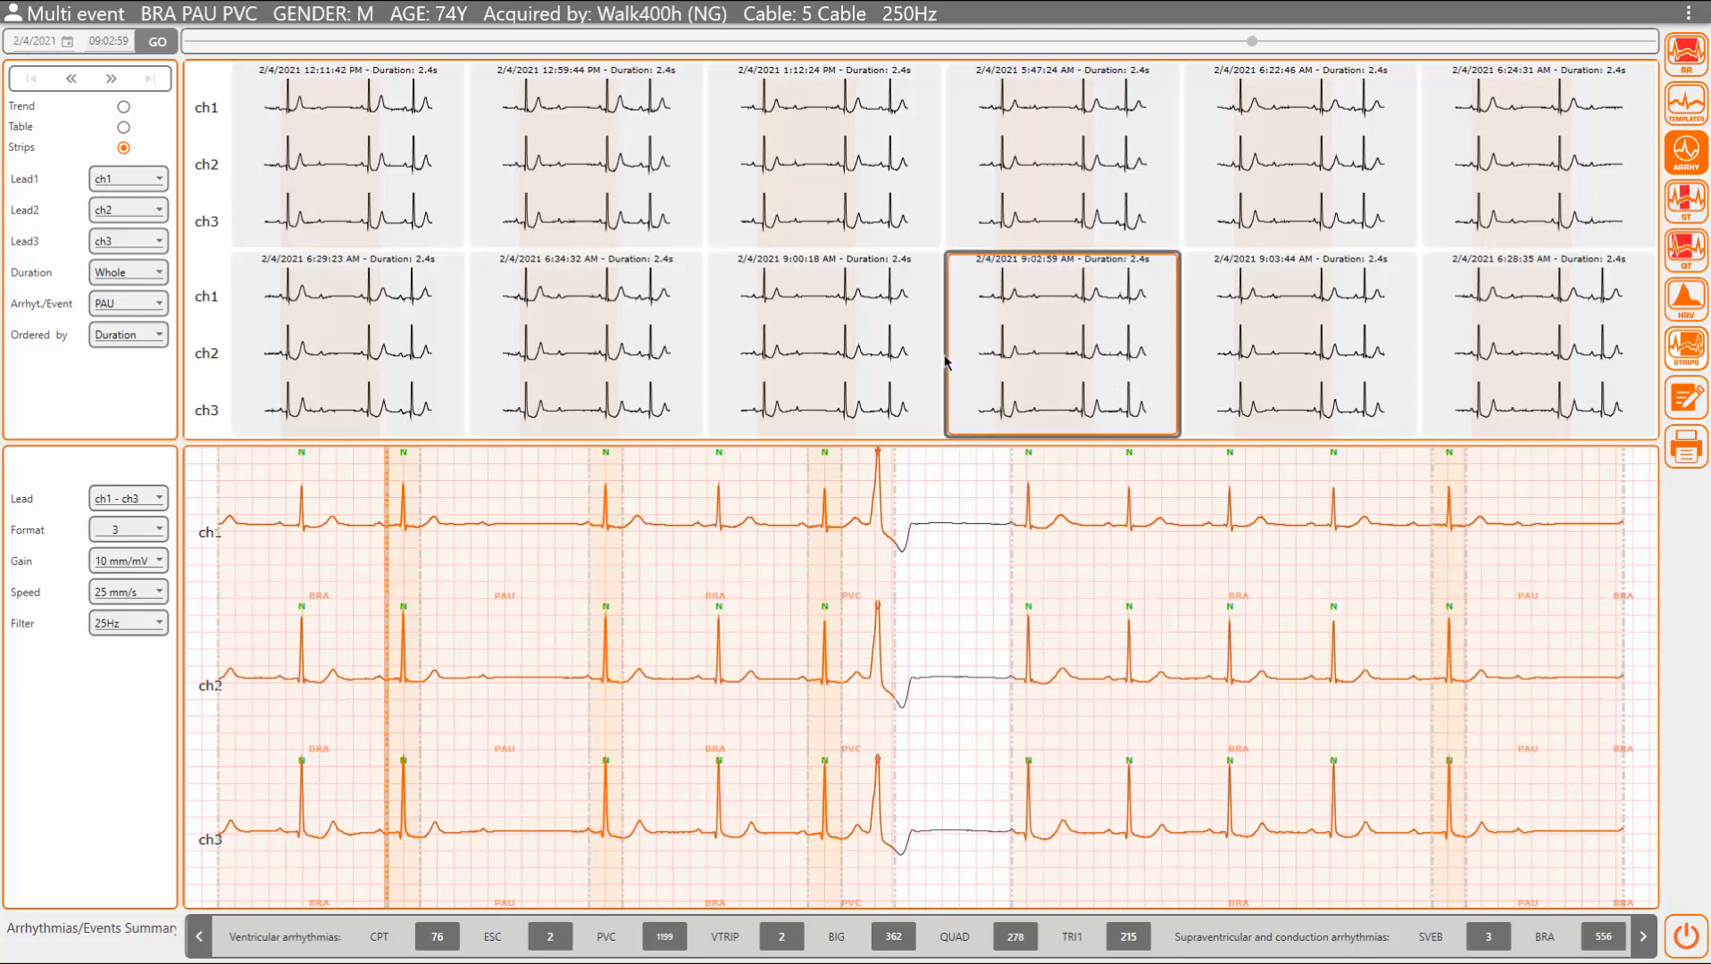
scroll(895, 310, up, 3)
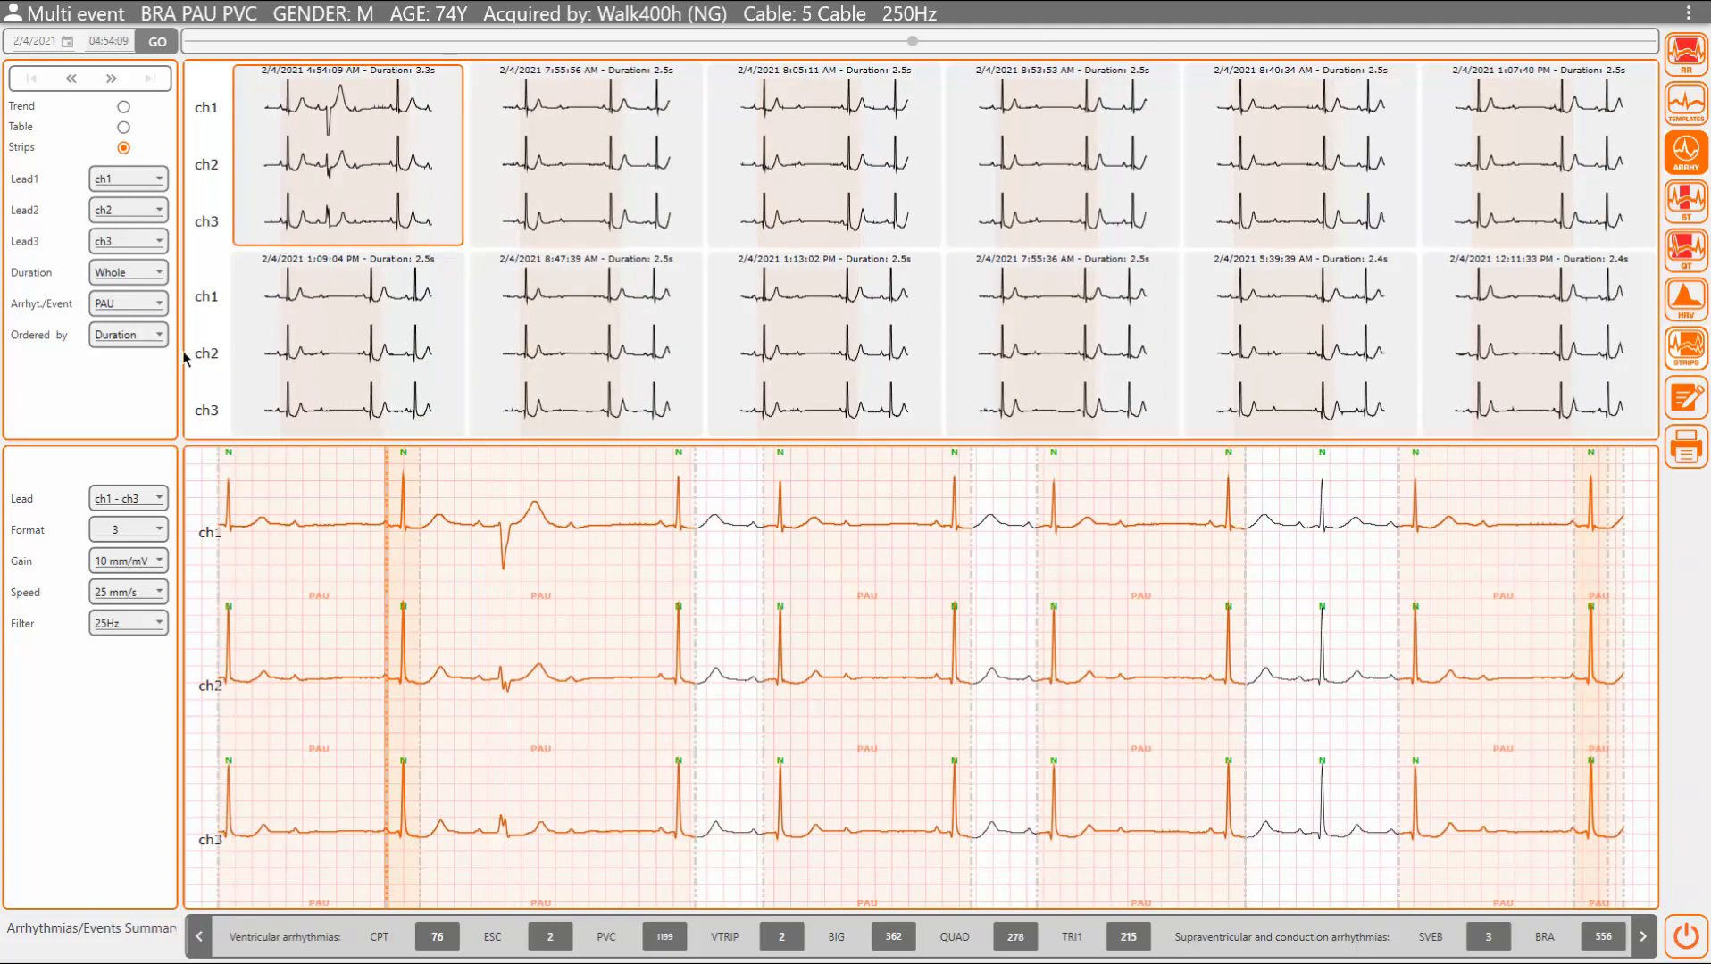
right_click(344, 160)
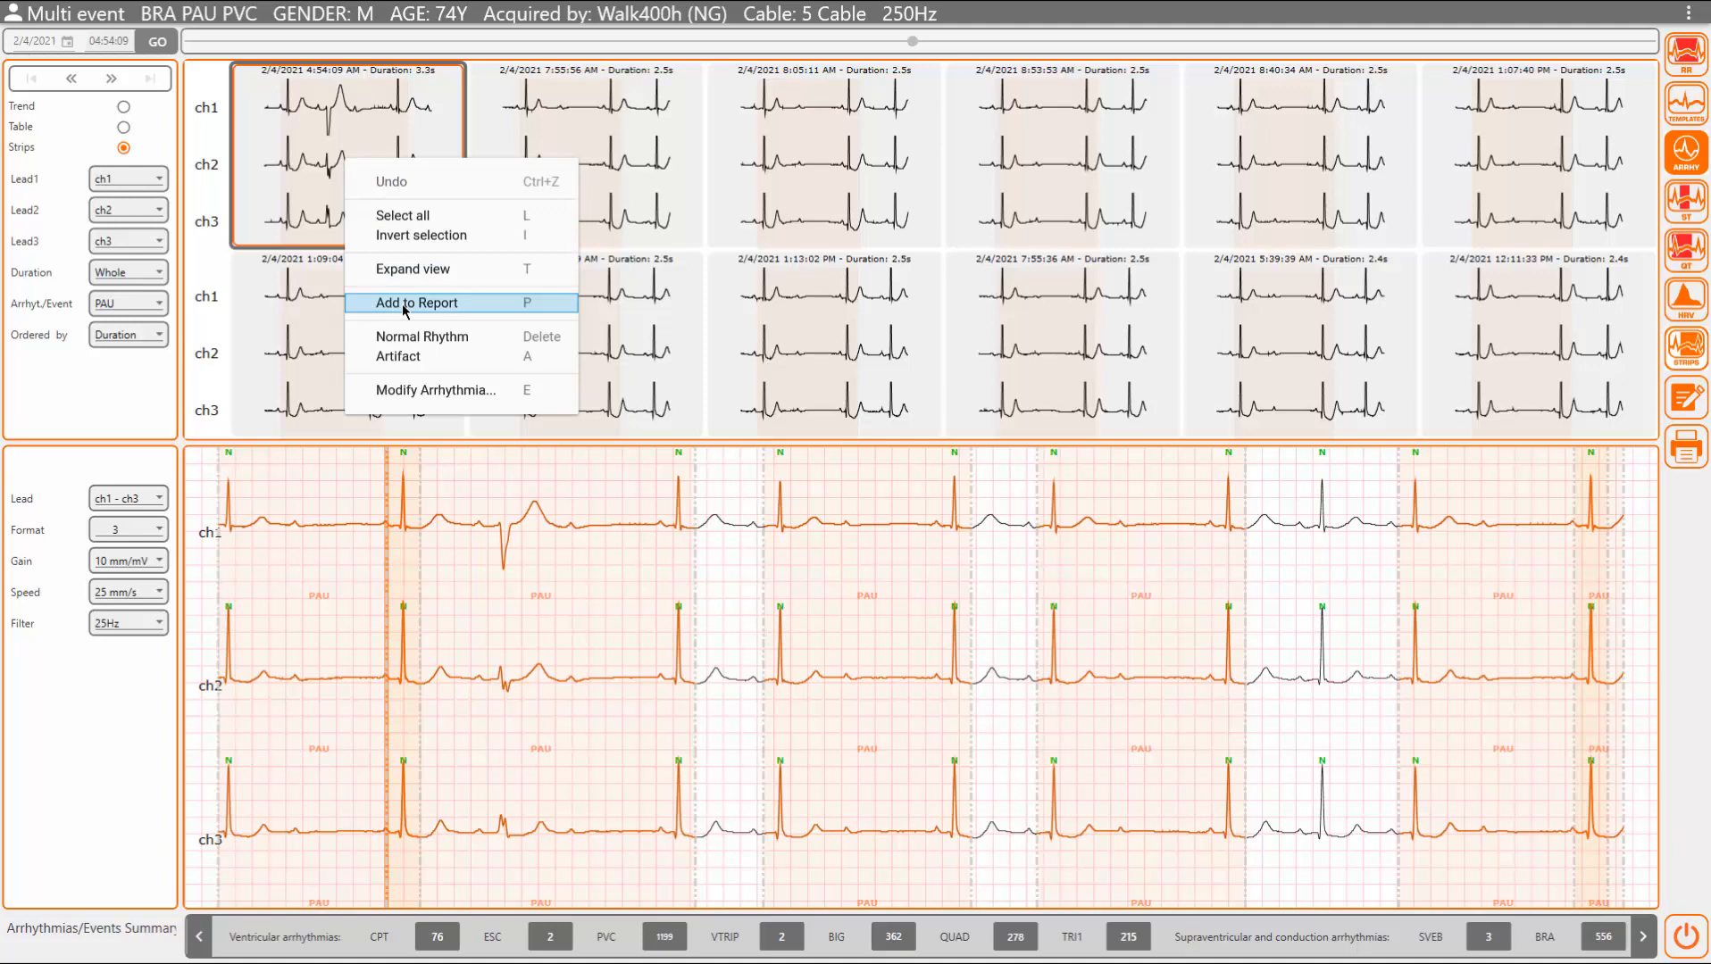
click(785, 166)
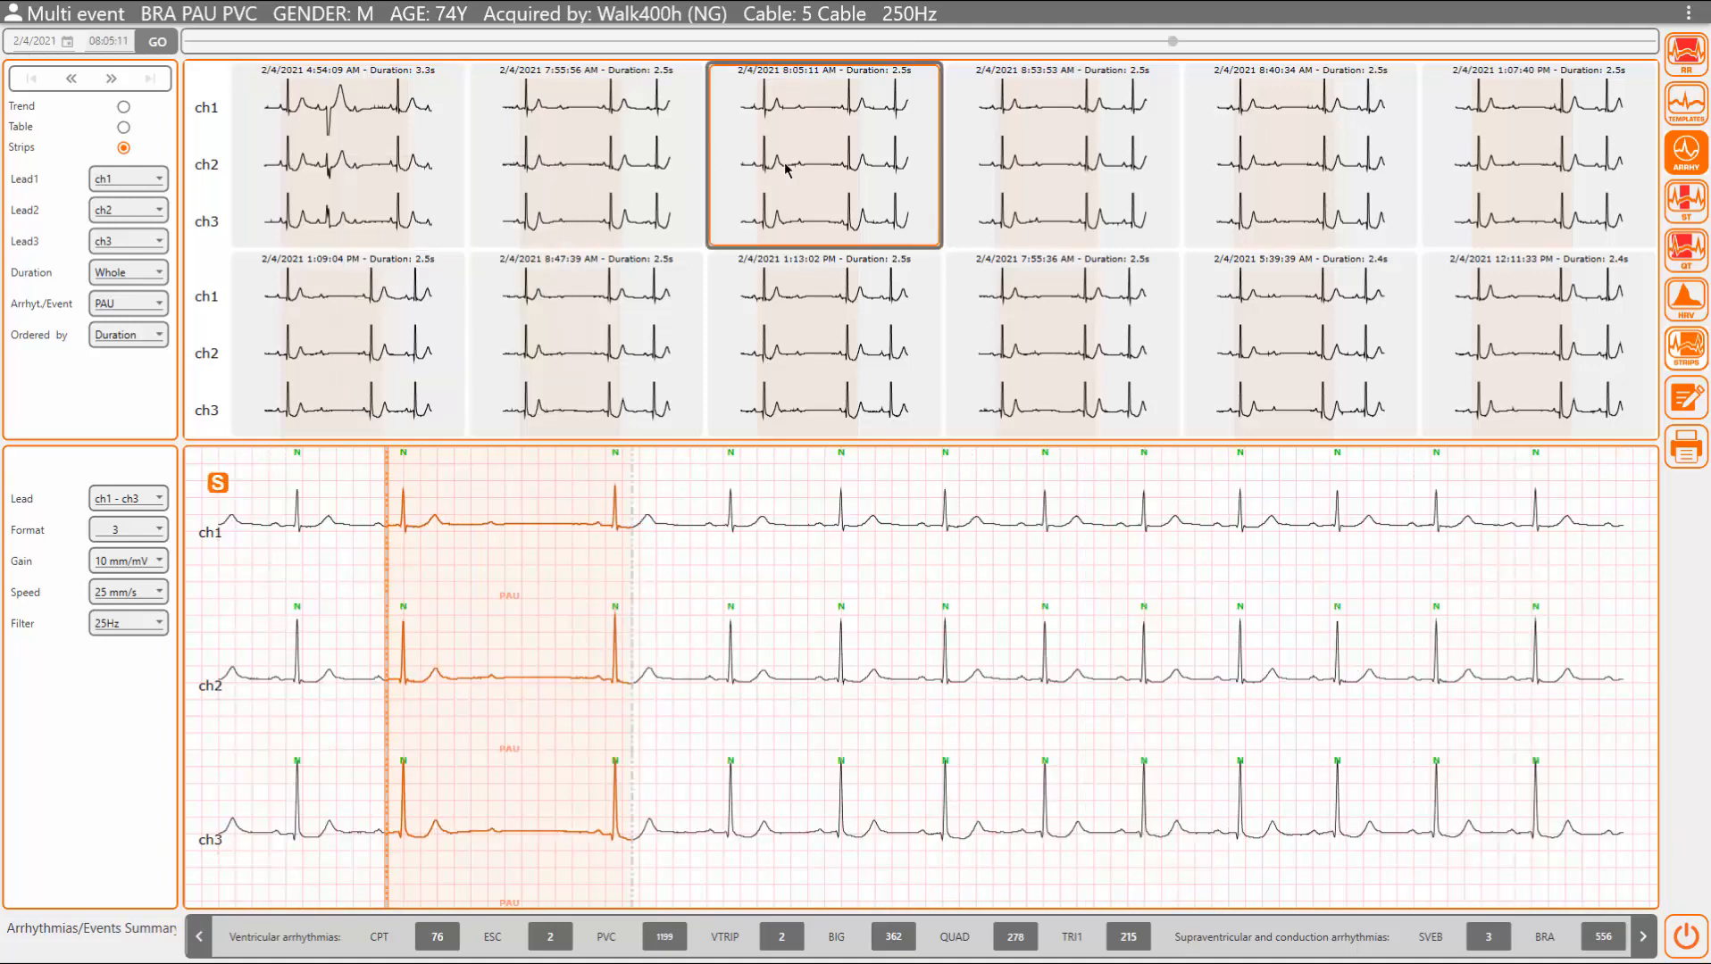
right_click(785, 166)
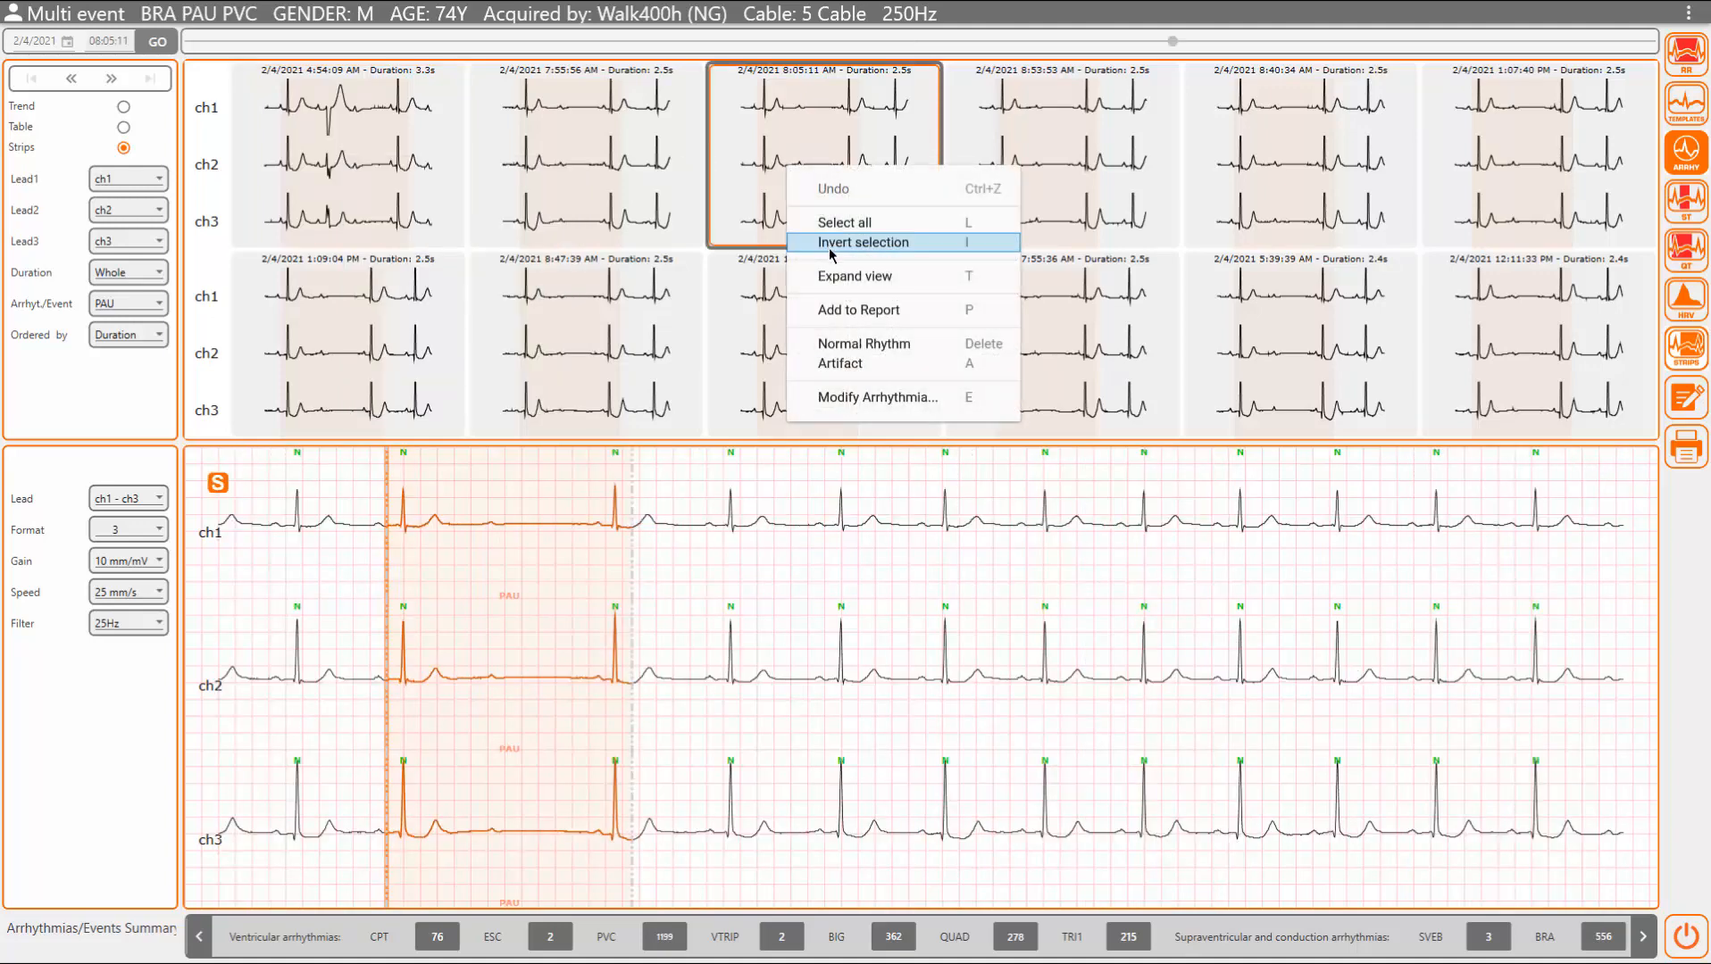
Step: Add the 8:53:53 AM pause strip to the report
click(1061, 163)
right_click(1063, 164)
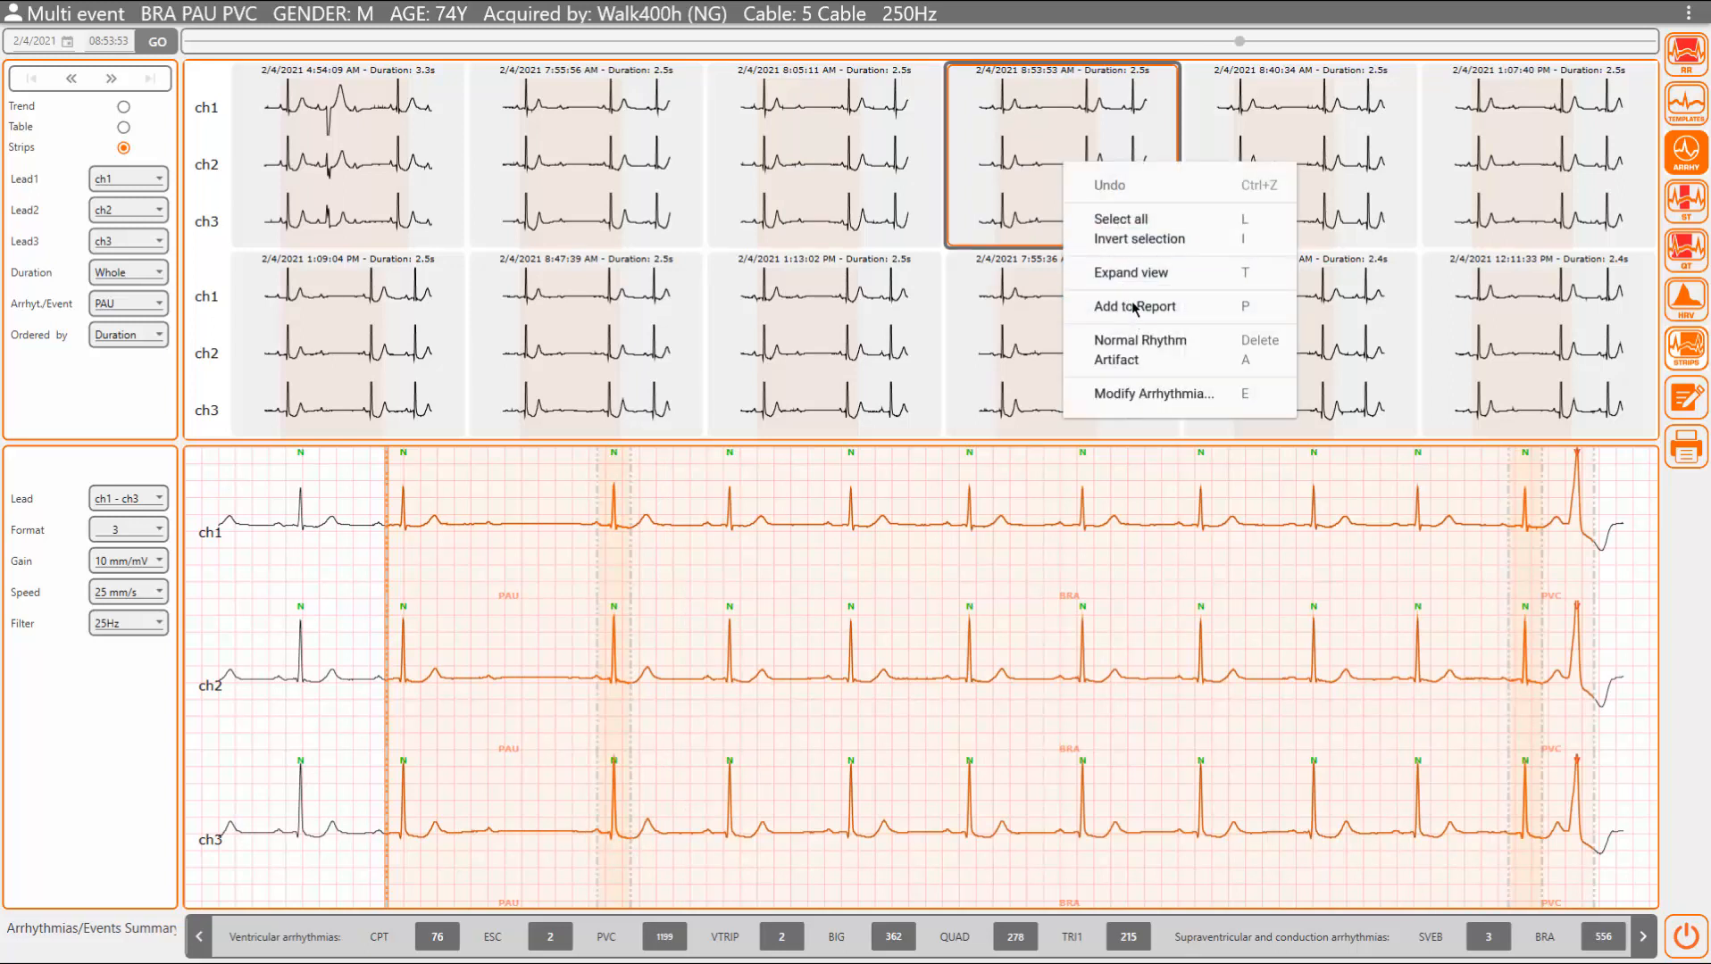
click(1133, 308)
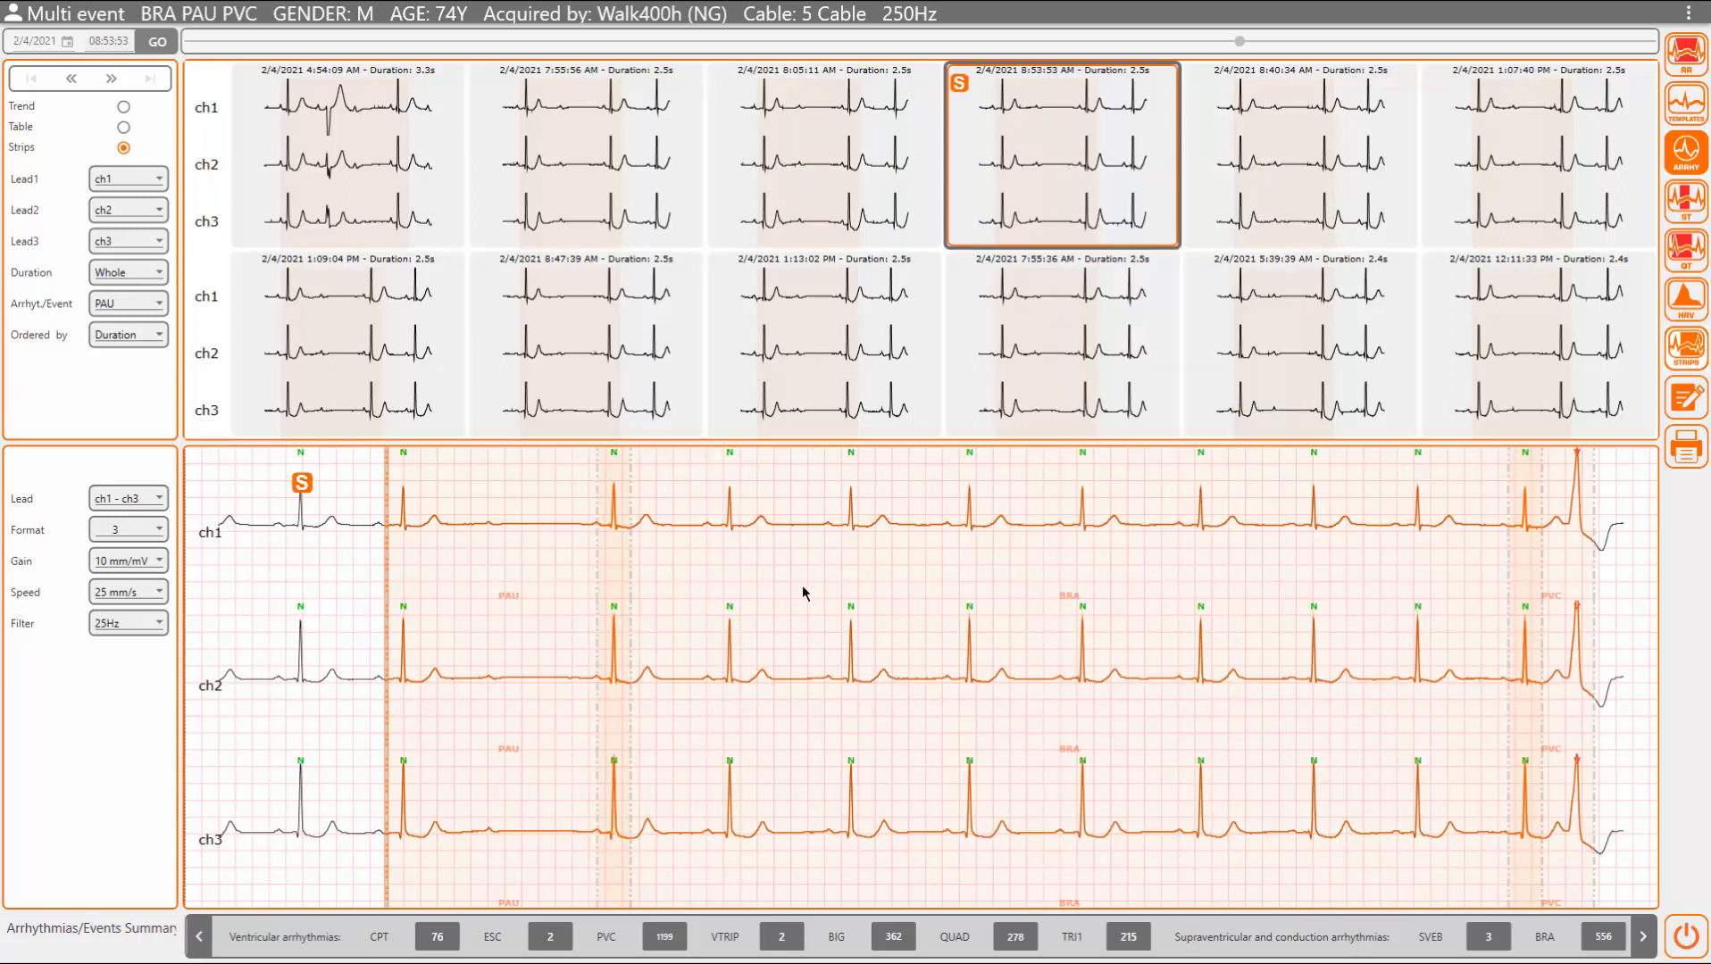
Step: Examine the 8:40:34 AM pause strip and measure the ECG stretch spanning the second pause
click(1299, 162)
drag(786, 627, 1198, 611)
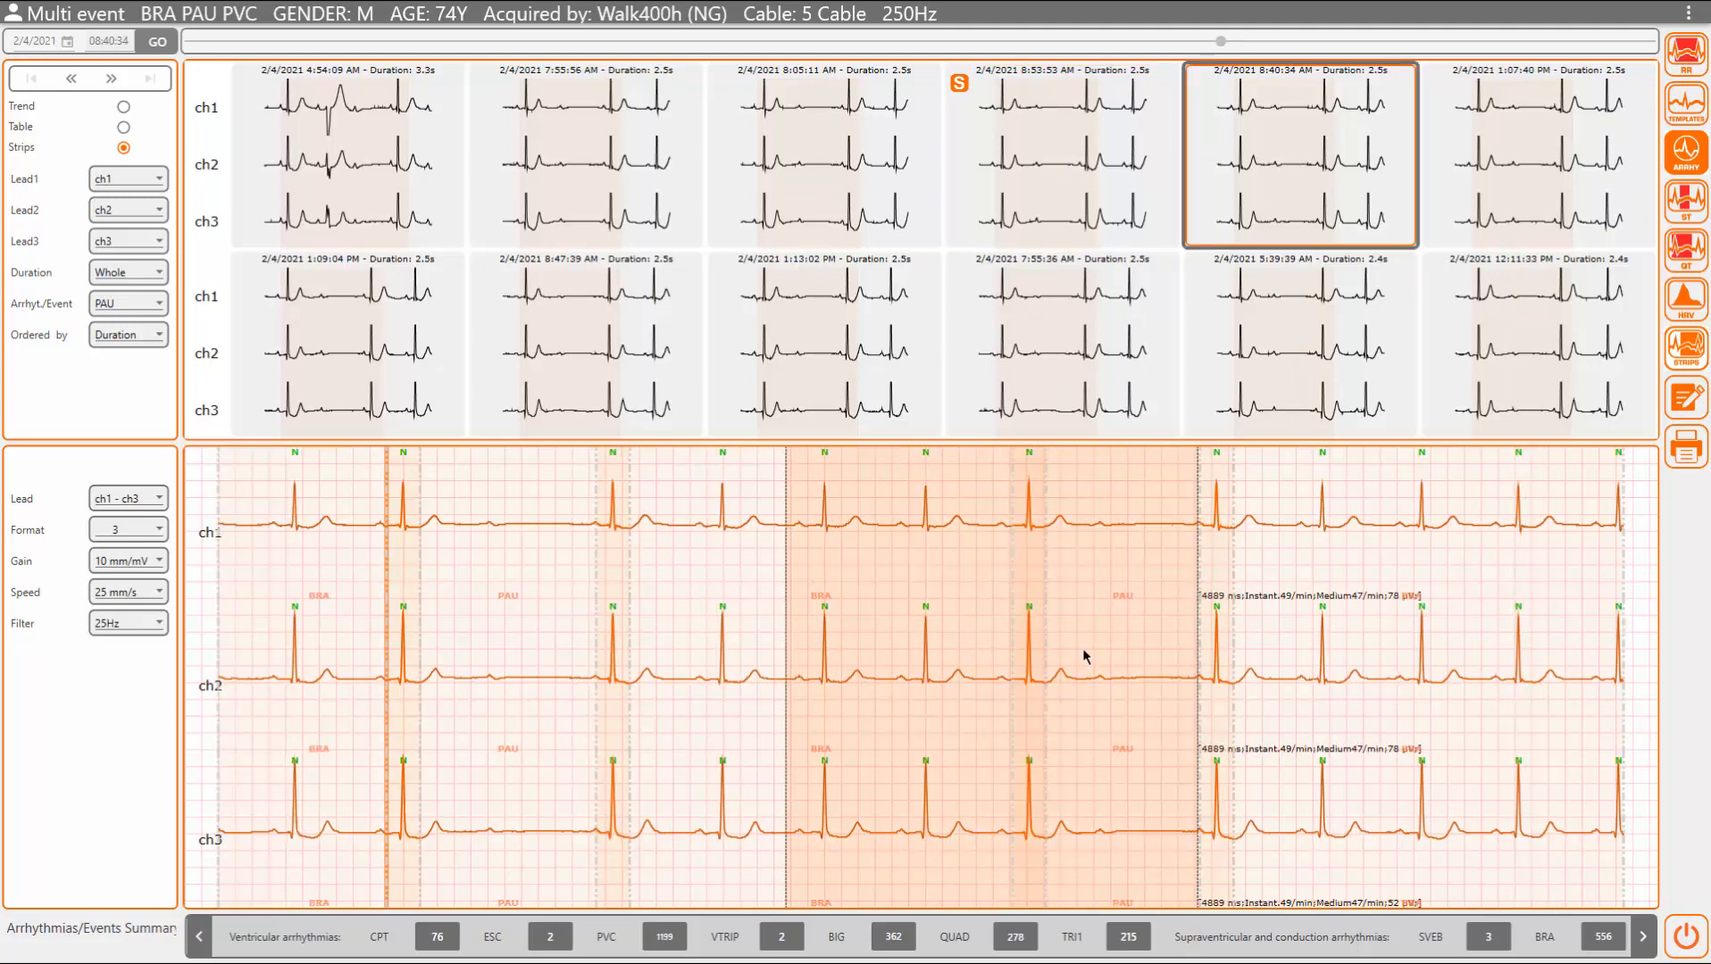
click(1098, 603)
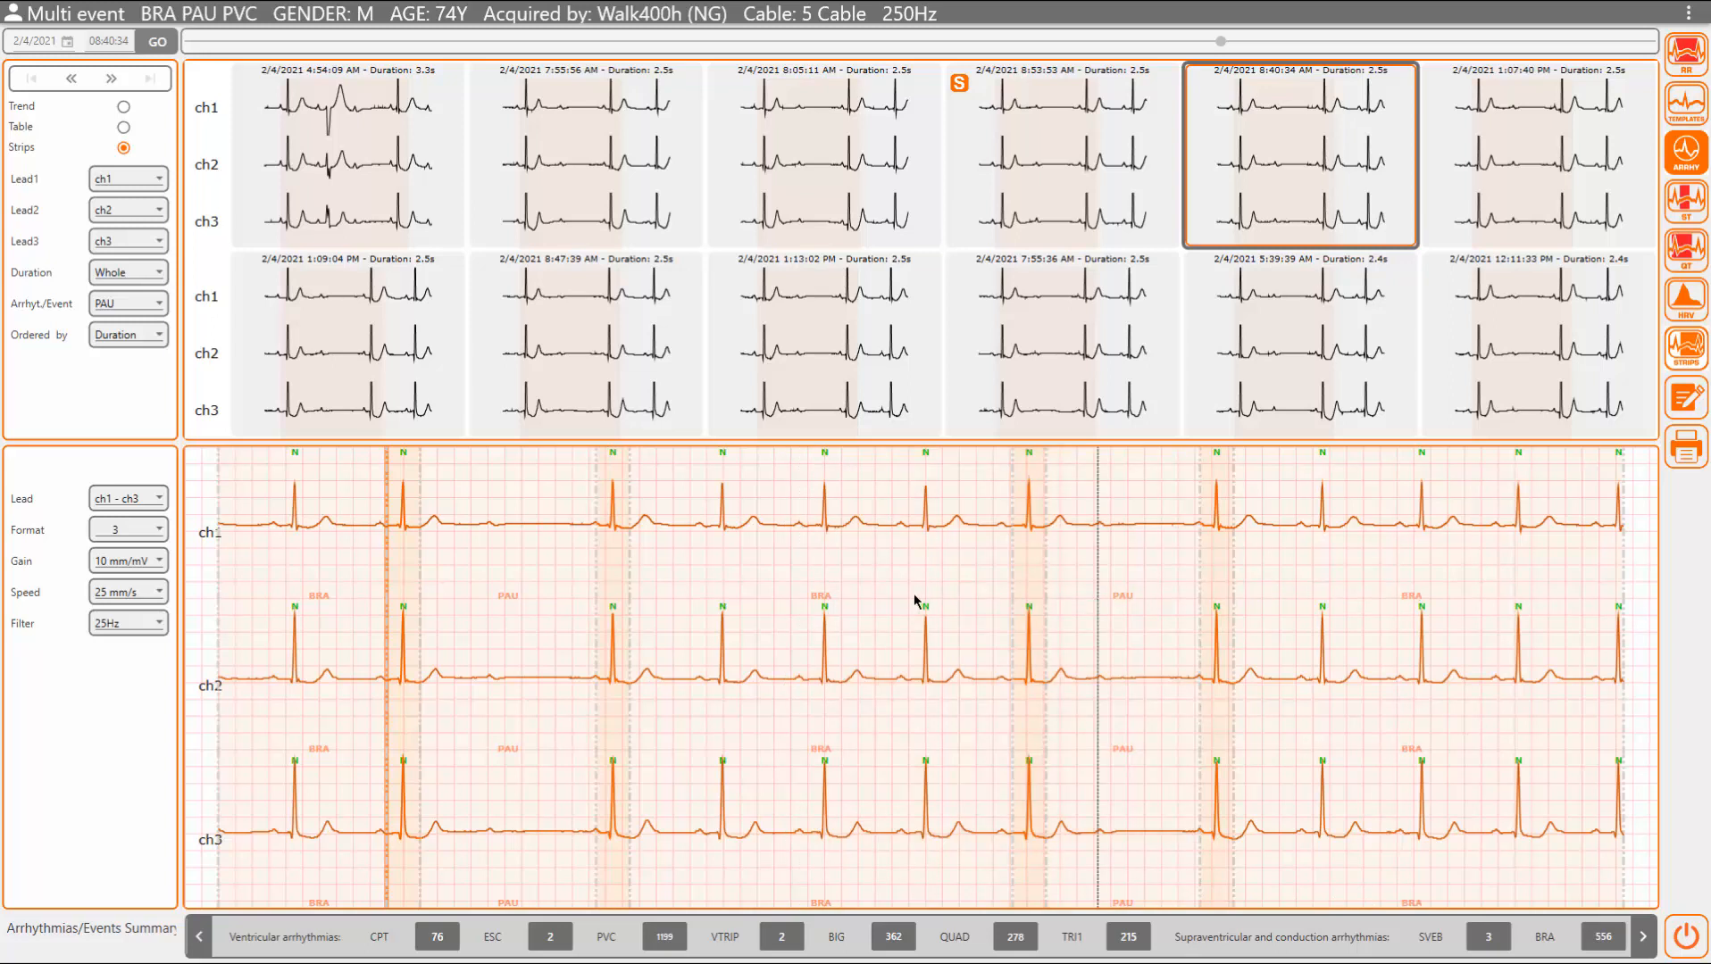
Step: Show the VTRIP strips in place of the PAU strips
click(150, 308)
click(530, 806)
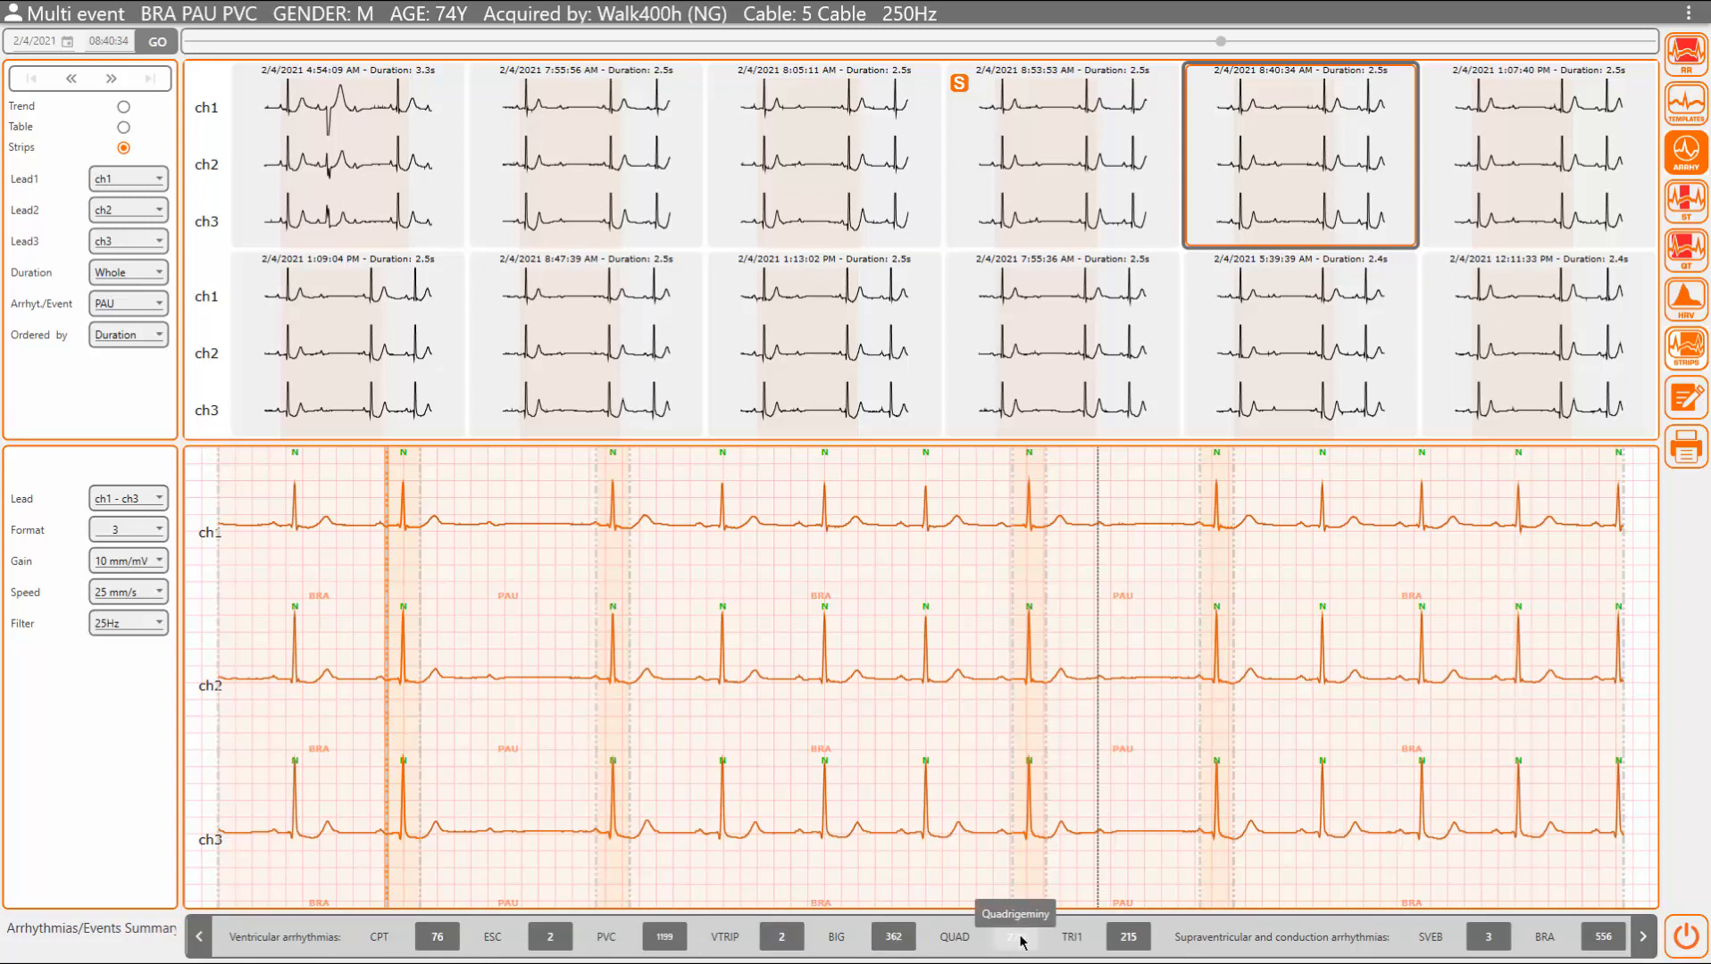
click(783, 937)
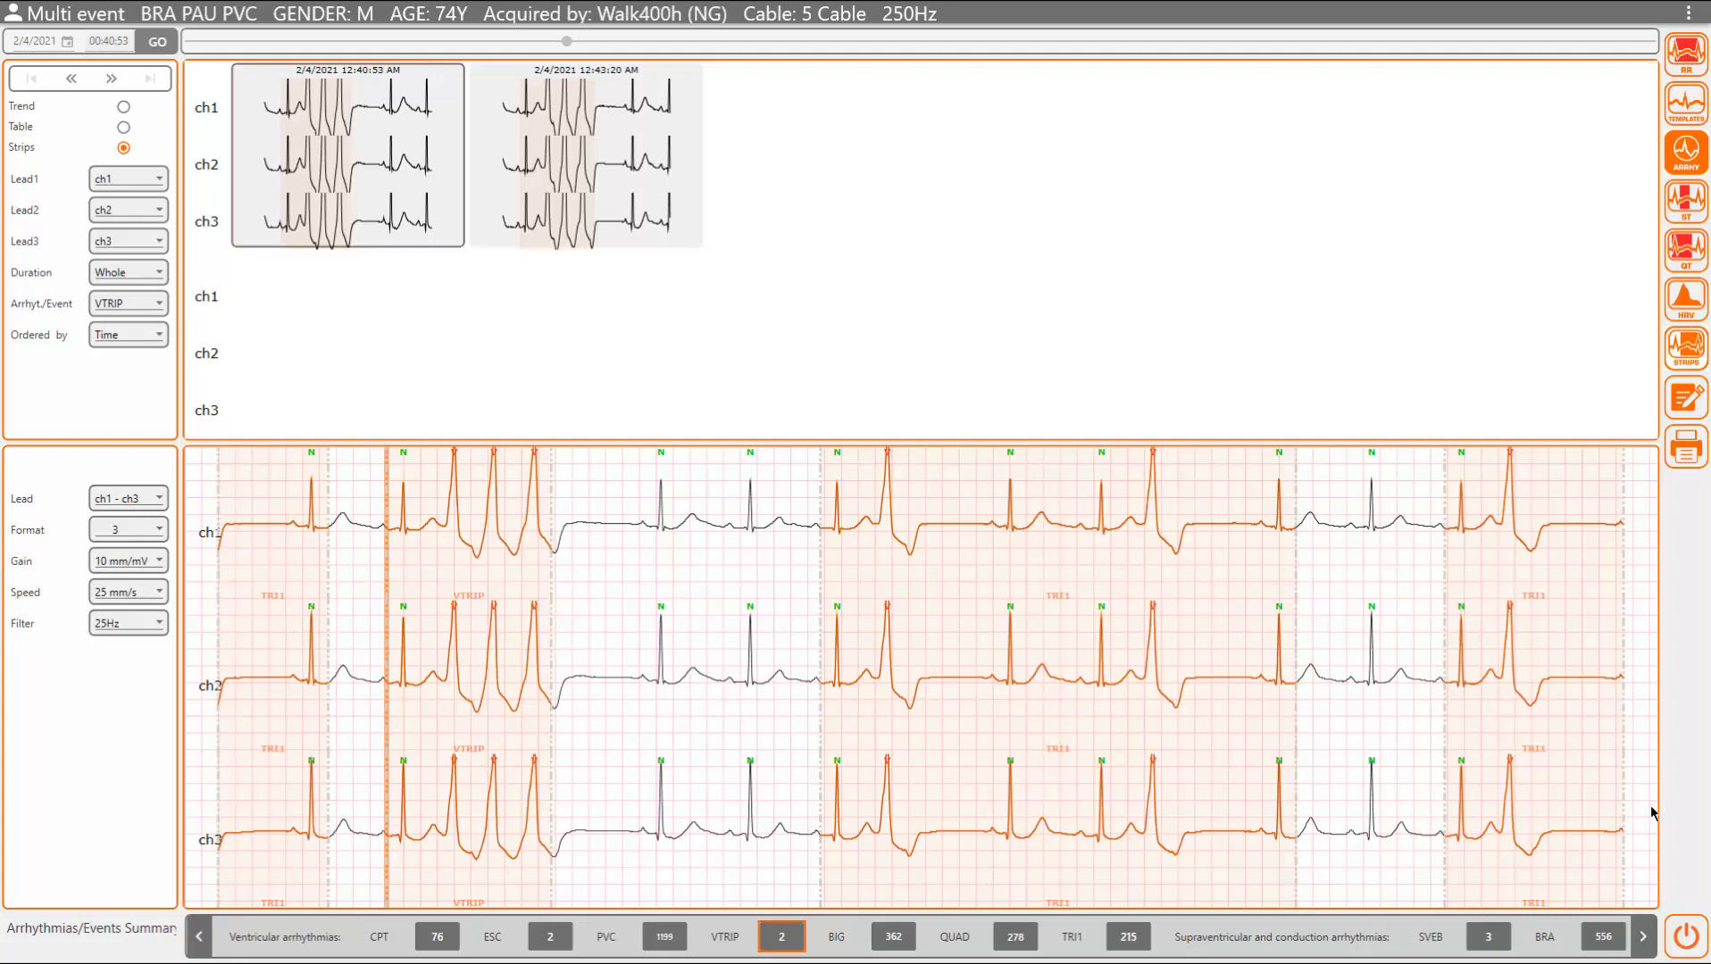
Step: Browse the arrhythmia summary to the supraventricular and conduction counts and show the DEL strips
click(1644, 937)
click(1648, 942)
click(1647, 942)
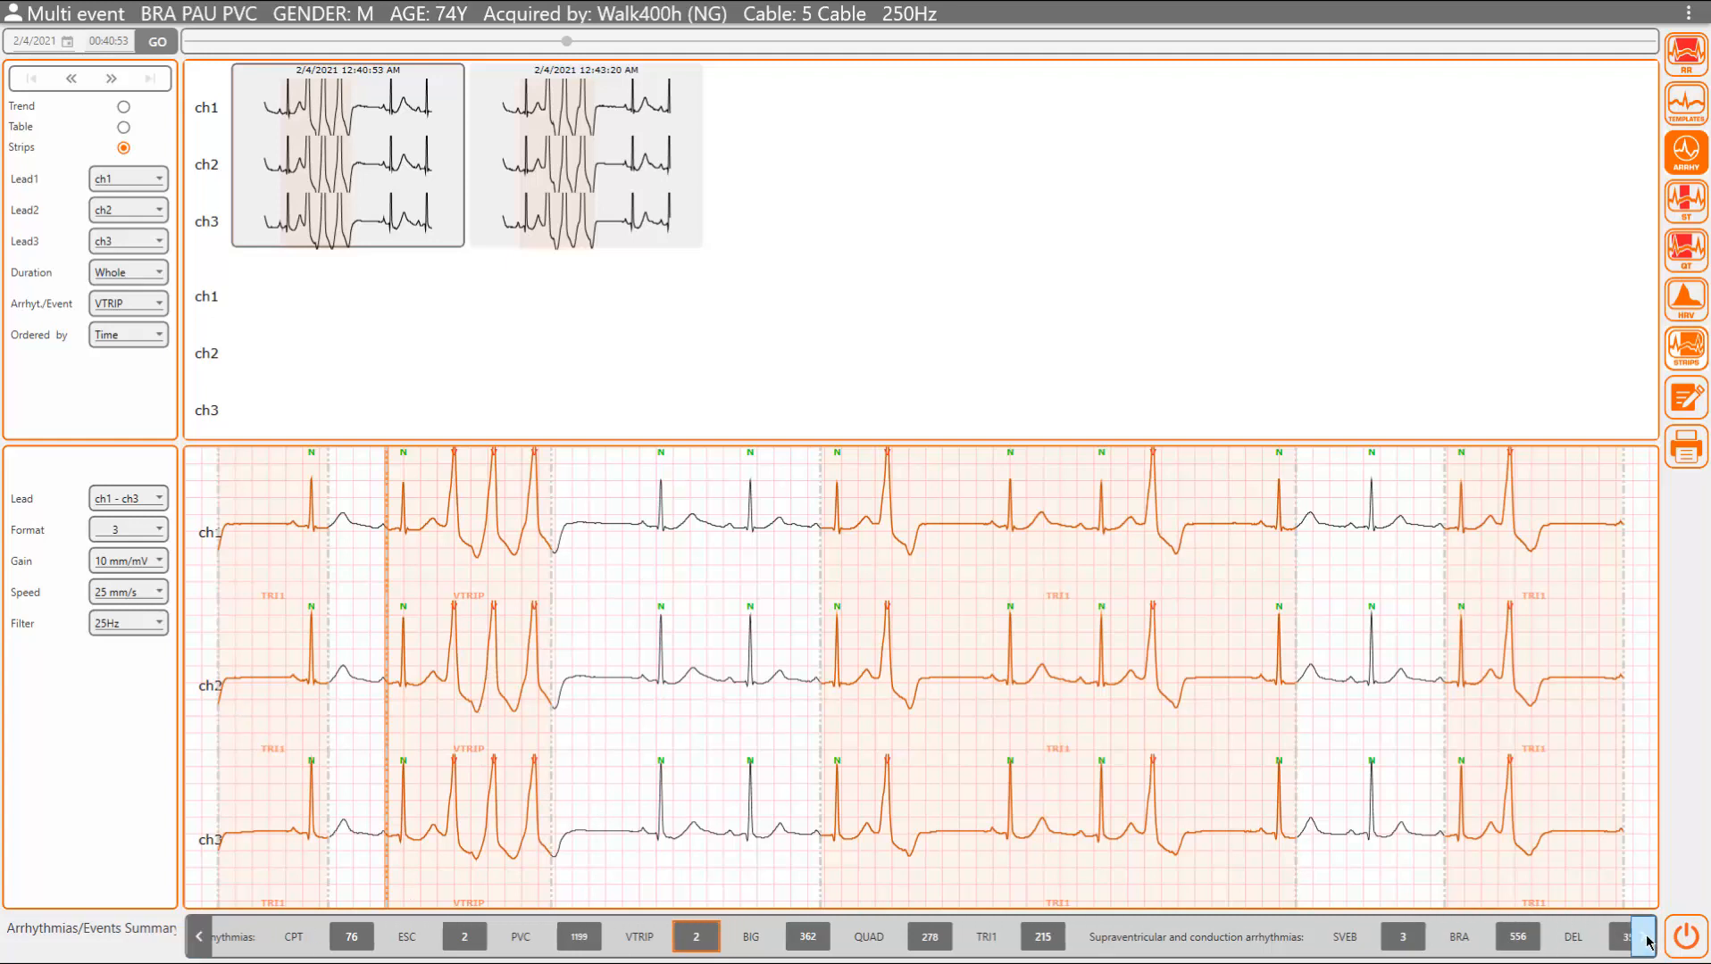
click(1647, 942)
click(1647, 942)
click(1646, 942)
click(1646, 942)
click(1646, 942)
click(1646, 942)
click(1648, 942)
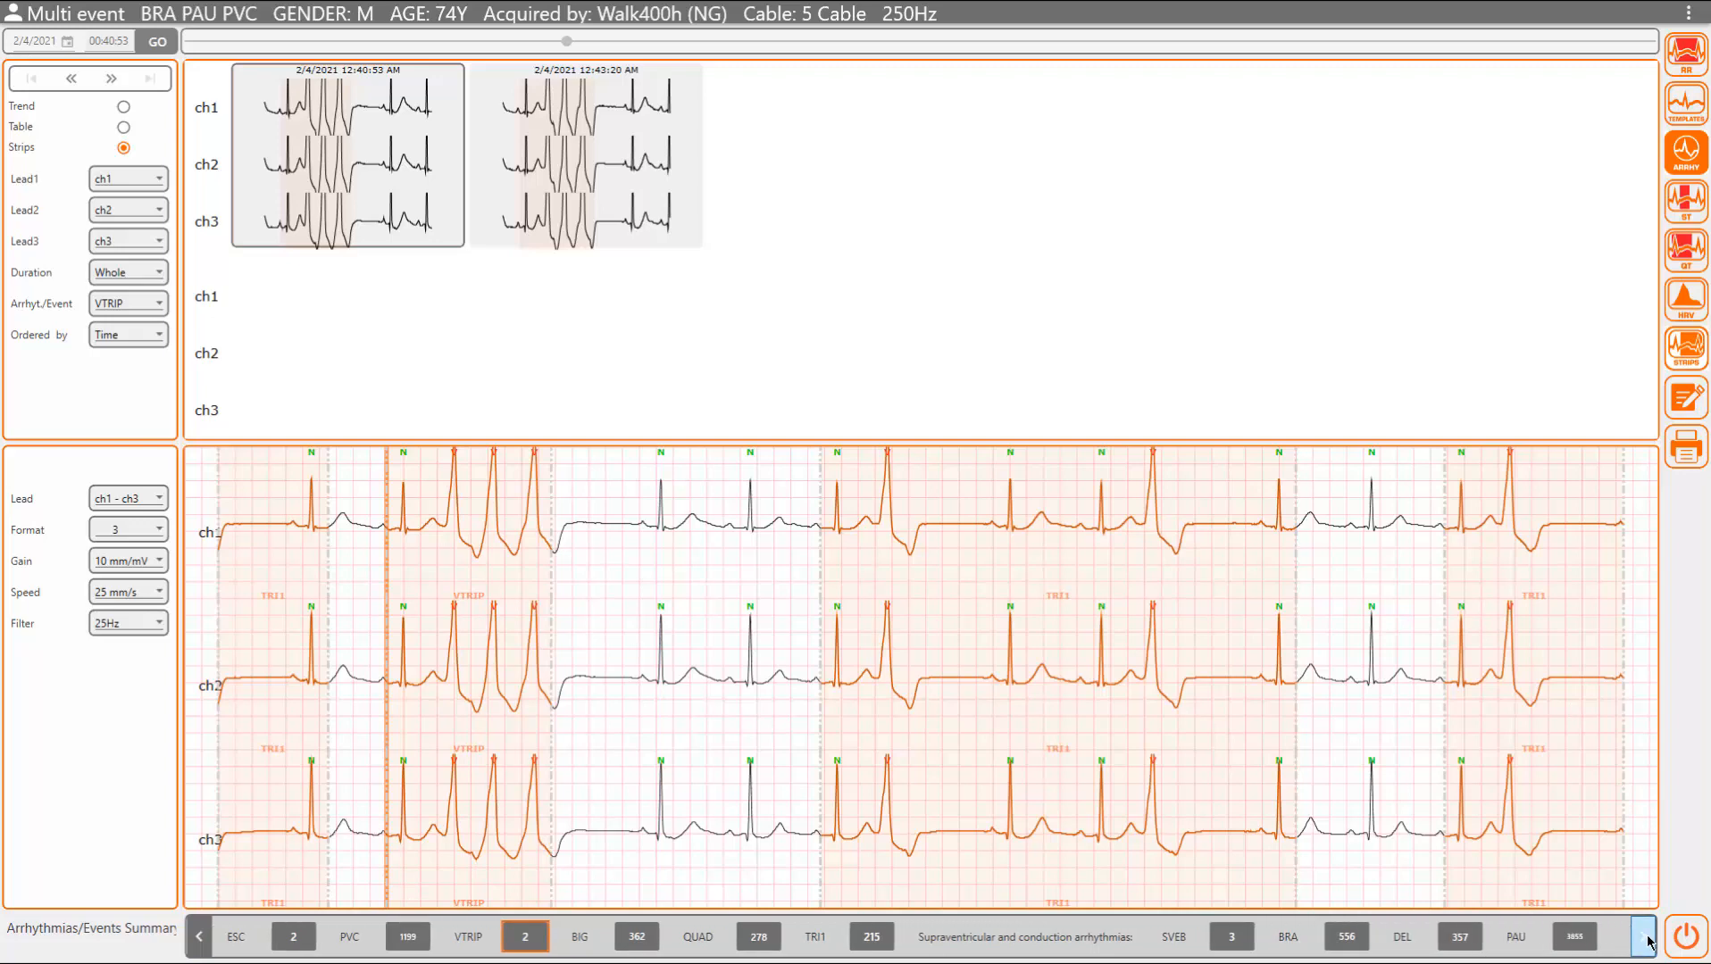
click(1456, 937)
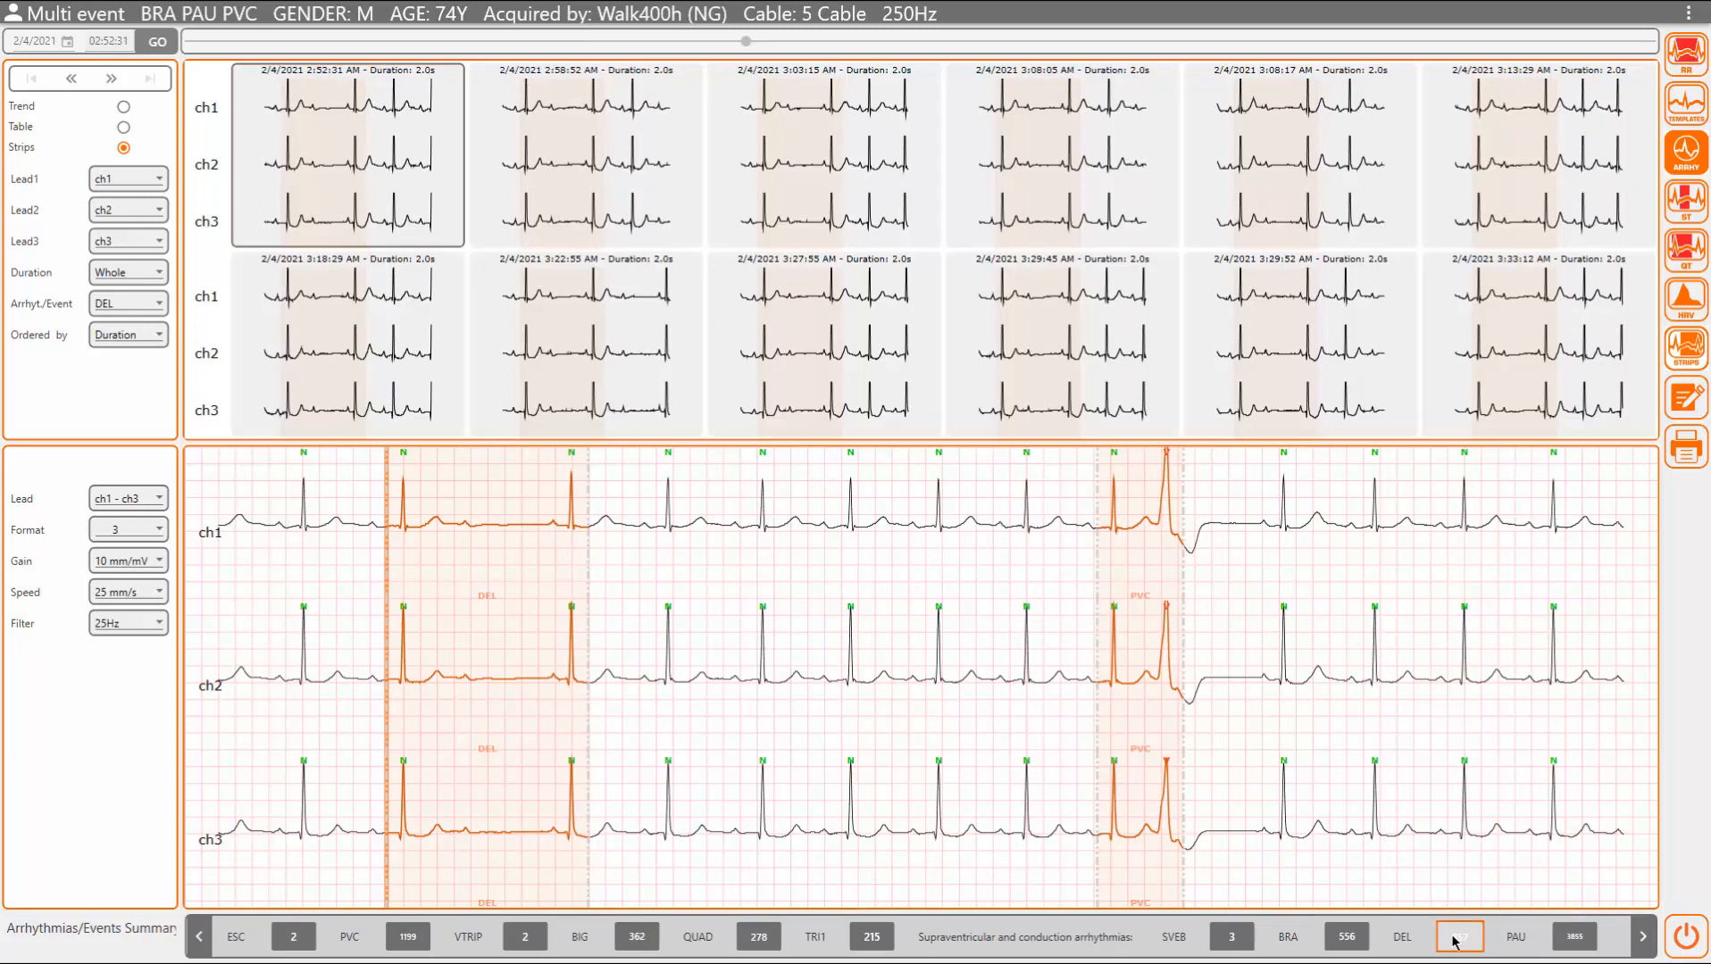
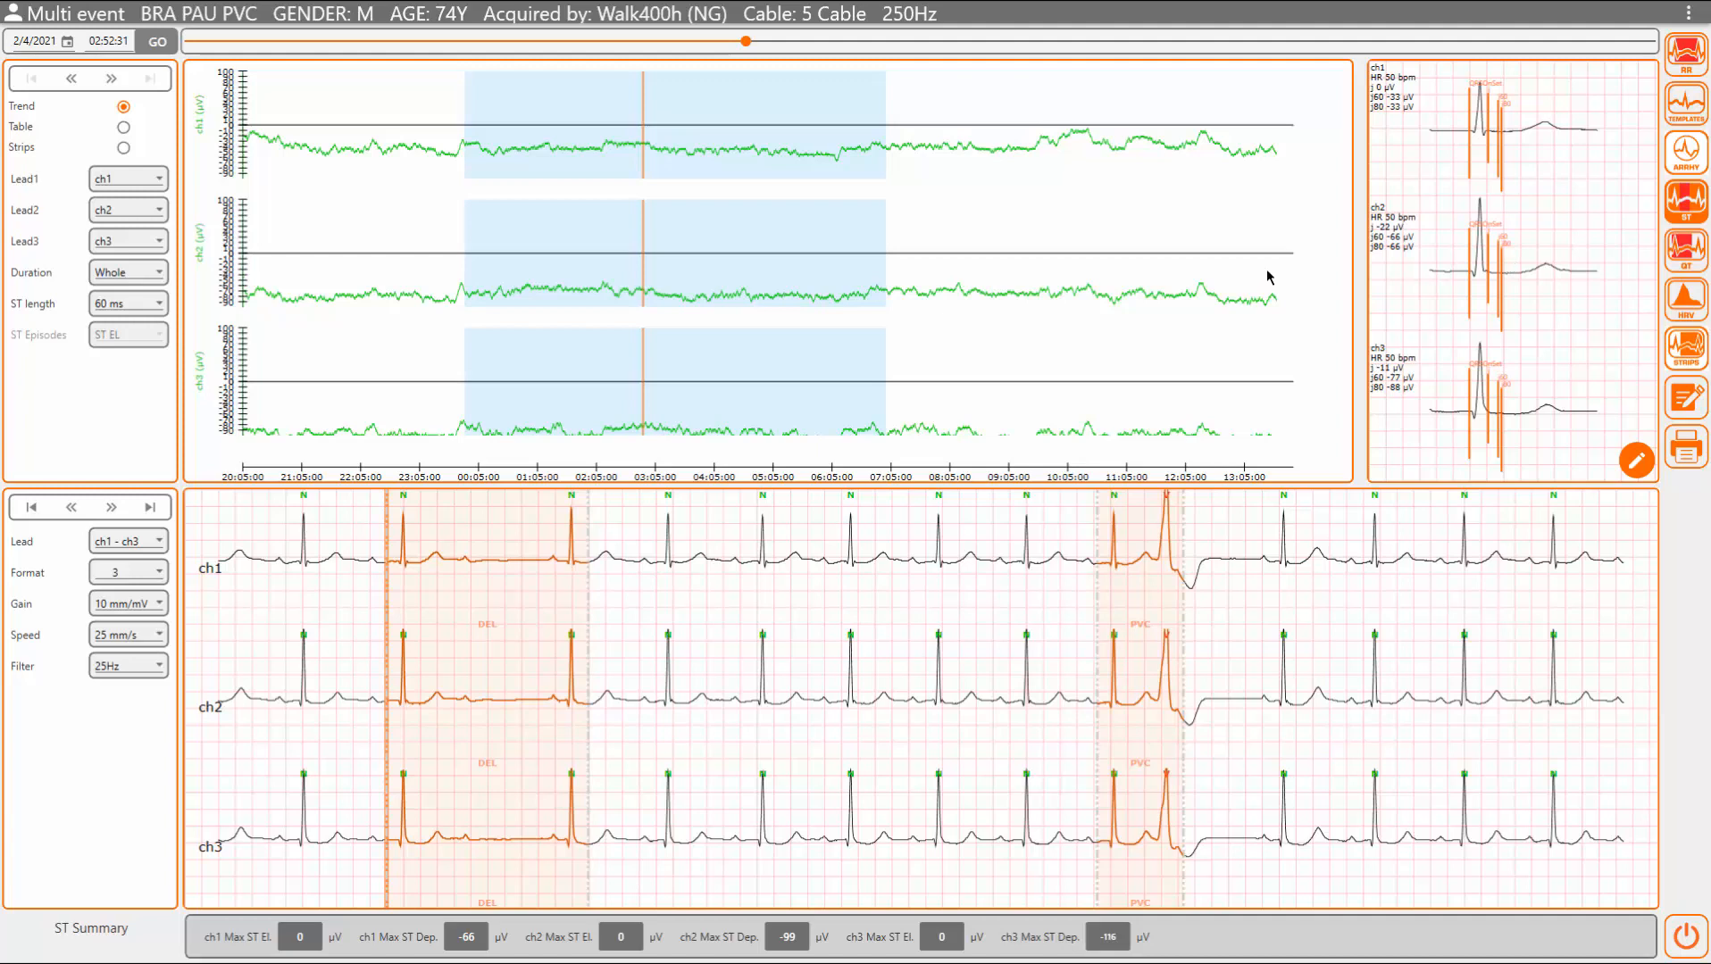
Step: In the ST trend, add an ST DEP episode on ch2 from about 5:59 AM to 6:13 AM
click(829, 259)
drag(828, 254, 840, 254)
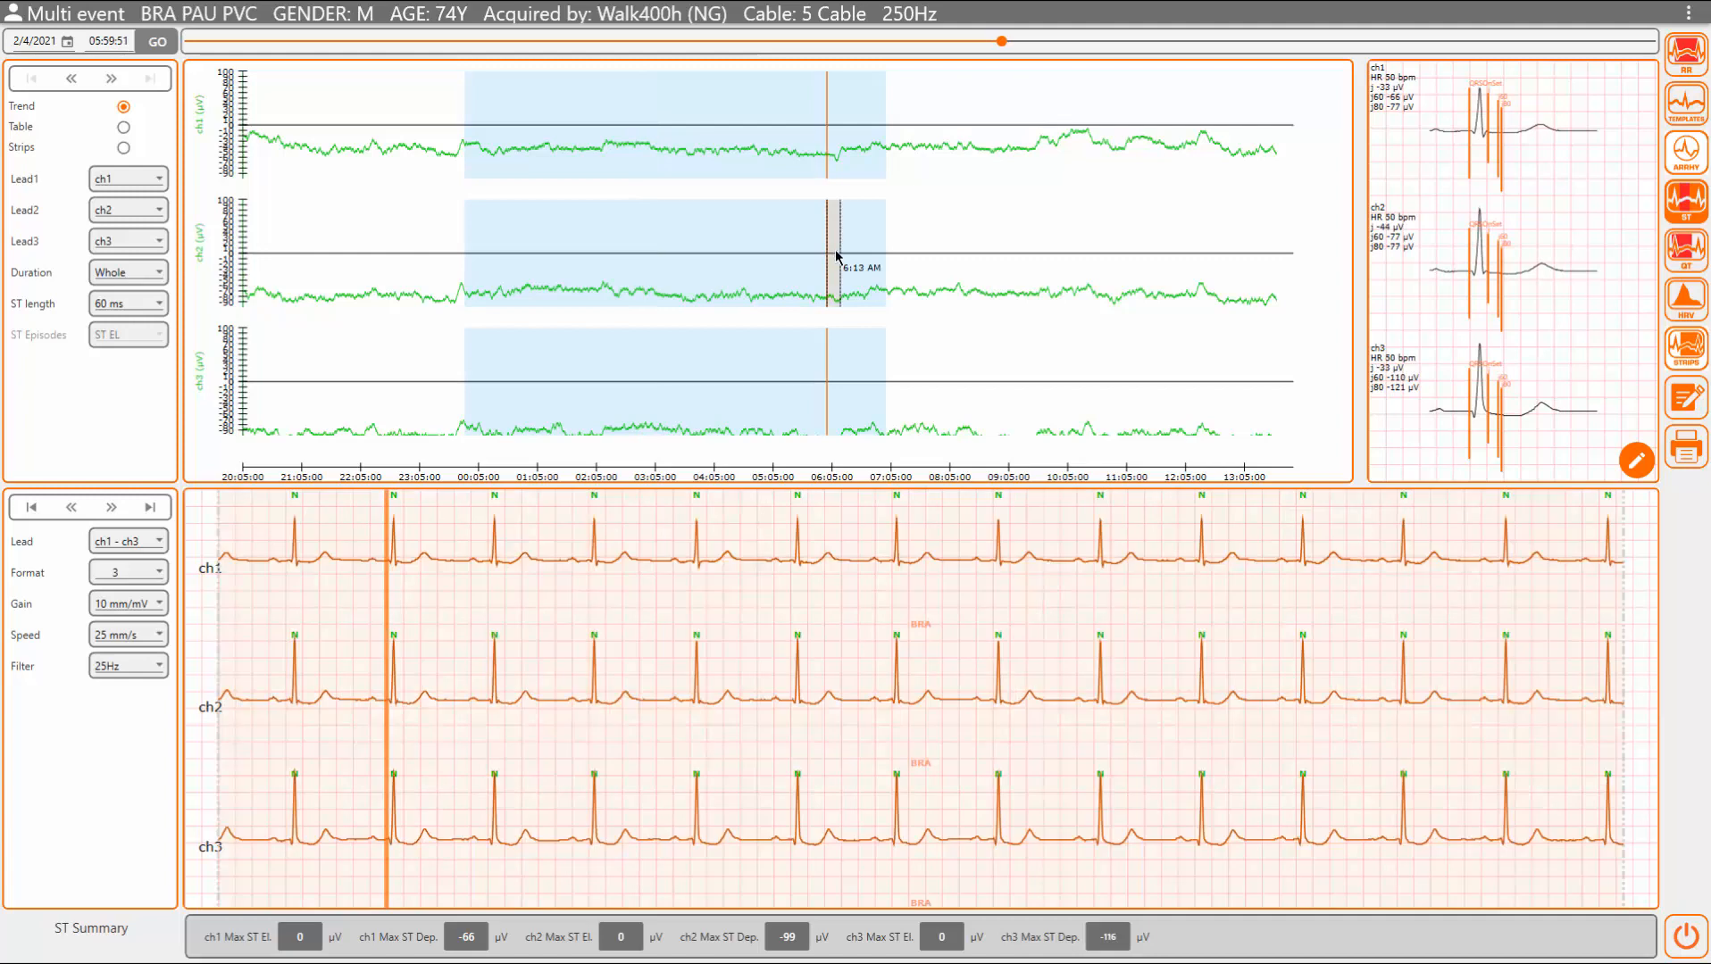
right_click(837, 257)
mouse_move(893, 326)
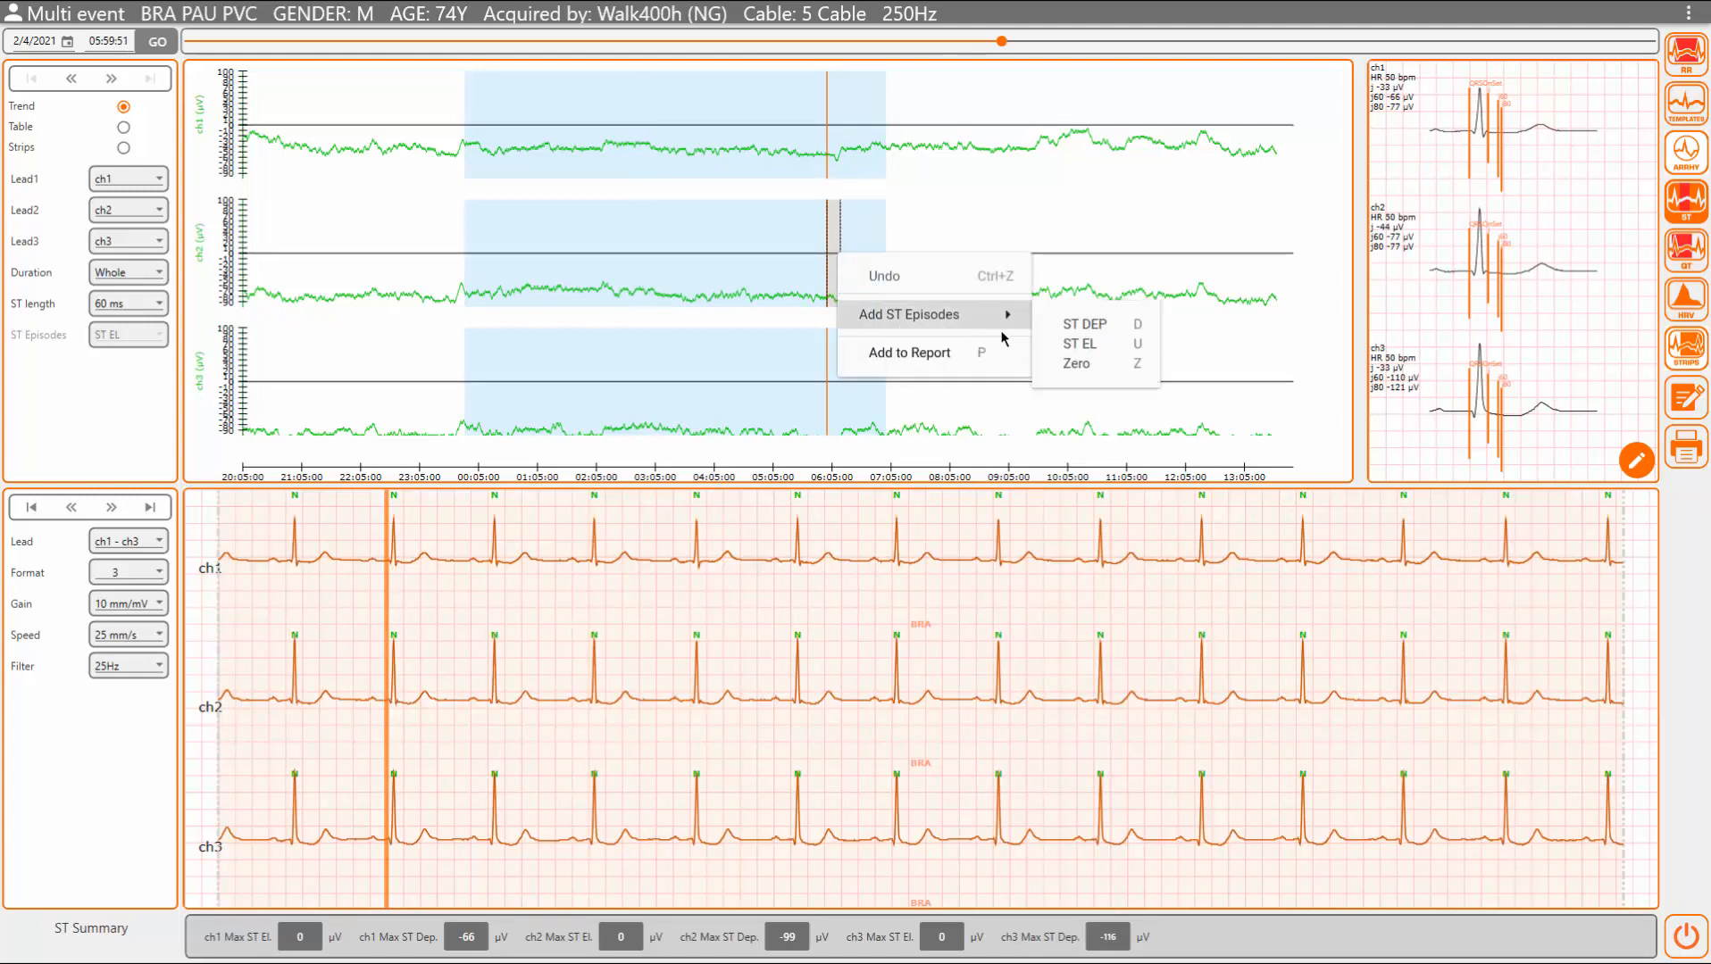
click(1091, 324)
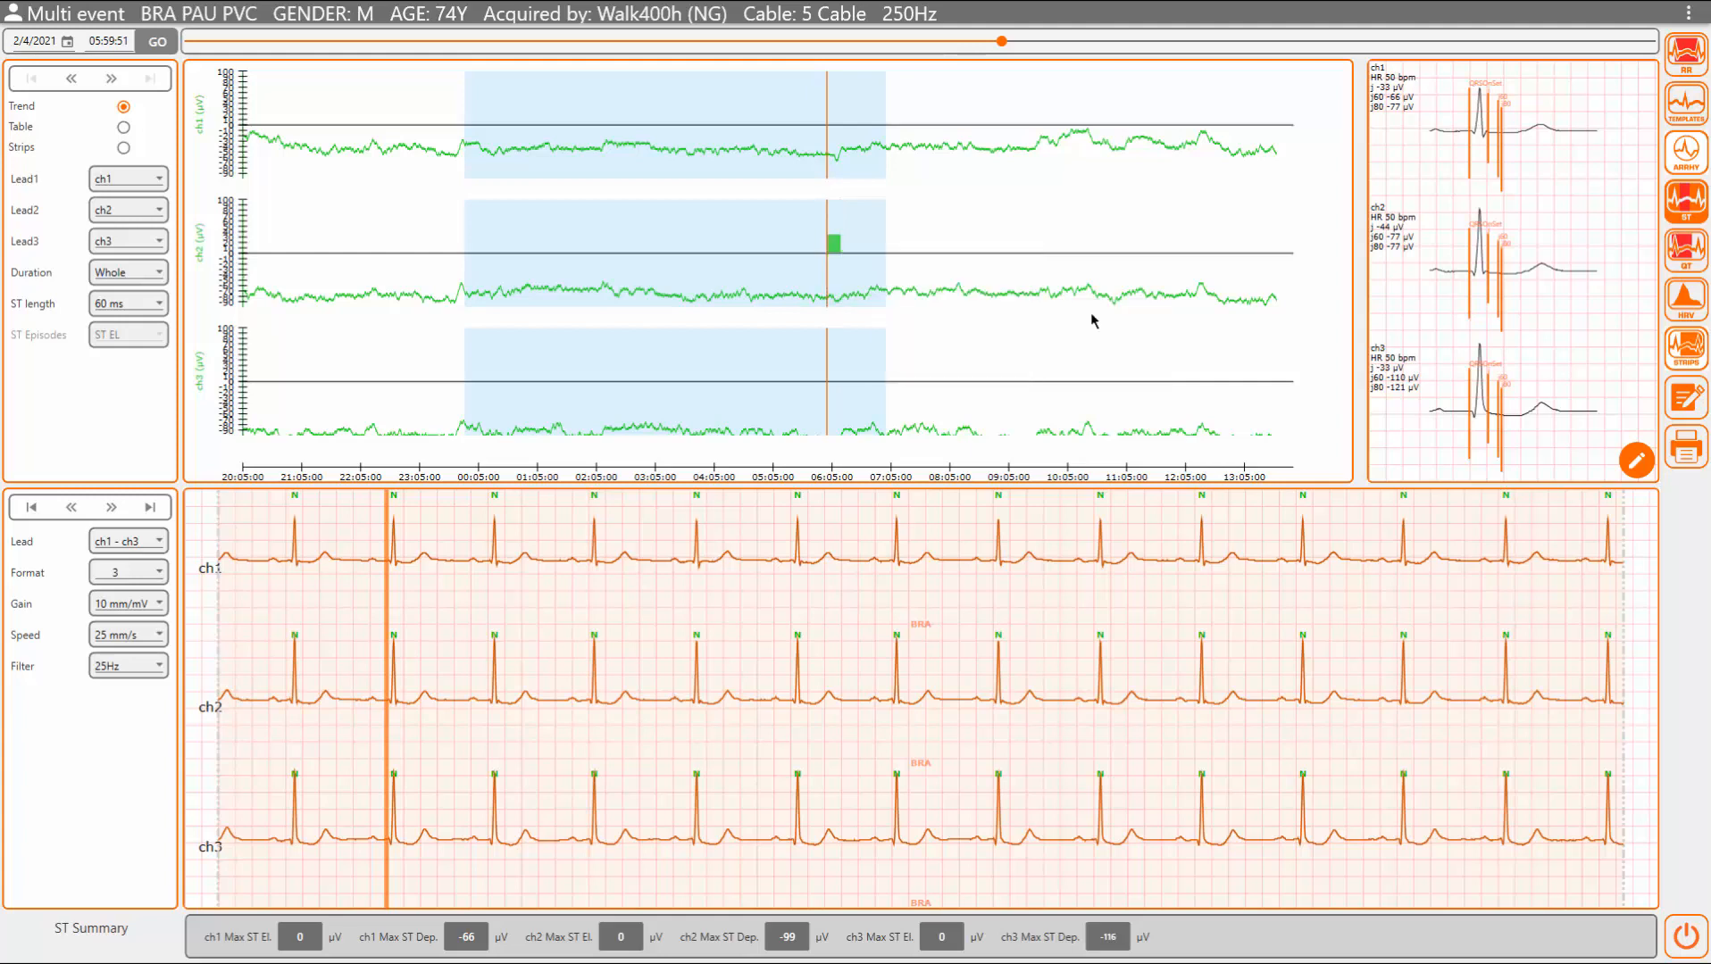
Step: Add an ST EL episode on ch2 from about 4:24 AM to 4:46 AM
click(834, 248)
click(742, 253)
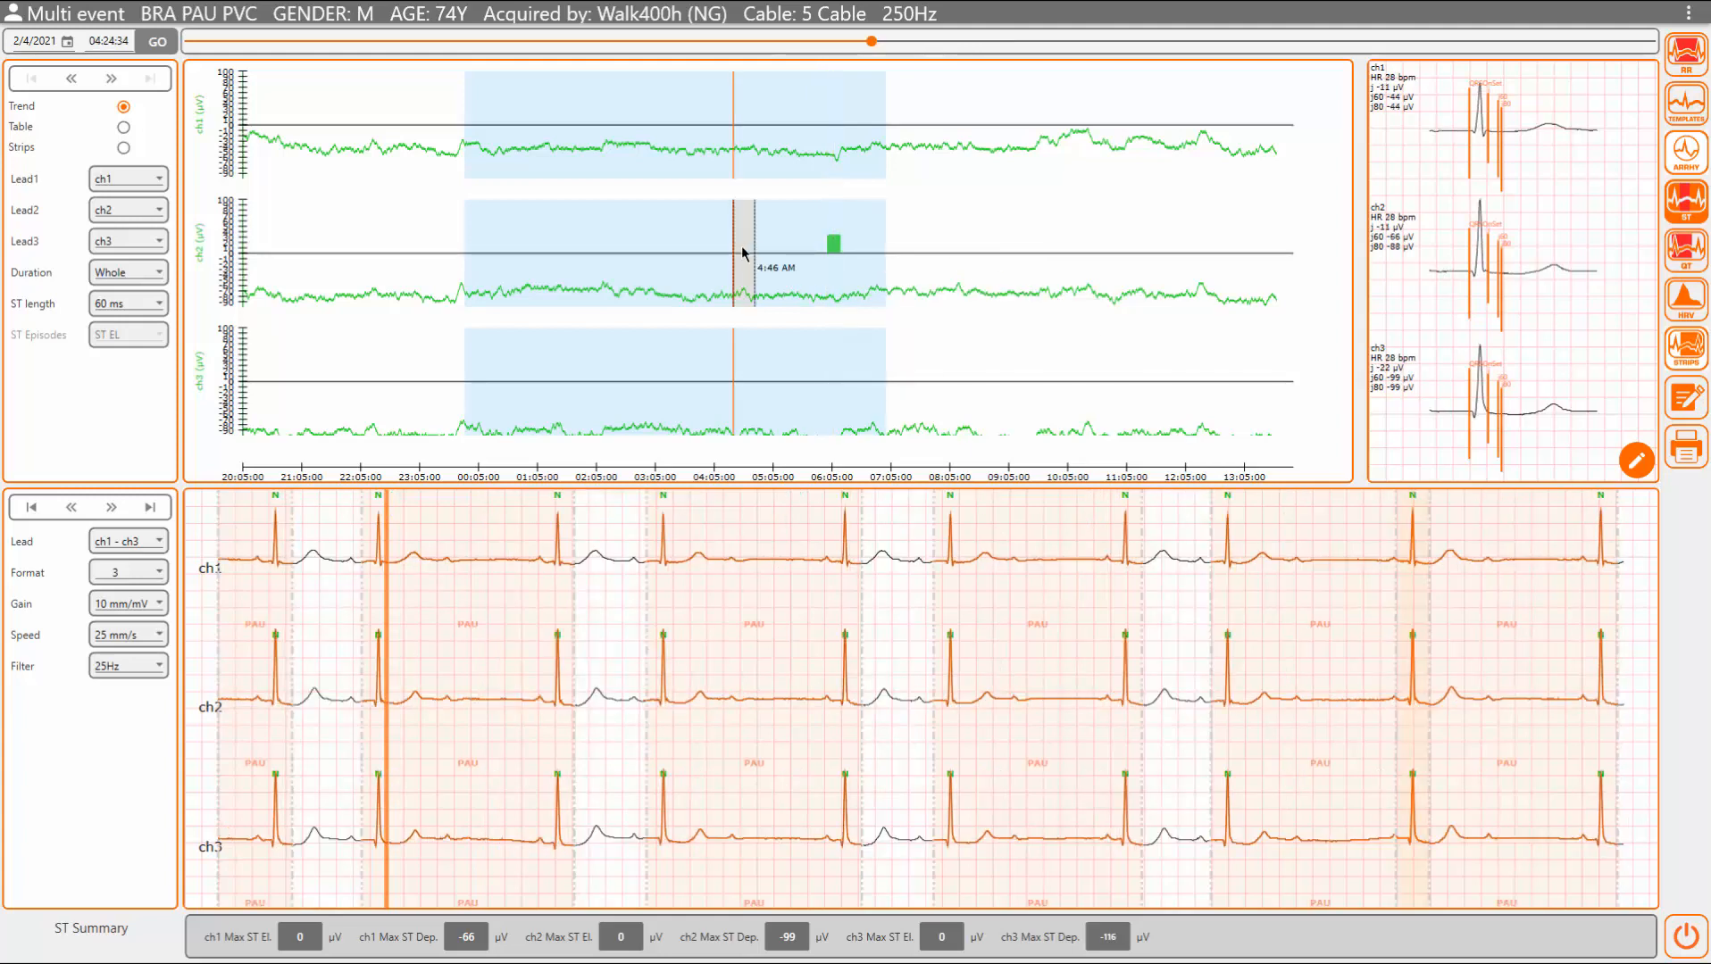
right_click(741, 253)
mouse_move(783, 310)
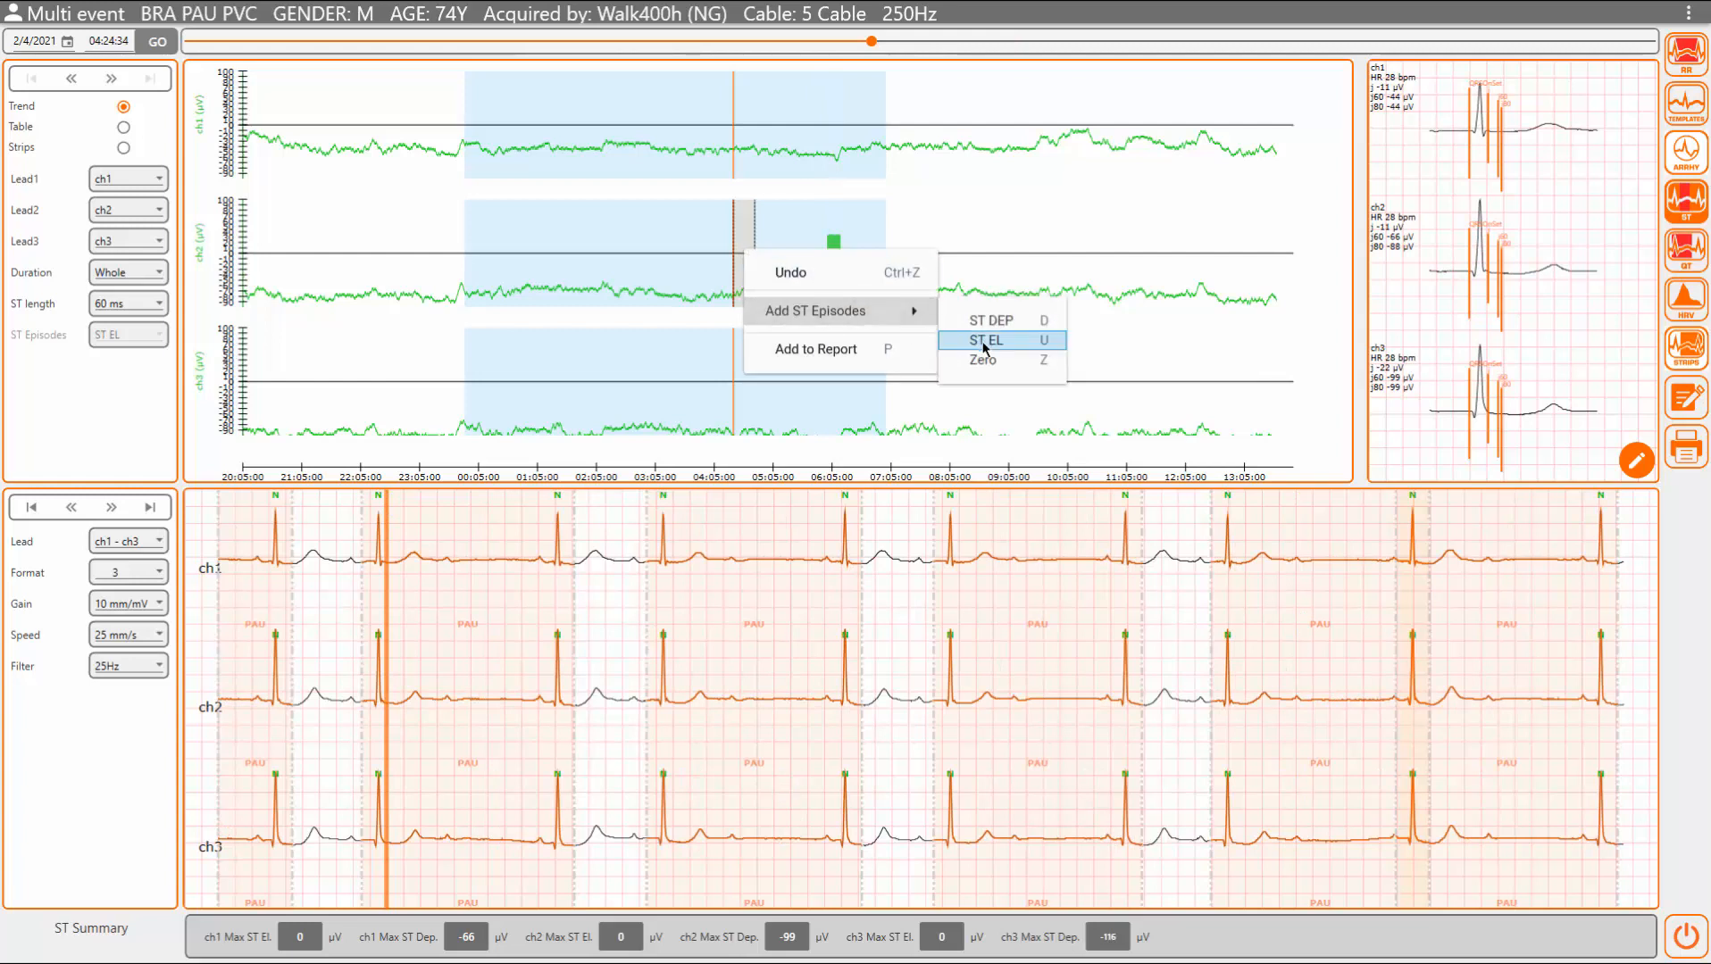
click(985, 343)
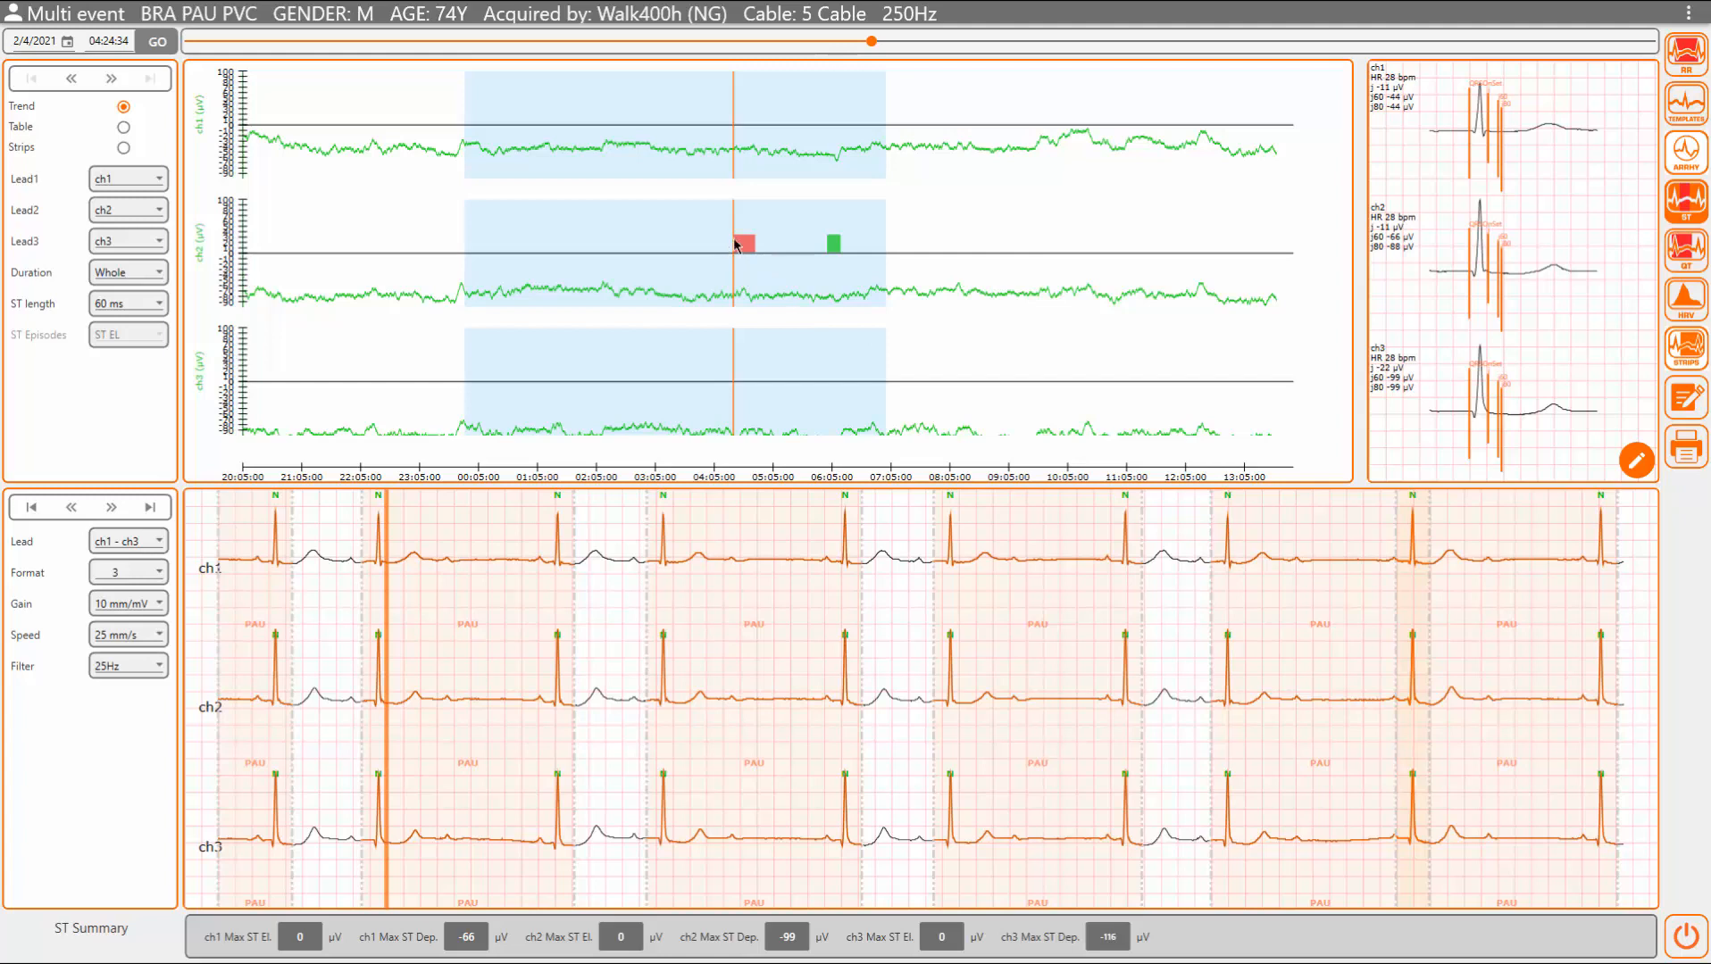
Step: Zero the two added ST episodes on ch2, first the ST EL one and then the ST DEP one
drag(717, 243, 764, 243)
right_click(748, 241)
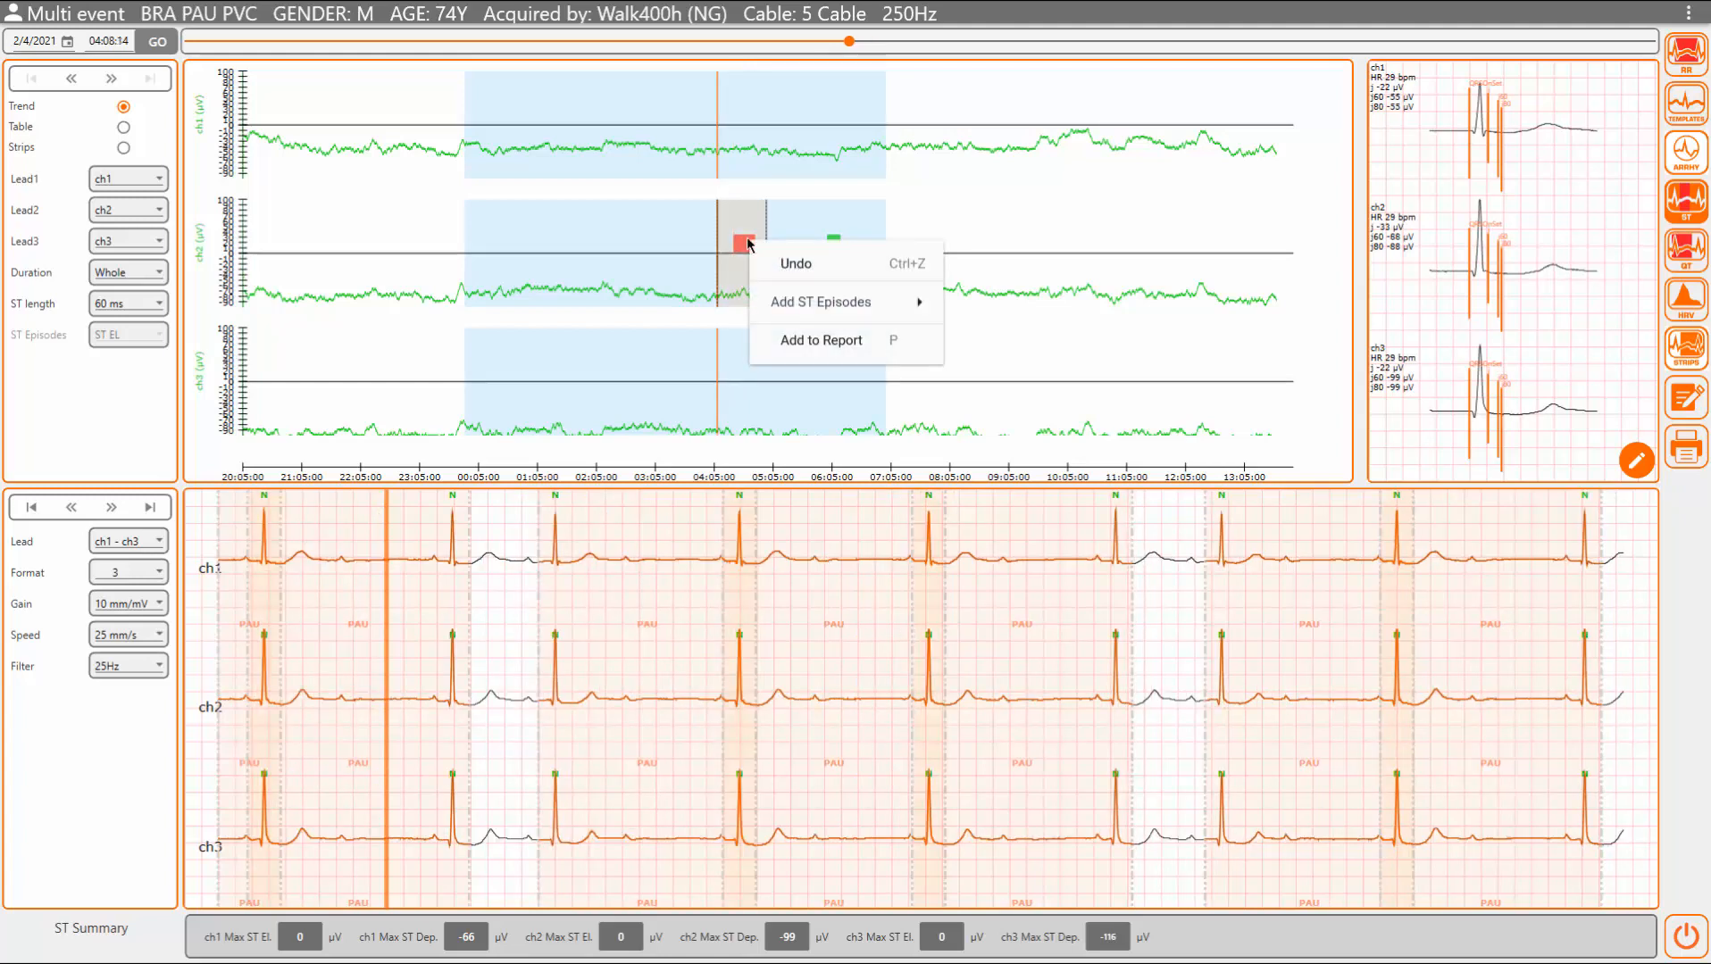
mouse_move(817, 301)
click(995, 353)
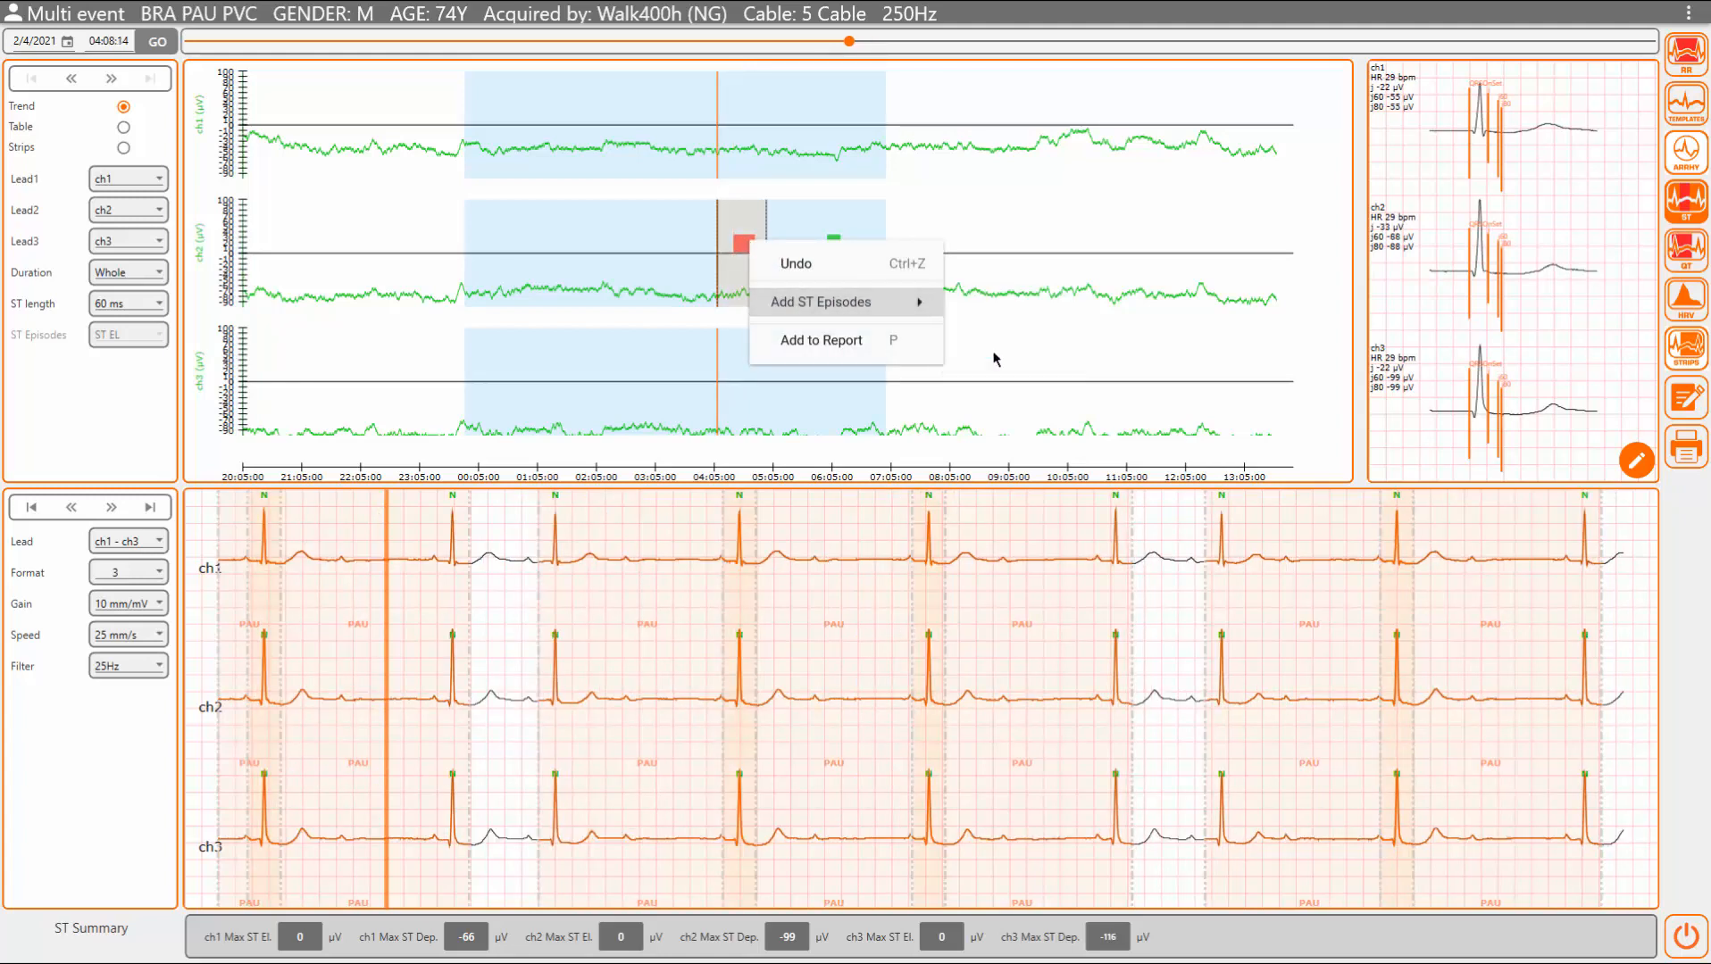
drag(800, 251, 862, 259)
right_click(835, 259)
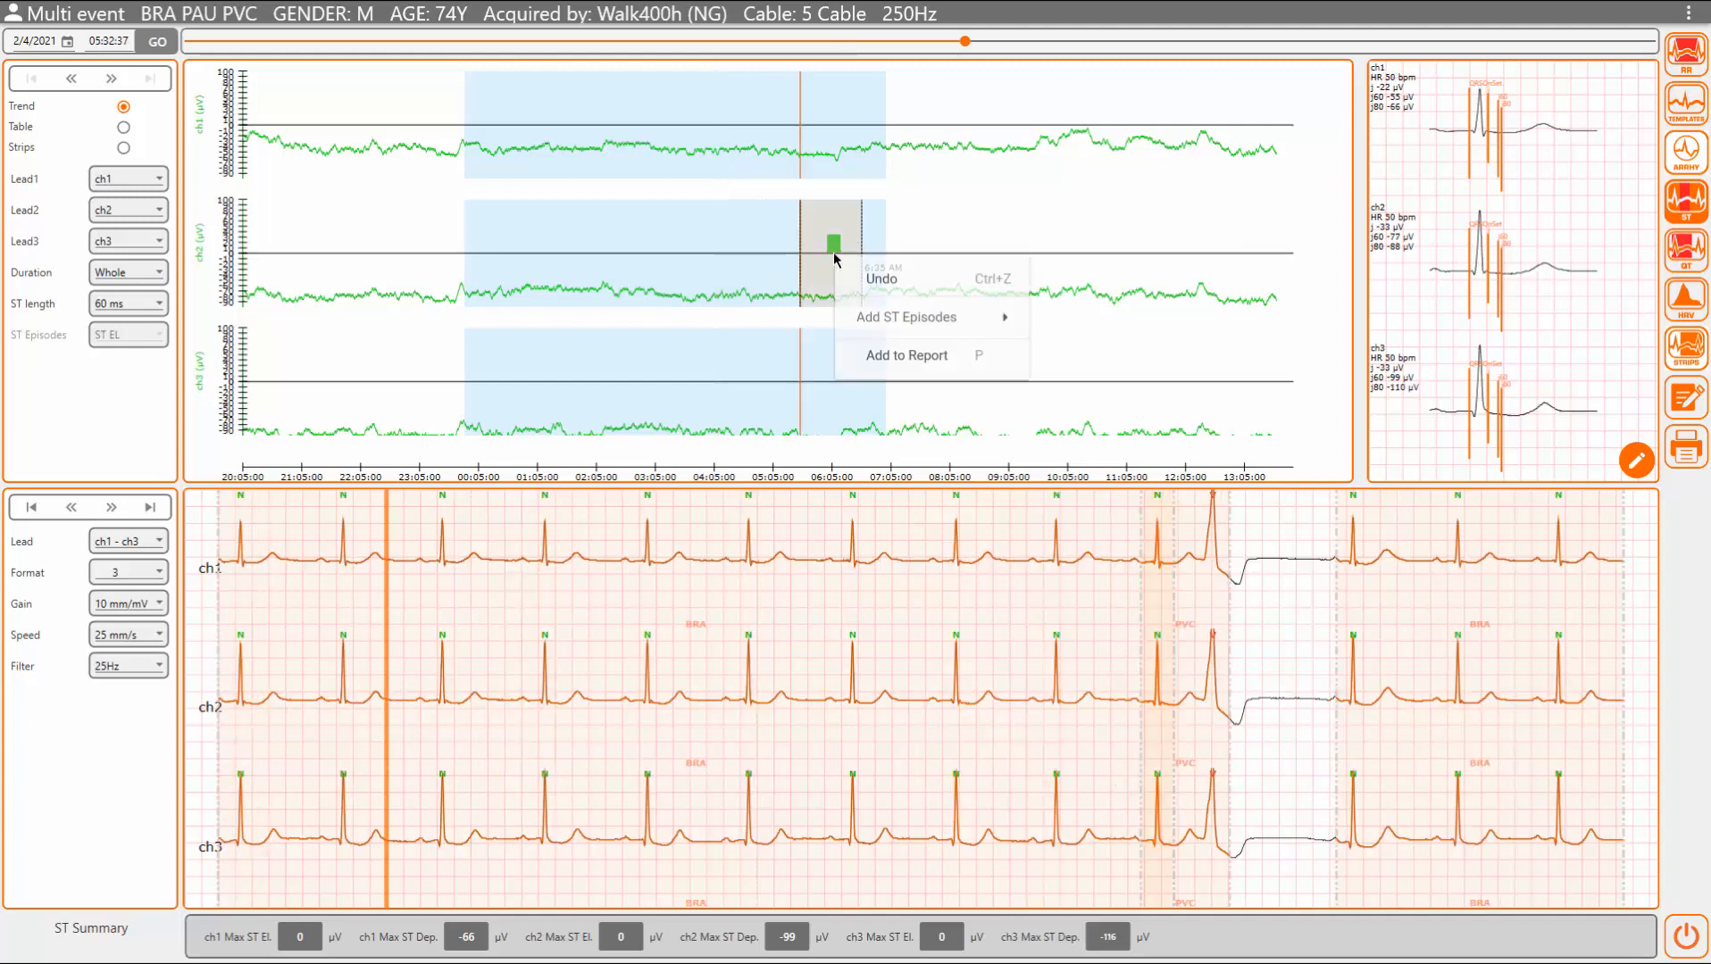
mouse_move(914, 323)
click(1107, 368)
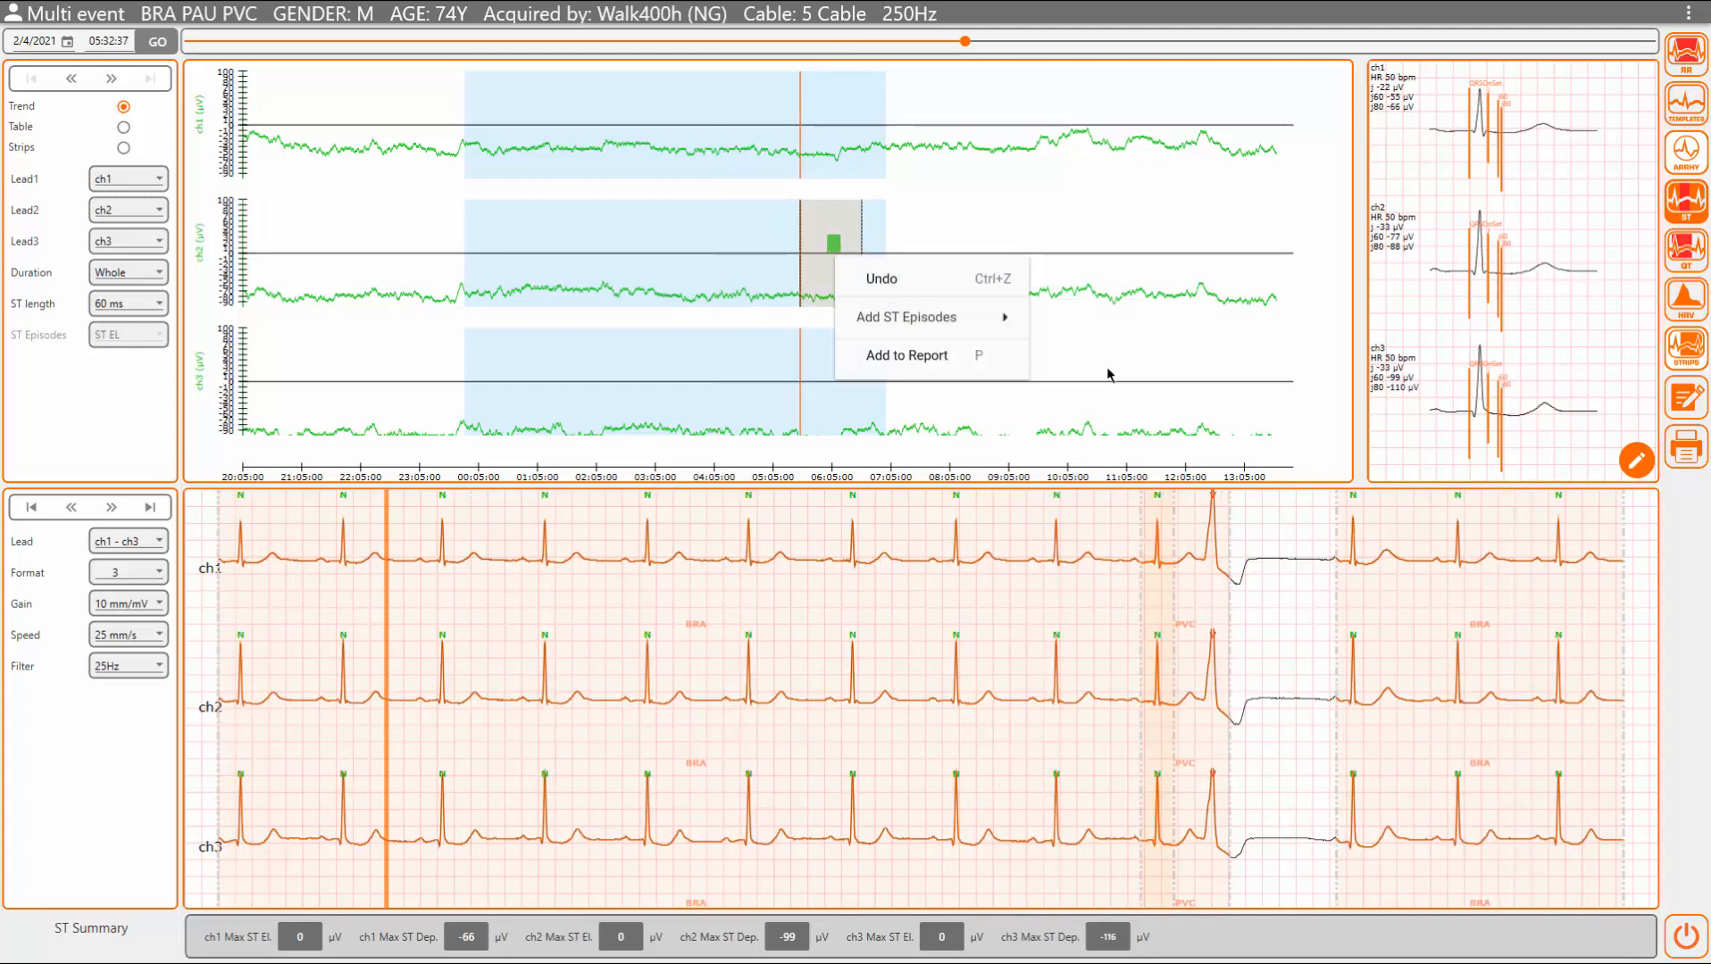
Step: Open the reference beat's marker editing, accept the marker positions, and inspect the ST measurement points on the ch2 beat up close
click(1637, 460)
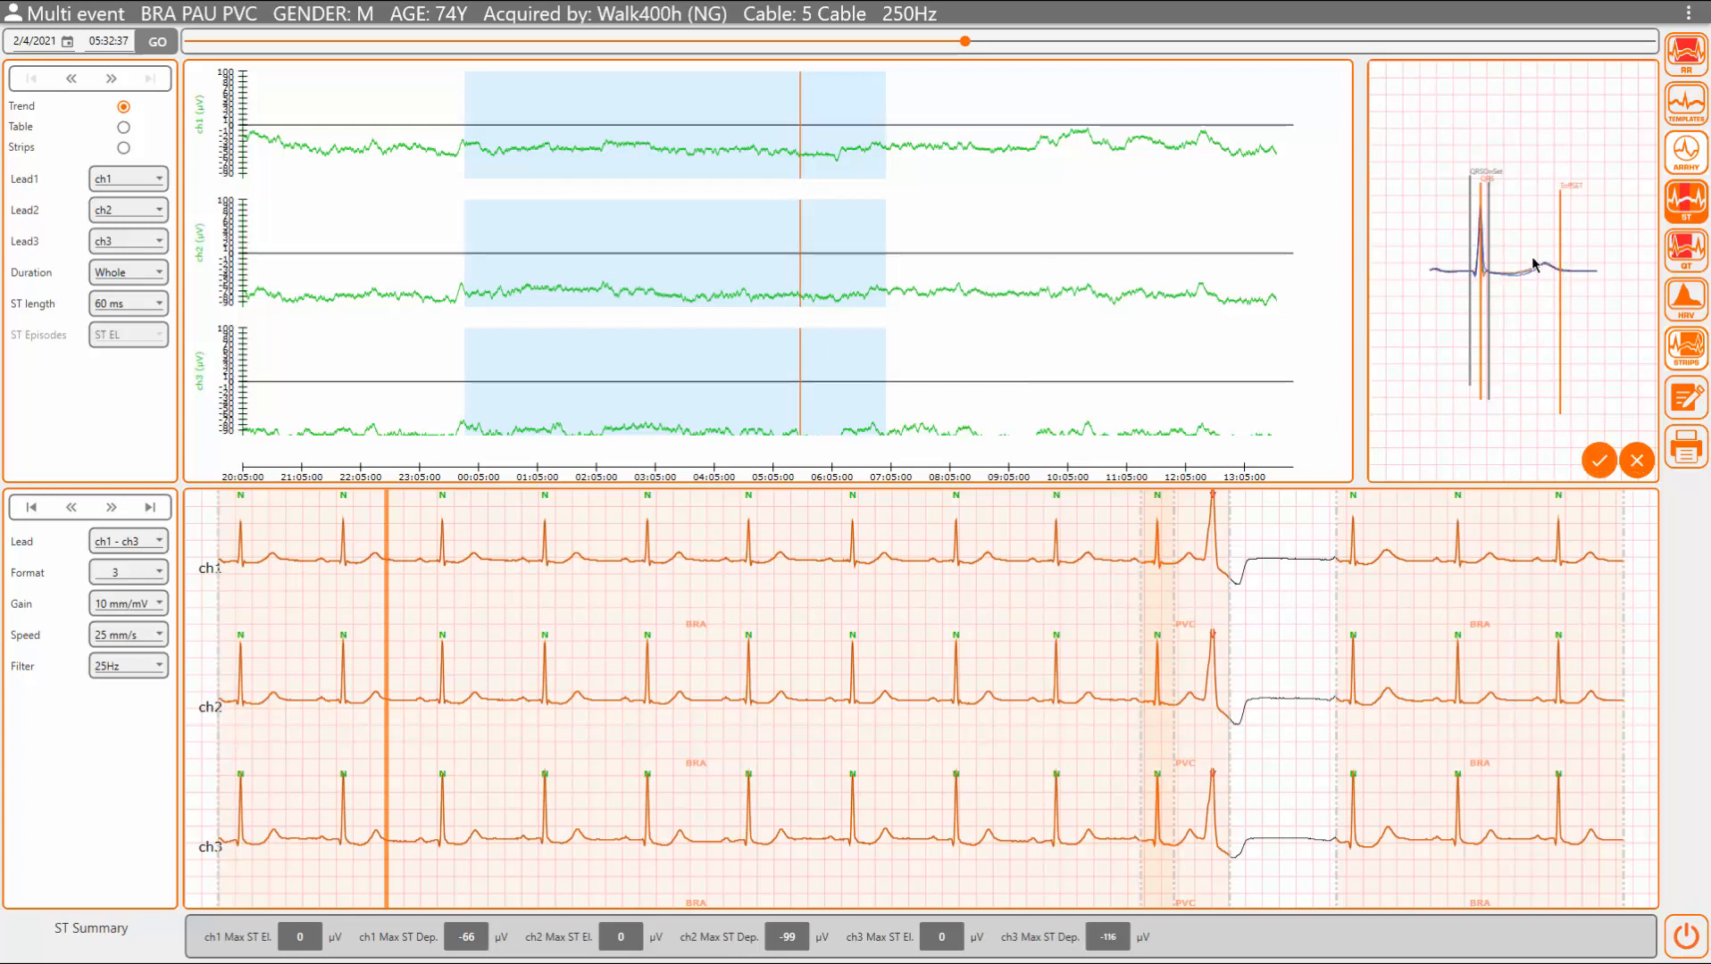
click(1598, 463)
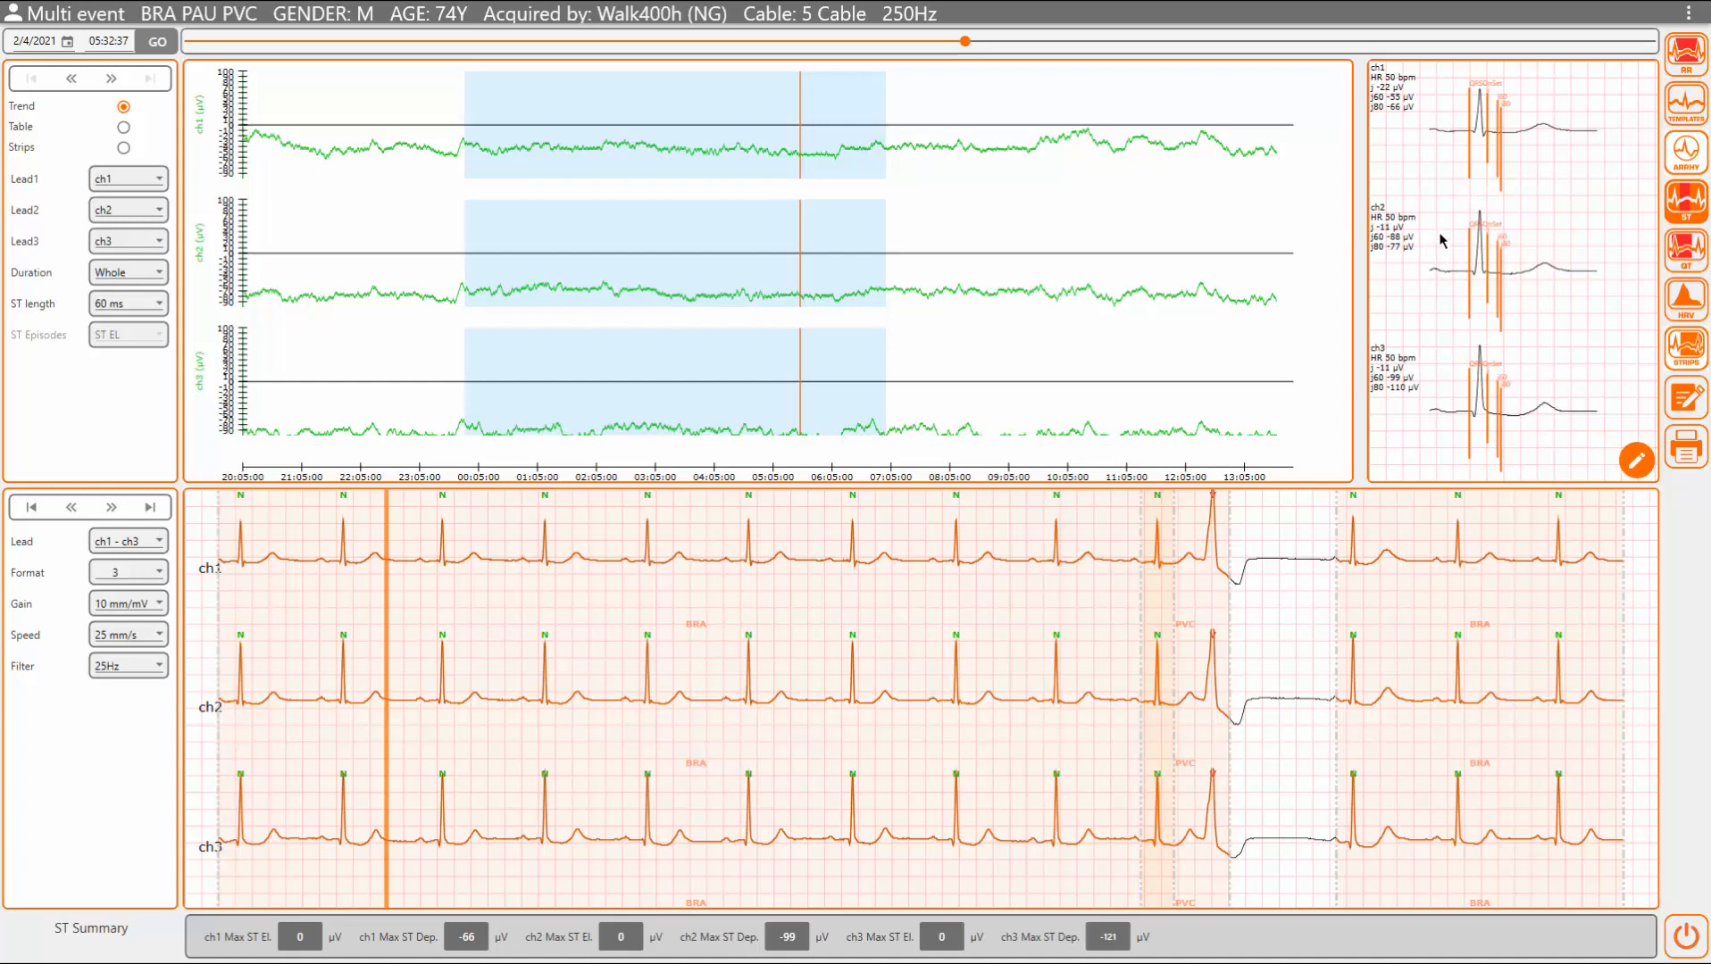
scroll(1442, 236, up, 5)
mouse_move(1464, 287)
mouse_down()
mouse_move(1515, 272)
mouse_move(1592, 302)
mouse_move(1471, 262)
mouse_up()
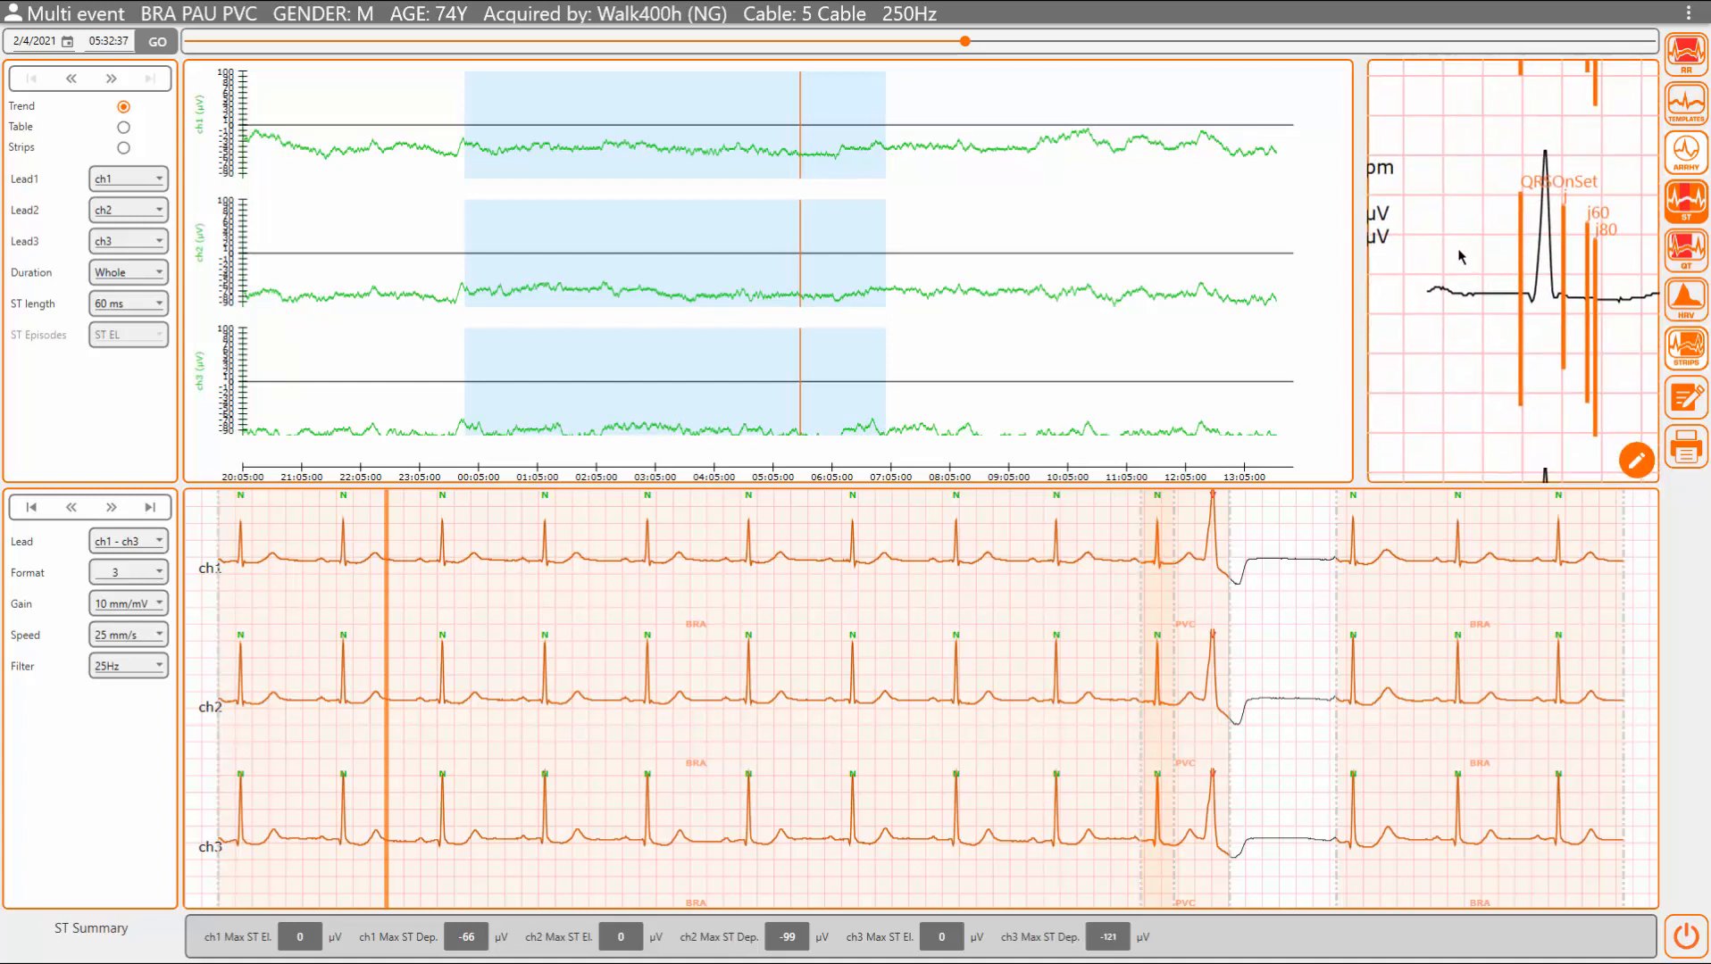
scroll(1485, 262, down, 5)
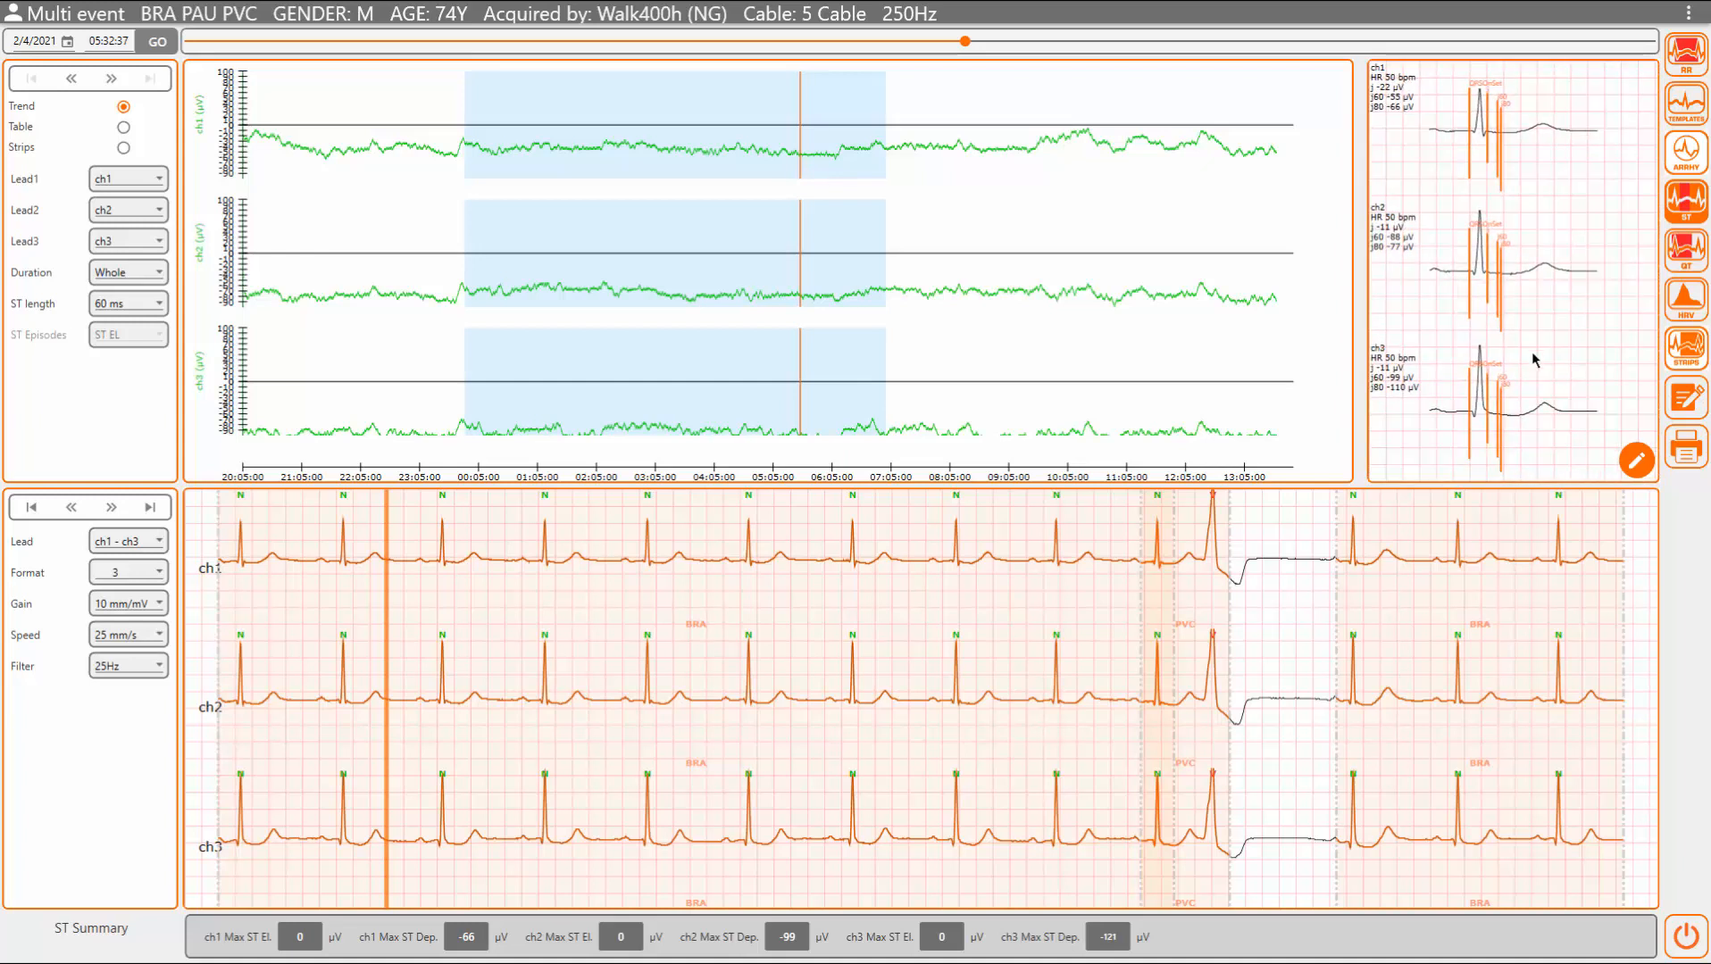
Step: Shift the reference beat's QRSOnSet marker slightly closer to the QRS and apply the change to the ST analysis
click(1635, 461)
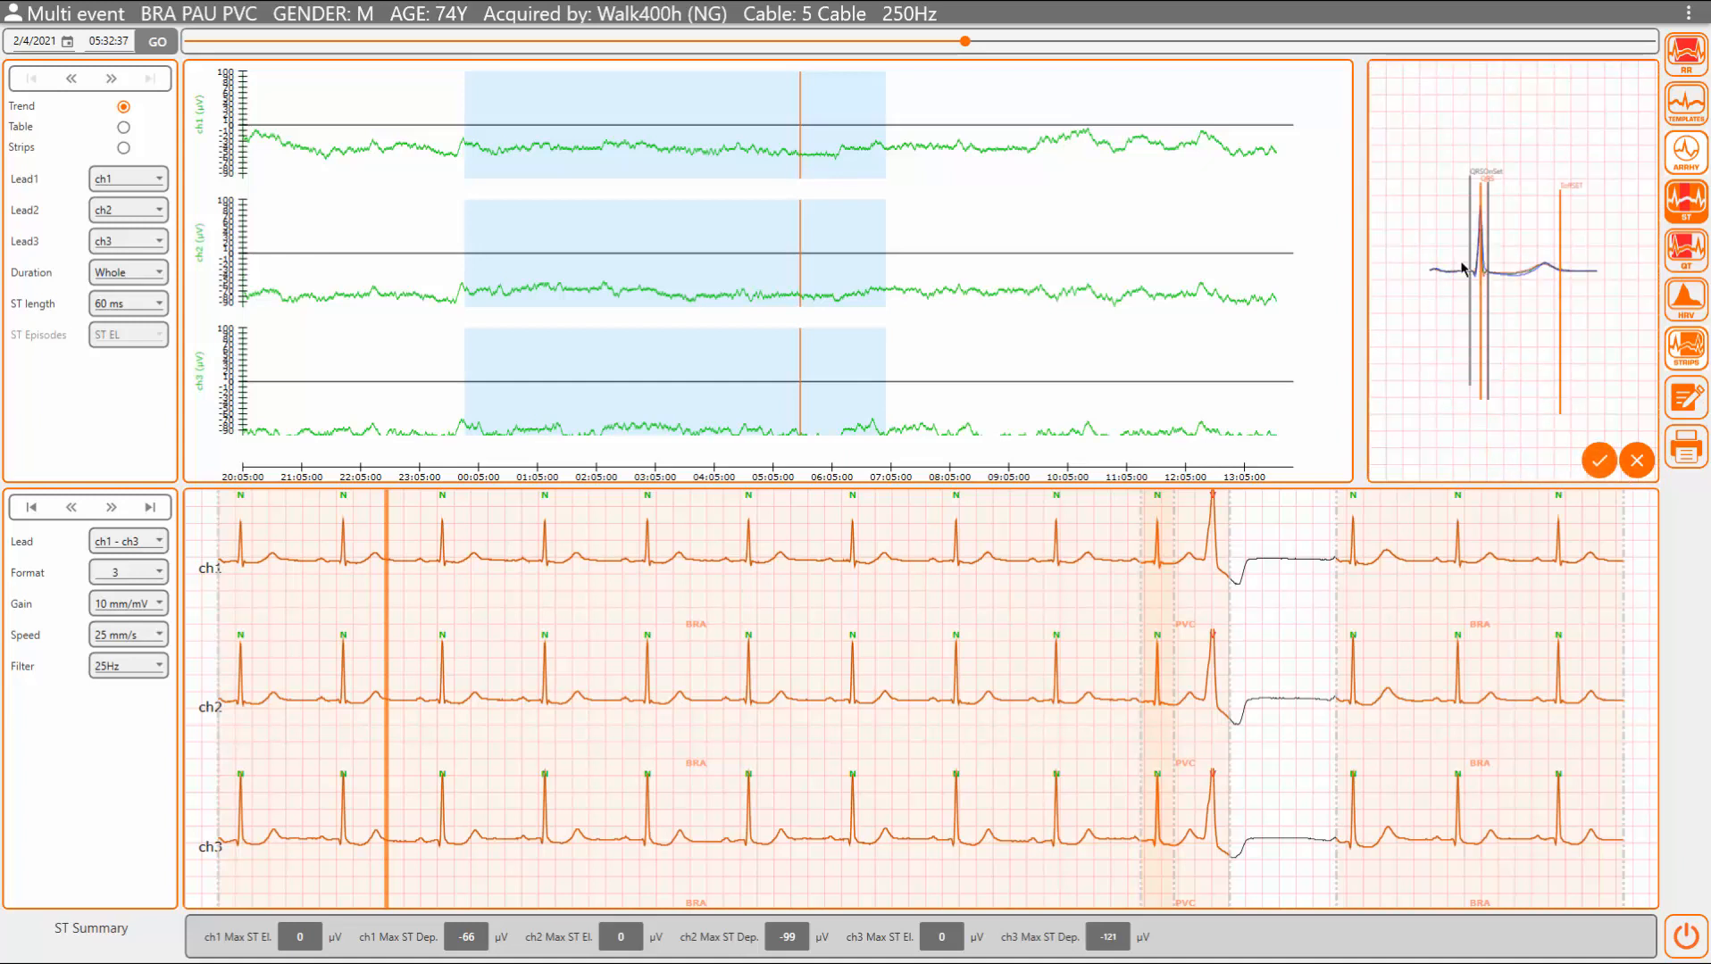
scroll(1465, 266, up, 5)
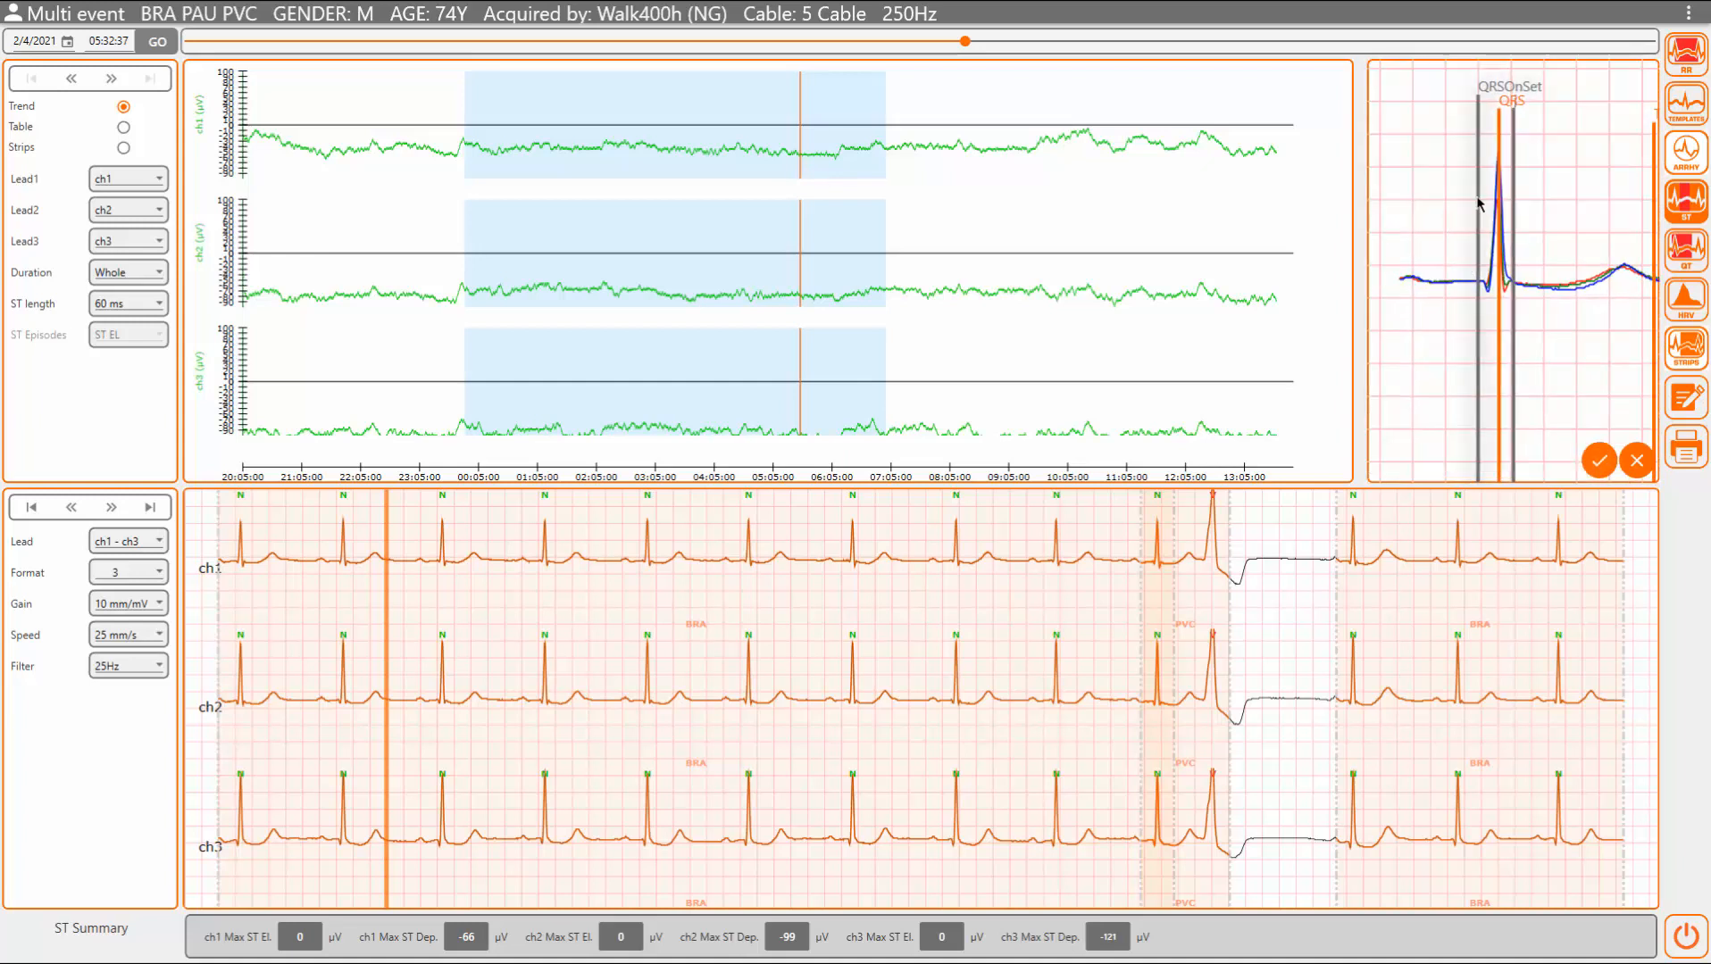
mouse_move(1478, 203)
mouse_down()
mouse_move(1459, 203)
mouse_move(1539, 250)
mouse_move(1515, 257)
mouse_up()
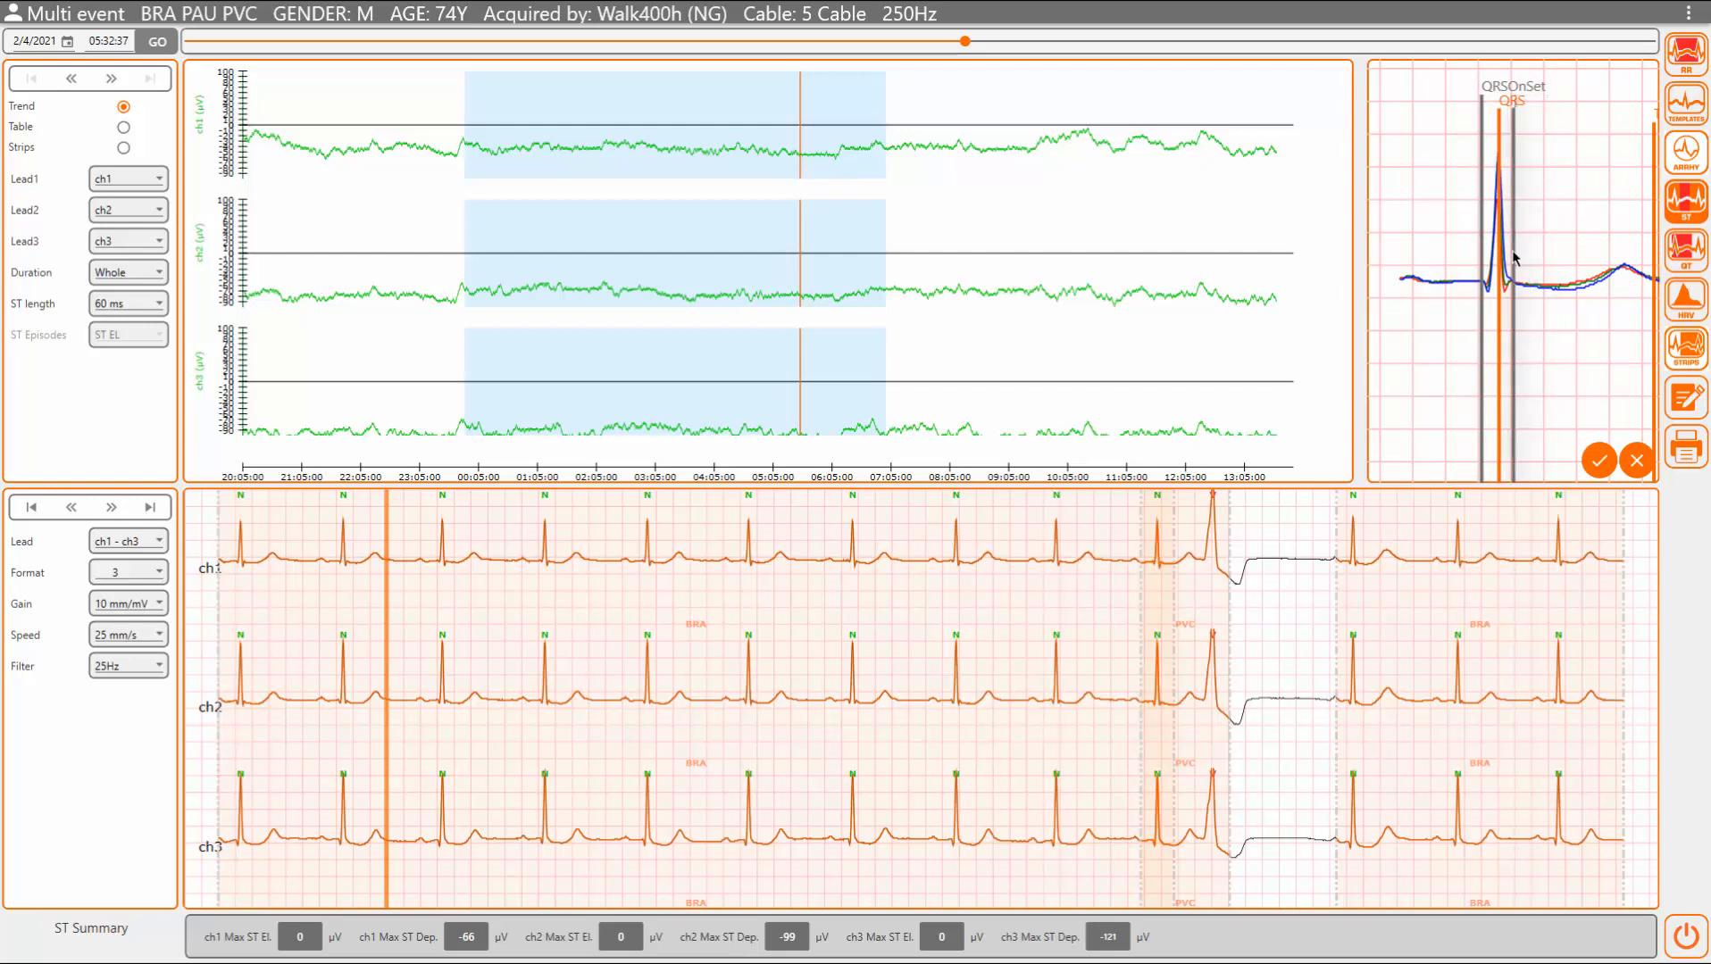
click(1591, 461)
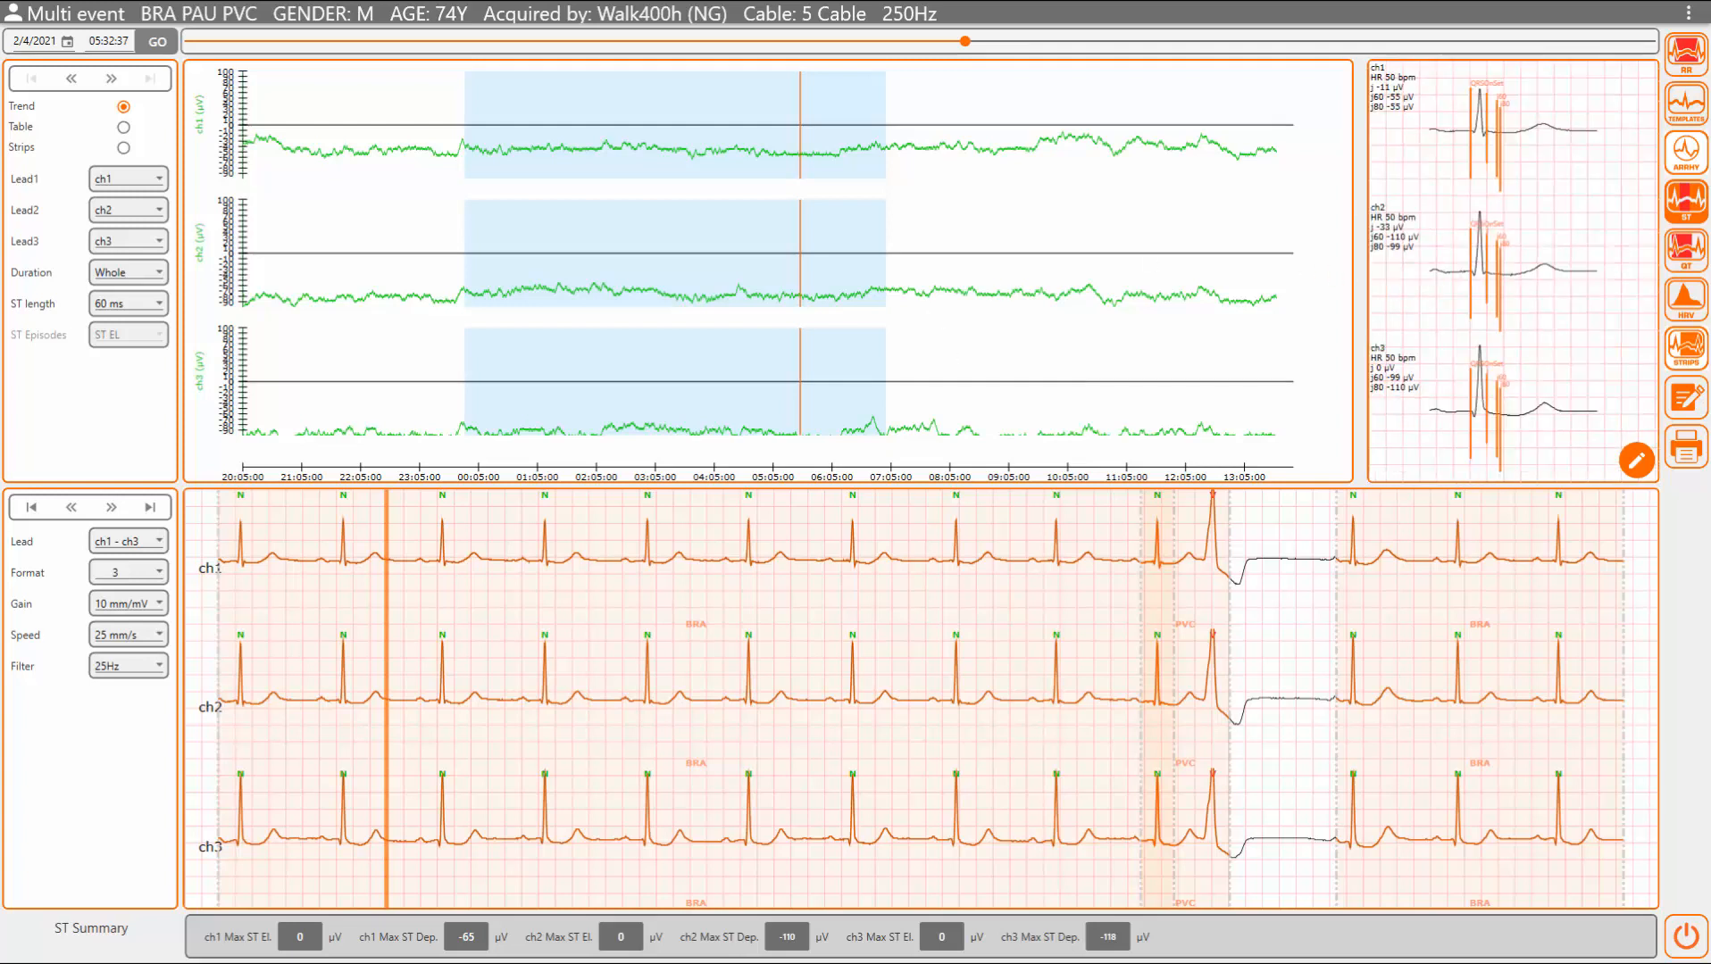
Step: Open the QT analysis, review the hourly QT and QTc table, and return to the trend
click(1687, 254)
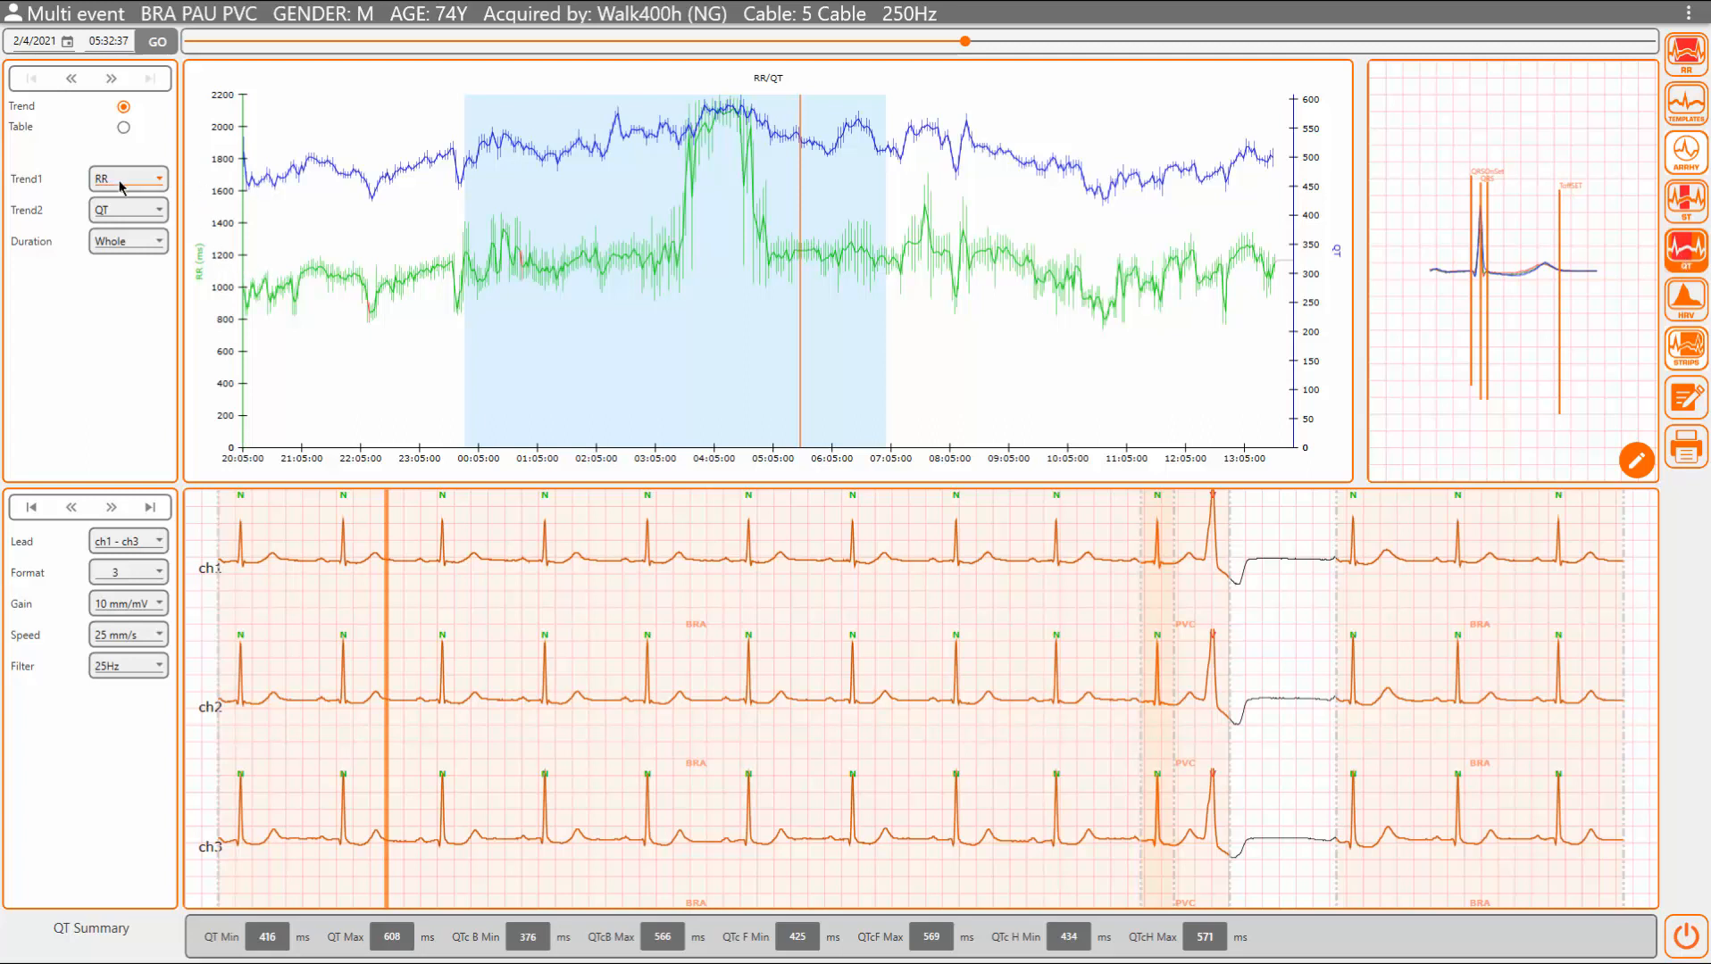
click(124, 129)
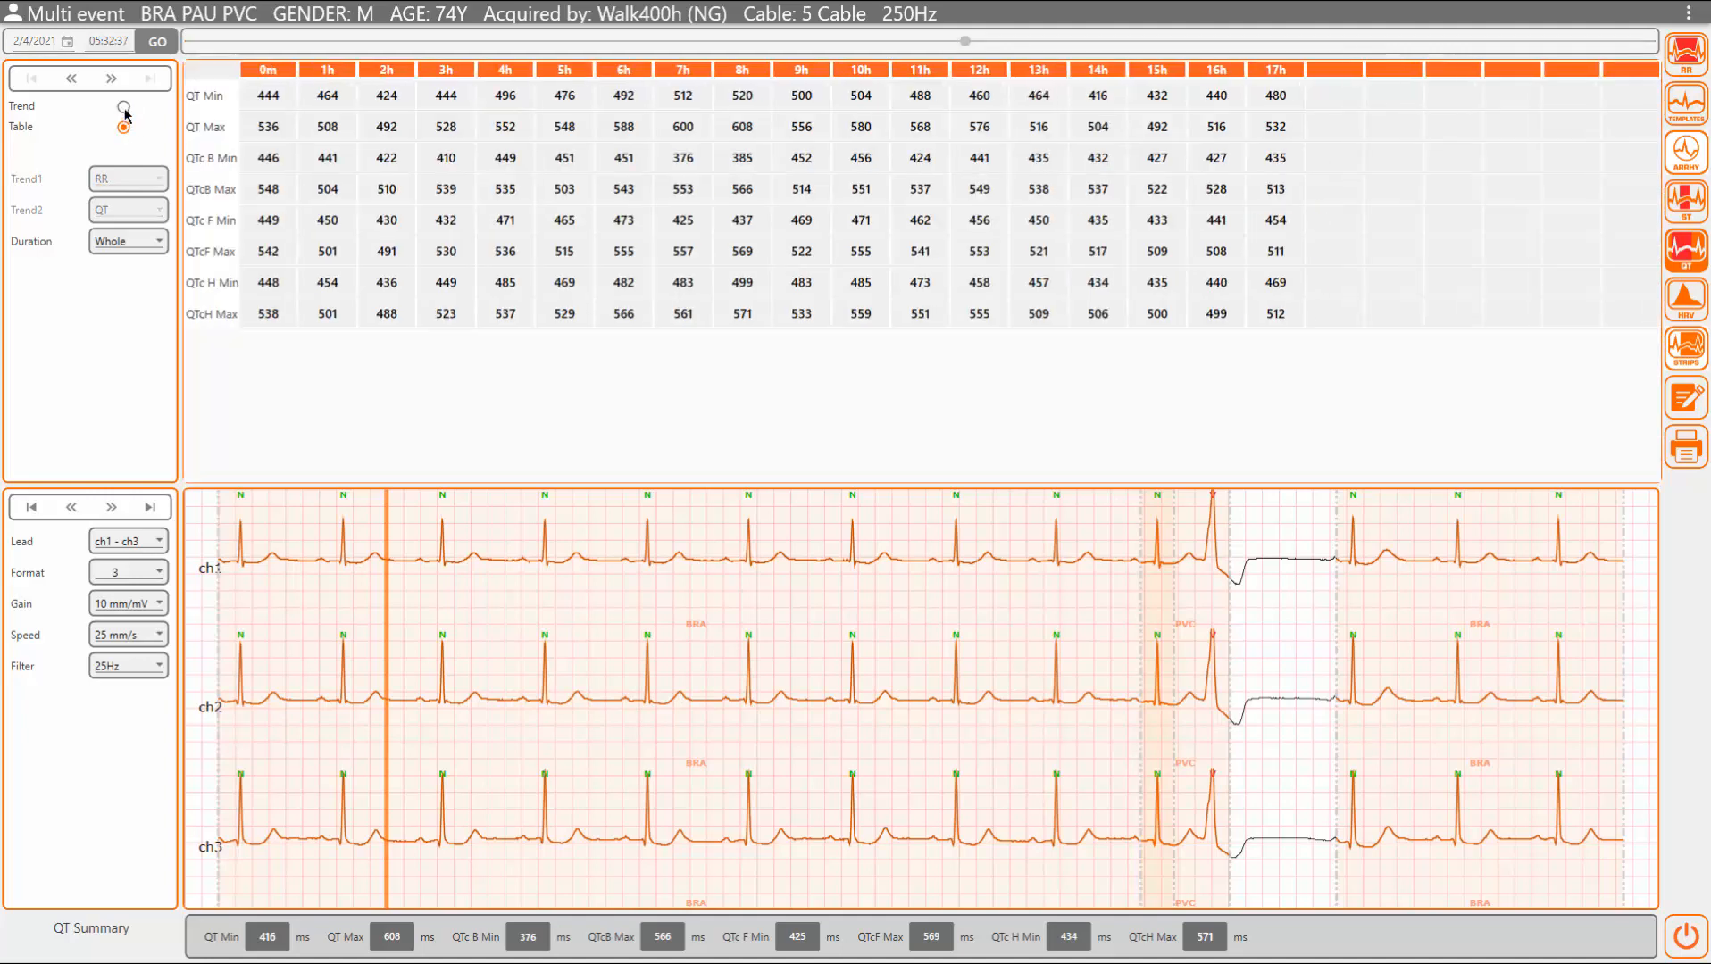
click(124, 108)
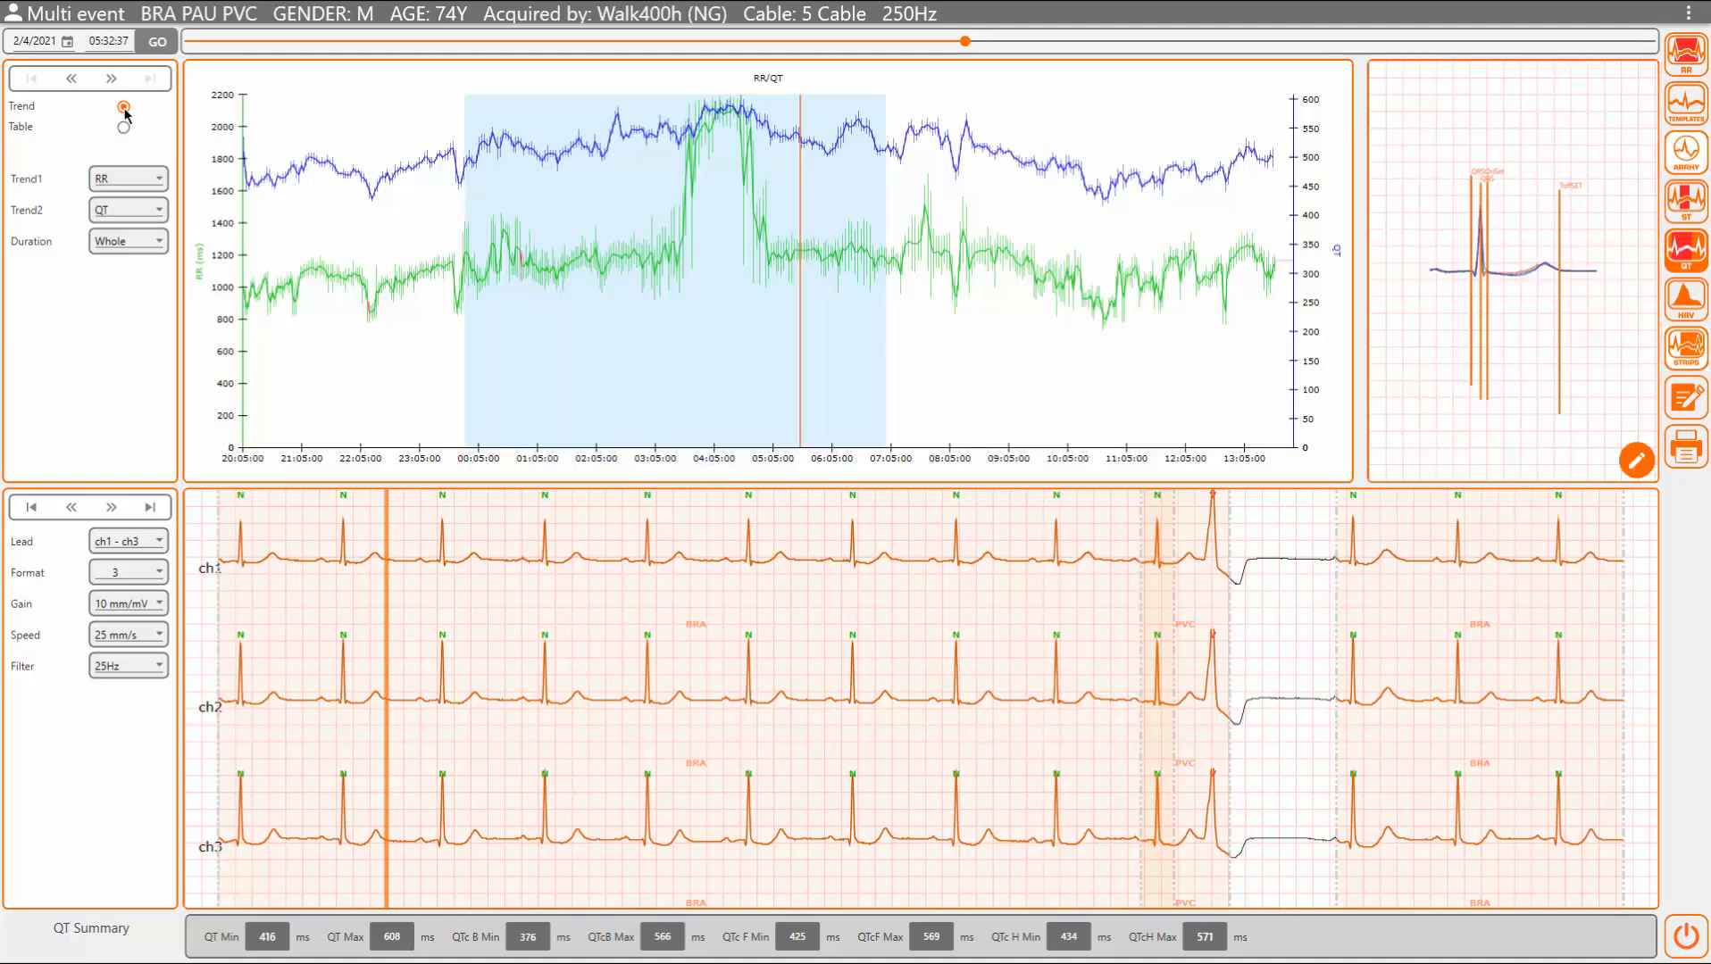
Step: Set the second QT trend to QTcF, plotted against RR
click(125, 181)
click(124, 187)
click(124, 219)
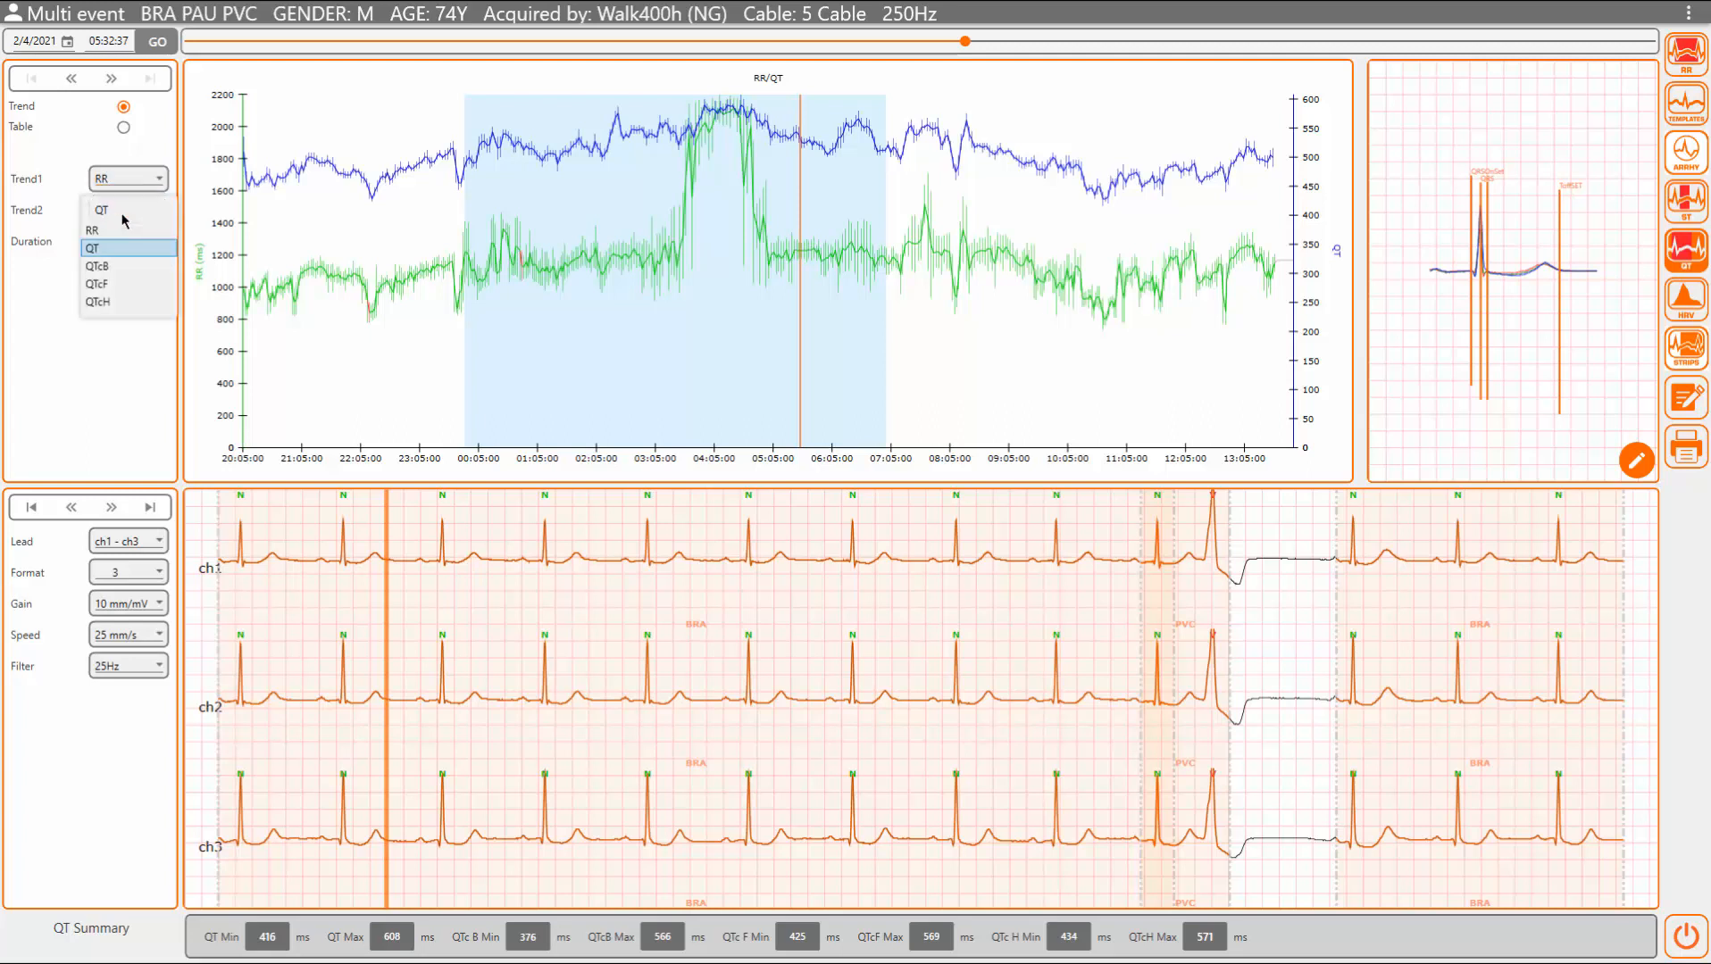
click(129, 284)
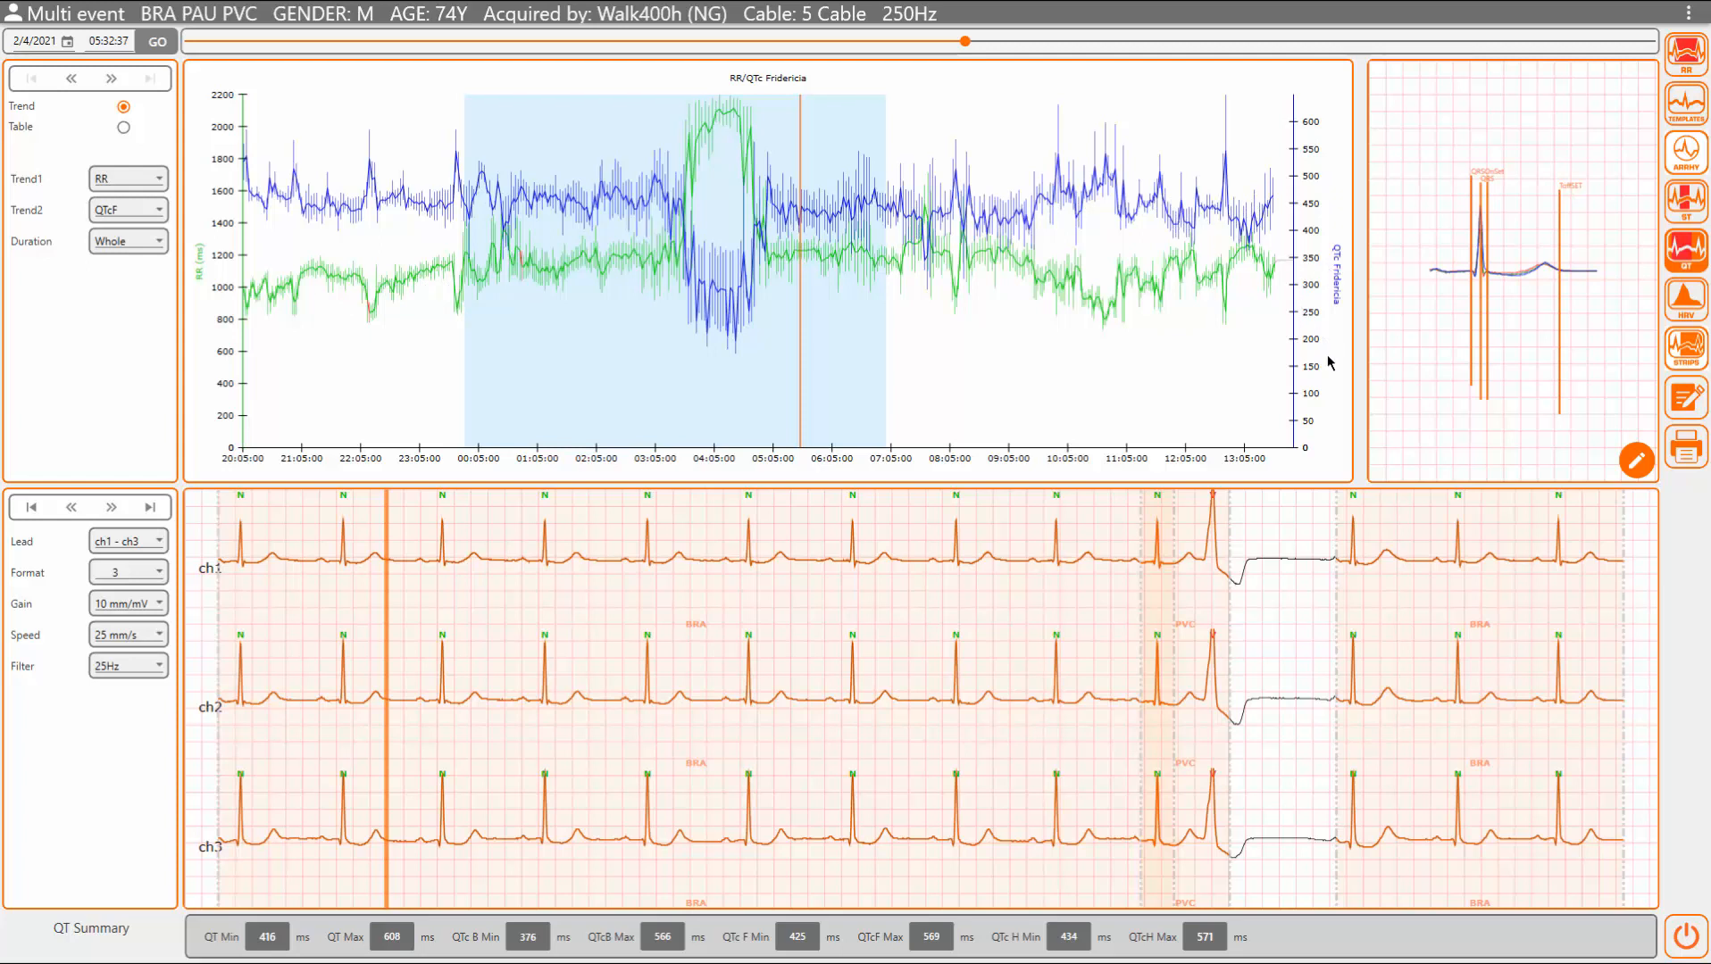
Step: In the HRV analysis, mark the interval from about 2:15 to 3:10 AM on the trend and add it to the report
click(1684, 298)
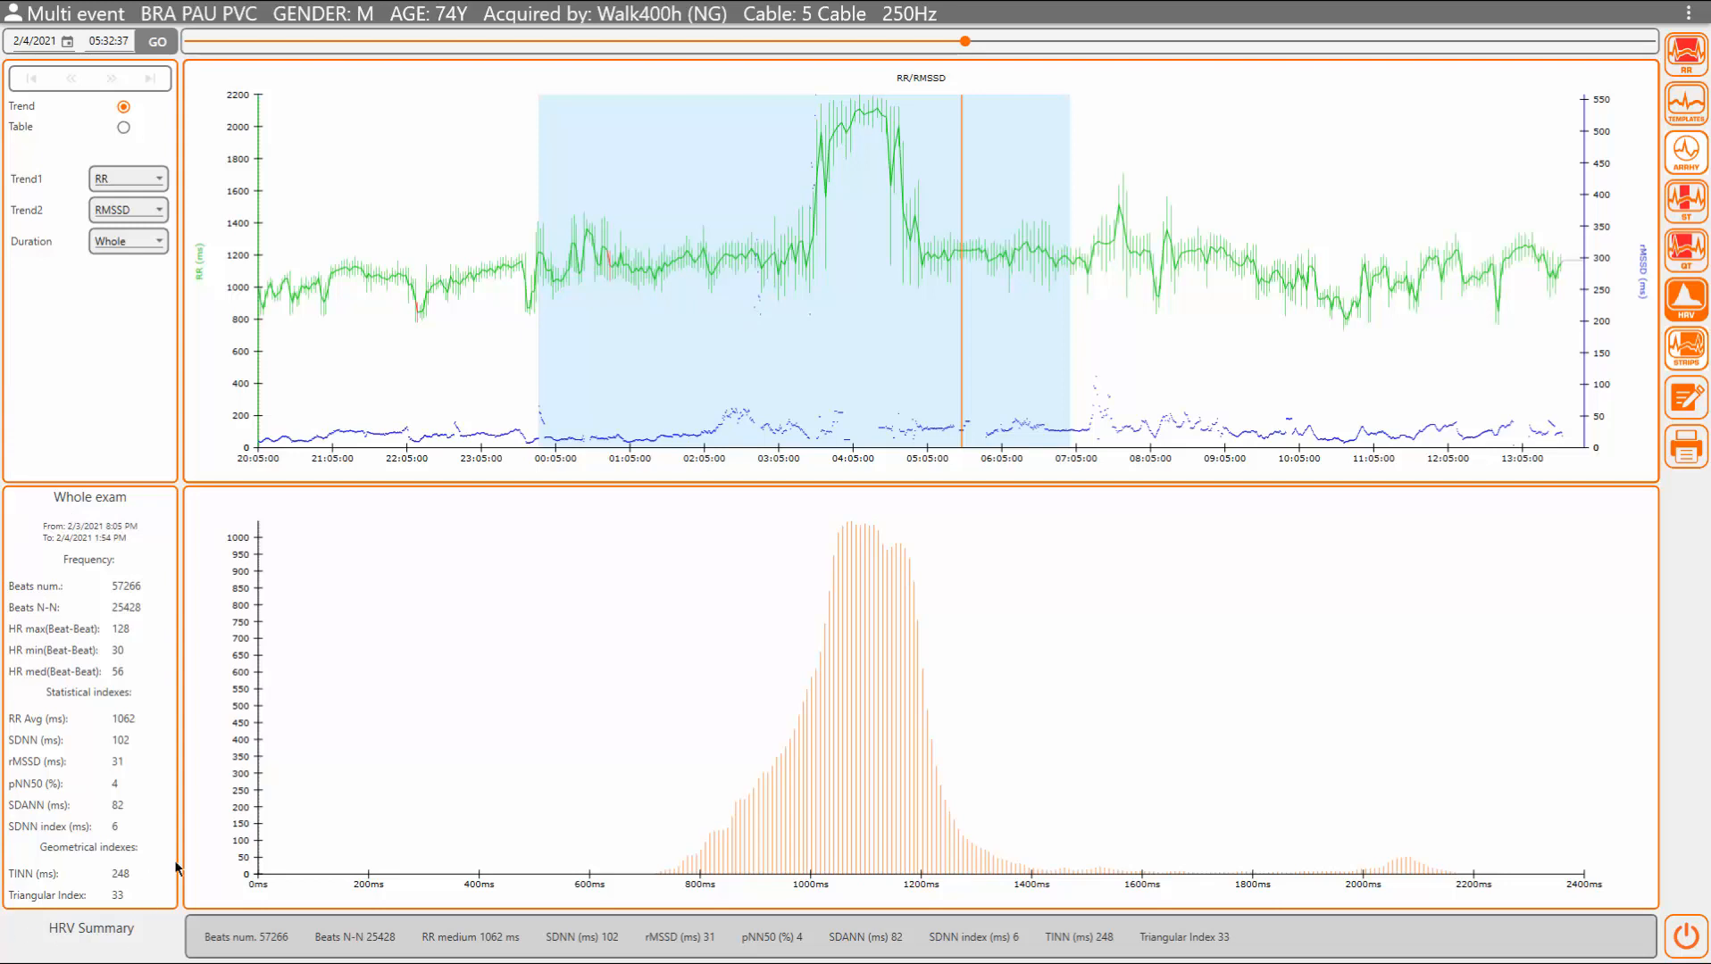
drag(722, 275, 784, 277)
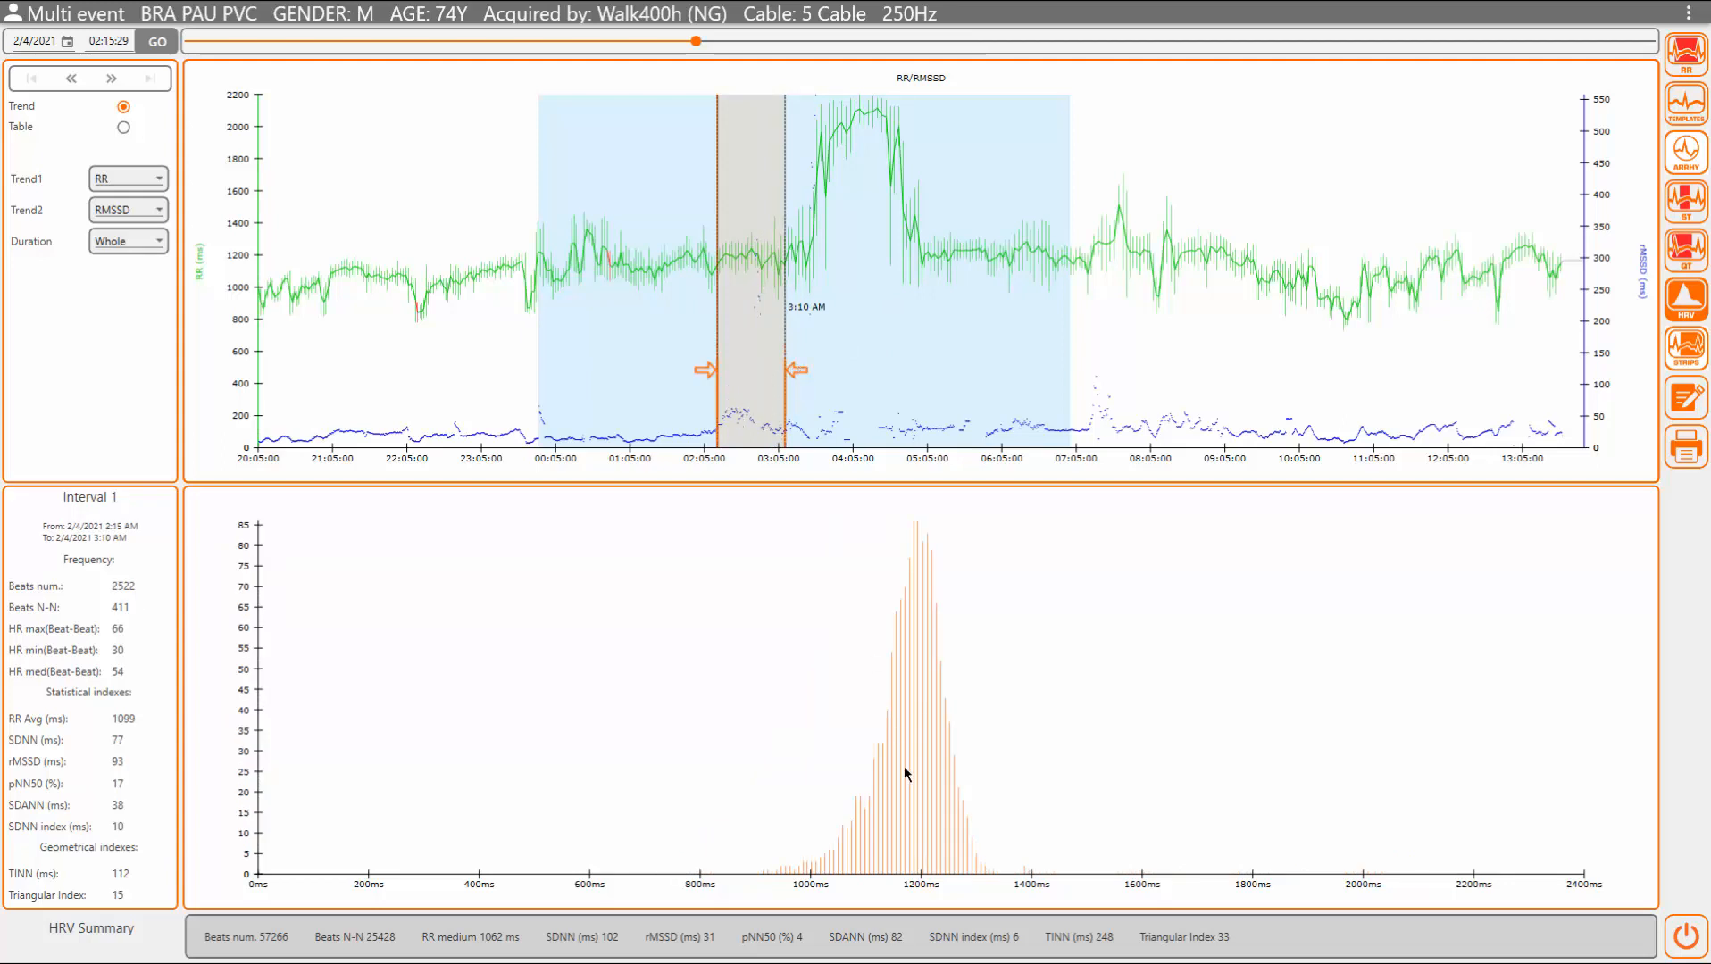
right_click(796, 373)
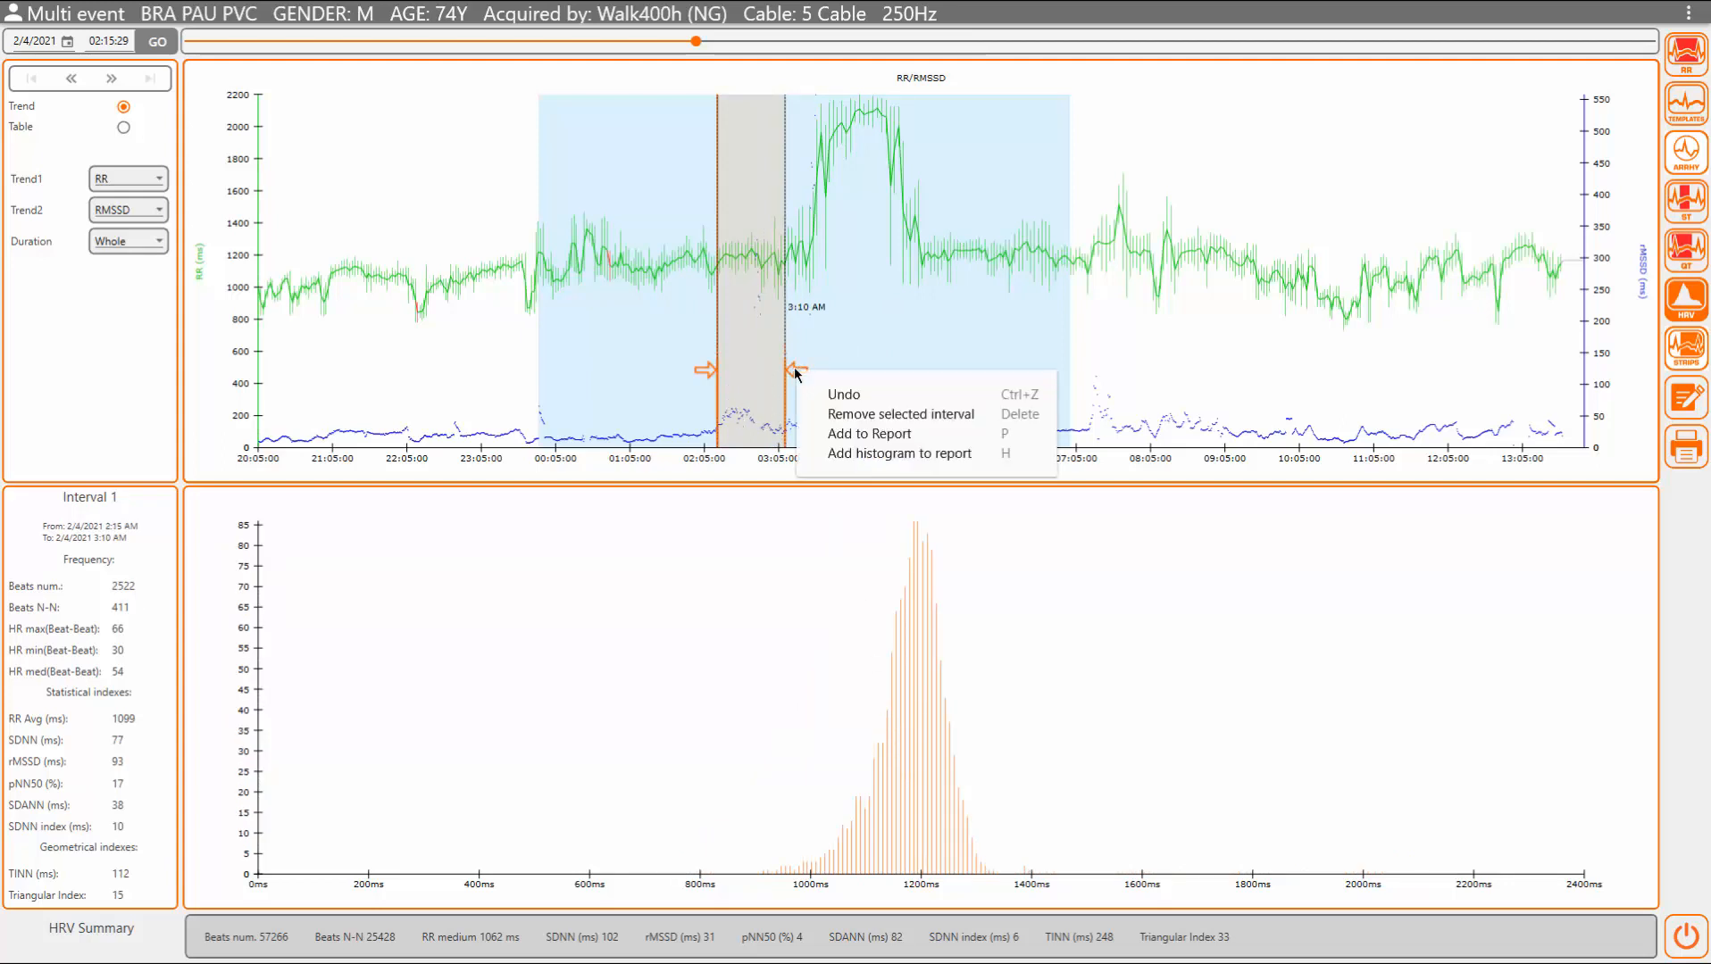
click(840, 435)
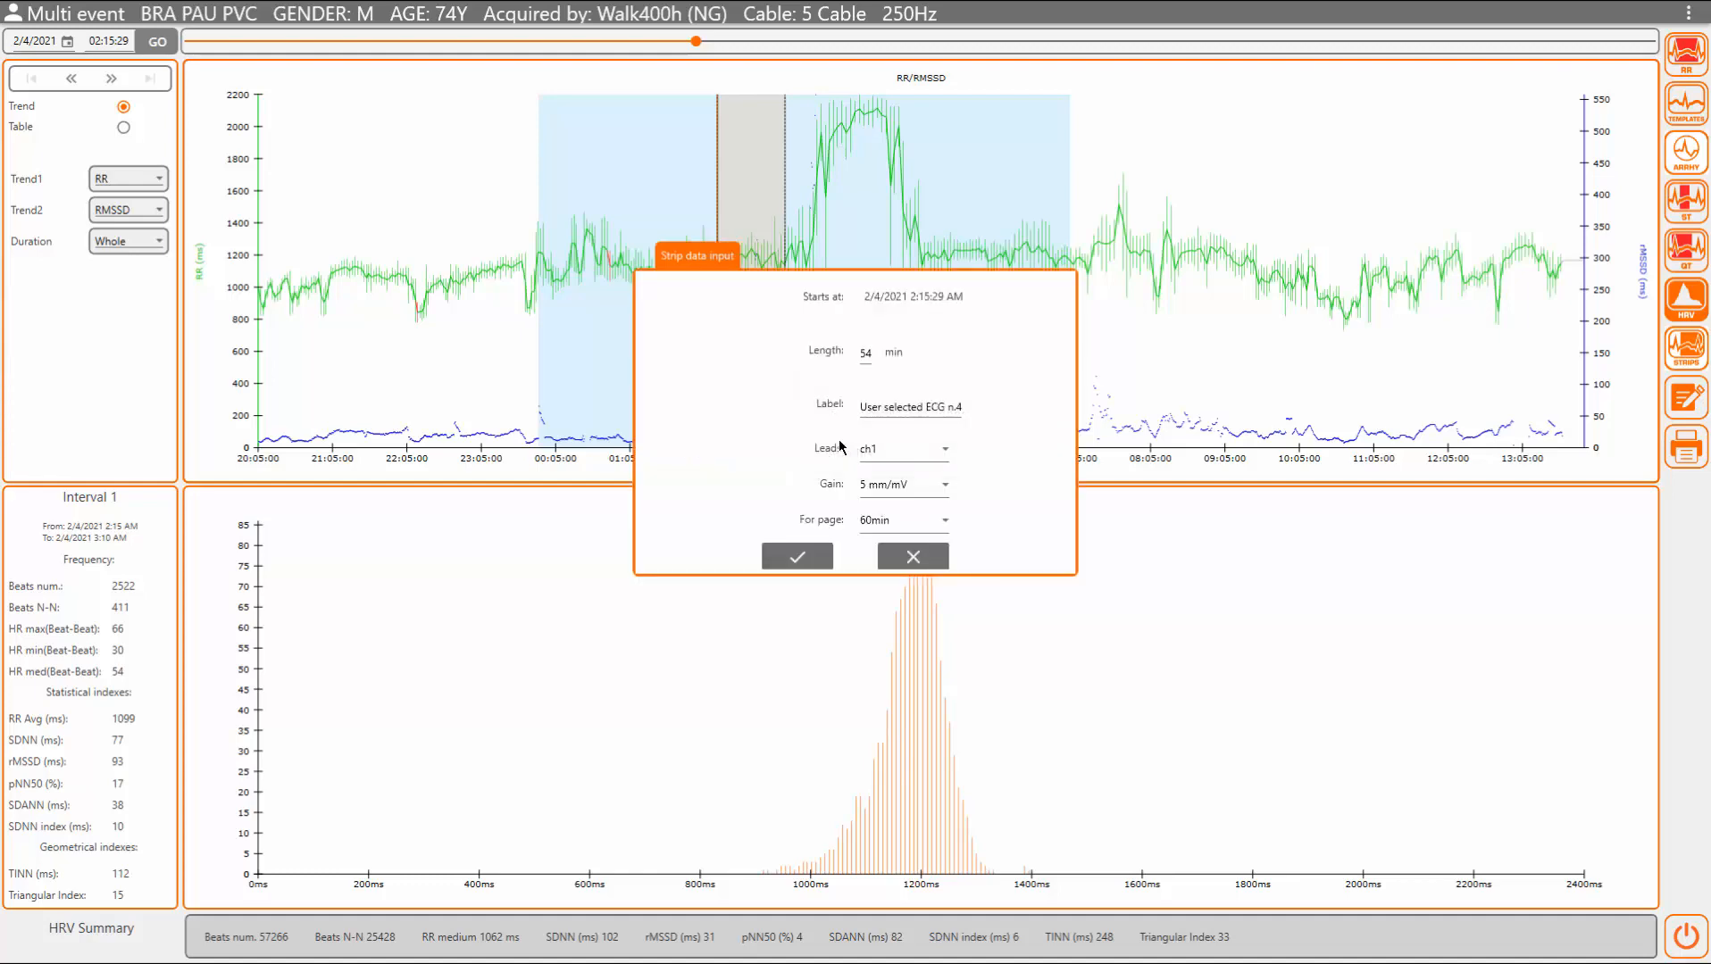
click(810, 556)
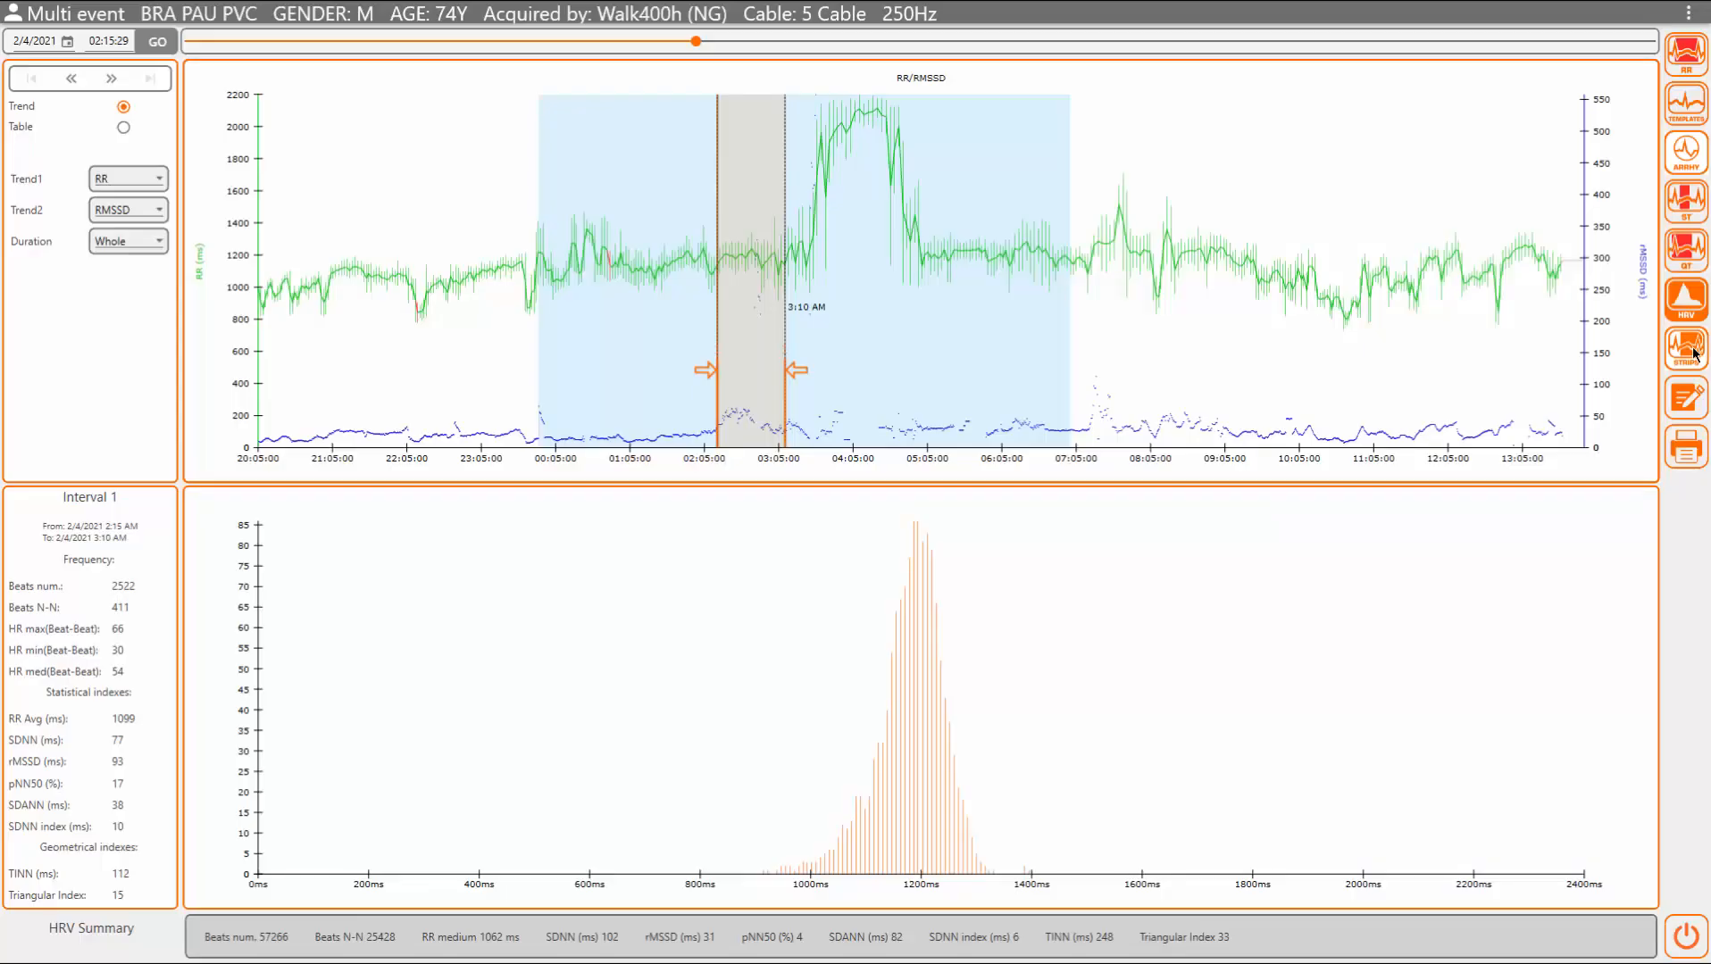
Step: Show only automatic strips in the strips list and include Templates, Arrhythmias and ST Analysis in the automatic strip configuration
click(1695, 353)
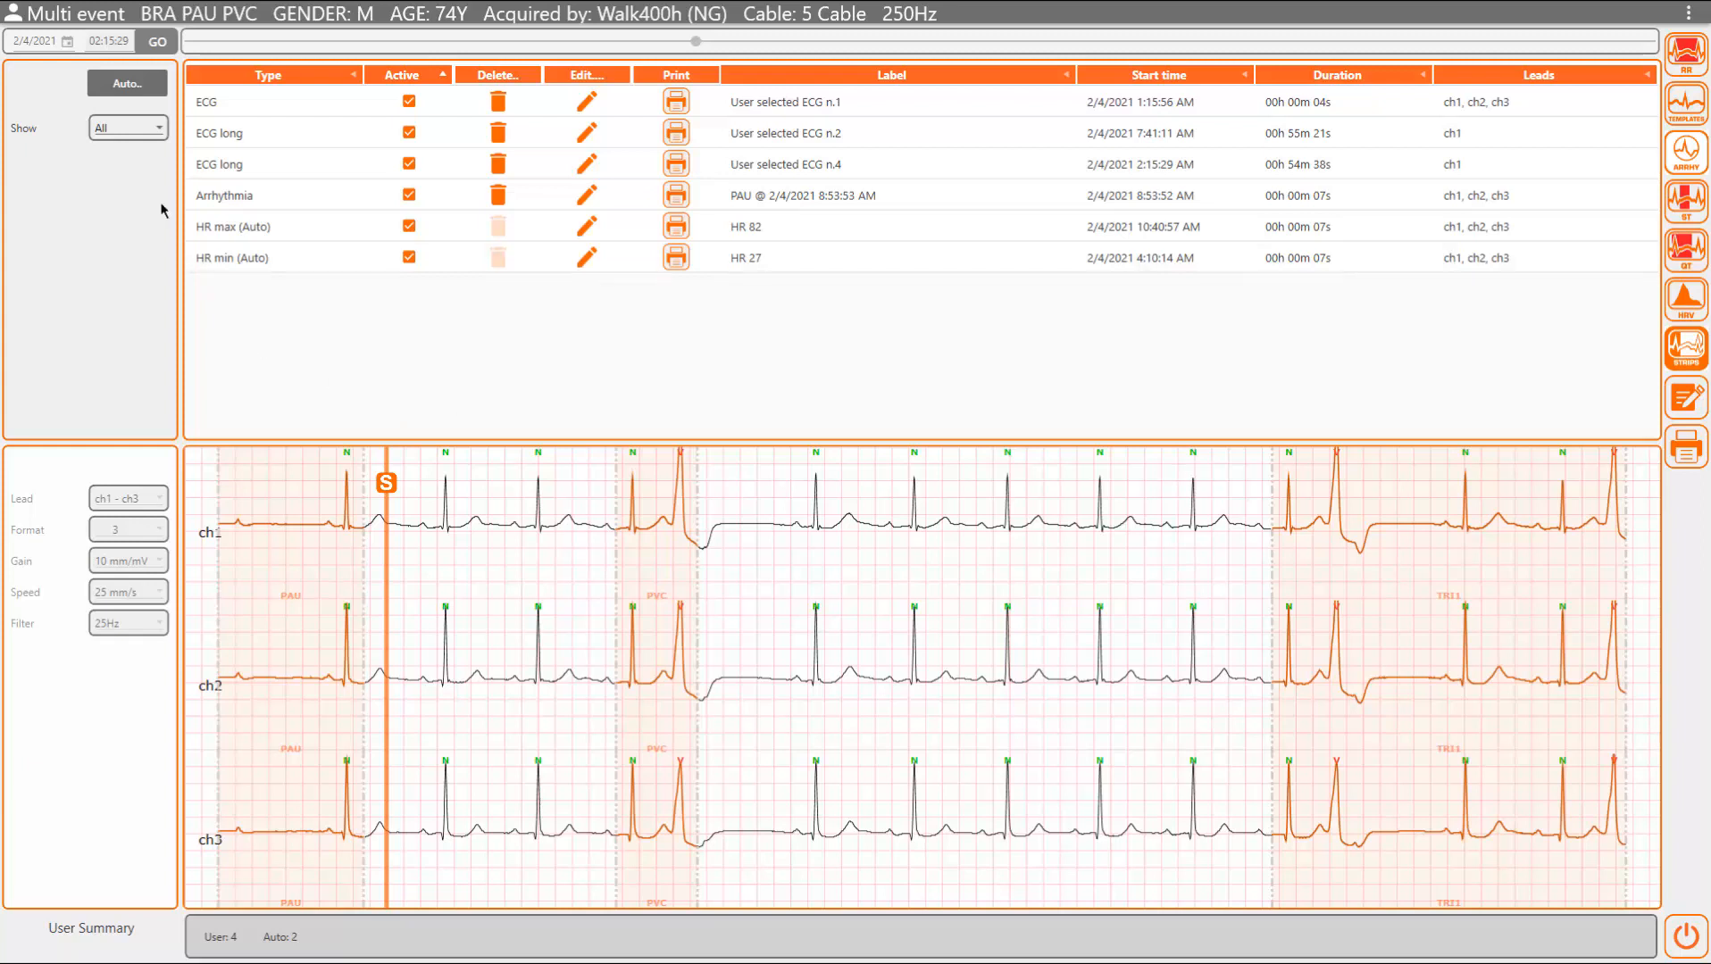
click(150, 130)
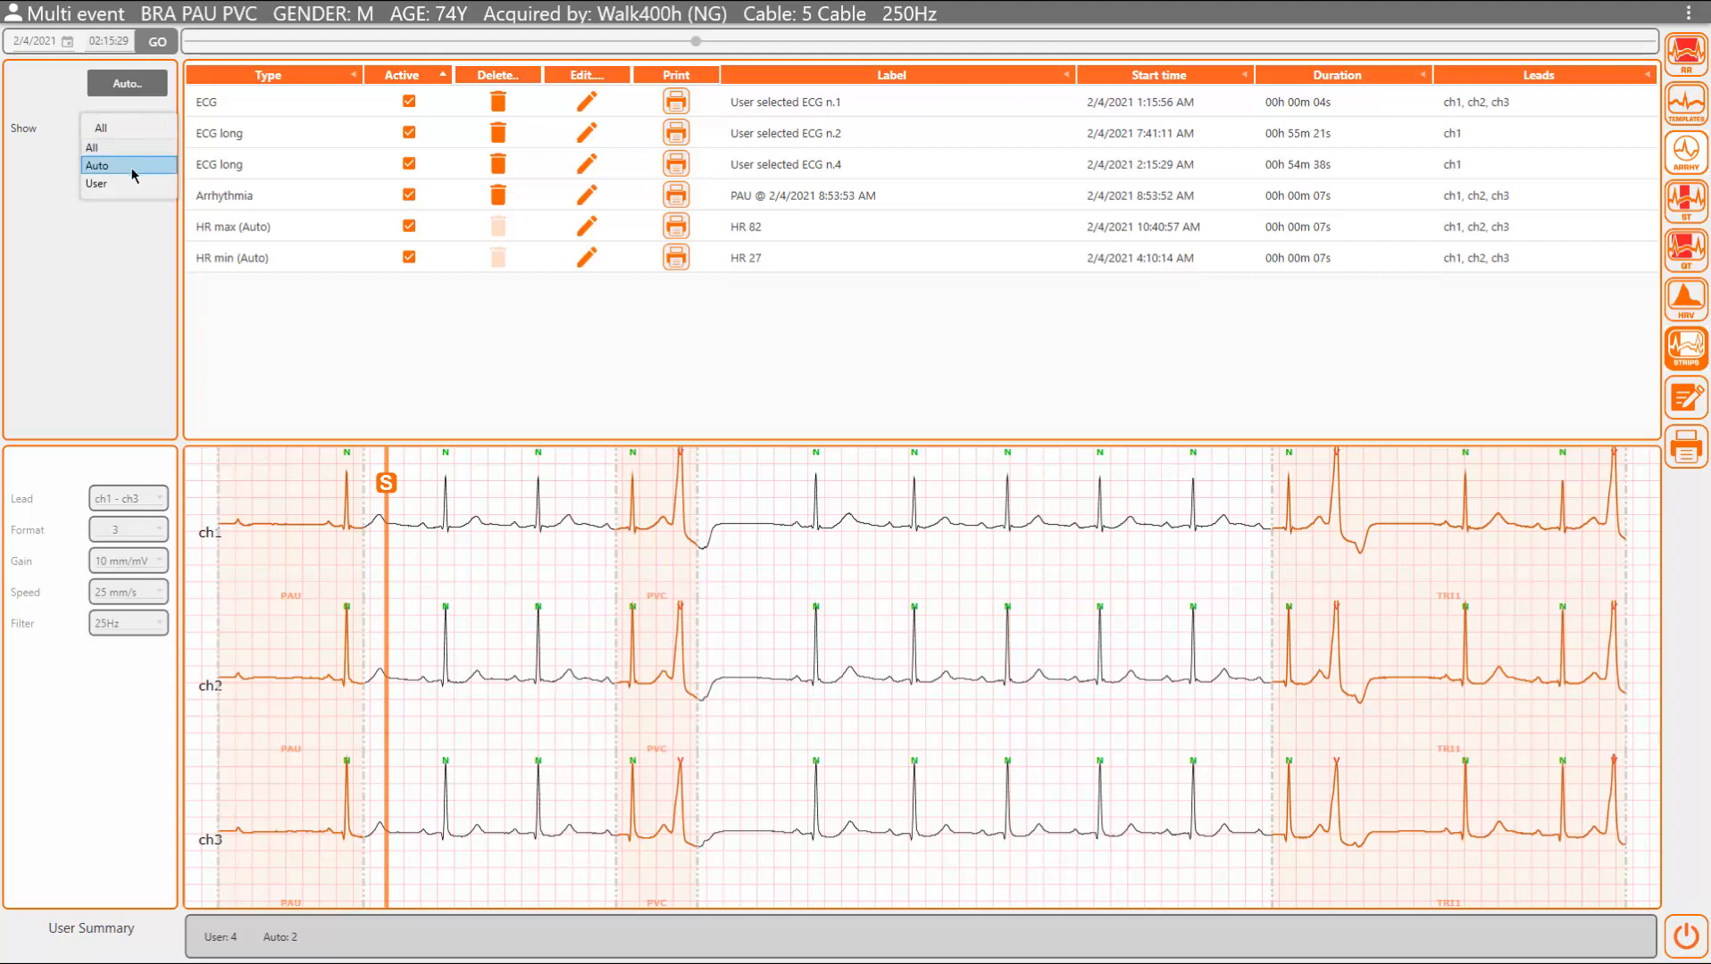
click(132, 166)
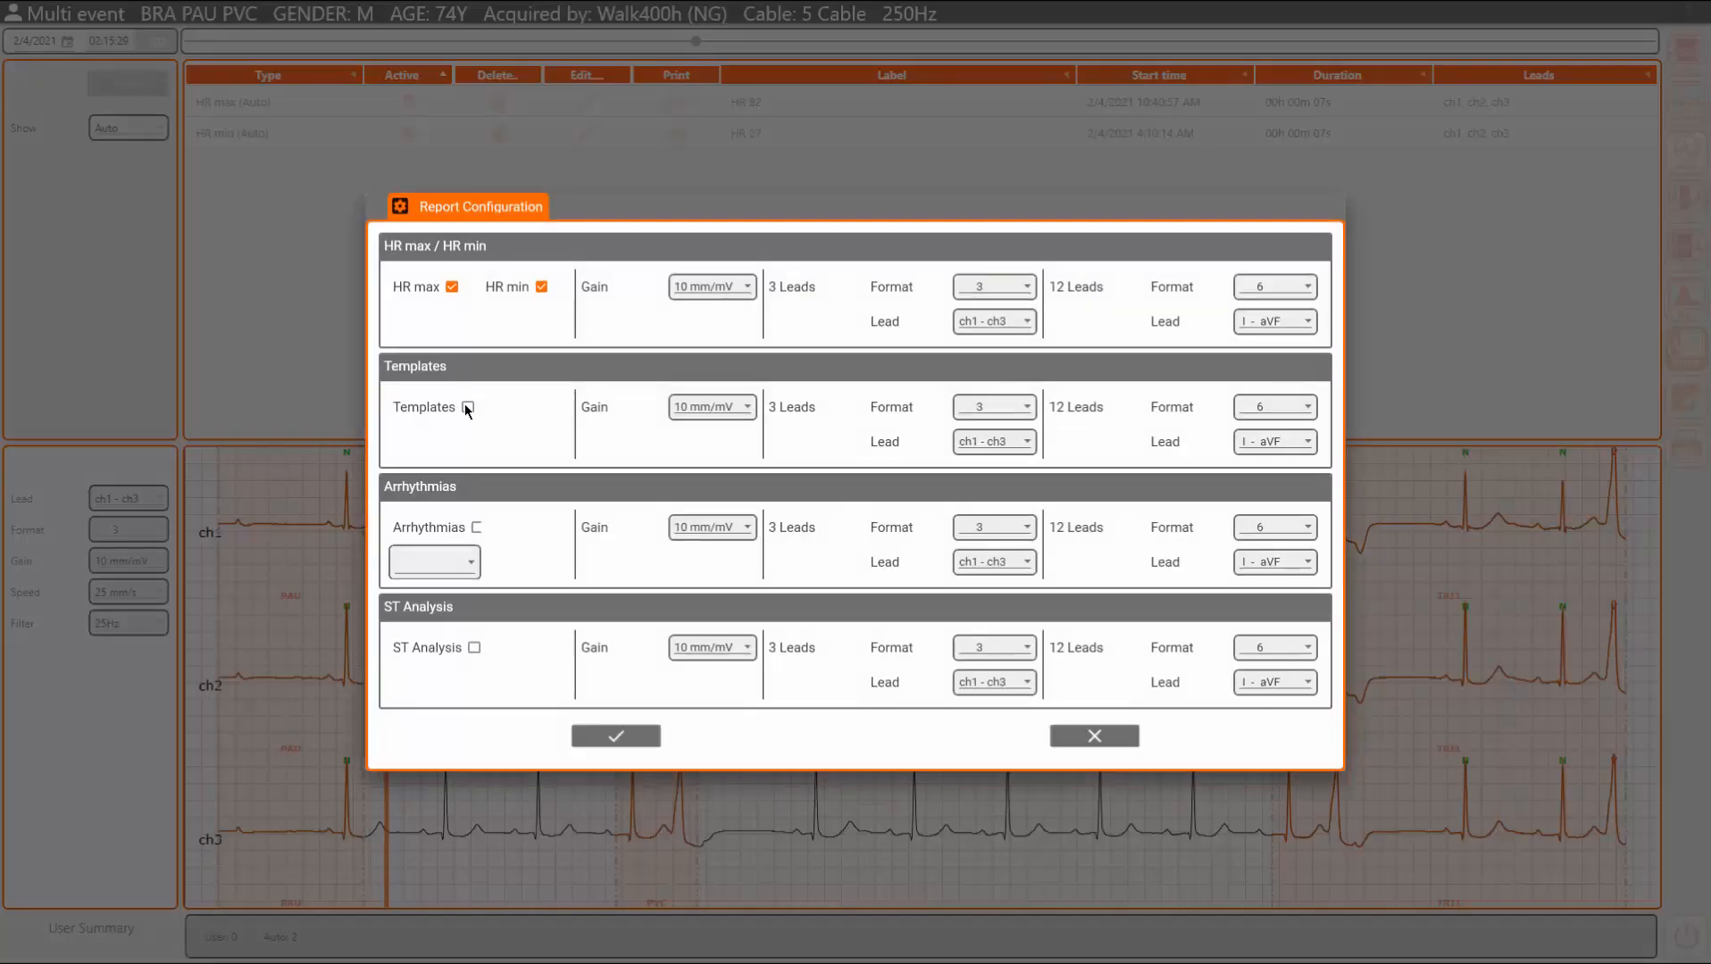
click(467, 407)
click(476, 528)
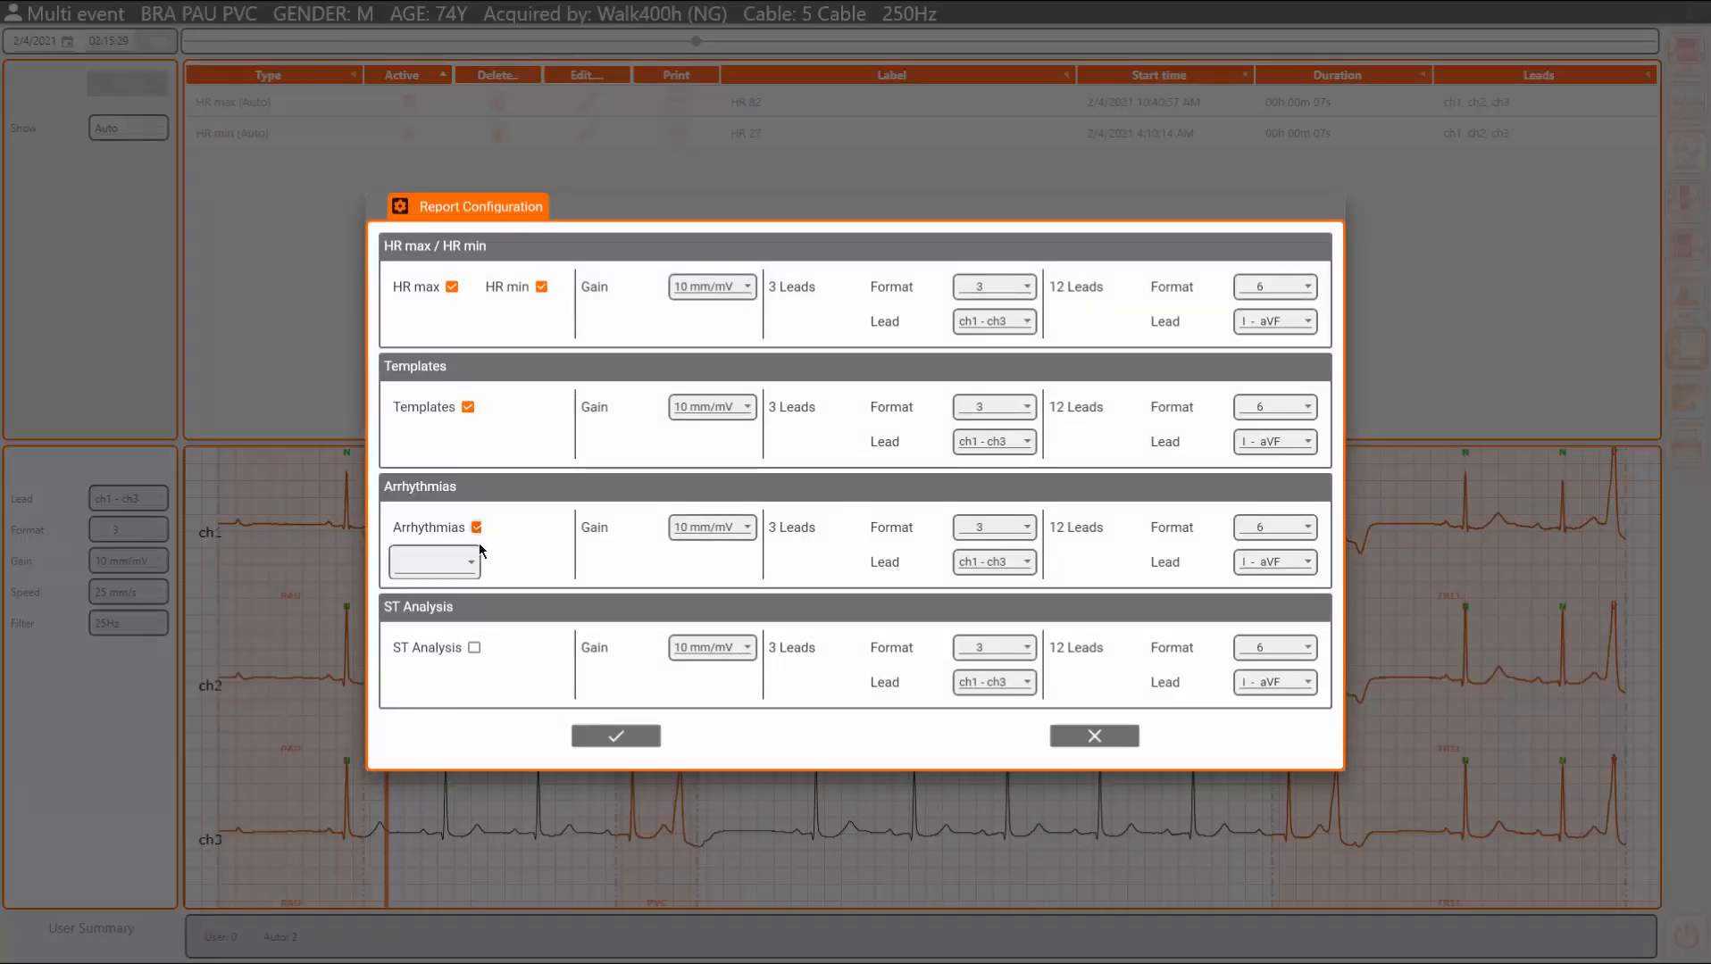
click(580, 740)
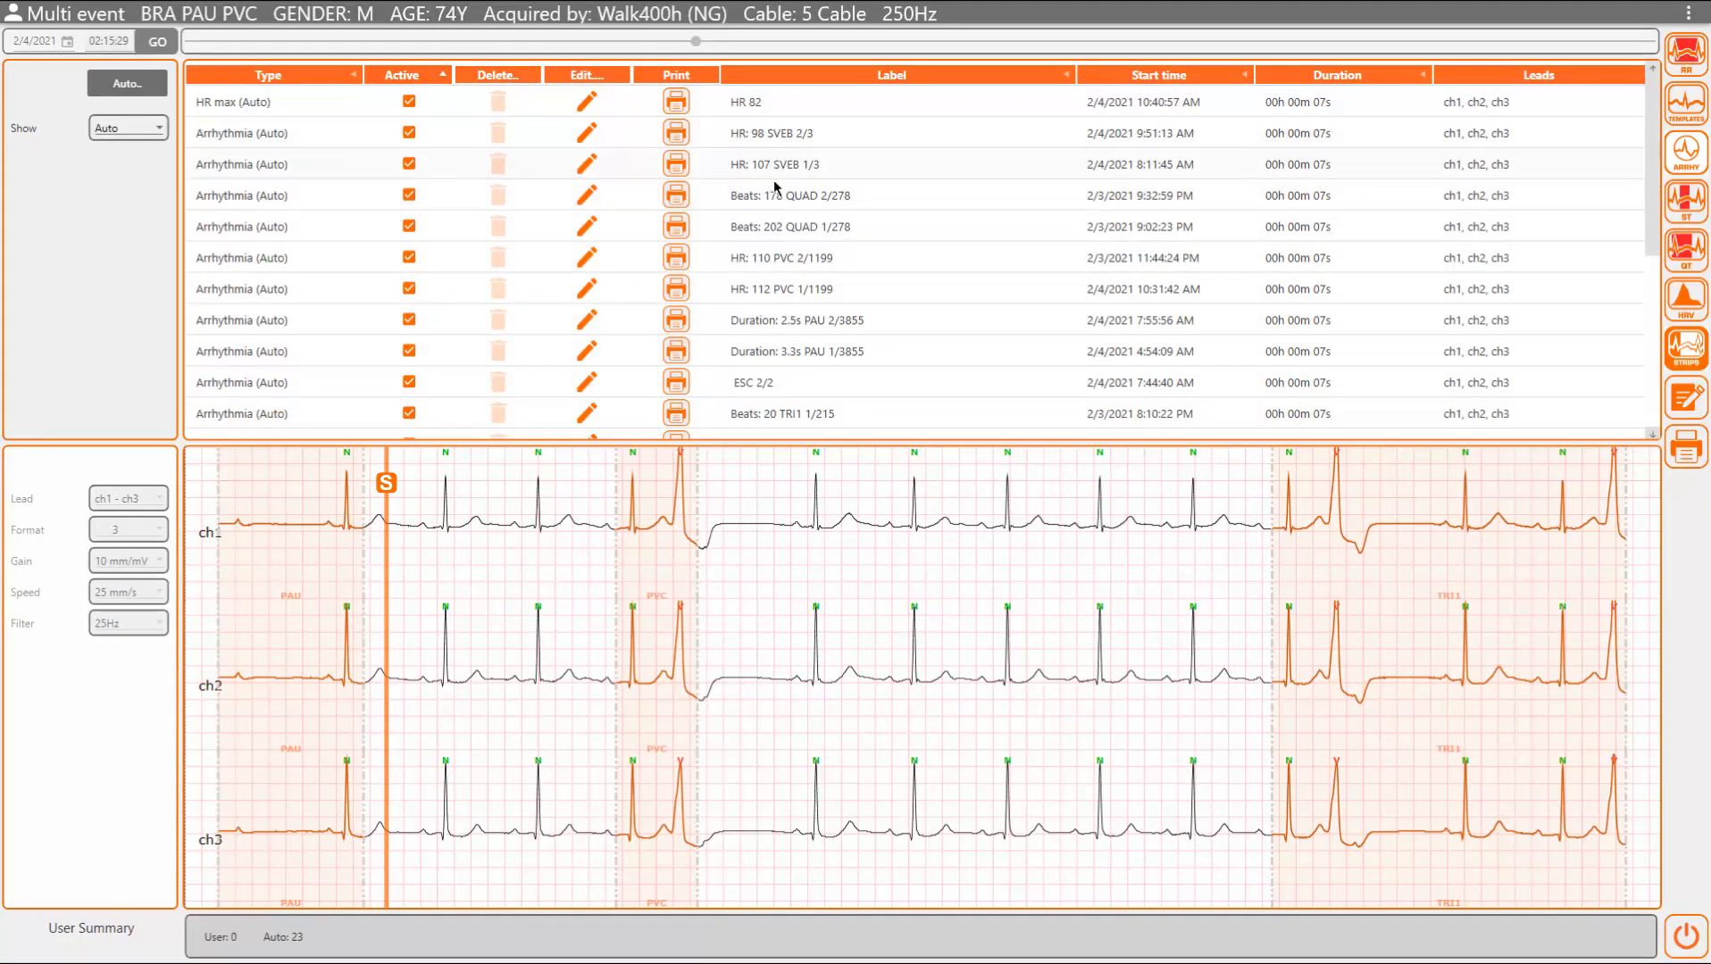
Step: Examine the HR max strip's trace and its format, lead and gain settings without changing them
click(342, 107)
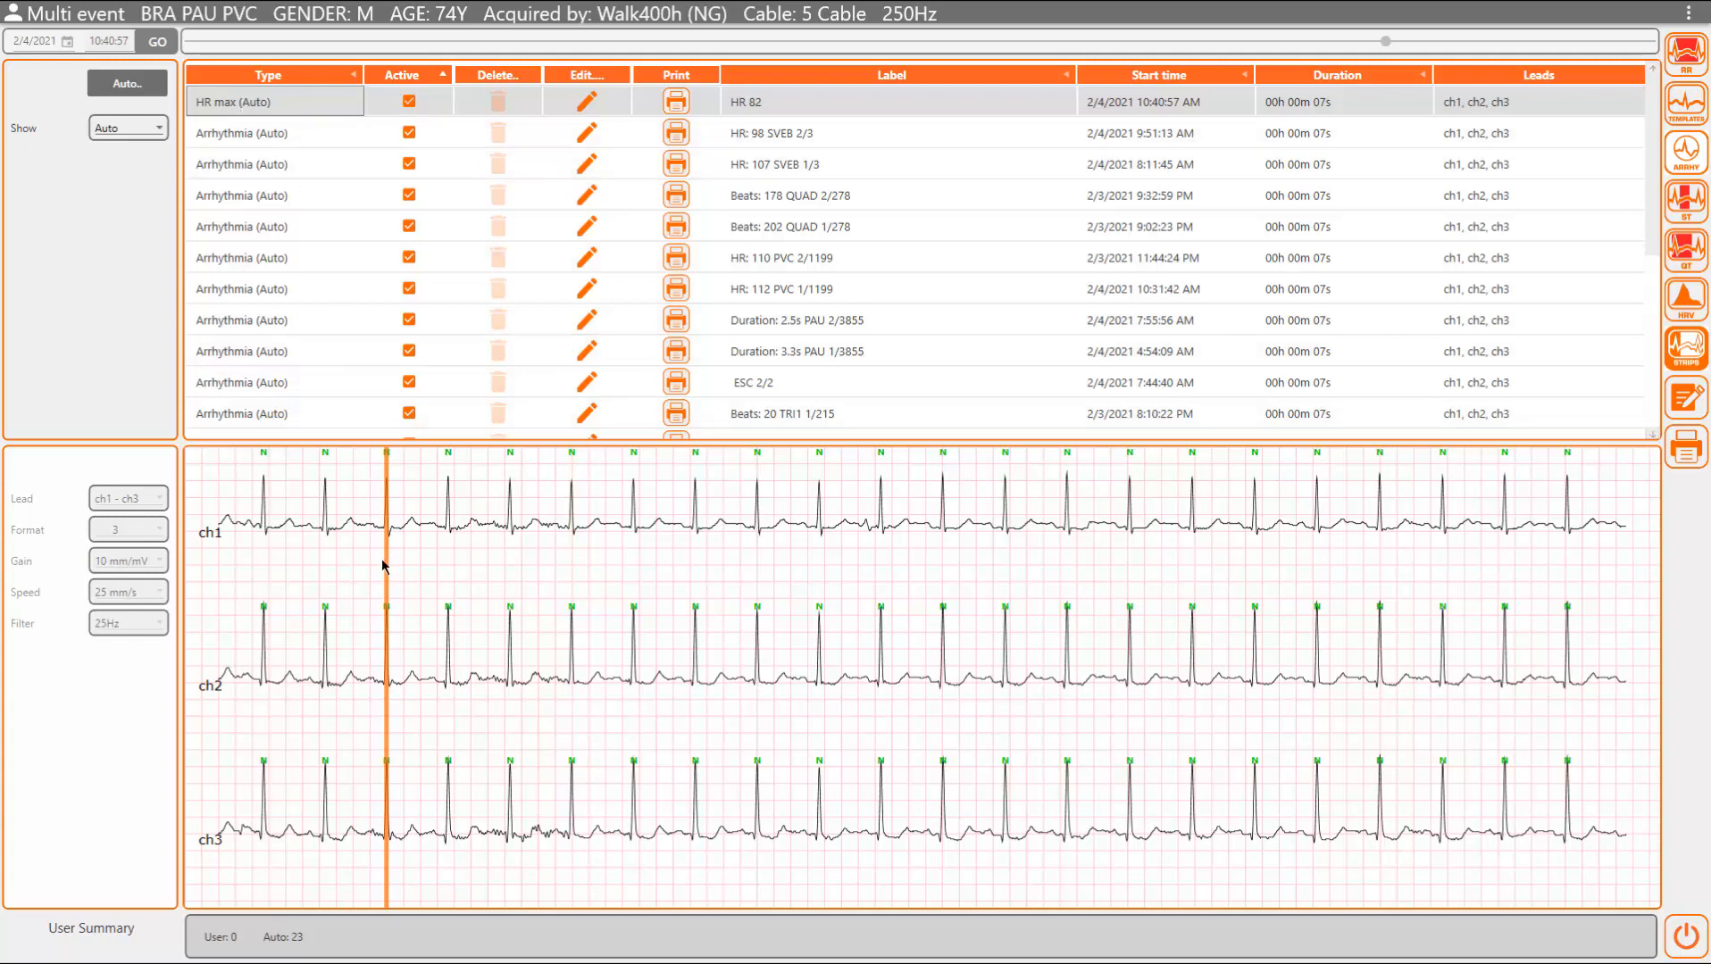
click(408, 102)
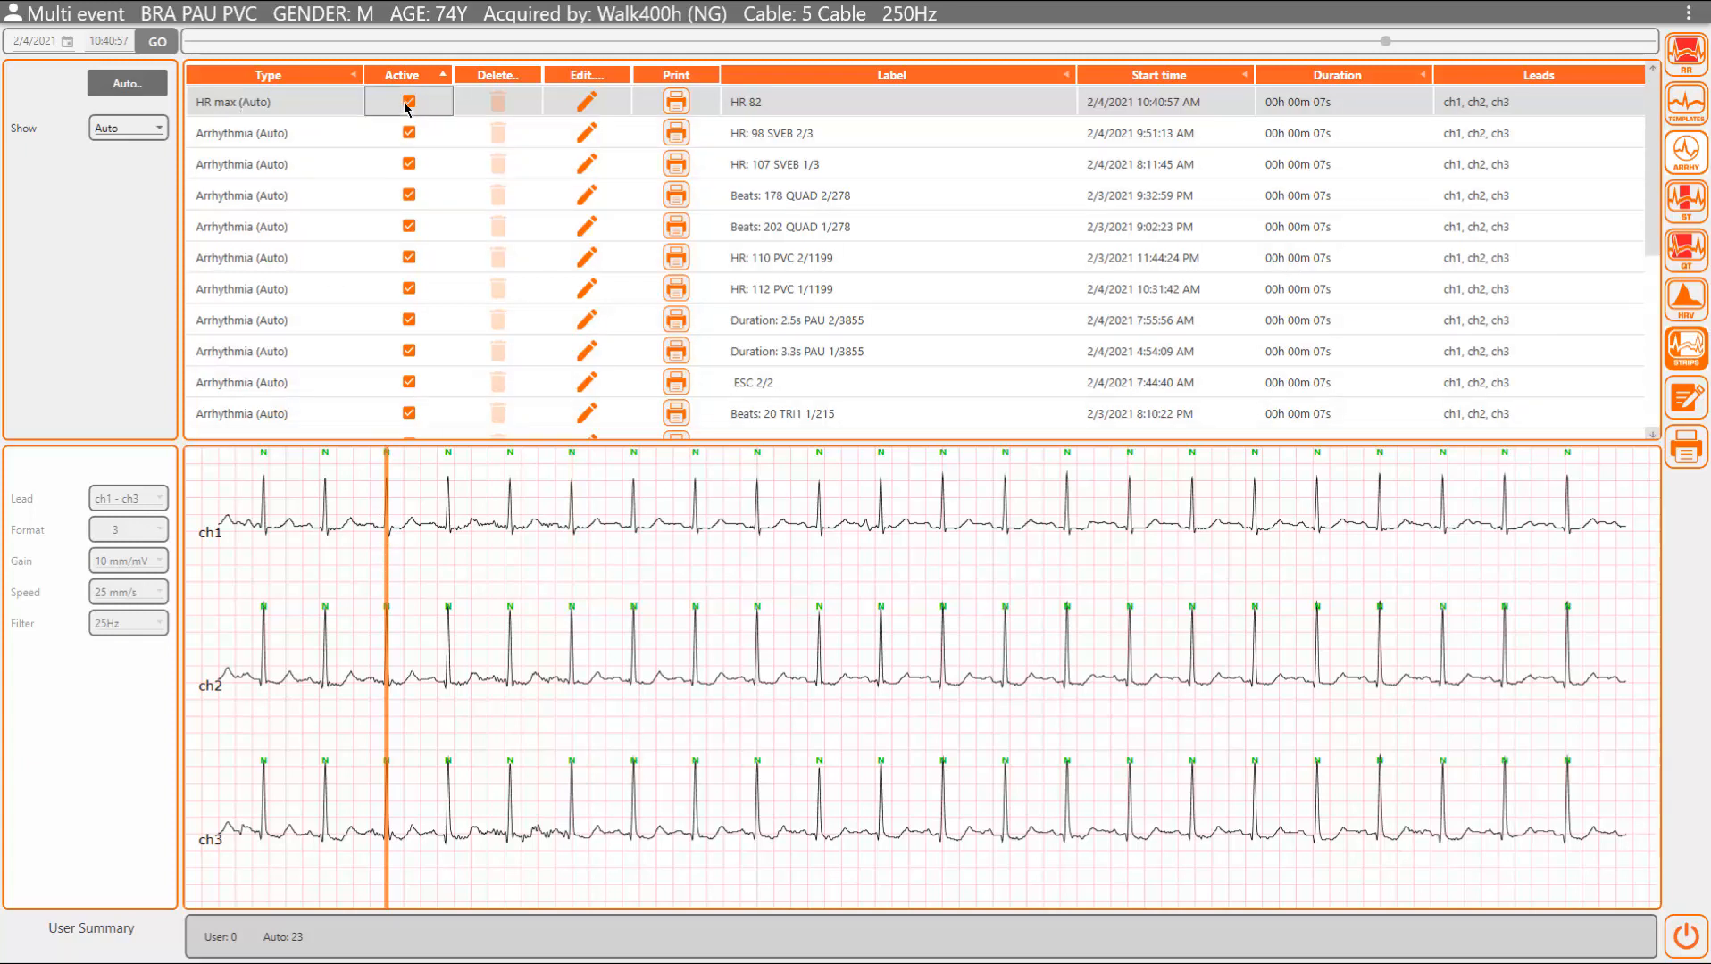
click(588, 104)
click(589, 105)
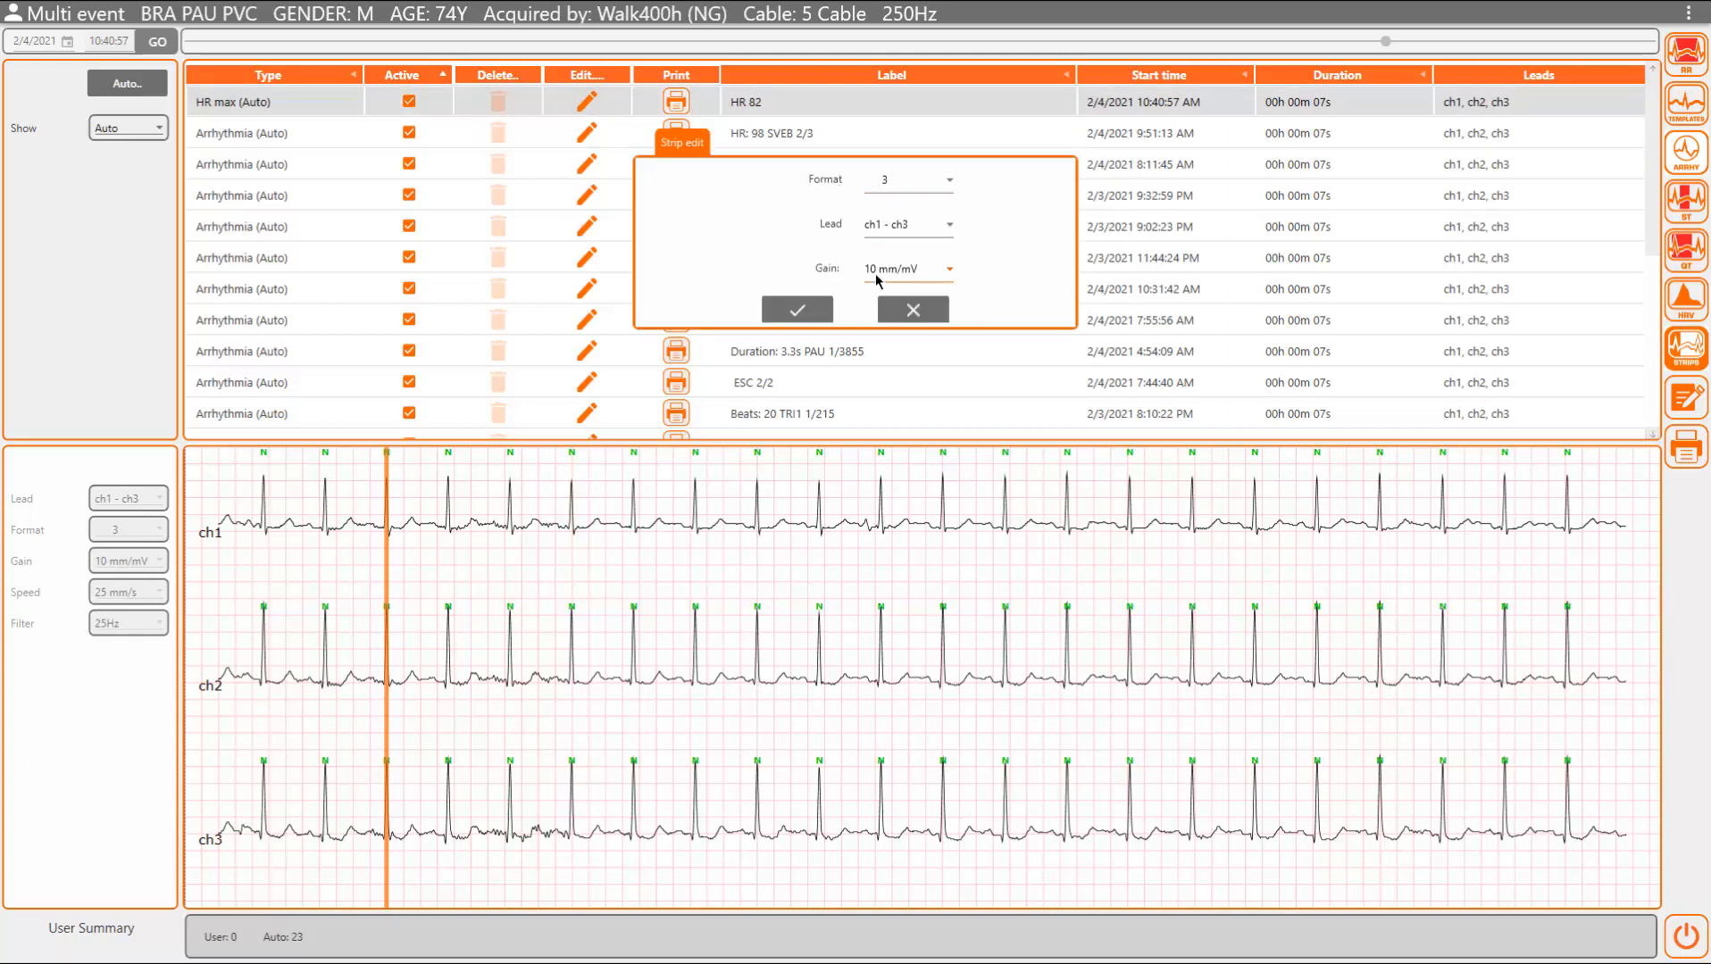
click(897, 320)
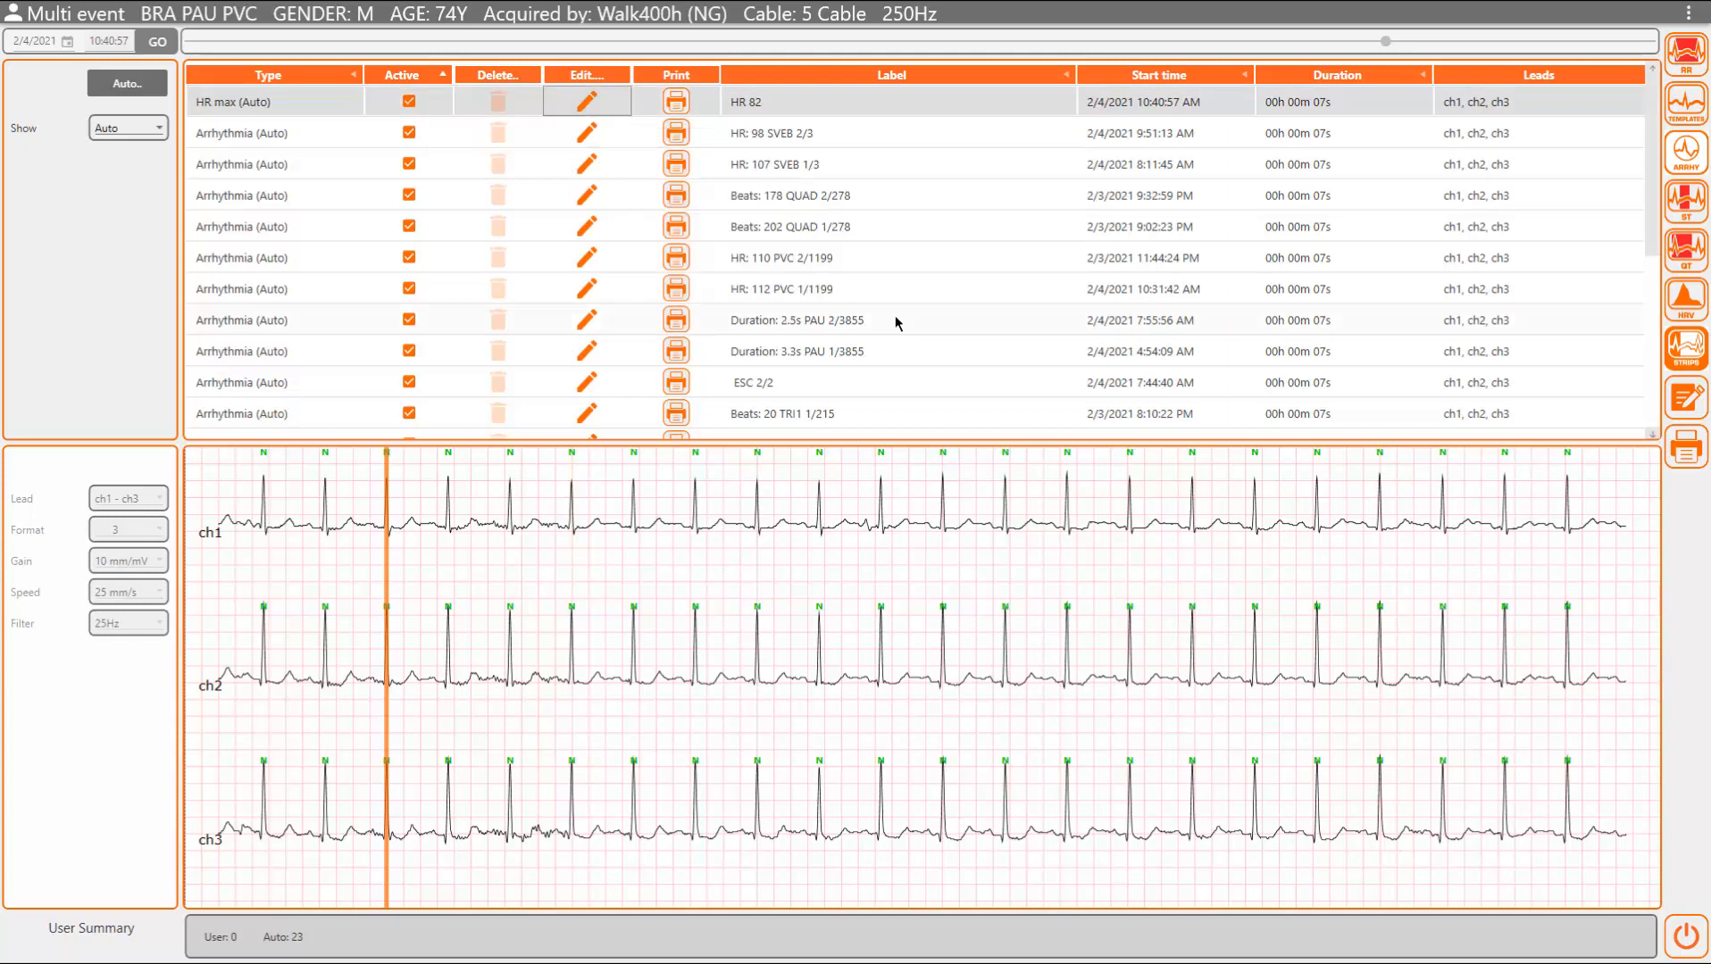
Step: Open the HR max strip's printout, and view the HR min strip's trace further down the automatic strips list
click(673, 104)
click(674, 104)
scroll(450, 272, down, 10)
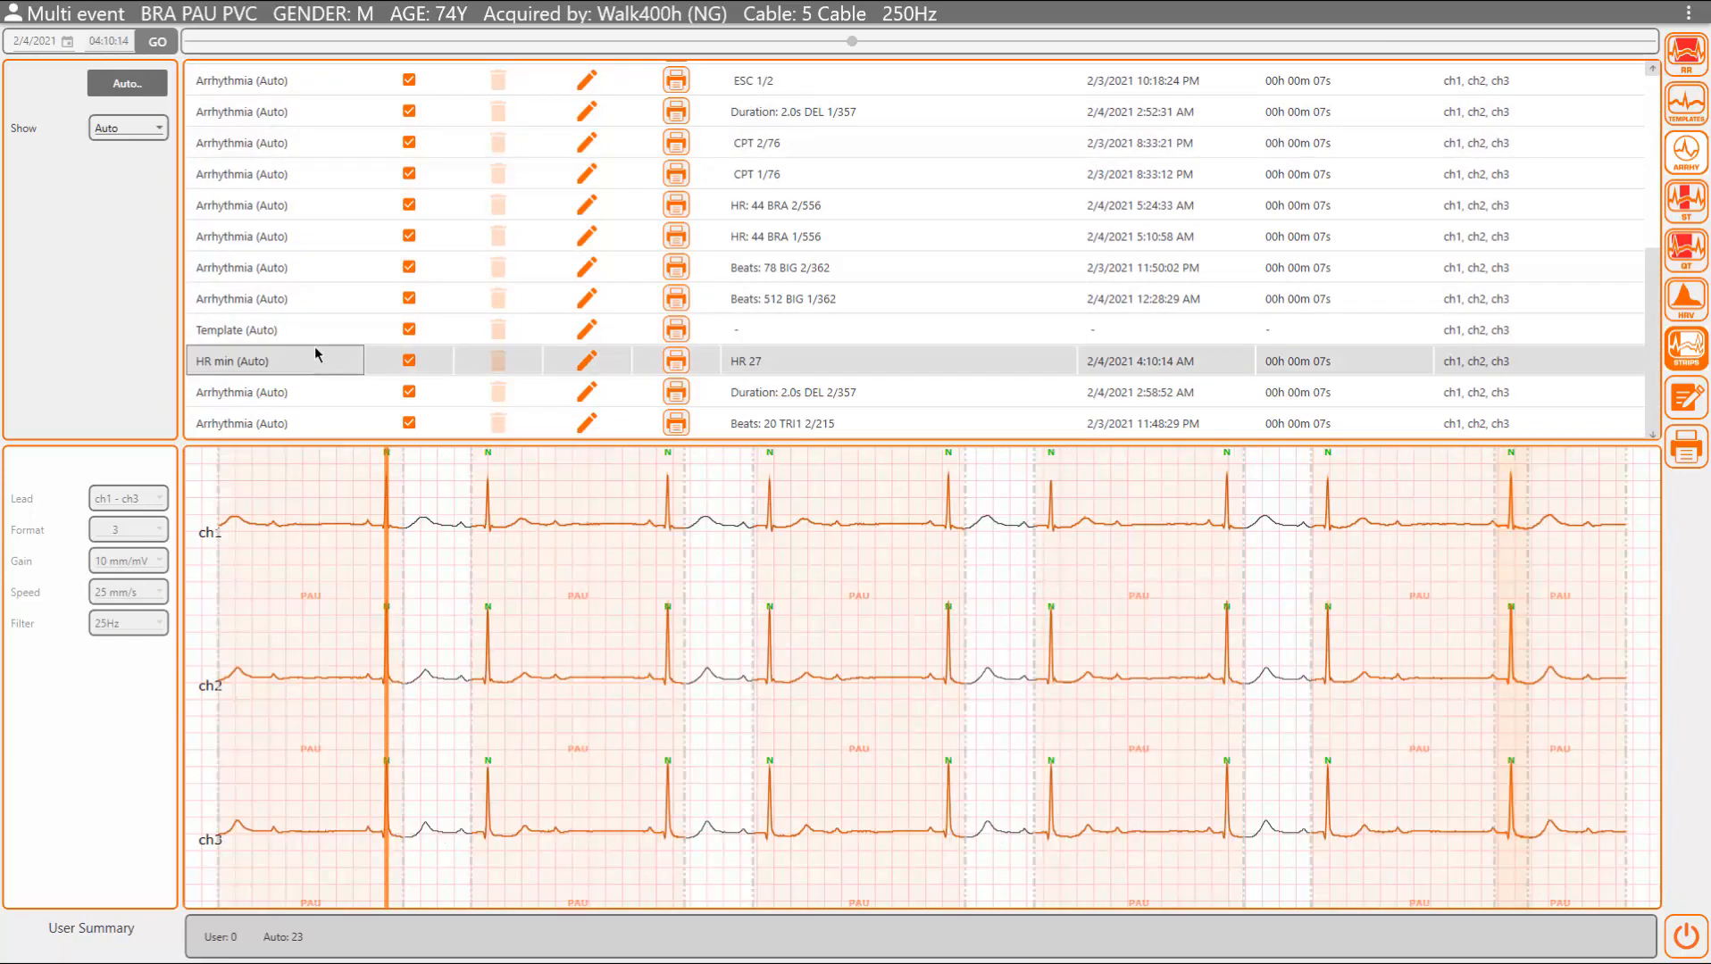
scroll(335, 340, up, 5)
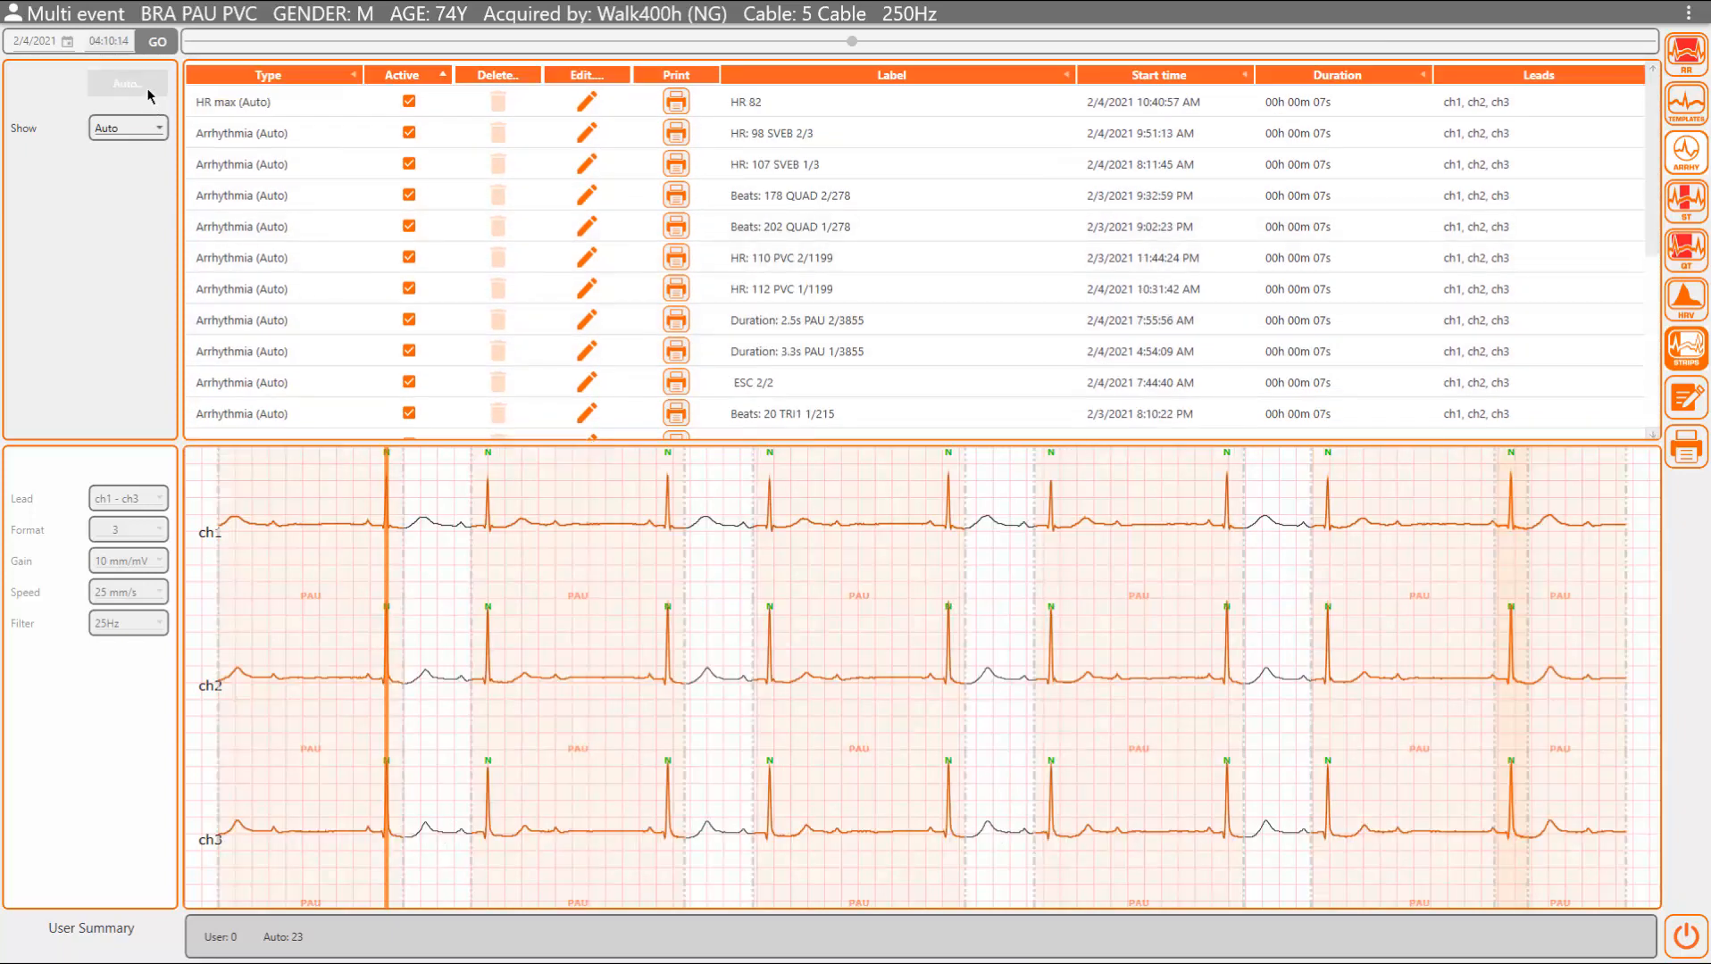
Step: Exclude Templates and Arrhythmias from the automatic strip configuration
click(152, 89)
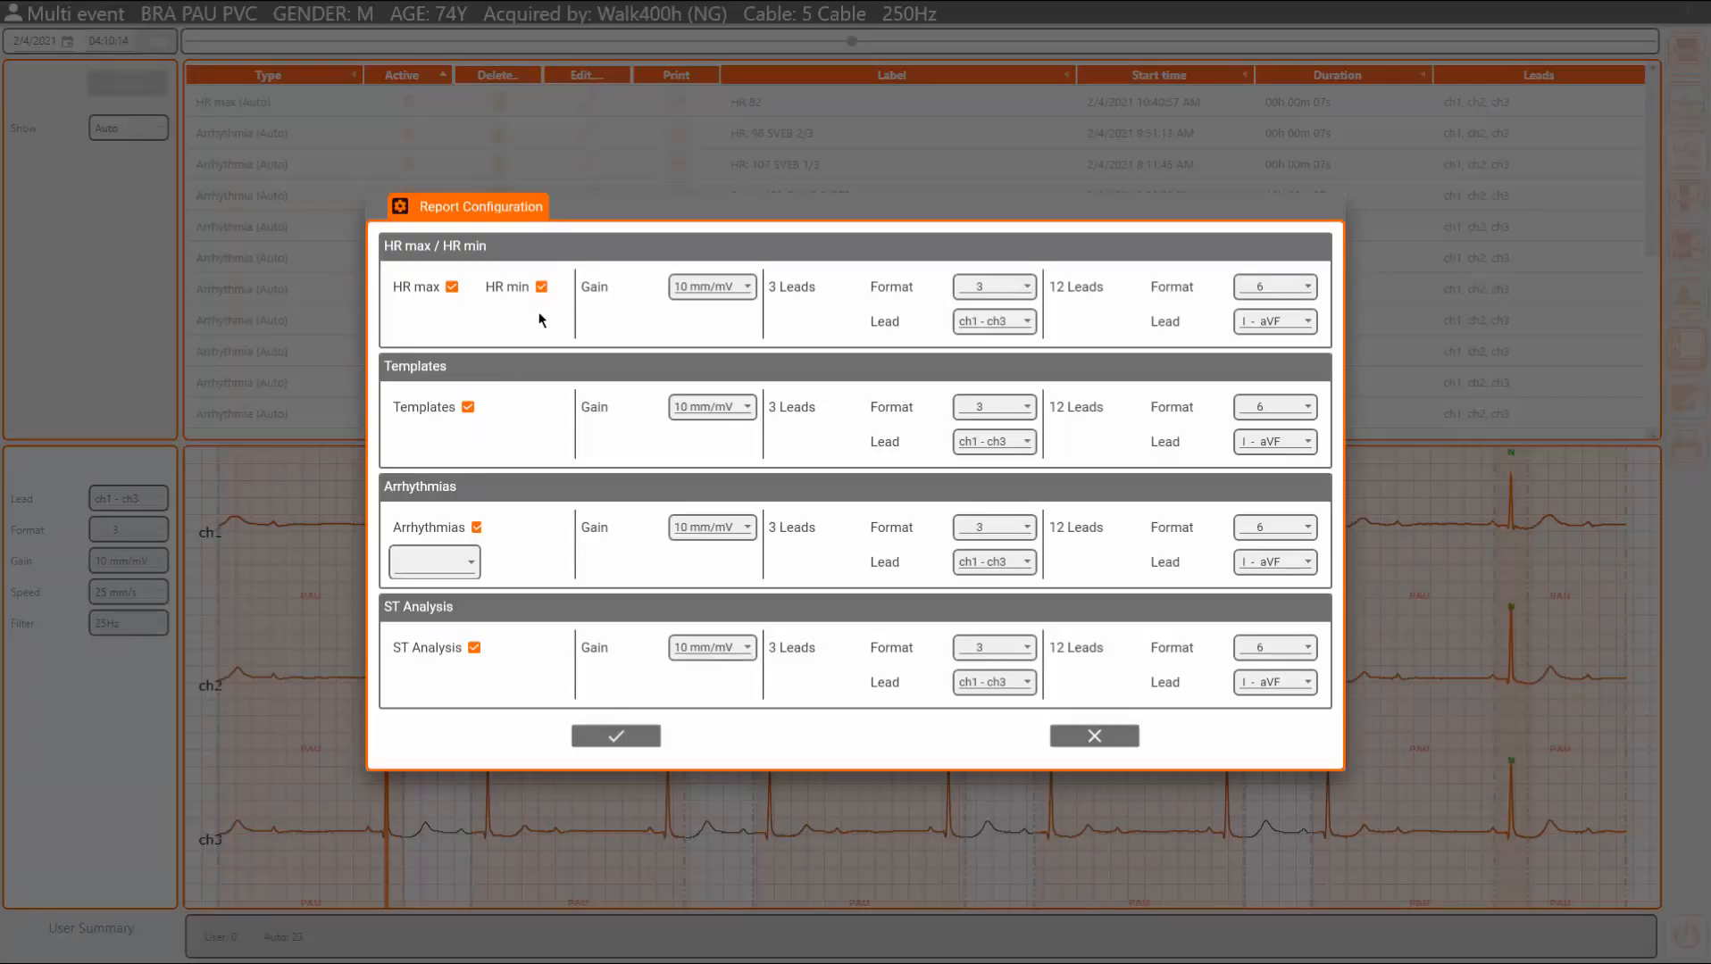
click(468, 407)
click(476, 527)
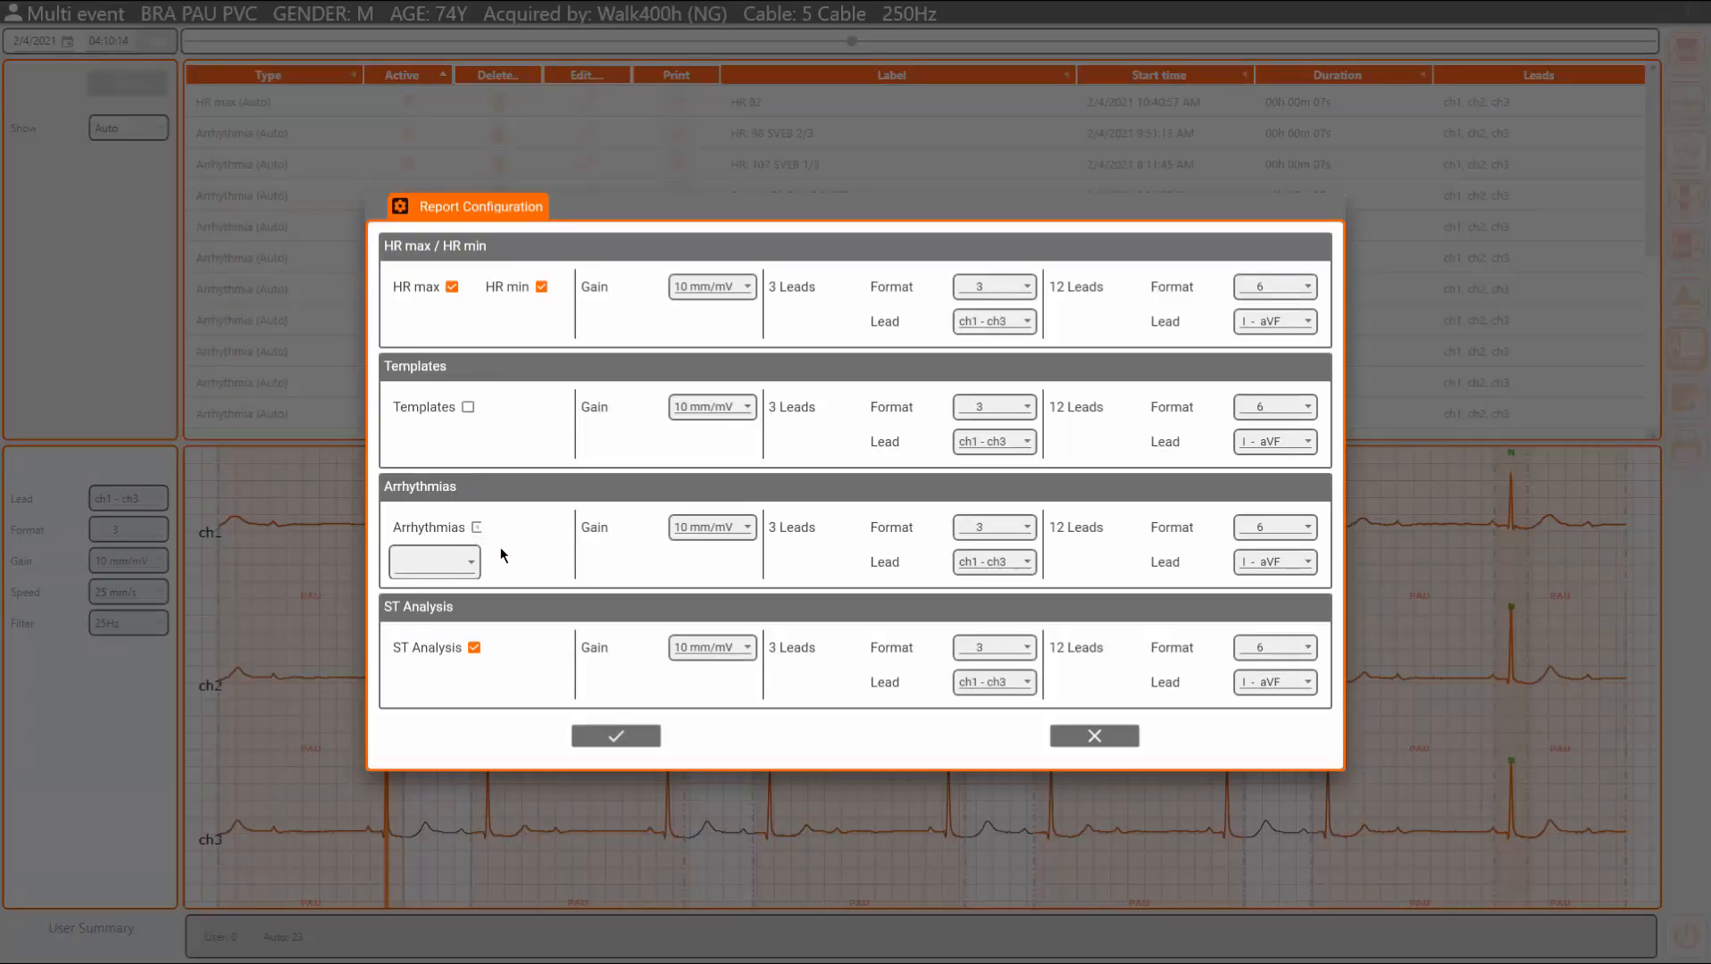
click(598, 737)
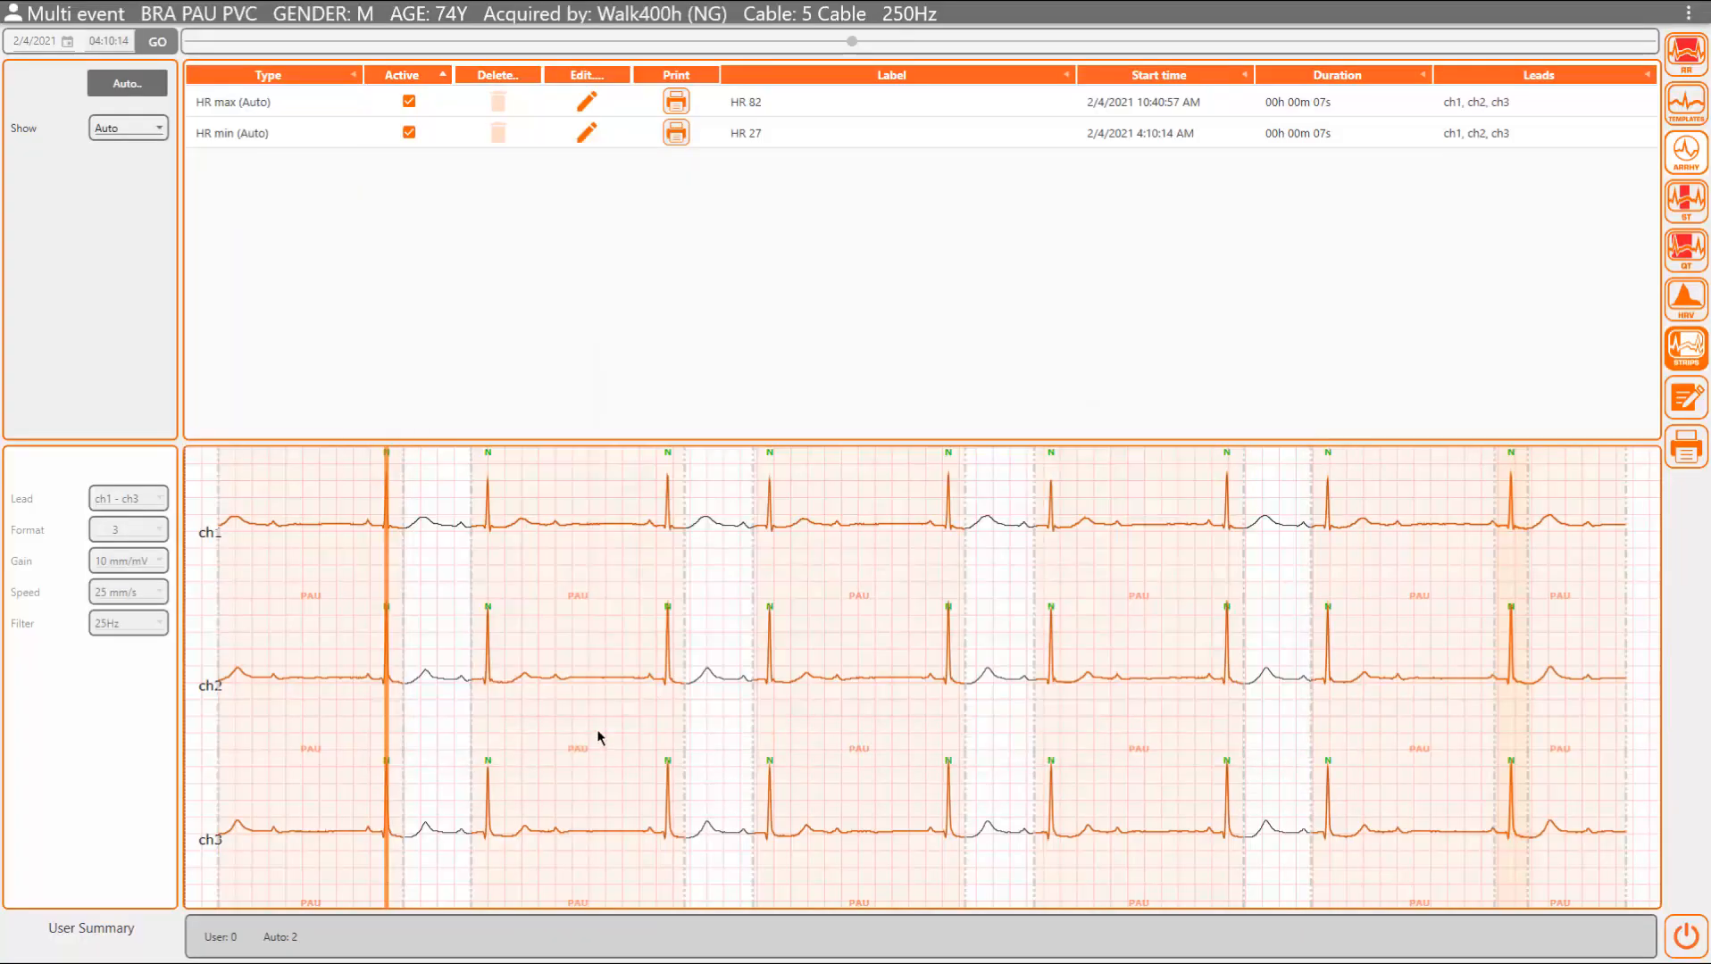
Step: Show only user strips and delete the PAU arrhythmia strip of 2/4/2021 8:53:53 AM
click(138, 129)
click(107, 184)
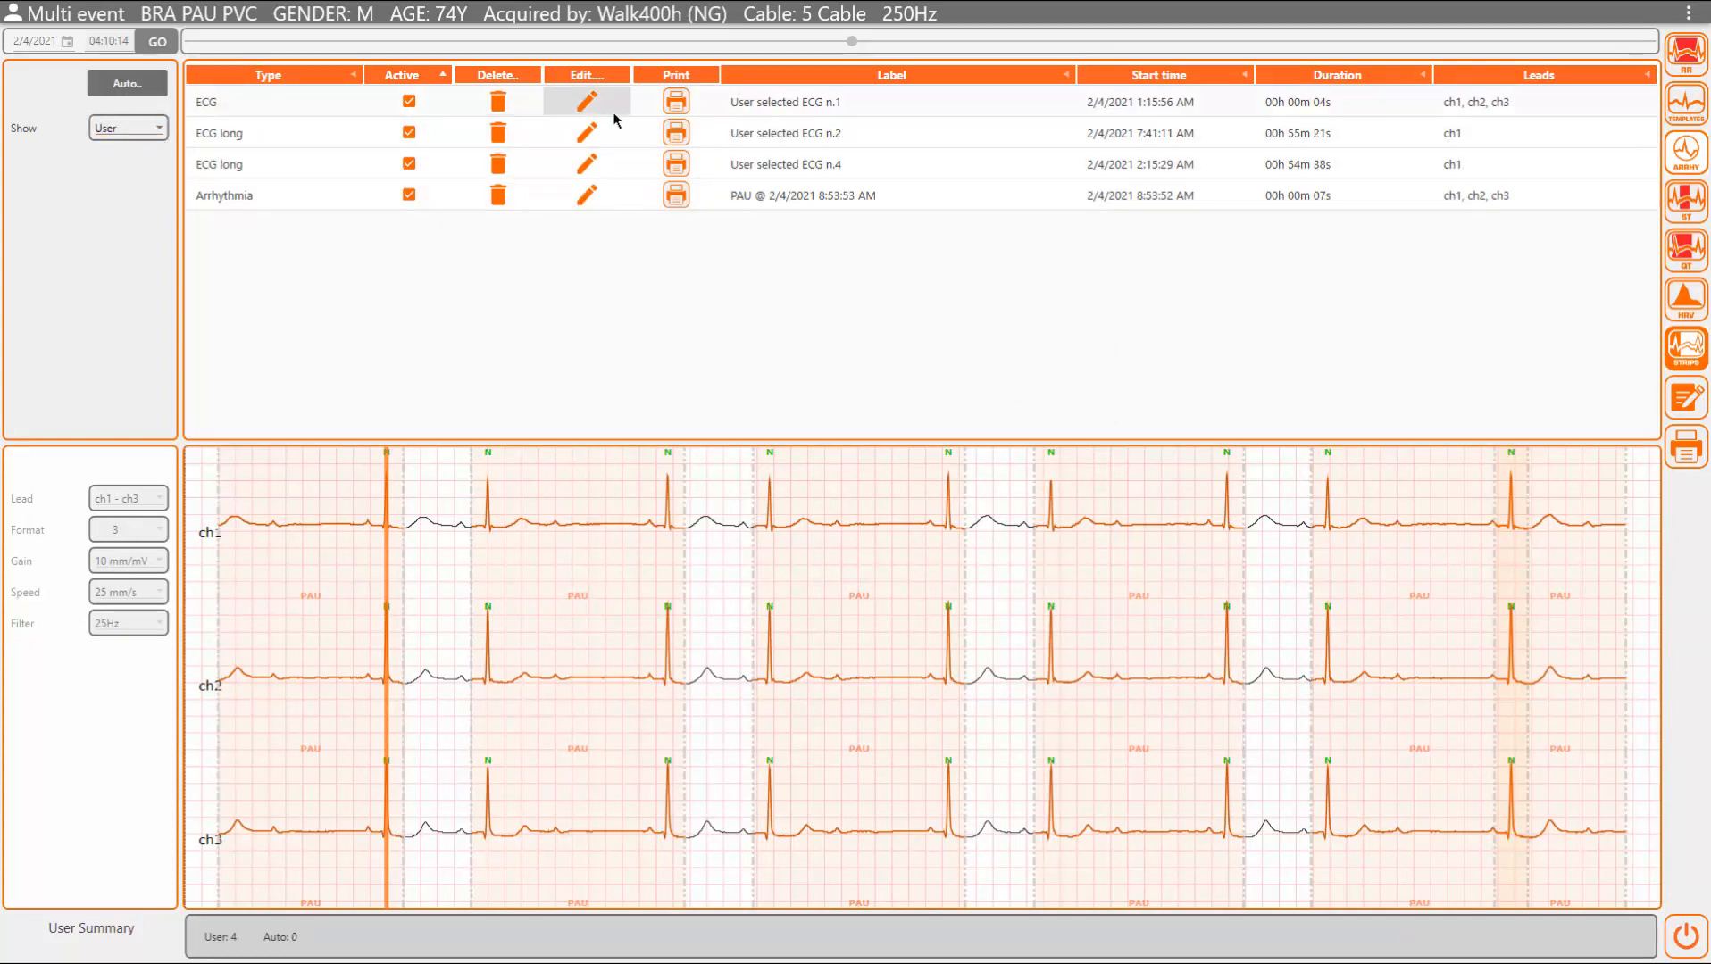
click(745, 199)
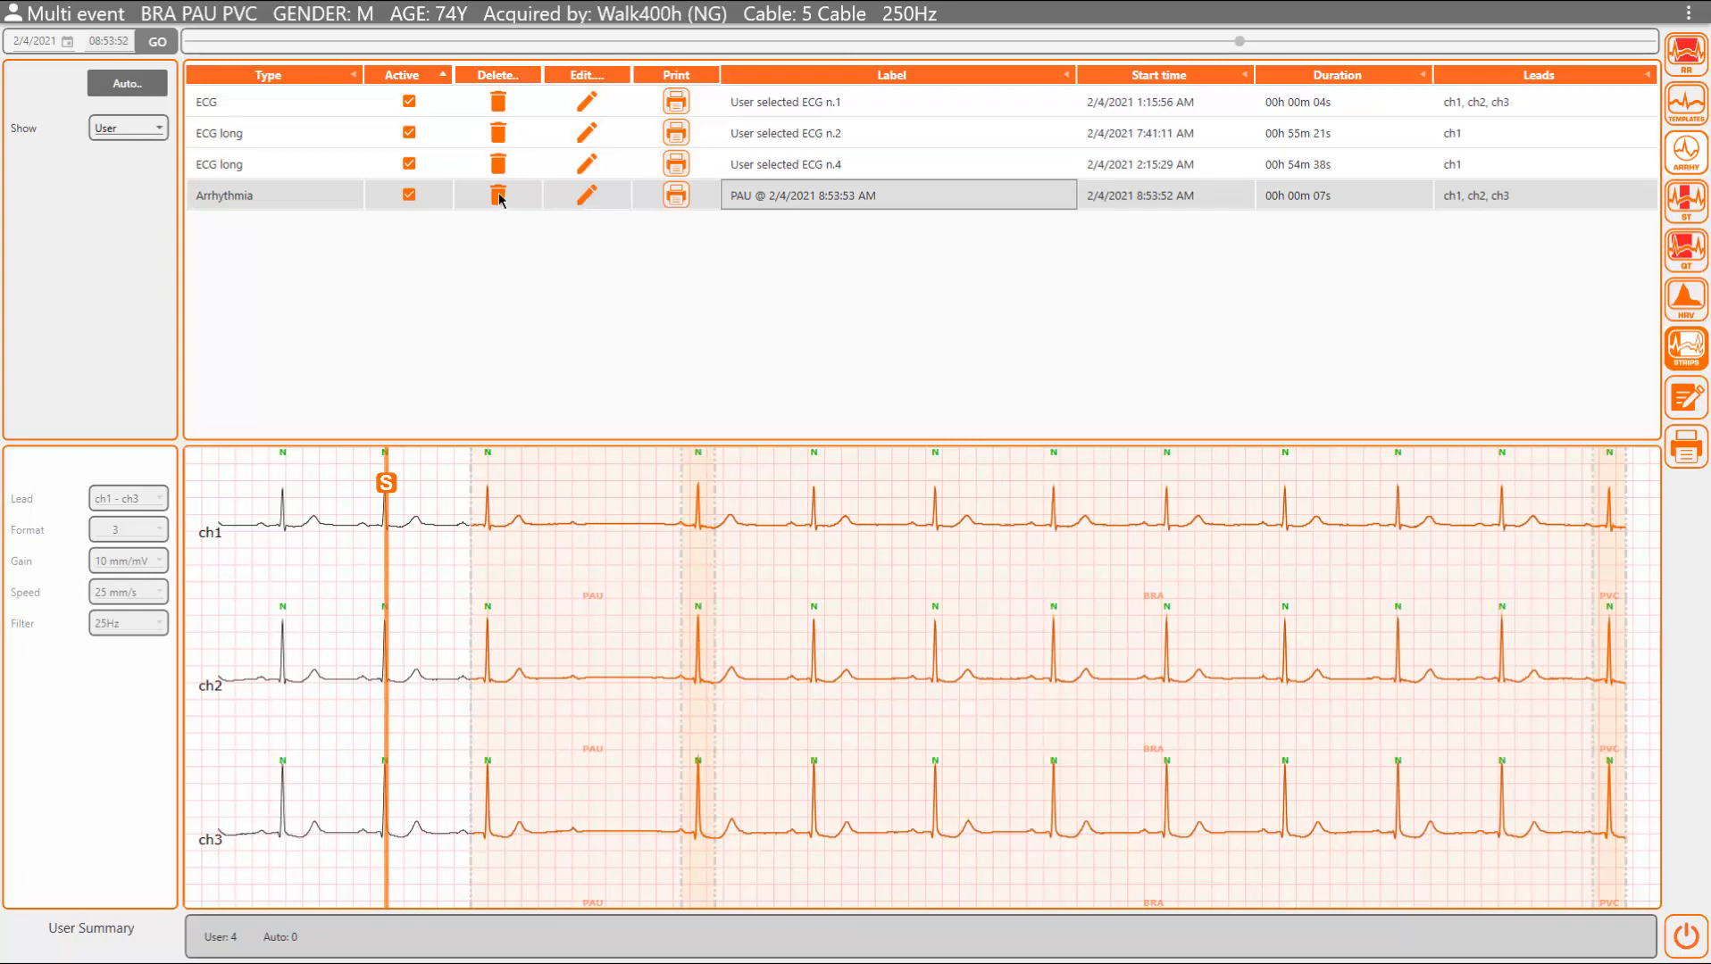
click(498, 194)
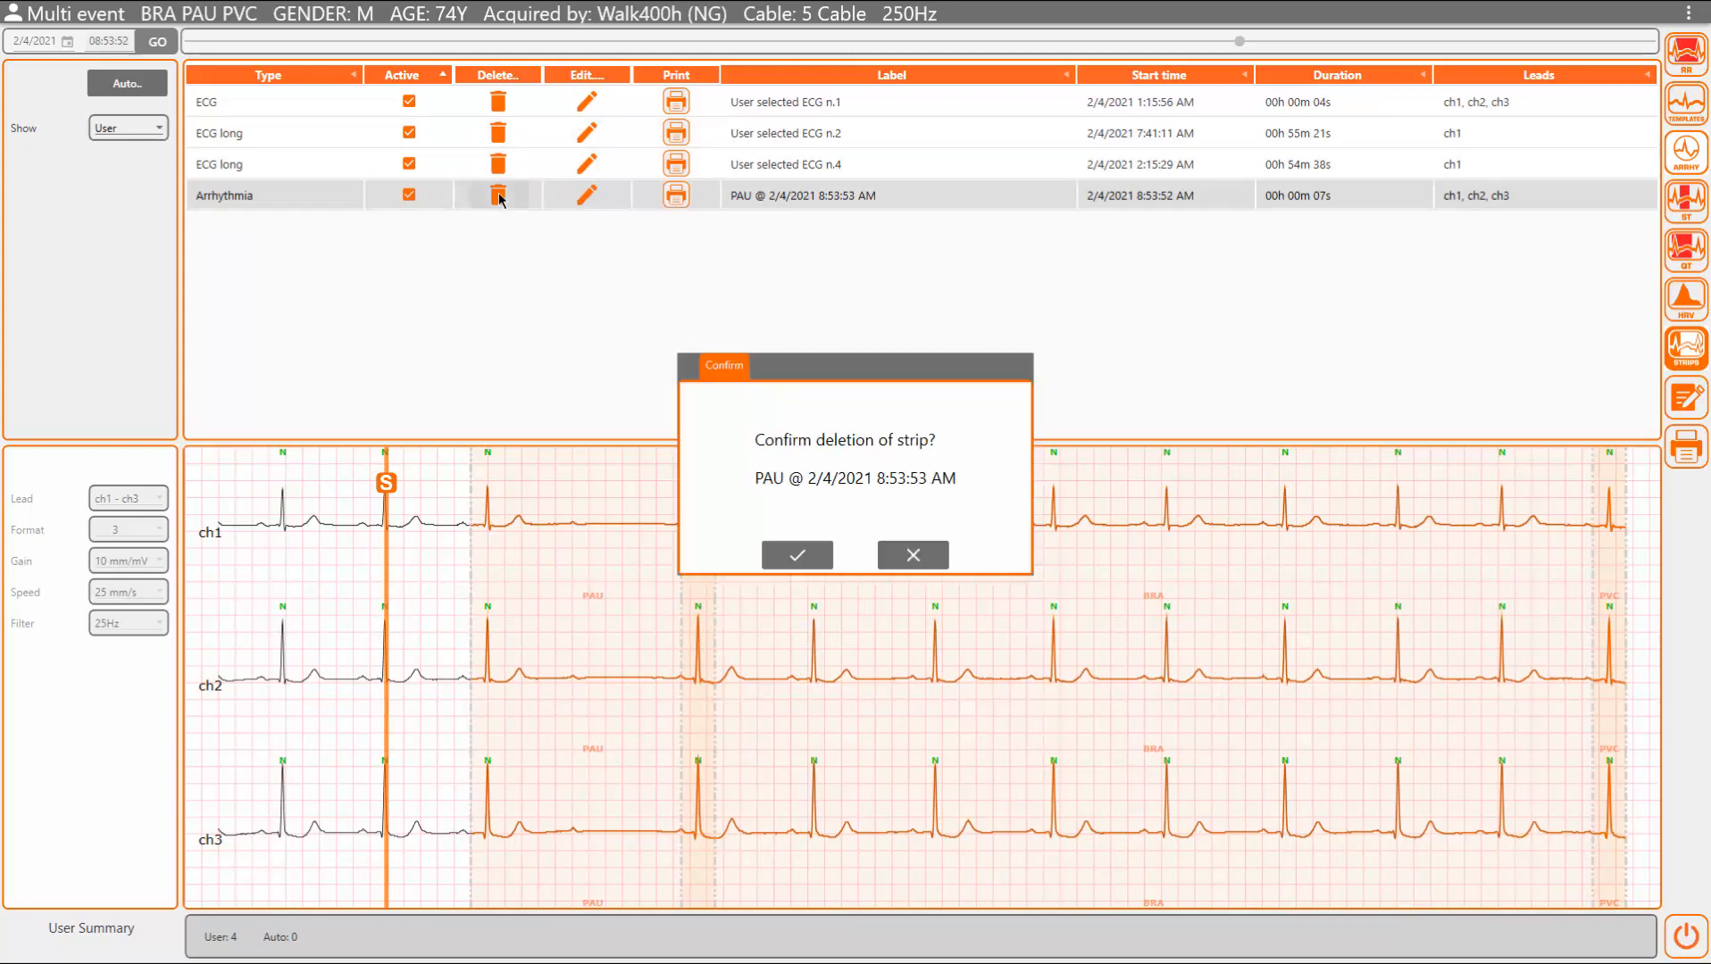
click(783, 566)
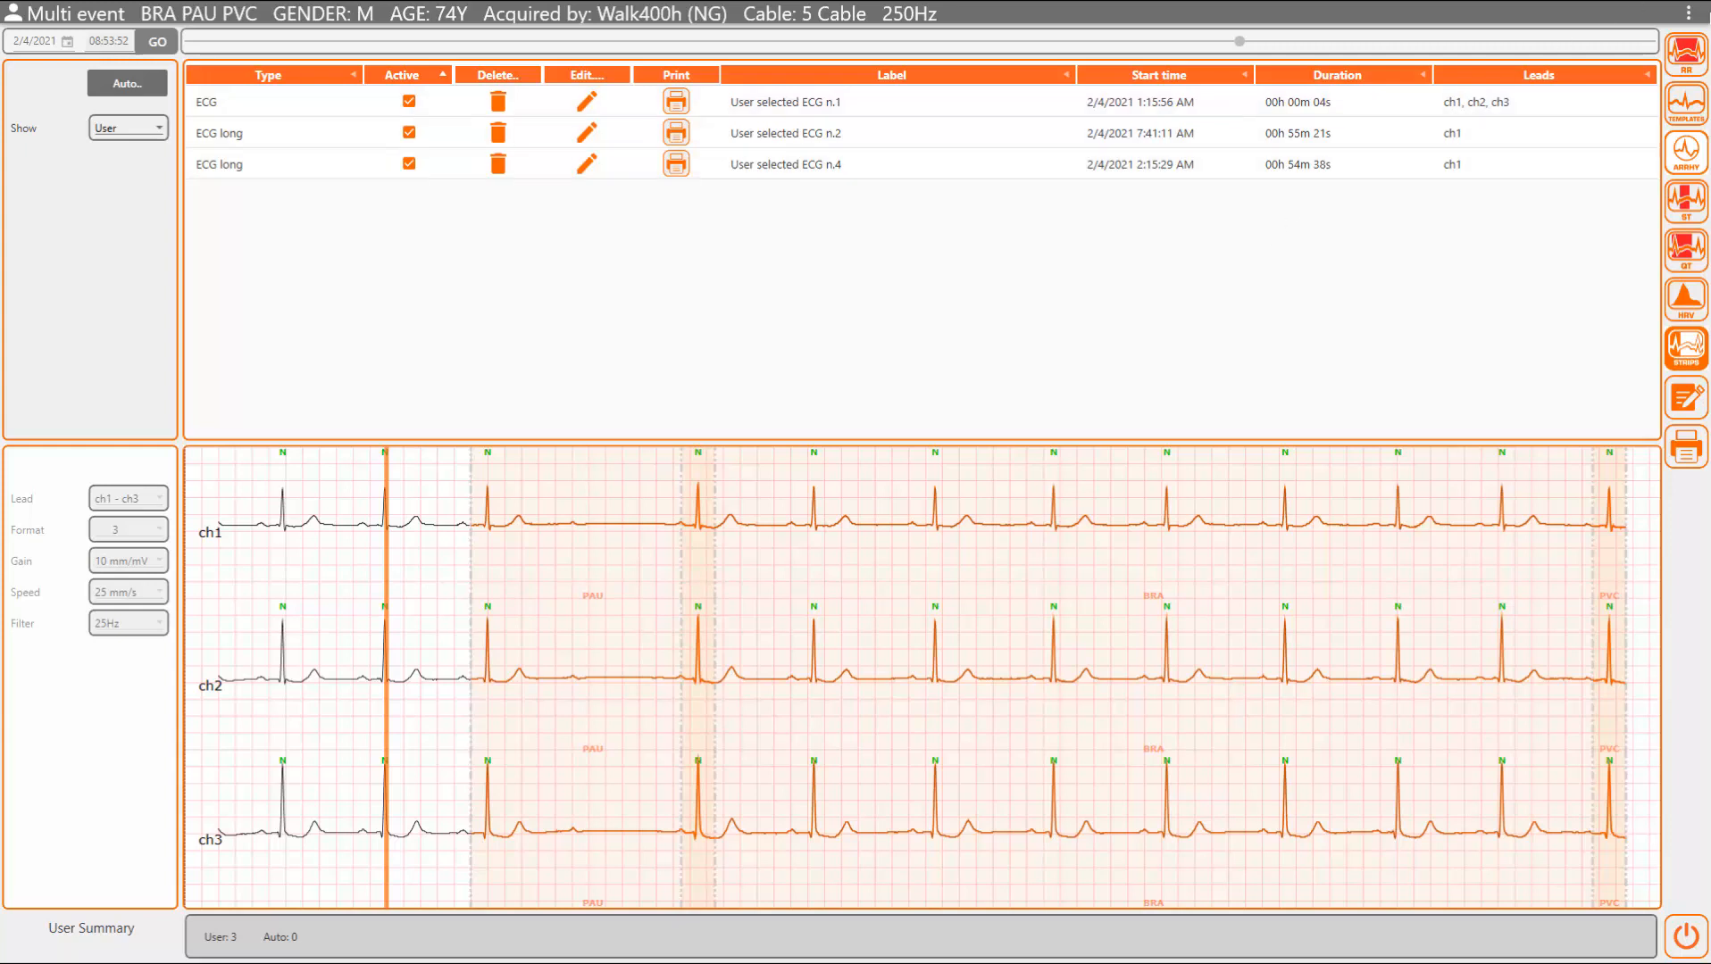
Step: Enable the logo in the report header with its position set to Left, and apply the report configuration
click(1689, 15)
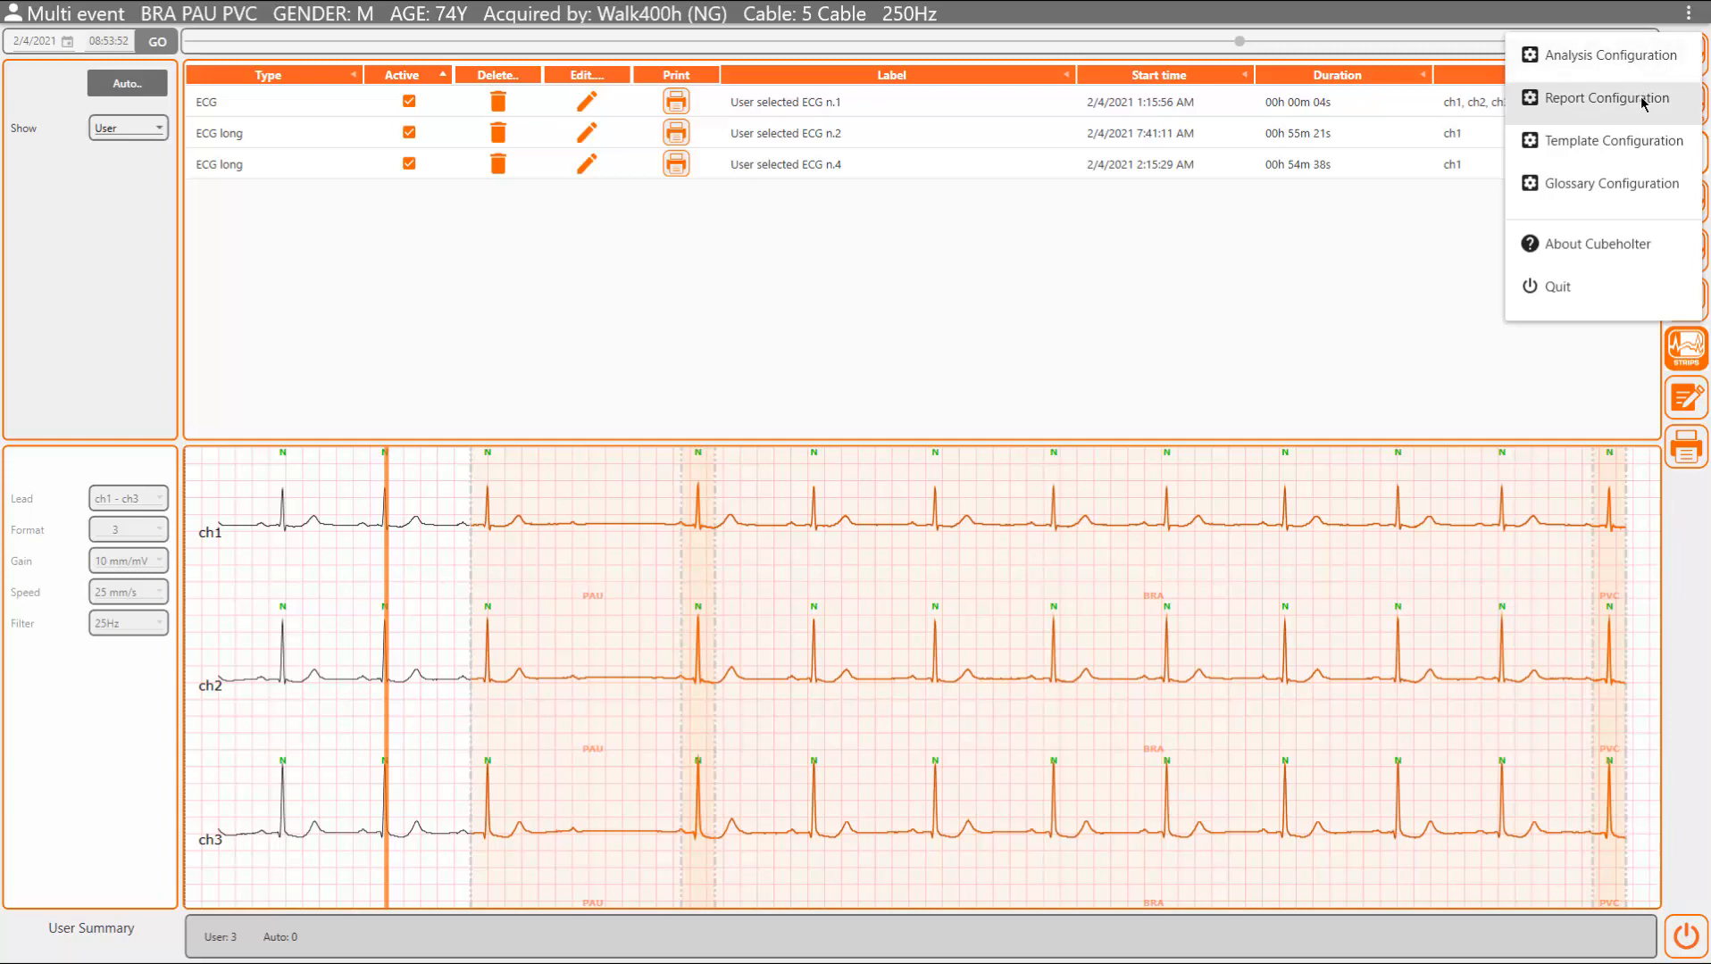
click(1586, 106)
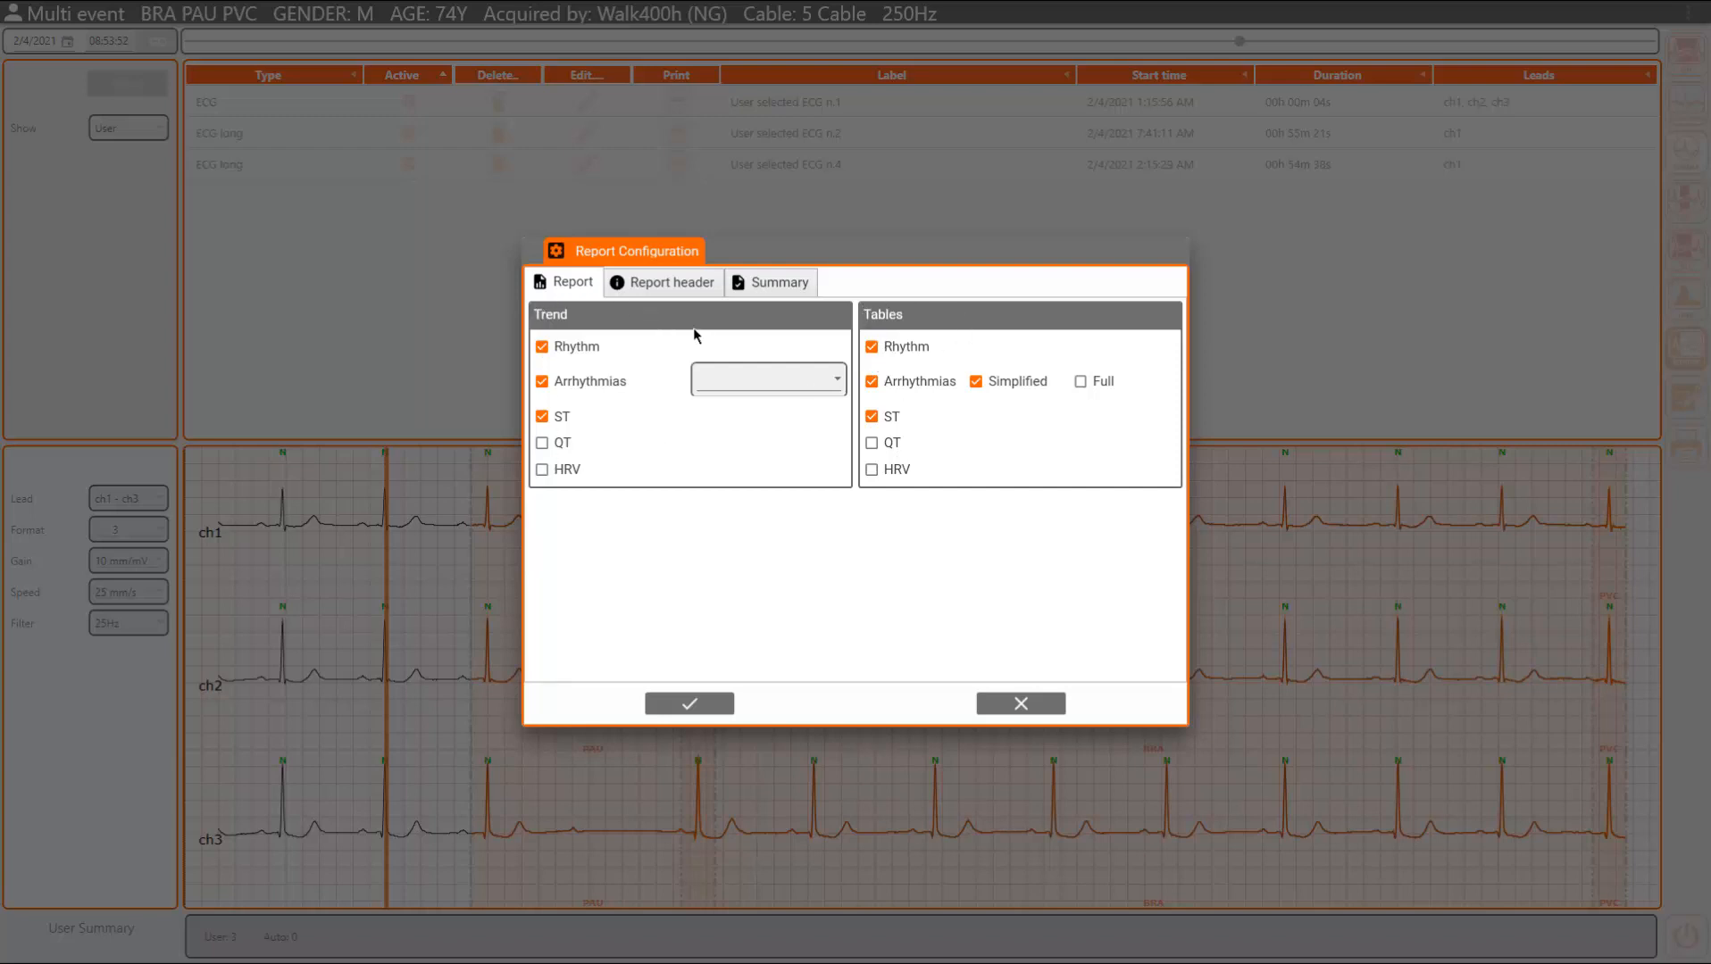
click(679, 293)
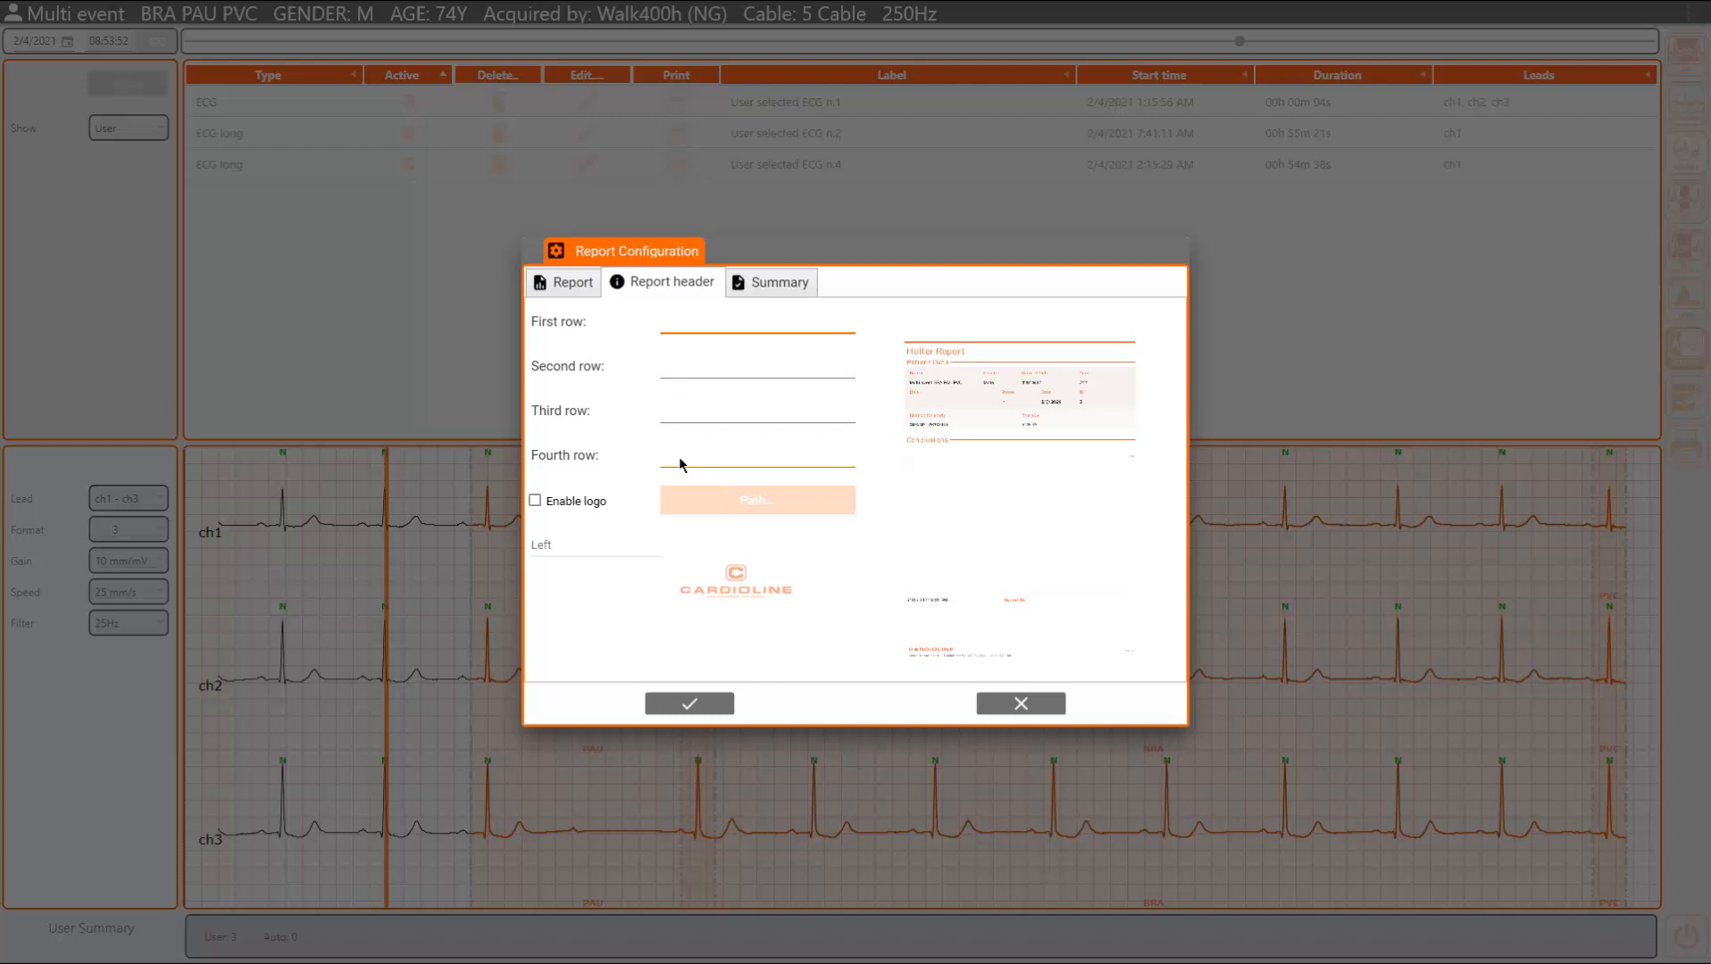
click(536, 500)
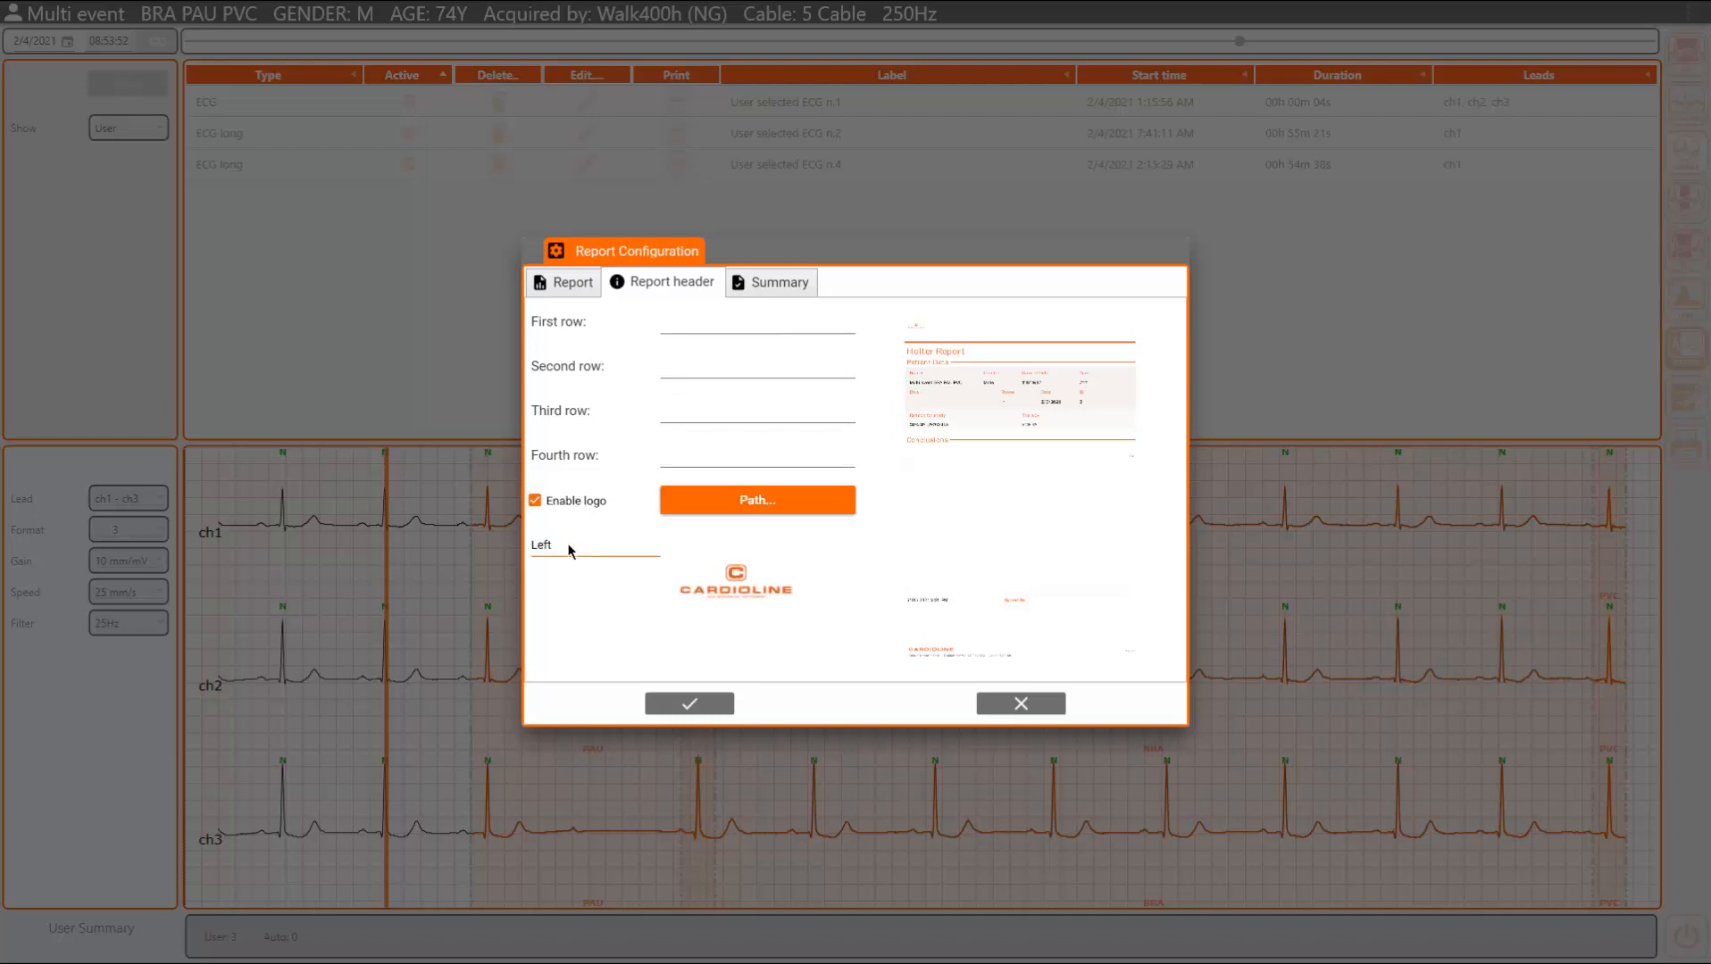
click(572, 548)
click(577, 549)
click(687, 706)
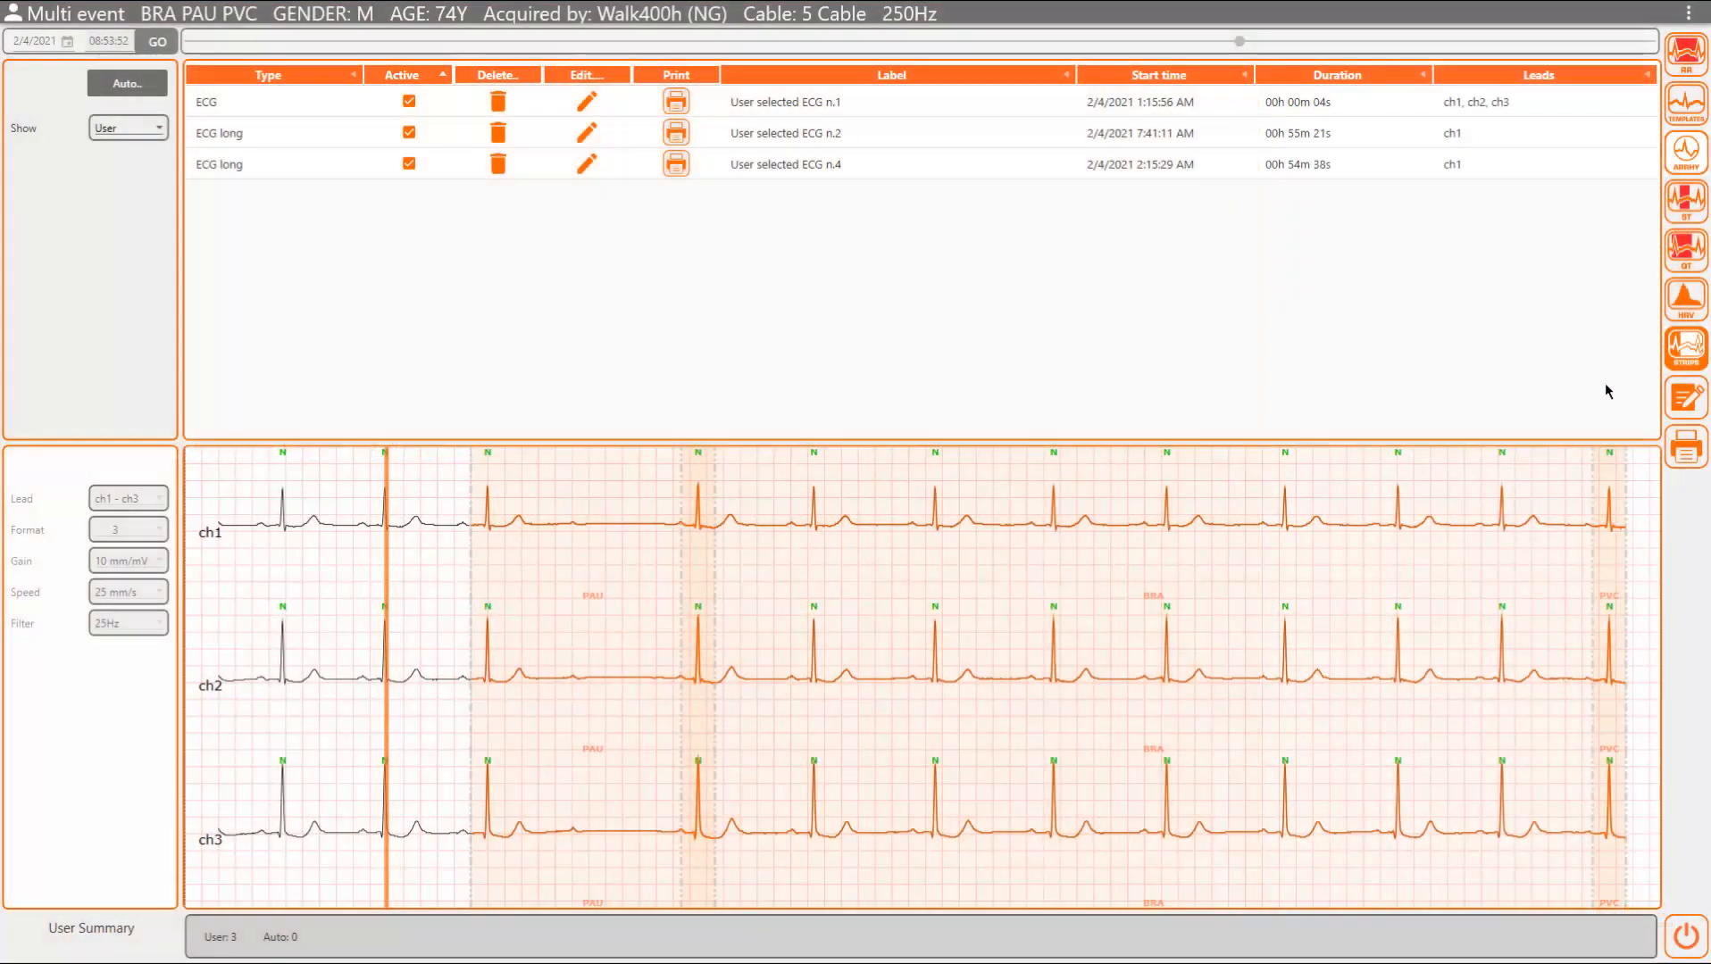
Step: Enter "Test" as the conclusions on the exam's report page, and view the text in the enlarged conclusions editor
click(1684, 401)
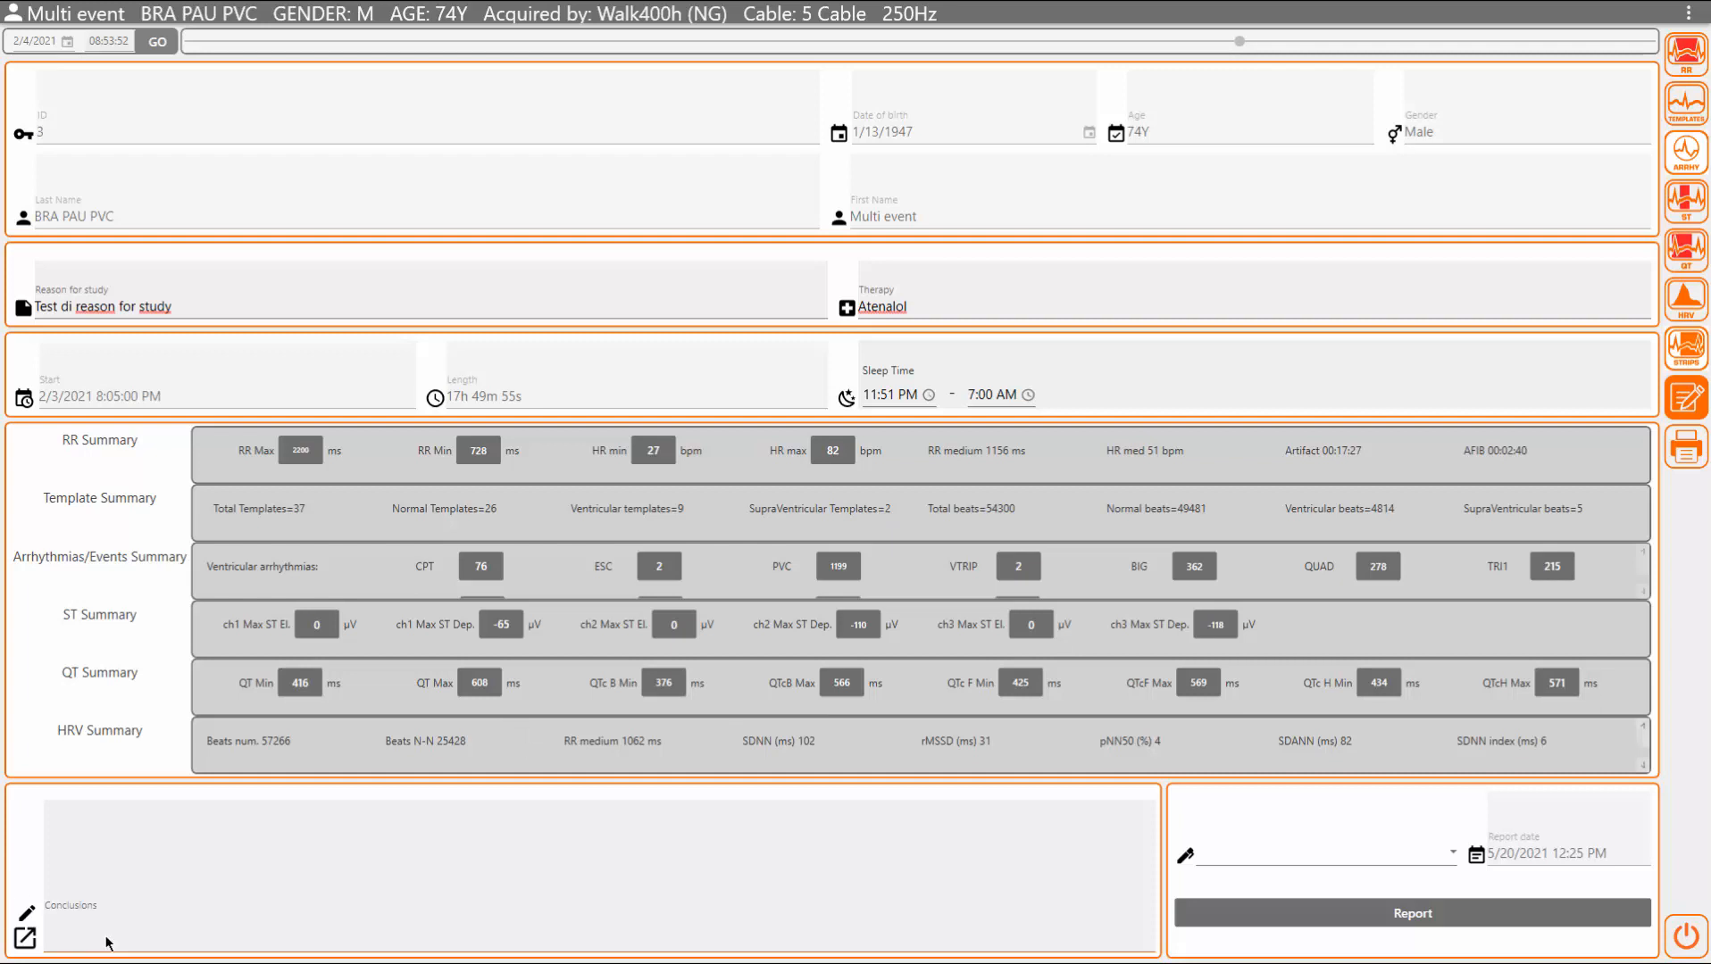
click(59, 938)
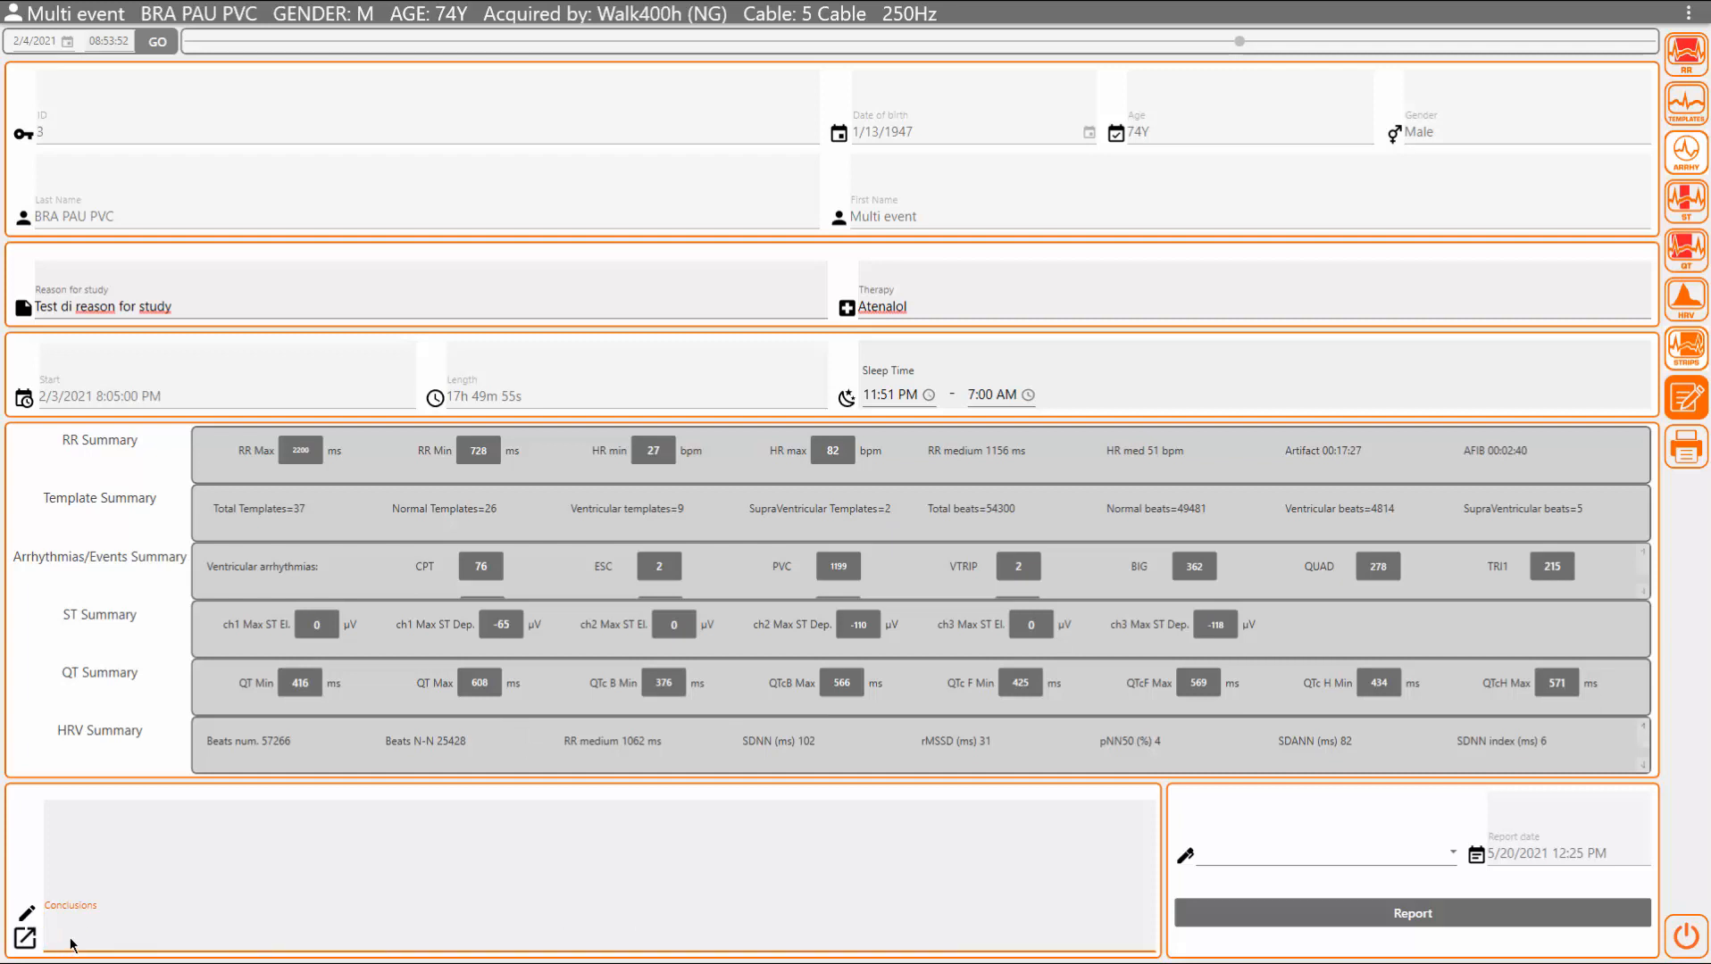
text(Tees)
key(BackSpace)
key(BackSpace)
text(st)
click(25, 937)
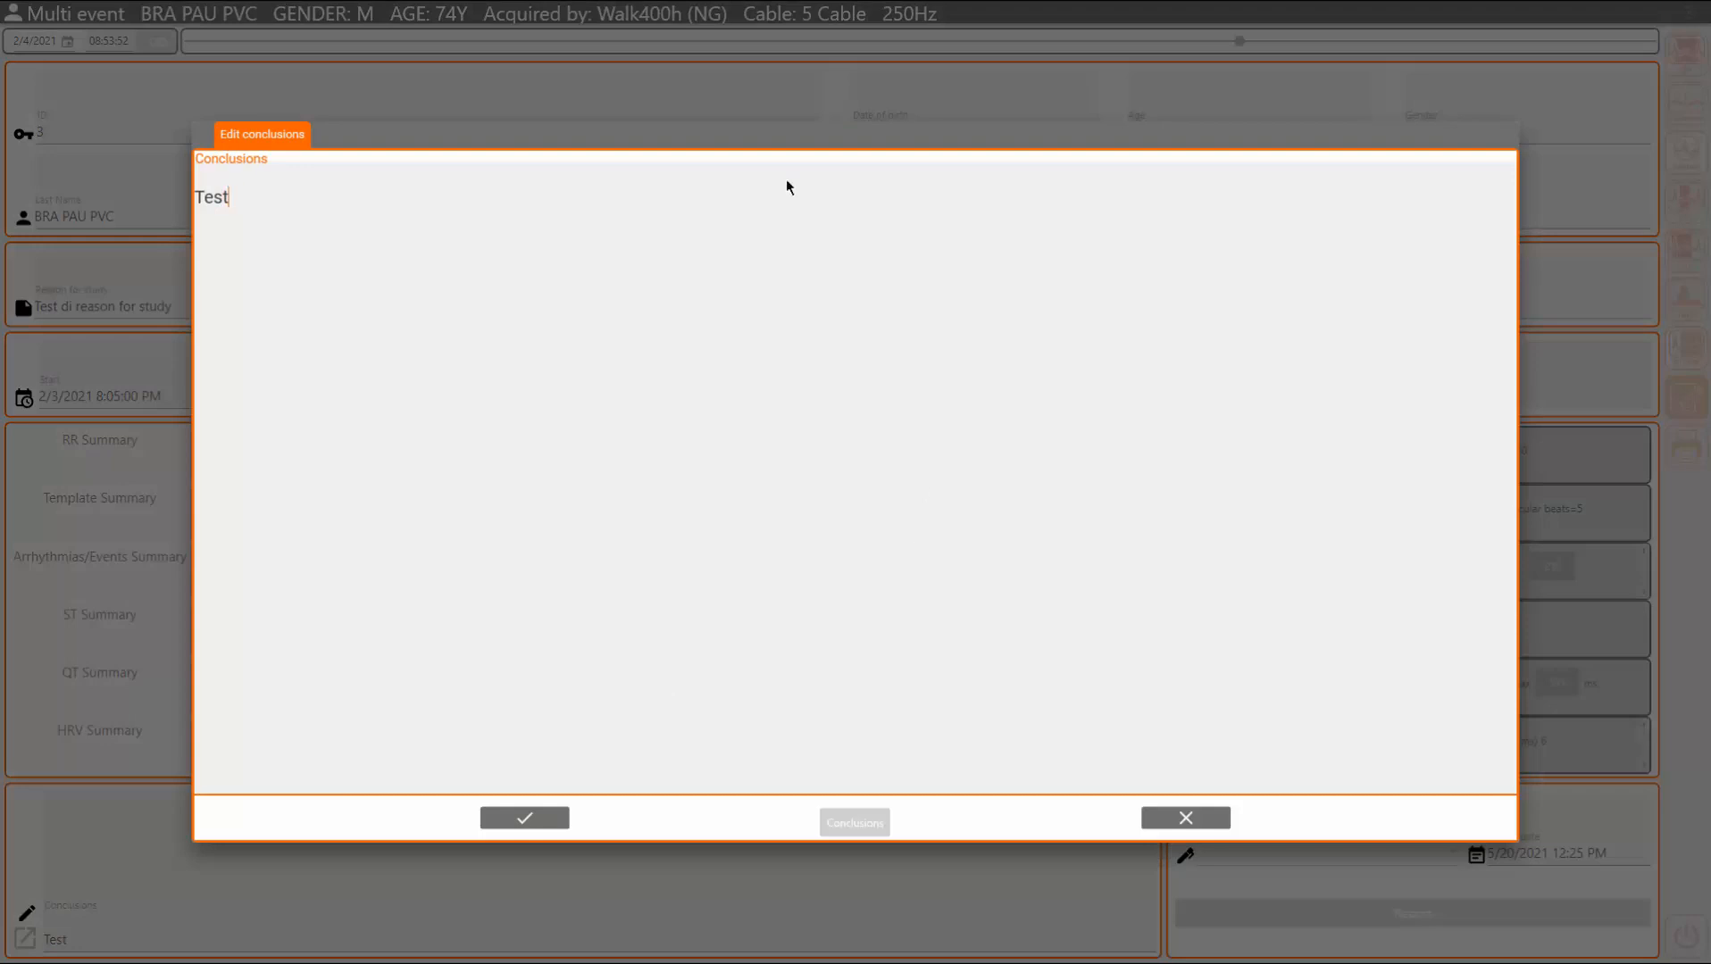
click(1216, 811)
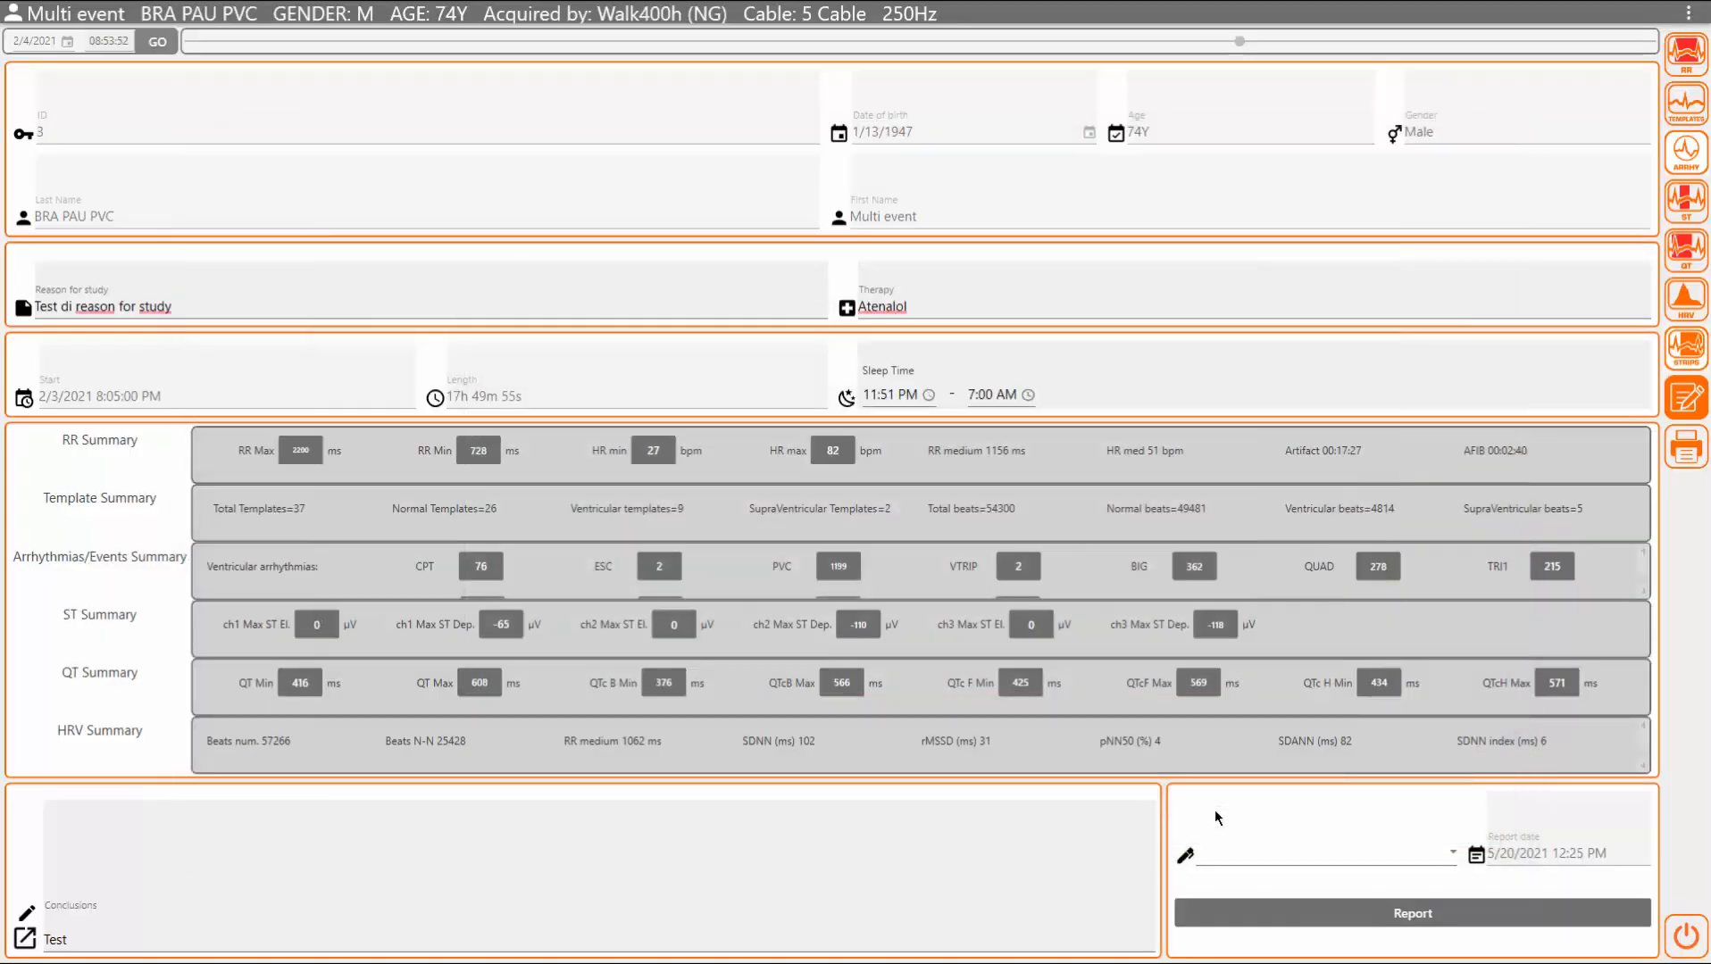
Step: Insert the FABBRICA_1 template text after "Test" in the conclusions
click(188, 937)
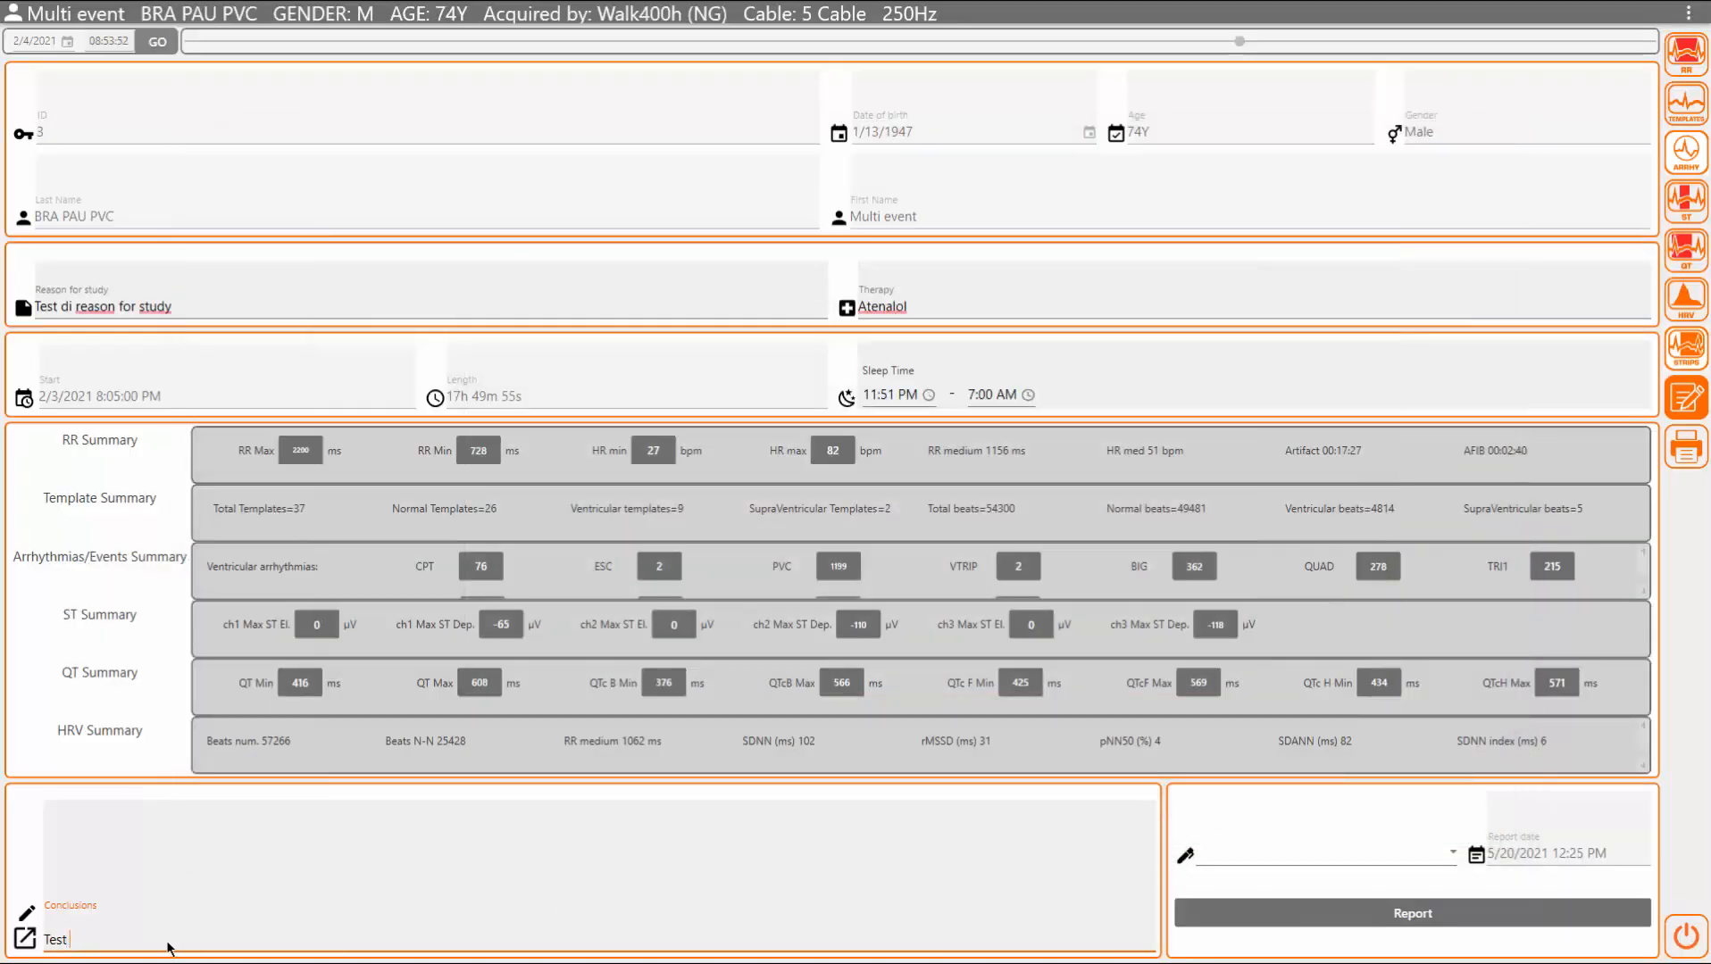
right_click(169, 946)
click(250, 915)
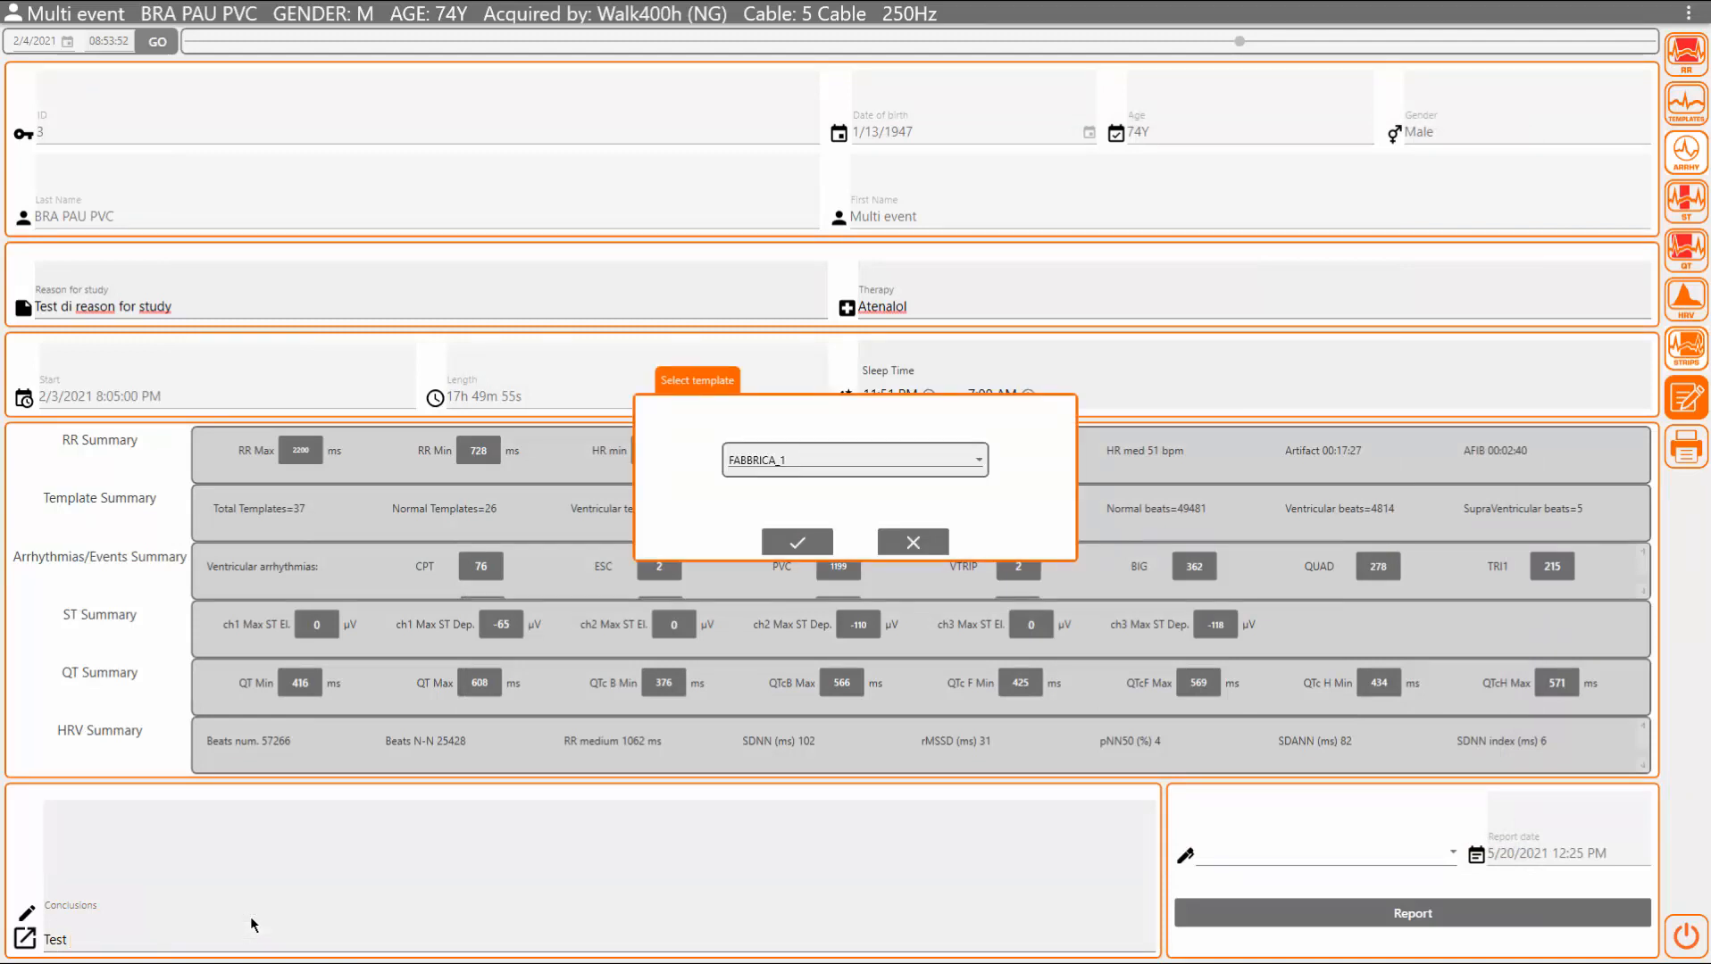
click(815, 540)
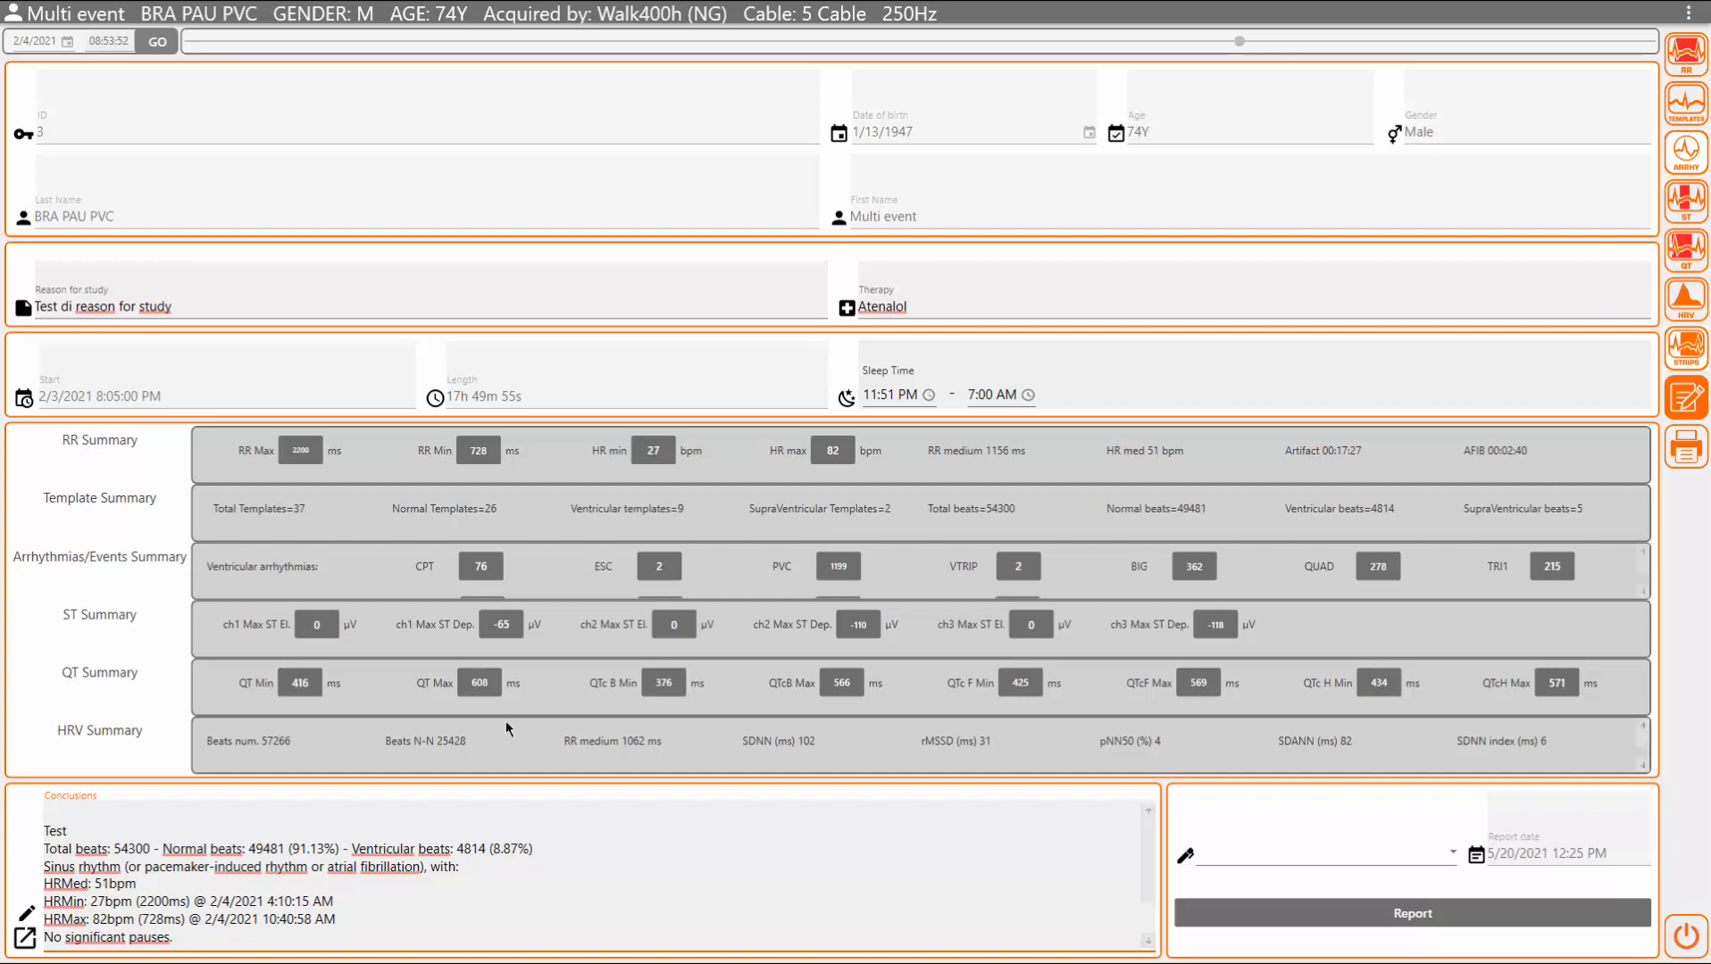
Step: Open the template configuration, check the list of existing templates, and name a new report template "Prova"
click(1687, 13)
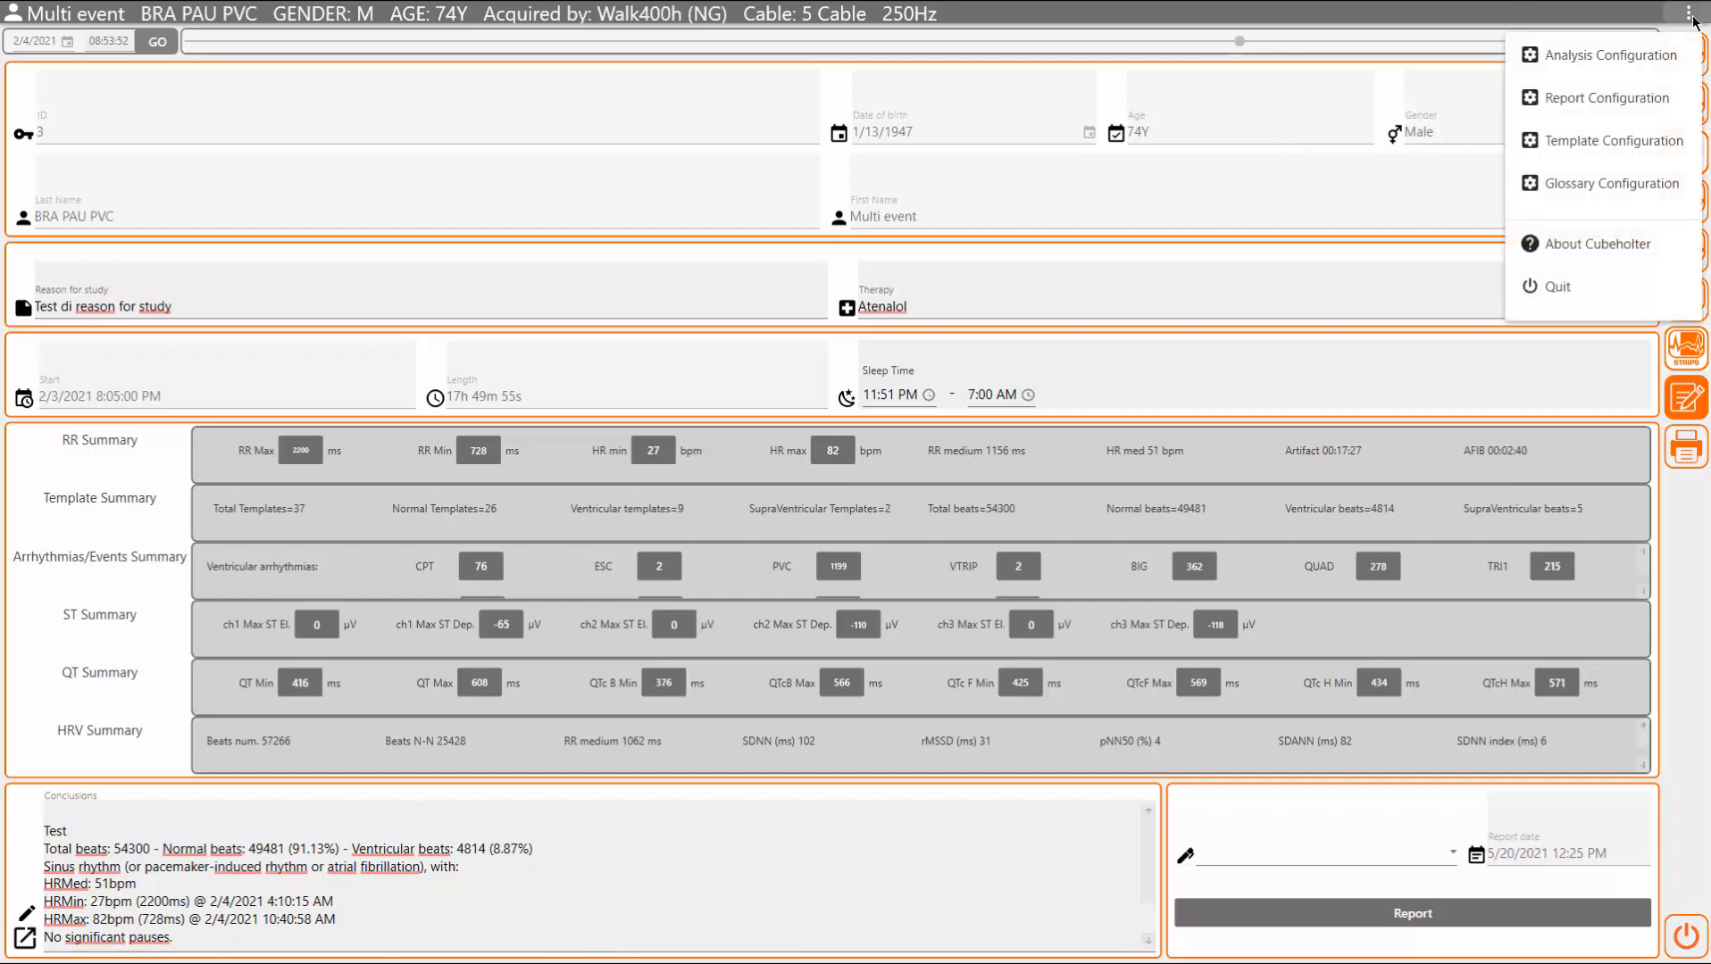
click(1615, 143)
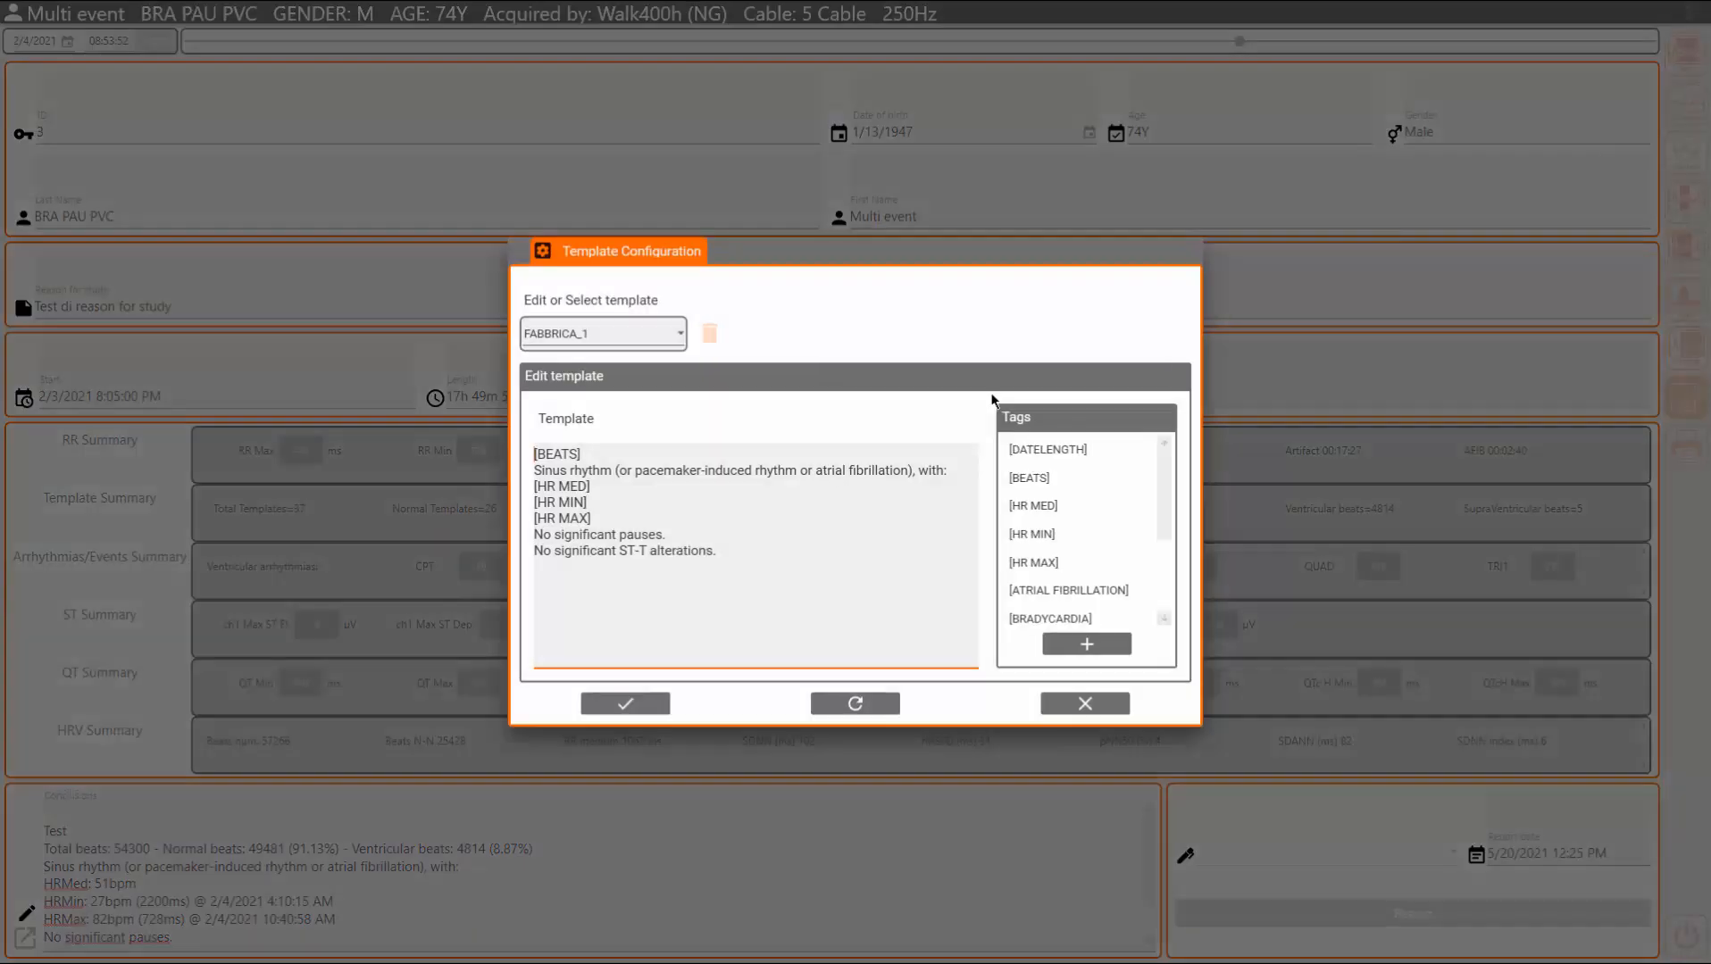
click(611, 338)
click(610, 338)
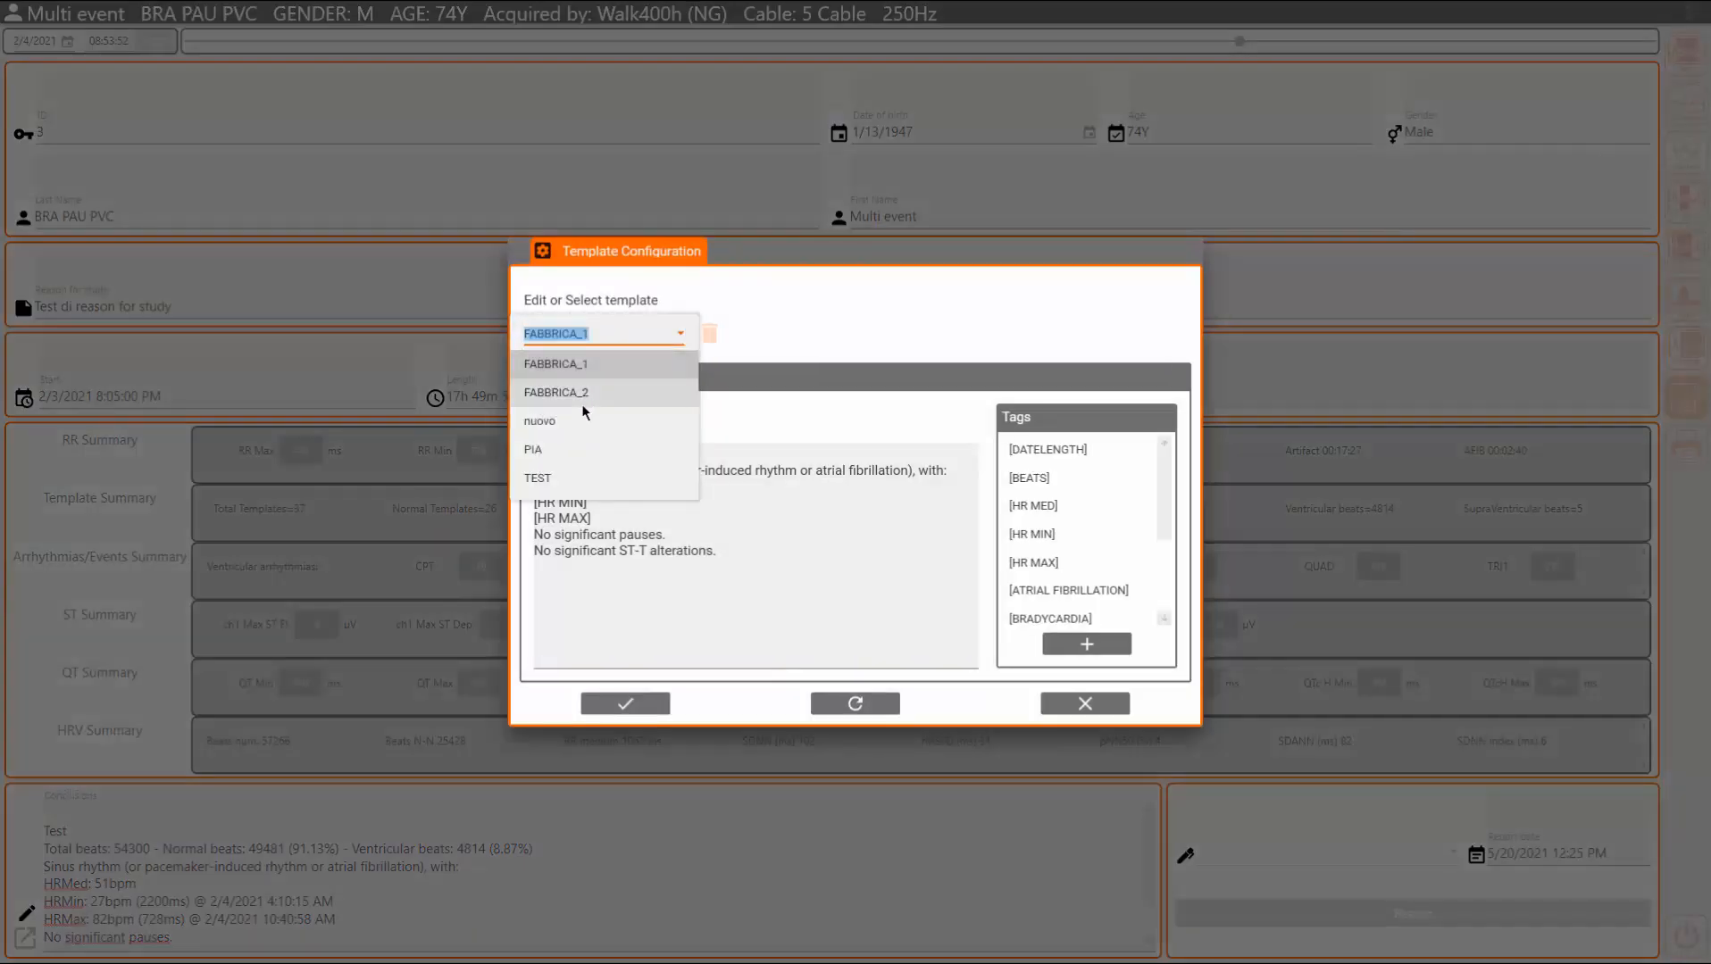
click(837, 327)
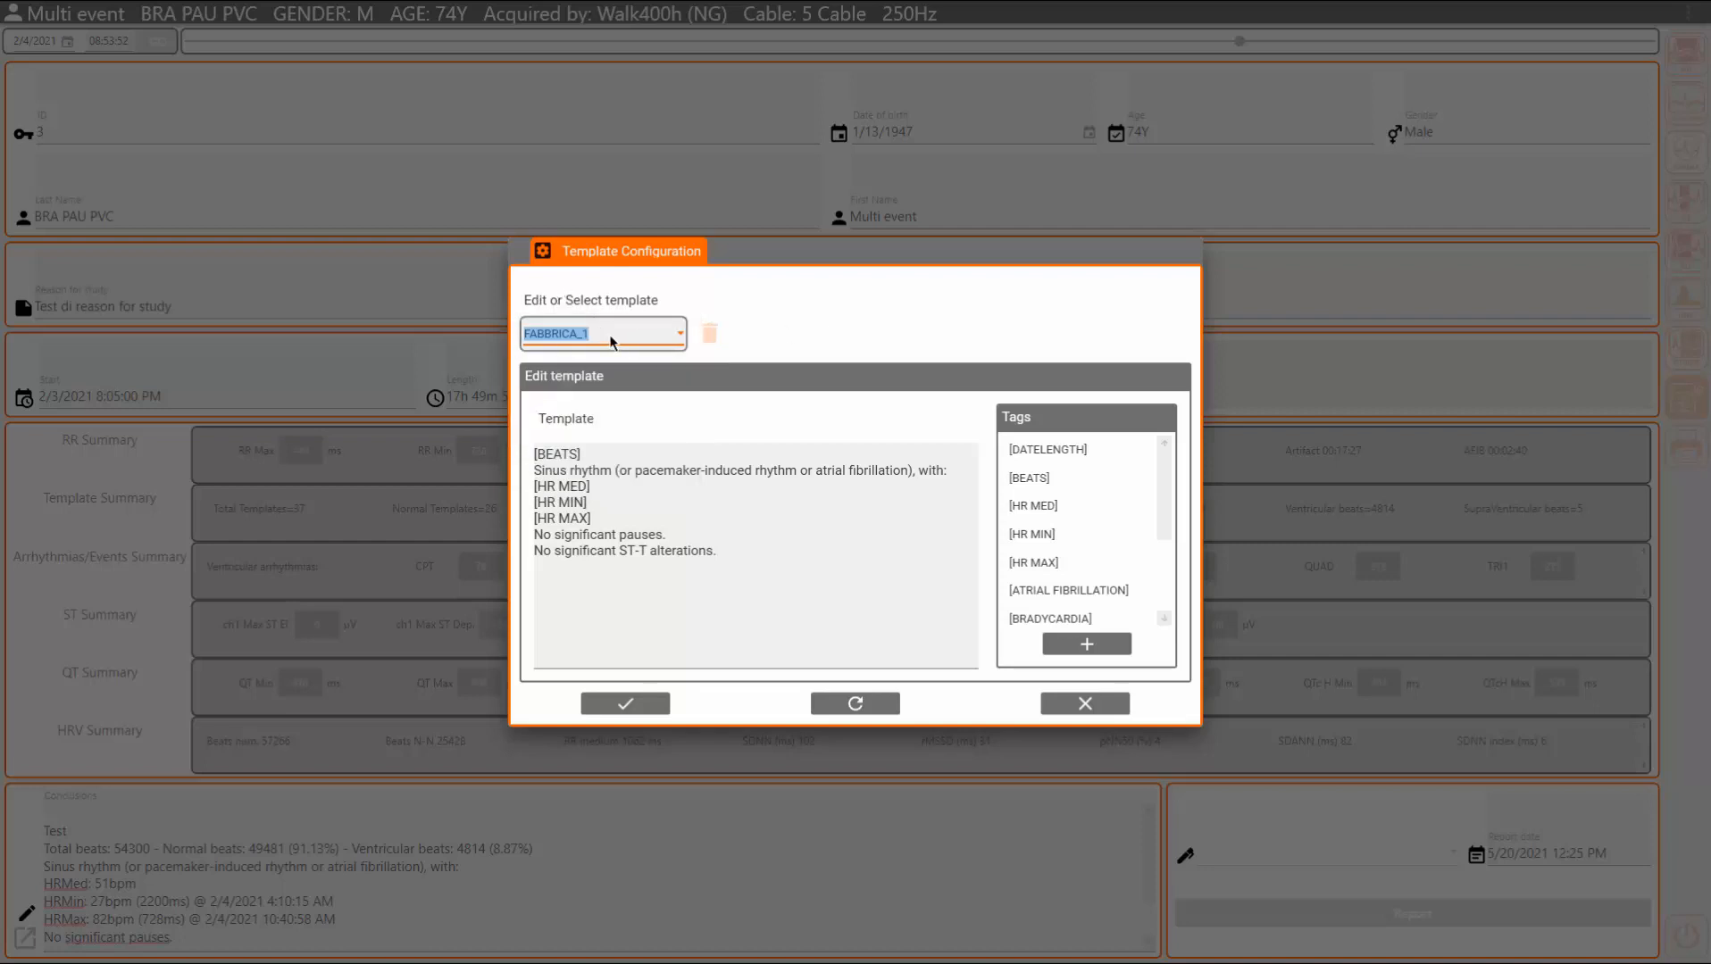
text(Prob)
key(BackSpace)
text(va)
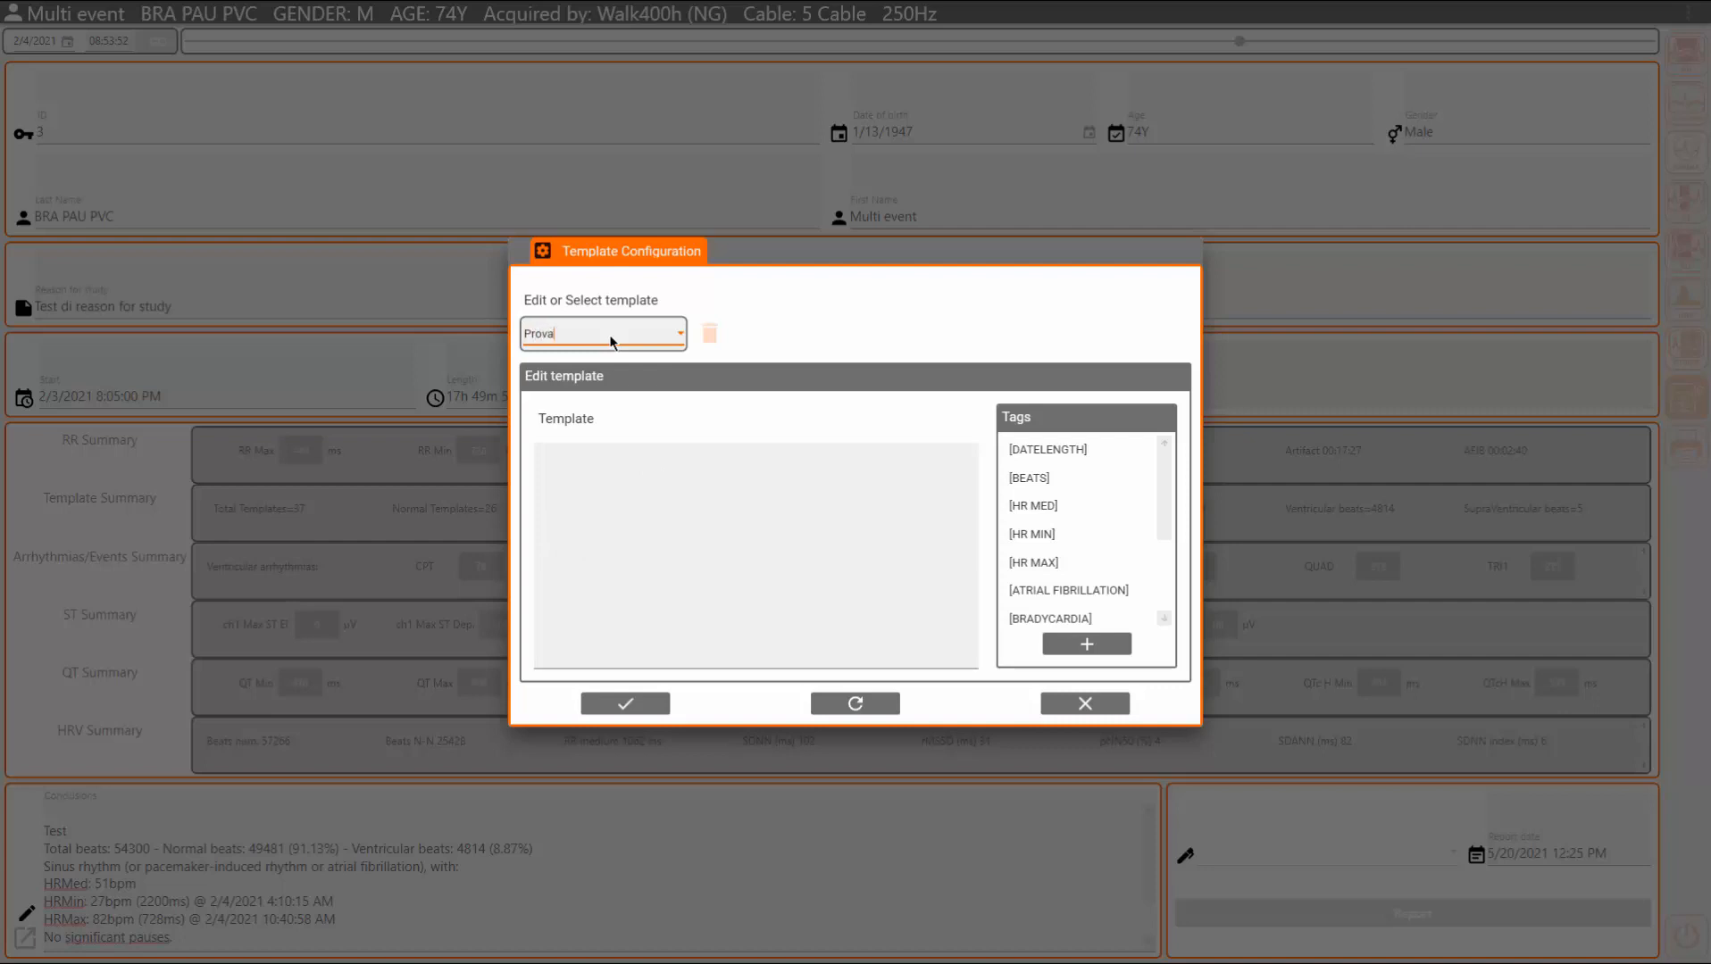
Step: Fill the Prova template with "testo" plus the [BEATS] tag and "testo 1" plus the [HR MED] tag on a second line, and save it
click(693, 473)
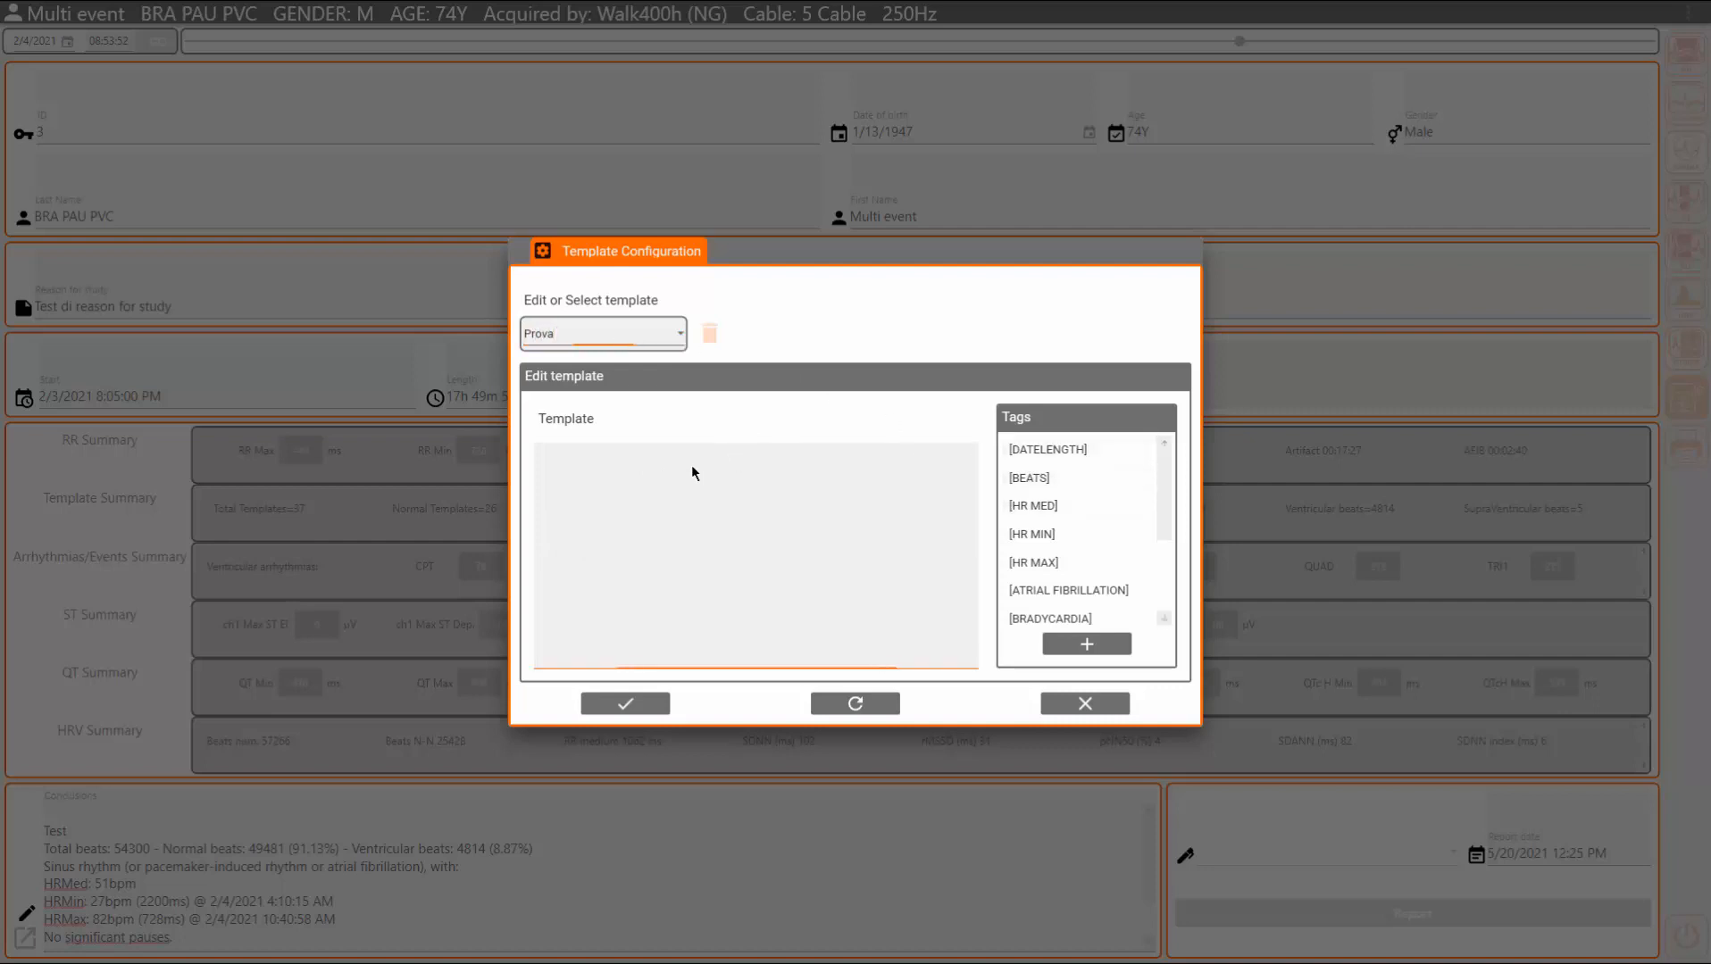
text(testo)
click(1040, 483)
click(1089, 644)
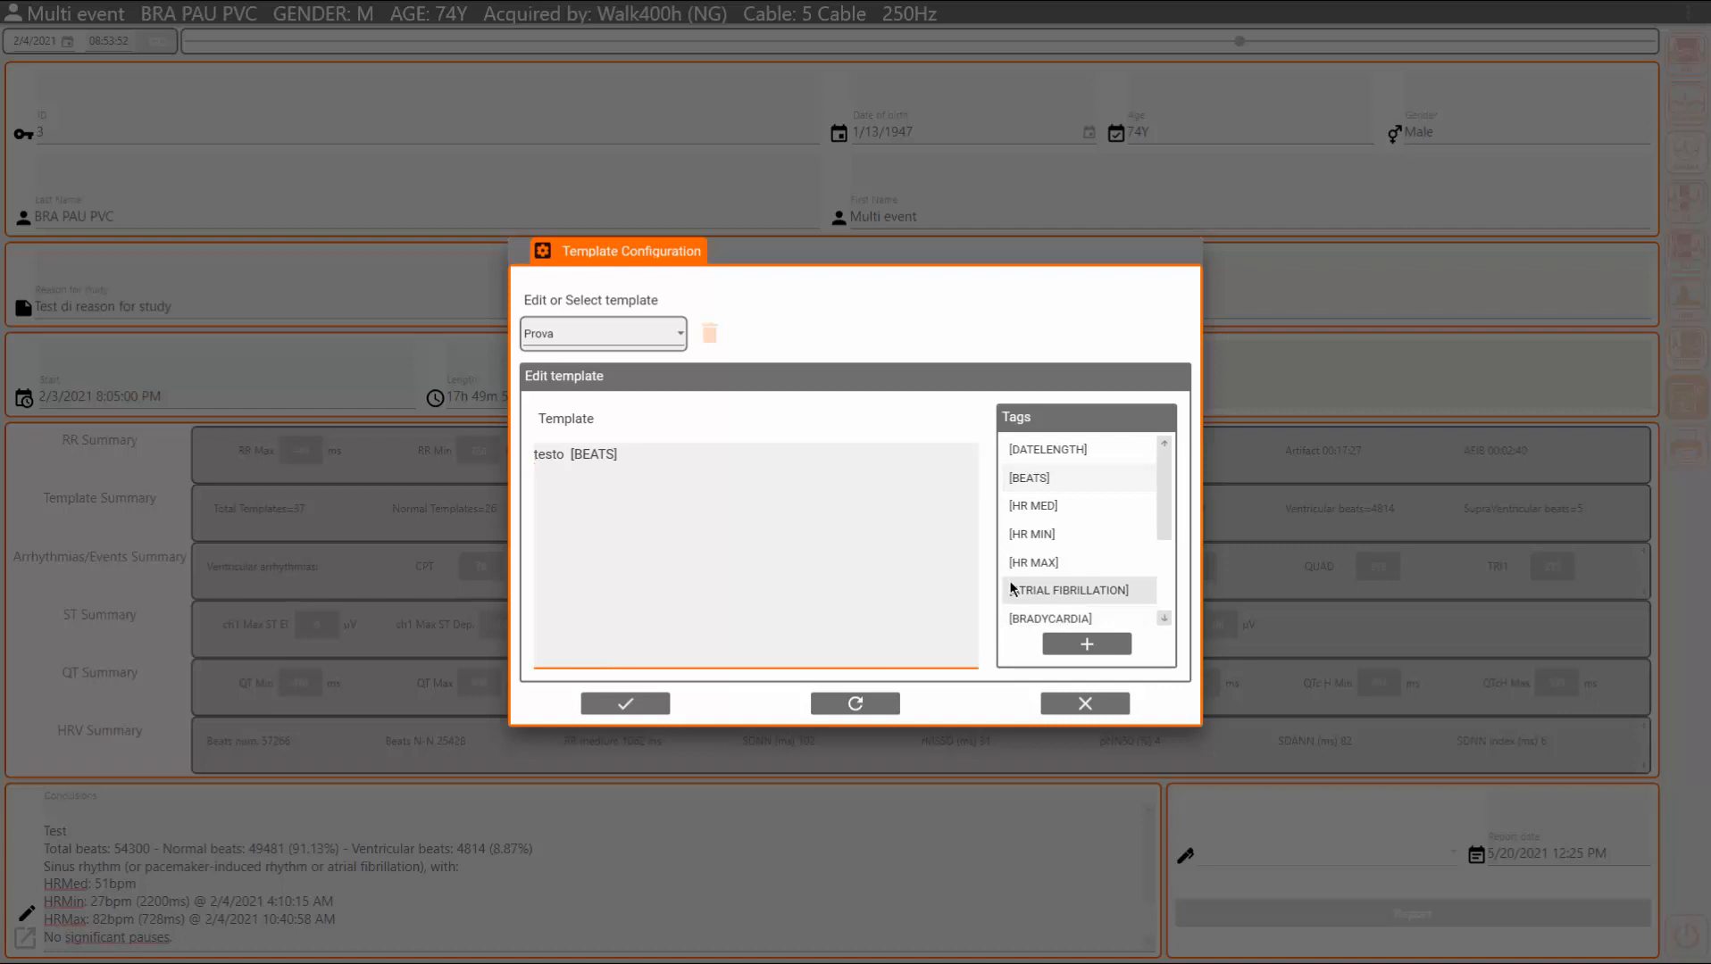
text(tr)
text(esto 1)
click(1032, 506)
click(1078, 646)
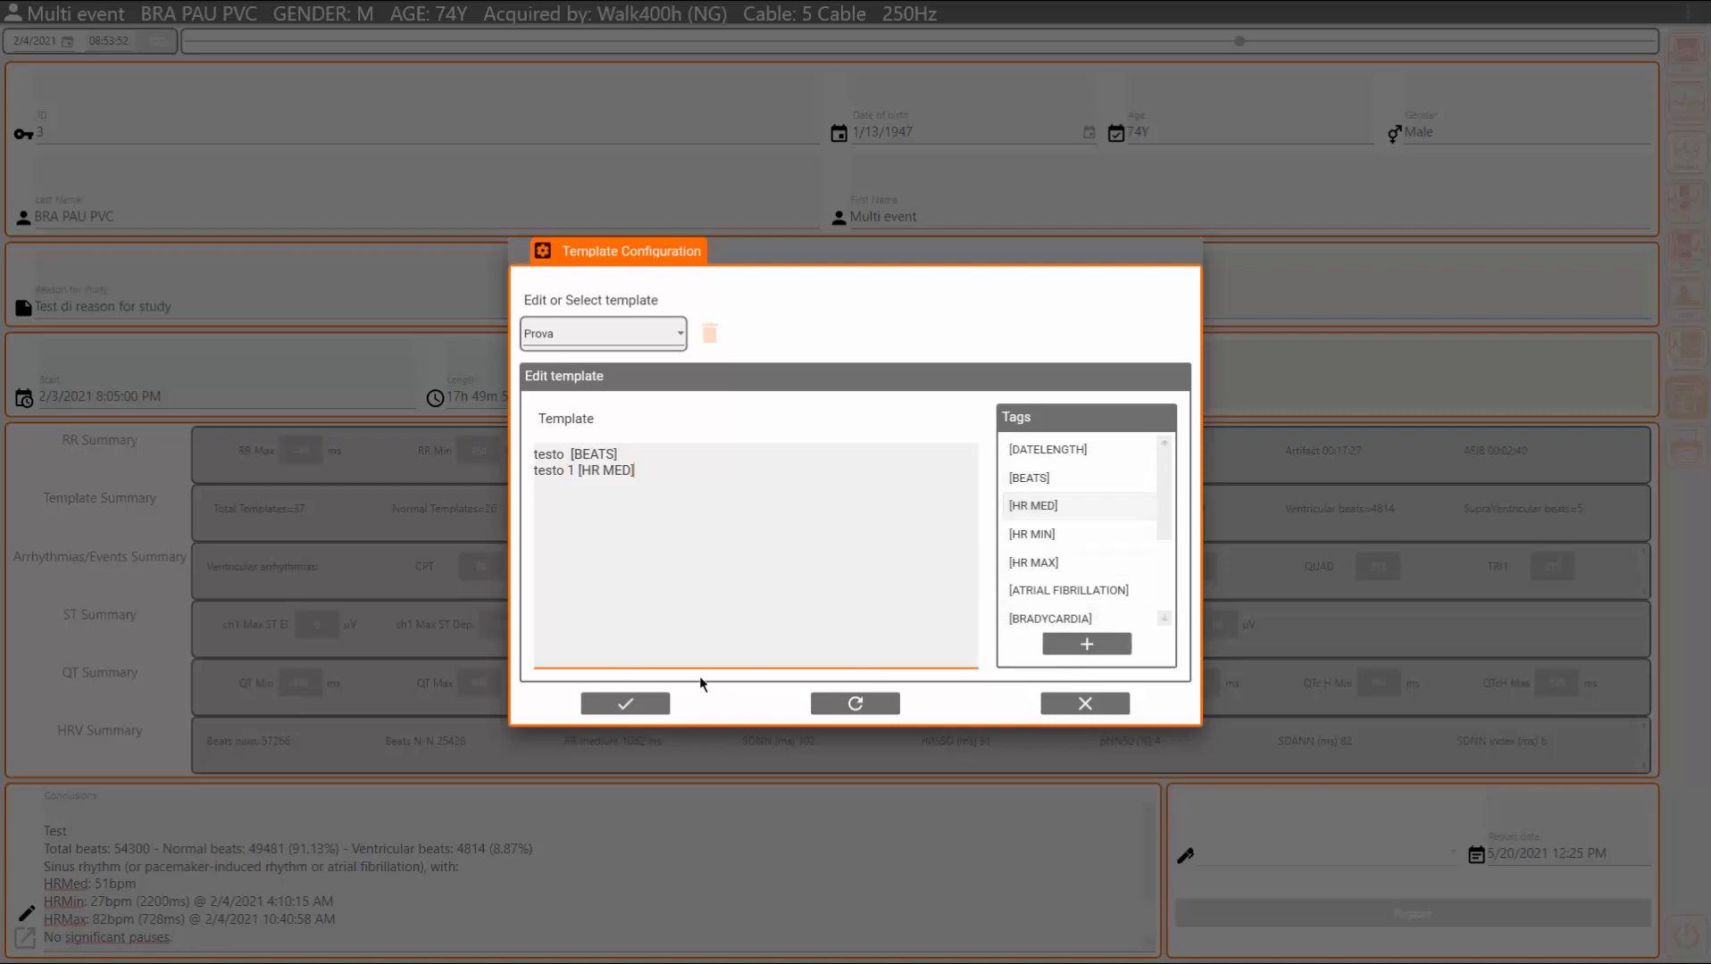
click(624, 704)
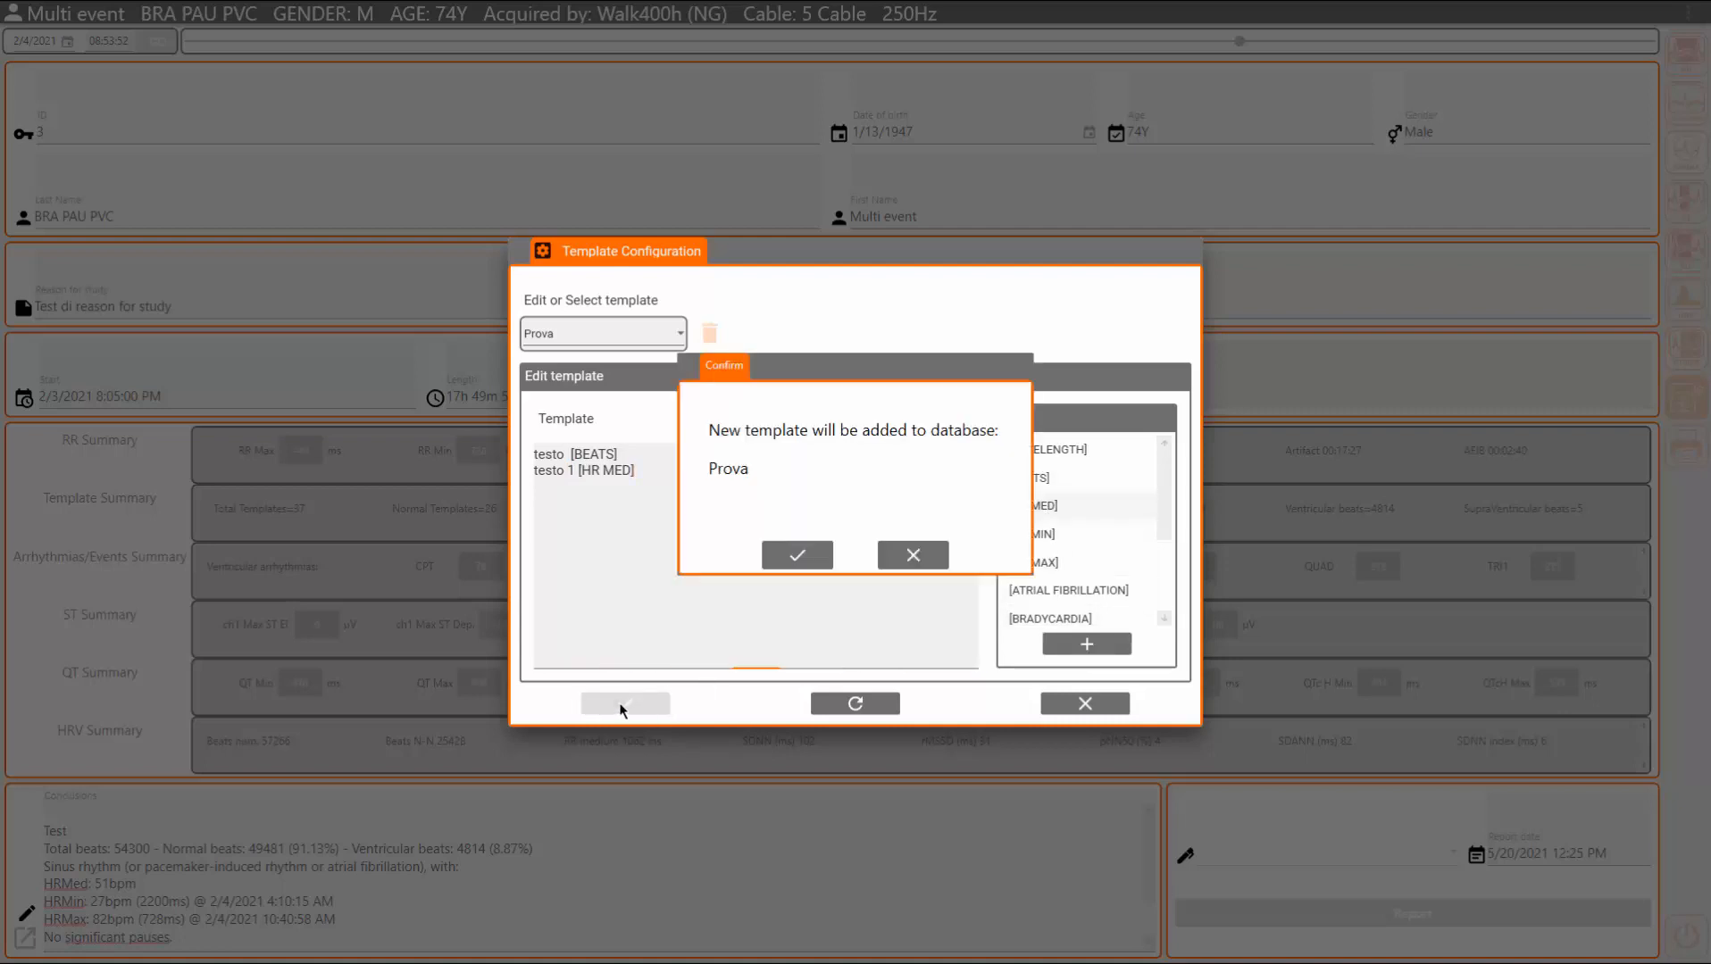
click(784, 554)
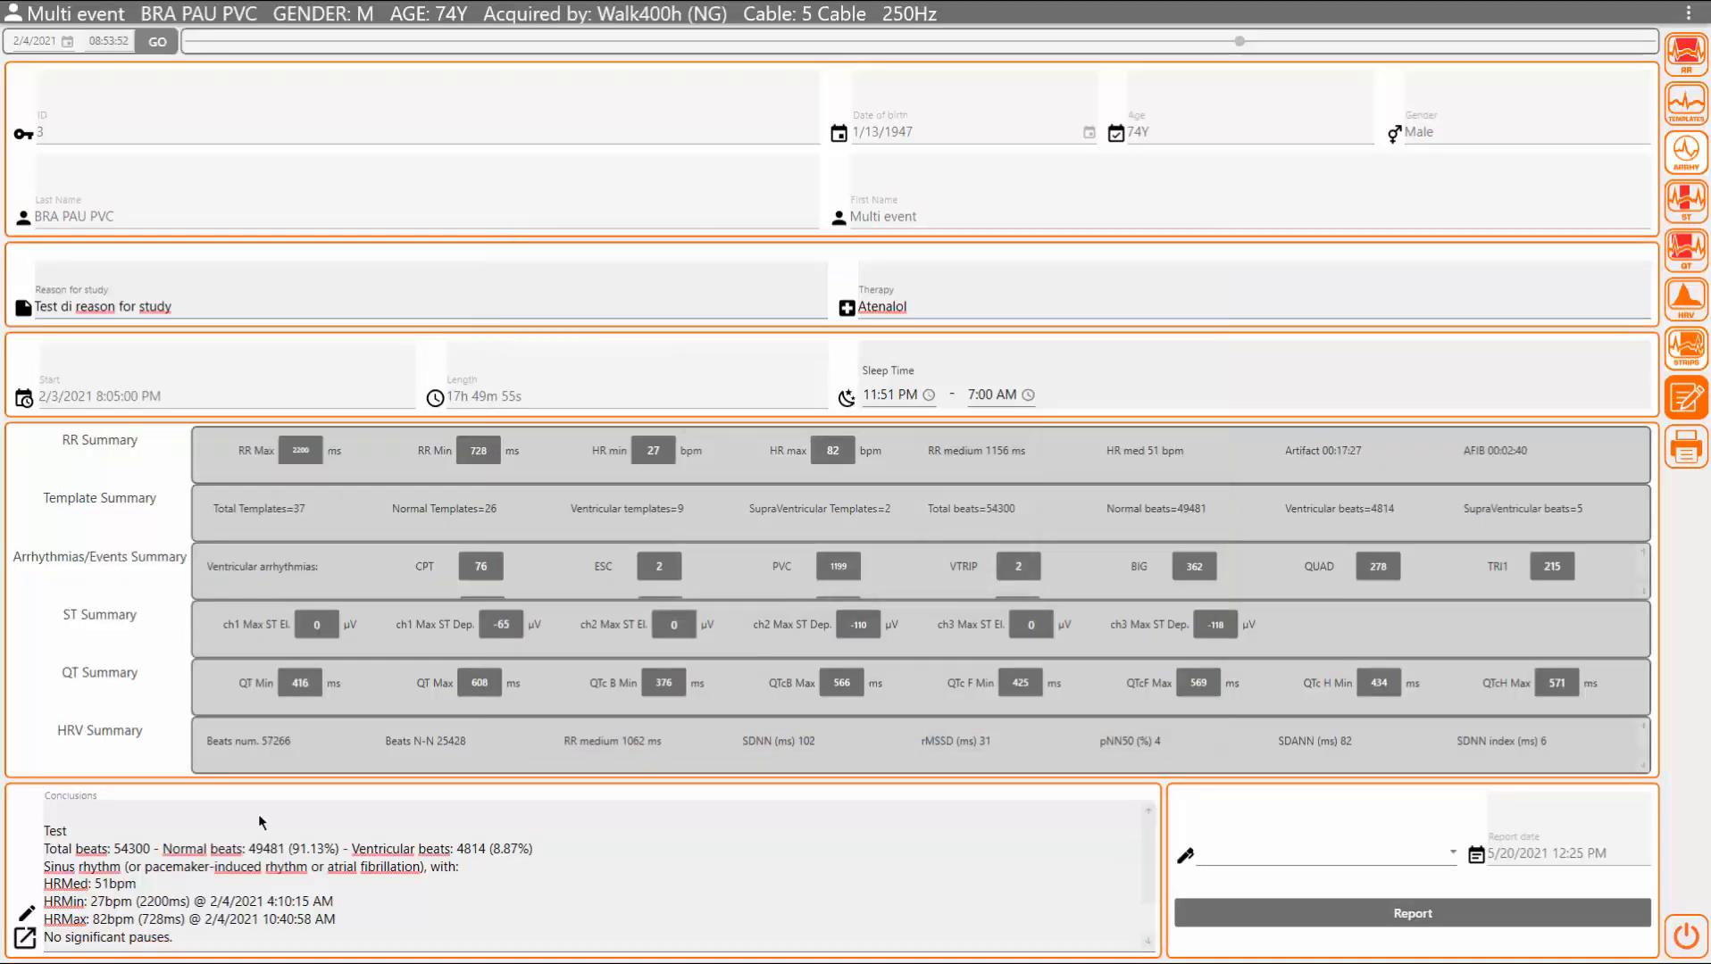
Step: Delete the inserted FABBRICA_1 text from the conclusions, leaving only "Test"
drag(276, 940, 27, 857)
key(Delete)
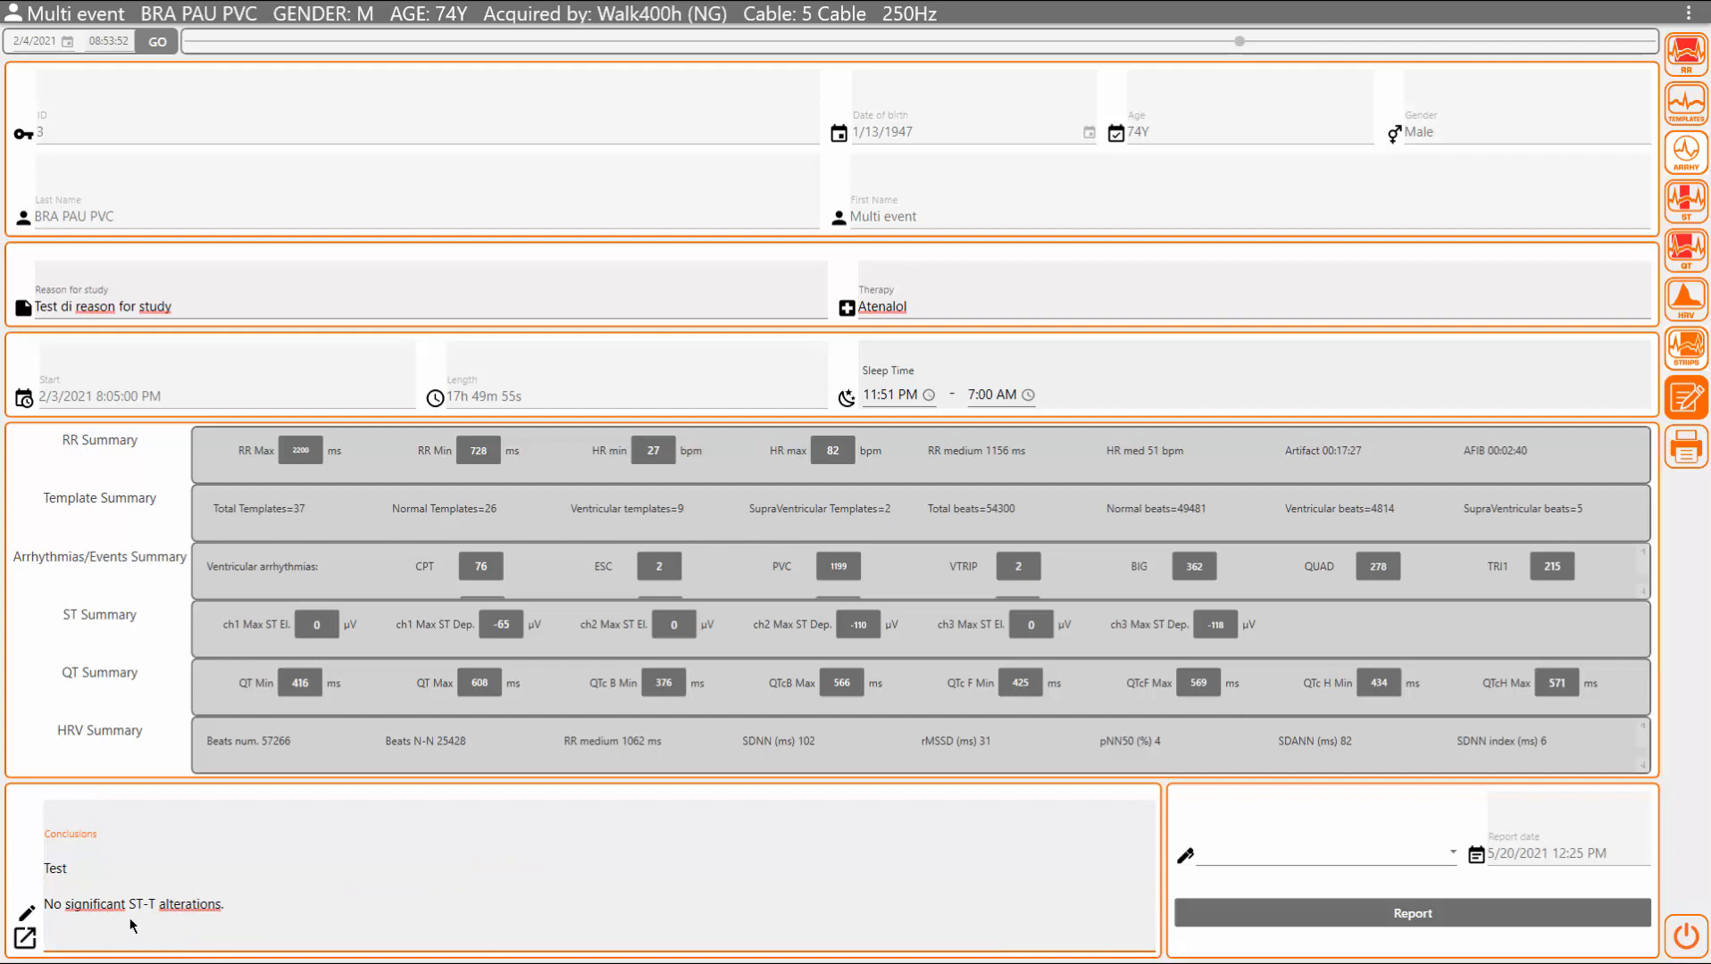
drag(225, 905, 36, 900)
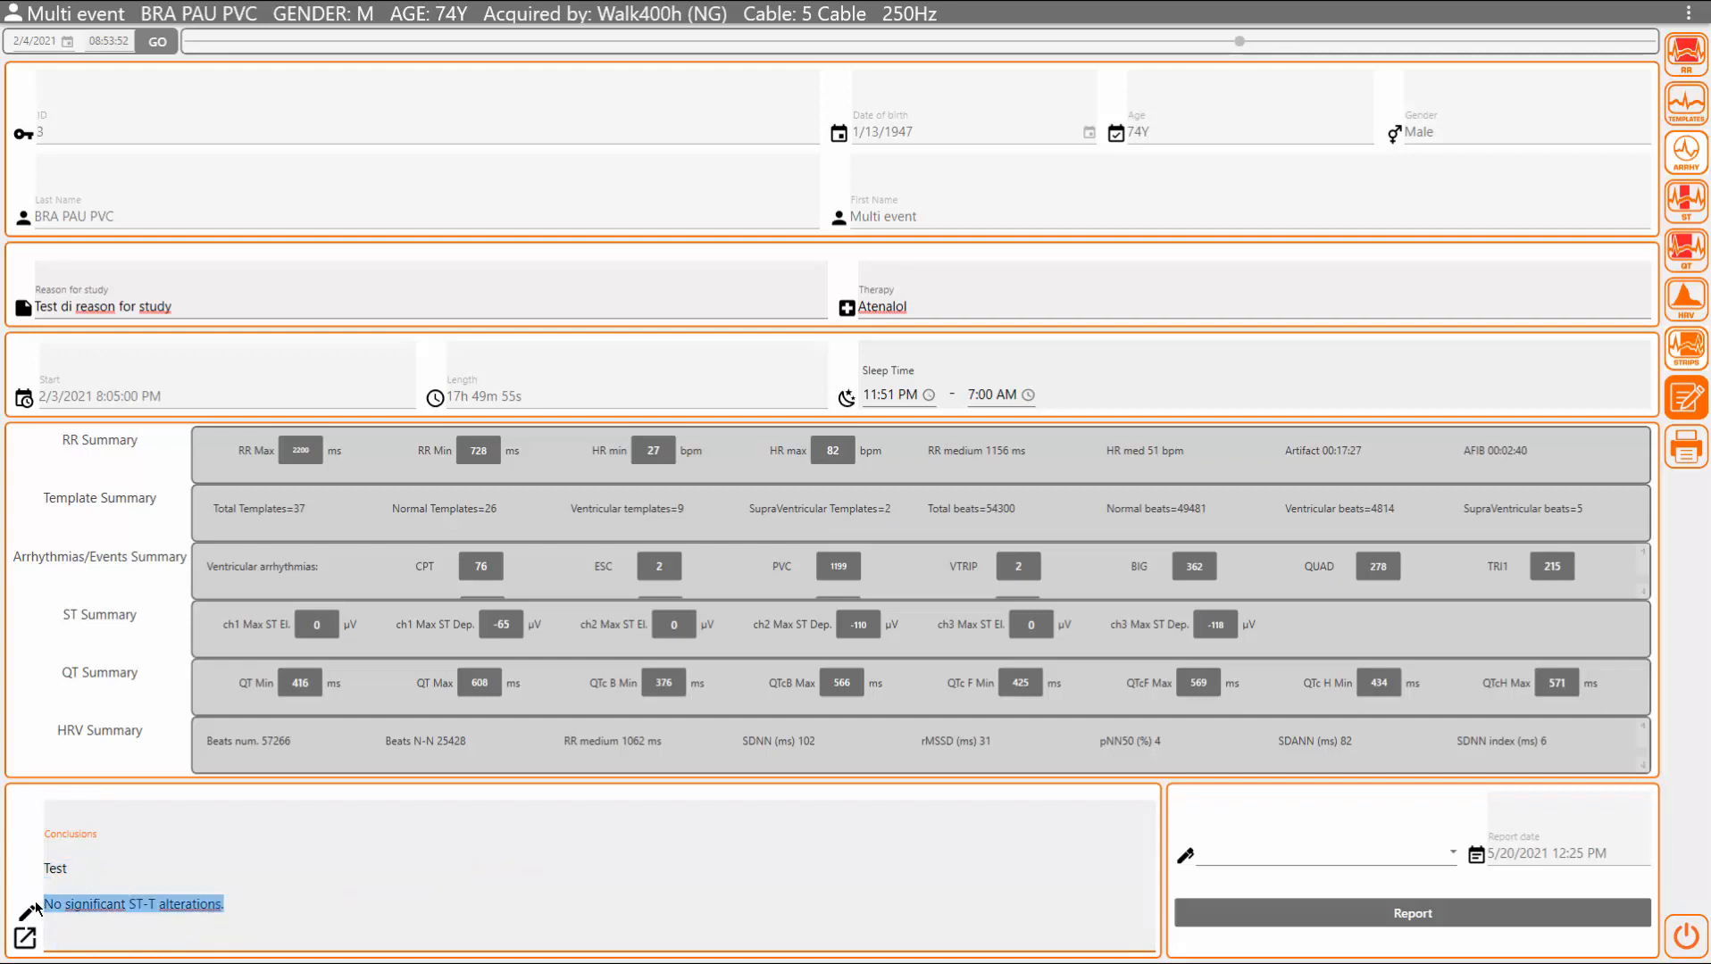
key(Delete)
Step: Insert the Prova template text below "Test" in the conclusions
right_click(54, 898)
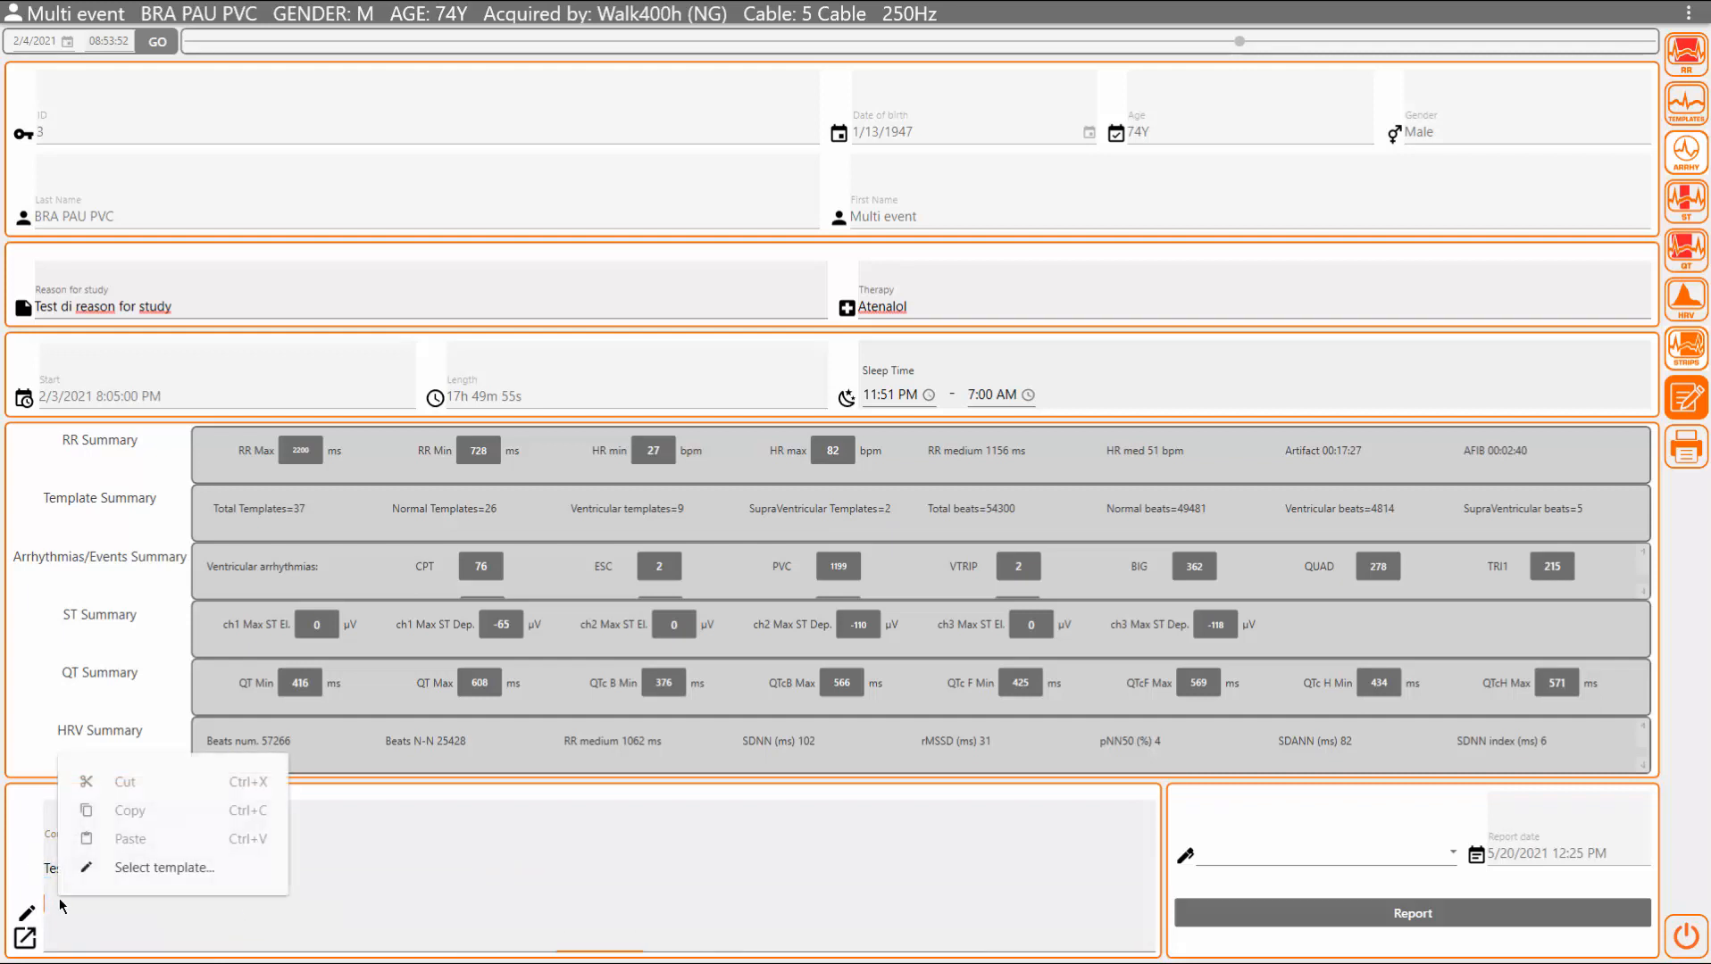
click(134, 872)
click(835, 457)
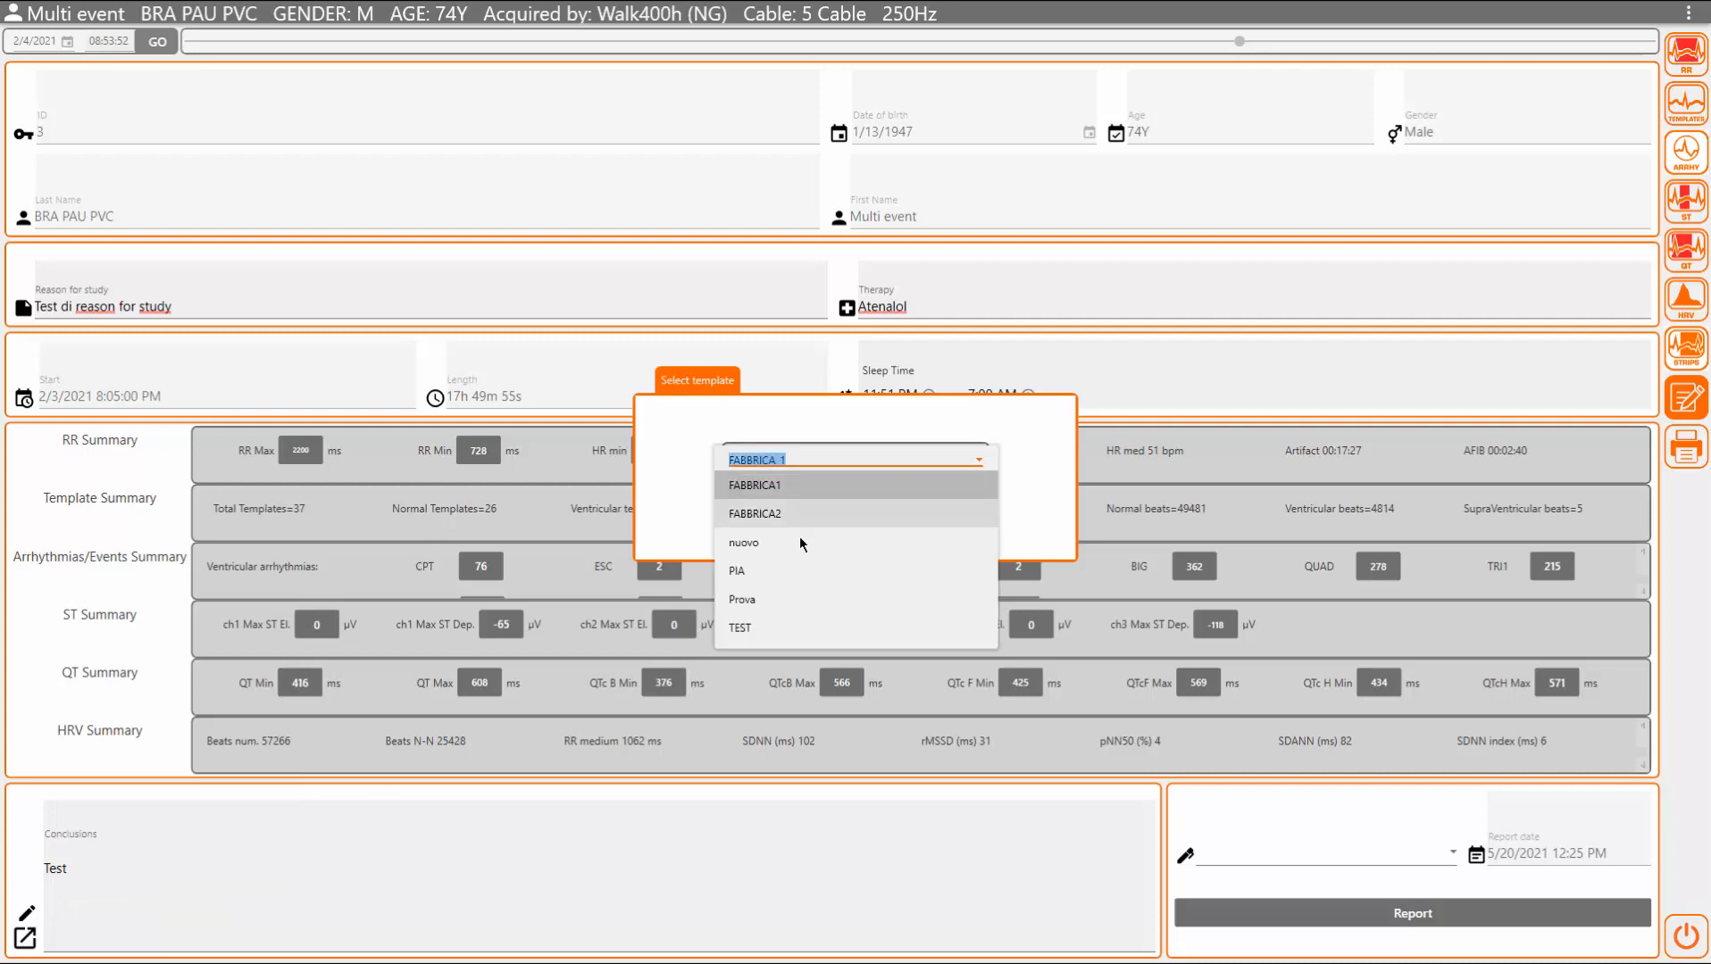
click(780, 600)
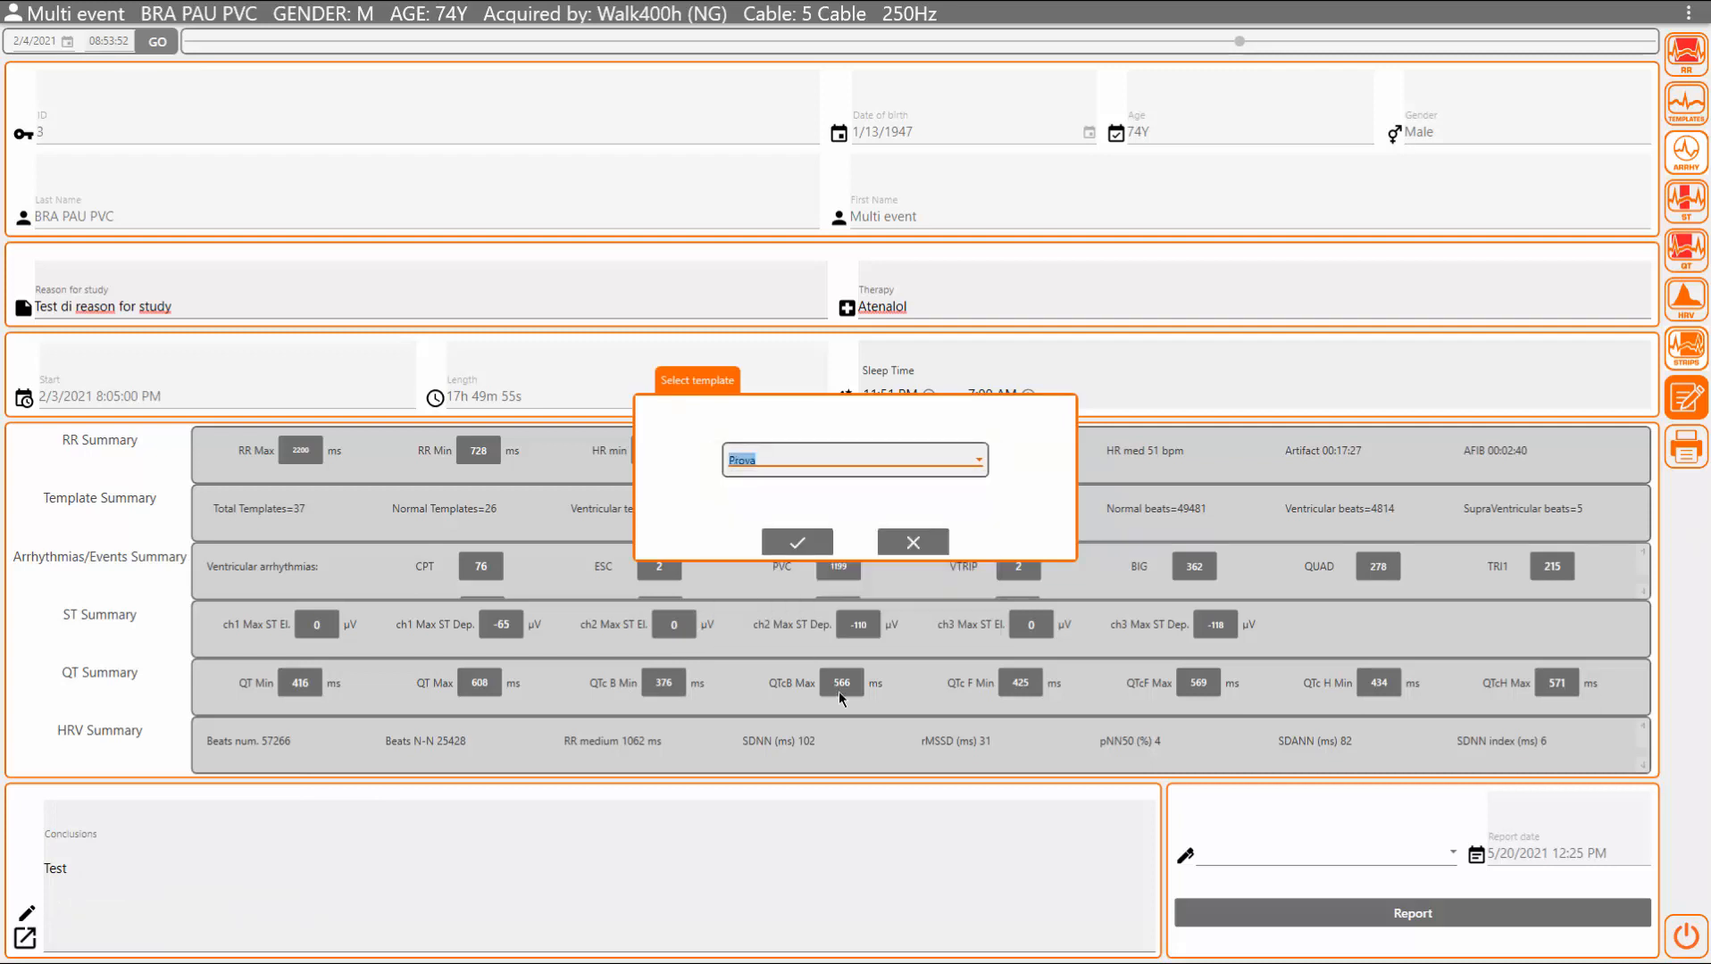
click(785, 540)
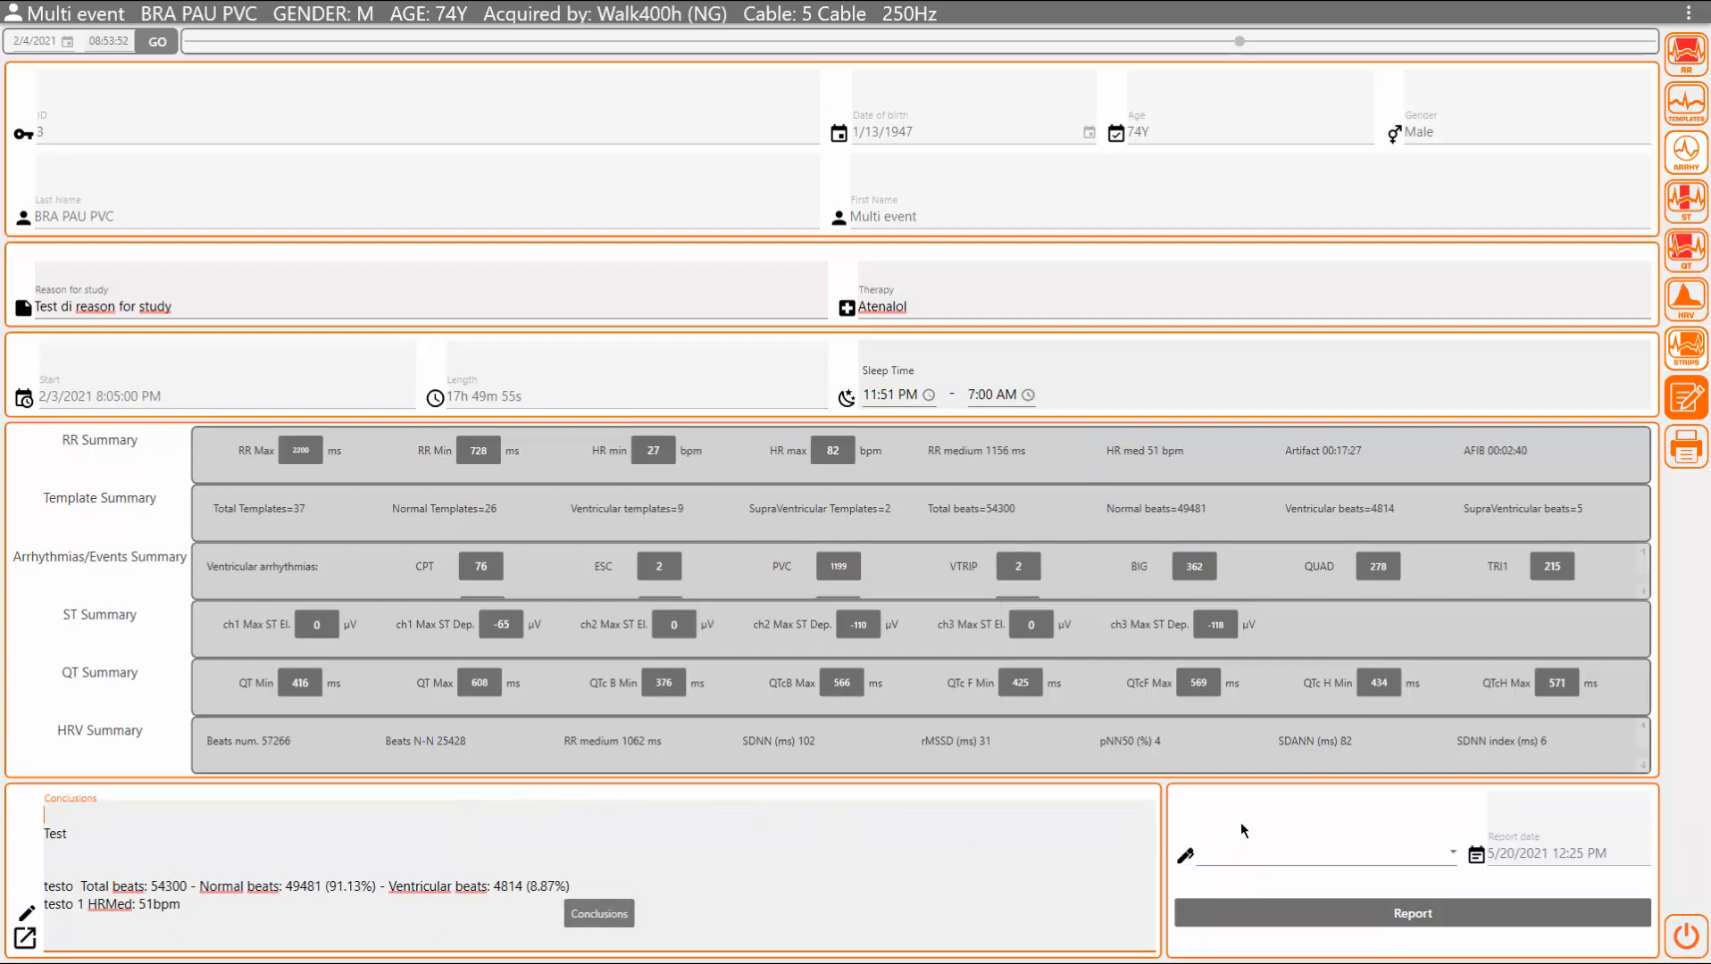
Step: Set MDA as the report's signer, and generate and confirm the report
click(1385, 854)
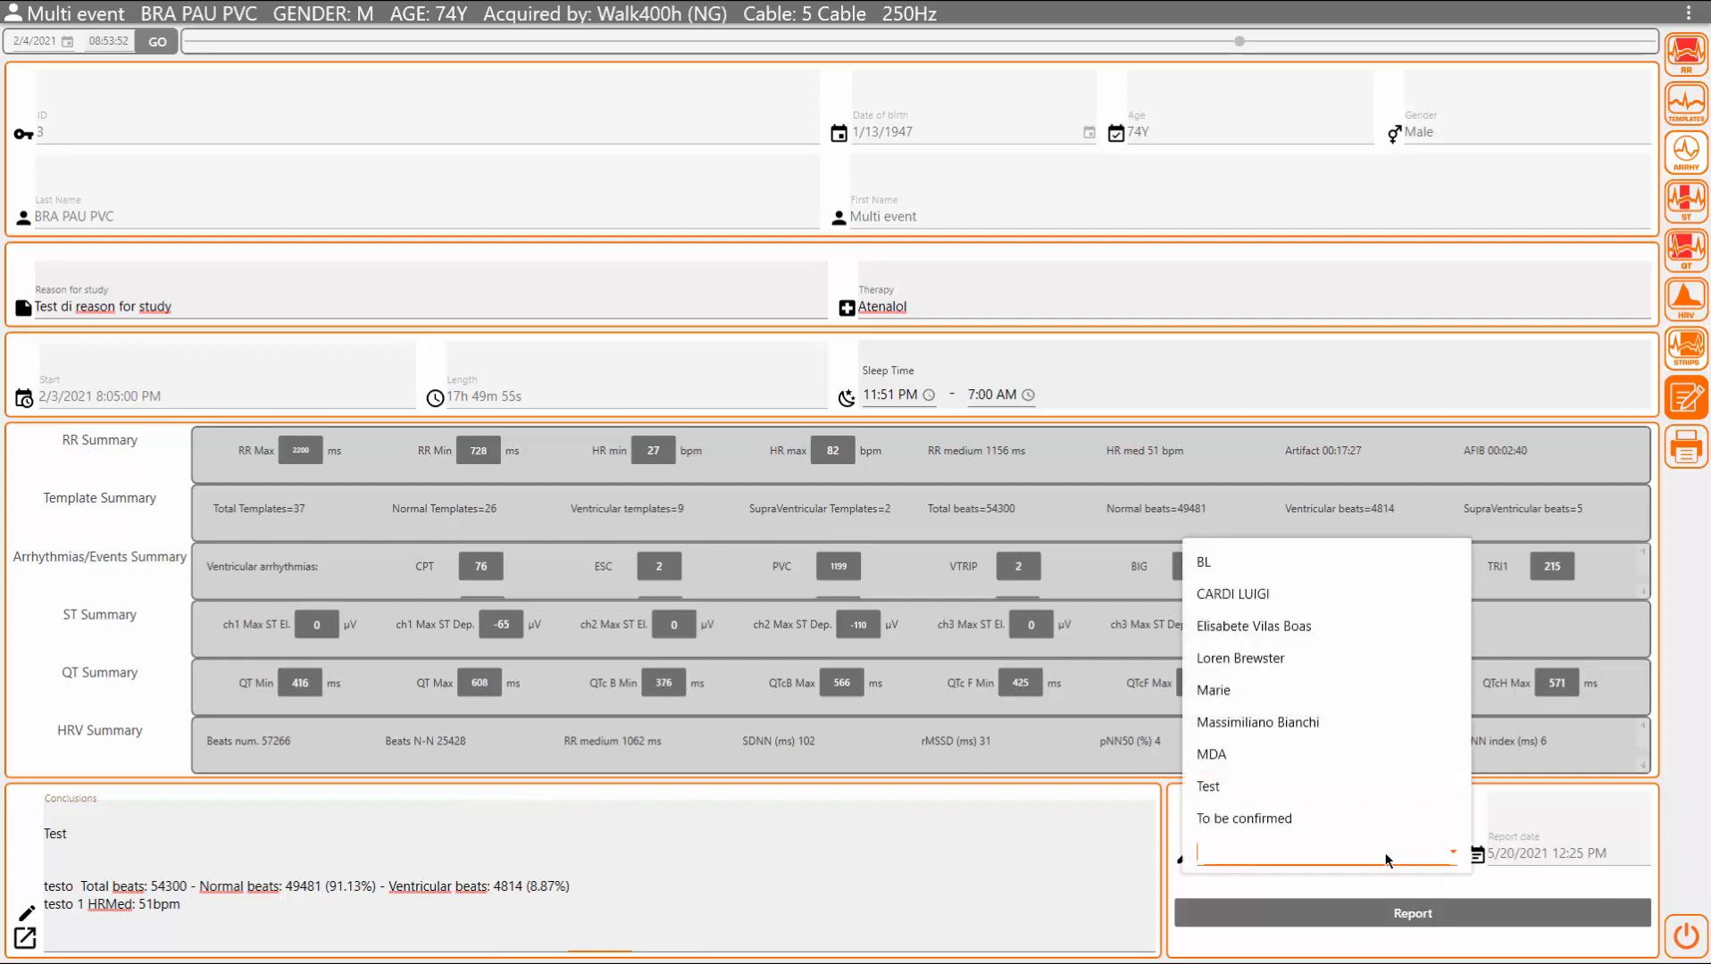
click(1272, 759)
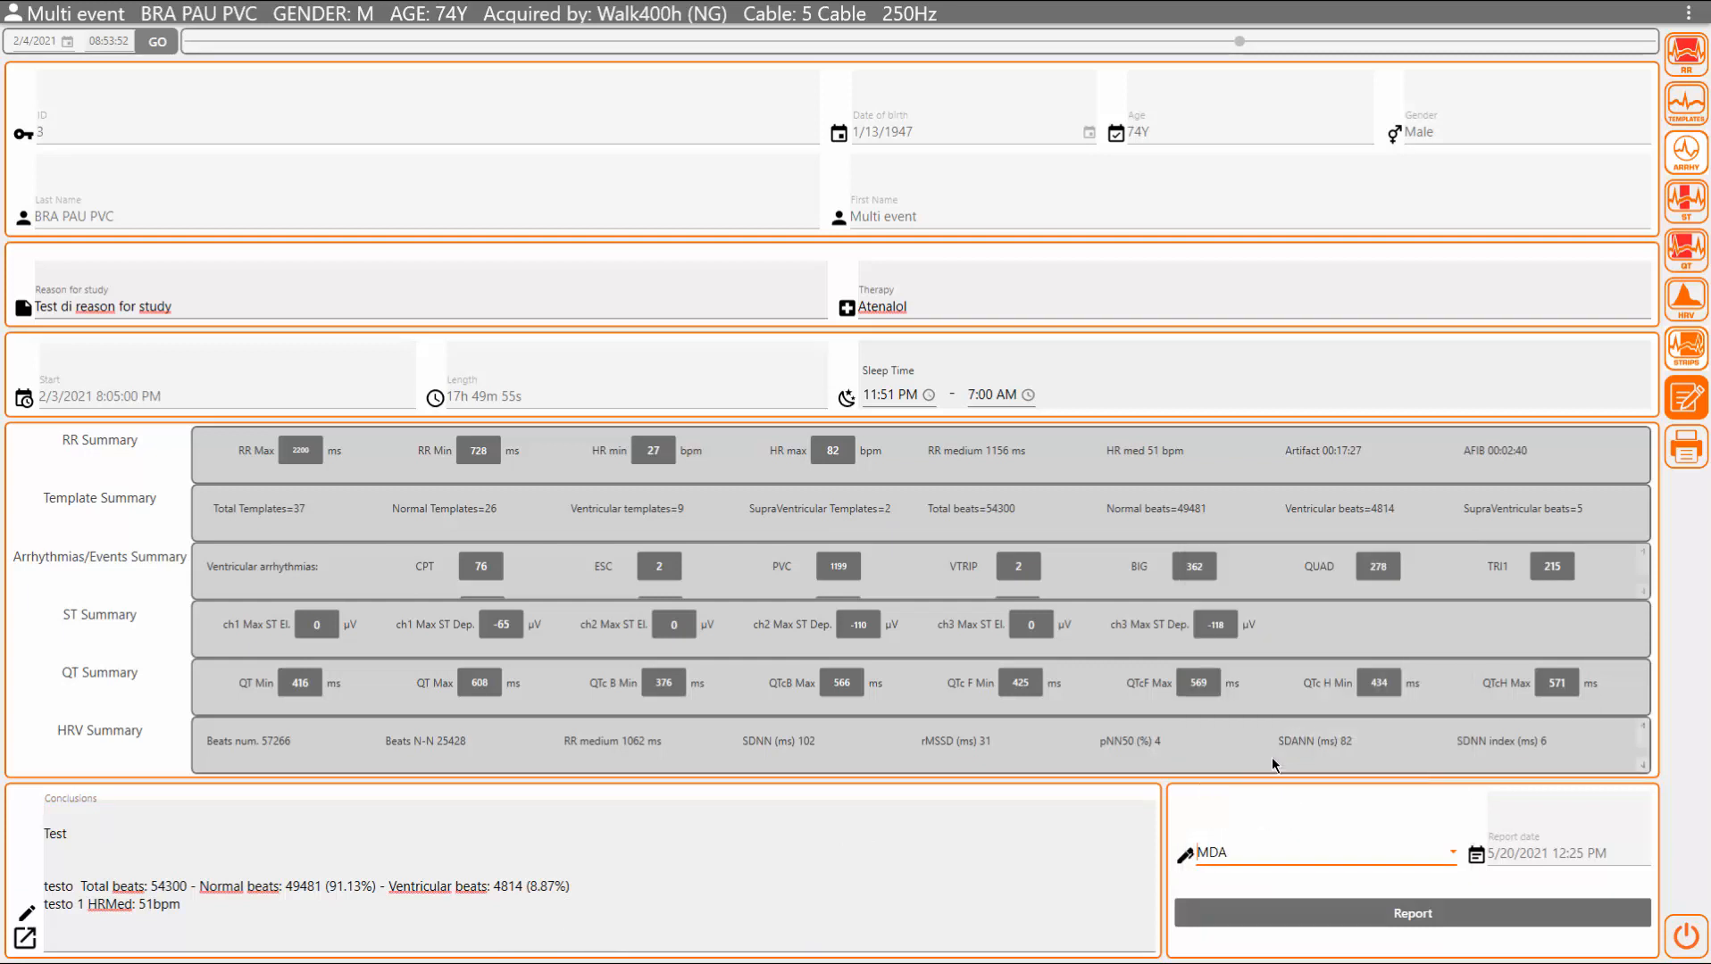
click(1394, 913)
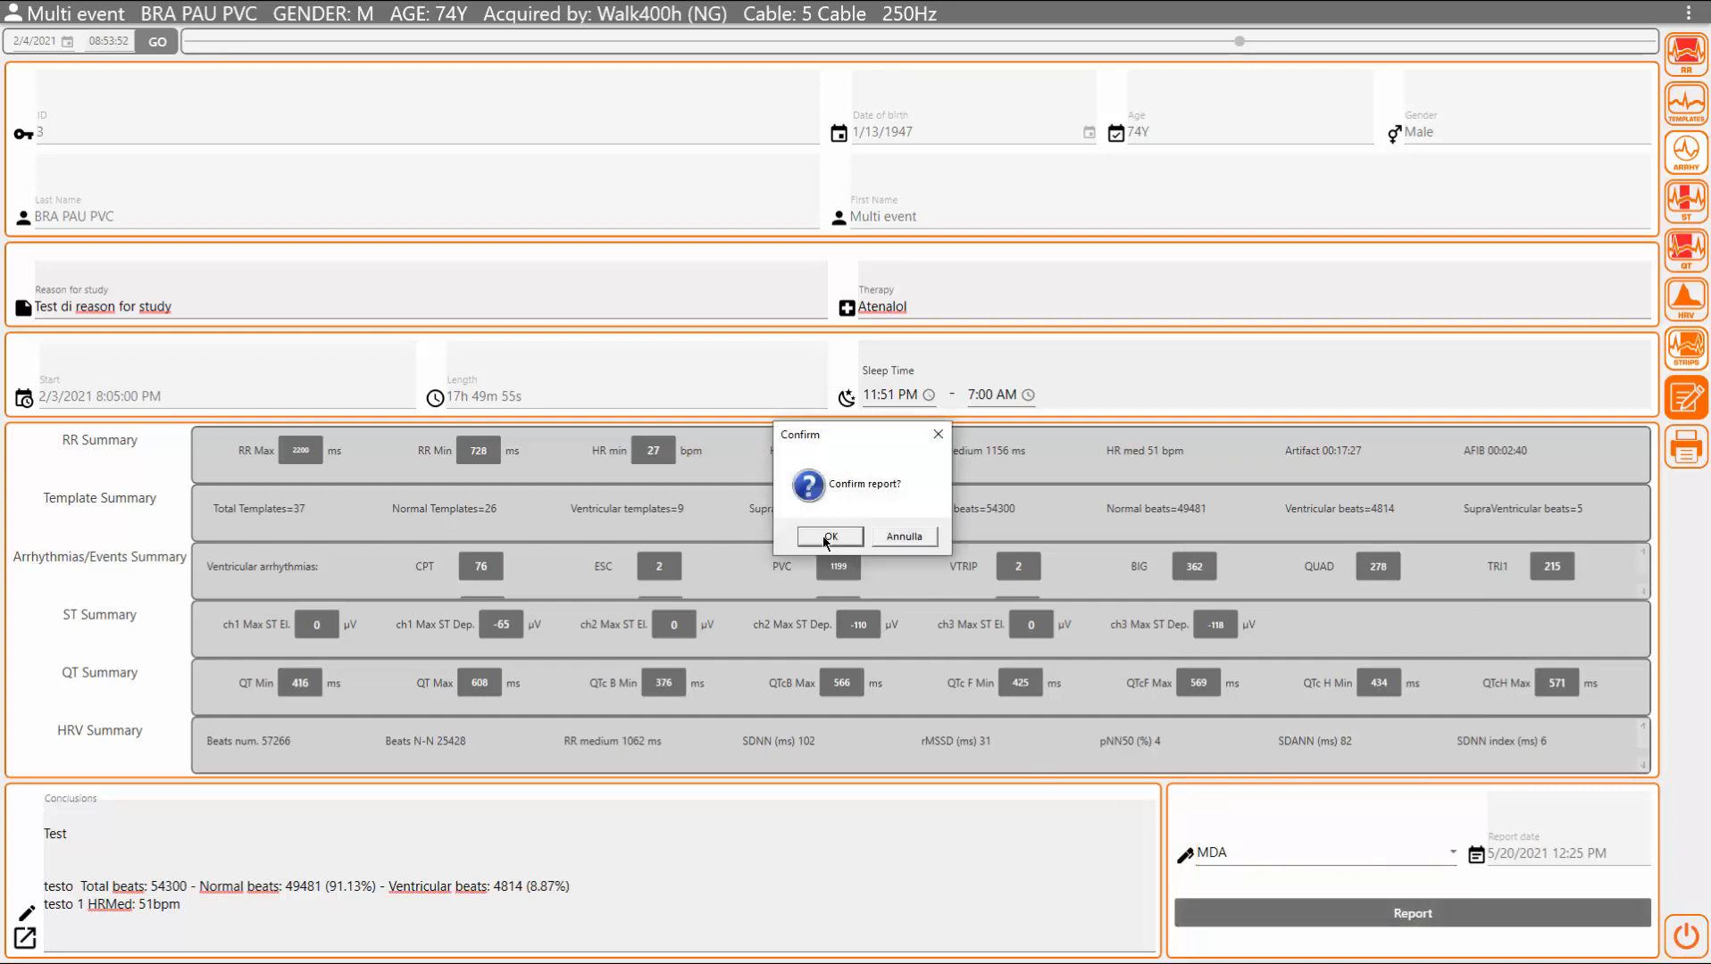
click(828, 536)
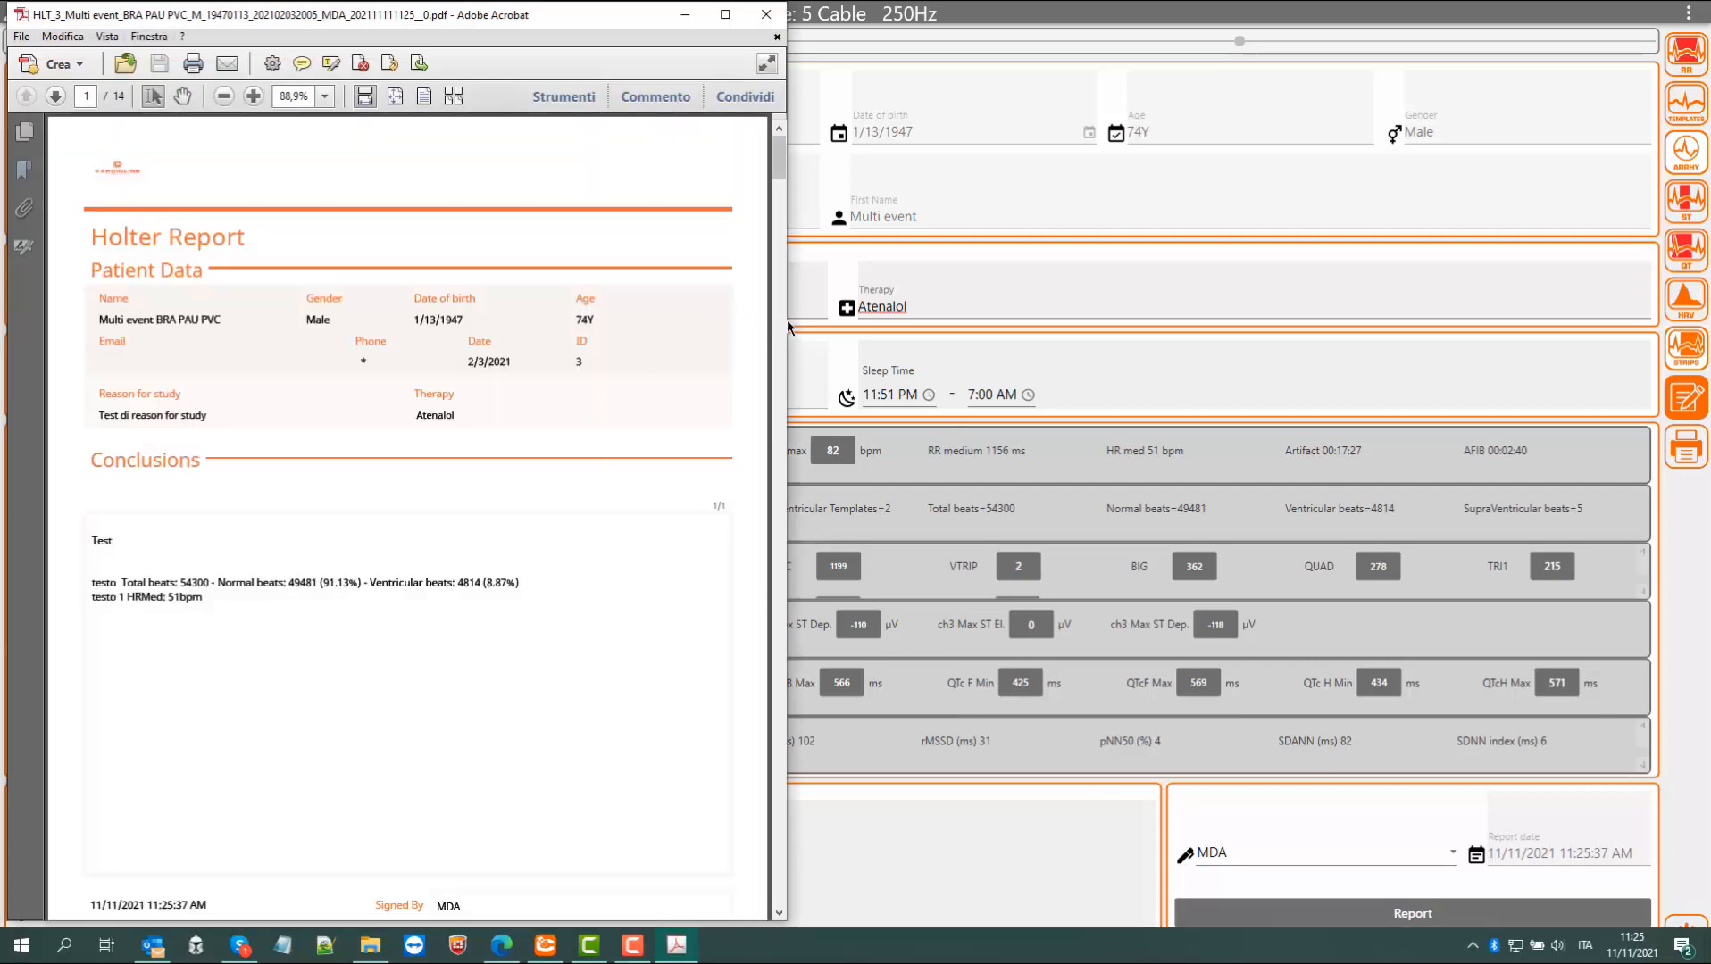
Step: Widen the PDF report window and review the first page's logo, patient data, conclusions and signature
drag(788, 320, 938, 284)
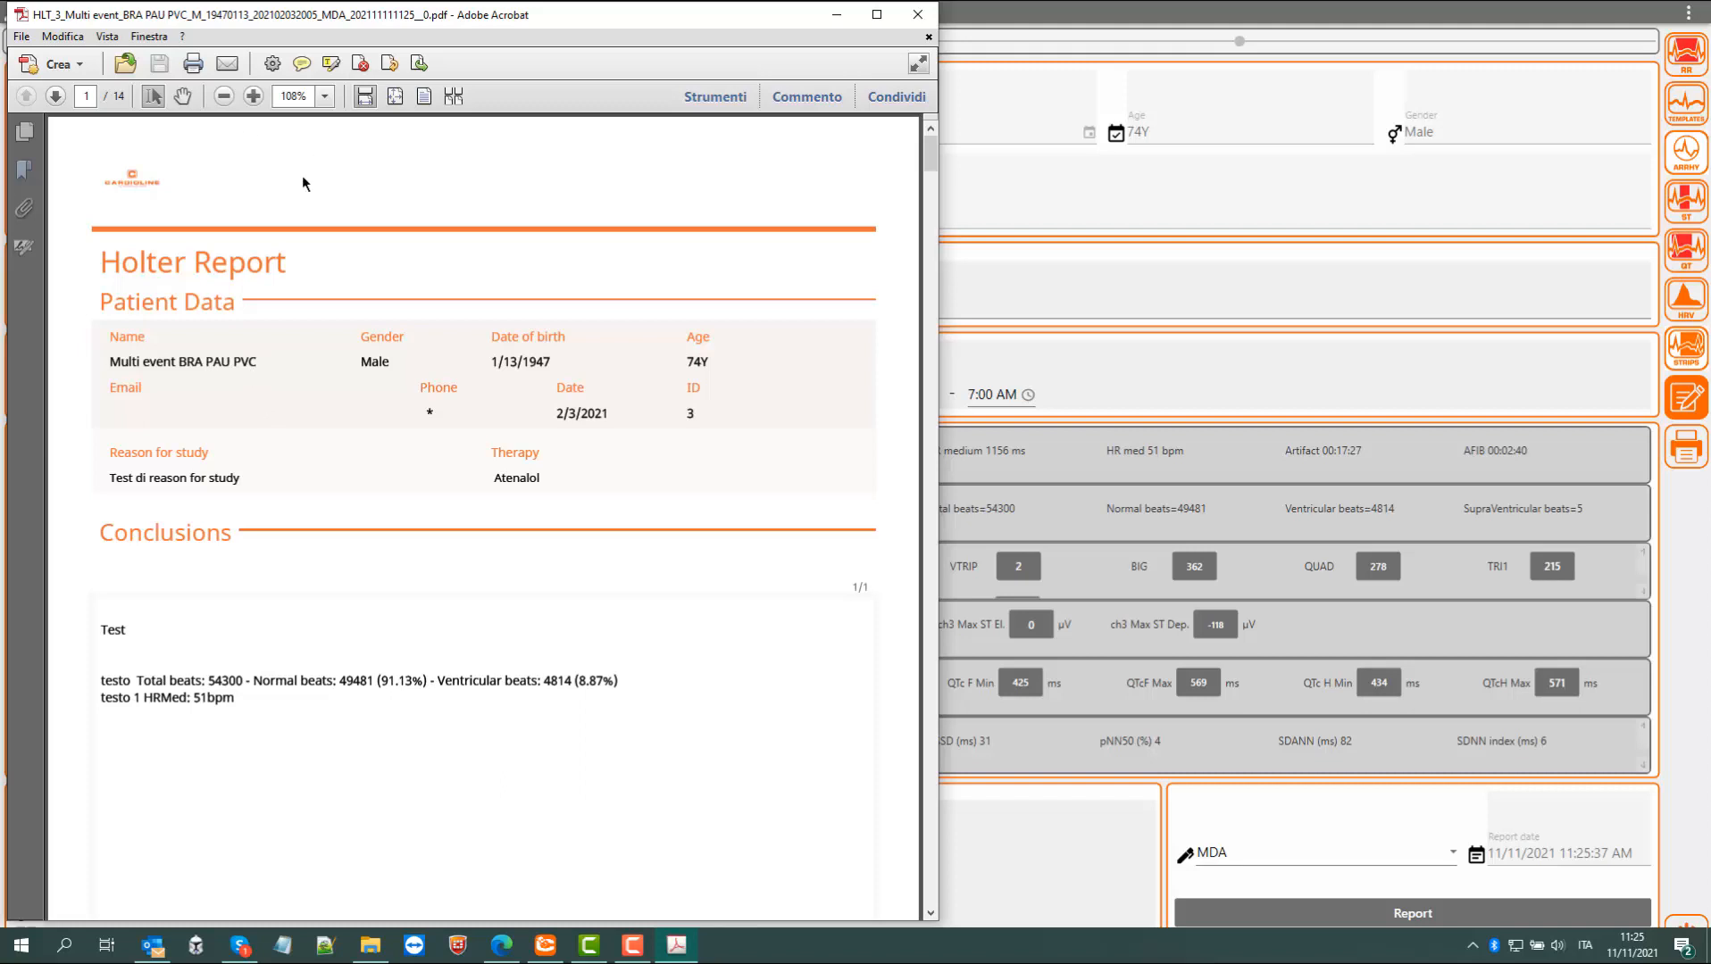
scroll(291, 503, down, 3)
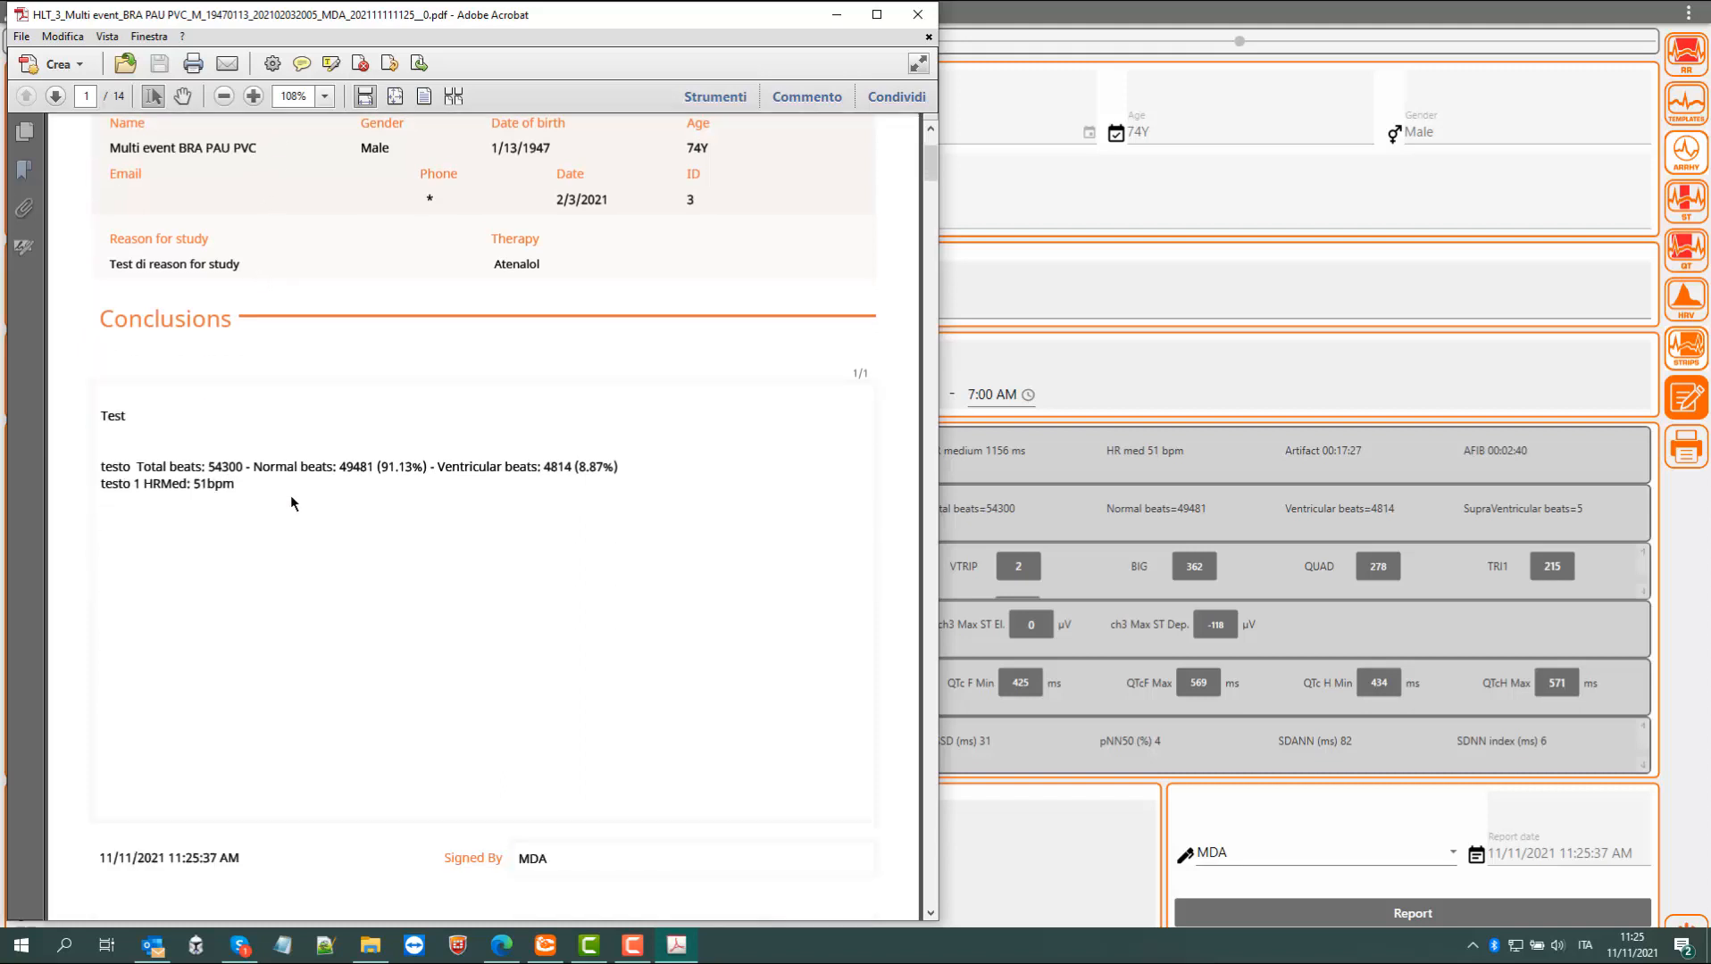
scroll(291, 495, down, 3)
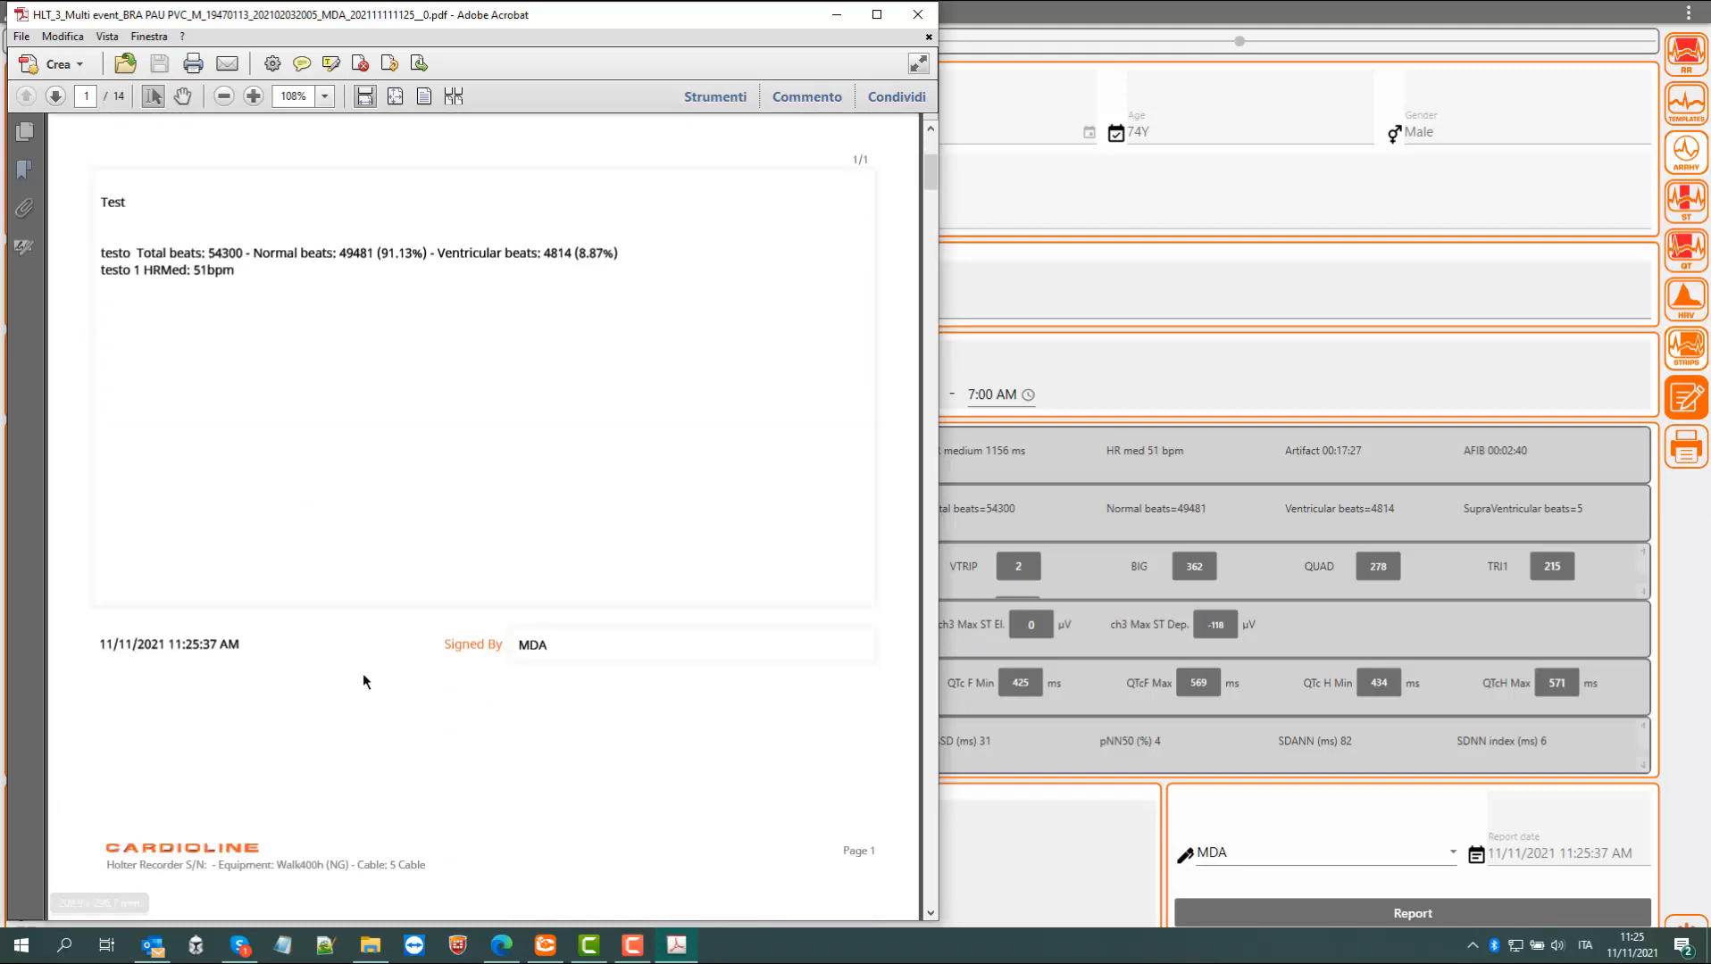
scroll(401, 681, down, 2)
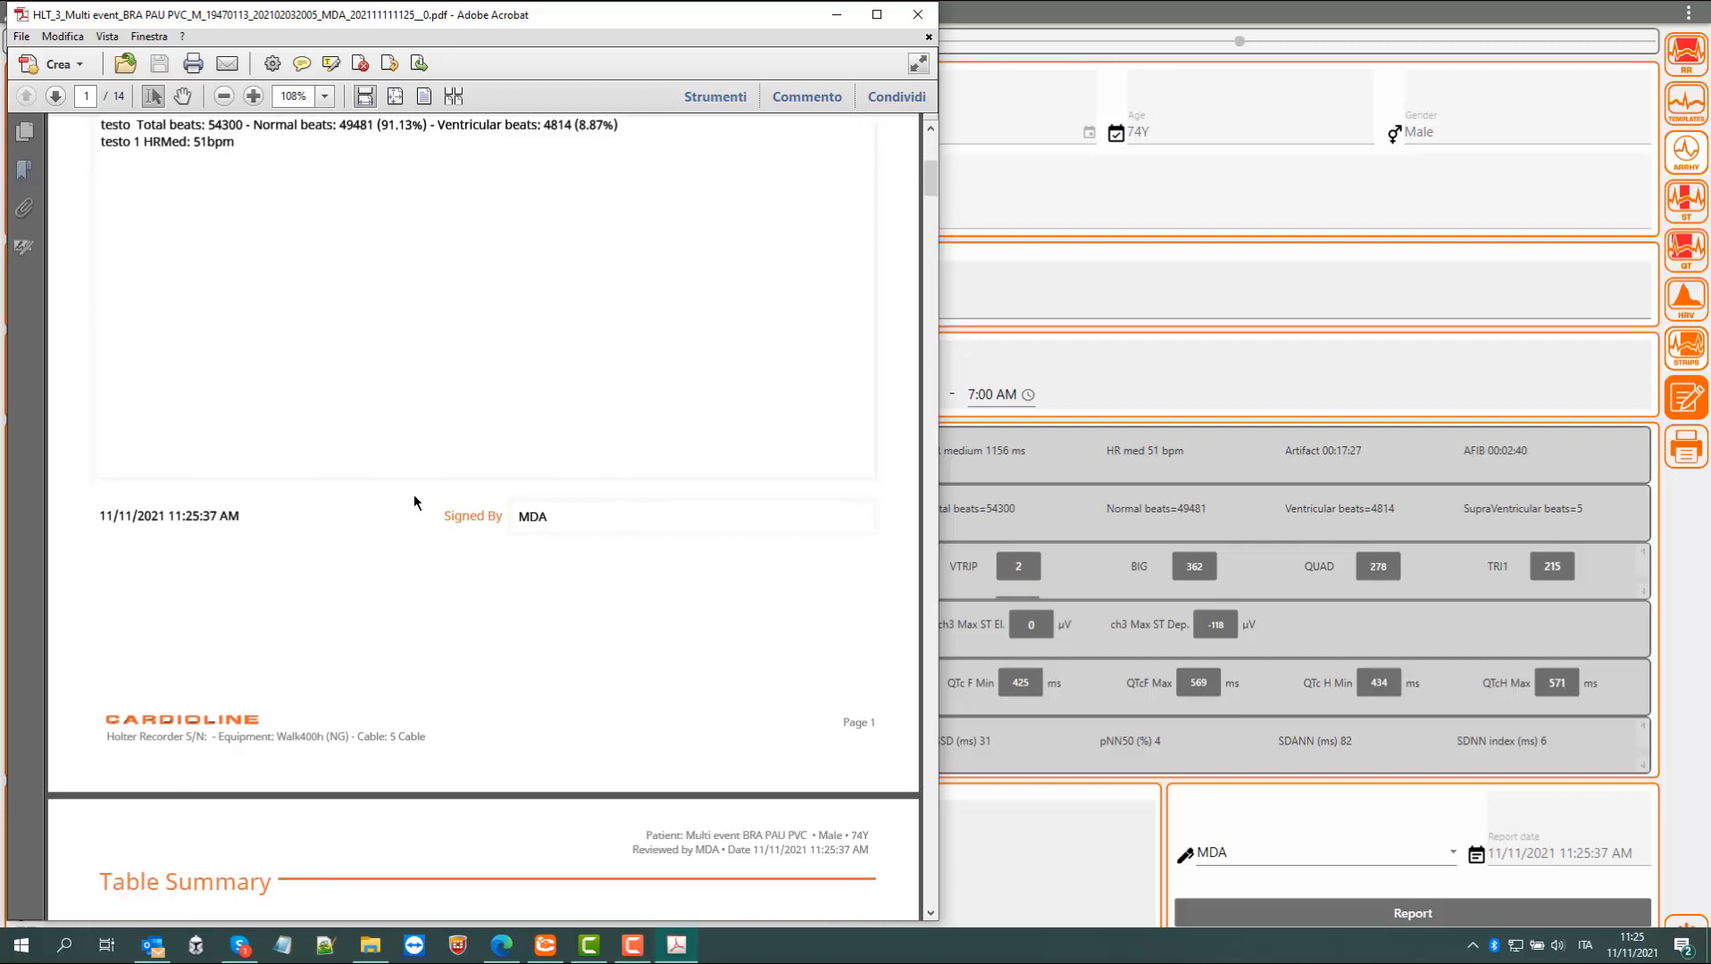
scroll(414, 502, down, 2)
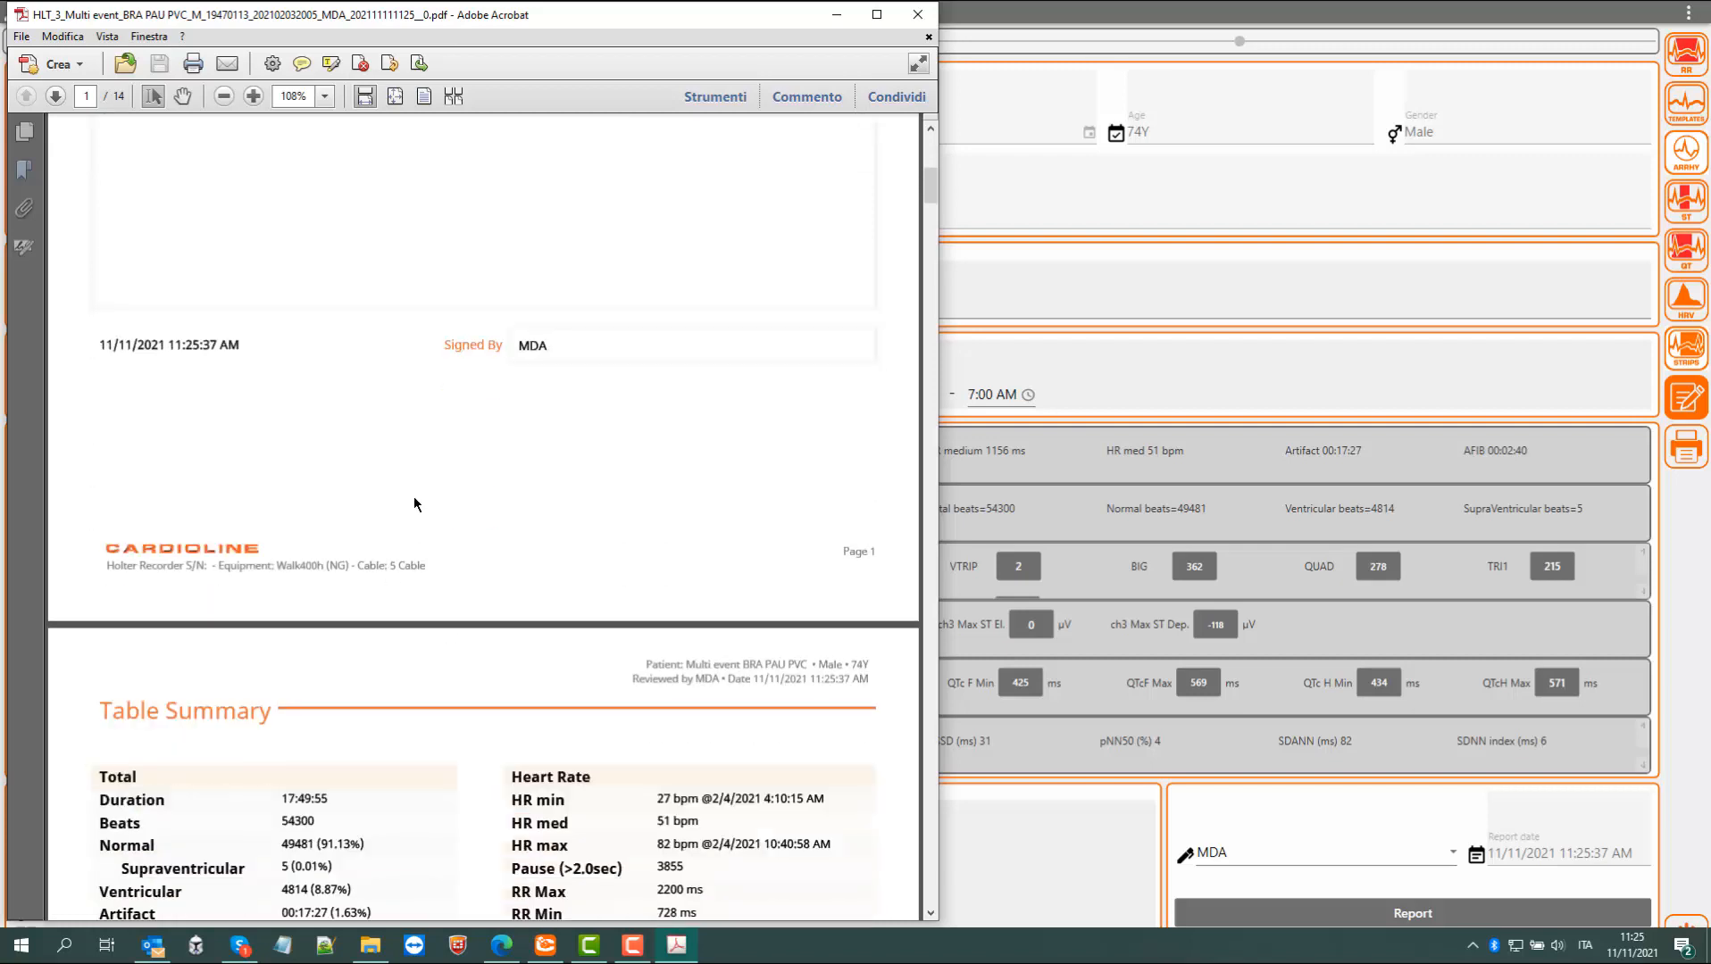
Step: Review the Table Summary, Tabular Rhythm Summary and Tabular Summary pages of the PDF report
scroll(413, 505, down, 5)
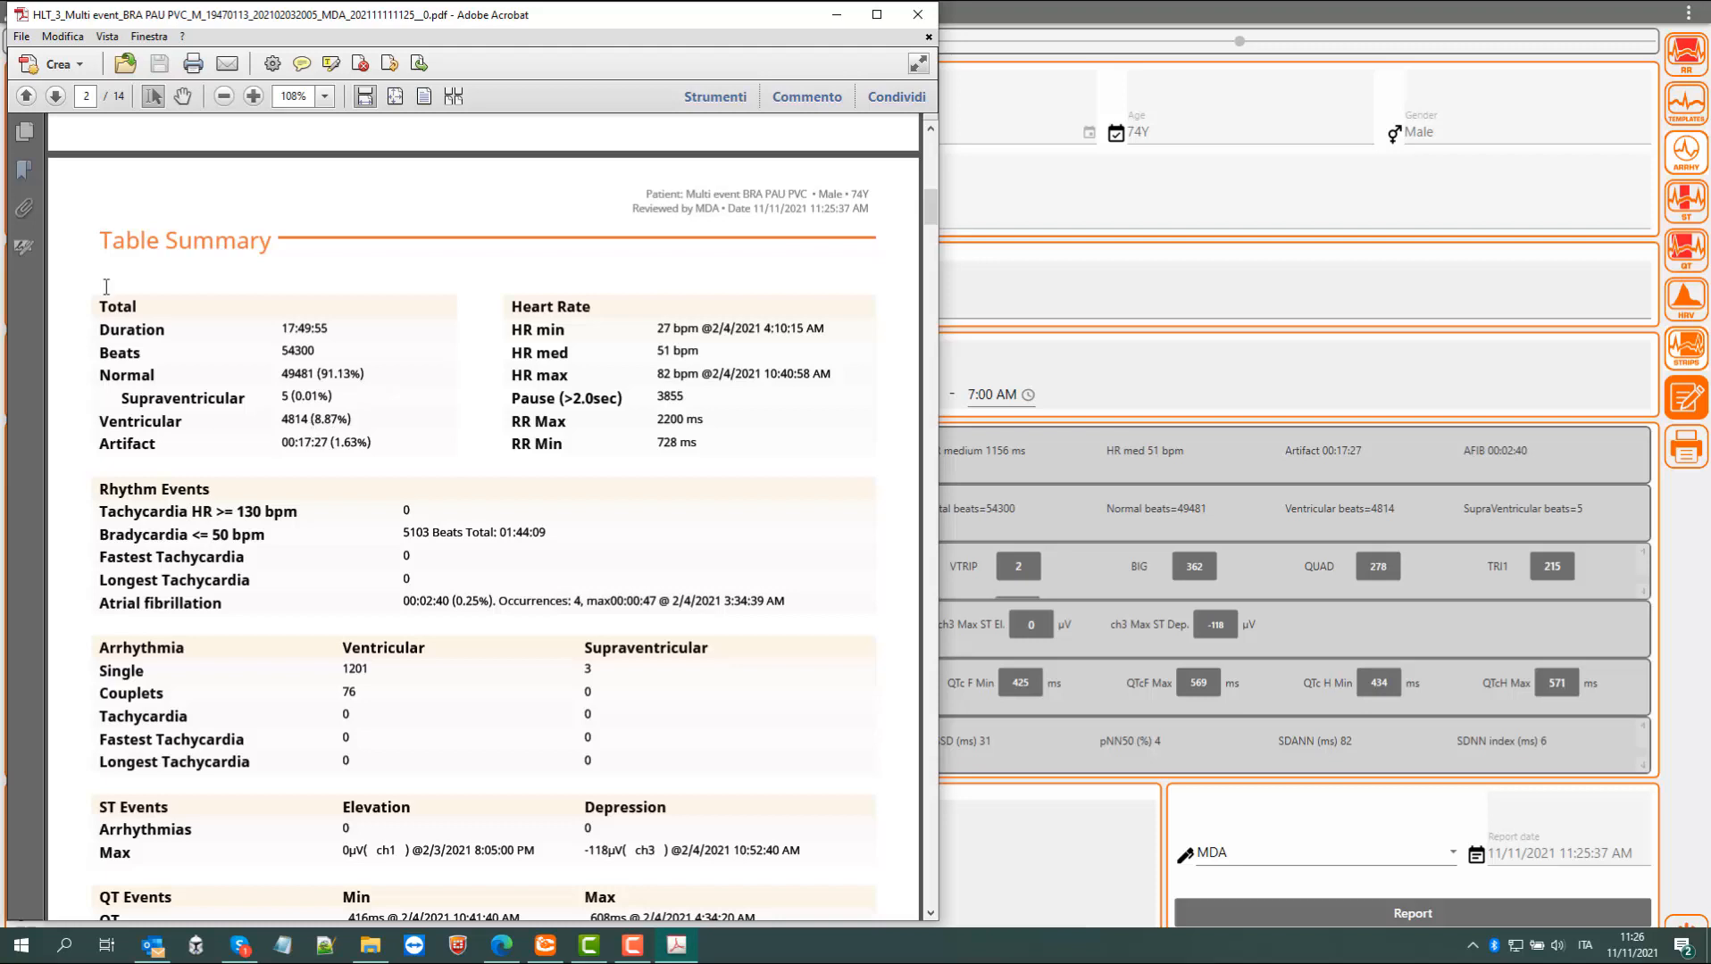
scroll(299, 304, down, 10)
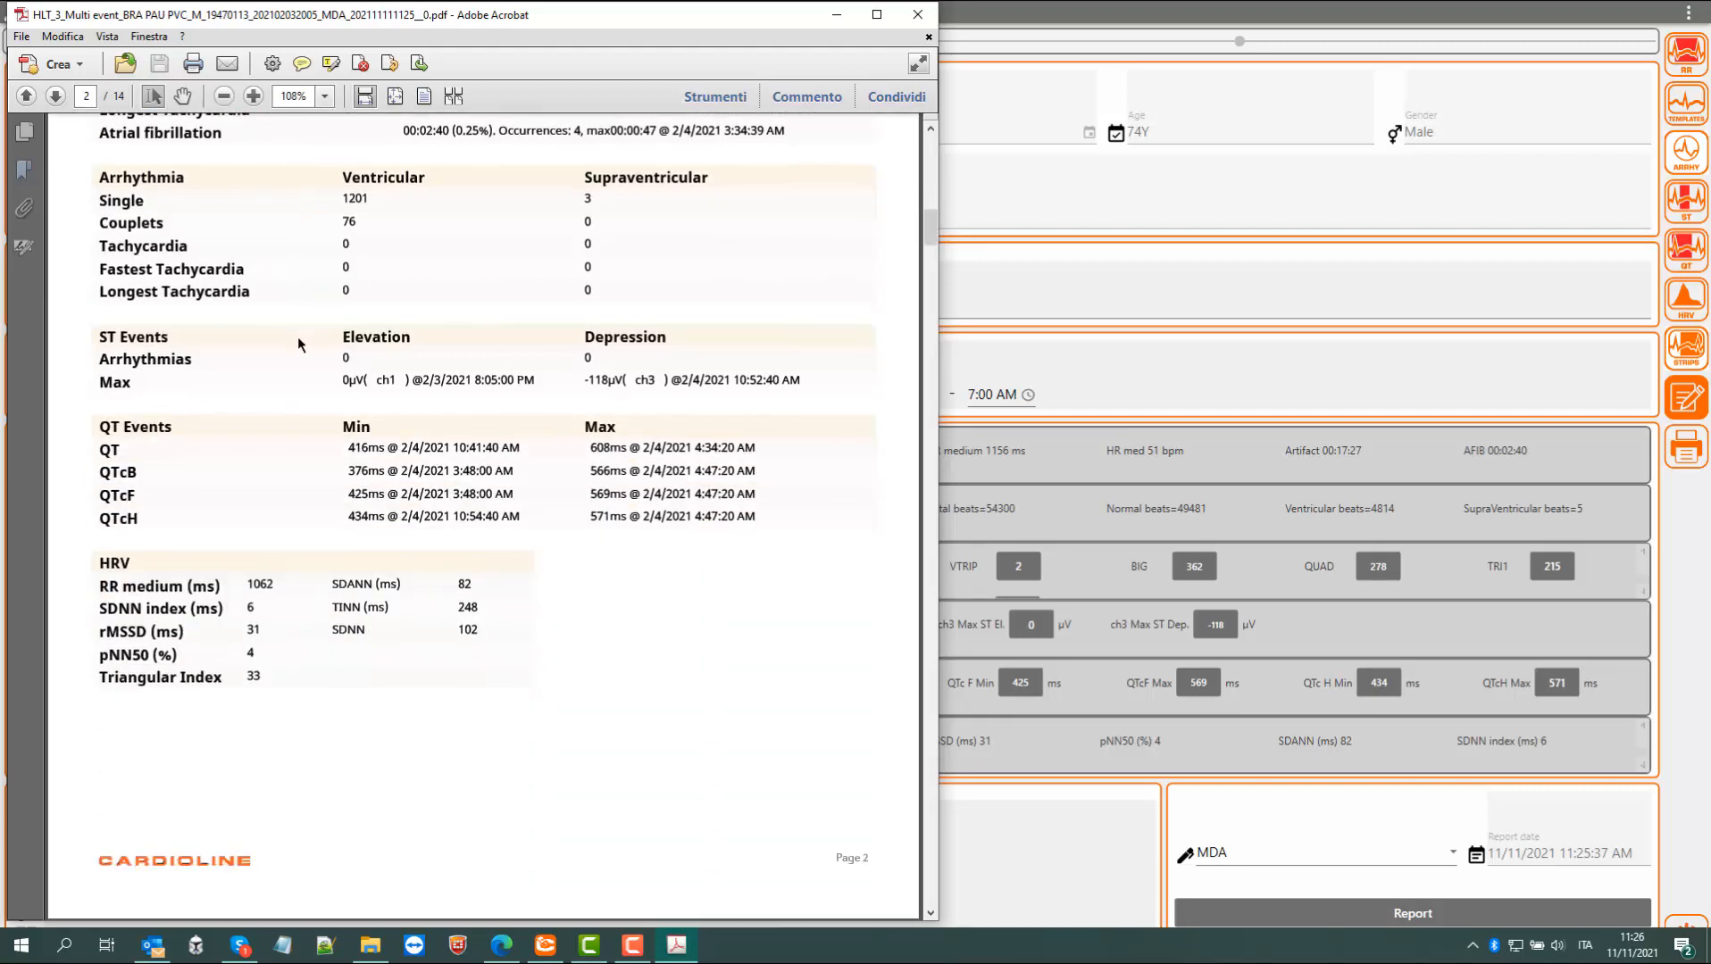
scroll(291, 384, down, 12)
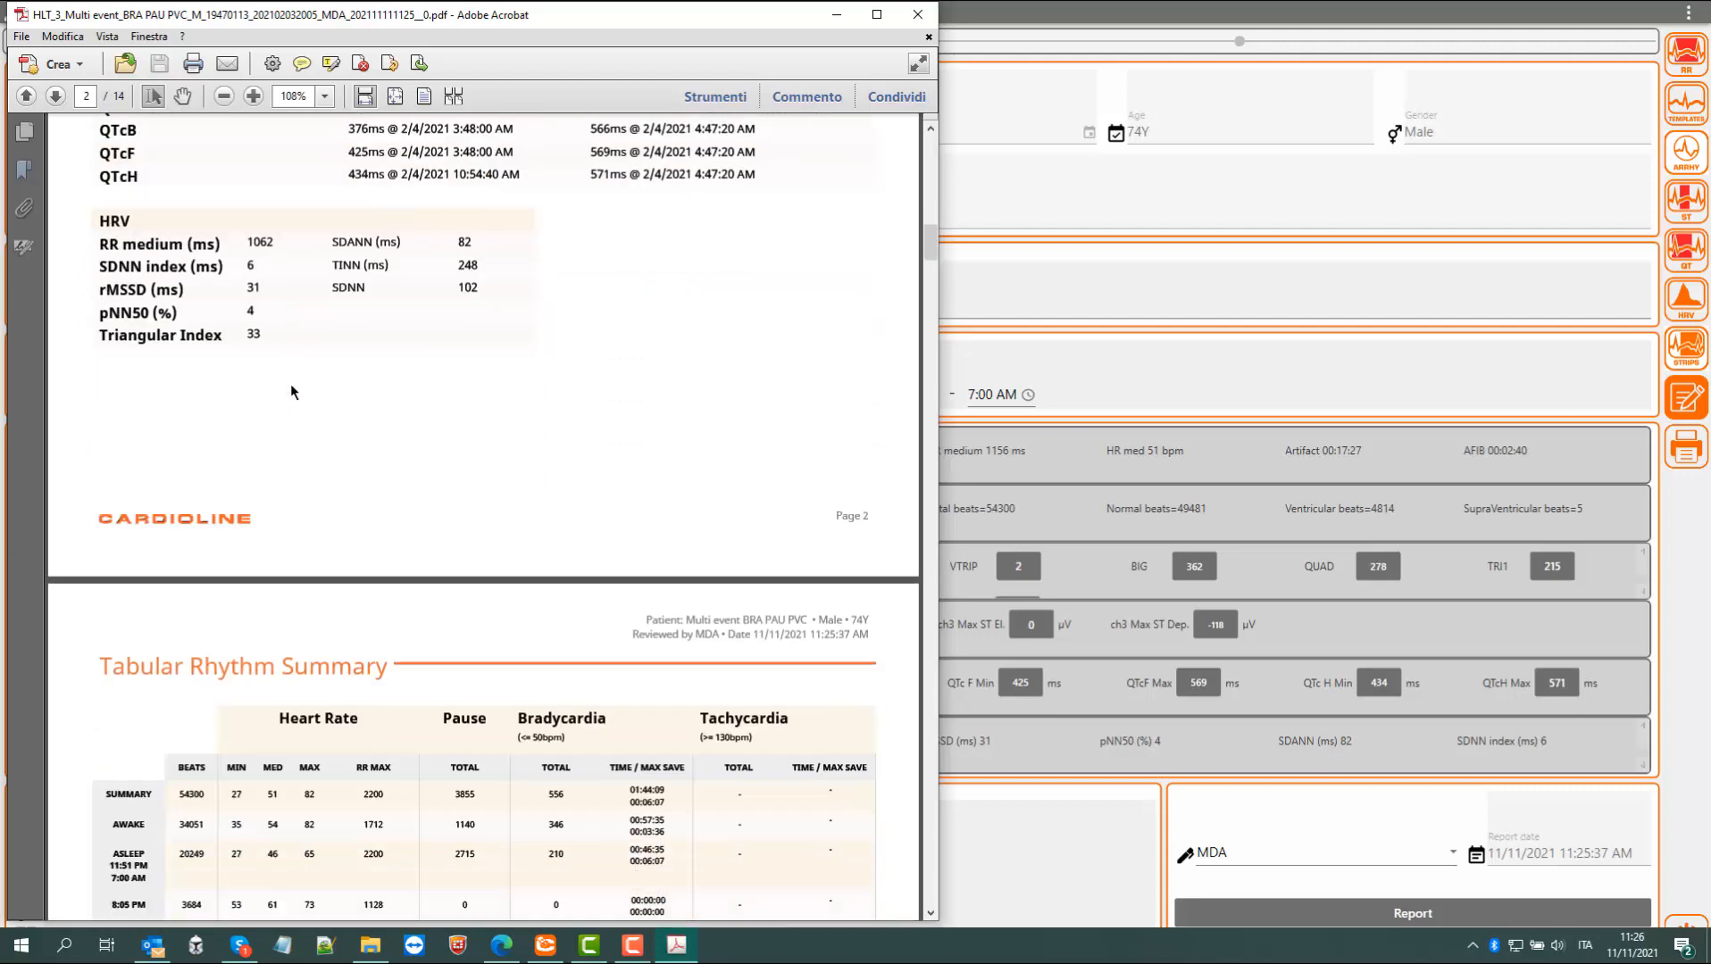
scroll(290, 387, down, 10)
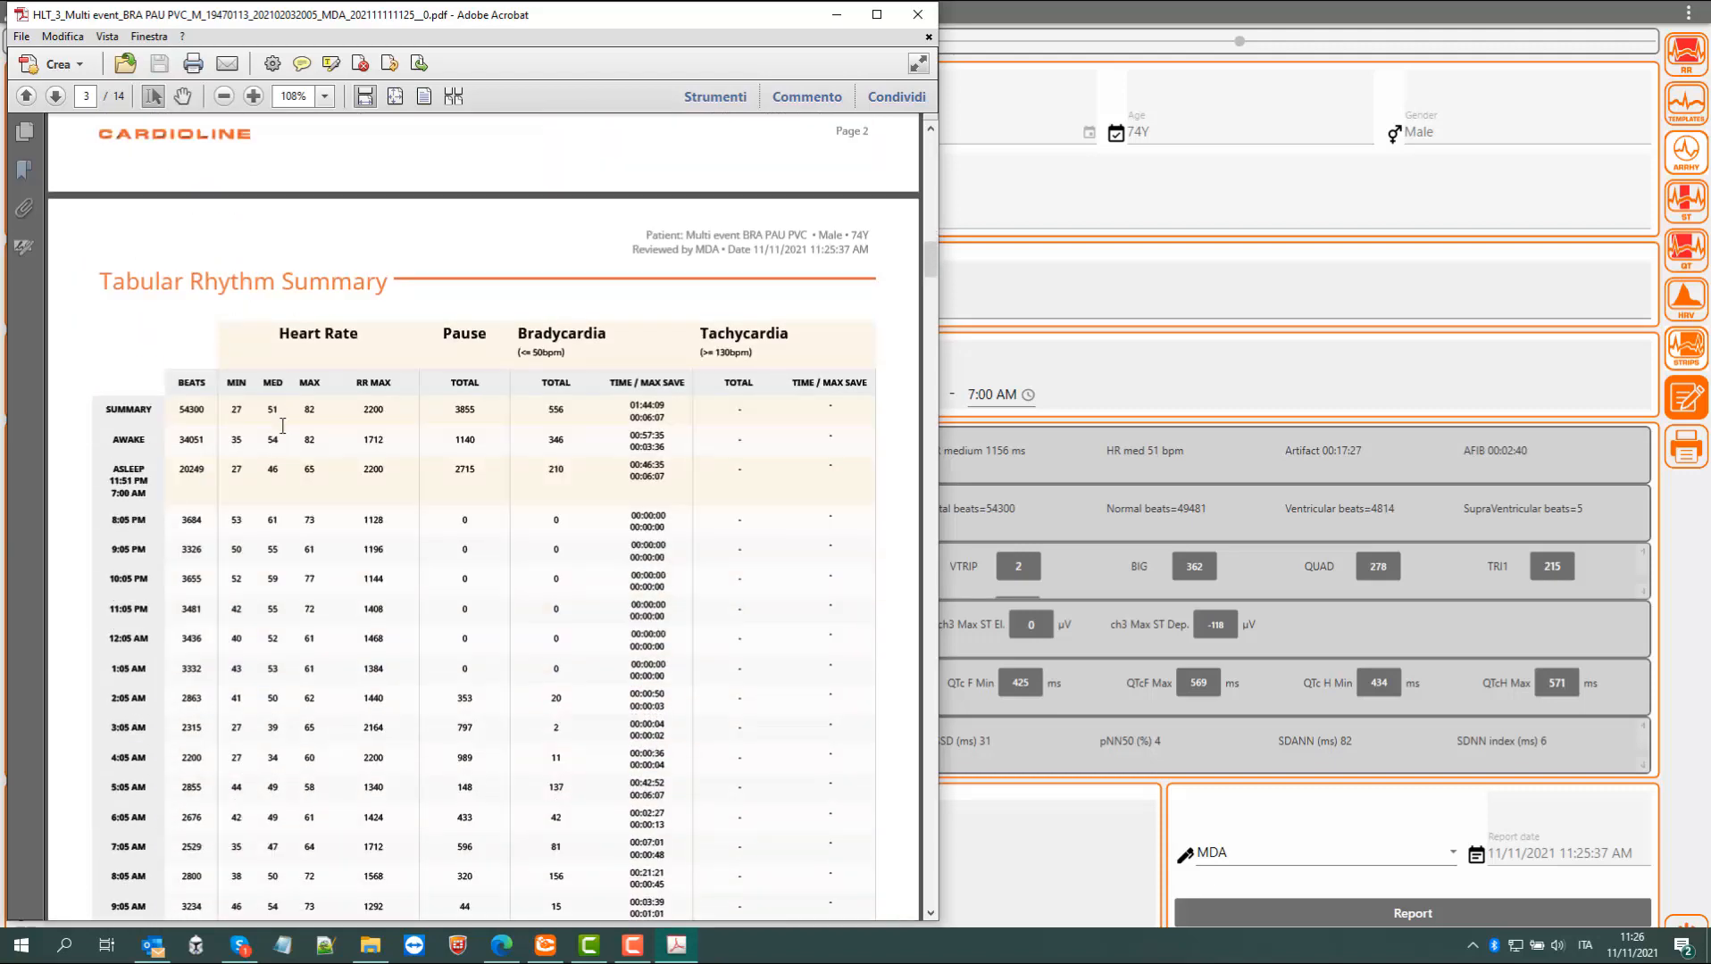
scroll(283, 428, down, 20)
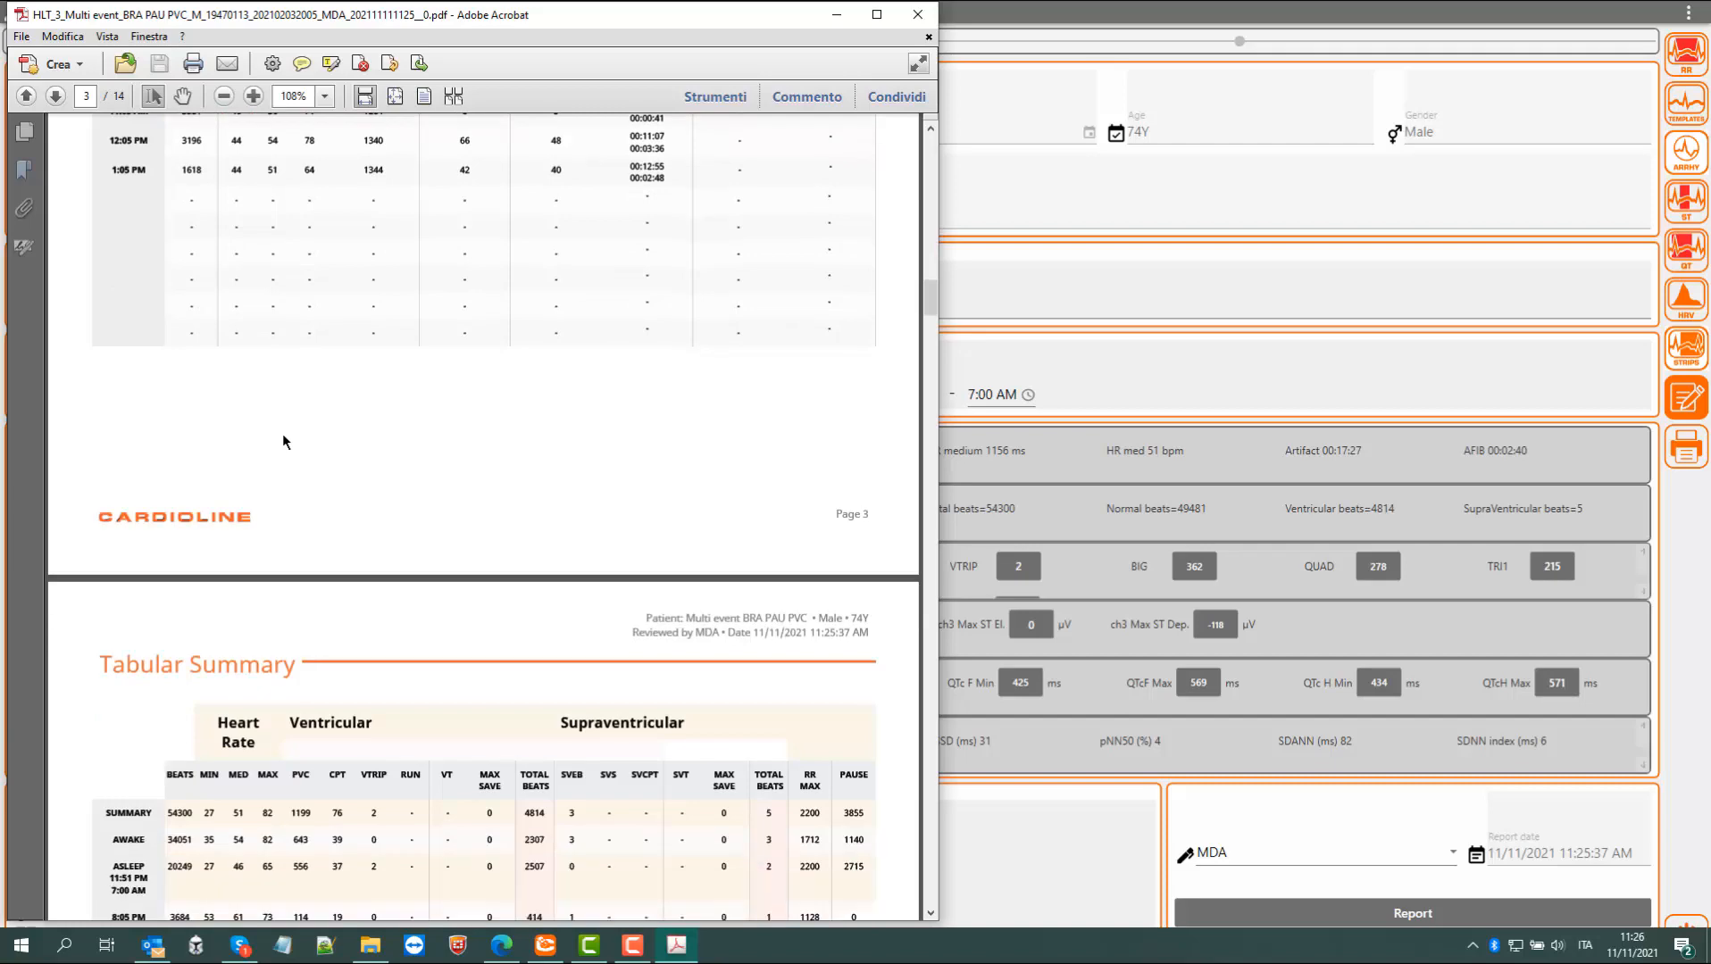
scroll(283, 433, down, 17)
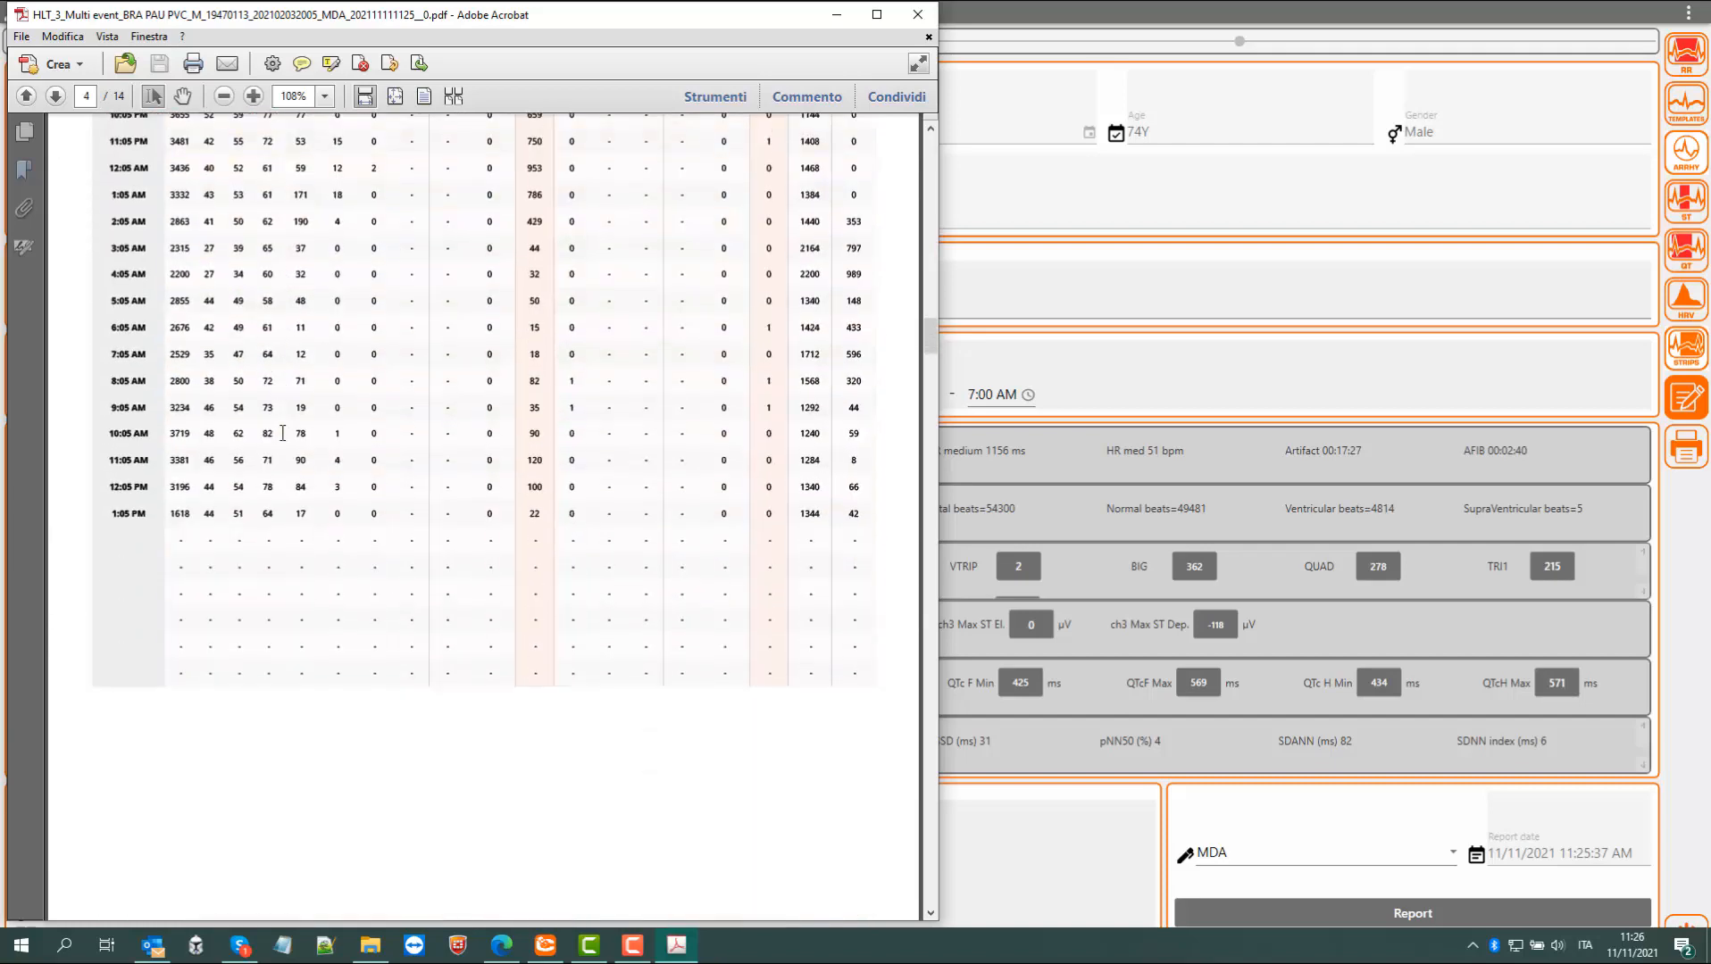
scroll(283, 433, down, 5)
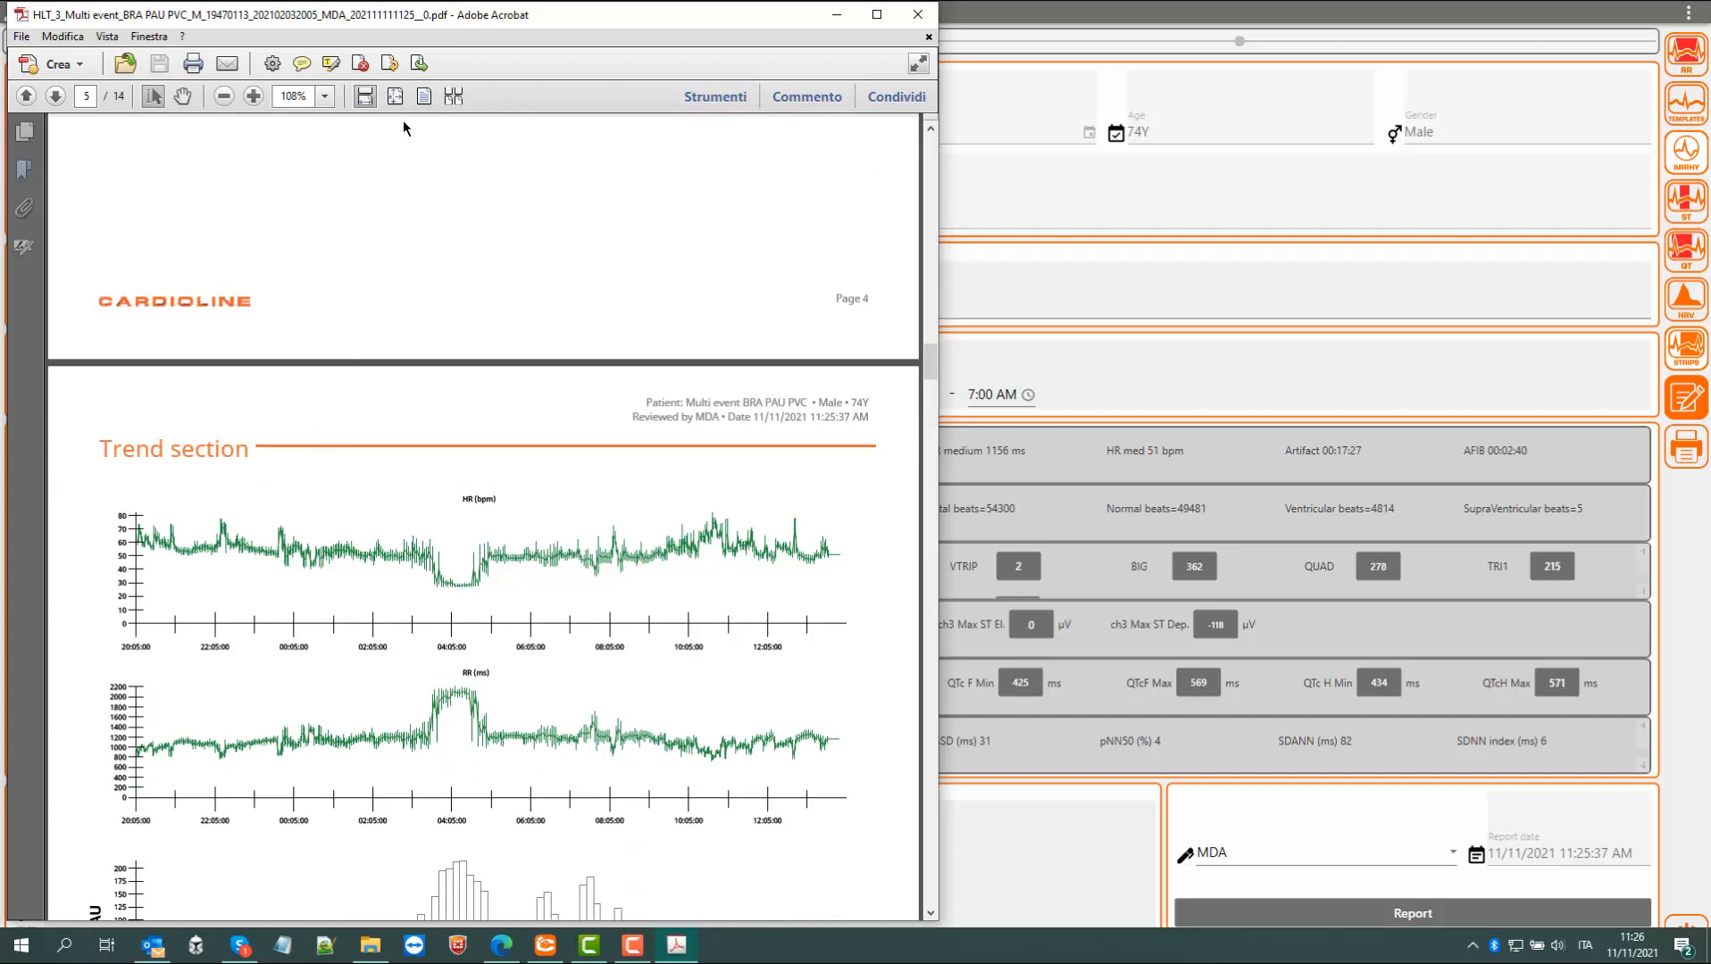
Step: Fit a whole page of the PDF report in the window and review the trend, ventricular and ECG HR pages
click(394, 95)
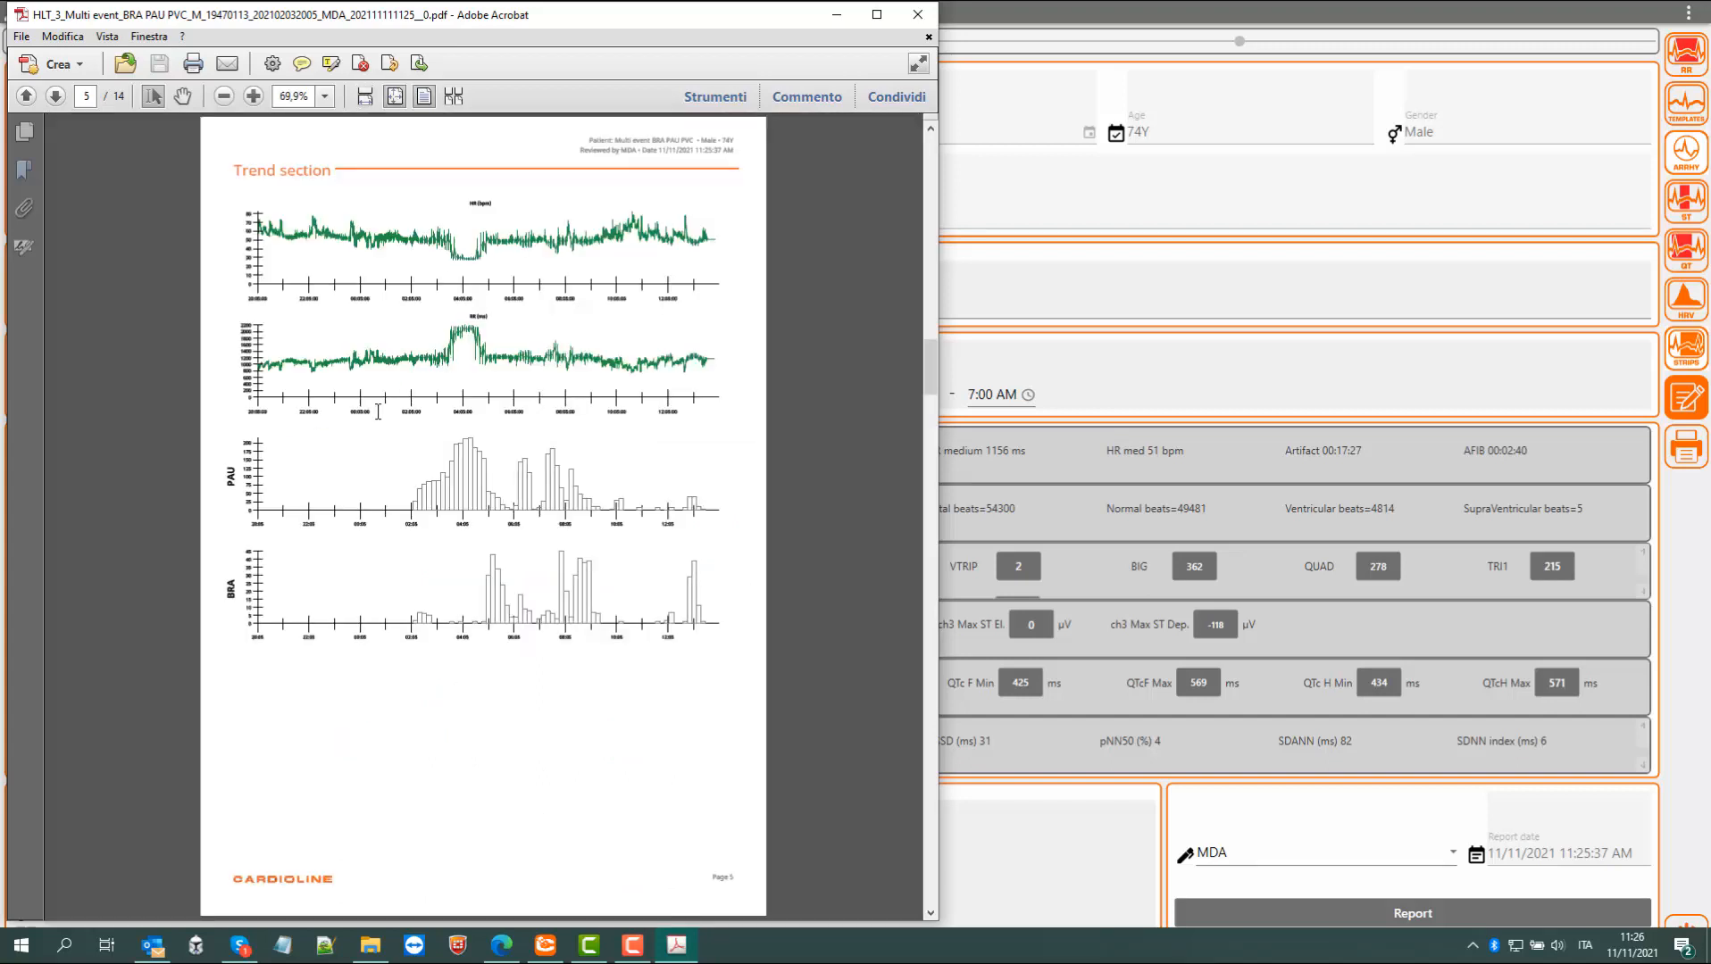
scroll(382, 415, down, 1)
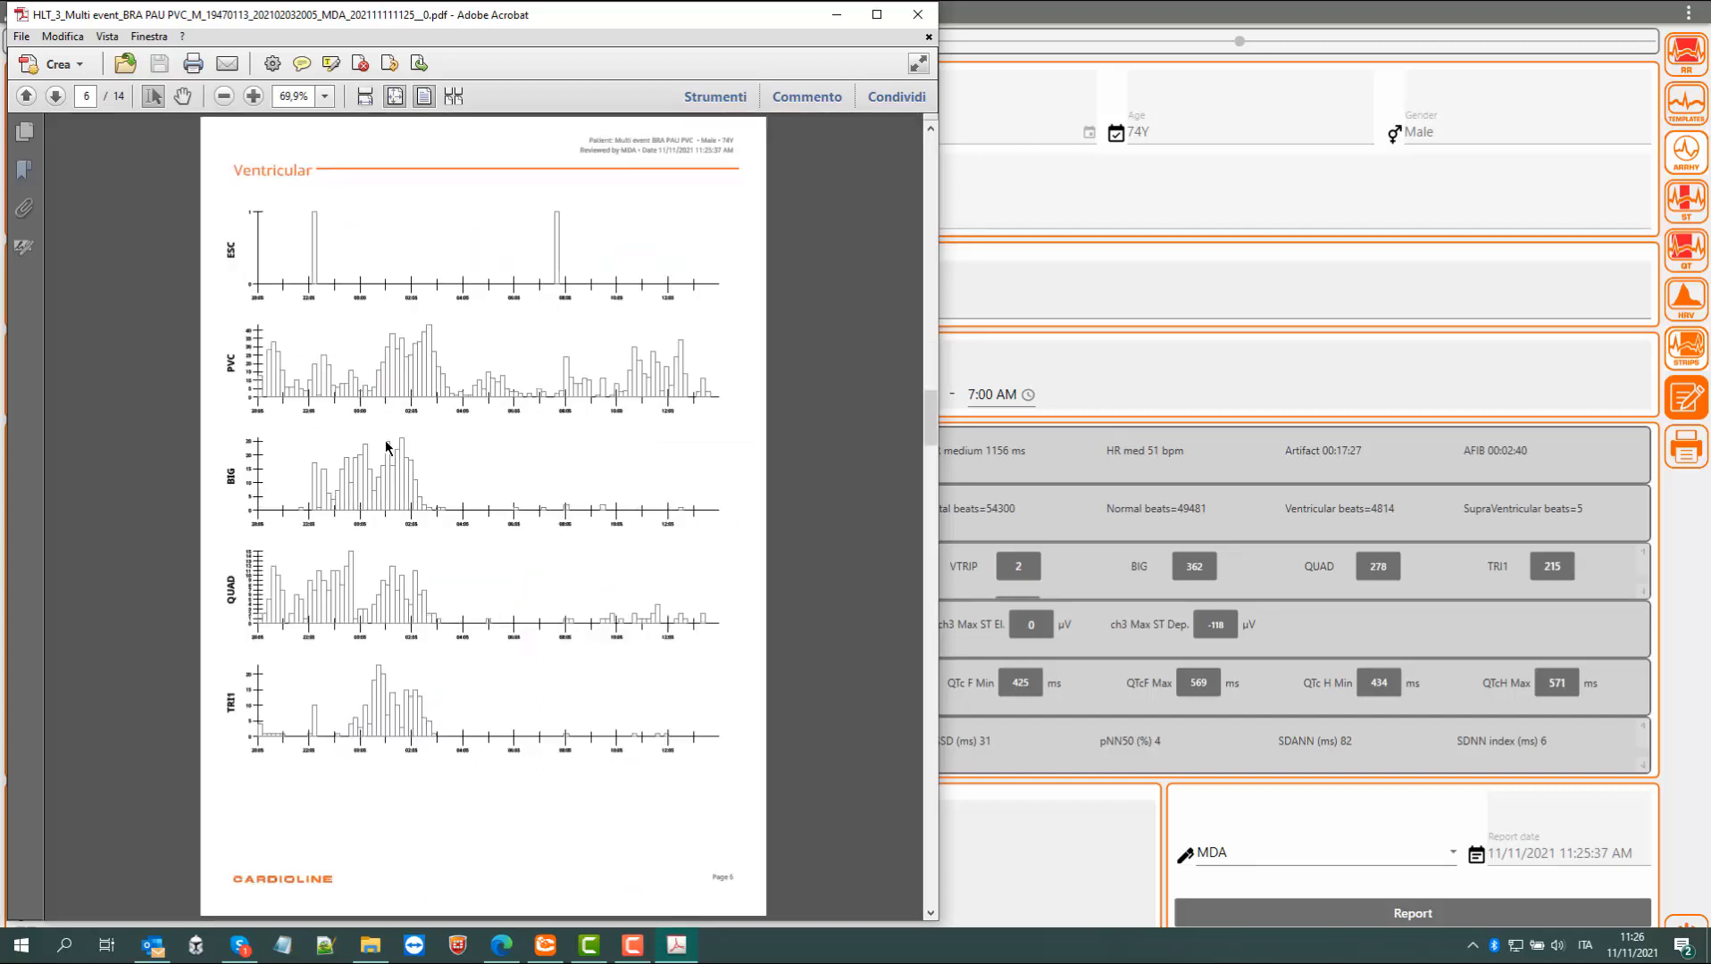
scroll(388, 448, down, 2)
scroll(403, 447, down, 2)
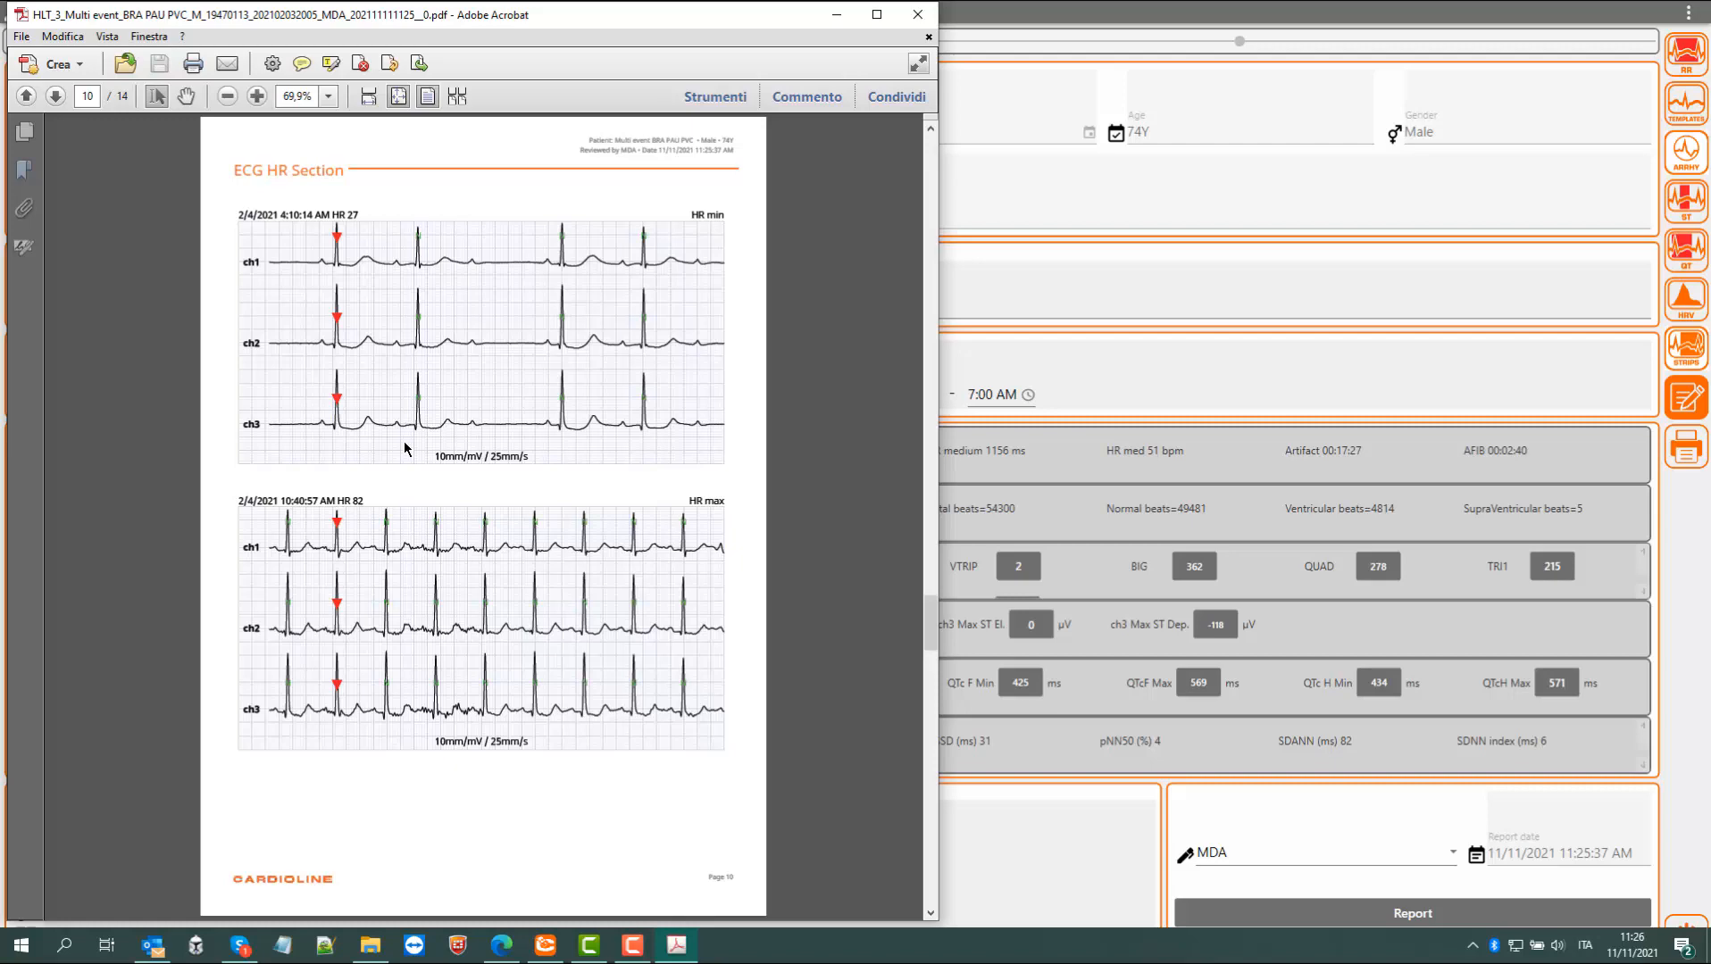
Step: Review the user-selected ECG, Criteria and Acronyms pages of the PDF report, dismiss the mail notification, and close the report
scroll(402, 448, down, 1)
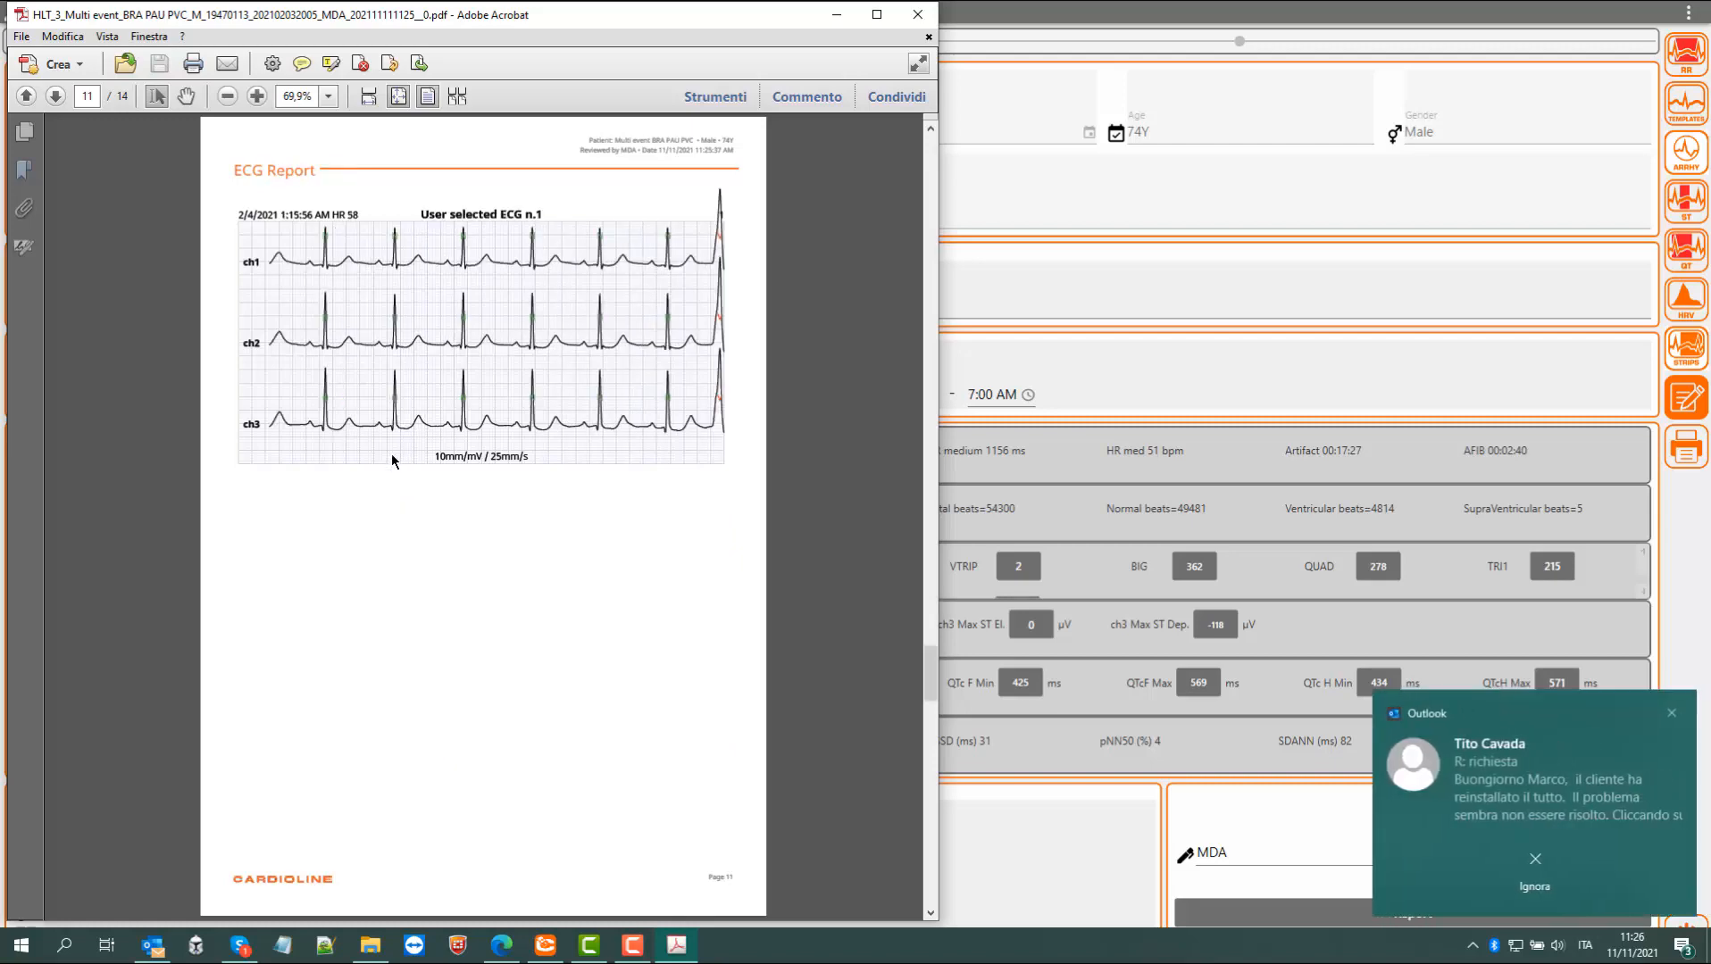
scroll(392, 461, down, 1)
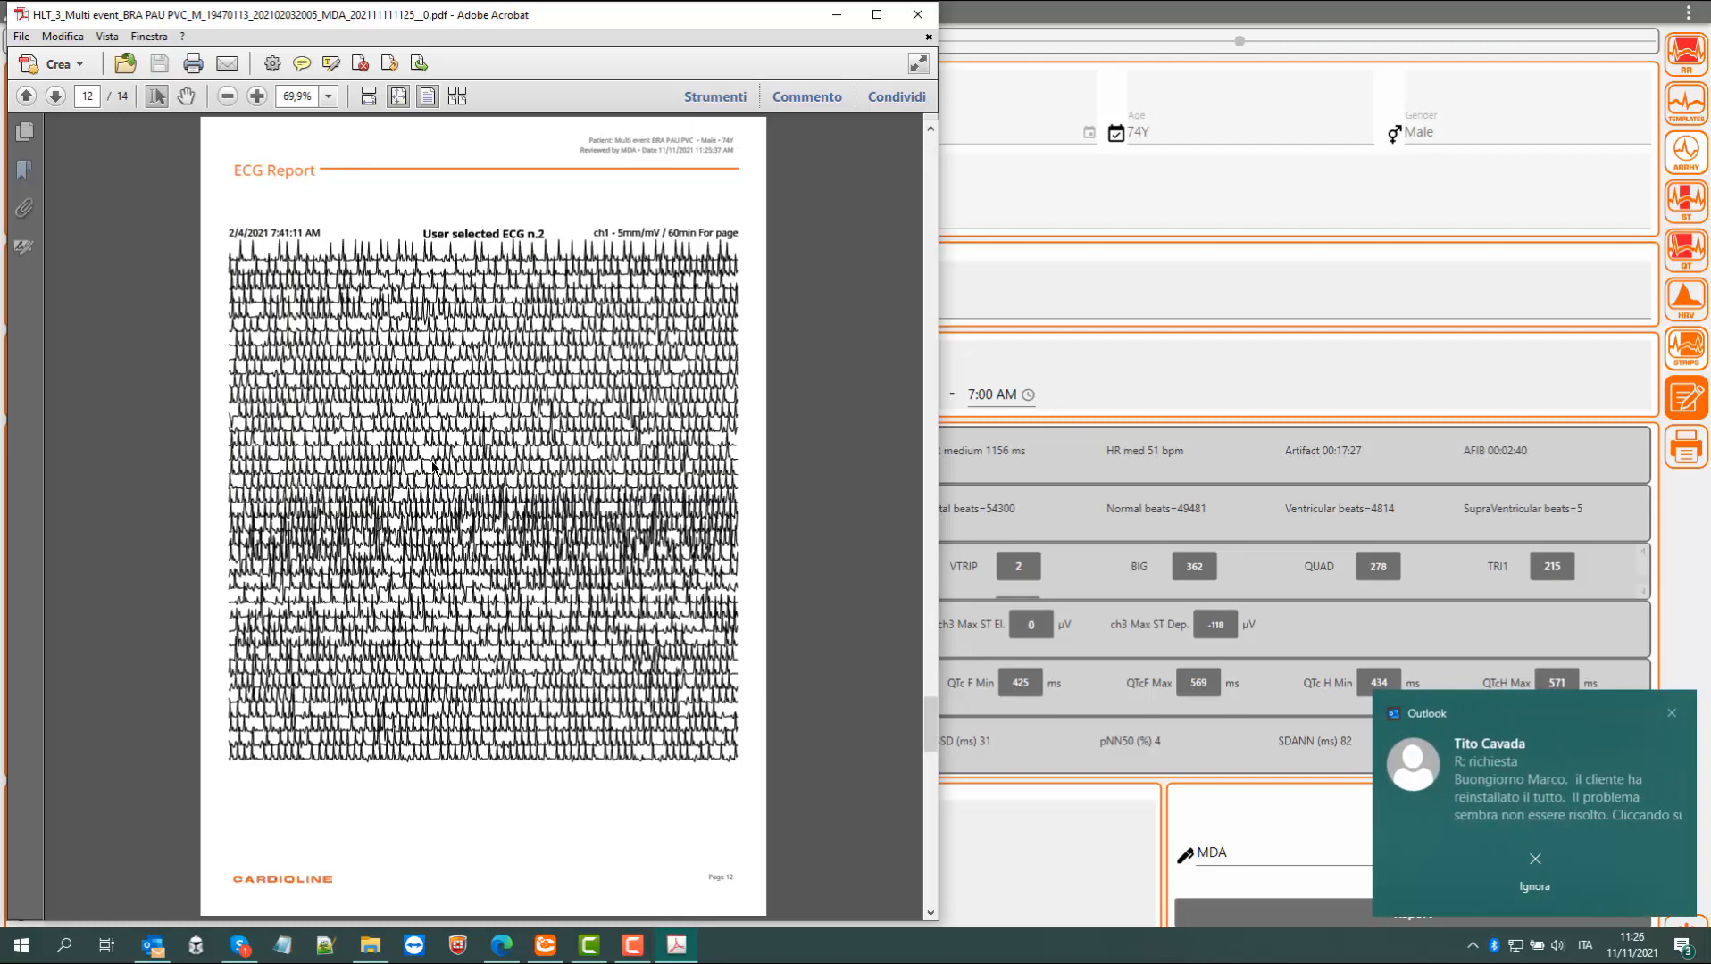
click(1670, 713)
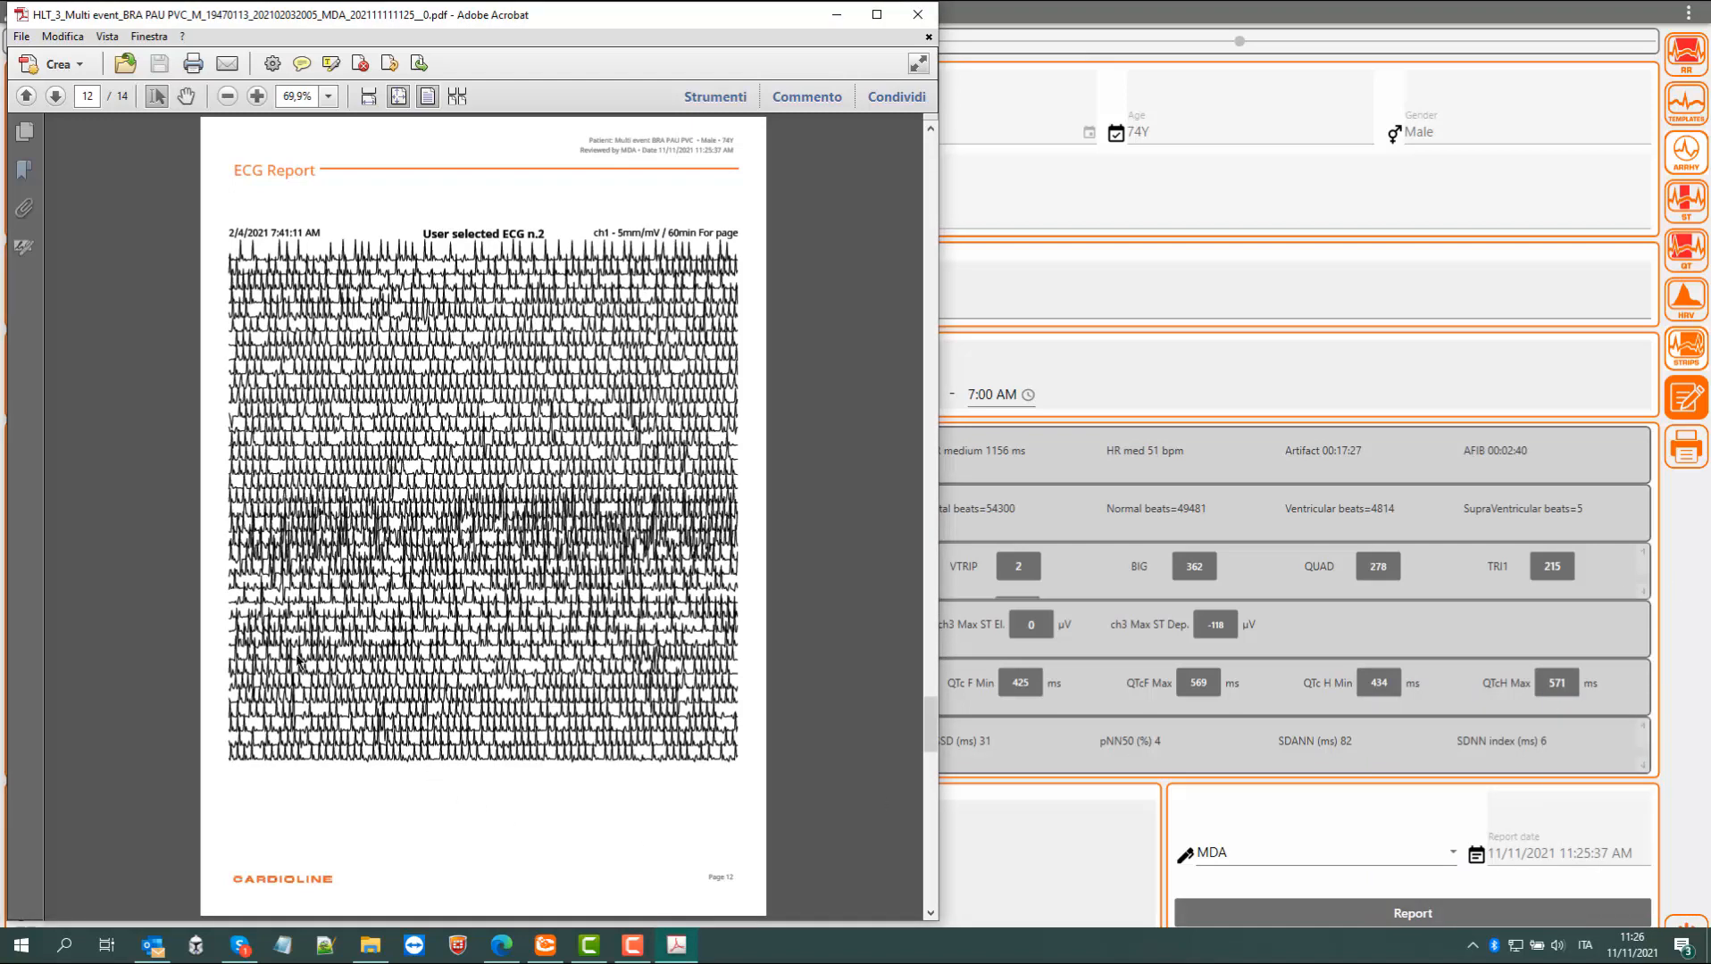
scroll(328, 550, down, 1)
scroll(328, 549, down, 1)
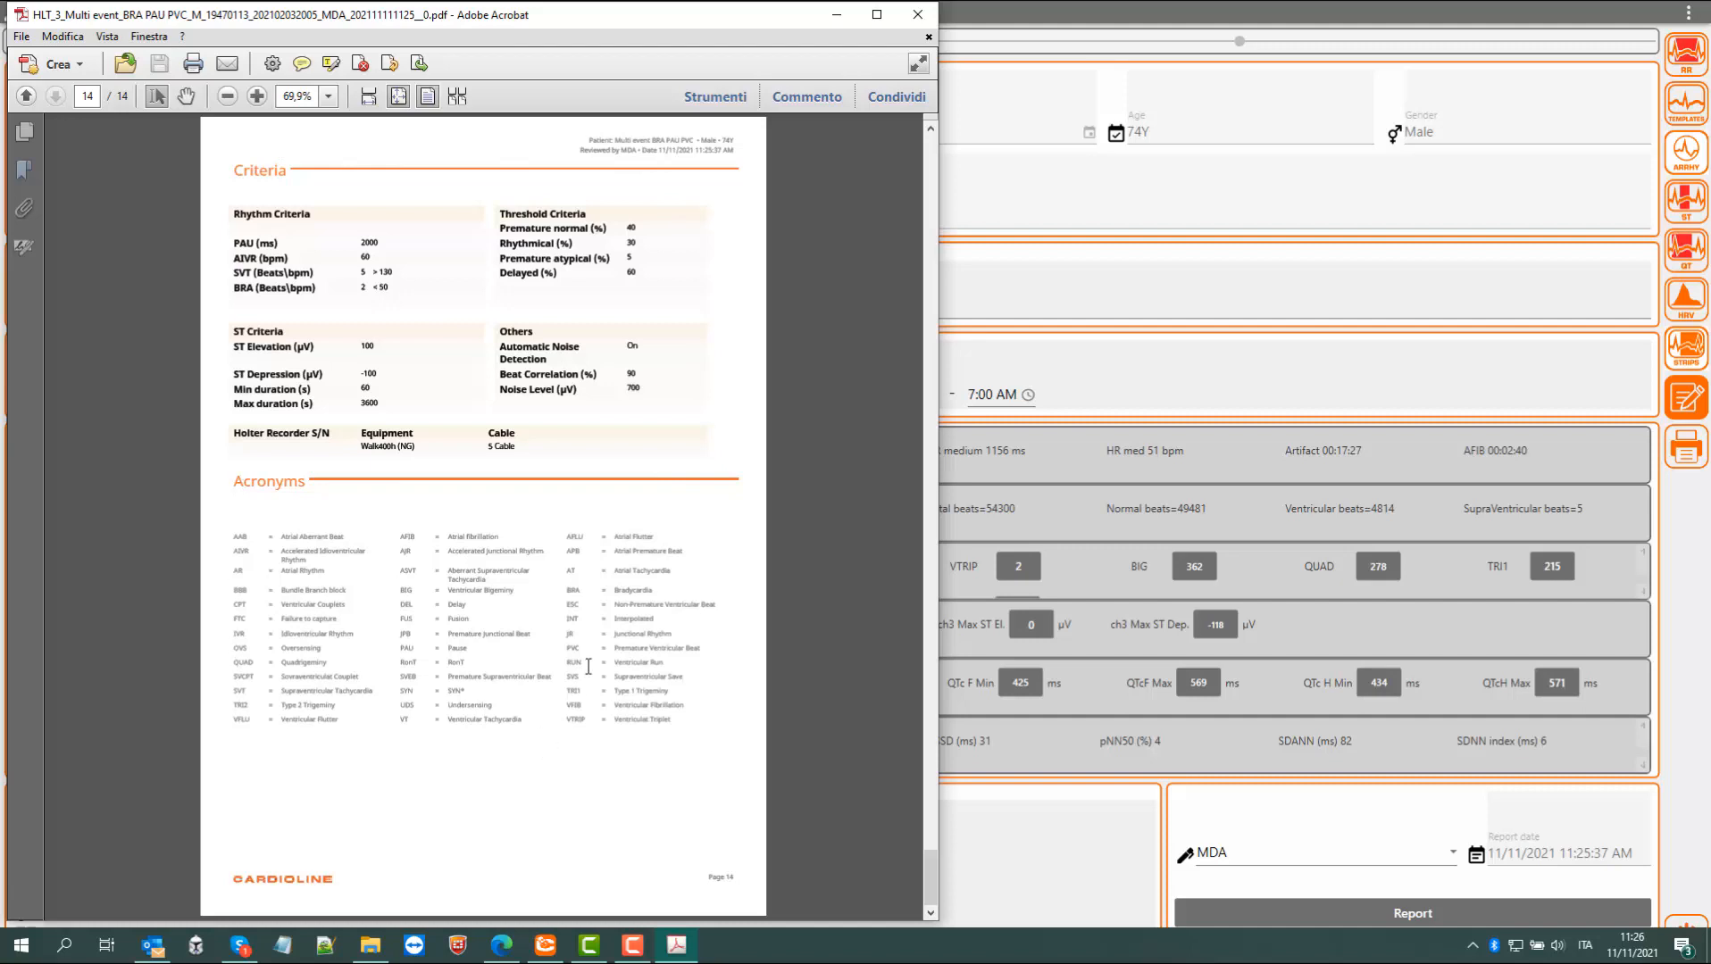
click(915, 17)
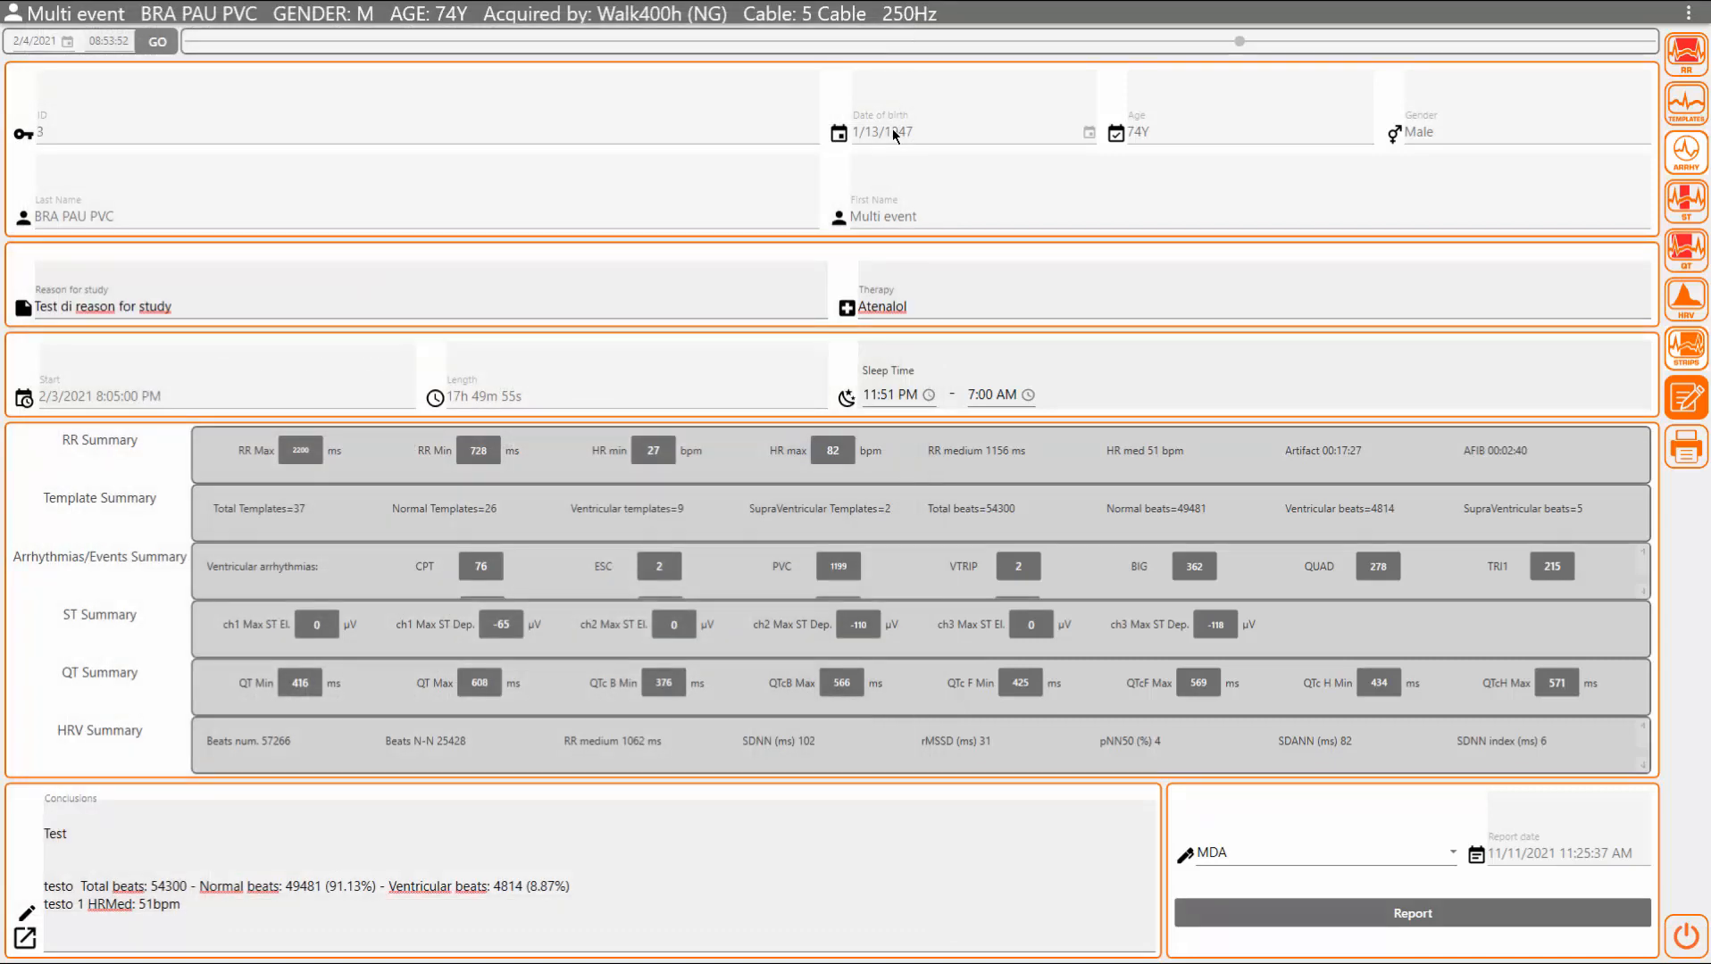
Step: Open the analysis configuration and review its rhythm criteria, thresholds, and RR and noise detection settings
click(1688, 12)
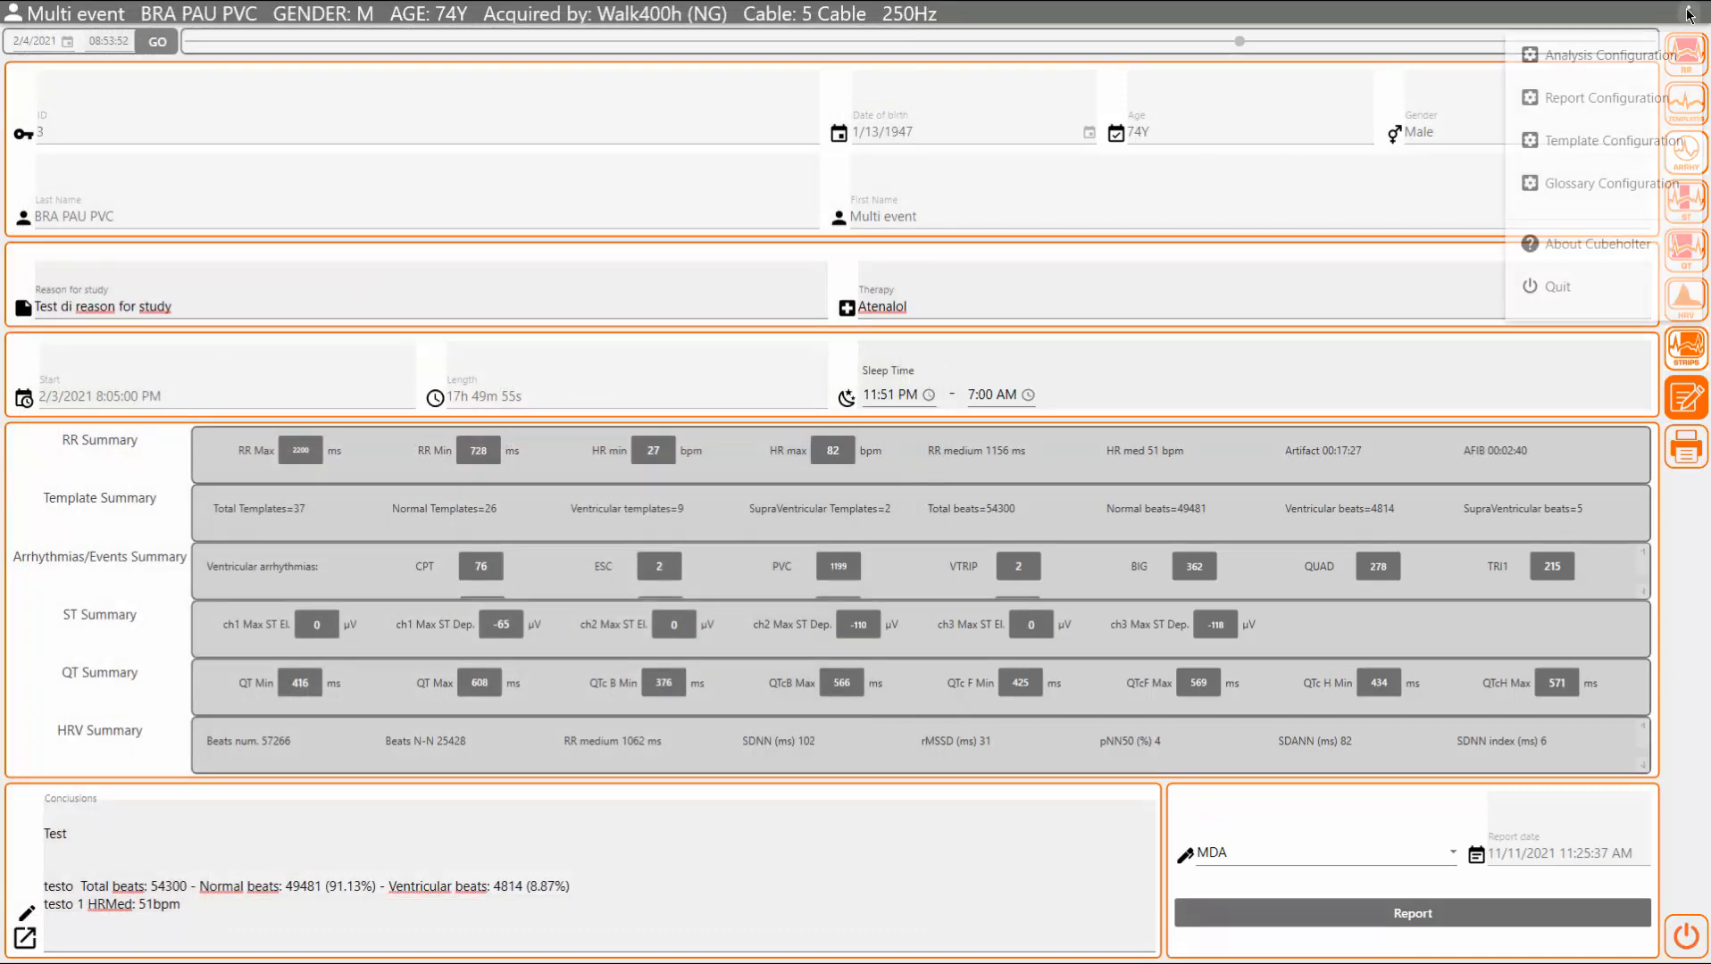
click(1640, 57)
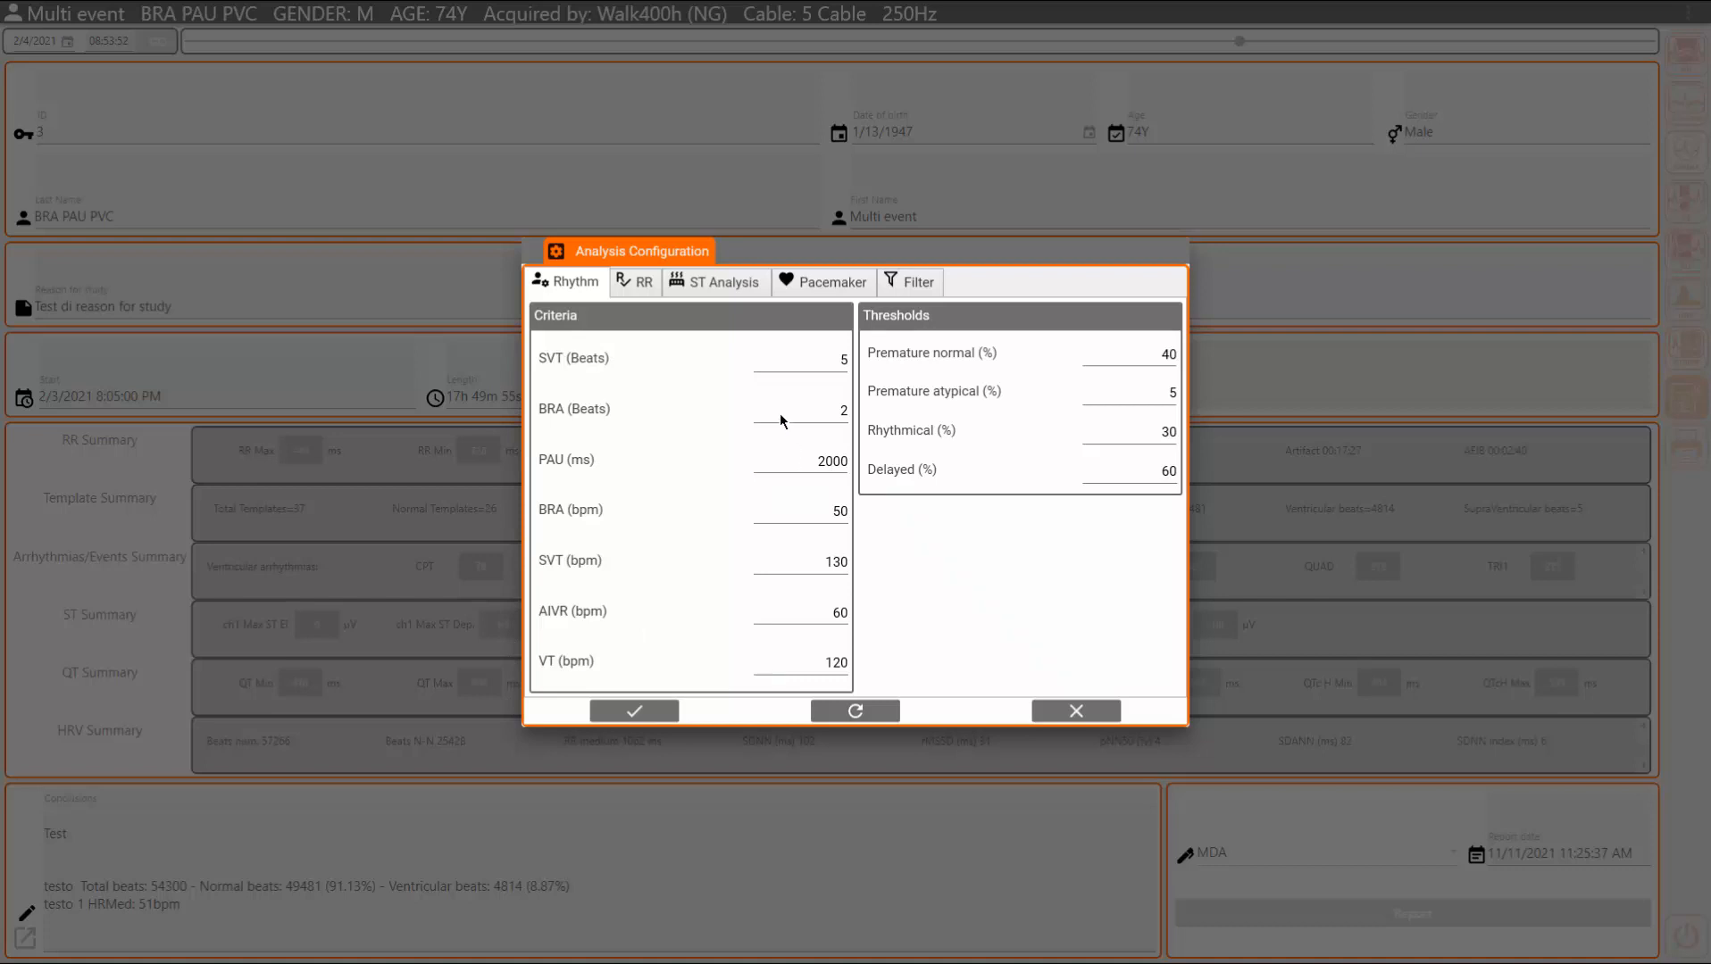
click(631, 284)
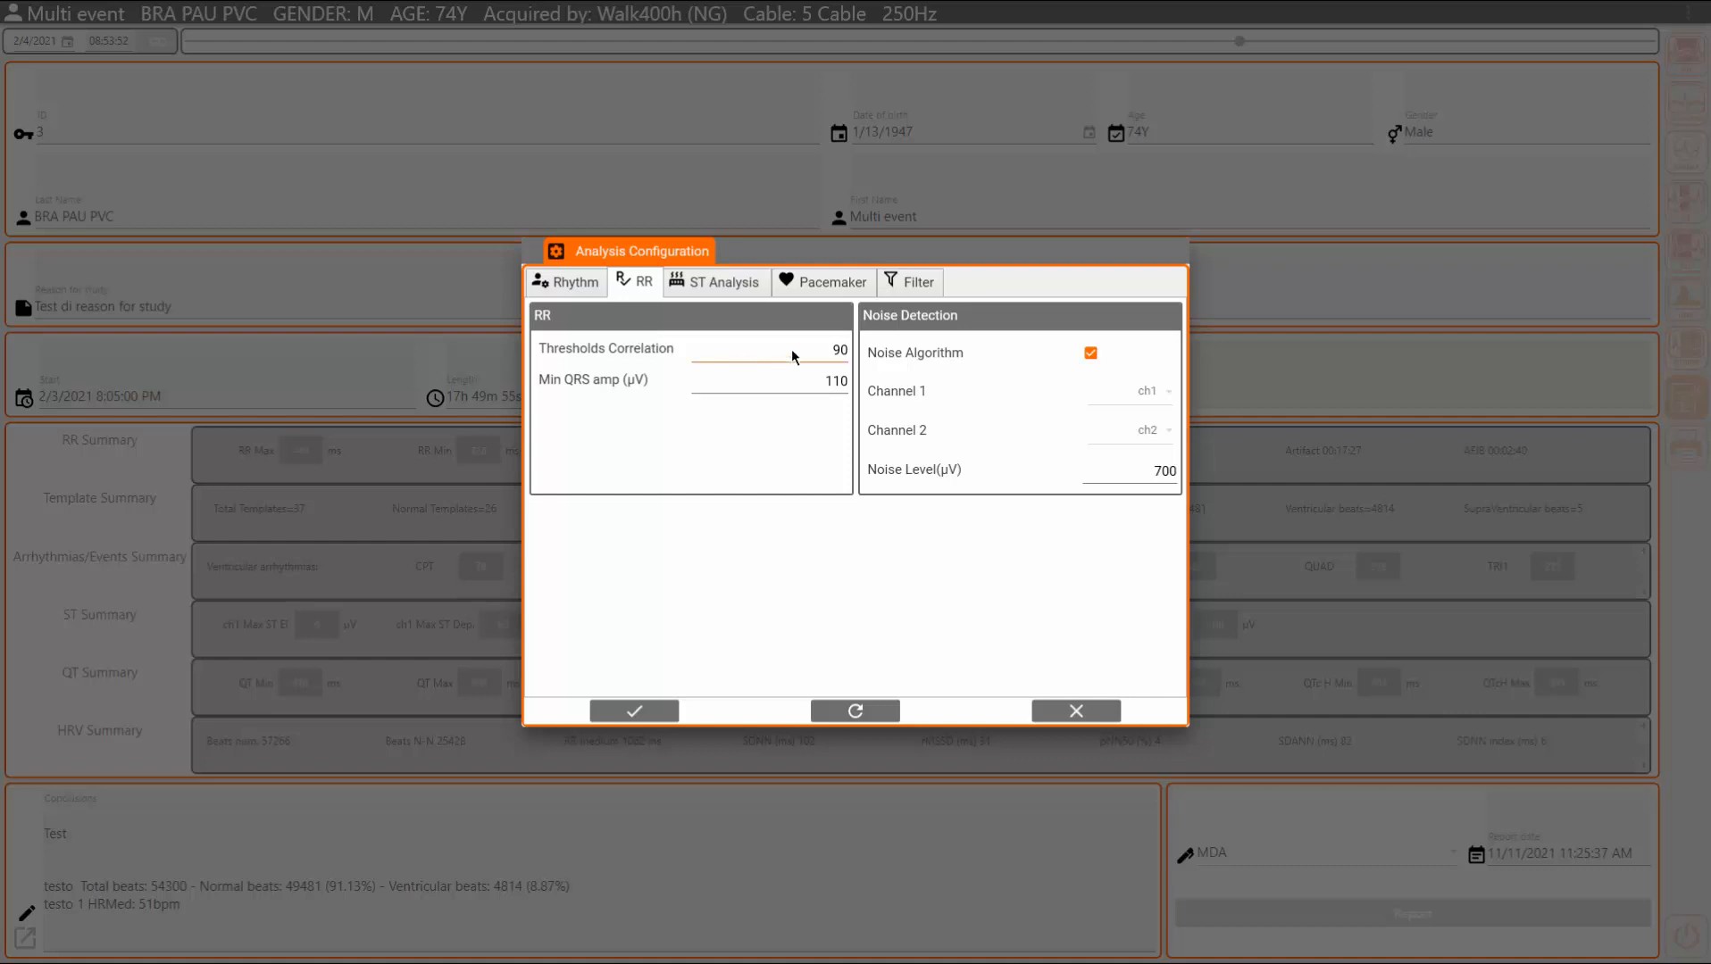
Step: Try an RR correlation threshold of 75 and discard the analysis configuration changes
double_click(832, 349)
text(75)
click(1080, 710)
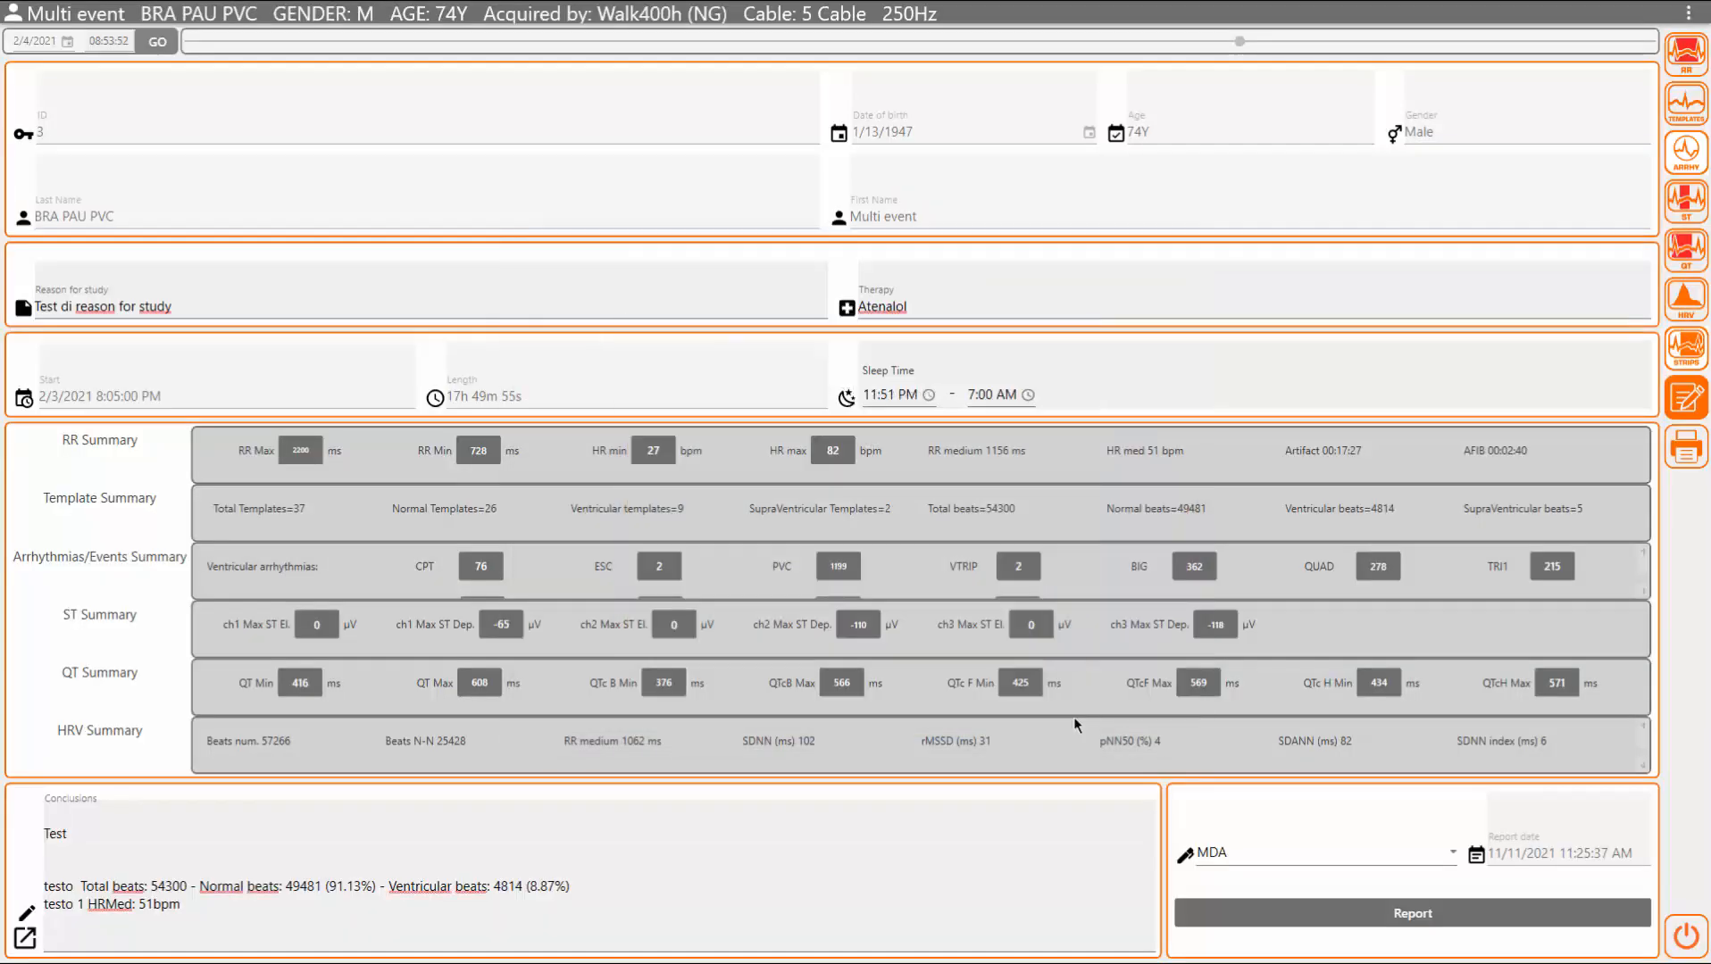